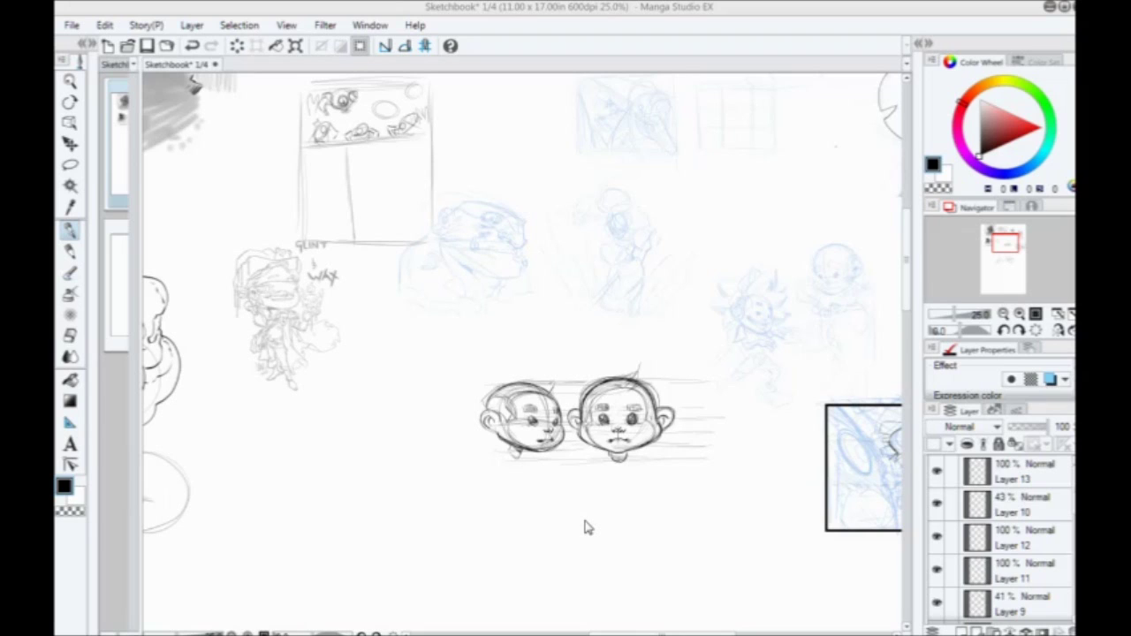
Step: Look over the existing sketchbook drawings, from the monster illustration to the two heads and the black-bordered panel
click(473, 127)
mouse_move(407, 329)
mouse_down()
mouse_move(419, 399)
mouse_move(371, 389)
mouse_move(393, 473)
mouse_up()
key(ctrl+z)
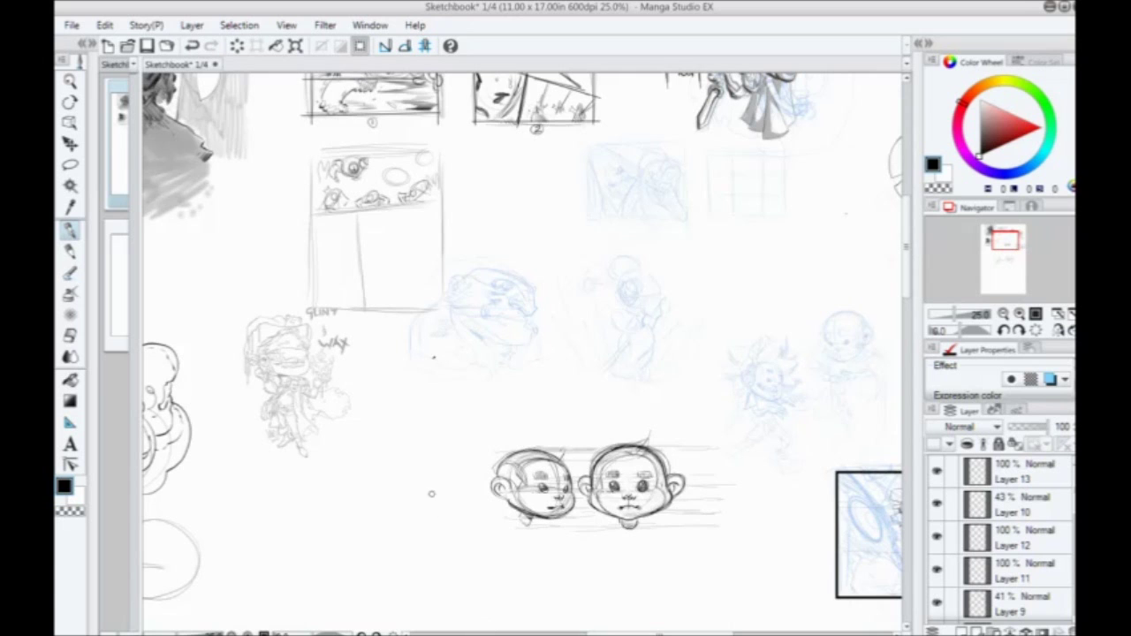
drag(394, 357, 491, 563)
drag(433, 385, 734, 419)
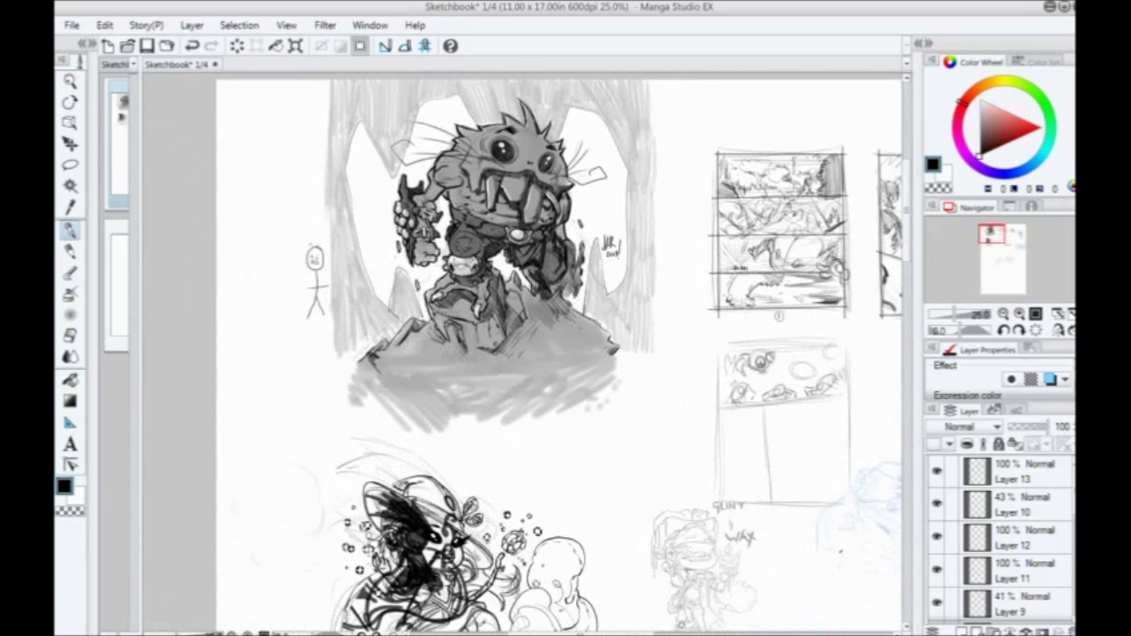
mouse_move(795, 499)
mouse_down()
mouse_move(738, 500)
mouse_move(562, 548)
mouse_move(515, 487)
mouse_move(468, 556)
mouse_move(483, 357)
mouse_up()
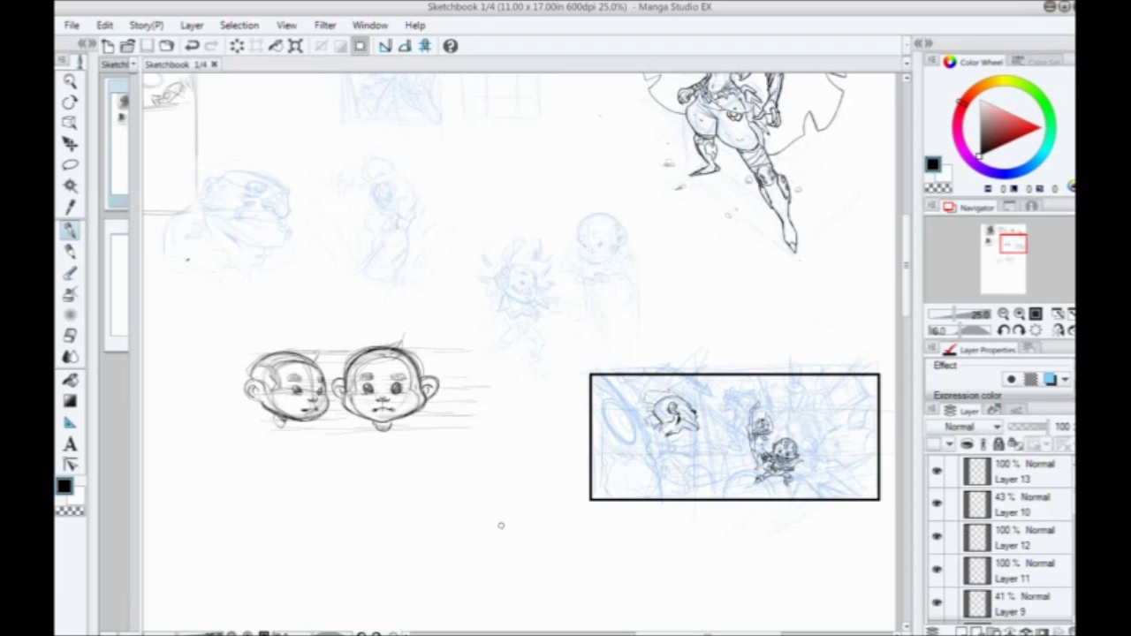
click(567, 364)
mouse_move(655, 535)
mouse_down()
mouse_move(559, 483)
mouse_move(510, 476)
mouse_up()
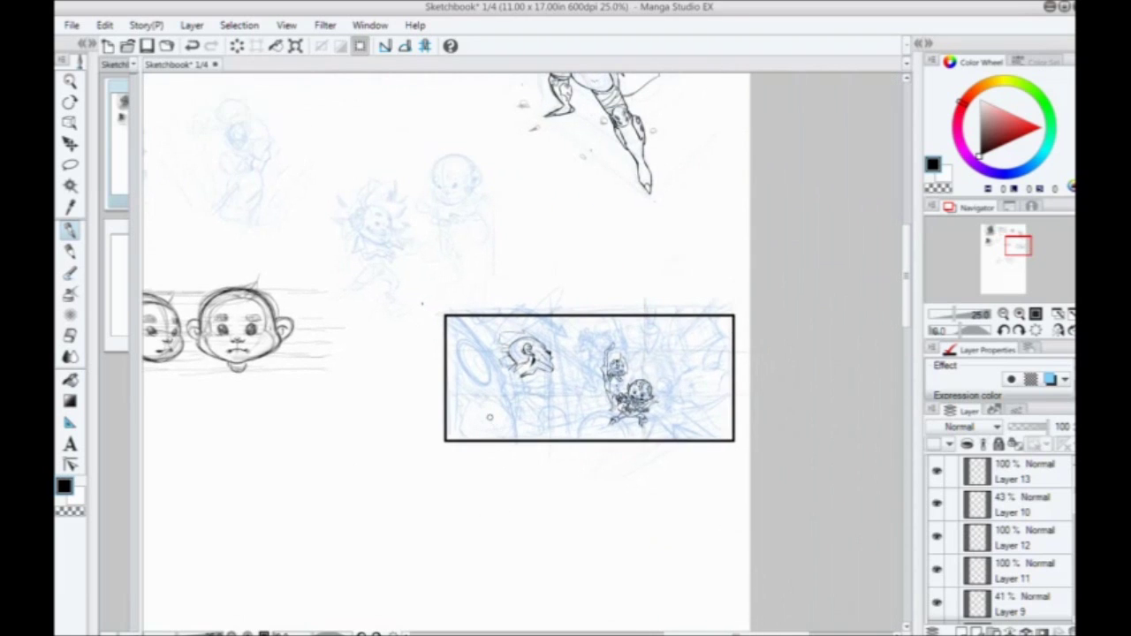
scroll(490, 424, up, 2)
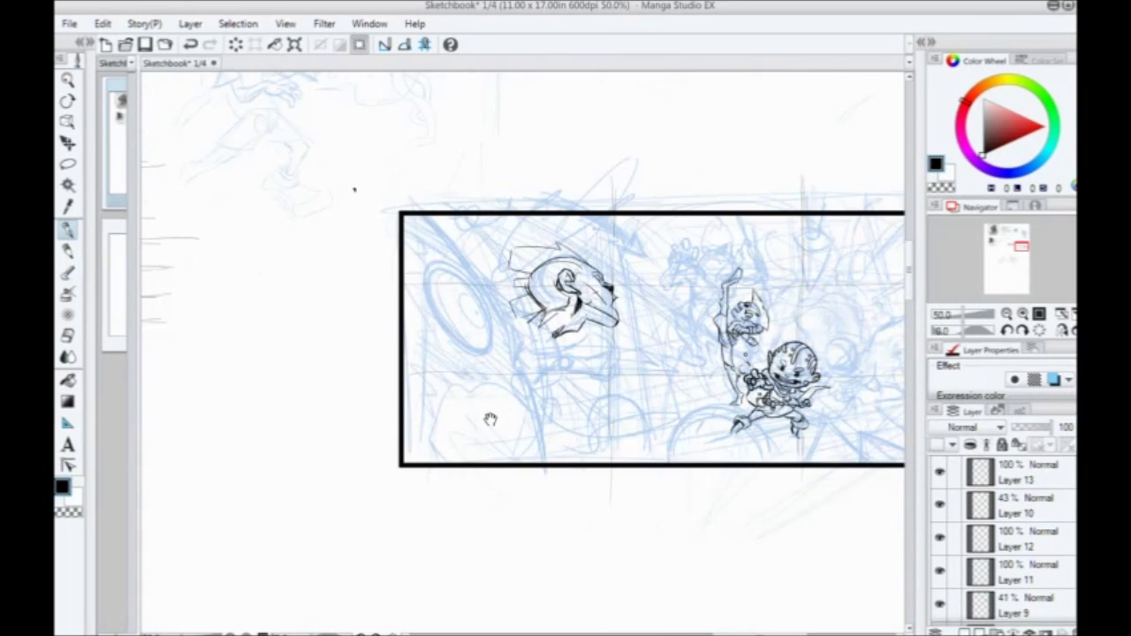
drag(487, 416, 398, 490)
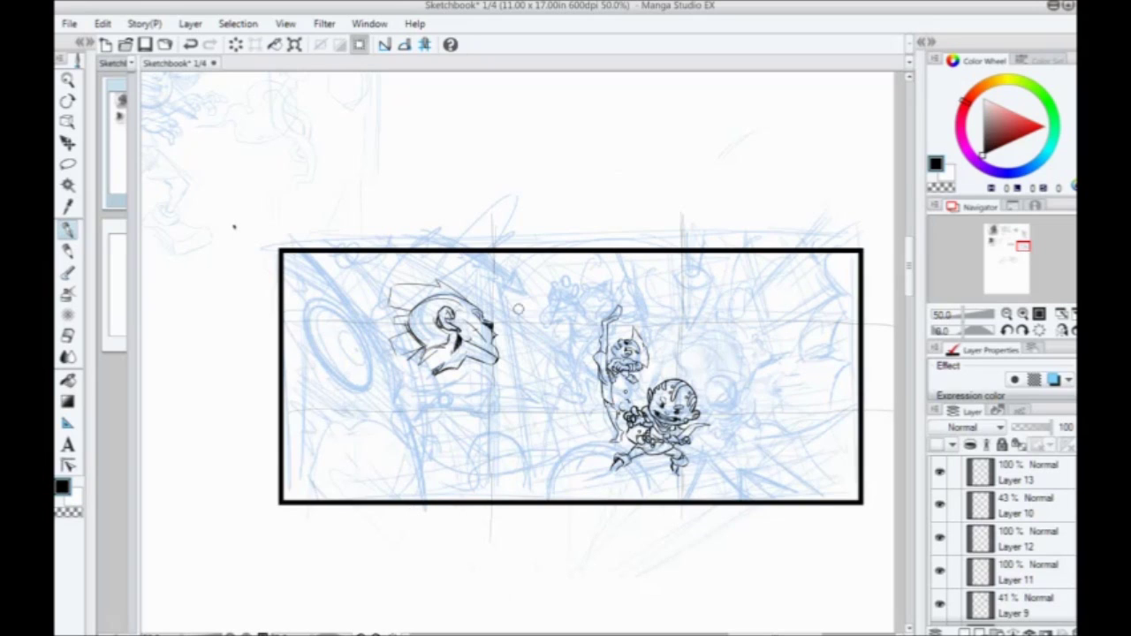
drag(412, 456, 453, 246)
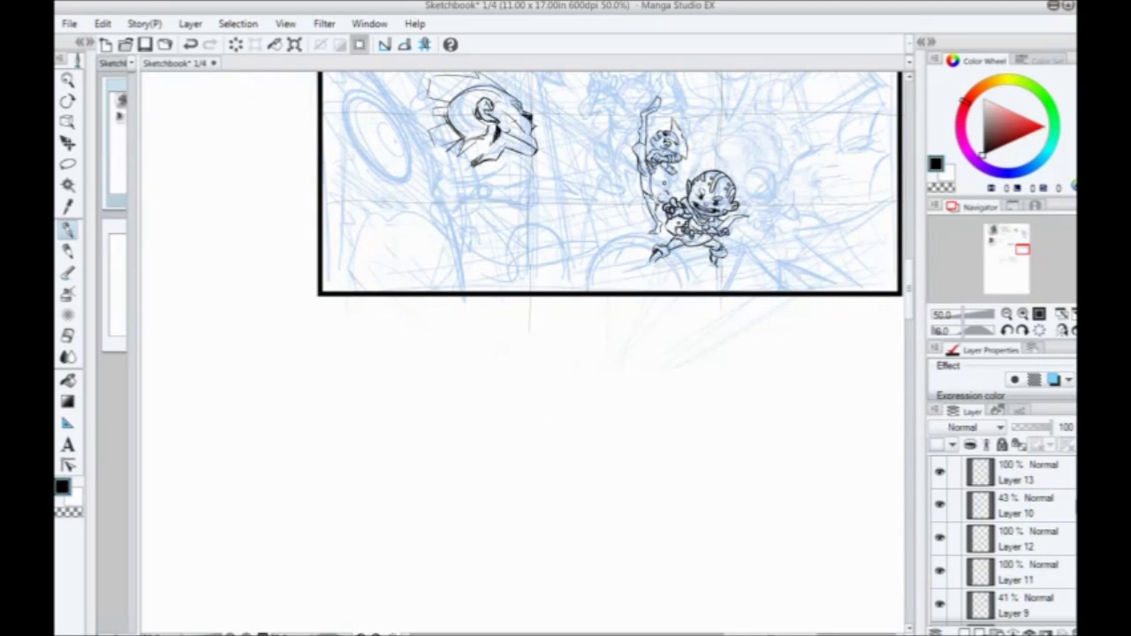
click(1012, 484)
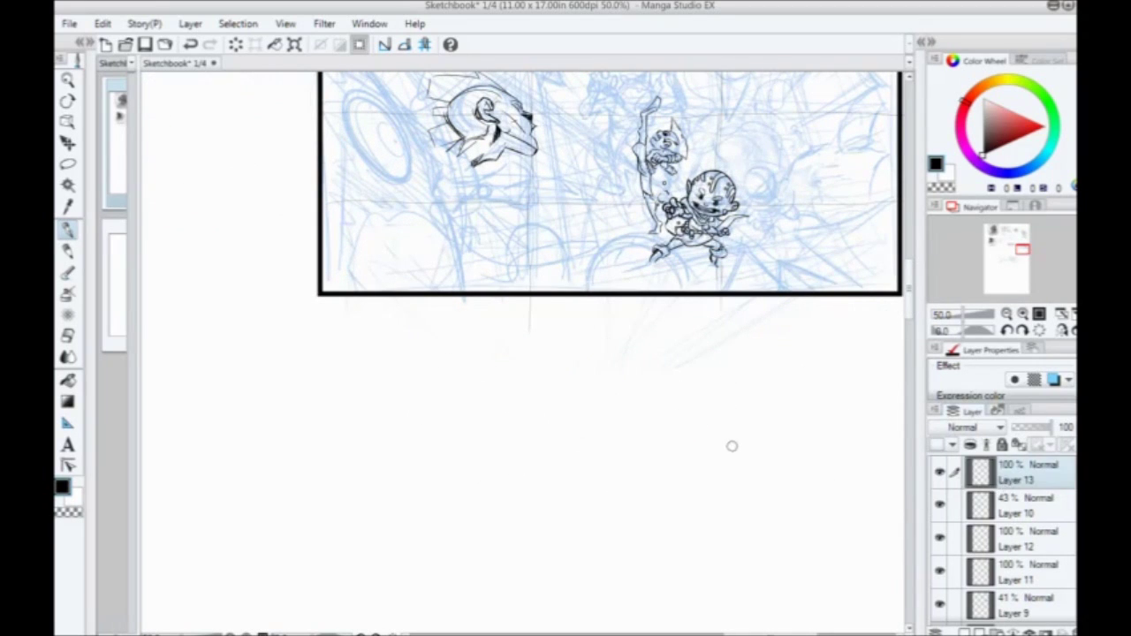
mouse_move(729, 447)
mouse_down()
mouse_move(723, 399)
mouse_move(721, 452)
mouse_move(685, 437)
mouse_up()
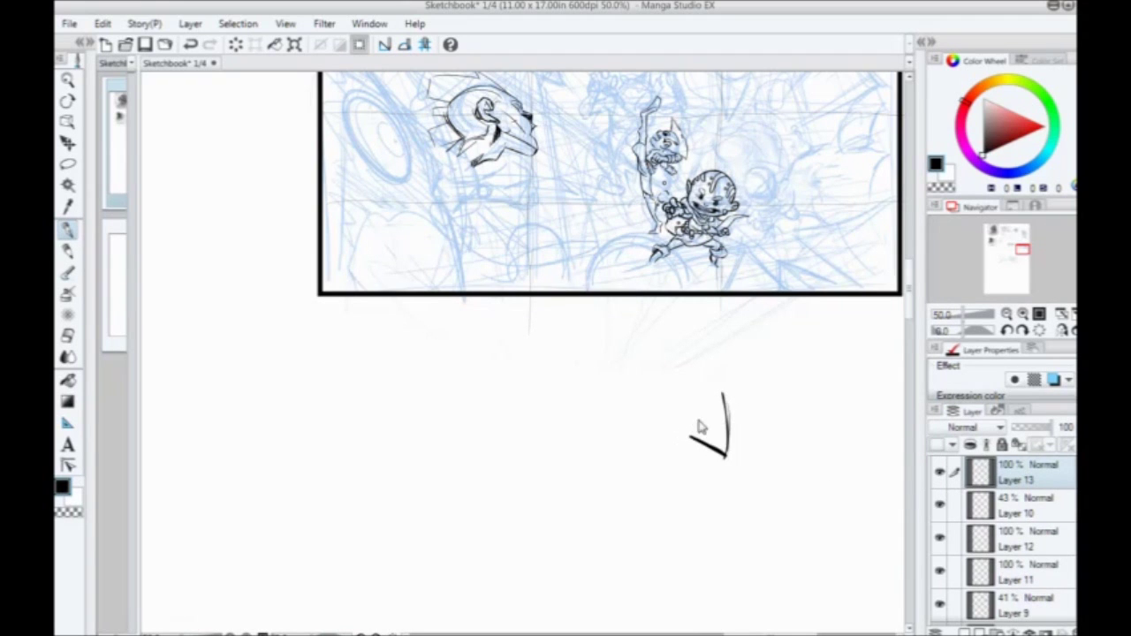
key(ctrl+z)
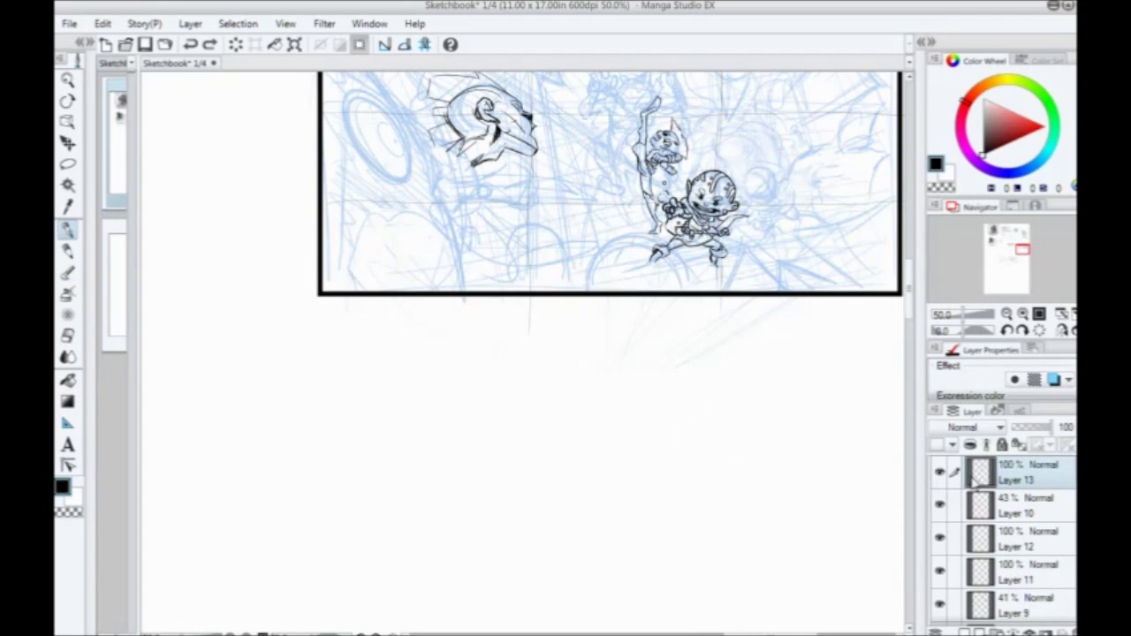
Step: Add a new layer above Layer 13 for drawing beneath the black-bordered panel, and save the sketchbook
drag(412, 316, 667, 598)
mouse_move(501, 375)
mouse_down()
mouse_move(638, 416)
mouse_move(621, 429)
mouse_move(627, 480)
mouse_move(813, 575)
mouse_move(530, 424)
mouse_up()
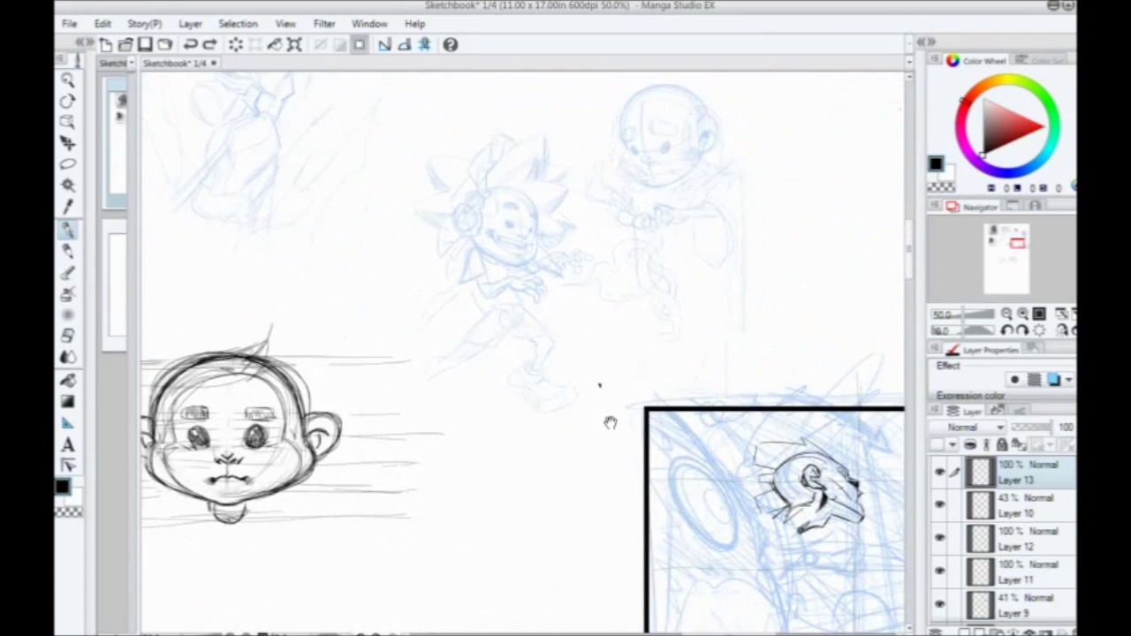
drag(511, 387, 351, 225)
drag(602, 586, 361, 180)
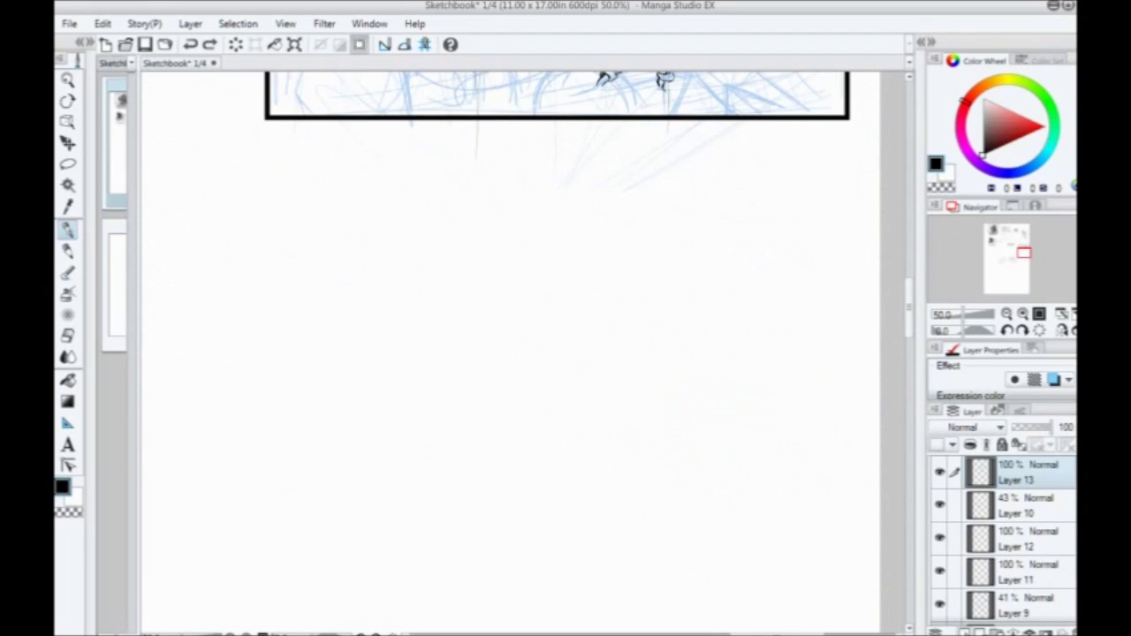
click(965, 631)
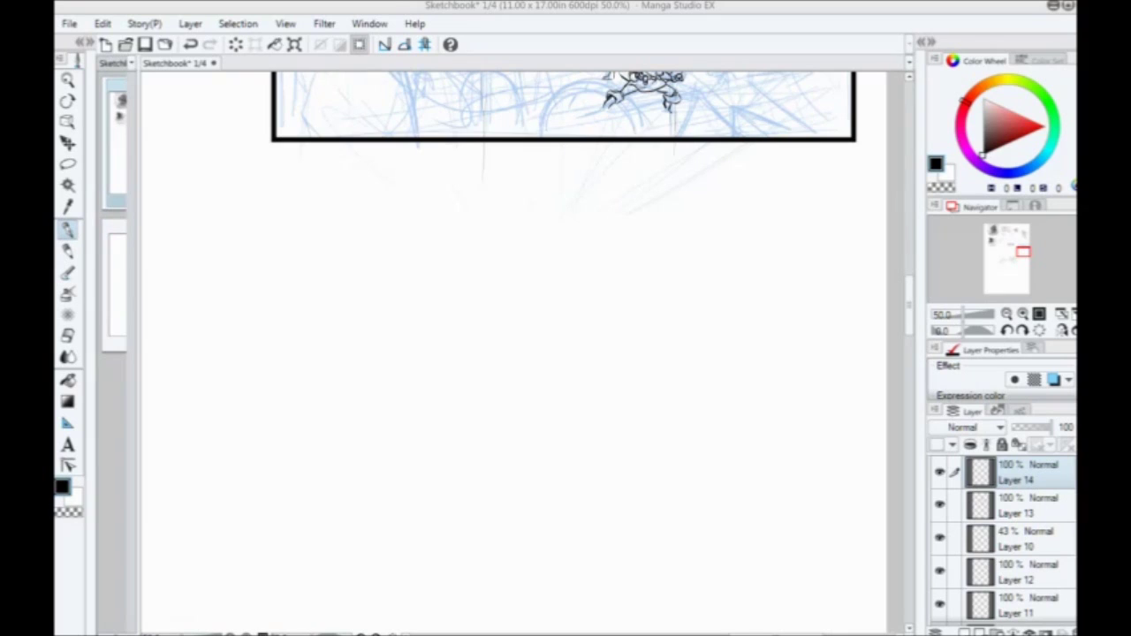
key(ctrl+s)
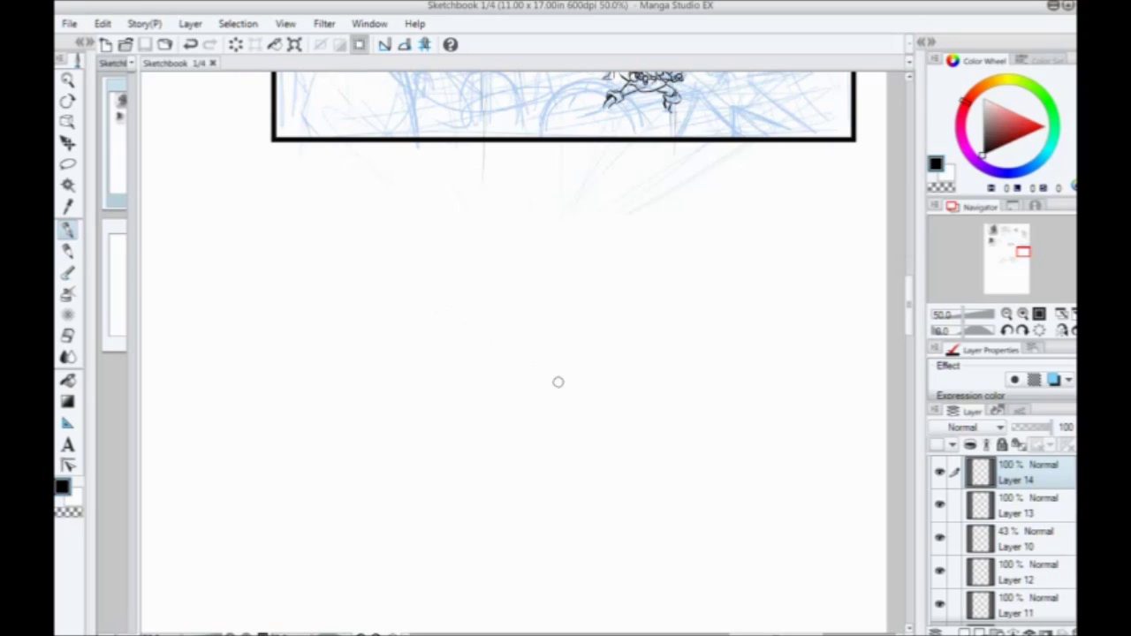
Step: Switch to the Pencil tool and set the drawing colour to dark grey
click(506, 141)
drag(578, 363, 599, 338)
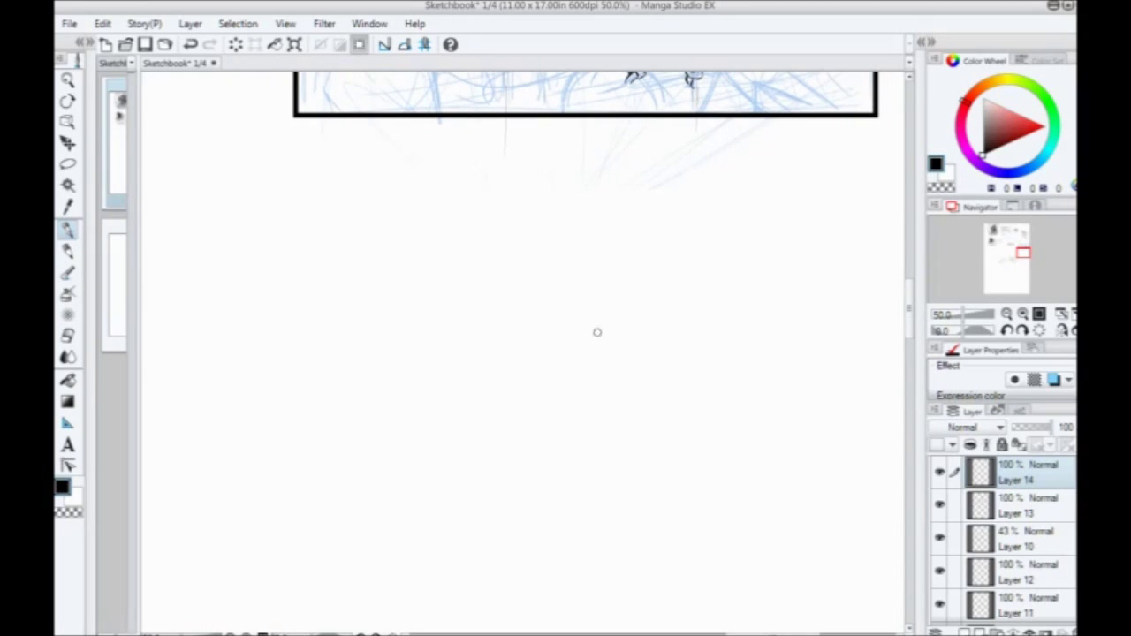
key(p)
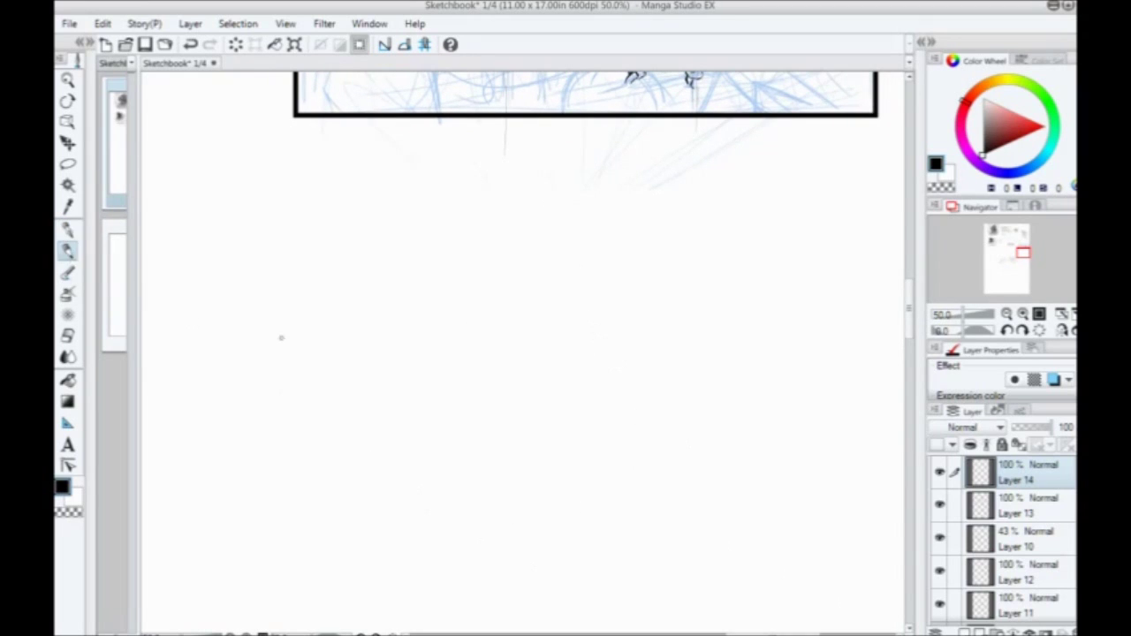
drag(687, 329, 685, 315)
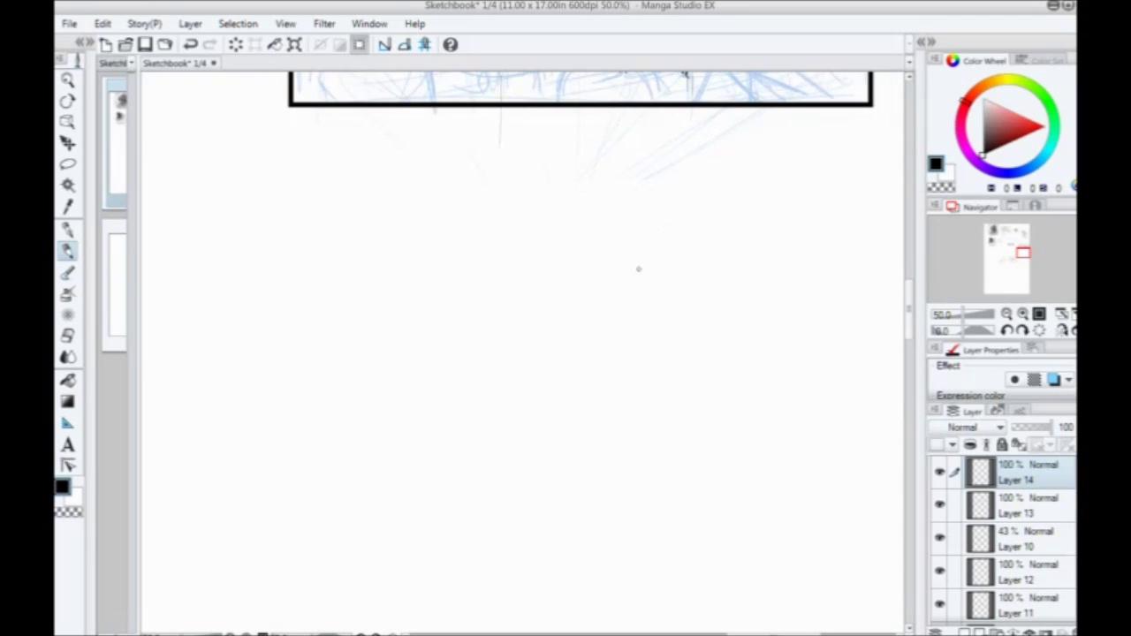
mouse_move(661, 260)
mouse_down()
mouse_move(711, 351)
mouse_move(687, 293)
mouse_move(652, 262)
mouse_move(598, 351)
mouse_up()
key(ctrl+z)
key(ctrl+z)
click(982, 131)
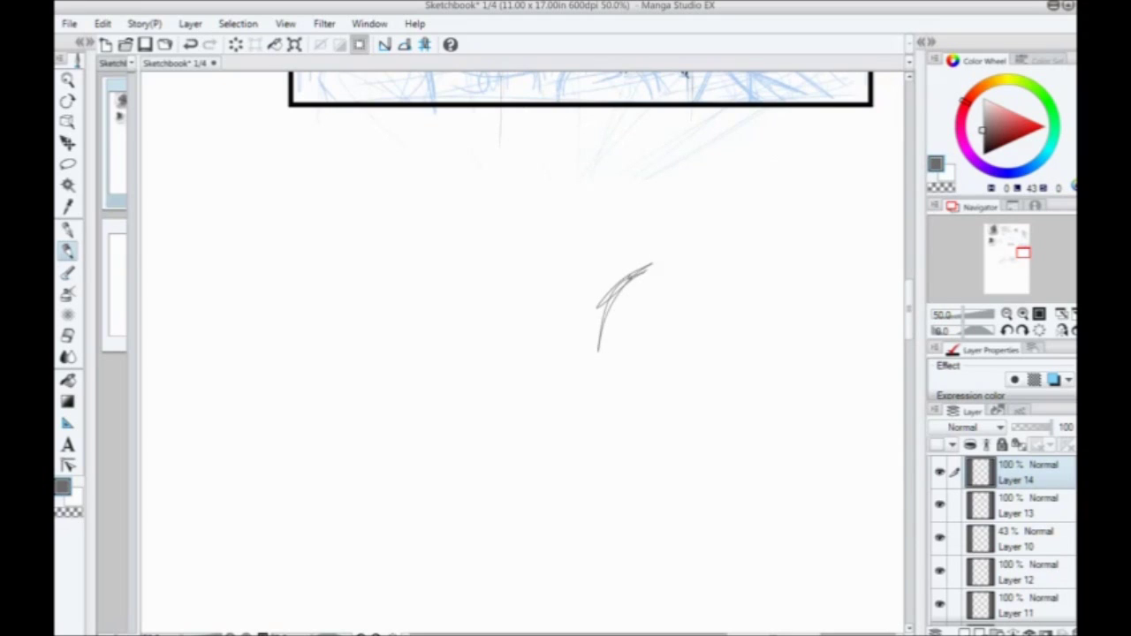
Step: Sketch a loose circle for the figure's head in the blank area beneath the black-bordered panel
mouse_move(649, 265)
mouse_down()
mouse_move(764, 320)
mouse_move(756, 336)
mouse_up()
mouse_move(757, 365)
mouse_down()
mouse_move(699, 411)
mouse_move(677, 293)
mouse_move(594, 332)
mouse_move(761, 369)
mouse_up()
key(space)
mouse_move(643, 403)
mouse_down()
mouse_move(518, 204)
mouse_move(649, 331)
mouse_up()
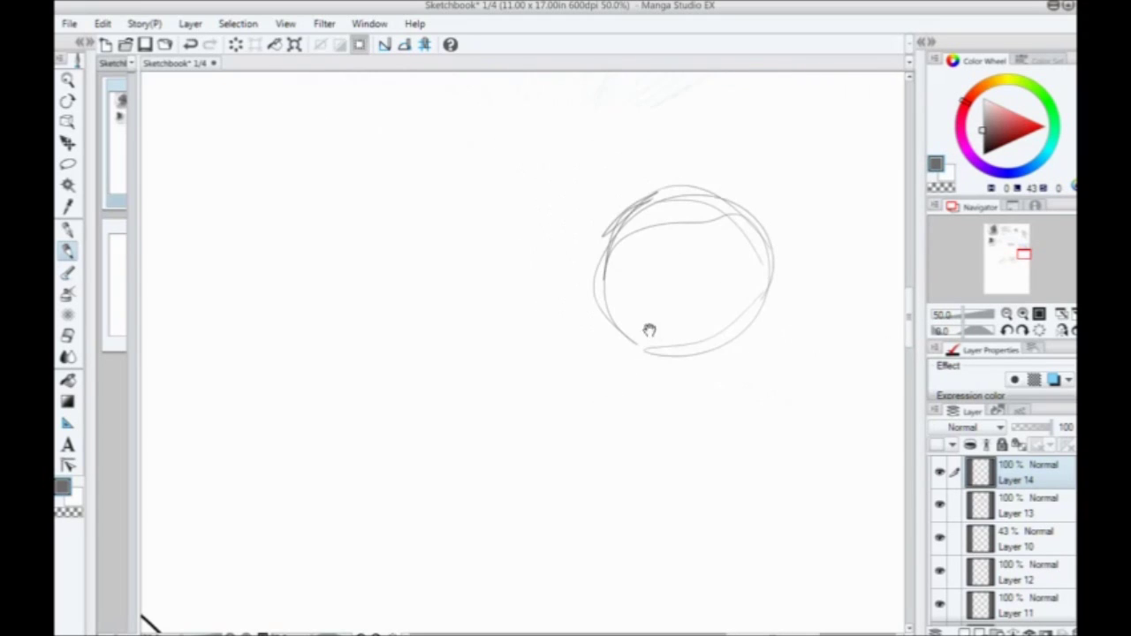
Step: Rough in the neck, shoulder and torso curves of a crouching figure below the head circle
mouse_move(748, 291)
mouse_down()
mouse_move(771, 307)
mouse_move(750, 459)
mouse_move(761, 344)
mouse_move(611, 425)
mouse_move(495, 397)
mouse_move(477, 455)
mouse_up()
key(space)
key(space)
drag(473, 441, 541, 347)
mouse_move(529, 352)
mouse_down()
mouse_move(515, 418)
mouse_move(609, 532)
mouse_up()
drag(669, 373, 634, 474)
drag(631, 477, 650, 533)
Step: Sketch the uneven ledge beneath the figure and the long curve of its hunched back
key(space)
mouse_move(545, 383)
mouse_down()
mouse_move(563, 381)
mouse_move(502, 232)
mouse_up()
mouse_move(786, 447)
mouse_down()
mouse_move(752, 423)
mouse_move(409, 439)
mouse_move(419, 495)
mouse_up()
drag(394, 493, 455, 567)
key(space)
drag(424, 456, 535, 534)
drag(589, 290, 584, 427)
drag(723, 260, 770, 507)
mouse_move(776, 274)
mouse_down()
mouse_move(821, 401)
mouse_move(748, 525)
mouse_up()
key(space)
drag(672, 528, 697, 413)
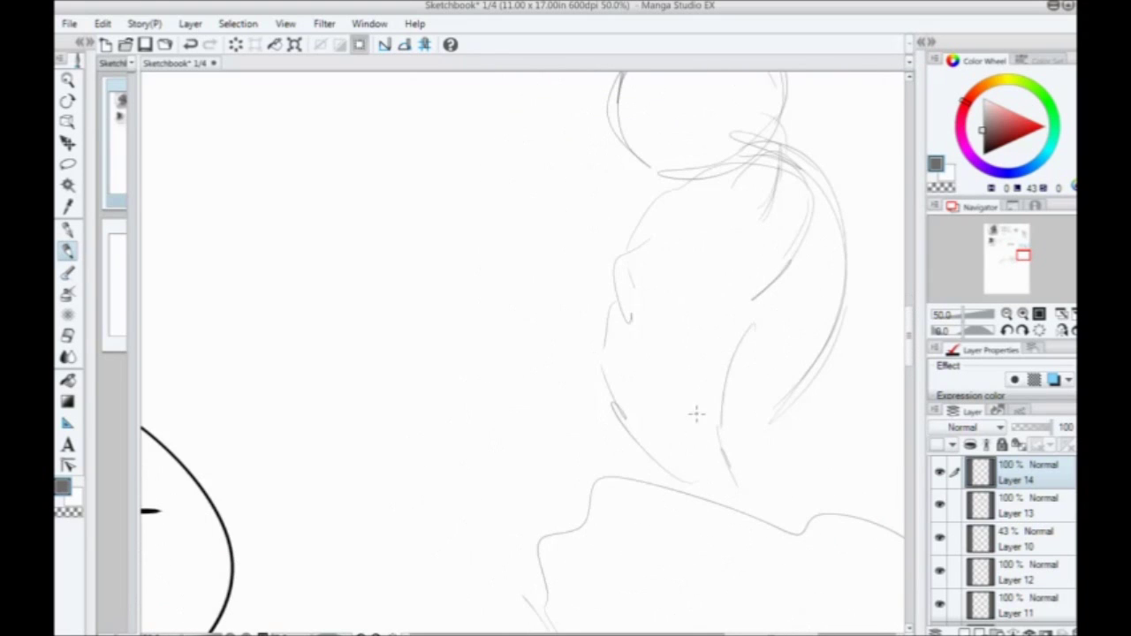
Step: Sketch the arm line and the bent knee raised in front of the torso
mouse_move(663, 194)
mouse_down()
mouse_move(718, 400)
mouse_move(713, 348)
mouse_up()
key(space)
mouse_move(681, 355)
mouse_down()
mouse_move(667, 386)
mouse_move(672, 418)
mouse_move(662, 407)
mouse_move(531, 401)
mouse_move(600, 485)
mouse_up()
key(space)
drag(676, 504, 538, 414)
drag(613, 363, 601, 472)
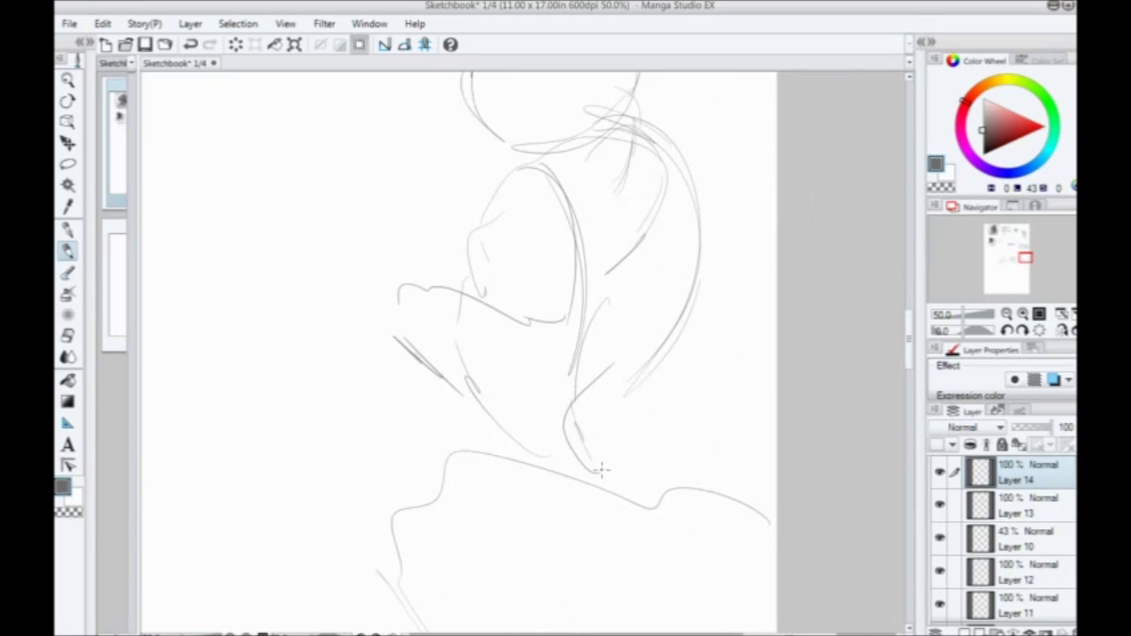
Step: Sketch the hand and the lower leg stretching along the ledge below the torso
mouse_move(616, 424)
mouse_down()
mouse_move(563, 422)
mouse_move(724, 522)
mouse_move(750, 581)
mouse_up()
drag(601, 473, 740, 603)
mouse_move(752, 600)
mouse_down()
mouse_move(590, 523)
mouse_move(468, 434)
mouse_up()
key(space)
drag(441, 444, 485, 590)
mouse_move(583, 316)
mouse_down()
mouse_move(561, 364)
mouse_move(581, 436)
mouse_up()
Step: Redraw the head as overlapping circles placed lower and further forward over the chest
key(space)
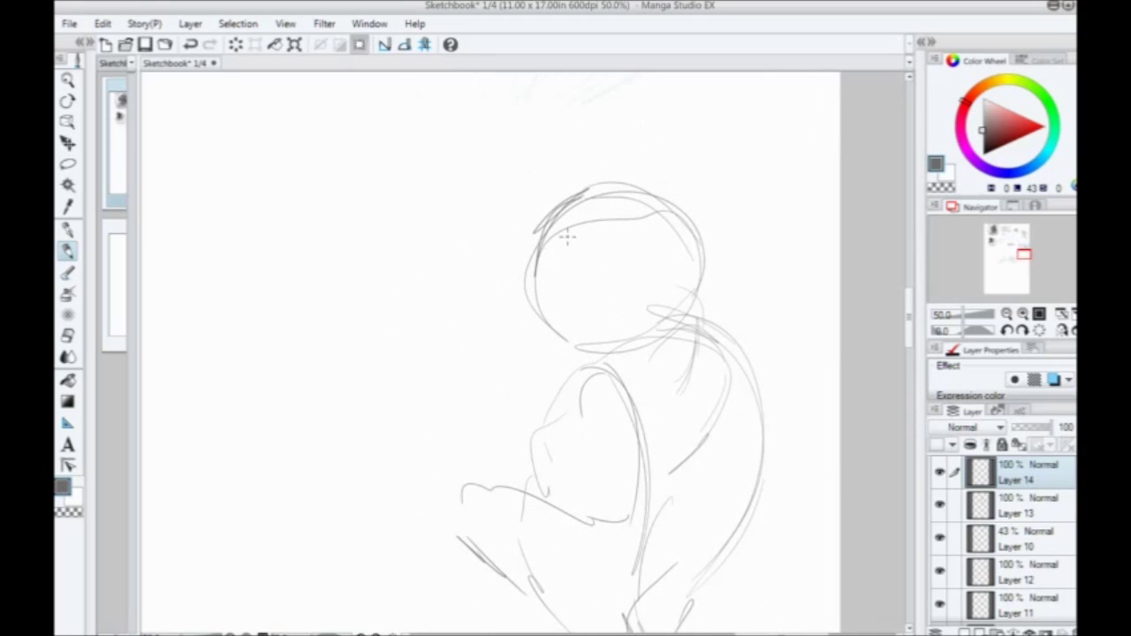
mouse_move(568, 236)
mouse_down()
mouse_move(567, 251)
mouse_move(663, 333)
mouse_move(621, 425)
mouse_up()
key(space)
drag(512, 339, 513, 191)
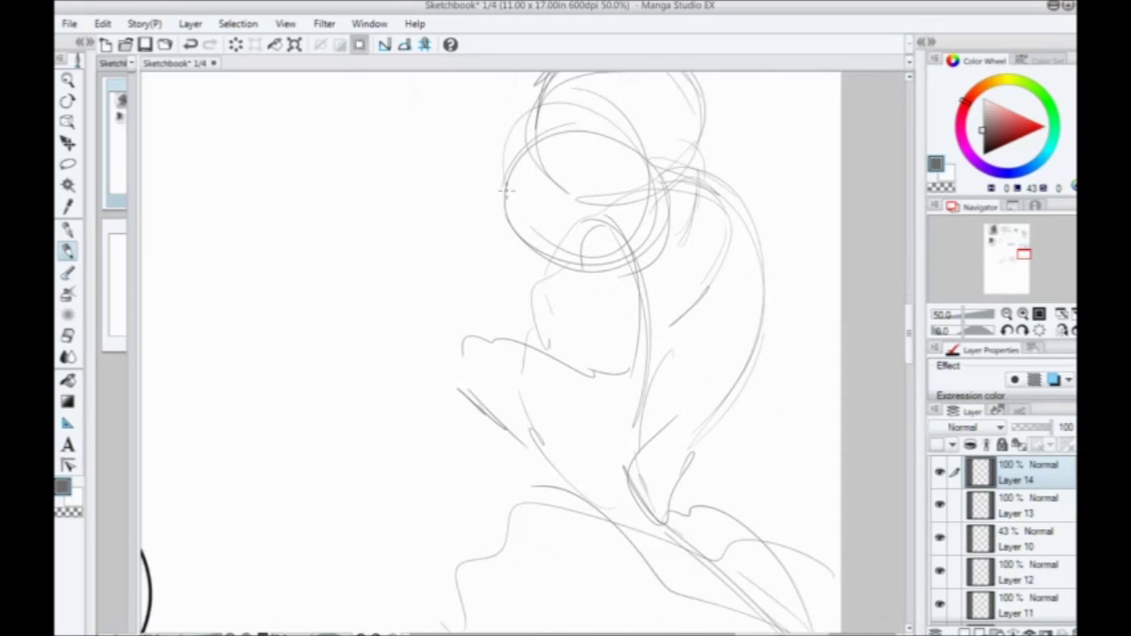
mouse_move(640, 174)
mouse_down()
mouse_move(566, 140)
mouse_move(611, 285)
mouse_up()
key(space)
mouse_move(433, 293)
mouse_down()
mouse_move(504, 359)
mouse_move(462, 380)
mouse_up()
mouse_move(590, 232)
mouse_down()
mouse_move(570, 235)
mouse_move(623, 254)
mouse_up()
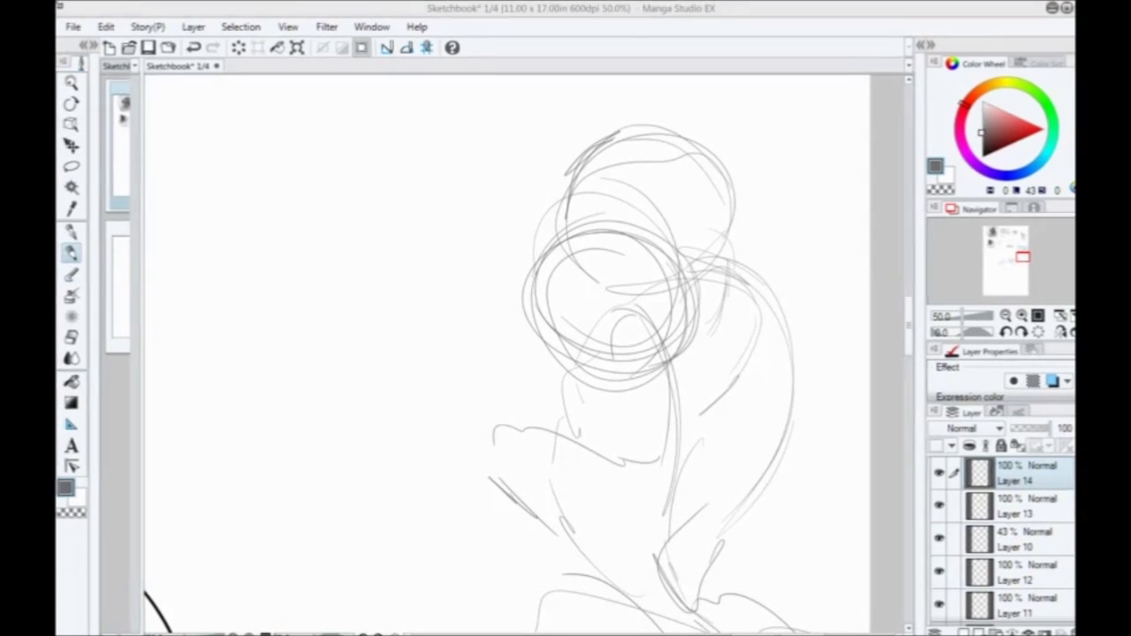
Step: Examine the multiple-page options for a new canvas and the available page-management commands, without creating a document
click(72, 26)
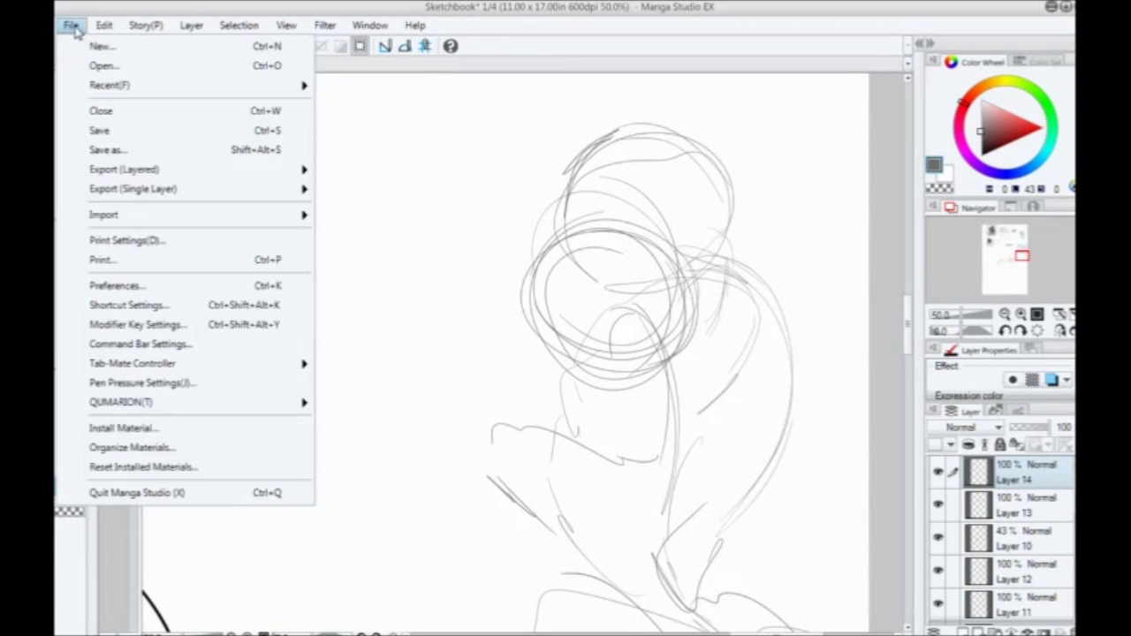
click(99, 47)
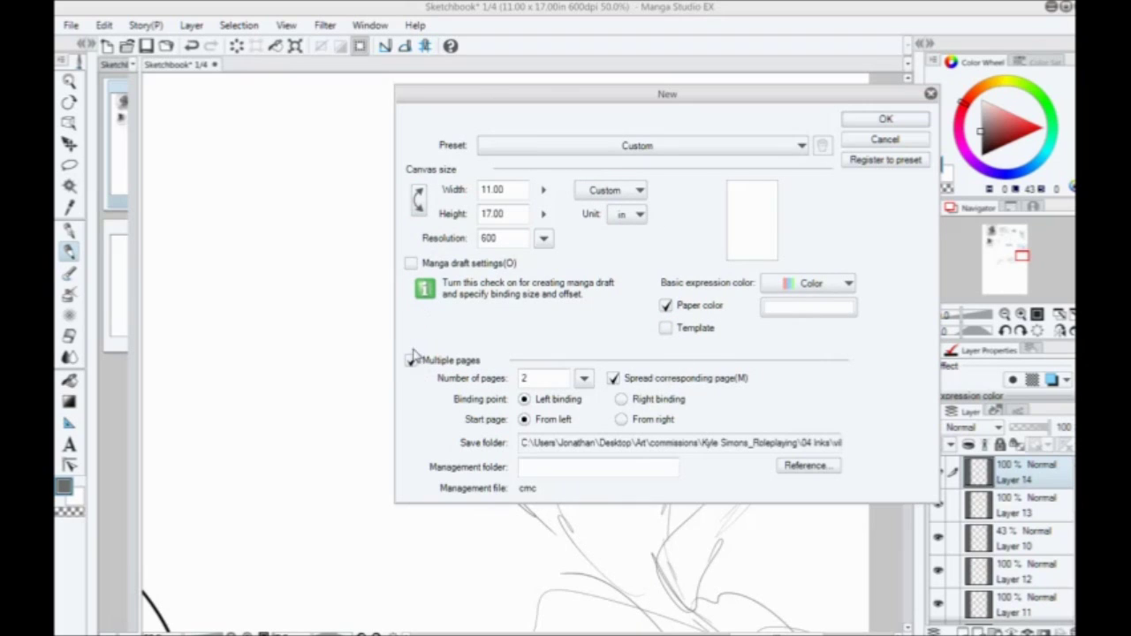
click(584, 378)
click(537, 377)
click(410, 360)
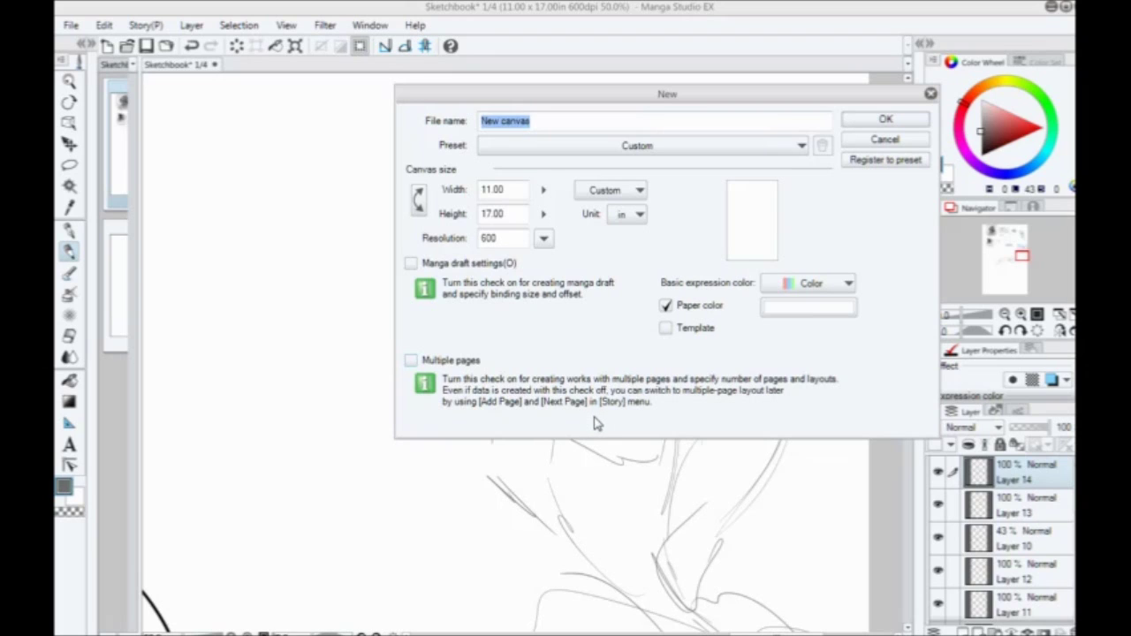
click(411, 361)
click(885, 140)
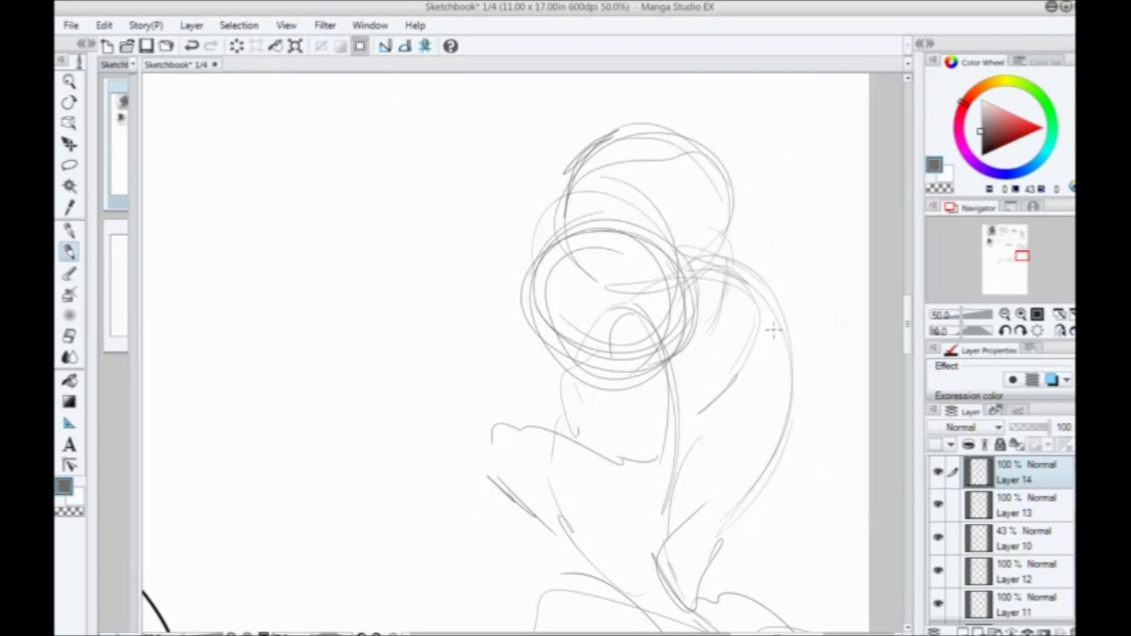
click(145, 25)
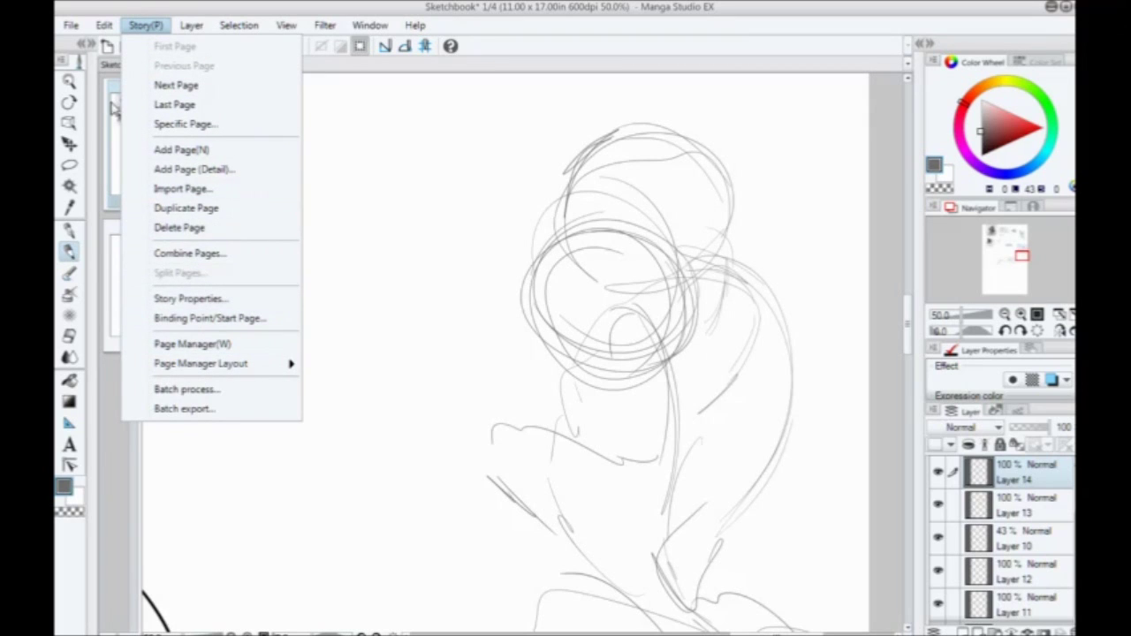
click(536, 309)
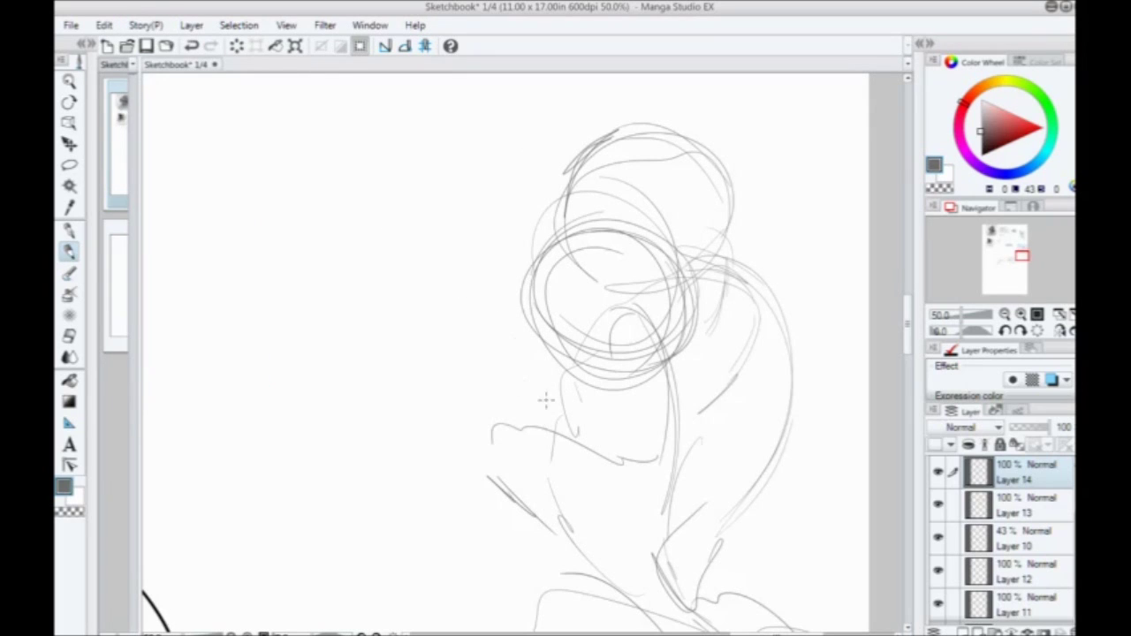
Step: Sketch the rounded form of the raised knee and the shin lines running below it
drag(541, 362, 540, 351)
mouse_move(550, 424)
mouse_down()
mouse_move(593, 412)
mouse_move(542, 408)
mouse_move(583, 457)
mouse_up()
scroll(528, 424, down, 1)
drag(606, 419, 590, 456)
mouse_move(575, 394)
mouse_down()
mouse_move(603, 415)
mouse_move(591, 455)
mouse_up()
drag(581, 444, 603, 486)
mouse_move(574, 433)
mouse_down()
mouse_move(532, 374)
mouse_move(547, 409)
mouse_up()
mouse_move(536, 398)
mouse_down()
mouse_move(596, 458)
mouse_move(560, 388)
mouse_up()
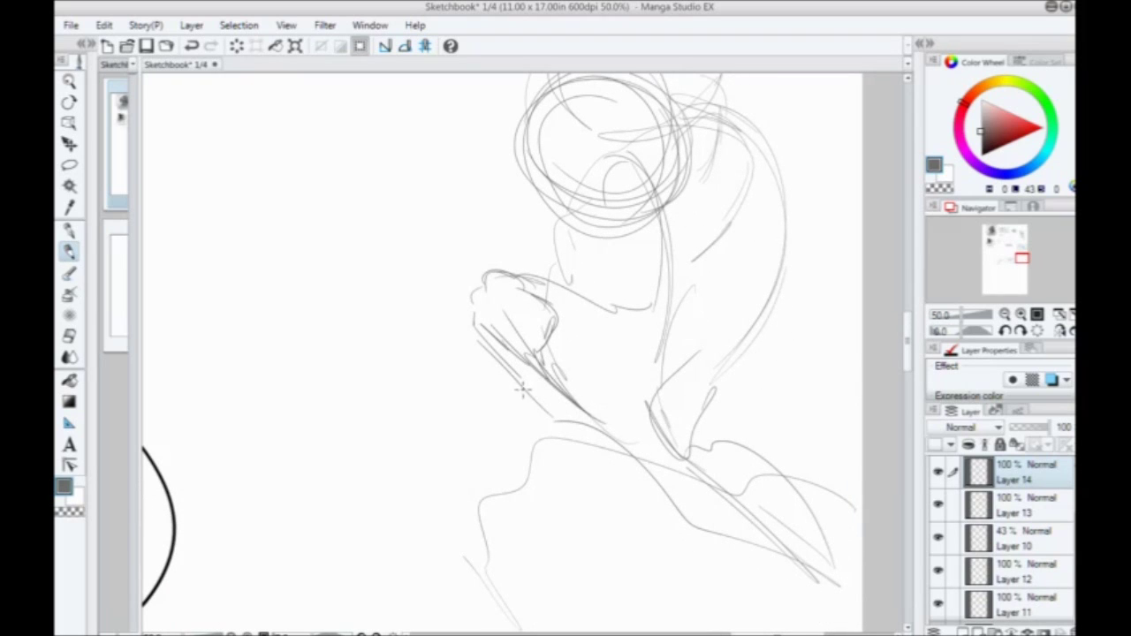
Step: Extend the raised leg down to an ankle and rough in the foot on the ledge's edge
drag(500, 473, 520, 475)
drag(527, 447, 583, 440)
drag(551, 385, 590, 432)
drag(505, 284, 497, 283)
drag(450, 329, 601, 528)
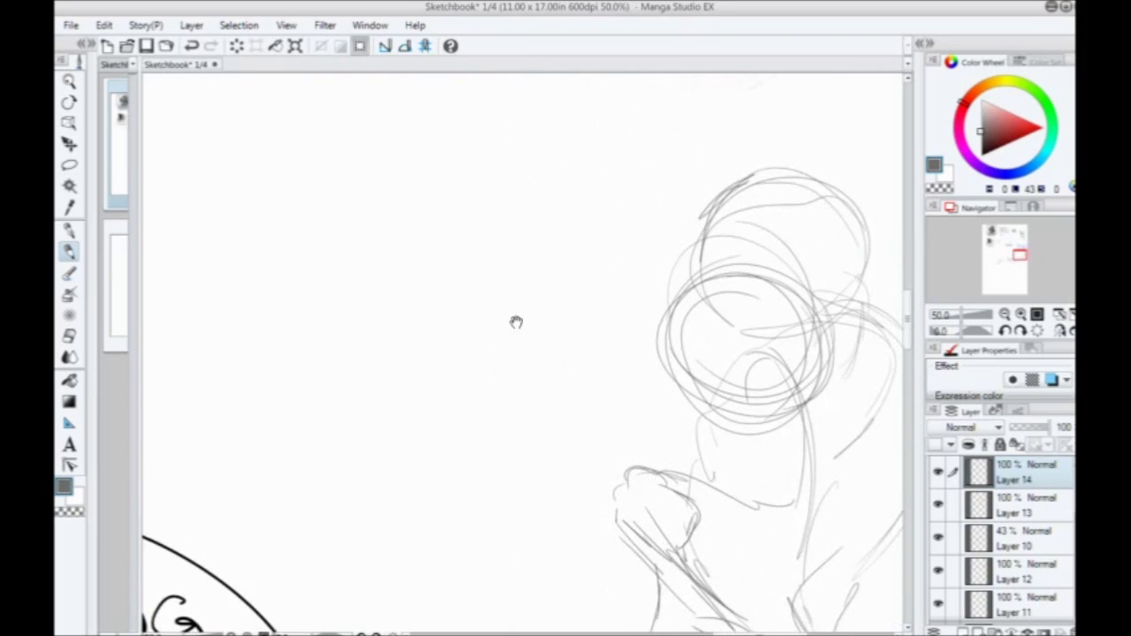
drag(515, 321, 456, 208)
mouse_move(590, 459)
mouse_down()
mouse_move(579, 546)
mouse_move(553, 452)
mouse_up()
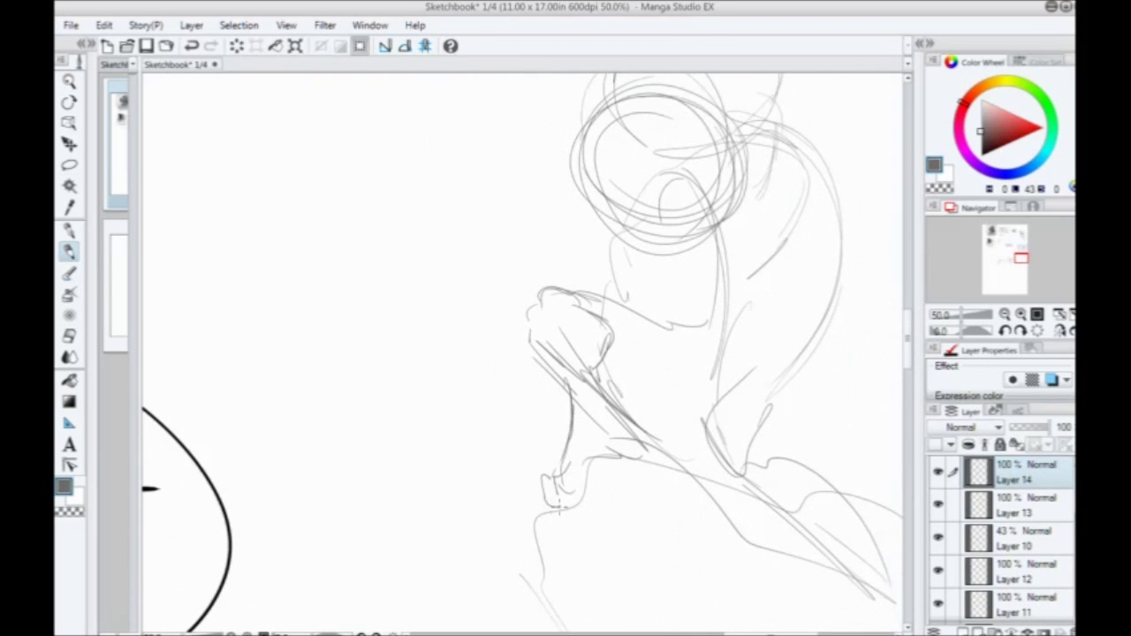
Step: Add toes to the foot and strengthen the contours of the raised knee and shin
drag(557, 505, 523, 475)
mouse_move(533, 430)
mouse_down()
mouse_move(500, 439)
mouse_move(506, 483)
mouse_up()
drag(493, 450, 519, 434)
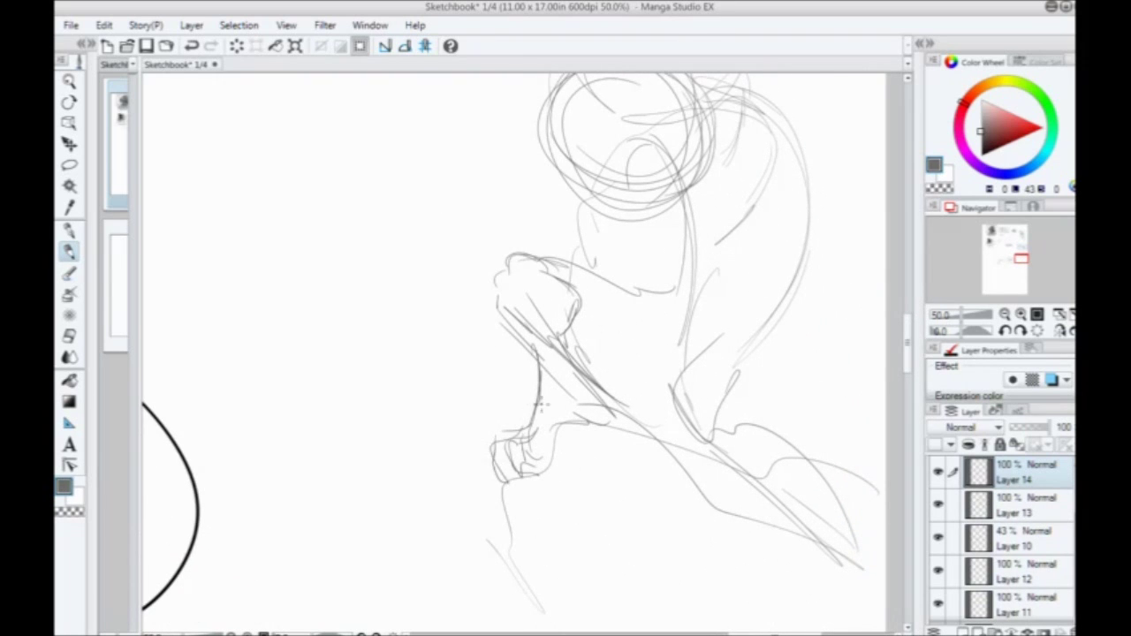
drag(581, 385, 628, 427)
mouse_move(550, 371)
mouse_down()
mouse_move(548, 412)
mouse_move(596, 429)
mouse_move(532, 403)
mouse_move(501, 311)
mouse_move(544, 311)
mouse_move(457, 393)
mouse_move(582, 432)
mouse_up()
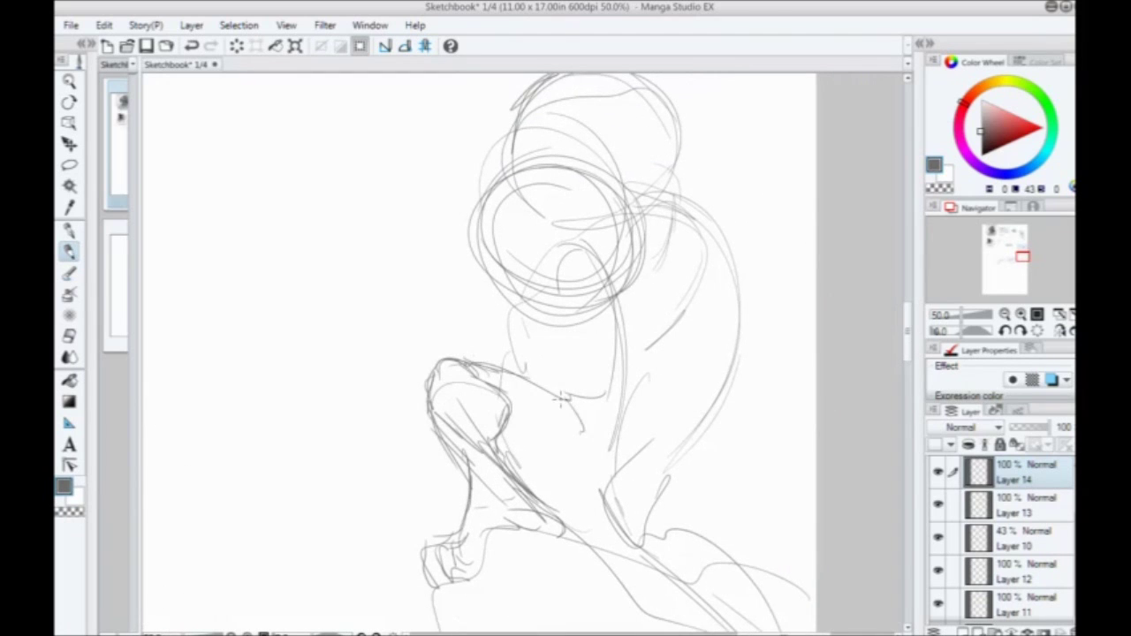
Step: Draw the underside of the raised thigh and begin the thigh contours of the figure's other leg
drag(510, 431, 583, 455)
drag(448, 465, 356, 336)
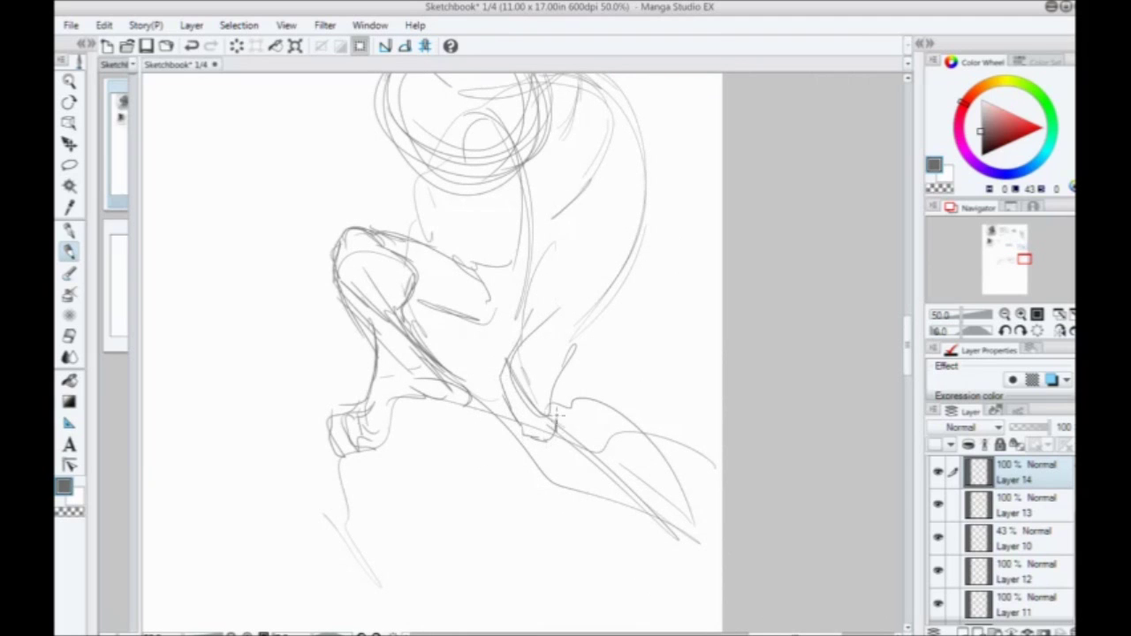
drag(571, 403, 589, 334)
drag(502, 421, 512, 526)
mouse_move(520, 457)
mouse_down()
mouse_move(549, 406)
mouse_move(602, 363)
mouse_up()
drag(566, 397, 619, 342)
mouse_move(587, 386)
mouse_down()
mouse_move(620, 343)
mouse_move(548, 360)
mouse_up()
drag(628, 322, 535, 358)
Step: Sketch the waist curve, the hip and the outer line running down the other thigh
mouse_move(574, 347)
mouse_down()
mouse_move(534, 346)
mouse_move(525, 422)
mouse_move(572, 408)
mouse_move(606, 446)
mouse_move(591, 483)
mouse_up()
drag(617, 368, 598, 465)
mouse_move(606, 436)
mouse_down()
mouse_move(644, 380)
mouse_move(643, 322)
mouse_up()
mouse_move(642, 319)
mouse_down()
mouse_move(645, 384)
mouse_move(638, 317)
mouse_move(669, 423)
mouse_up()
mouse_move(678, 369)
mouse_down()
mouse_move(658, 293)
mouse_move(594, 264)
mouse_up()
mouse_move(567, 267)
mouse_down()
mouse_move(659, 295)
mouse_move(555, 328)
mouse_up()
drag(561, 379, 594, 454)
drag(408, 376, 447, 176)
drag(489, 383, 383, 323)
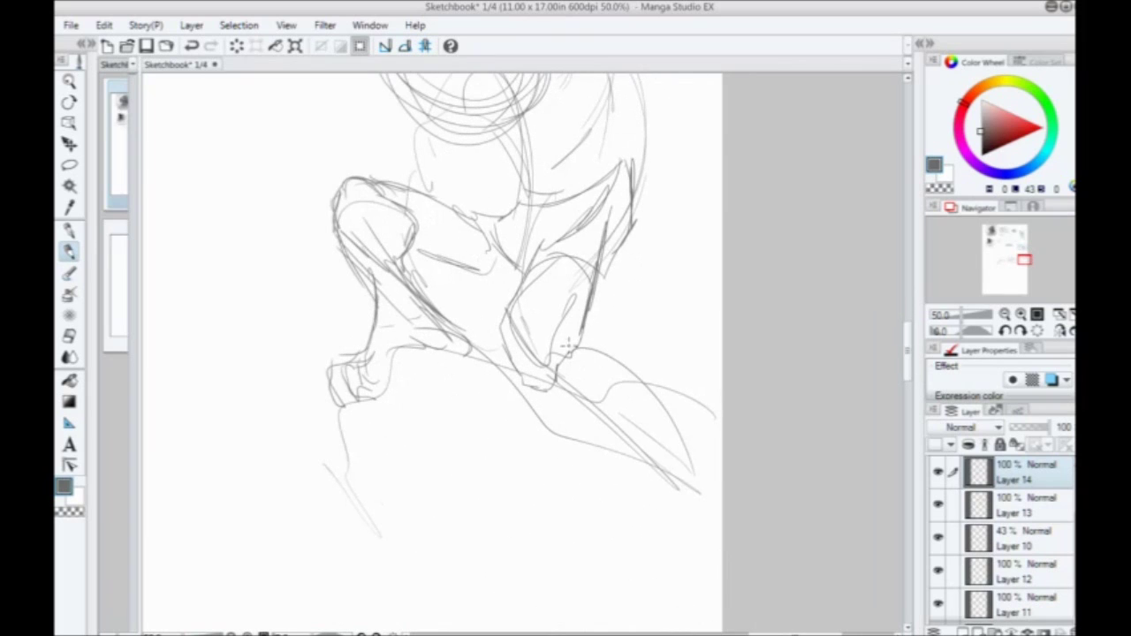
Step: Rough in the other leg's shin and its foot with rounded toes at the lower end of the ledge
drag(576, 349, 682, 492)
drag(543, 396, 570, 430)
mouse_move(552, 406)
mouse_down()
mouse_move(594, 436)
mouse_move(609, 467)
mouse_move(647, 484)
mouse_move(642, 530)
mouse_move(696, 517)
mouse_up()
mouse_move(610, 464)
mouse_down()
mouse_move(601, 495)
mouse_move(629, 481)
mouse_move(643, 497)
mouse_up()
drag(380, 404, 428, 521)
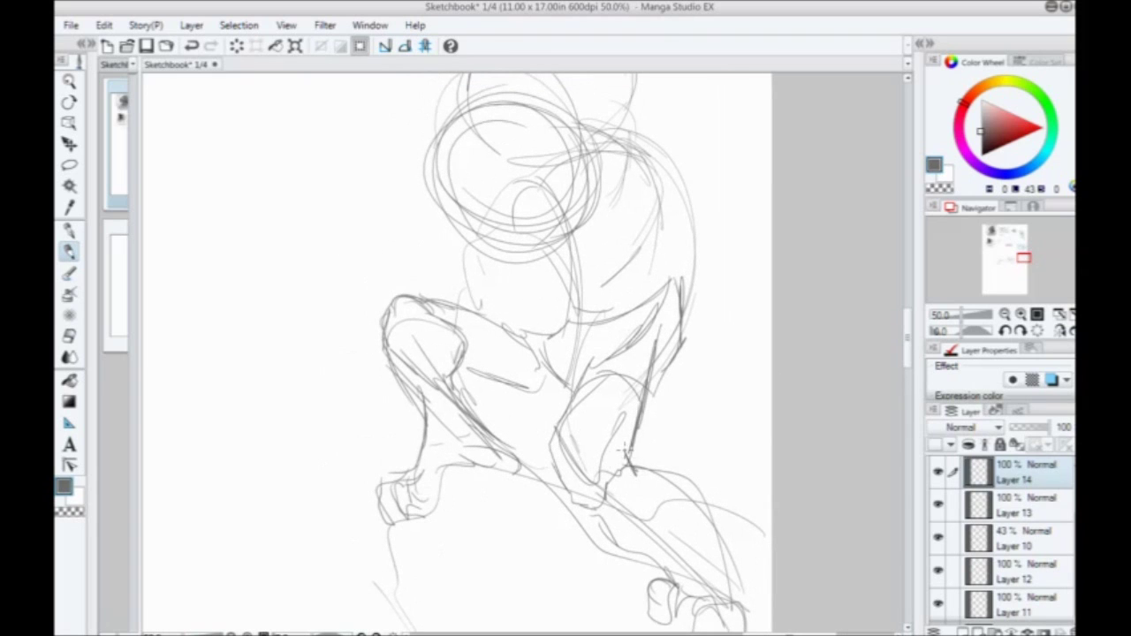
Step: Strengthen the calf line and the outer hip contour of the lower leg
drag(643, 478, 702, 540)
mouse_move(562, 403)
mouse_down()
mouse_move(539, 365)
mouse_move(587, 397)
mouse_up()
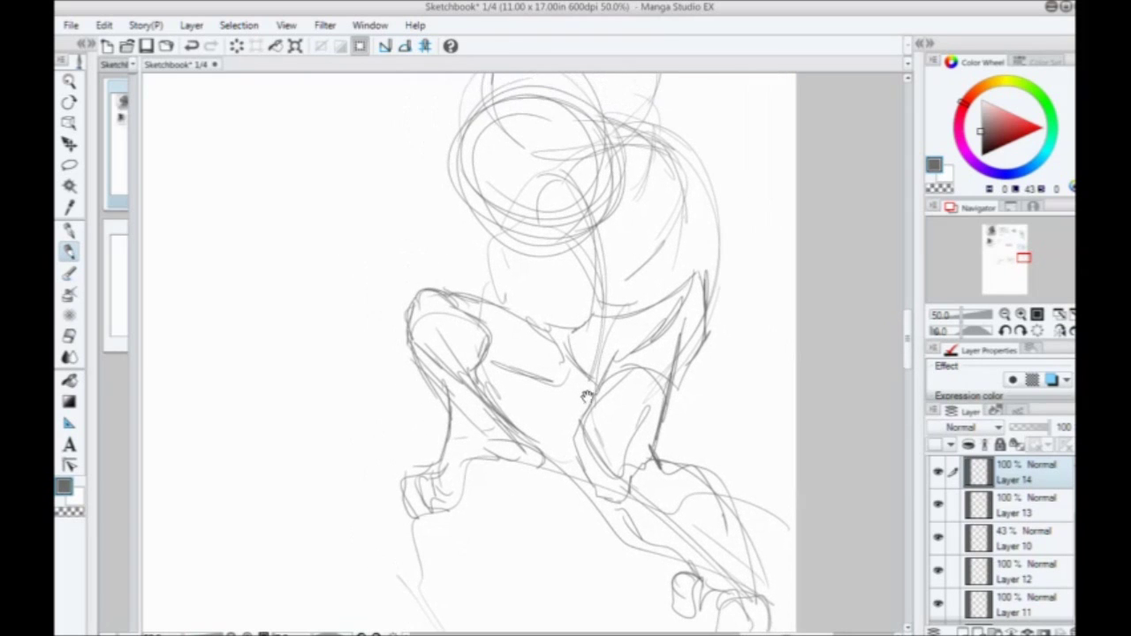
drag(668, 432, 683, 386)
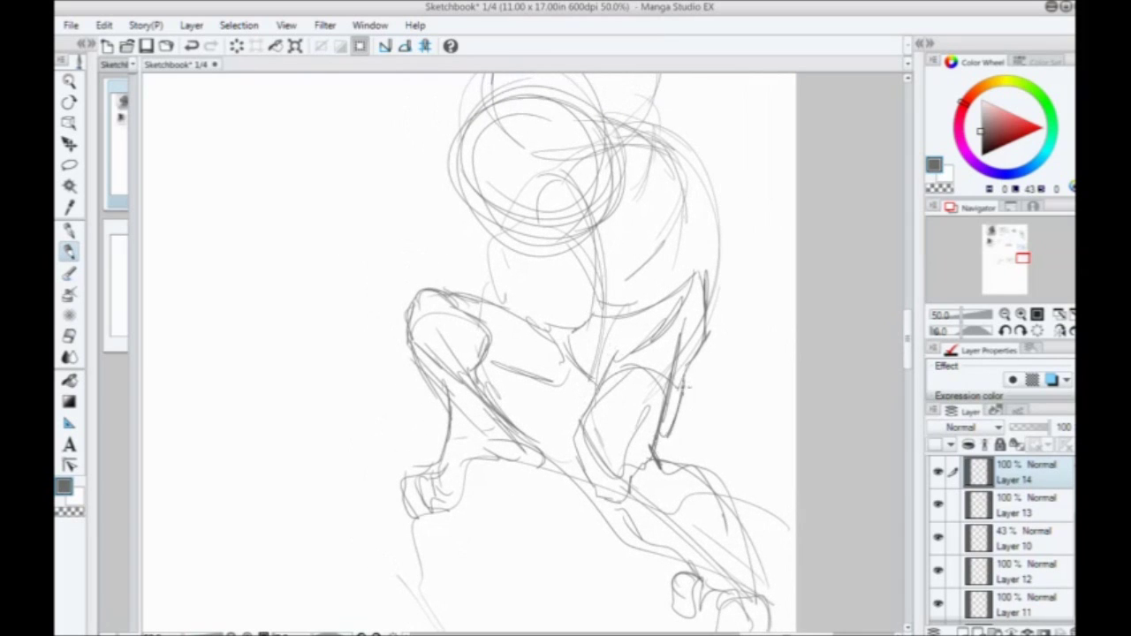
Step: Define the curved back contour and add chest and side lines to the torso beneath the head
drag(620, 217, 612, 394)
mouse_move(700, 430)
mouse_down()
mouse_move(650, 331)
mouse_move(607, 323)
mouse_up()
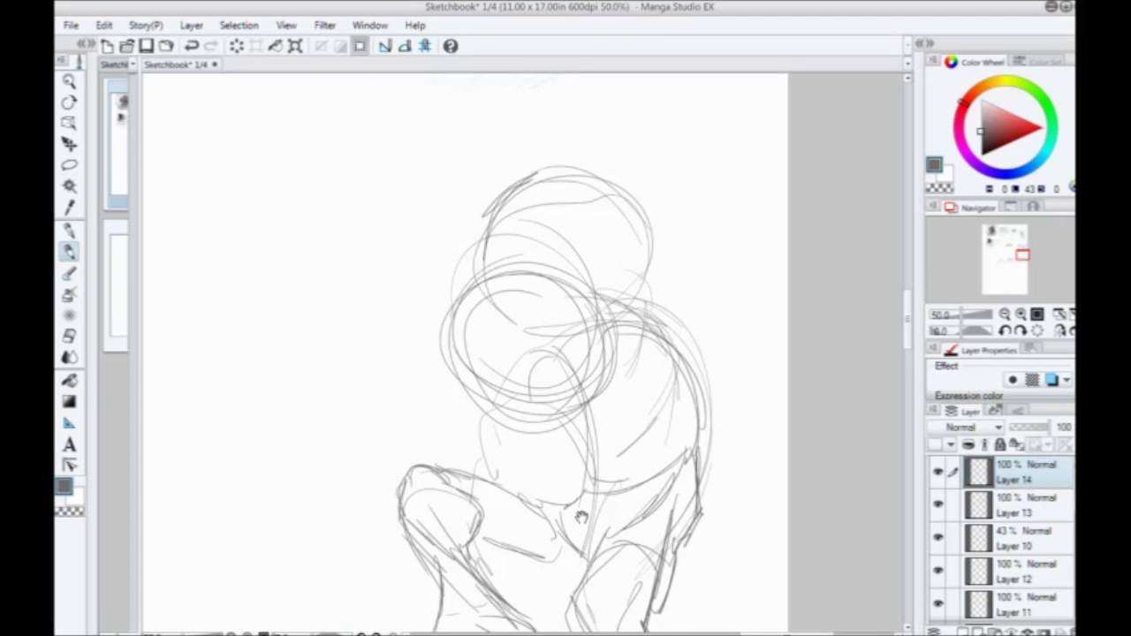
mouse_move(581, 517)
mouse_down()
mouse_move(590, 380)
mouse_move(630, 349)
mouse_move(635, 305)
mouse_move(613, 282)
mouse_up()
drag(590, 343, 585, 317)
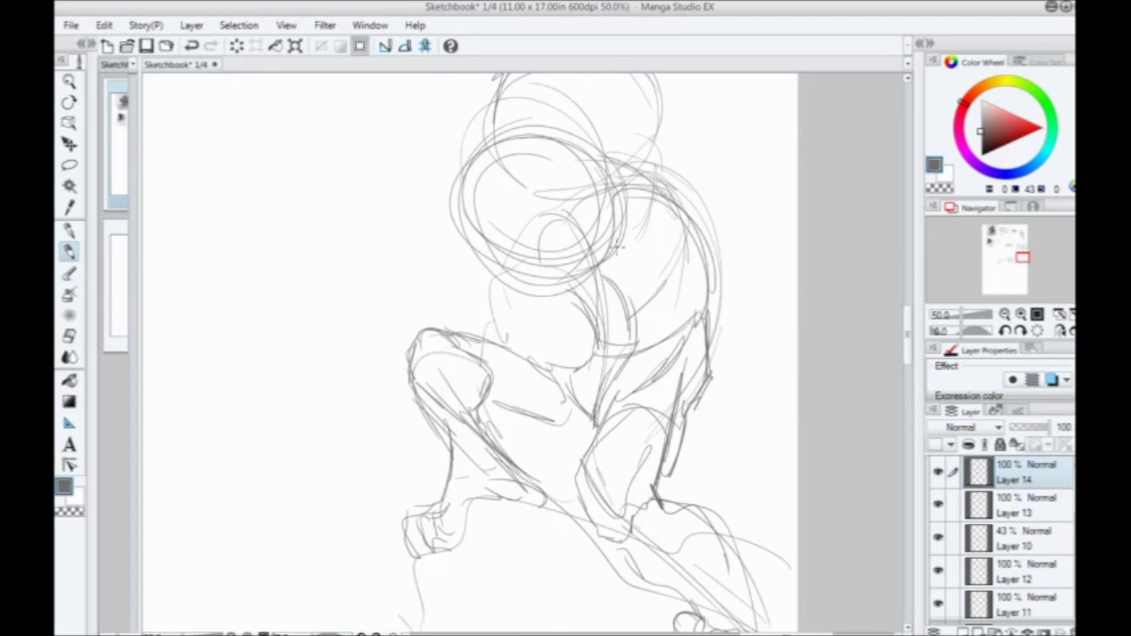
drag(616, 236, 679, 302)
mouse_move(634, 244)
mouse_down()
mouse_move(646, 262)
mouse_move(658, 397)
mouse_up()
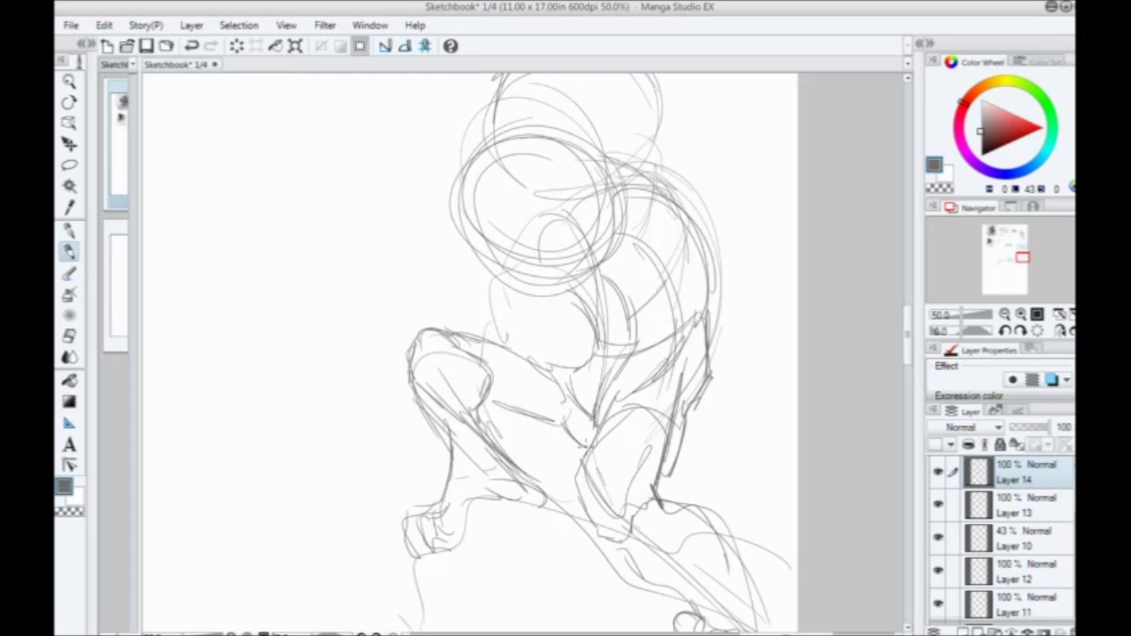
Step: Reinforce the underside of the raised thigh and round out the knee of the other leg
mouse_move(564, 433)
mouse_down()
mouse_move(490, 412)
mouse_move(503, 438)
mouse_up()
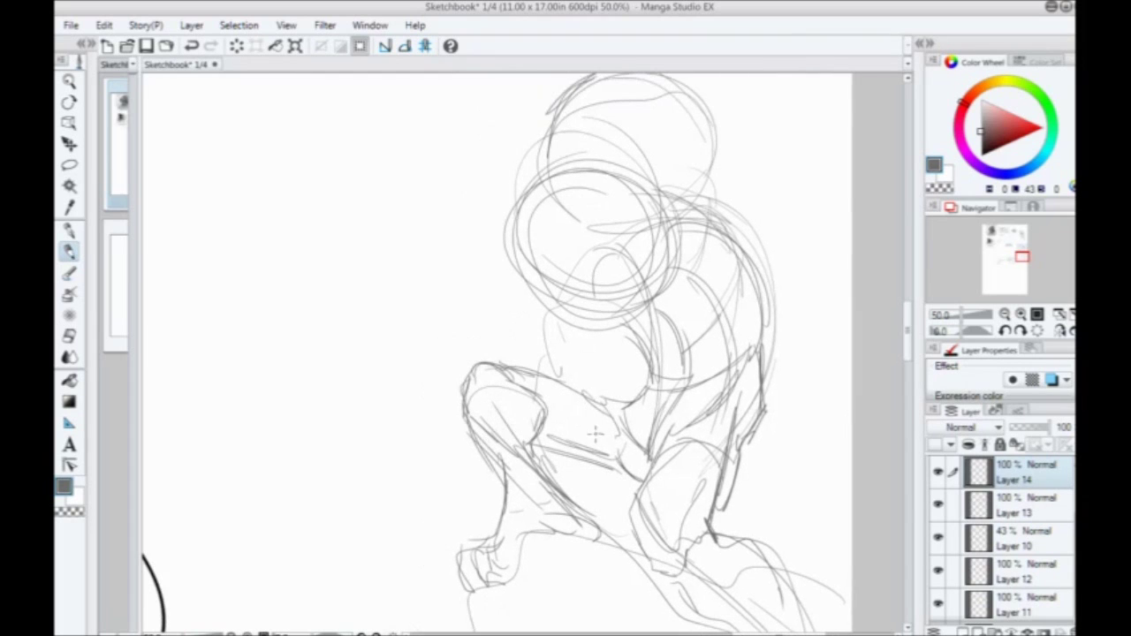
drag(613, 428, 548, 432)
mouse_move(648, 464)
mouse_down()
mouse_move(567, 377)
mouse_move(551, 459)
mouse_move(594, 478)
mouse_up()
drag(565, 477, 595, 483)
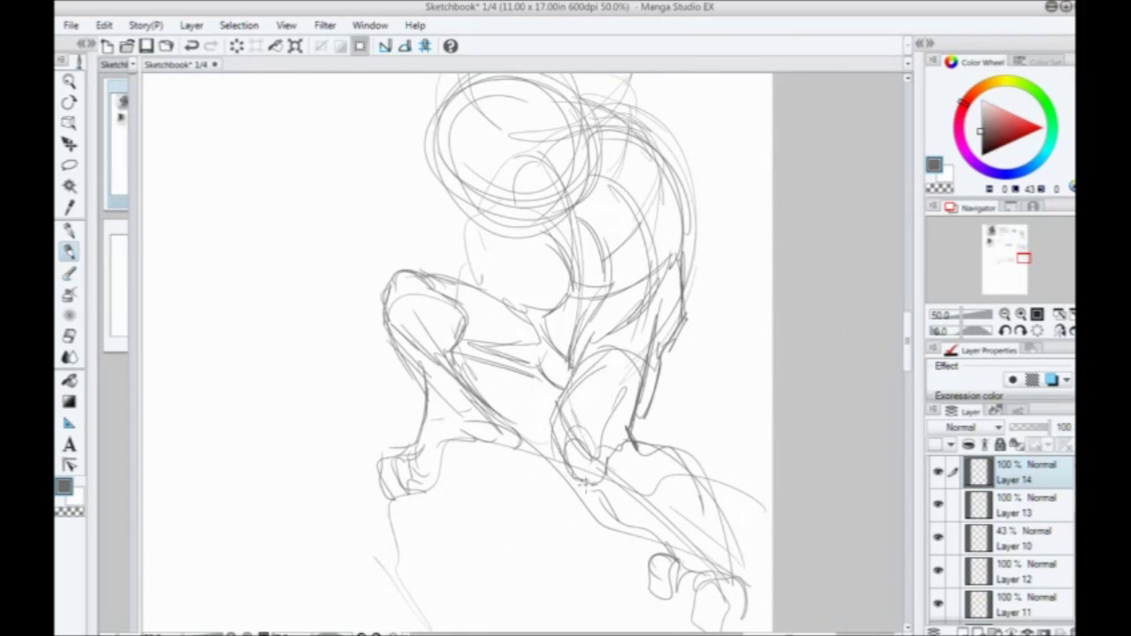
Step: Sketch the front arm from the shoulder, over and in front of the raised knee, down to the wrist
mouse_move(480, 292)
mouse_down()
mouse_move(500, 432)
mouse_move(543, 443)
mouse_up()
mouse_move(563, 221)
mouse_down()
mouse_move(660, 316)
mouse_move(529, 364)
mouse_move(574, 375)
mouse_up()
mouse_move(466, 375)
mouse_down()
mouse_move(571, 346)
mouse_move(523, 412)
mouse_up()
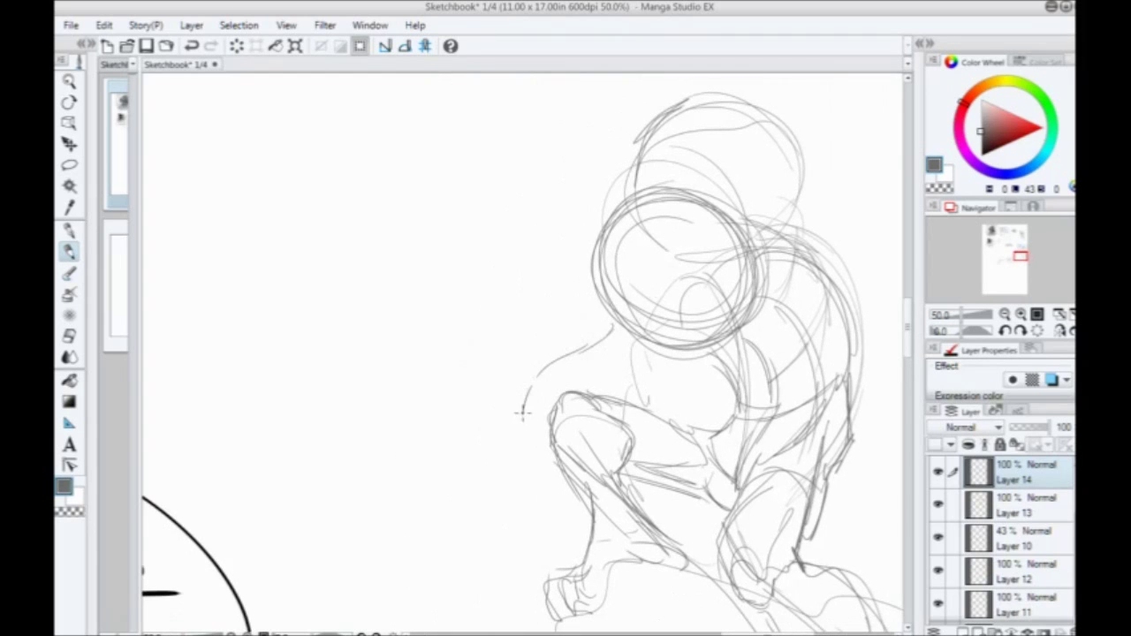
mouse_move(666, 359)
mouse_down()
mouse_move(593, 373)
mouse_move(607, 381)
mouse_move(519, 454)
mouse_up()
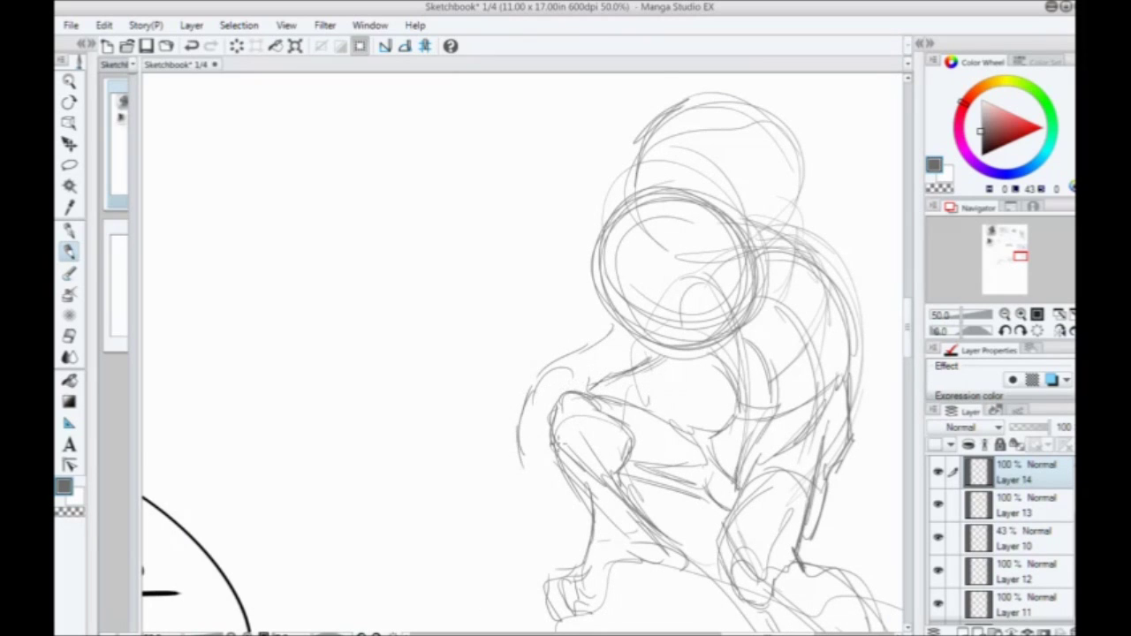
scroll(508, 358, down, 1)
drag(493, 299, 515, 220)
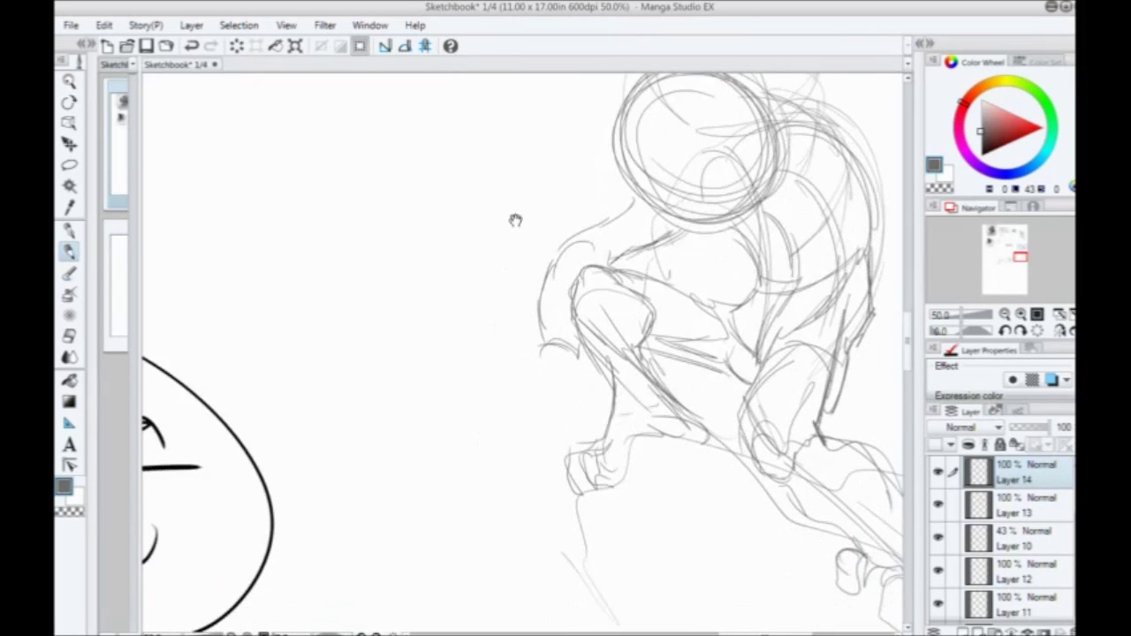
Step: Draw the front arm's hand with curled fingers hanging beside the raised leg's foot
drag(667, 249, 596, 313)
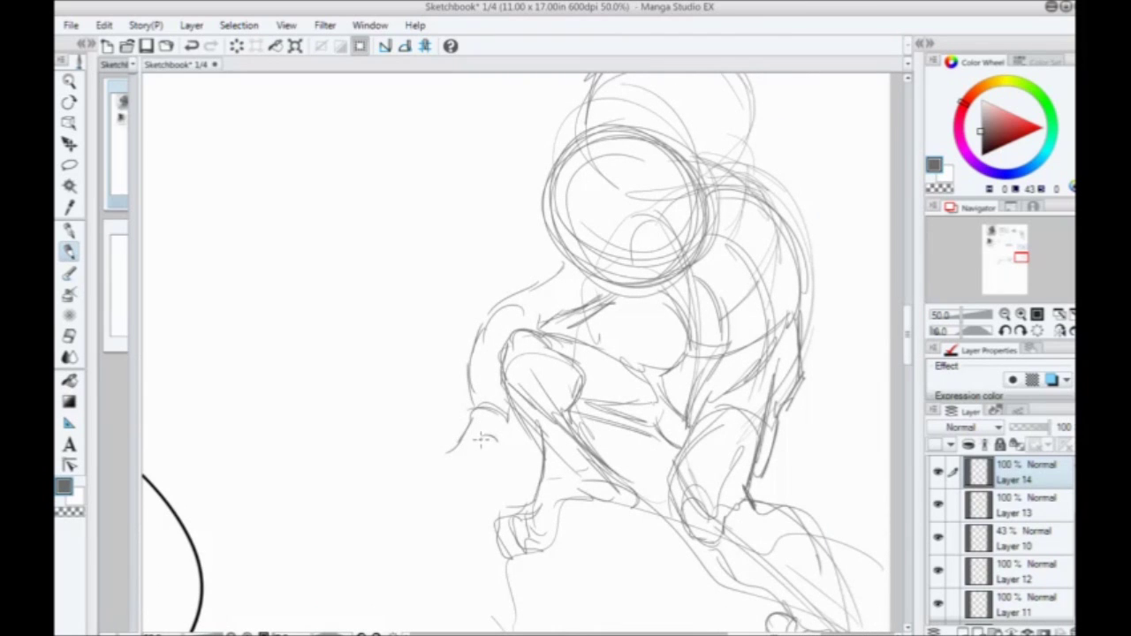
mouse_move(496, 445)
mouse_down()
mouse_move(462, 438)
mouse_move(457, 454)
mouse_up()
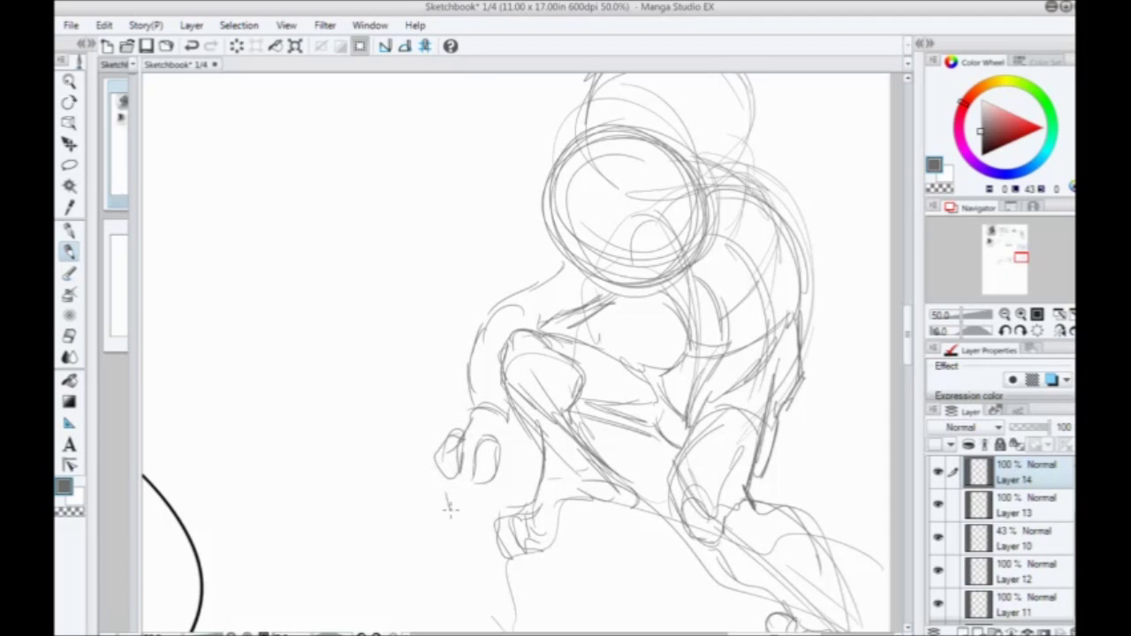
drag(450, 507, 478, 512)
drag(515, 447, 513, 465)
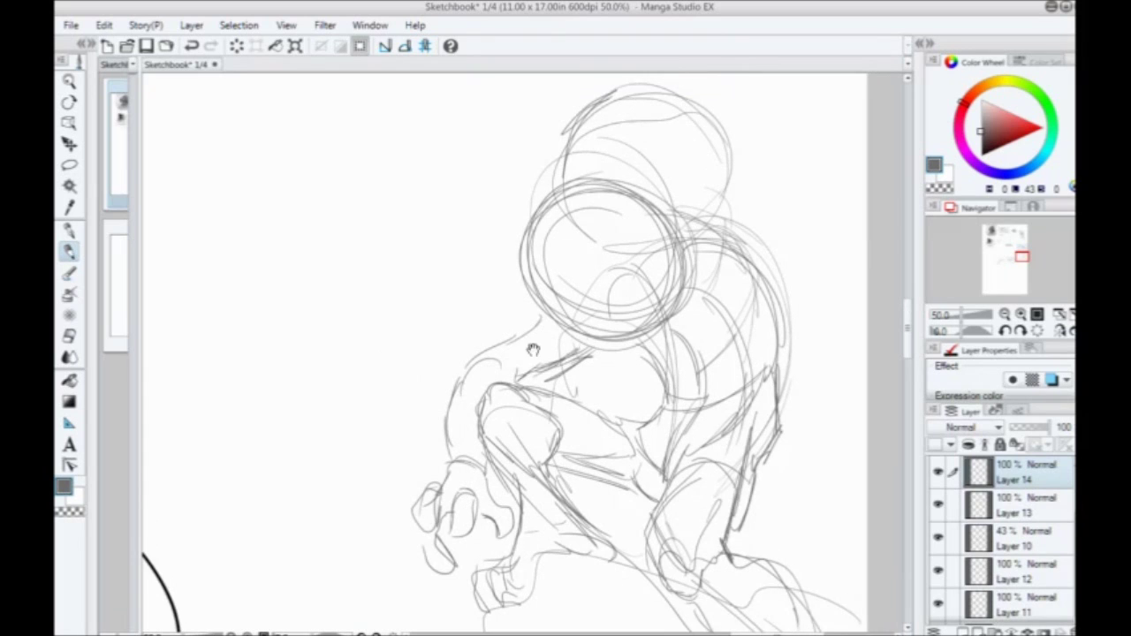
Step: Start the raised back arm with a rounded elbow above the shoulder and a line leading down from it
drag(533, 348, 485, 330)
drag(404, 379, 332, 303)
drag(442, 309, 489, 367)
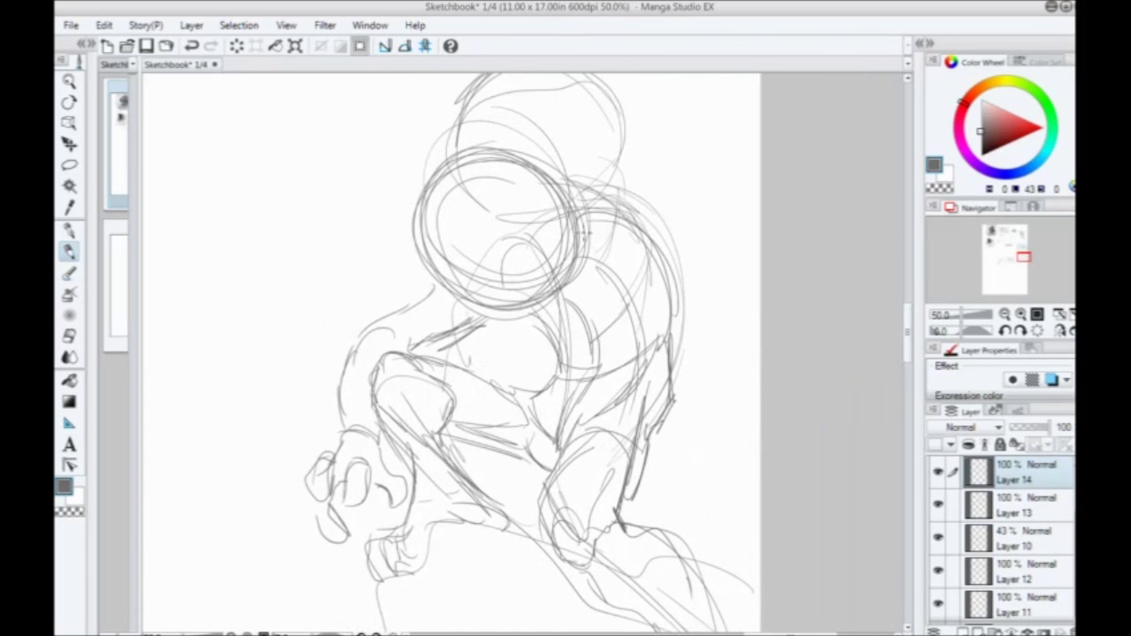
mouse_move(555, 281)
mouse_down()
mouse_move(582, 191)
mouse_move(623, 171)
mouse_up()
drag(571, 167, 512, 212)
mouse_move(584, 186)
mouse_down()
mouse_move(622, 160)
mouse_move(648, 186)
mouse_move(621, 209)
mouse_move(636, 175)
mouse_move(663, 205)
mouse_move(654, 168)
mouse_up()
drag(635, 158, 565, 255)
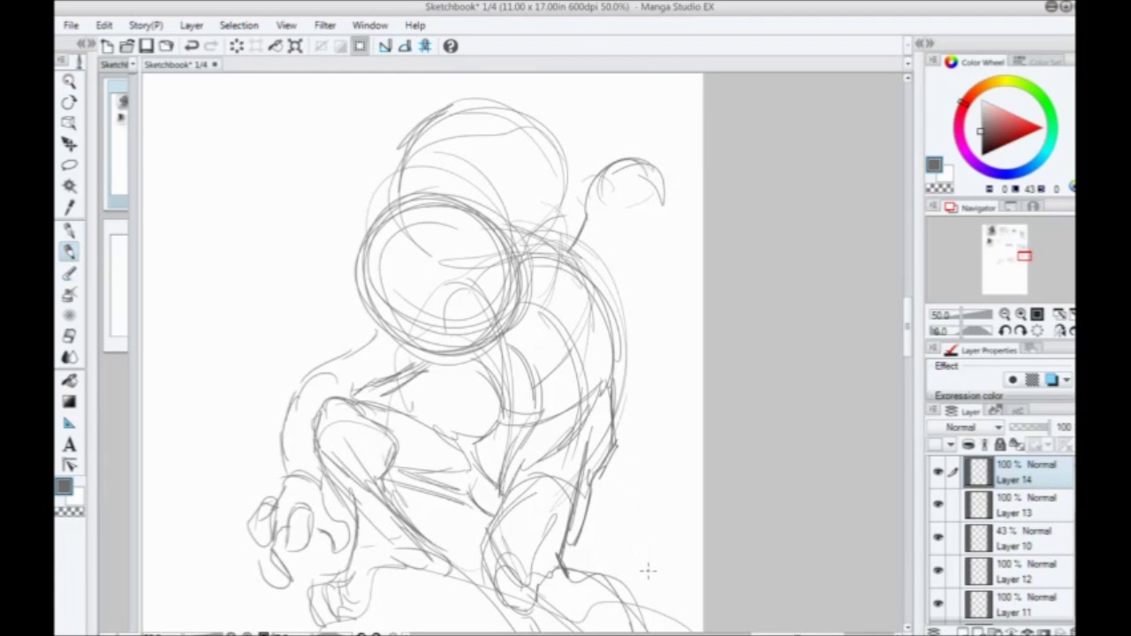
Step: Draw both sides of the raised forearm from the elbow down to the wrist over the back
drag(486, 301, 475, 360)
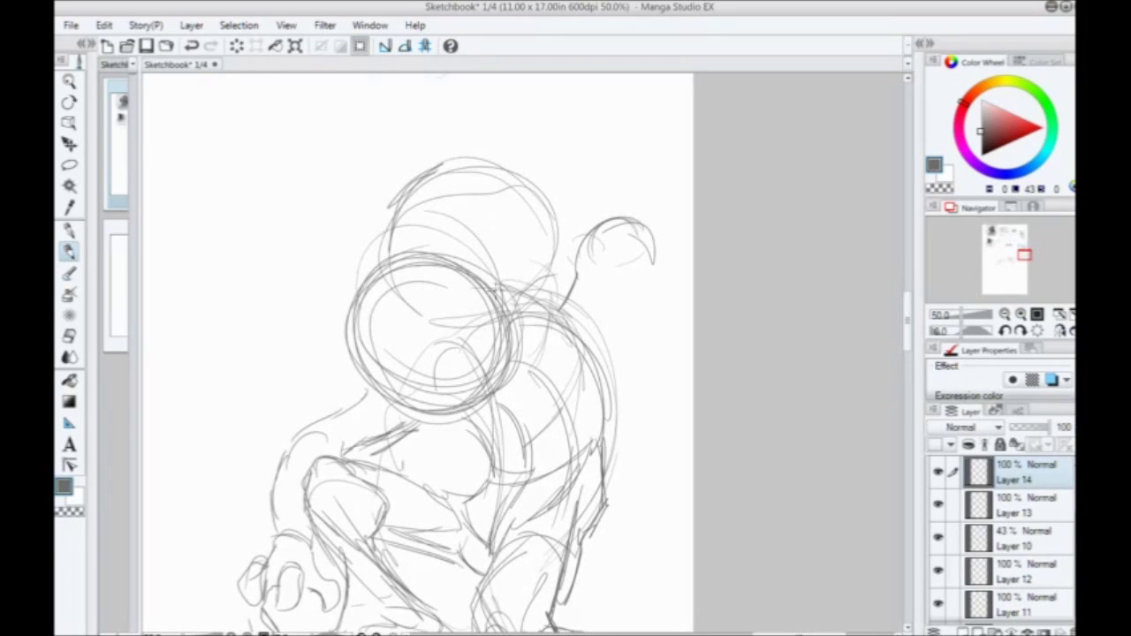
drag(569, 307, 543, 343)
drag(542, 343, 575, 357)
drag(653, 259, 584, 355)
drag(664, 222, 650, 260)
mouse_move(628, 219)
mouse_down()
mouse_move(654, 257)
mouse_move(613, 304)
mouse_up()
drag(525, 346, 579, 281)
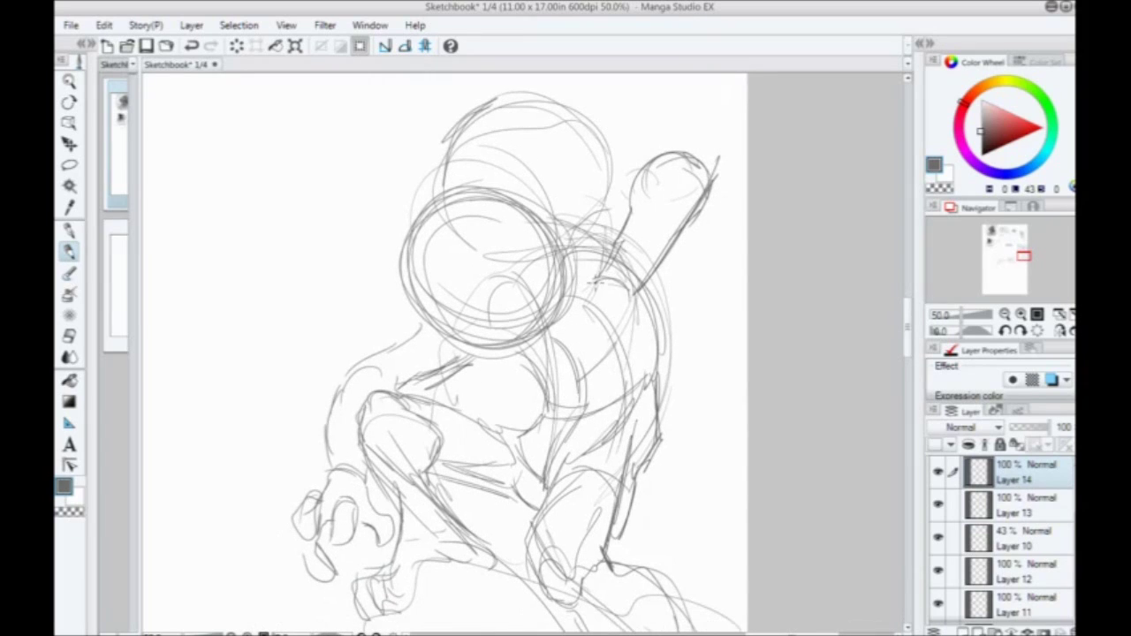
Step: Add the raised arm's inner contour beside the head and rough in the hand below its wrist
mouse_move(649, 167)
mouse_down()
mouse_move(614, 211)
mouse_move(588, 216)
mouse_move(575, 253)
mouse_up()
mouse_move(601, 209)
mouse_down()
mouse_move(570, 251)
mouse_move(569, 289)
mouse_up()
mouse_move(579, 234)
mouse_down()
mouse_move(574, 291)
mouse_move(549, 348)
mouse_up()
mouse_move(598, 281)
mouse_down()
mouse_move(636, 306)
mouse_move(627, 290)
mouse_move(638, 341)
mouse_move(616, 357)
mouse_move(616, 334)
mouse_move(597, 361)
mouse_move(597, 382)
mouse_move(622, 393)
mouse_up()
drag(631, 362, 628, 399)
mouse_move(642, 357)
mouse_down()
mouse_move(610, 398)
mouse_move(627, 394)
mouse_up()
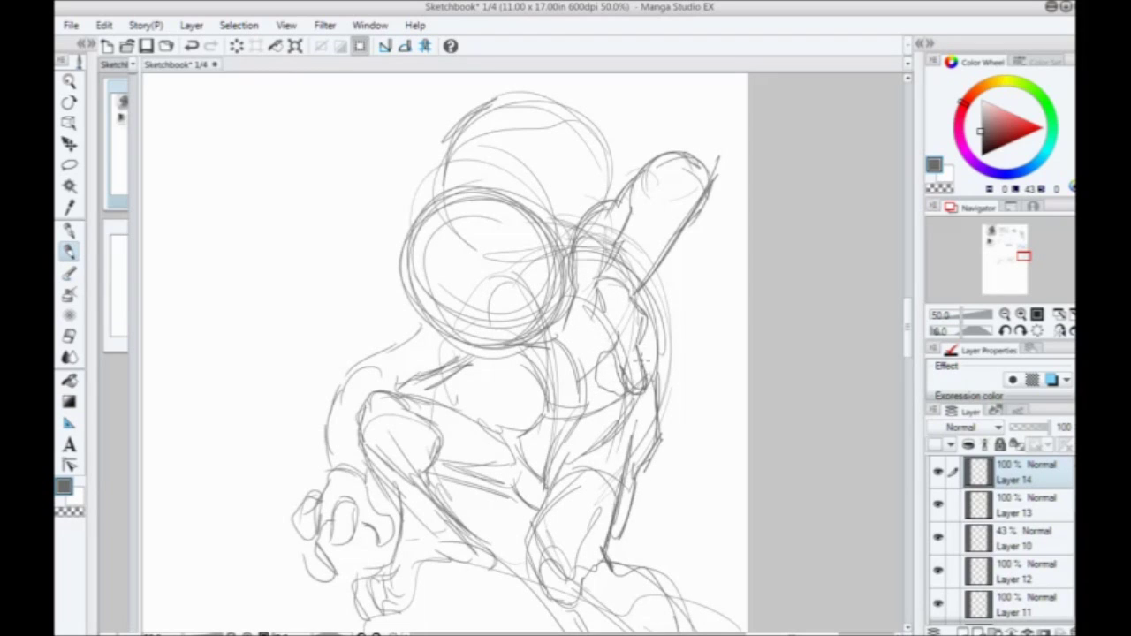
Step: Detail the fingers of the raised arm's hand and strengthen the forearm's inner edge
drag(645, 303, 636, 368)
mouse_move(604, 328)
mouse_down()
mouse_move(582, 344)
mouse_move(578, 394)
mouse_up()
drag(606, 355, 589, 396)
drag(608, 311, 589, 332)
drag(597, 311, 585, 341)
drag(608, 278, 592, 318)
drag(612, 263, 596, 293)
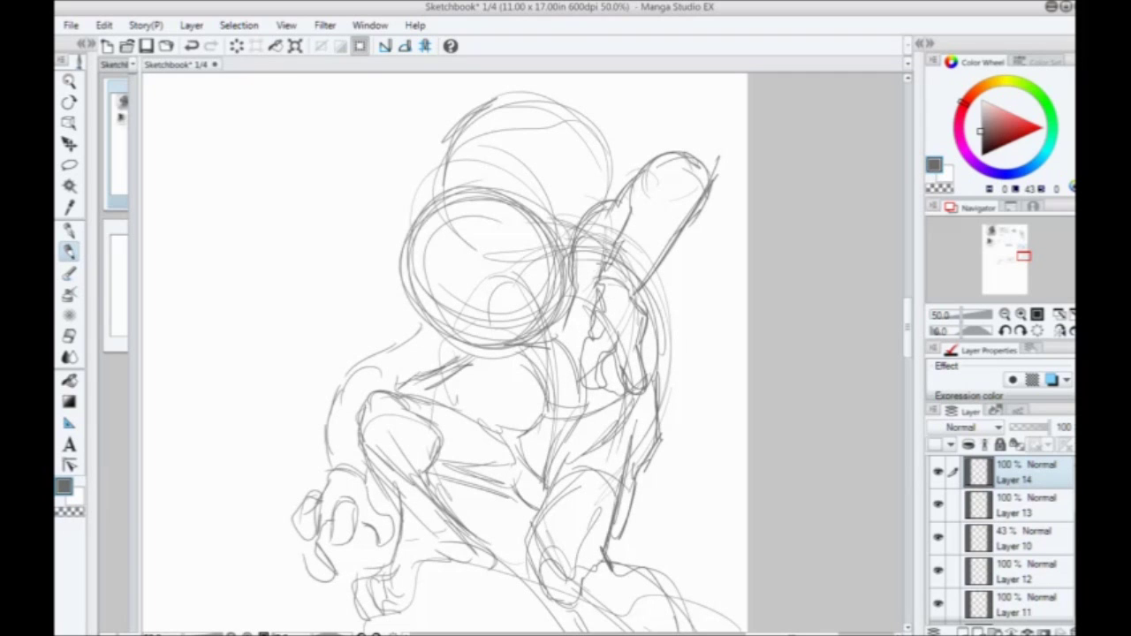
drag(642, 189, 605, 263)
drag(628, 212, 609, 277)
drag(608, 274, 636, 227)
Step: Erase the extra construction circle above the figure's head
scroll(471, 96, down, 1)
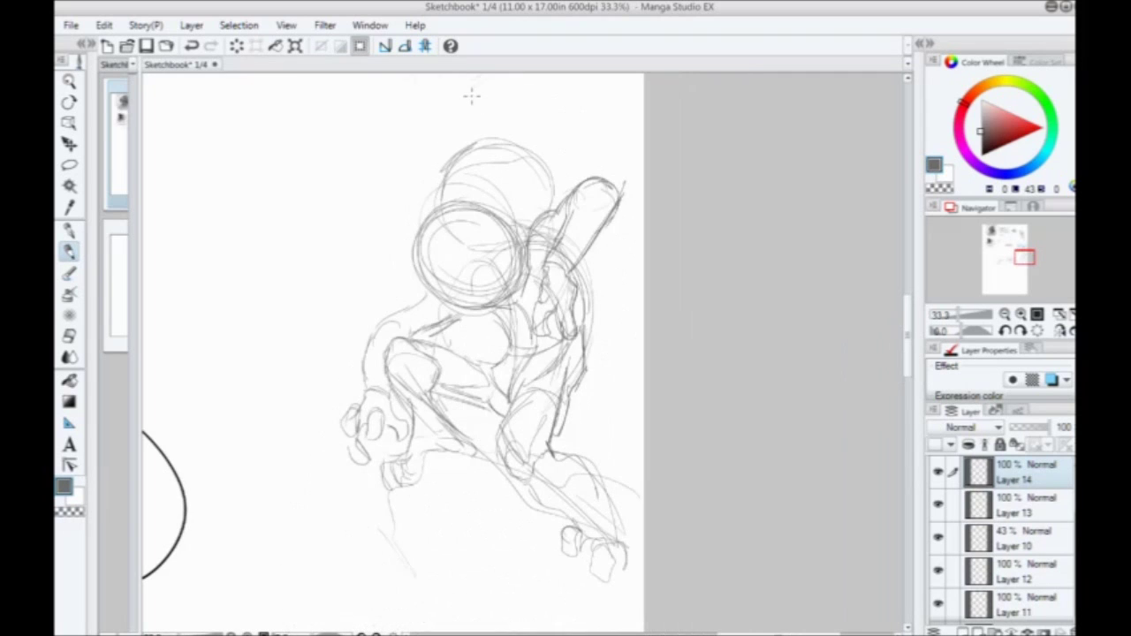
drag(372, 386, 448, 411)
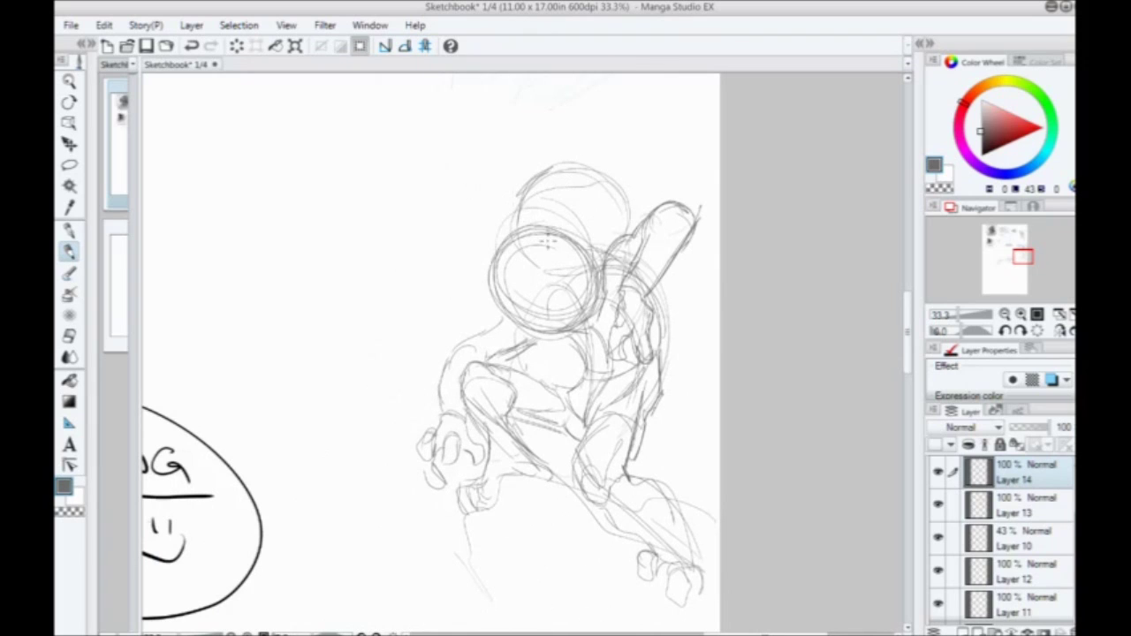
mouse_move(610, 195)
mouse_down()
mouse_move(603, 161)
mouse_move(572, 185)
mouse_move(543, 171)
mouse_move(521, 189)
mouse_move(550, 193)
mouse_move(506, 233)
mouse_move(534, 211)
mouse_up()
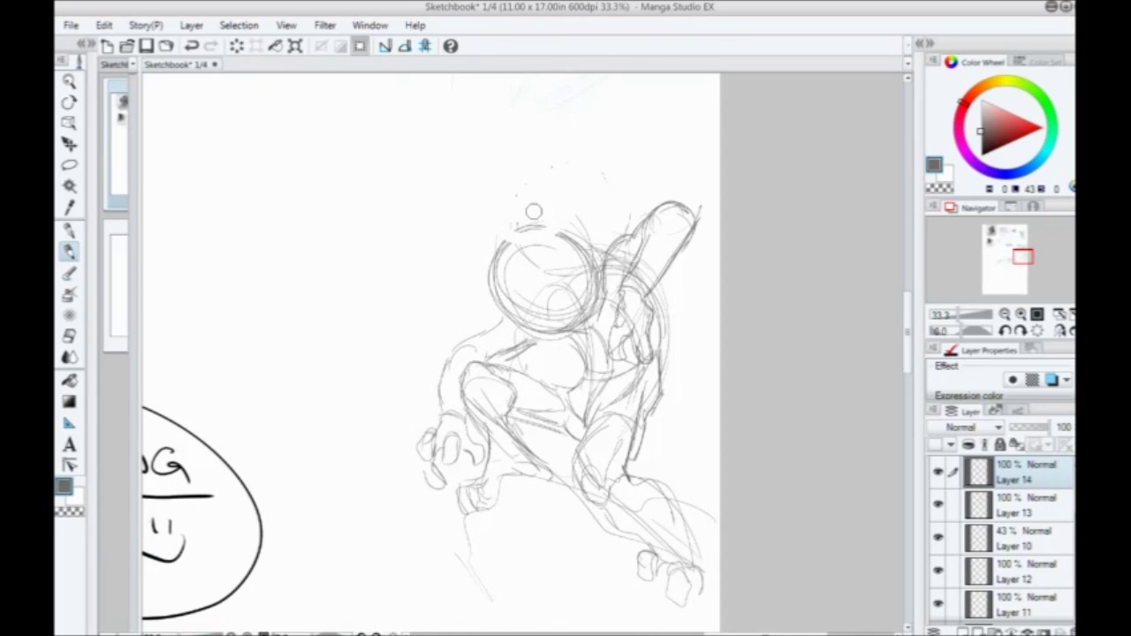
Step: Set the eraser to its Softer variant and bring the figure back into view
click(84, 44)
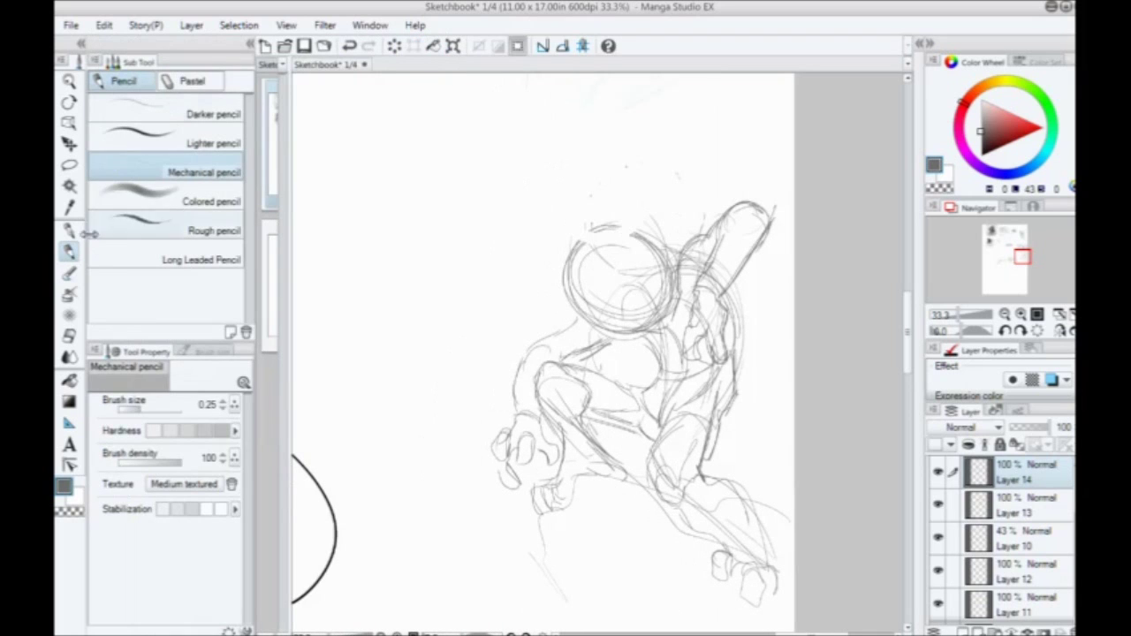
click(72, 337)
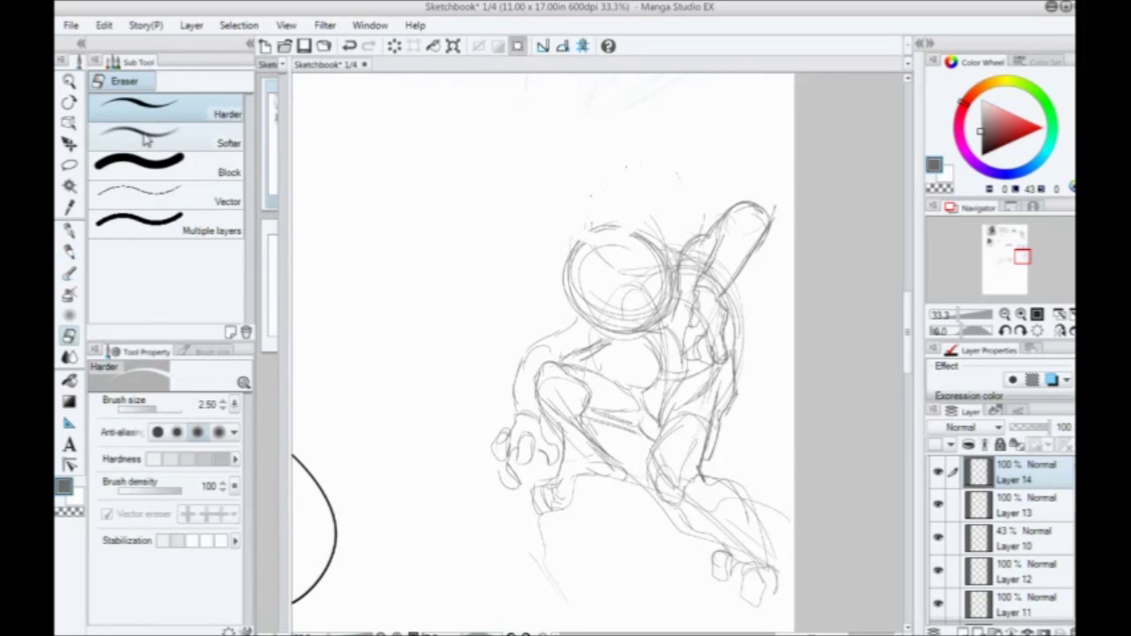
click(168, 137)
click(251, 44)
drag(436, 369, 445, 352)
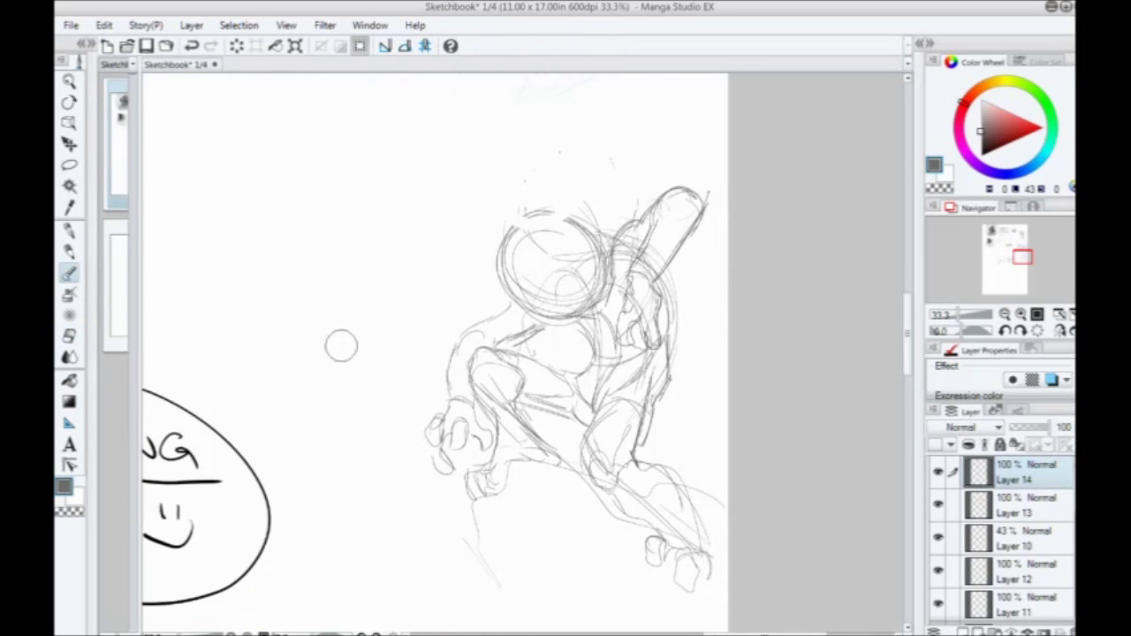
Step: With the pencil, draw curved face guidelines, a pointed cheek and a firmer head outline
click(69, 252)
drag(536, 295, 592, 286)
mouse_move(497, 283)
mouse_down()
mouse_move(578, 301)
mouse_move(539, 246)
mouse_move(528, 326)
mouse_up()
drag(535, 231, 558, 338)
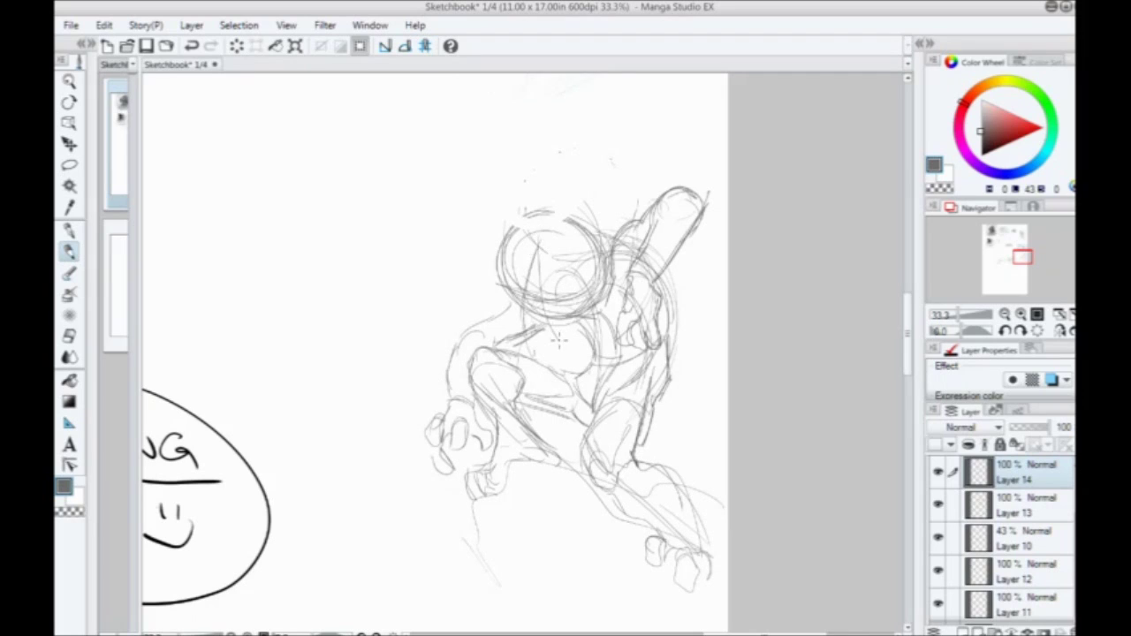
mouse_move(501, 287)
mouse_down()
mouse_move(509, 322)
mouse_move(544, 332)
mouse_move(483, 302)
mouse_move(520, 328)
mouse_move(507, 238)
mouse_up()
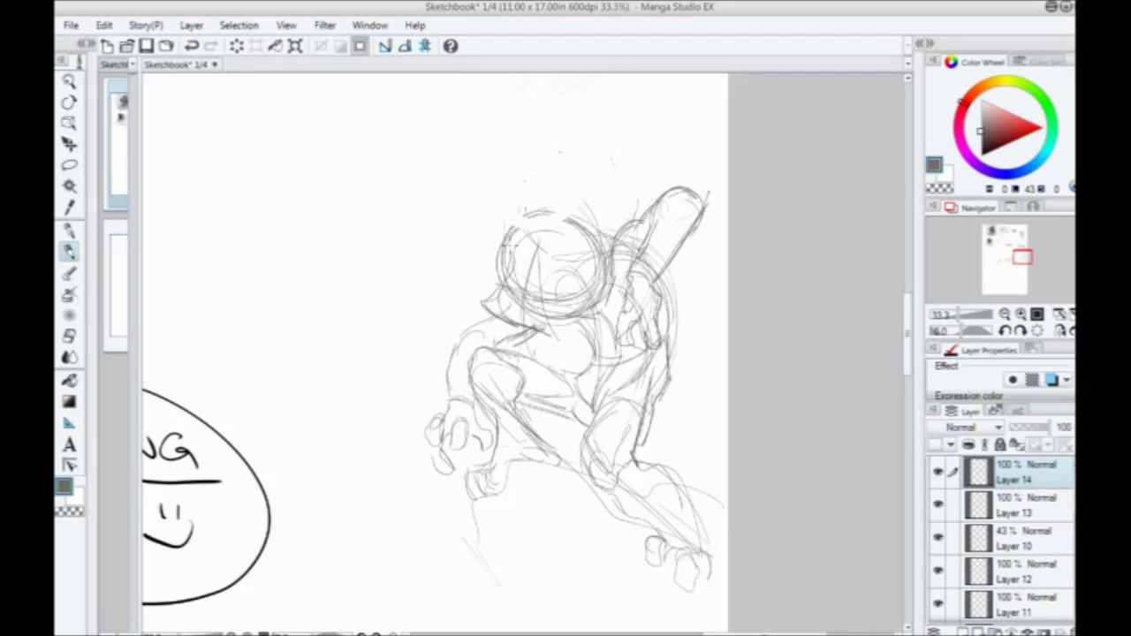
mouse_move(520, 327)
mouse_down()
mouse_move(582, 318)
mouse_move(630, 287)
mouse_move(546, 226)
mouse_move(515, 259)
mouse_move(539, 231)
mouse_up()
drag(512, 258, 587, 223)
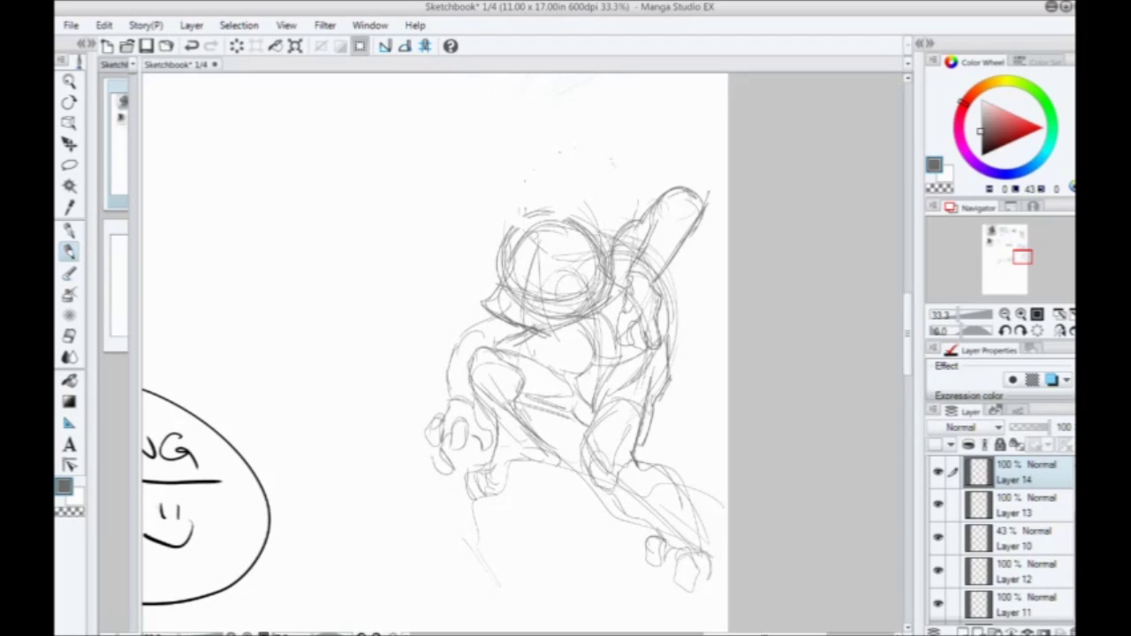
Step: Sketch two large round eyes, a small nose and a wide toothy grin on the face
mouse_move(584, 290)
mouse_down()
mouse_move(583, 279)
mouse_move(534, 305)
mouse_move(504, 281)
mouse_move(509, 304)
mouse_up()
mouse_move(532, 304)
mouse_down()
mouse_move(539, 311)
mouse_move(493, 322)
mouse_move(503, 321)
mouse_up()
drag(521, 327, 535, 343)
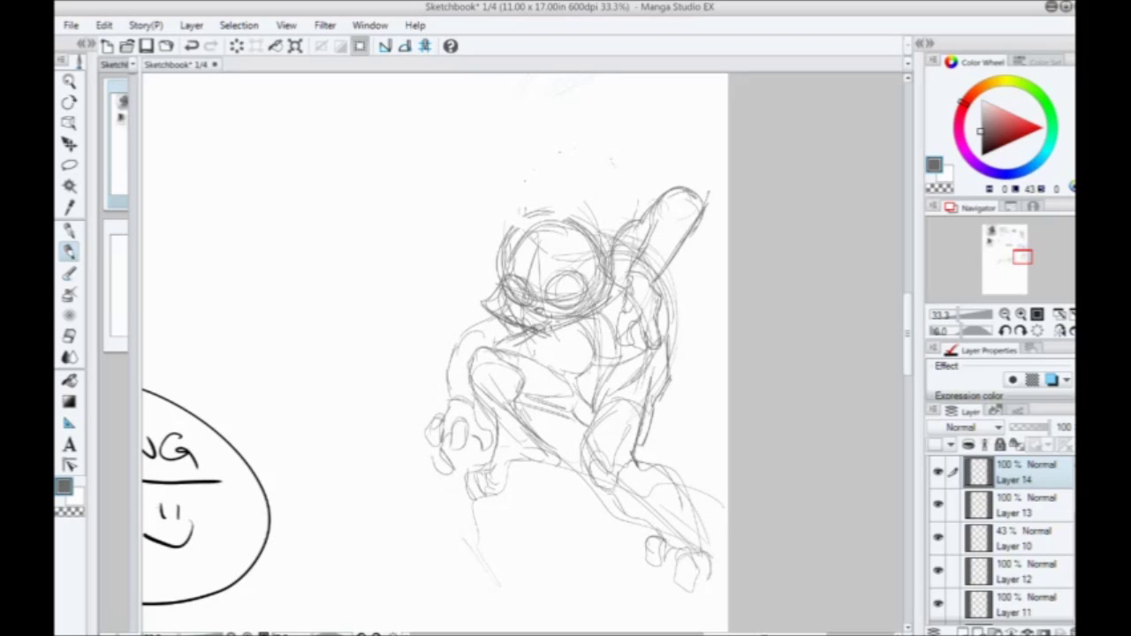
mouse_move(551, 327)
mouse_down()
mouse_move(620, 298)
mouse_move(542, 341)
mouse_move(597, 330)
mouse_move(611, 309)
mouse_up()
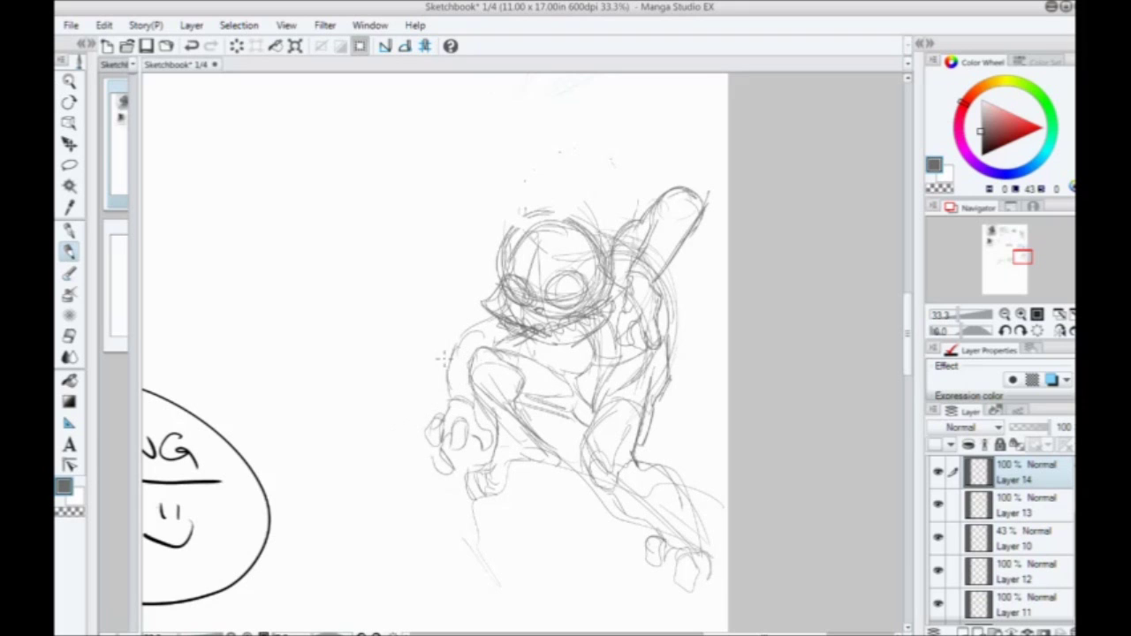
Step: Enlarge the soft eraser and fade the rough lines of the face and head to a faint guide
scroll(468, 357, up, 2)
drag(501, 347, 488, 357)
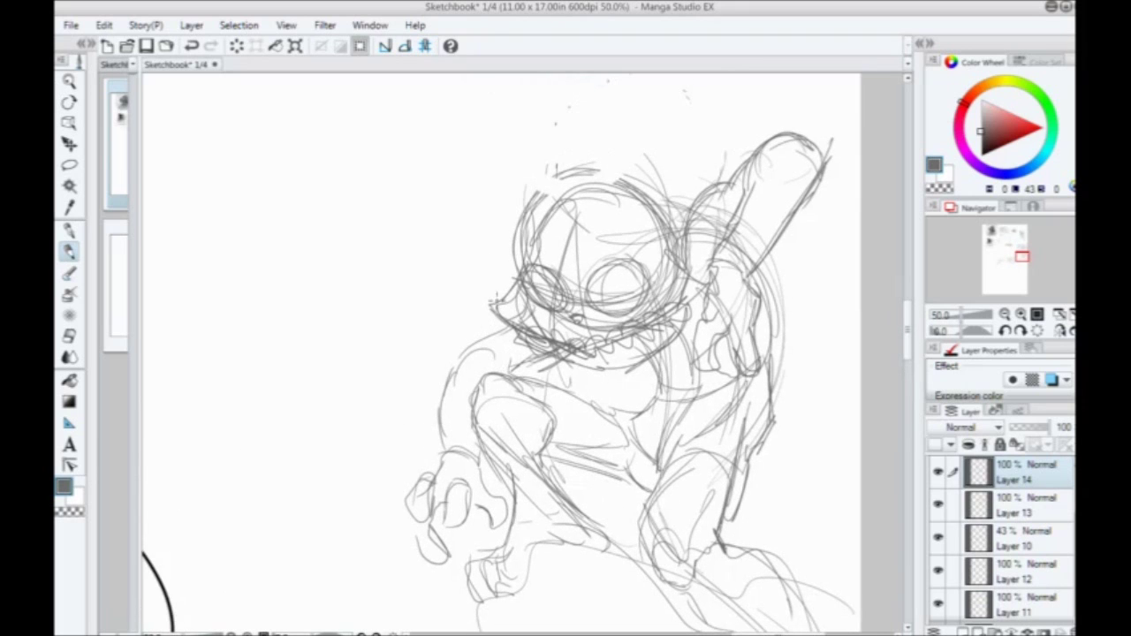
key(bracketright)
key(bracketright)
key(bracketright)
key(bracketright)
mouse_move(646, 299)
mouse_down()
mouse_move(616, 309)
mouse_move(568, 261)
mouse_move(546, 269)
mouse_move(500, 227)
mouse_move(586, 232)
mouse_move(653, 290)
mouse_move(624, 329)
mouse_move(550, 303)
mouse_up()
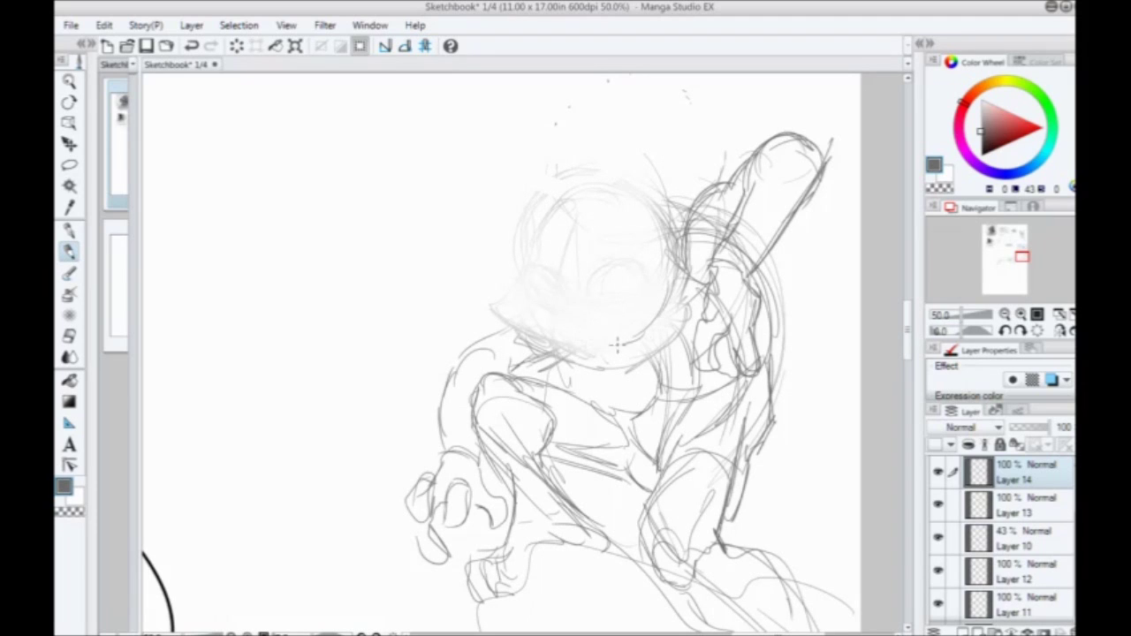
Step: Add rough strokes beside the neck and darken the lines down the figure's back
drag(661, 322, 668, 438)
drag(677, 341, 671, 445)
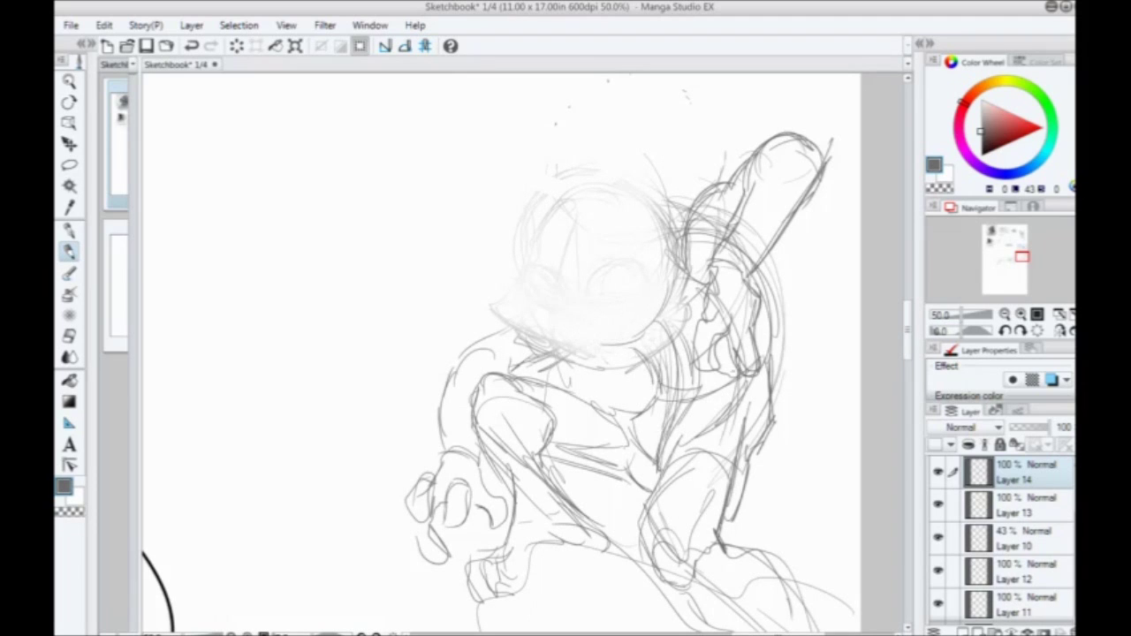
drag(752, 402, 735, 288)
drag(742, 380, 739, 516)
drag(724, 256, 748, 428)
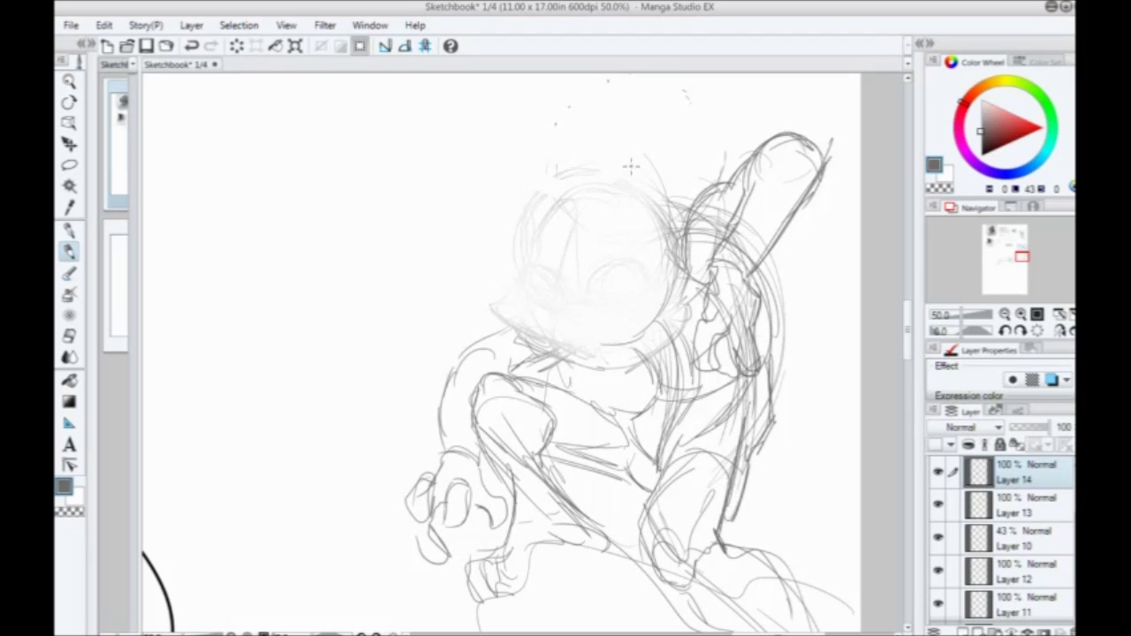
Step: Sketch a new round head over the faded guide and add two large oval eyes
drag(529, 318, 565, 340)
mouse_move(684, 262)
mouse_down()
mouse_move(568, 295)
mouse_move(504, 222)
mouse_move(642, 358)
mouse_move(557, 333)
mouse_move(690, 281)
mouse_move(572, 233)
mouse_up()
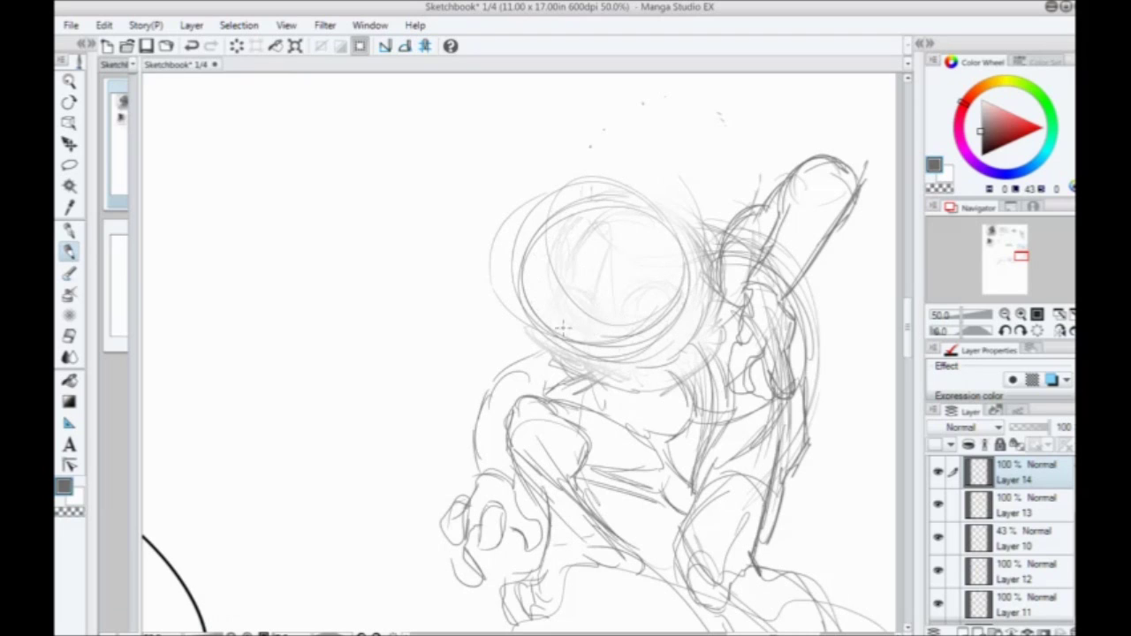
mouse_move(647, 250)
mouse_down()
mouse_move(642, 295)
mouse_move(610, 291)
mouse_move(649, 265)
mouse_up()
mouse_move(534, 261)
mouse_down()
mouse_move(537, 295)
mouse_move(535, 263)
mouse_move(556, 291)
mouse_move(526, 304)
mouse_move(517, 240)
mouse_move(586, 198)
mouse_up()
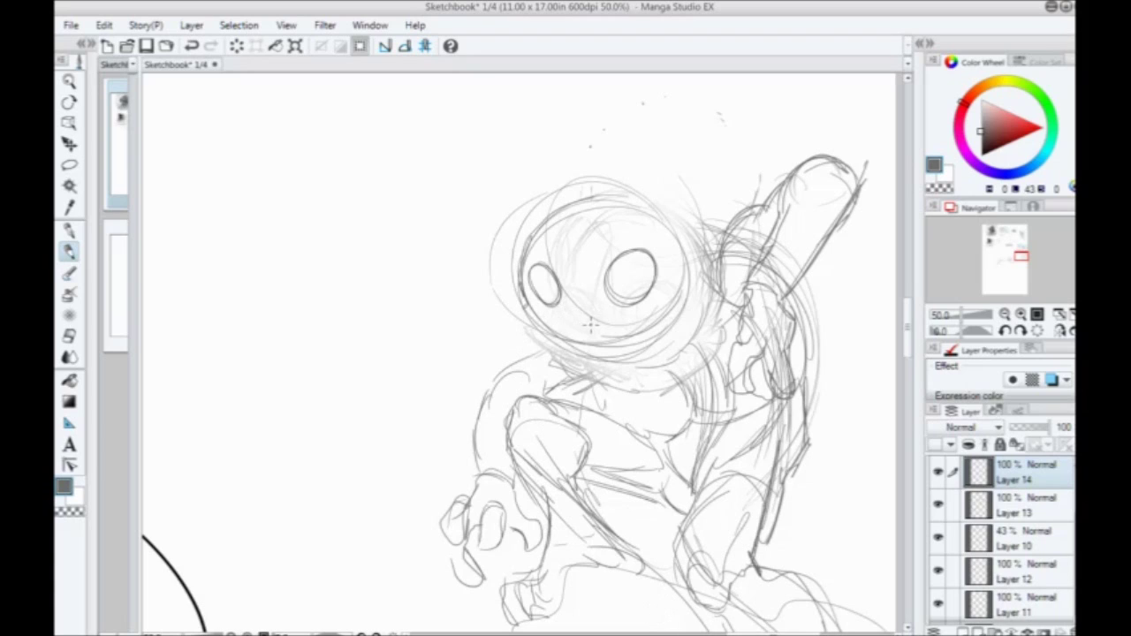
Step: Draw a wide curved grin across the lower face with a row of jagged upper teeth
mouse_move(684, 281)
mouse_down()
mouse_move(677, 305)
mouse_move(633, 341)
mouse_move(596, 328)
mouse_move(567, 334)
mouse_move(528, 304)
mouse_up()
mouse_move(684, 297)
mouse_down()
mouse_move(660, 338)
mouse_move(619, 357)
mouse_move(567, 357)
mouse_up()
drag(587, 314, 565, 346)
mouse_move(622, 325)
mouse_down()
mouse_move(606, 353)
mouse_move(587, 336)
mouse_up()
mouse_move(613, 334)
mouse_down()
mouse_move(606, 351)
mouse_move(544, 344)
mouse_up()
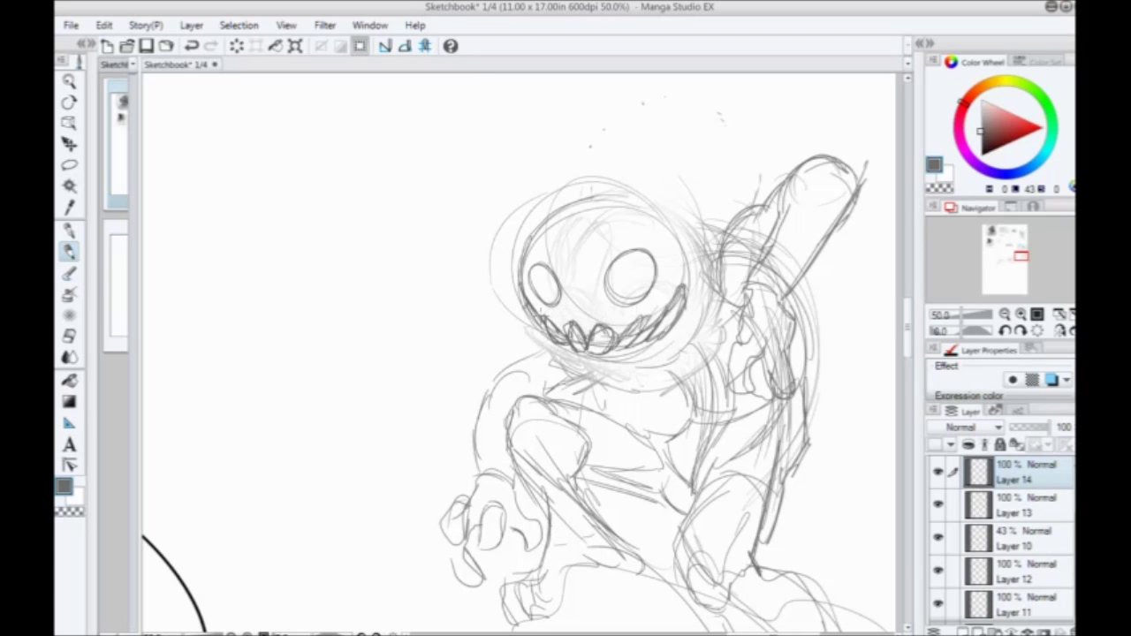
Step: Darken the head's round outline and add a row of lower teeth along the grin
mouse_move(547, 306)
mouse_down()
mouse_move(529, 339)
mouse_move(520, 334)
mouse_up()
mouse_move(527, 285)
mouse_down()
mouse_move(535, 236)
mouse_move(676, 221)
mouse_move(689, 300)
mouse_up()
mouse_move(667, 197)
mouse_down()
mouse_move(506, 272)
mouse_move(669, 227)
mouse_move(683, 306)
mouse_up()
mouse_move(588, 357)
mouse_down()
mouse_move(609, 369)
mouse_move(634, 346)
mouse_move(636, 361)
mouse_move(656, 348)
mouse_up()
mouse_move(656, 348)
mouse_down()
mouse_move(669, 338)
mouse_move(658, 334)
mouse_up()
mouse_move(590, 357)
mouse_down()
mouse_move(574, 371)
mouse_move(539, 351)
mouse_up()
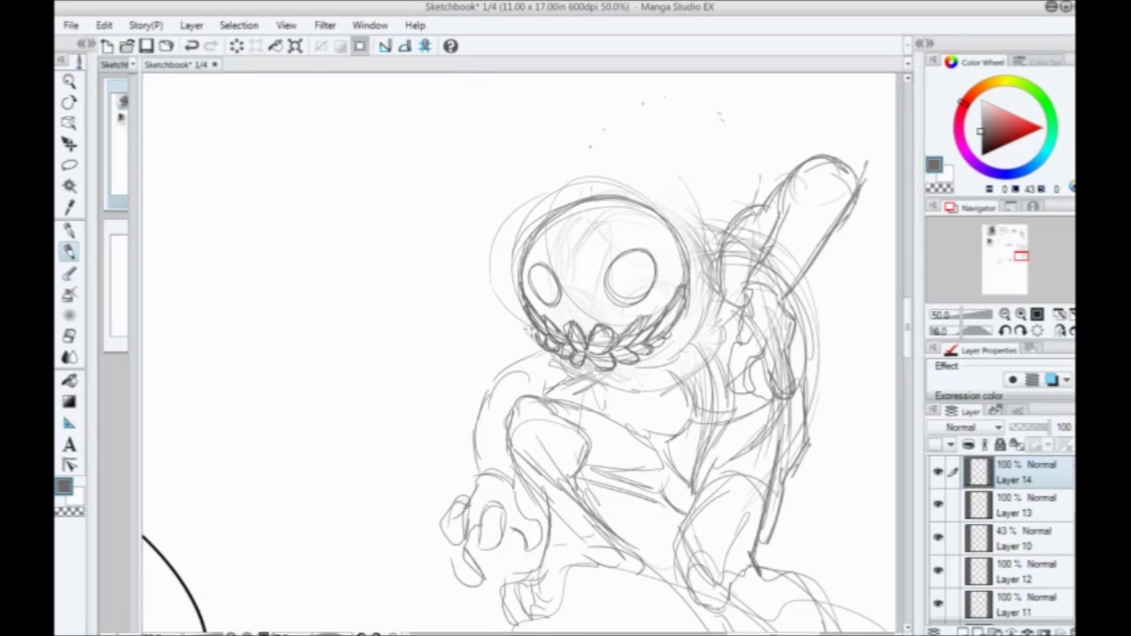
Step: Draw the jaw line beneath the teeth and carry it up the side of the head nearest the shoulder
mouse_move(534, 339)
mouse_down()
mouse_move(541, 361)
mouse_move(607, 383)
mouse_move(527, 335)
mouse_up()
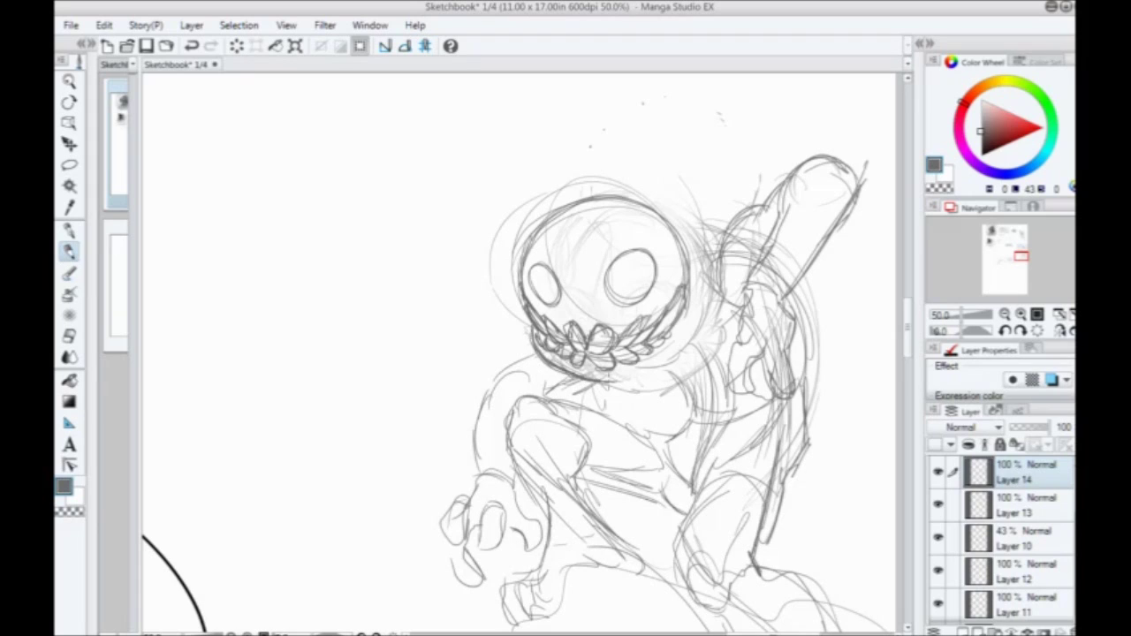
mouse_move(610, 382)
mouse_down()
mouse_move(684, 341)
mouse_move(704, 238)
mouse_move(619, 214)
mouse_move(684, 240)
mouse_move(678, 352)
mouse_up()
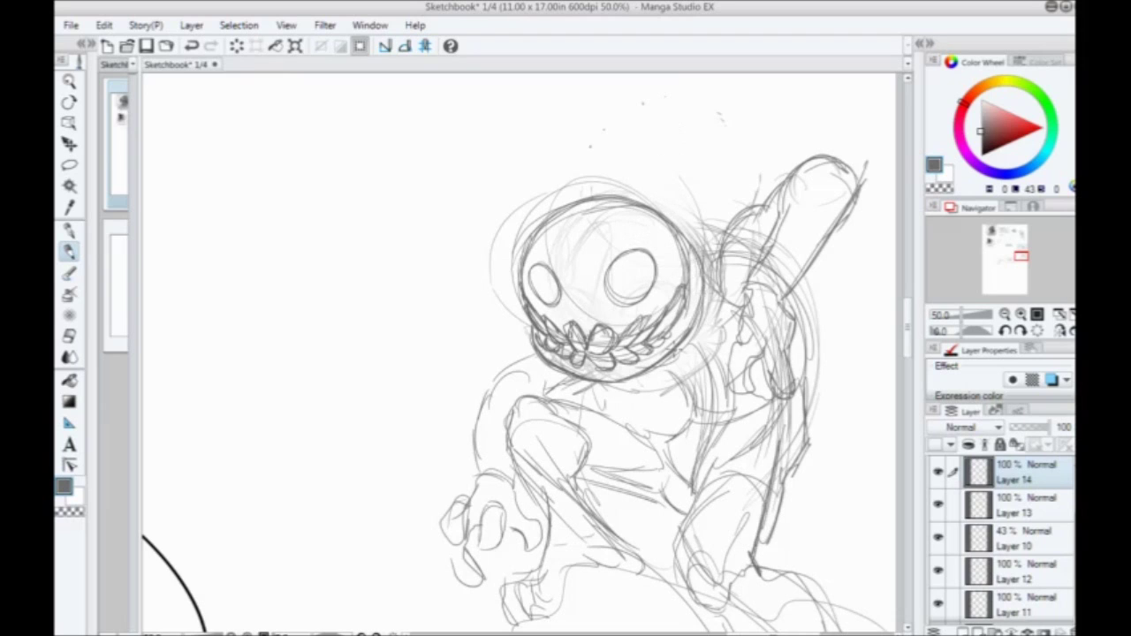
mouse_move(702, 256)
mouse_down()
mouse_move(679, 341)
mouse_move(675, 320)
mouse_move(658, 345)
mouse_up()
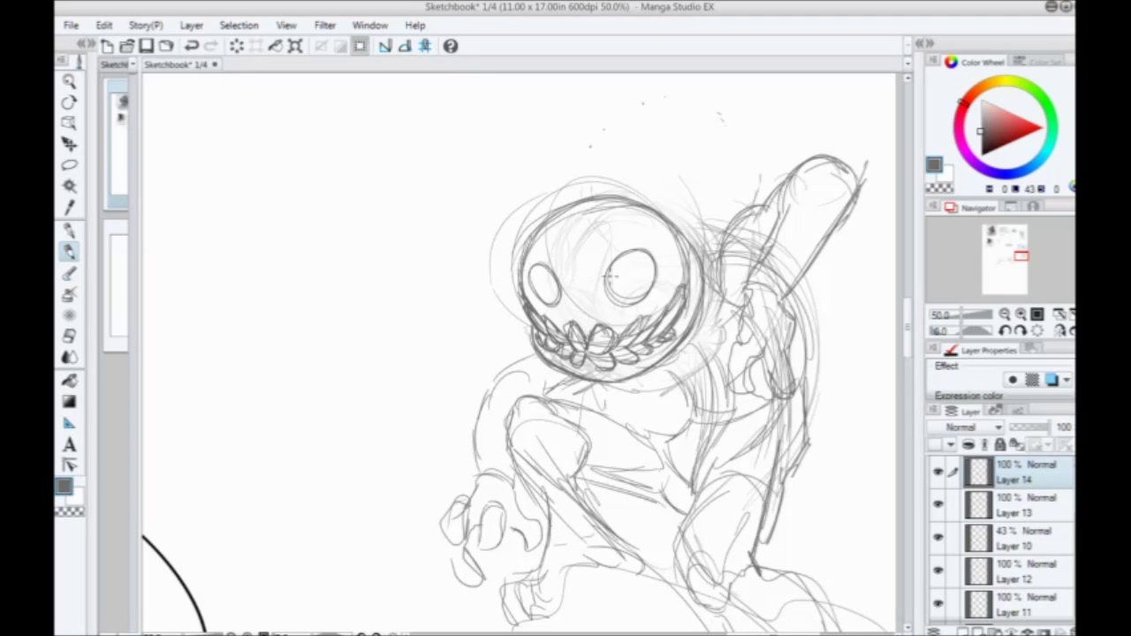
Step: Add extra rings to both oval eyes to give them thicker rims
mouse_move(650, 265)
mouse_down()
mouse_move(636, 305)
mouse_move(650, 264)
mouse_move(600, 288)
mouse_move(624, 313)
mouse_up()
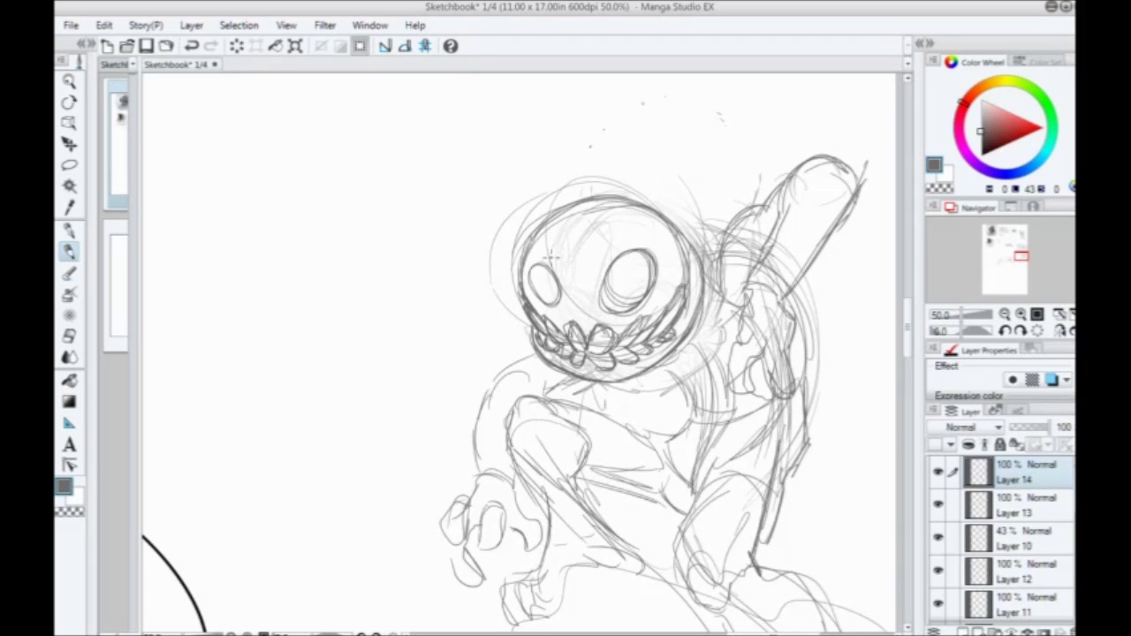
mouse_move(540, 258)
mouse_down()
mouse_move(557, 313)
mouse_move(551, 263)
mouse_up()
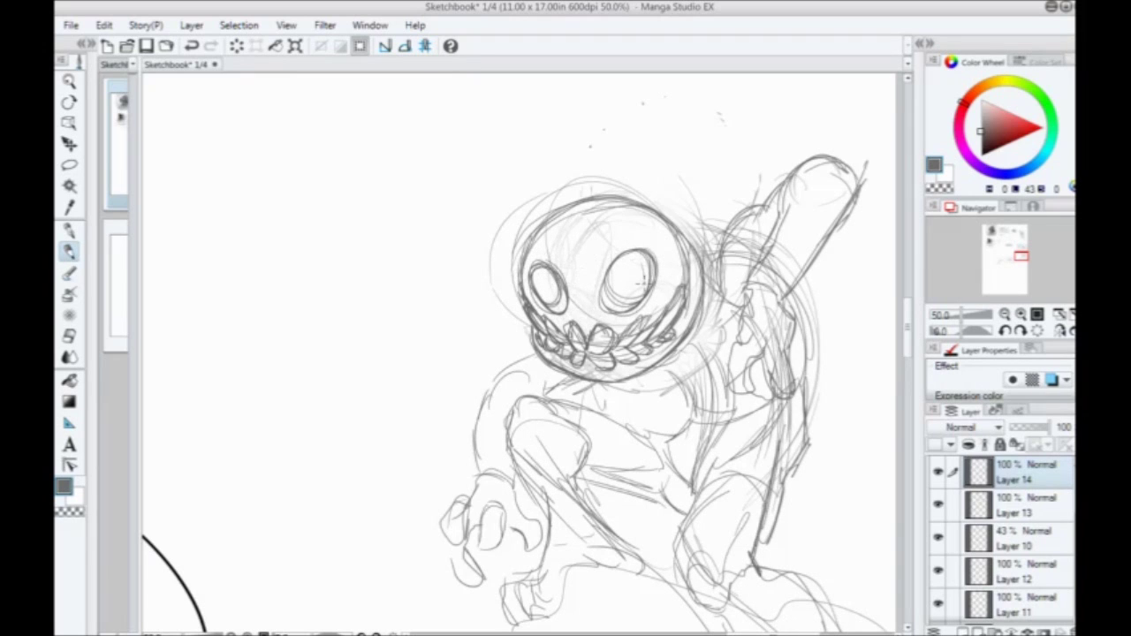
mouse_move(644, 281)
mouse_down()
mouse_move(610, 300)
mouse_move(634, 307)
mouse_up()
Step: Start a thin upright line behind the shoulder, add pointed claws to the front hand and darken the hand at the back
mouse_move(492, 291)
mouse_down()
mouse_move(433, 295)
mouse_move(375, 410)
mouse_move(392, 456)
mouse_move(409, 424)
mouse_up()
mouse_move(724, 225)
mouse_down()
mouse_move(730, 97)
mouse_move(723, 237)
mouse_up()
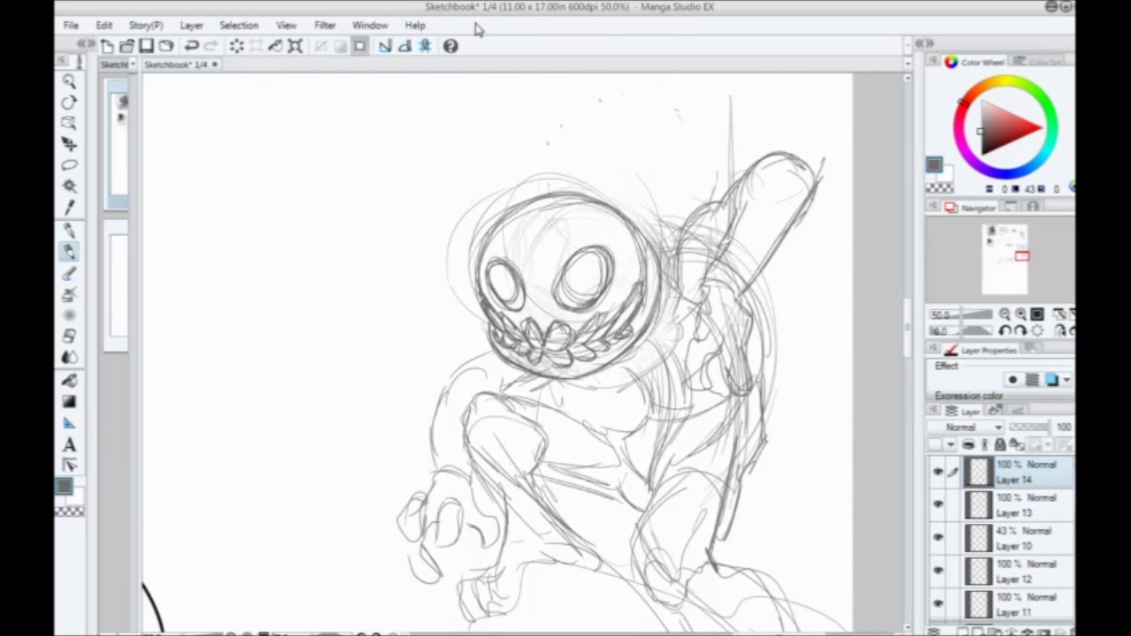
key(ctrl+minus)
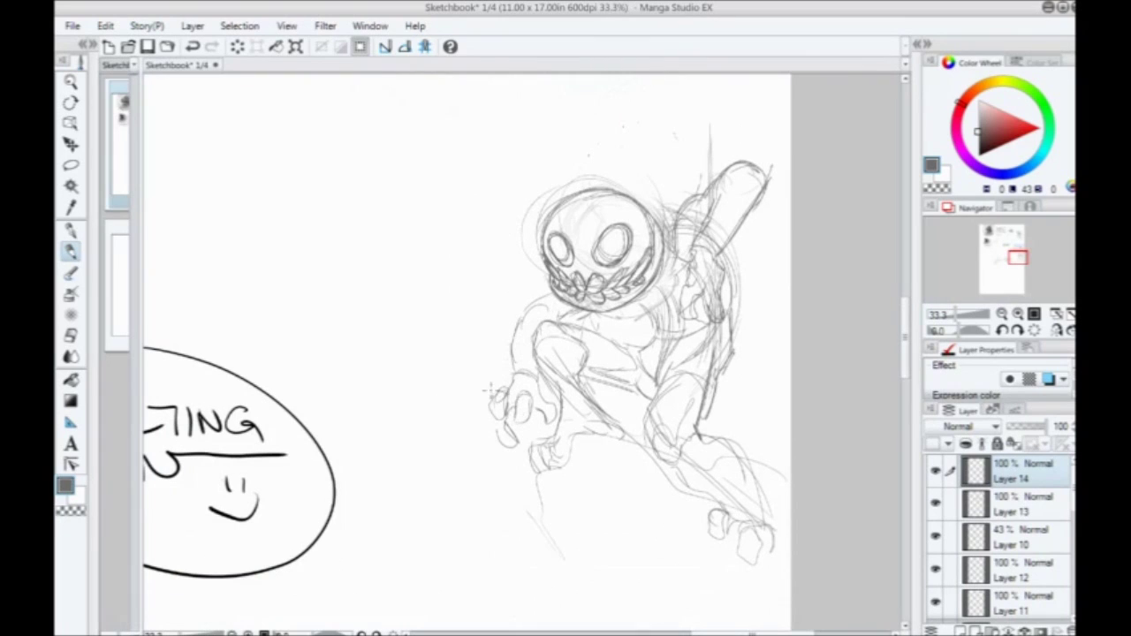
mouse_move(486, 388)
mouse_down()
mouse_move(476, 420)
mouse_move(505, 459)
mouse_up()
drag(722, 299, 712, 344)
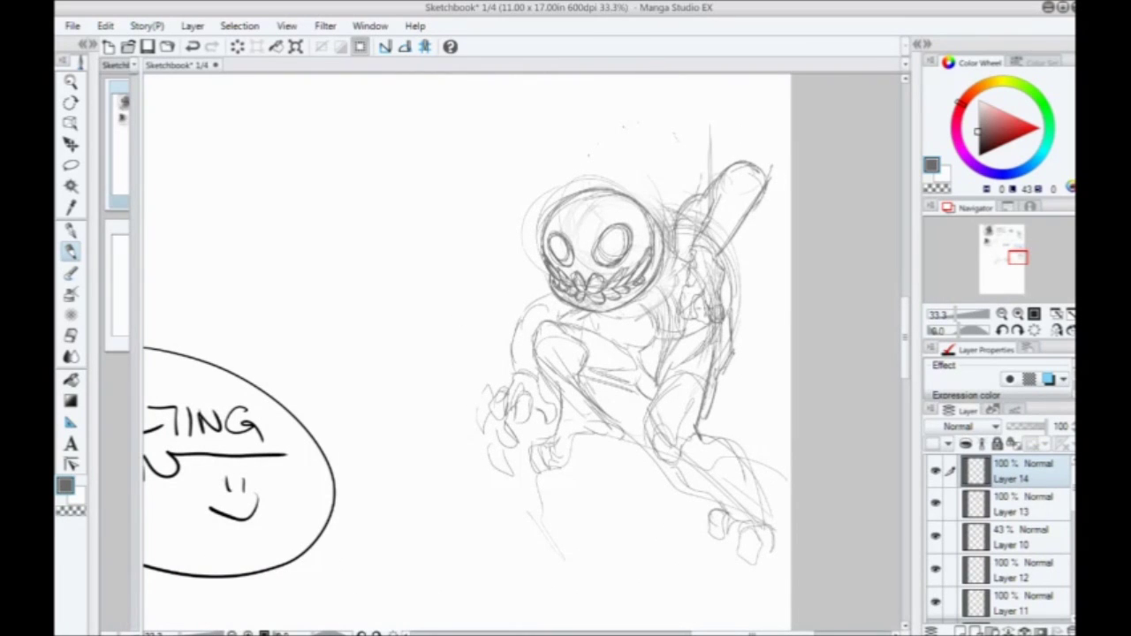
Step: Sketch a large arc around the head, a weapon handle rising behind the shoulder and a loose line down the back
mouse_move(707, 201)
mouse_down()
mouse_move(594, 156)
mouse_move(522, 232)
mouse_move(530, 296)
mouse_up()
drag(641, 152, 539, 198)
mouse_move(701, 191)
mouse_down()
mouse_move(648, 164)
mouse_move(698, 215)
mouse_up()
mouse_move(716, 132)
mouse_down()
mouse_move(705, 212)
mouse_move(716, 141)
mouse_up()
drag(698, 190, 689, 237)
drag(691, 147, 705, 188)
drag(696, 180, 685, 219)
mouse_move(735, 254)
mouse_down()
mouse_move(730, 429)
mouse_move(682, 539)
mouse_move(714, 338)
mouse_up()
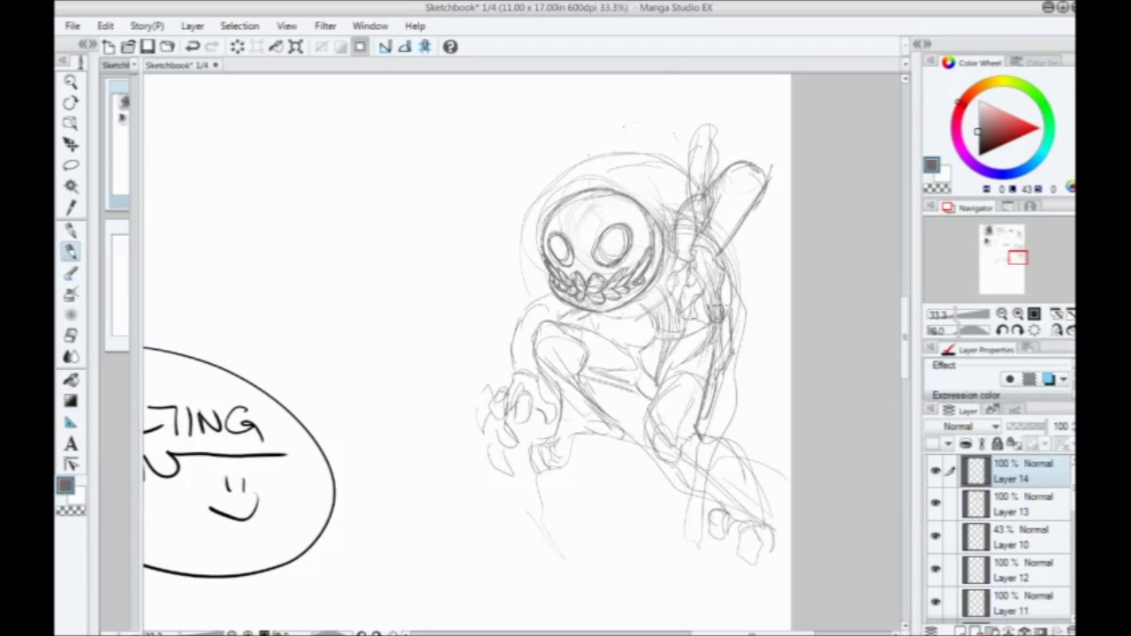
Step: Draw a long pointed blade on top of the weapon handle behind the shoulder
mouse_move(678, 155)
mouse_down()
mouse_move(663, 334)
mouse_move(662, 261)
mouse_up()
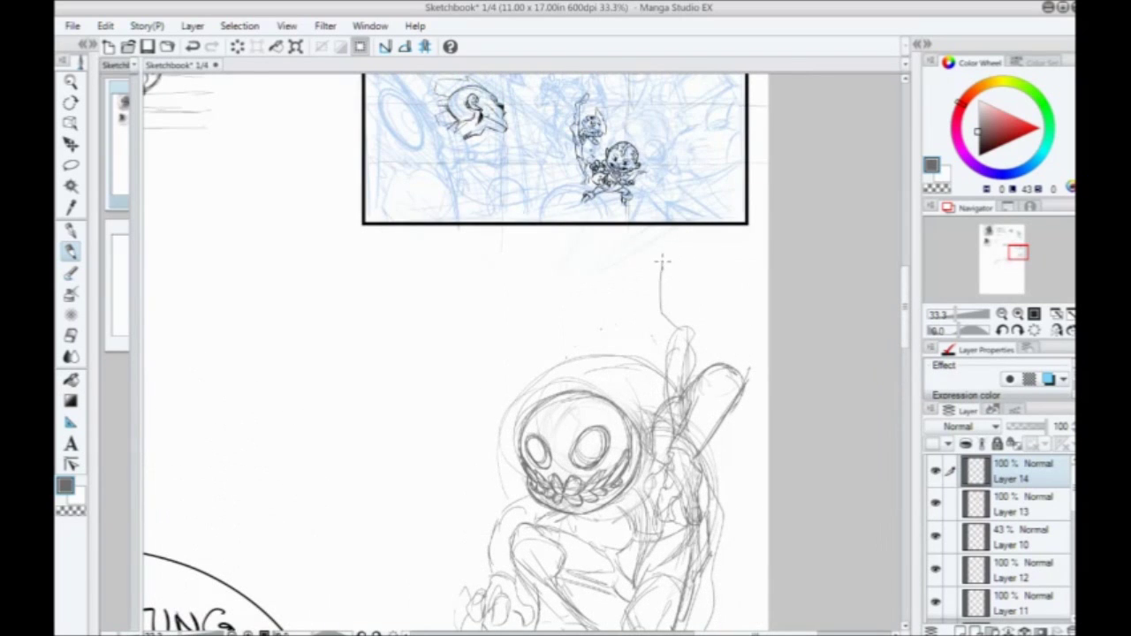
drag(649, 334, 668, 375)
drag(650, 332, 694, 233)
mouse_move(695, 233)
mouse_down()
mouse_move(715, 338)
mouse_move(690, 382)
mouse_up()
drag(712, 360, 695, 252)
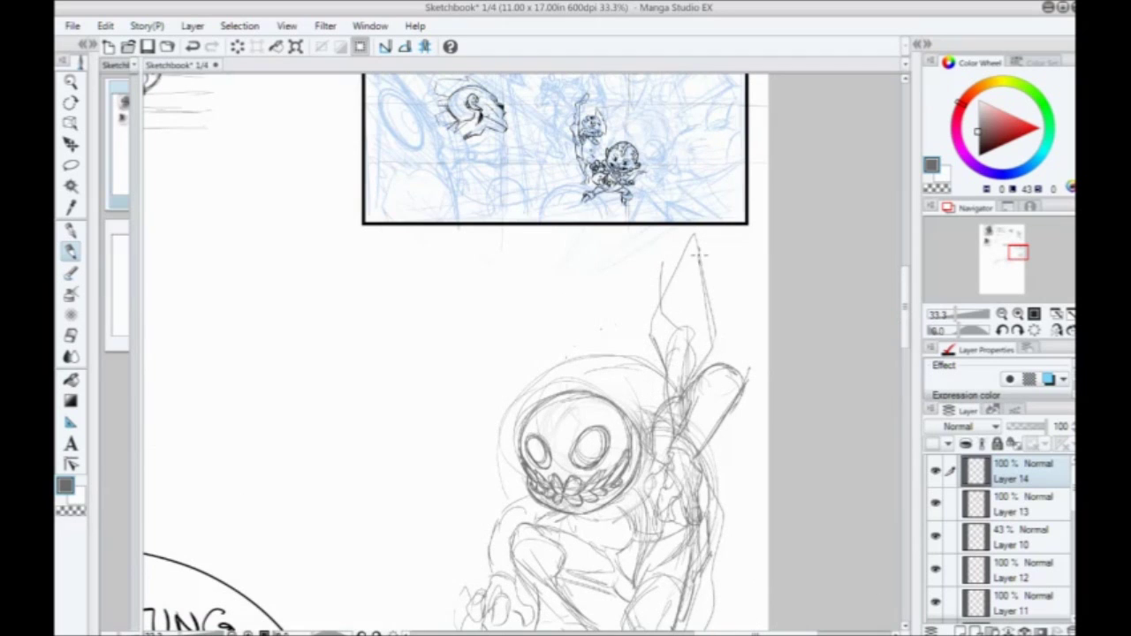
mouse_move(458, 428)
mouse_down()
mouse_move(456, 333)
mouse_move(416, 407)
mouse_move(449, 474)
mouse_up()
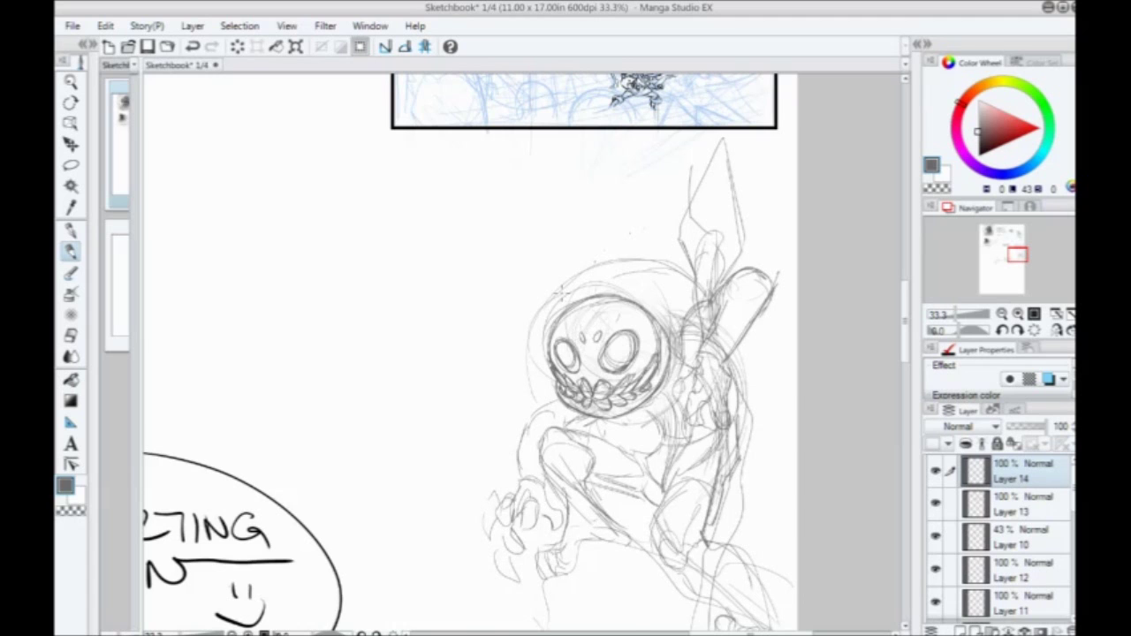
scroll(561, 292, up, 1)
drag(584, 413, 594, 400)
key(ctrl+z)
key(ctrl+z)
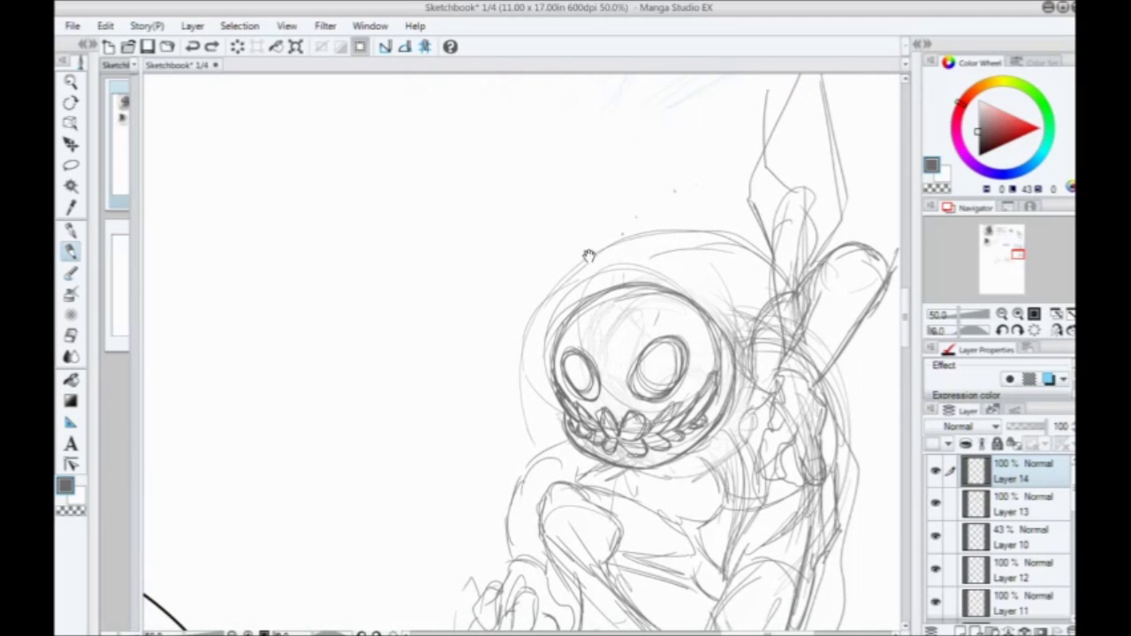
mouse_move(558, 311)
mouse_down()
mouse_move(528, 252)
mouse_move(547, 282)
mouse_up()
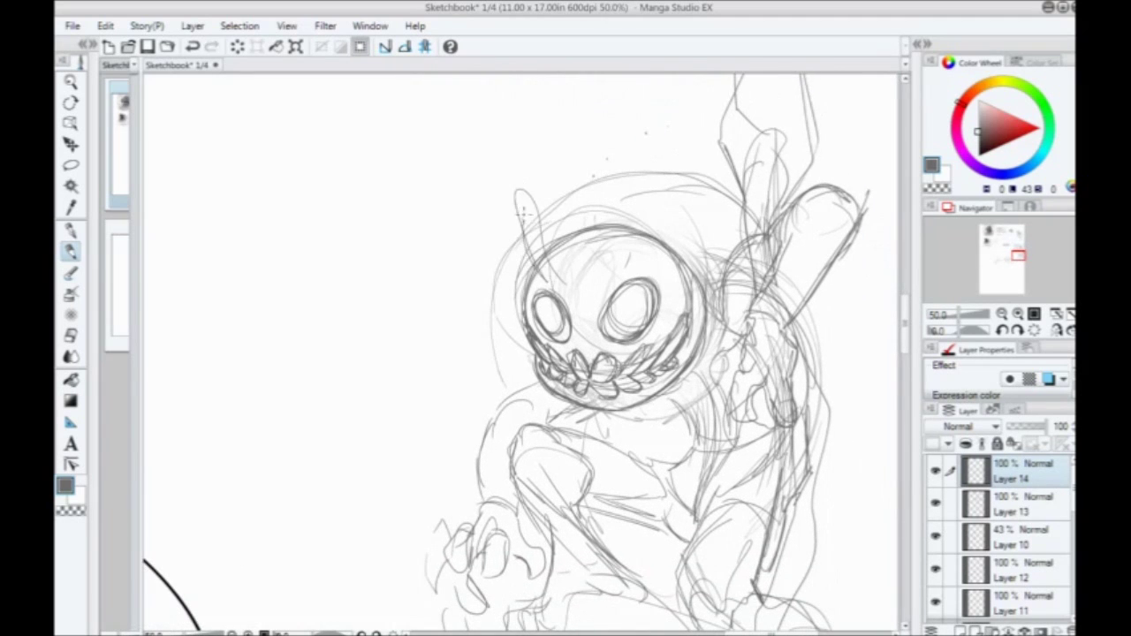
key(ctrl+z)
key(ctrl+z)
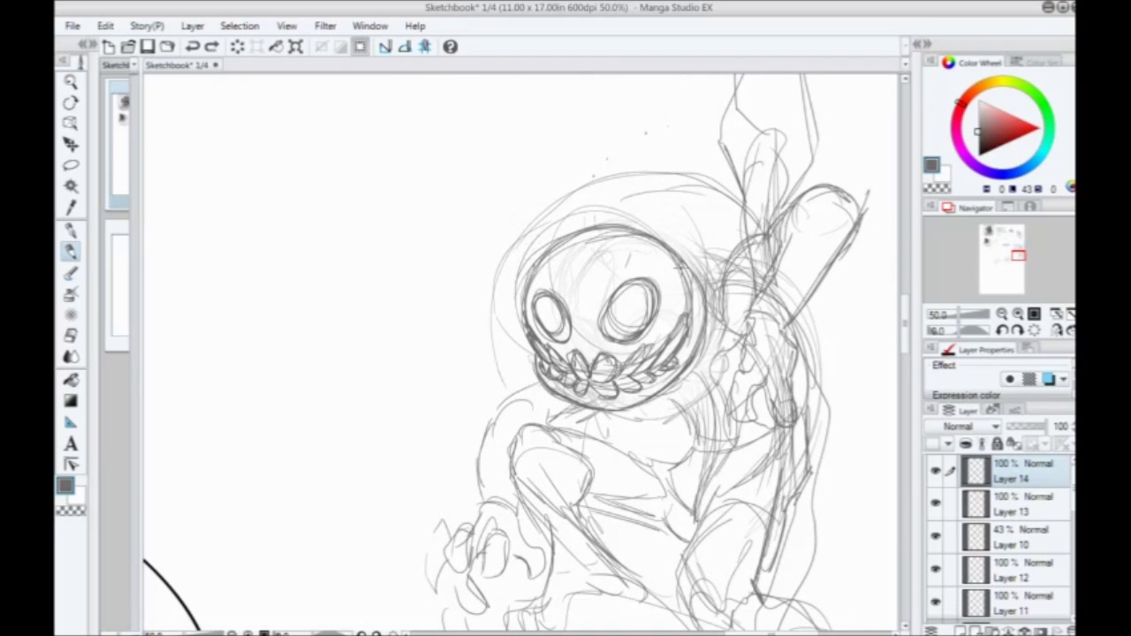
Step: Add small raised arcs above the front teeth at the centre of the grin
drag(676, 259, 679, 262)
mouse_move(597, 341)
mouse_down()
mouse_move(587, 382)
mouse_move(583, 367)
mouse_up()
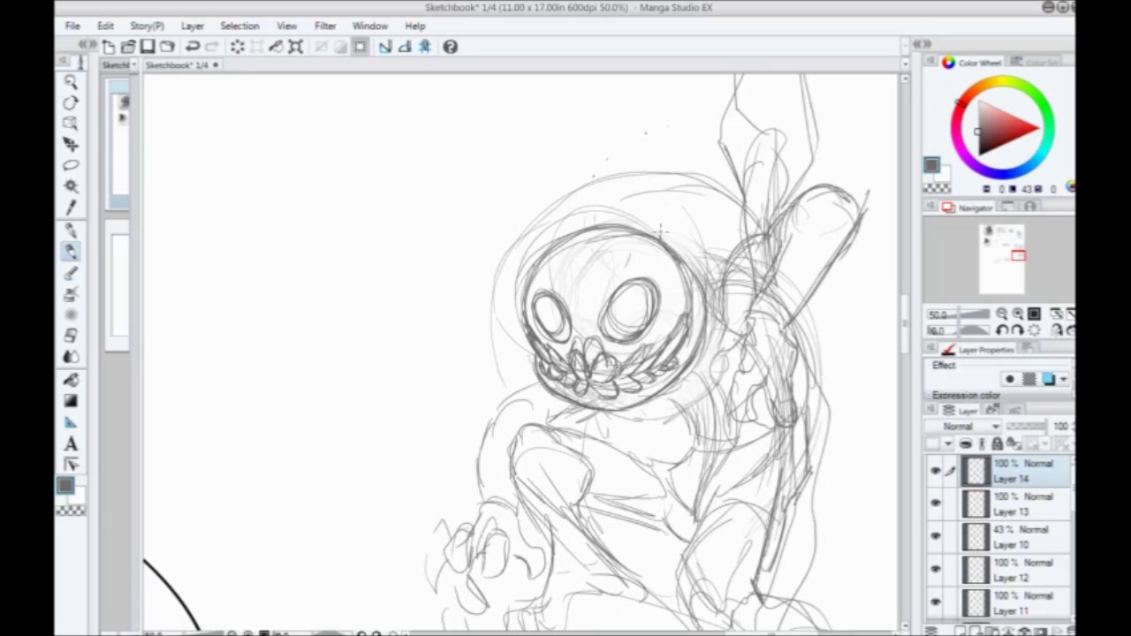
drag(661, 232, 713, 292)
drag(707, 234, 652, 244)
mouse_move(558, 237)
mouse_down()
mouse_move(530, 249)
mouse_move(496, 300)
mouse_move(512, 315)
mouse_up()
key(ctrl+z)
mouse_move(547, 249)
mouse_down()
mouse_move(483, 265)
mouse_move(535, 354)
mouse_move(530, 237)
mouse_up()
mouse_move(658, 237)
mouse_down()
mouse_move(732, 290)
mouse_move(703, 226)
mouse_up()
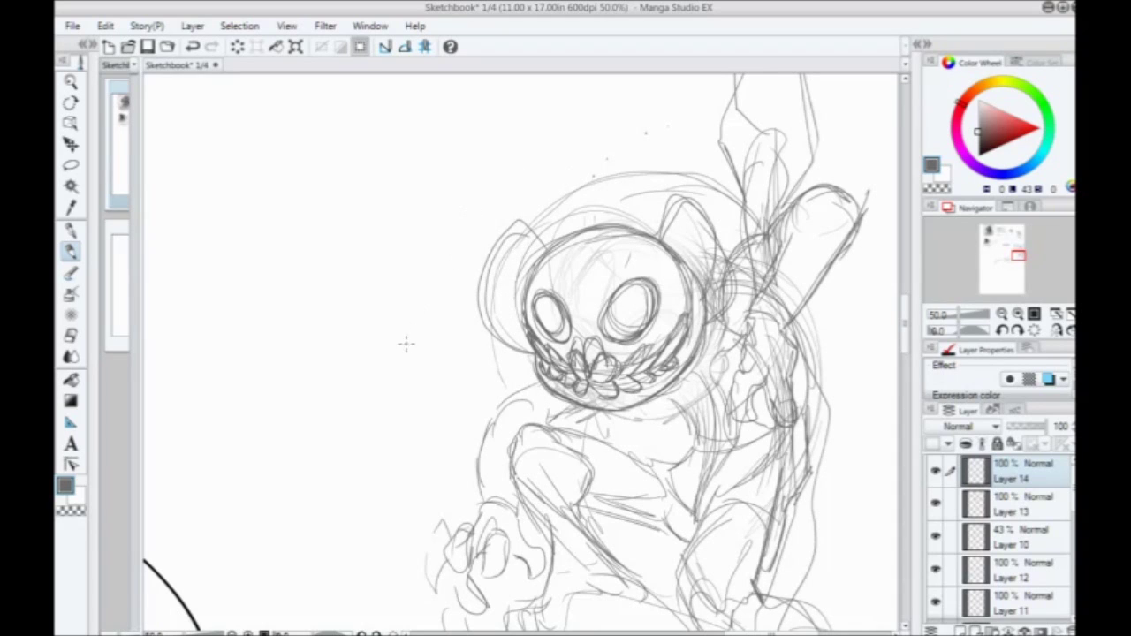
key(ctrl+z)
key(ctrl+z)
key(ctrl+z)
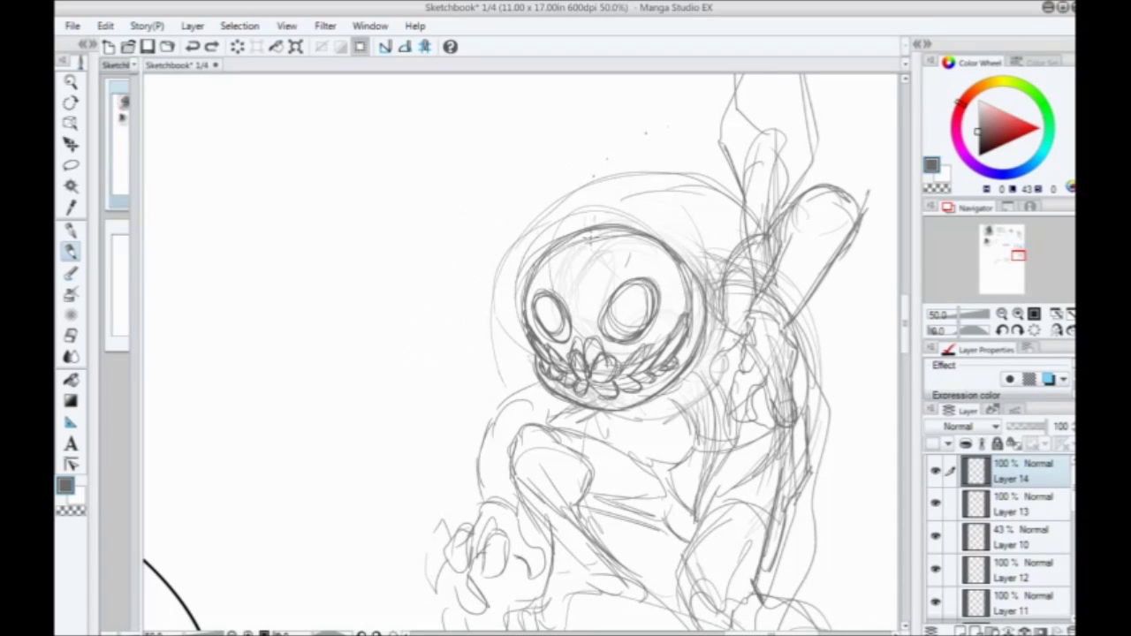
Step: Reinforce the head's upper outline and darken the knee, chest and neck lines below it
drag(590, 236, 691, 309)
drag(670, 256, 692, 310)
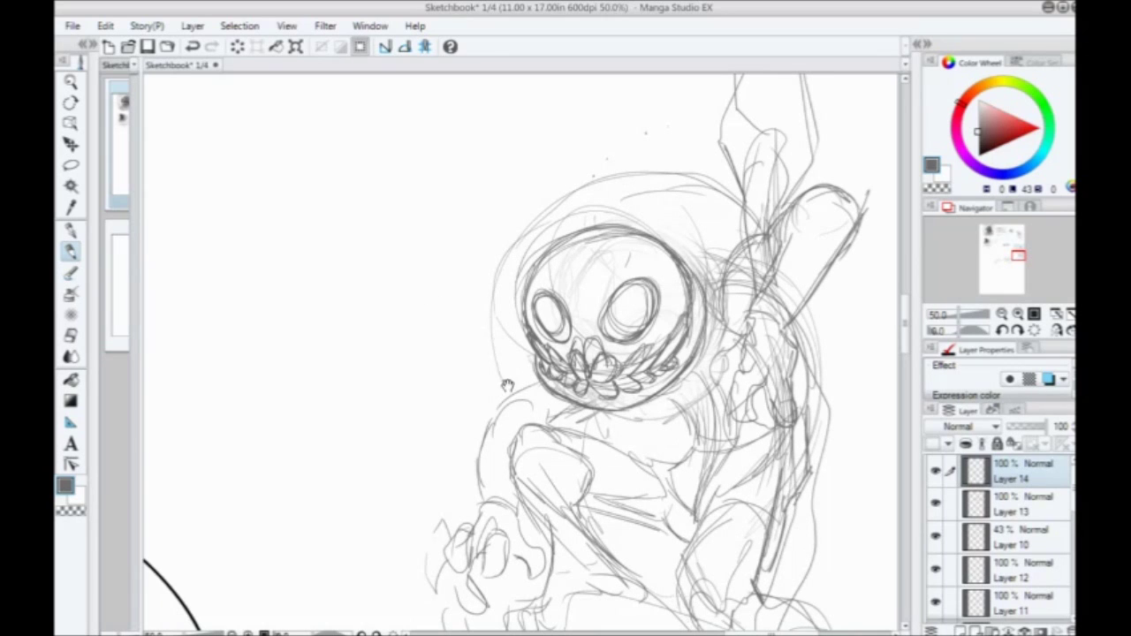
drag(508, 386, 428, 290)
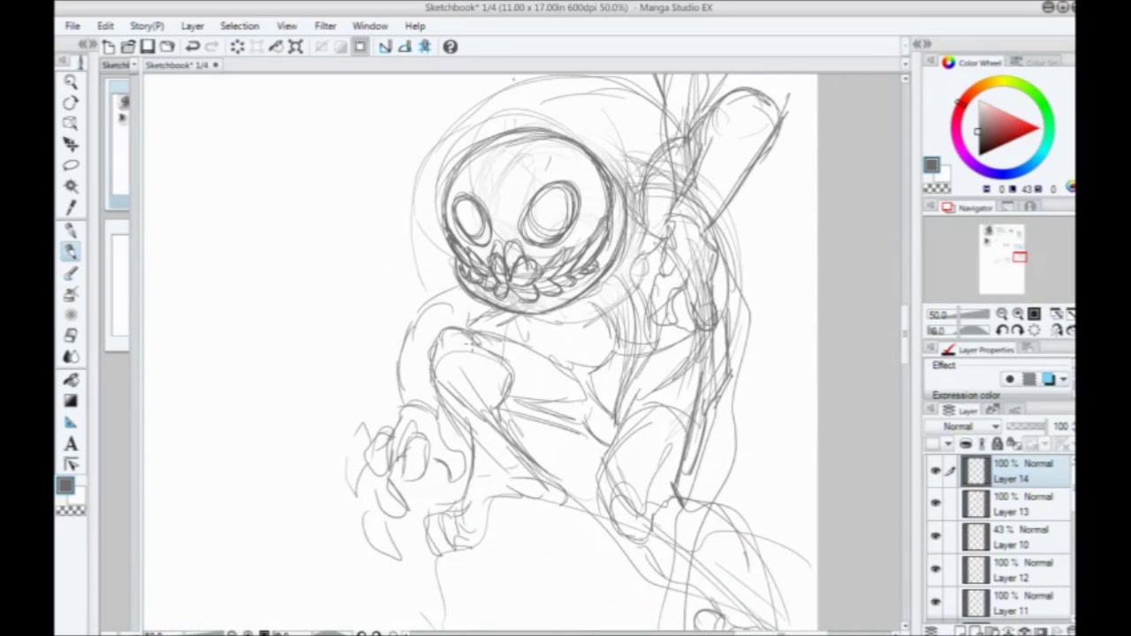
mouse_move(448, 327)
mouse_down()
mouse_move(429, 358)
mouse_move(448, 402)
mouse_move(488, 340)
mouse_move(590, 386)
mouse_move(618, 348)
mouse_move(608, 320)
mouse_up()
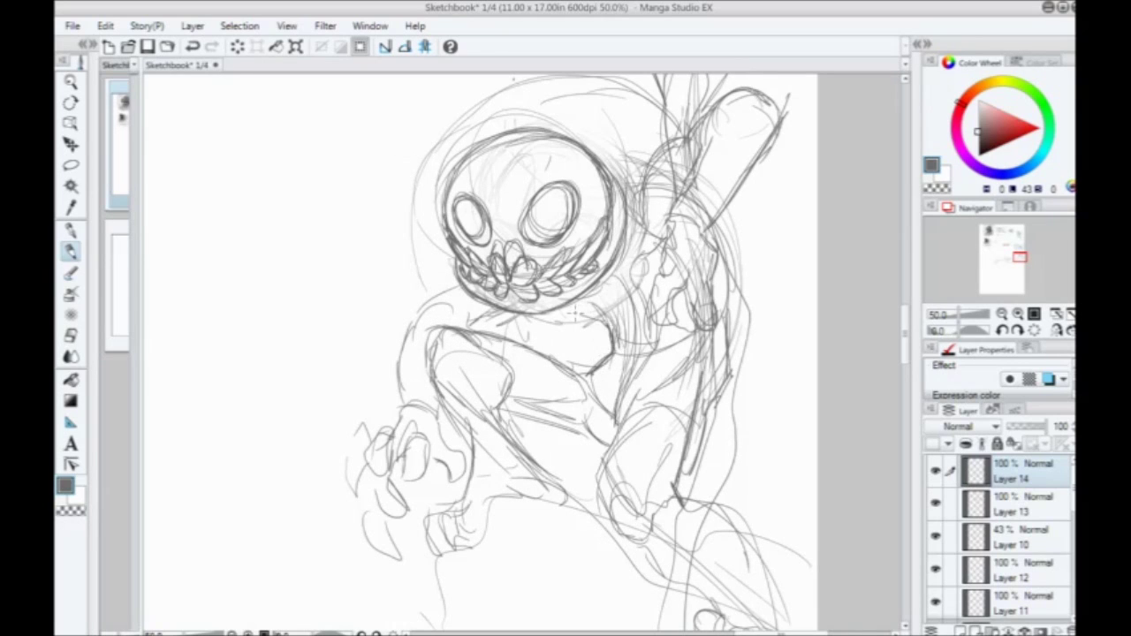
mouse_move(607, 281)
mouse_down()
mouse_move(634, 310)
mouse_move(602, 321)
mouse_move(634, 318)
mouse_up()
drag(617, 276, 572, 304)
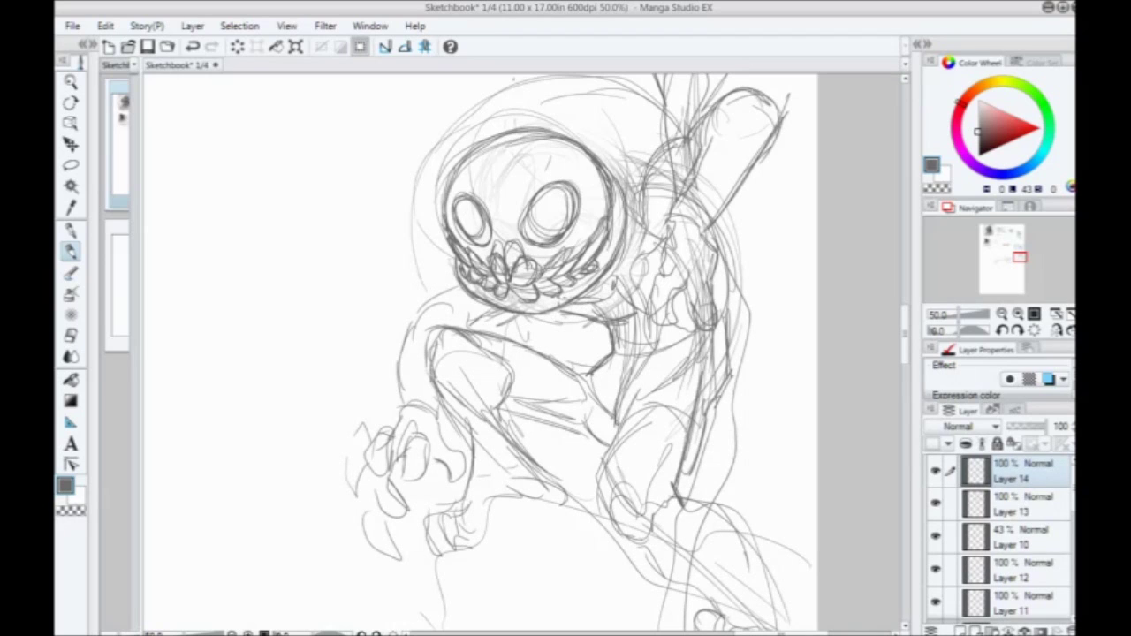
Step: Firm up the front shoulder and sketch two small round faces with a curved line below the clawed hand
mouse_move(291, 419)
mouse_down()
mouse_move(286, 303)
mouse_move(289, 380)
mouse_move(371, 483)
mouse_move(429, 403)
mouse_up()
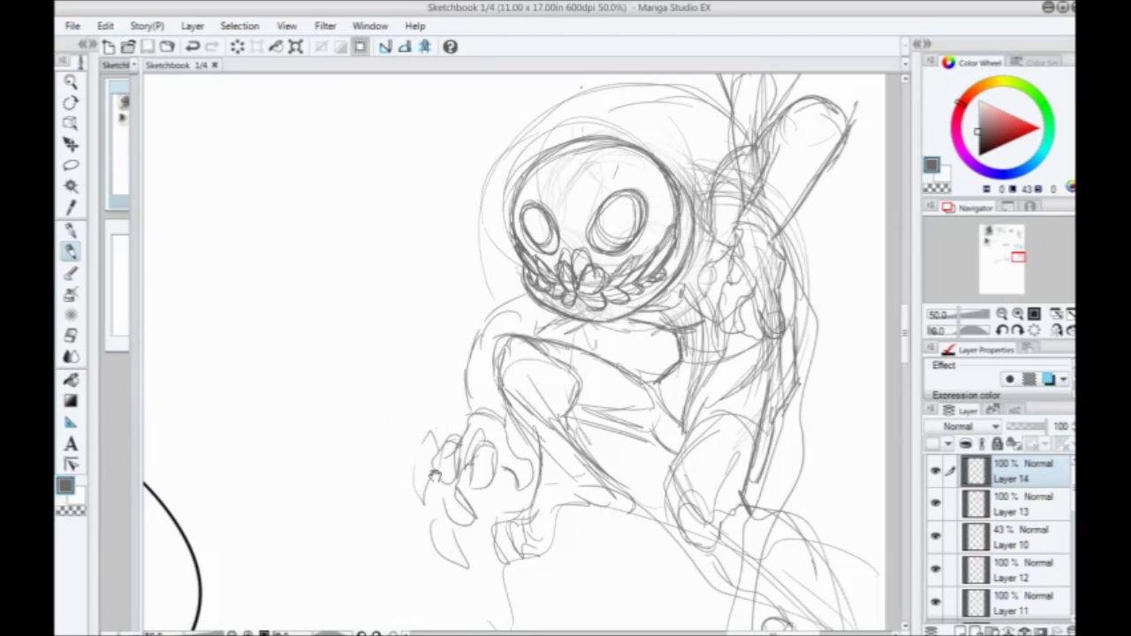
drag(435, 476, 419, 331)
drag(528, 511, 570, 605)
drag(541, 557, 505, 548)
mouse_move(409, 496)
mouse_down()
mouse_move(505, 565)
mouse_move(561, 515)
mouse_move(476, 482)
mouse_move(495, 561)
mouse_up()
scroll(429, 371, down, 4)
mouse_move(499, 403)
mouse_down()
mouse_move(491, 395)
mouse_move(500, 408)
mouse_up()
scroll(465, 402, up, 4)
mouse_move(468, 471)
mouse_down()
mouse_move(460, 482)
mouse_move(470, 462)
mouse_up()
mouse_move(505, 427)
mouse_down()
mouse_move(525, 464)
mouse_move(467, 425)
mouse_move(494, 511)
mouse_up()
mouse_move(619, 556)
mouse_down()
mouse_move(512, 581)
mouse_move(423, 531)
mouse_move(418, 465)
mouse_move(434, 462)
mouse_move(441, 487)
mouse_move(433, 513)
mouse_up()
drag(342, 344, 382, 412)
scroll(308, 397, down, 1)
drag(410, 350, 417, 361)
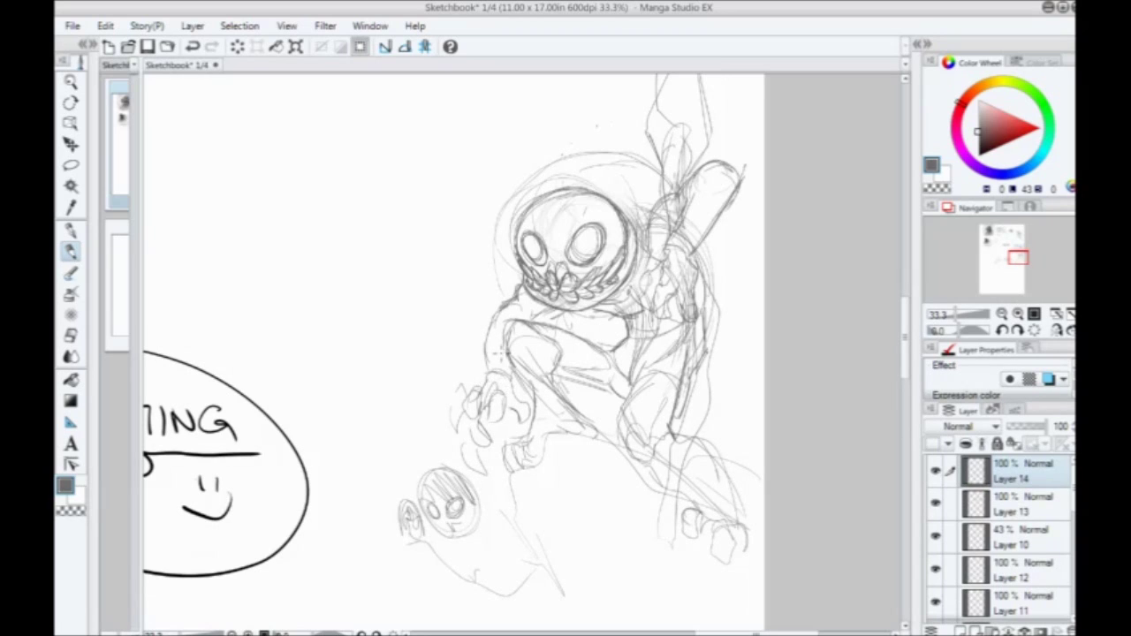
Step: Draw a curved antenna from the forehead and a ringed round orb beside the head
mouse_move(552, 223)
mouse_down()
mouse_move(503, 164)
mouse_move(473, 221)
mouse_move(486, 221)
mouse_move(469, 225)
mouse_move(475, 256)
mouse_move(470, 221)
mouse_move(477, 265)
mouse_move(465, 264)
mouse_up()
drag(472, 219, 466, 260)
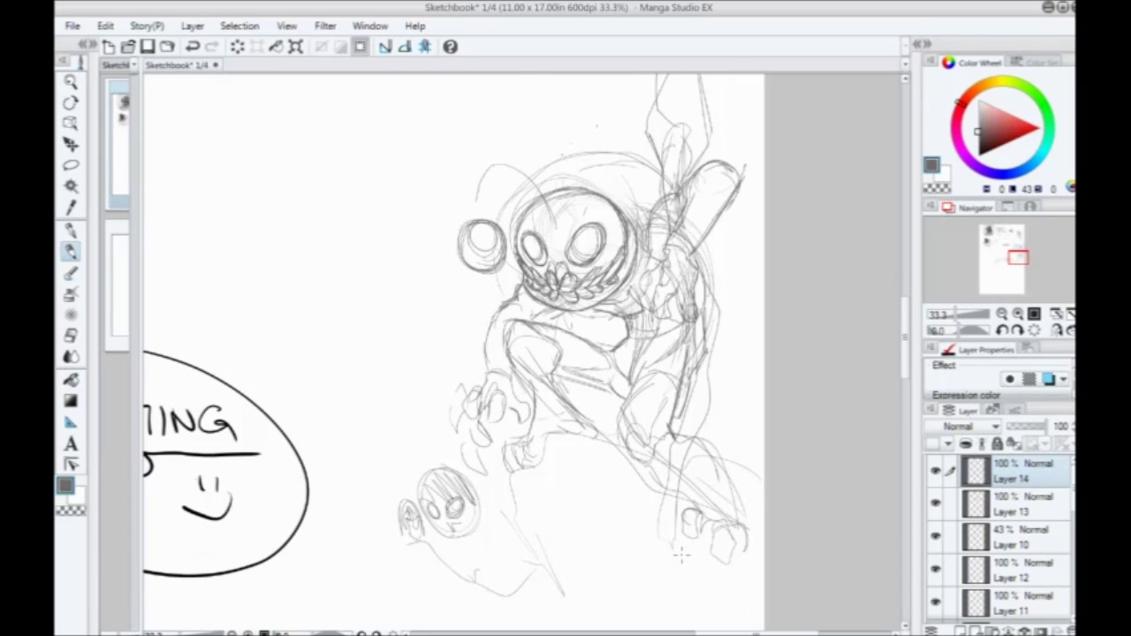
Step: Sketch the jagged outlines of two large interlocking rows of teeth in the empty area beside the creature's head
scroll(681, 555, up, 1)
drag(383, 215, 487, 438)
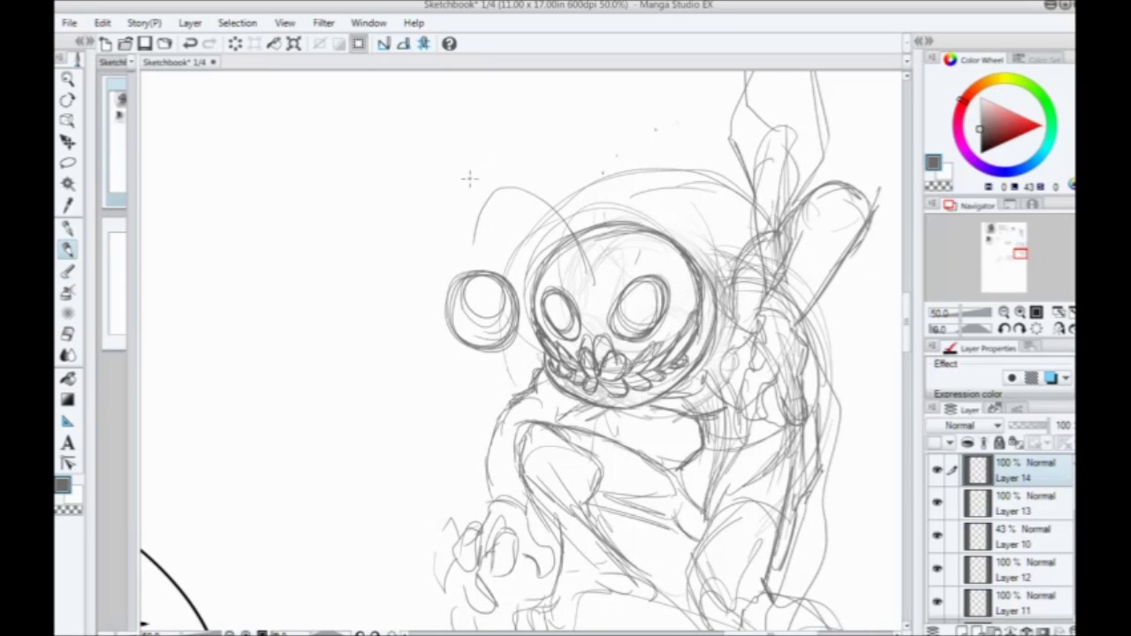
drag(353, 348, 510, 313)
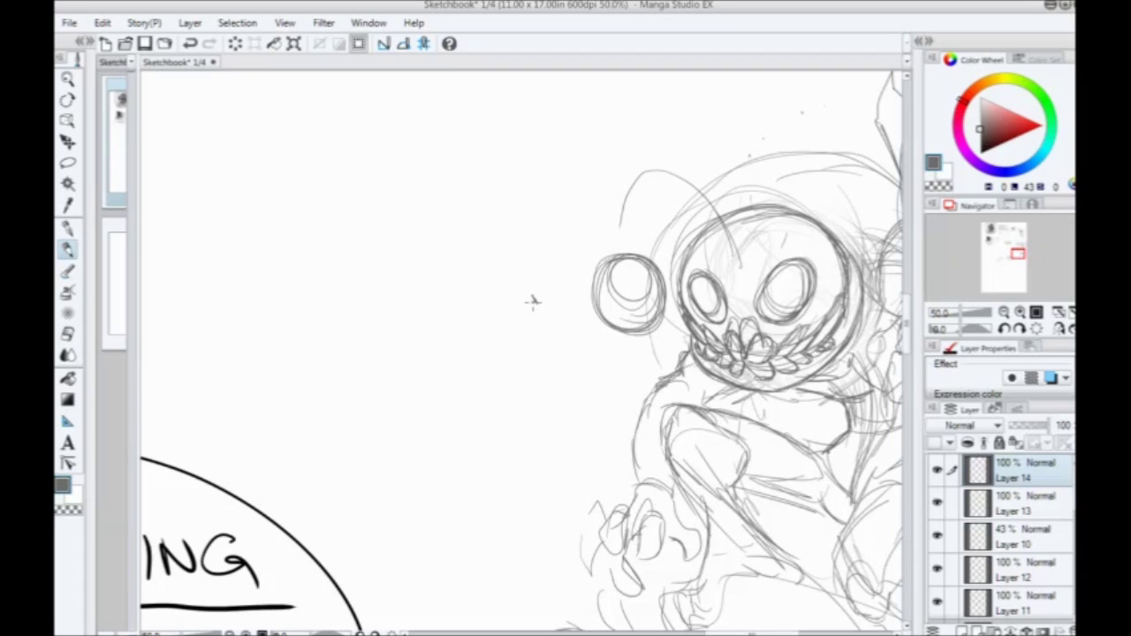
mouse_move(532, 300)
mouse_down()
mouse_move(478, 281)
mouse_move(459, 290)
mouse_move(283, 167)
mouse_move(289, 267)
mouse_move(450, 360)
mouse_move(537, 300)
mouse_up()
drag(300, 389, 375, 362)
mouse_move(610, 328)
mouse_down()
mouse_move(601, 394)
mouse_move(435, 360)
mouse_move(315, 295)
mouse_move(314, 209)
mouse_up()
scroll(331, 321, up, 3)
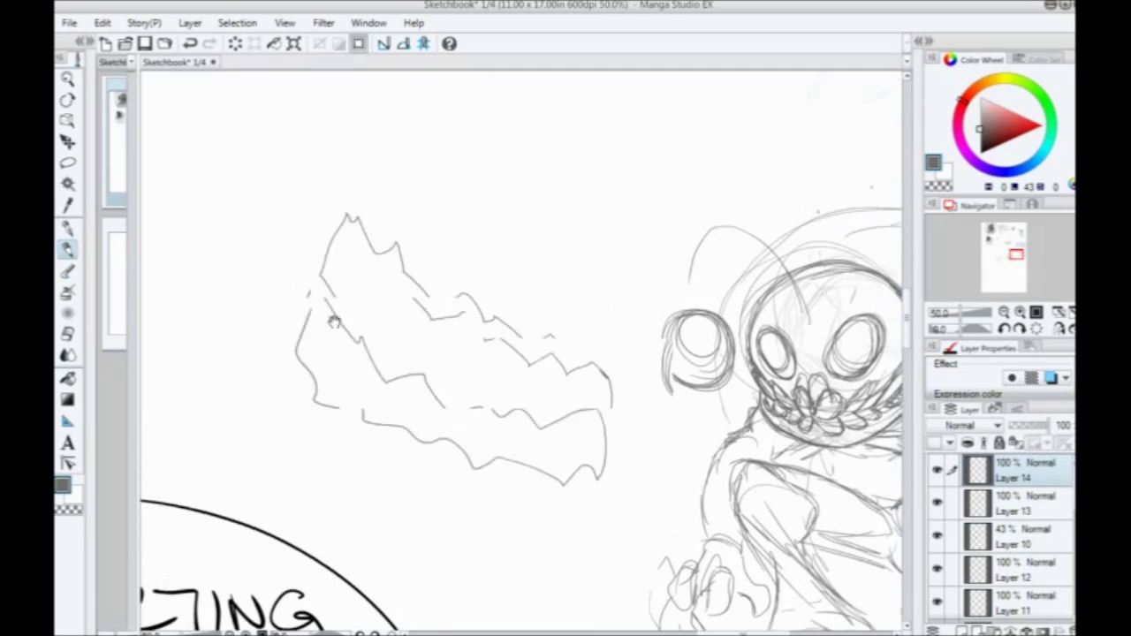
Step: Sketch a small nose and two narrow half-closed eyes above the large teeth study
drag(553, 301, 514, 332)
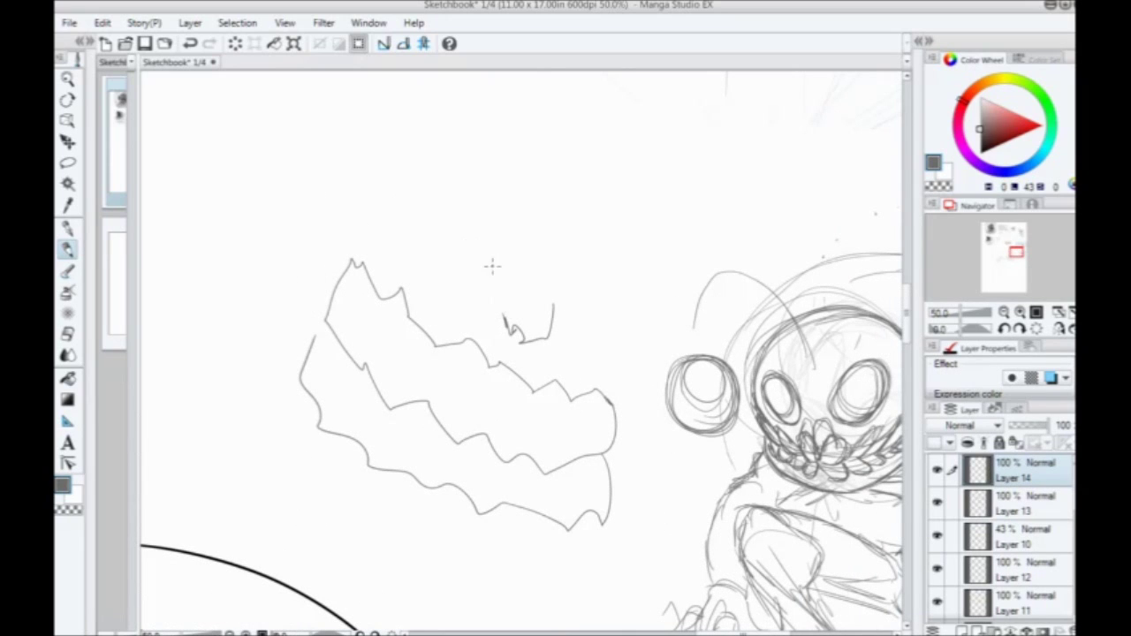
drag(492, 263, 435, 210)
mouse_move(445, 215)
mouse_down()
mouse_move(492, 260)
mouse_move(498, 253)
mouse_up()
drag(578, 320, 619, 299)
mouse_move(616, 300)
mouse_down()
mouse_move(598, 293)
mouse_move(581, 309)
mouse_up()
drag(319, 313, 361, 259)
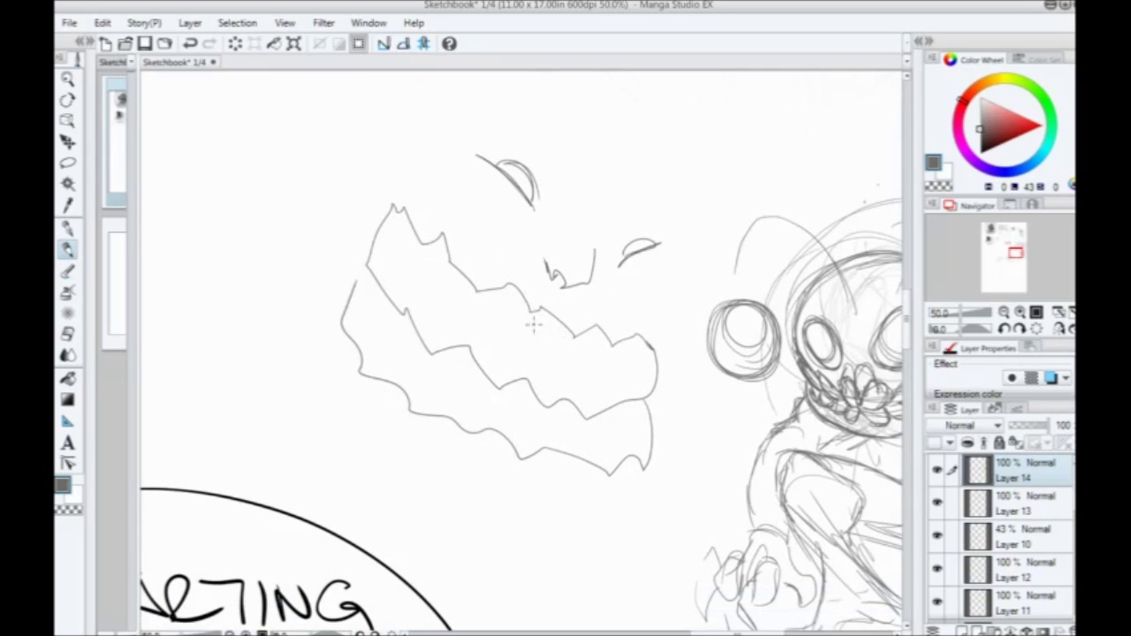
Step: Divide the upper row of the teeth study into individual teeth with curved separating lines
drag(573, 336, 562, 395)
drag(618, 337, 592, 417)
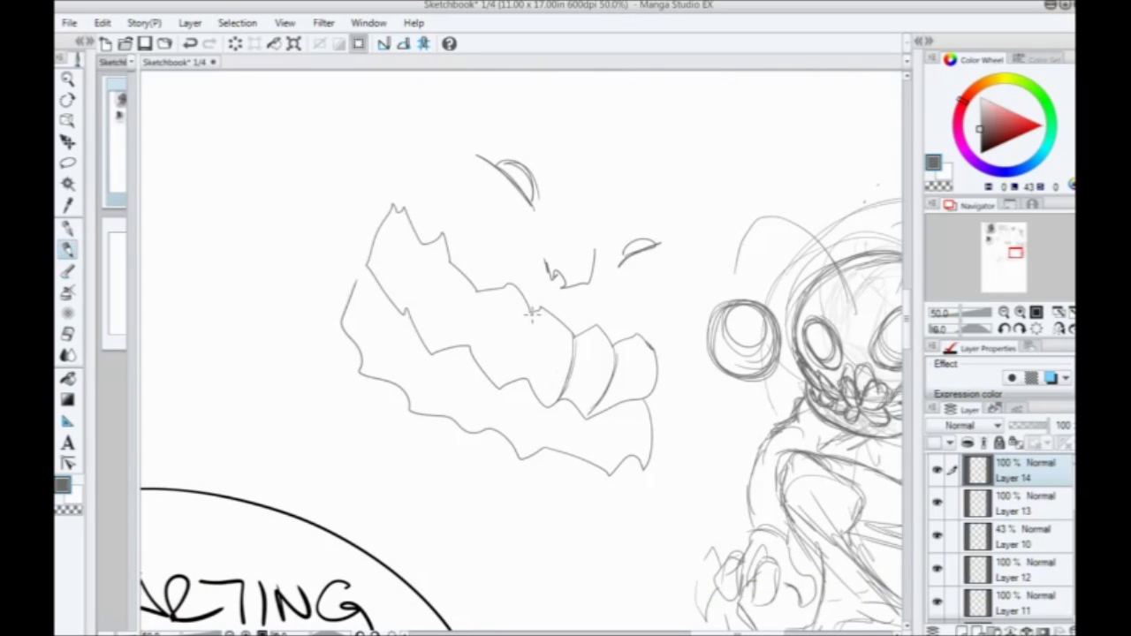
drag(530, 314, 527, 374)
drag(478, 293, 473, 351)
mouse_move(448, 267)
mouse_down()
mouse_move(433, 263)
mouse_move(414, 314)
mouse_up()
mouse_move(421, 245)
mouse_down()
mouse_move(419, 284)
mouse_move(403, 304)
mouse_move(400, 295)
mouse_up()
Step: Divide the lower row into individual pointed teeth and reinforce the outline at its far end
drag(556, 405, 534, 454)
mouse_move(555, 415)
mouse_down()
mouse_move(542, 448)
mouse_move(509, 395)
mouse_move(510, 432)
mouse_move(445, 342)
mouse_up()
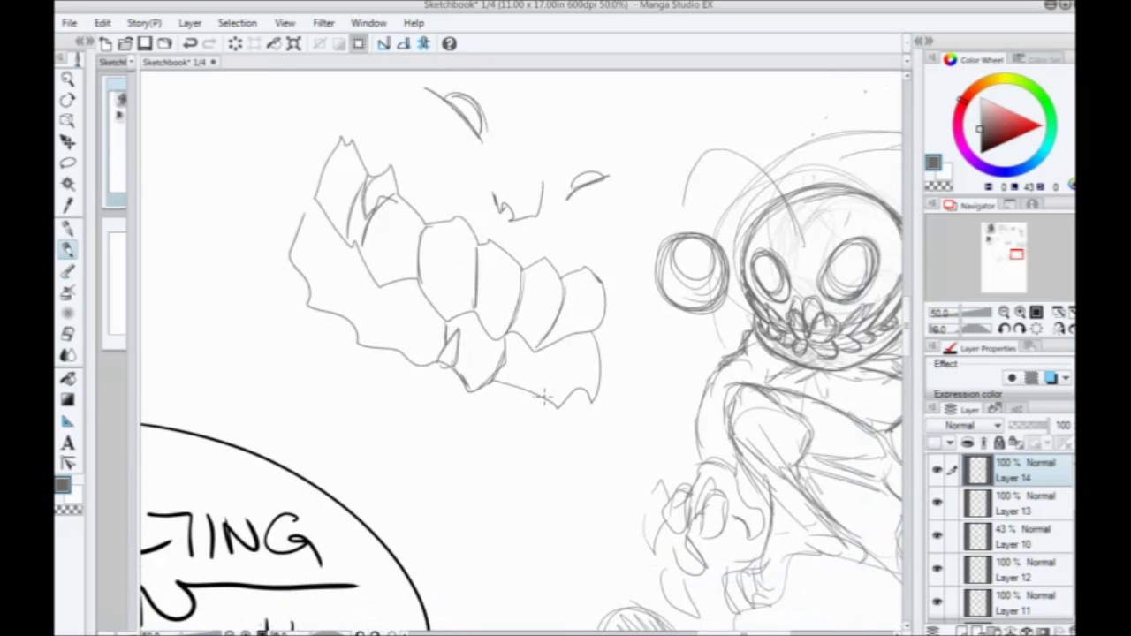
drag(527, 352, 557, 404)
mouse_move(578, 325)
mouse_down()
mouse_move(565, 410)
mouse_move(570, 389)
mouse_up()
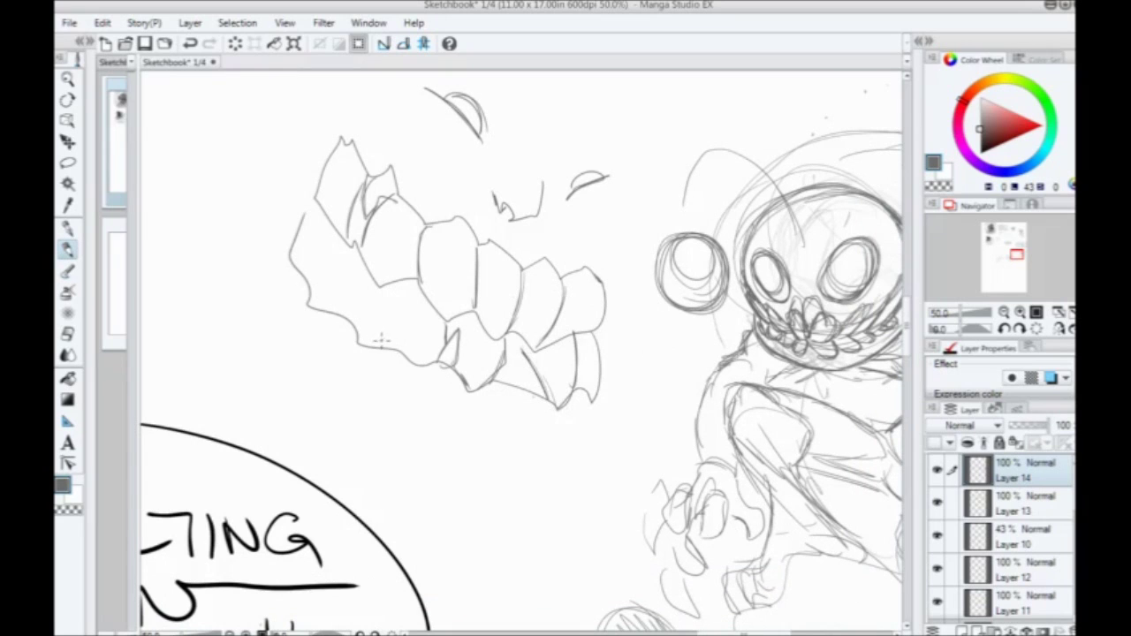
drag(381, 341, 420, 297)
drag(351, 323, 382, 286)
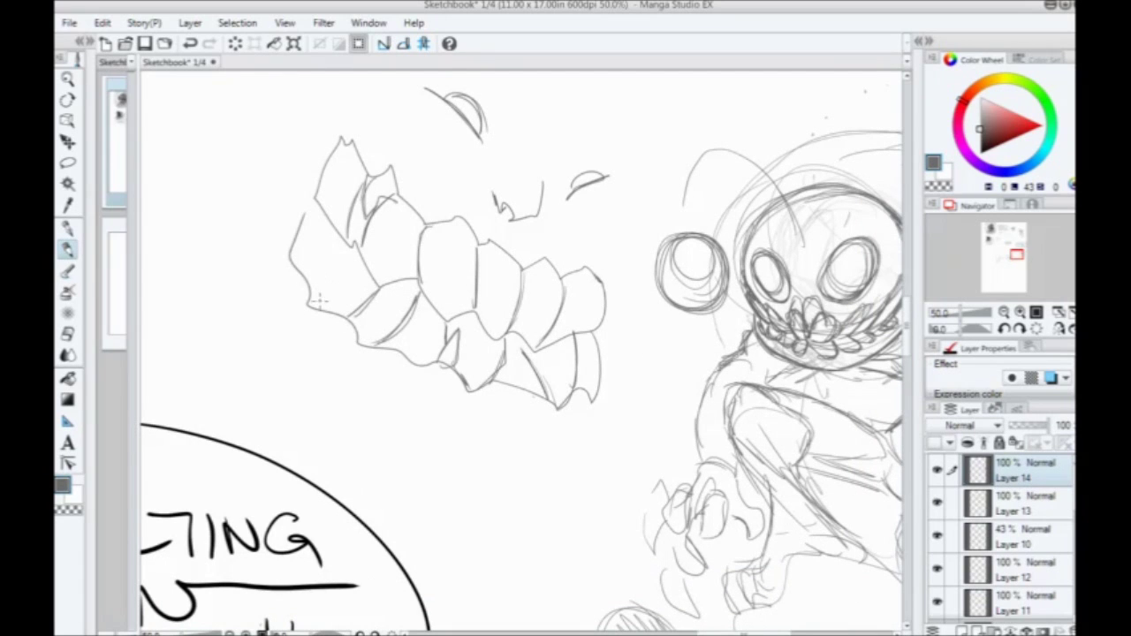
drag(312, 294, 346, 245)
mouse_move(313, 290)
mouse_down()
mouse_move(339, 252)
mouse_move(302, 228)
mouse_move(307, 216)
mouse_move(352, 345)
mouse_up()
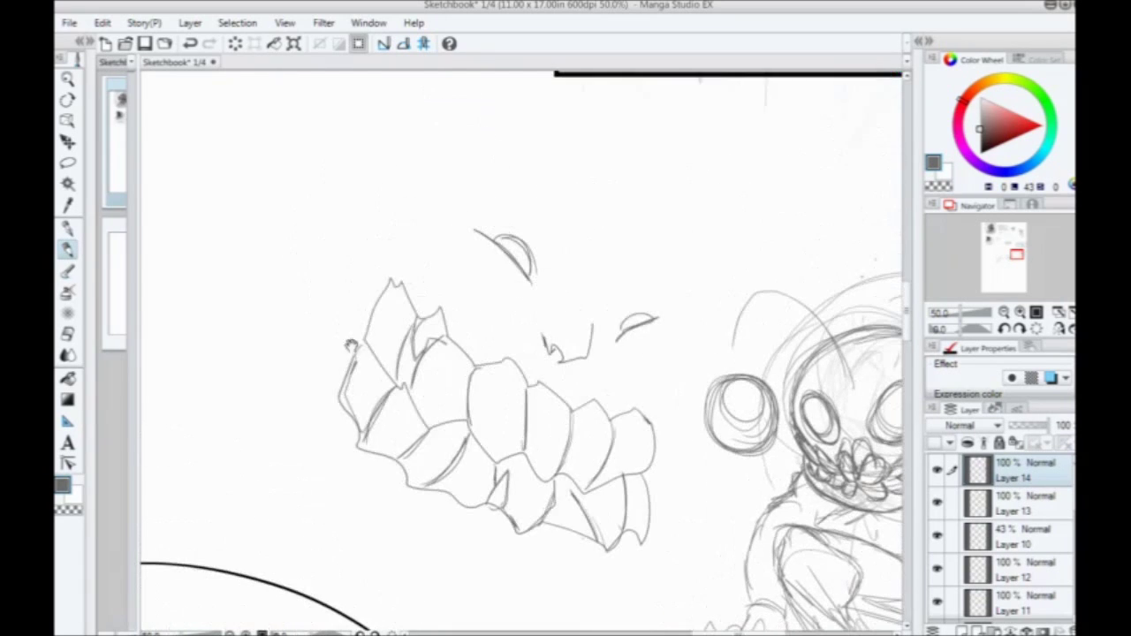
mouse_move(364, 308)
mouse_down()
mouse_move(363, 276)
mouse_move(352, 308)
mouse_up()
mouse_move(359, 477)
mouse_down()
mouse_move(321, 369)
mouse_move(354, 424)
mouse_up()
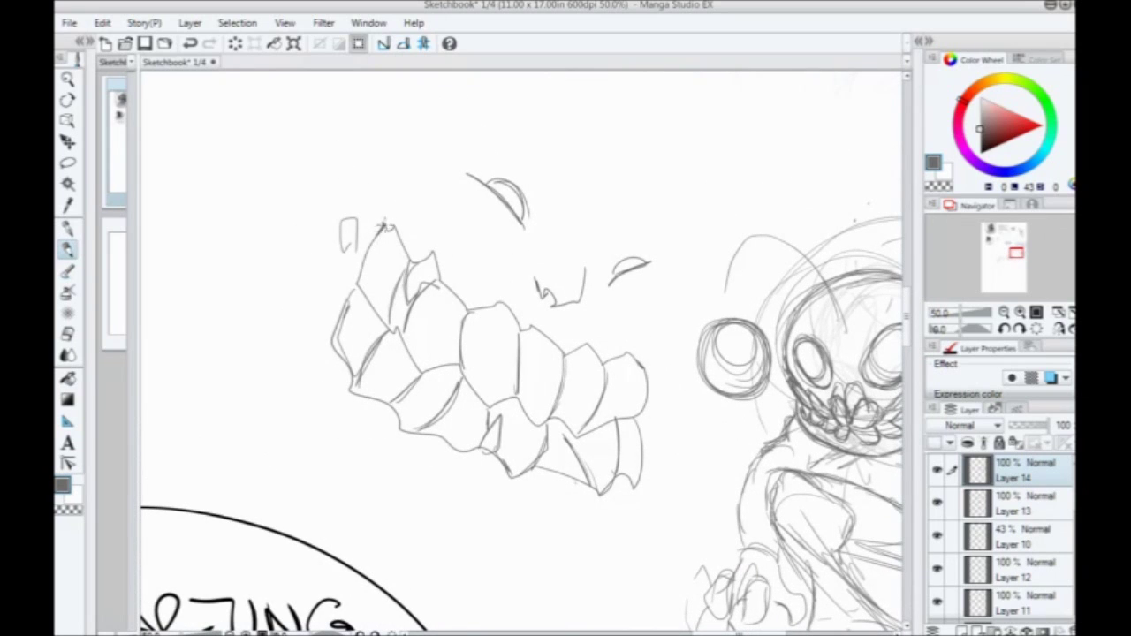
Step: Darken the jagged gum line along the upper teeth and add a light stroke below the lower row
mouse_move(382, 225)
mouse_down()
mouse_move(408, 261)
mouse_move(431, 256)
mouse_move(465, 309)
mouse_move(505, 302)
mouse_move(520, 327)
mouse_move(555, 345)
mouse_move(566, 376)
mouse_move(606, 362)
mouse_move(601, 407)
mouse_move(629, 355)
mouse_move(650, 410)
mouse_up()
drag(433, 349, 432, 288)
drag(634, 356, 590, 376)
drag(419, 375, 318, 432)
drag(406, 425, 405, 459)
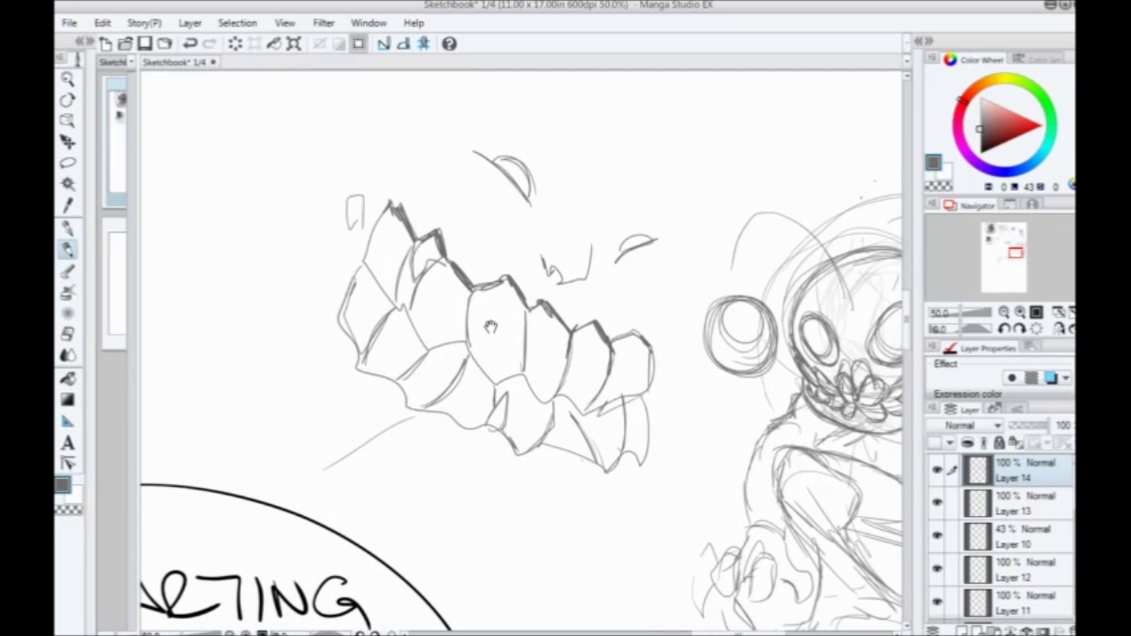
drag(520, 430, 503, 476)
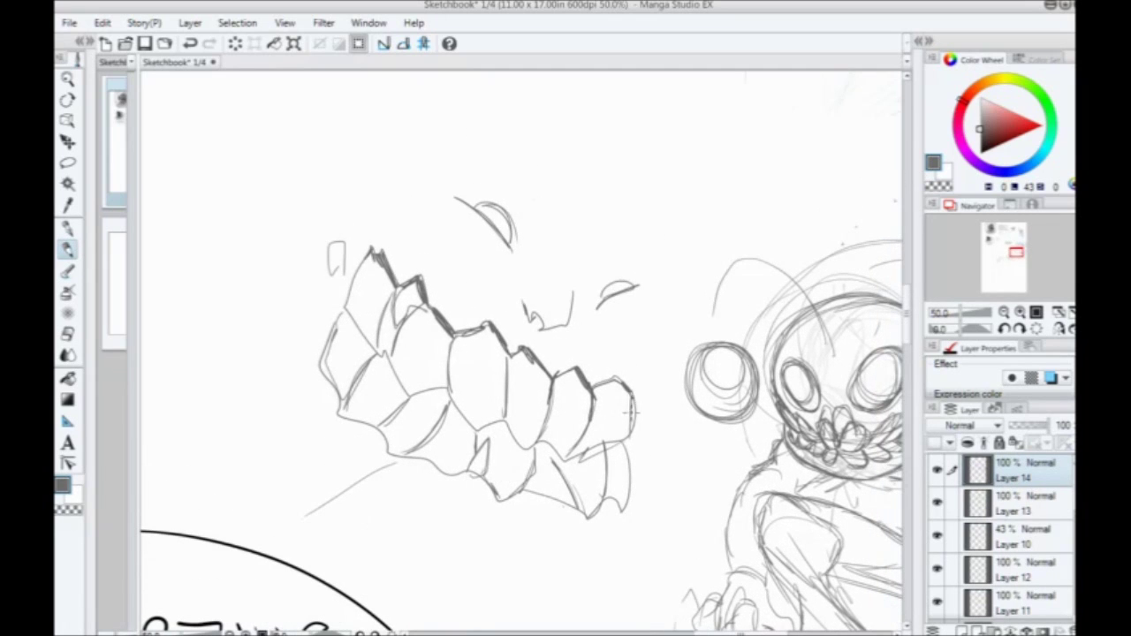
Step: Draw the lips around the teeth and enclose the study with a large rounded head and jaw outline
mouse_move(633, 411)
mouse_down()
mouse_move(635, 360)
mouse_move(539, 344)
mouse_move(382, 226)
mouse_move(325, 223)
mouse_move(475, 301)
mouse_move(645, 362)
mouse_move(654, 391)
mouse_up()
drag(307, 246, 292, 334)
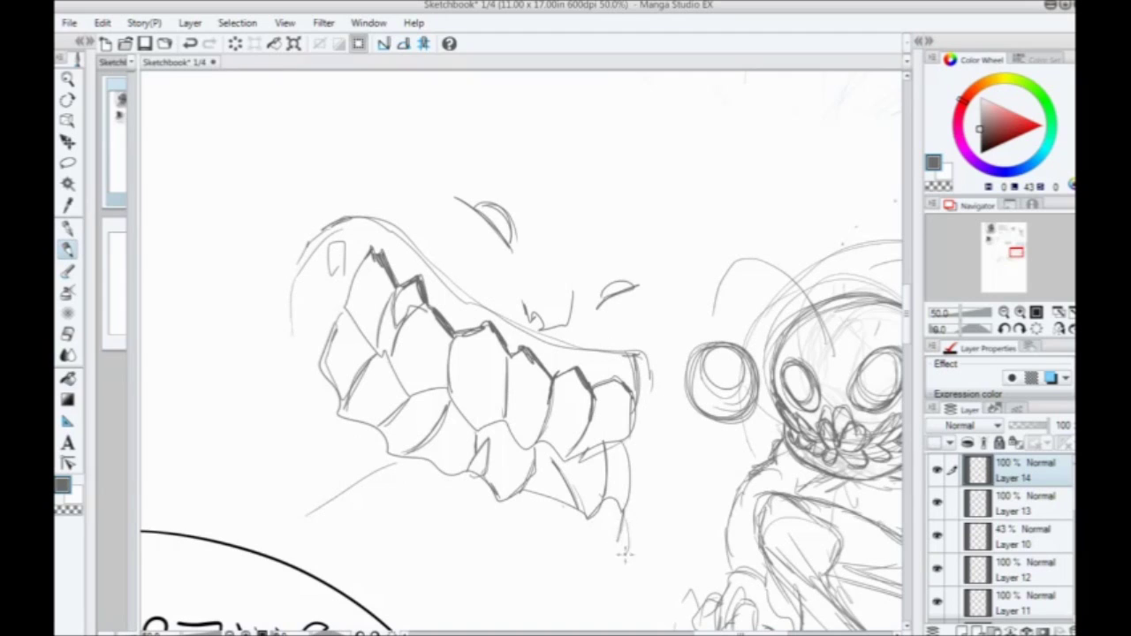
mouse_move(623, 553)
mouse_down()
mouse_move(518, 537)
mouse_move(304, 432)
mouse_move(304, 296)
mouse_up()
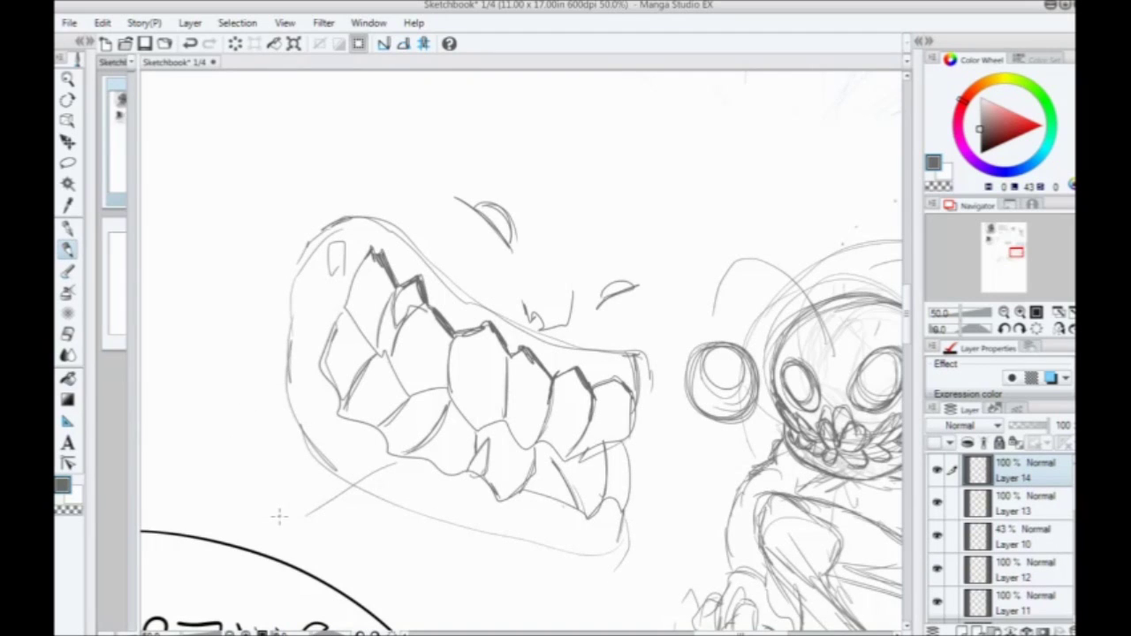
mouse_move(646, 405)
mouse_down()
mouse_move(650, 279)
mouse_move(577, 182)
mouse_move(360, 134)
mouse_move(214, 258)
mouse_move(220, 362)
mouse_move(658, 432)
mouse_move(694, 504)
mouse_move(616, 578)
mouse_up()
mouse_move(645, 550)
mouse_down()
mouse_move(669, 568)
mouse_move(318, 488)
mouse_up()
drag(210, 407, 384, 538)
mouse_move(214, 382)
mouse_down()
mouse_move(240, 428)
mouse_move(465, 556)
mouse_up()
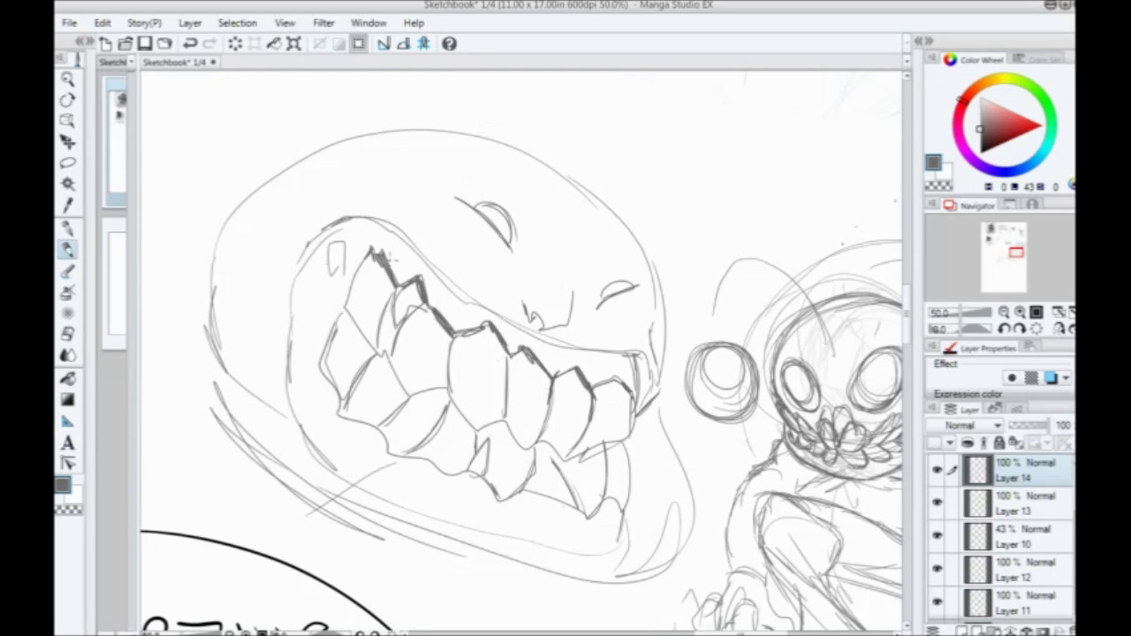
Step: Lasso the large toothy head study, delete it and clear the selection
click(67, 162)
mouse_move(408, 90)
mouse_down()
mouse_move(466, 97)
mouse_move(671, 366)
mouse_move(703, 574)
mouse_move(356, 521)
mouse_move(172, 276)
mouse_move(389, 90)
mouse_up()
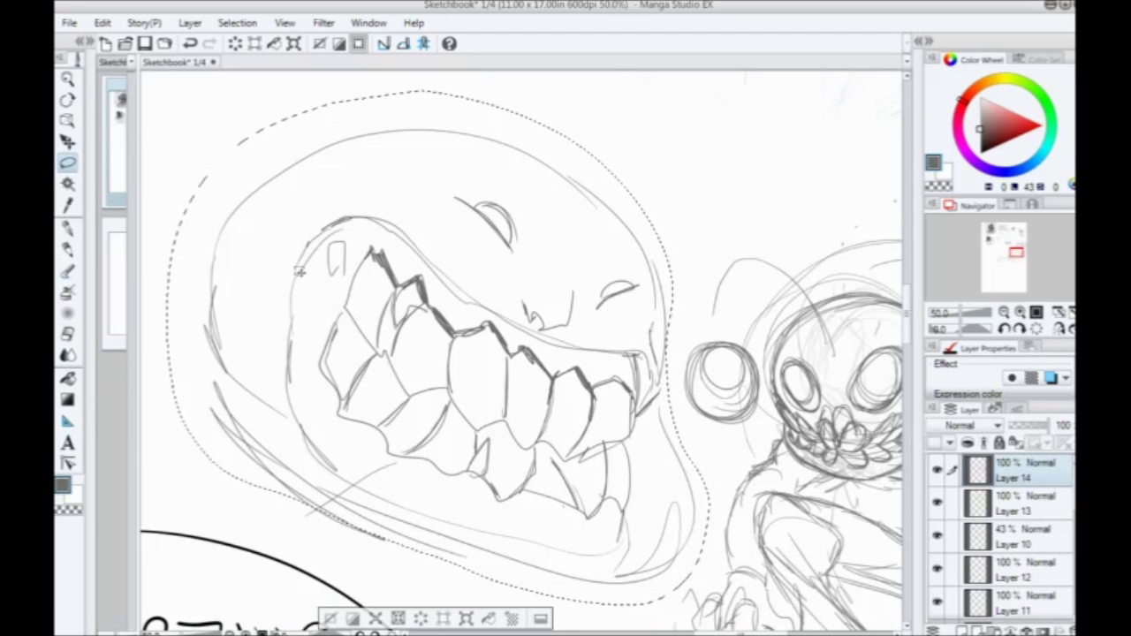
key(Delete)
key(ctrl+d)
Step: Add small round pupils to the creature's eyes and extend the toothy grin up the side of the face
drag(693, 423, 475, 411)
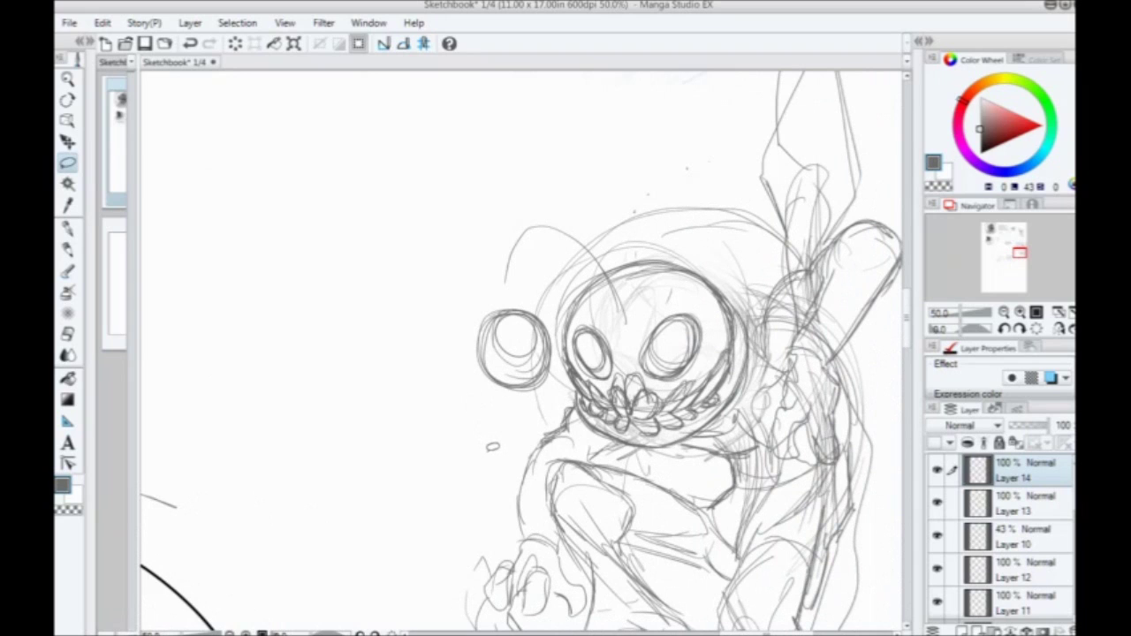
drag(471, 360, 436, 301)
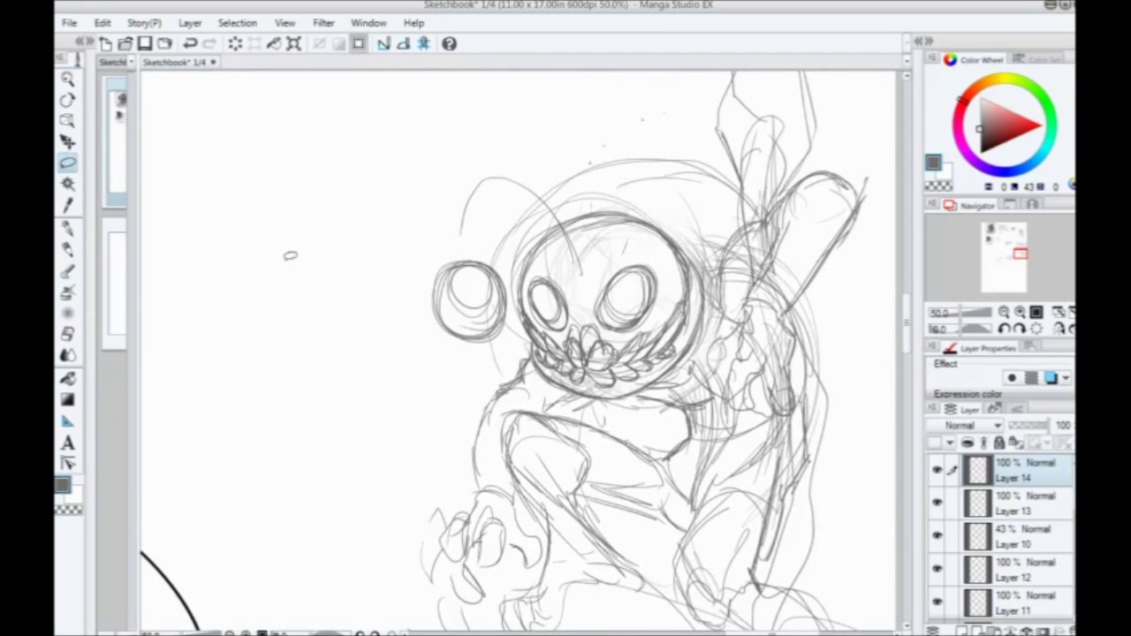
click(67, 249)
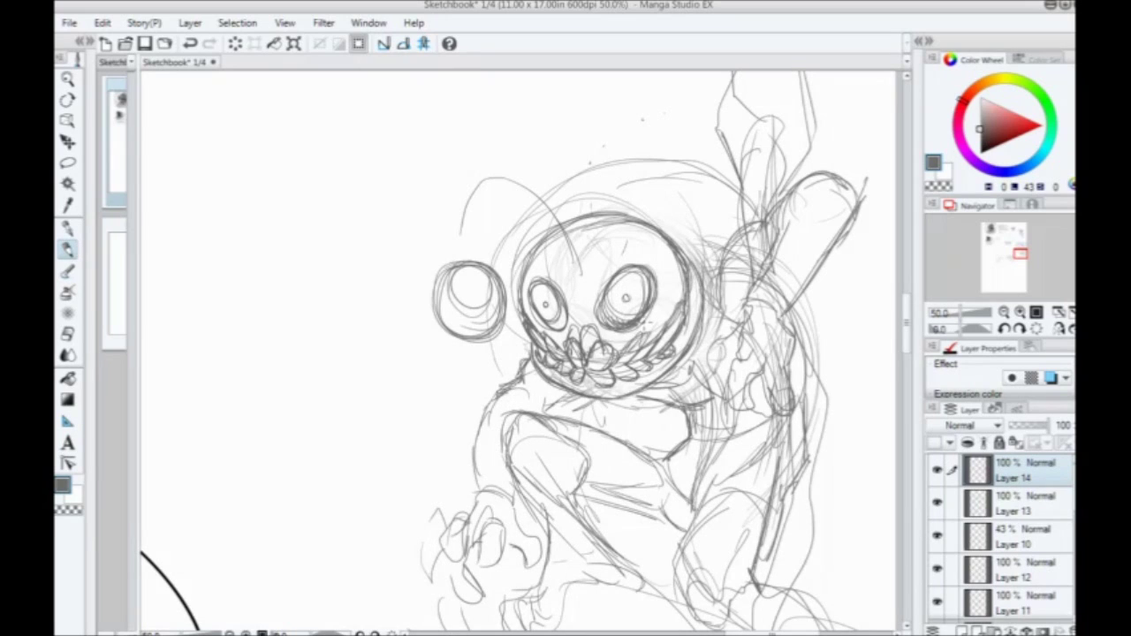
mouse_move(659, 290)
mouse_down()
mouse_move(645, 325)
mouse_move(700, 279)
mouse_up()
drag(648, 327, 688, 276)
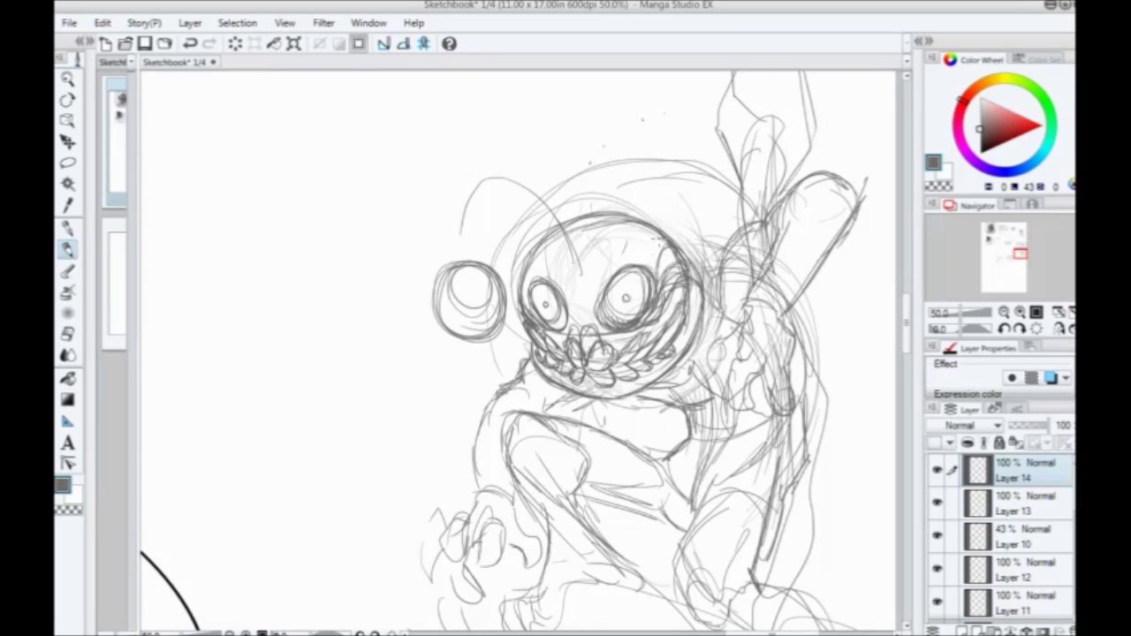
drag(534, 256, 520, 297)
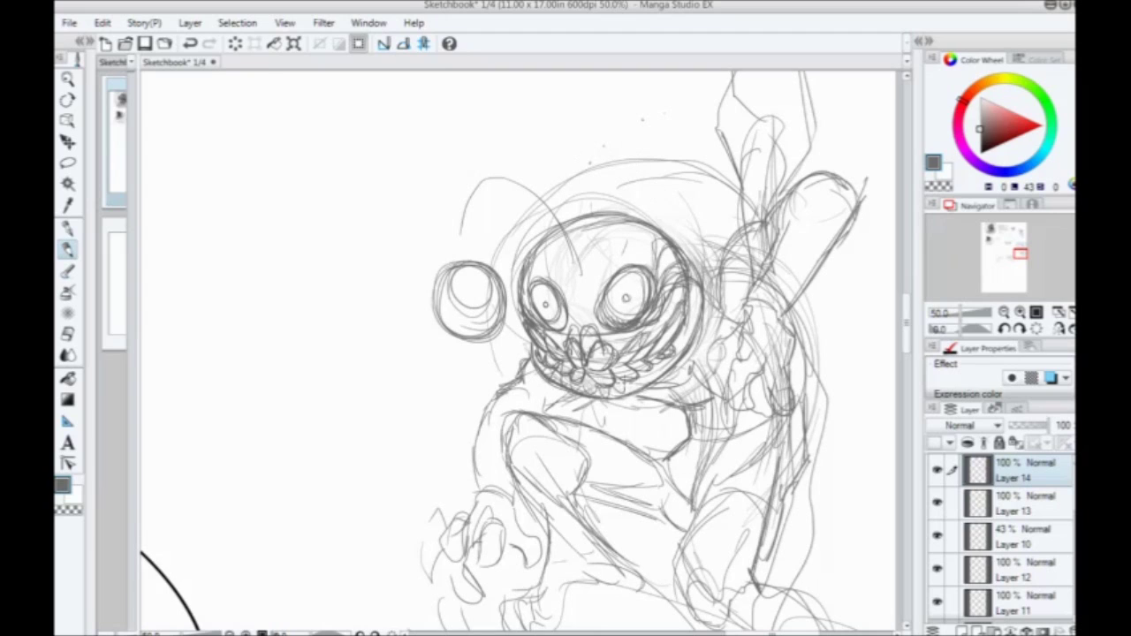
drag(651, 390, 700, 342)
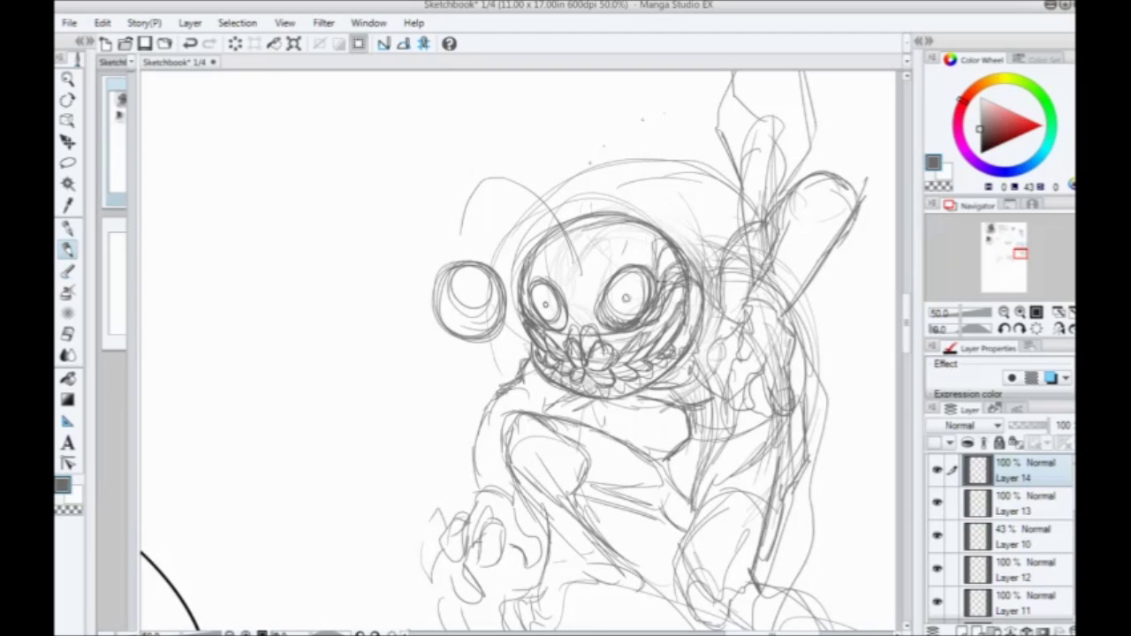
Step: Darken the orb's rim, add small petal shapes around it, and sketch light sweeping guide lines beside and below it
mouse_move(422, 342)
mouse_down()
mouse_move(434, 315)
mouse_move(523, 290)
mouse_move(483, 377)
mouse_up()
mouse_move(532, 278)
mouse_down()
mouse_move(449, 263)
mouse_move(475, 267)
mouse_move(495, 345)
mouse_move(442, 299)
mouse_move(456, 246)
mouse_move(499, 231)
mouse_up()
drag(435, 285, 314, 370)
drag(298, 399, 362, 534)
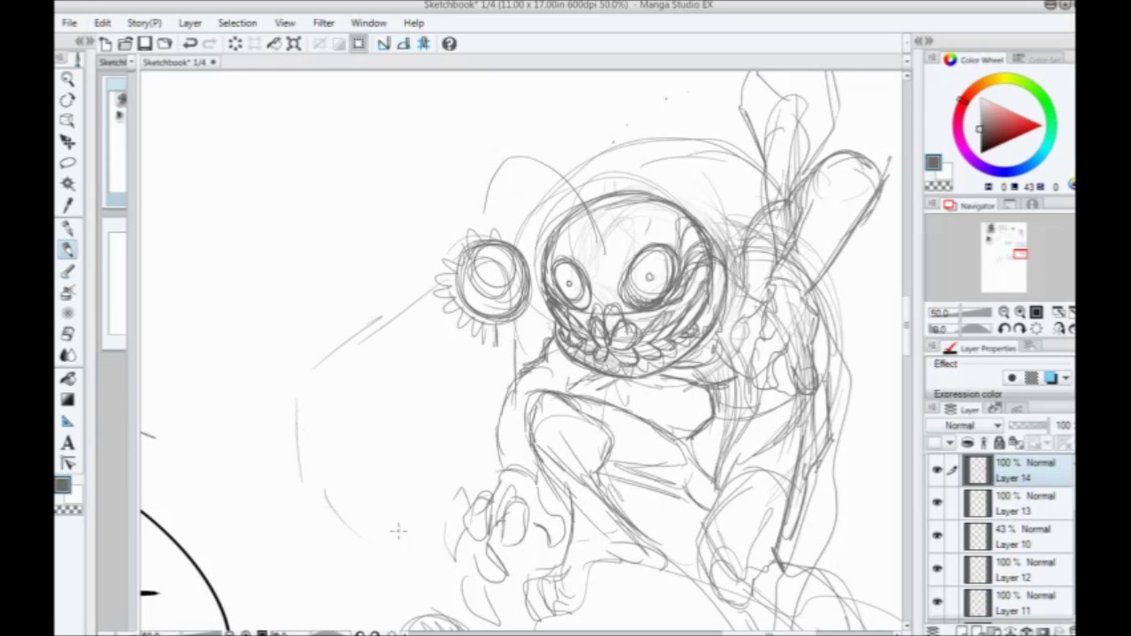
drag(427, 499, 489, 424)
mouse_move(575, 223)
mouse_down()
mouse_move(522, 230)
mouse_move(627, 216)
mouse_move(579, 205)
mouse_move(519, 237)
mouse_up()
drag(475, 187, 448, 160)
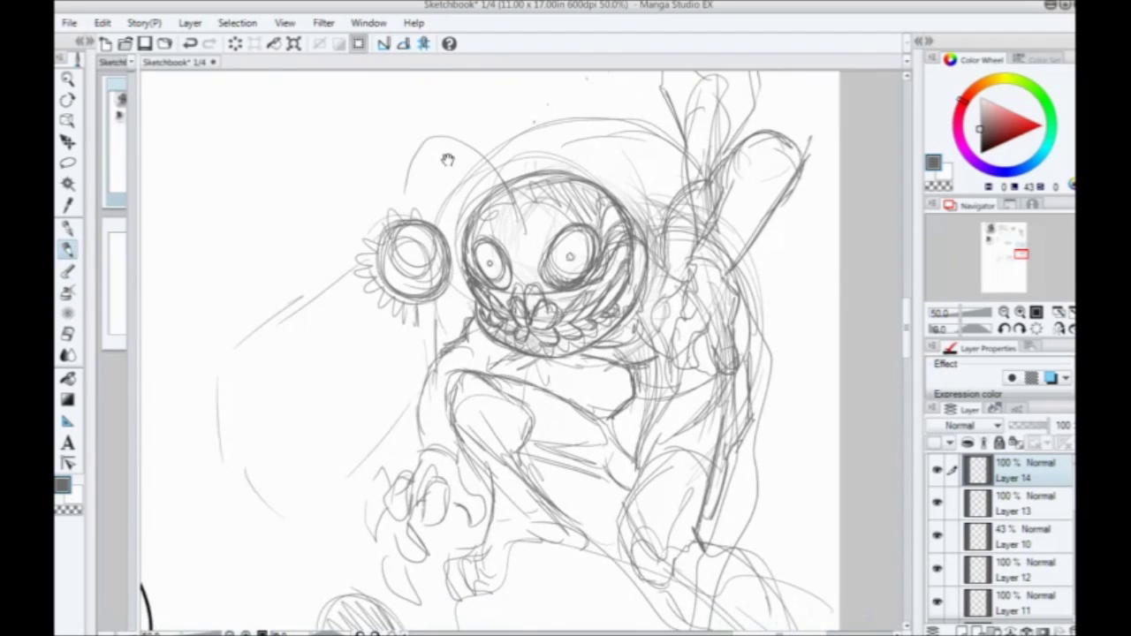
Step: Build up the shading around the creature's face and sketch small spikes behind the head
drag(560, 279, 493, 267)
drag(566, 216, 587, 216)
drag(549, 326, 587, 277)
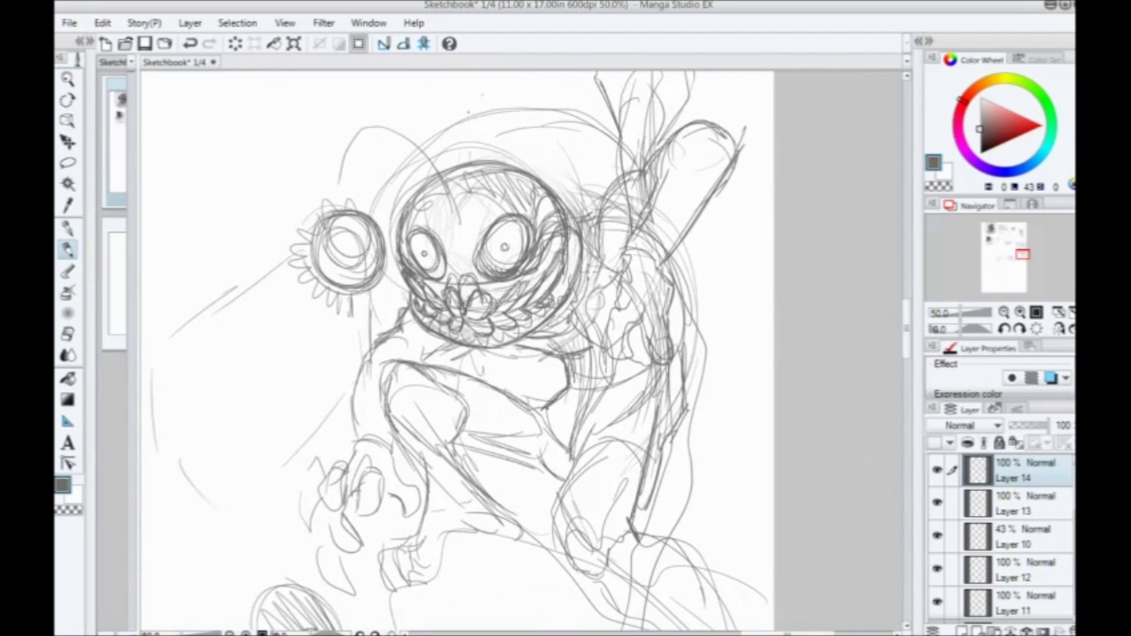
drag(483, 226, 459, 285)
mouse_move(524, 236)
mouse_down()
mouse_move(550, 248)
mouse_move(533, 232)
mouse_move(581, 231)
mouse_up()
drag(399, 165, 363, 125)
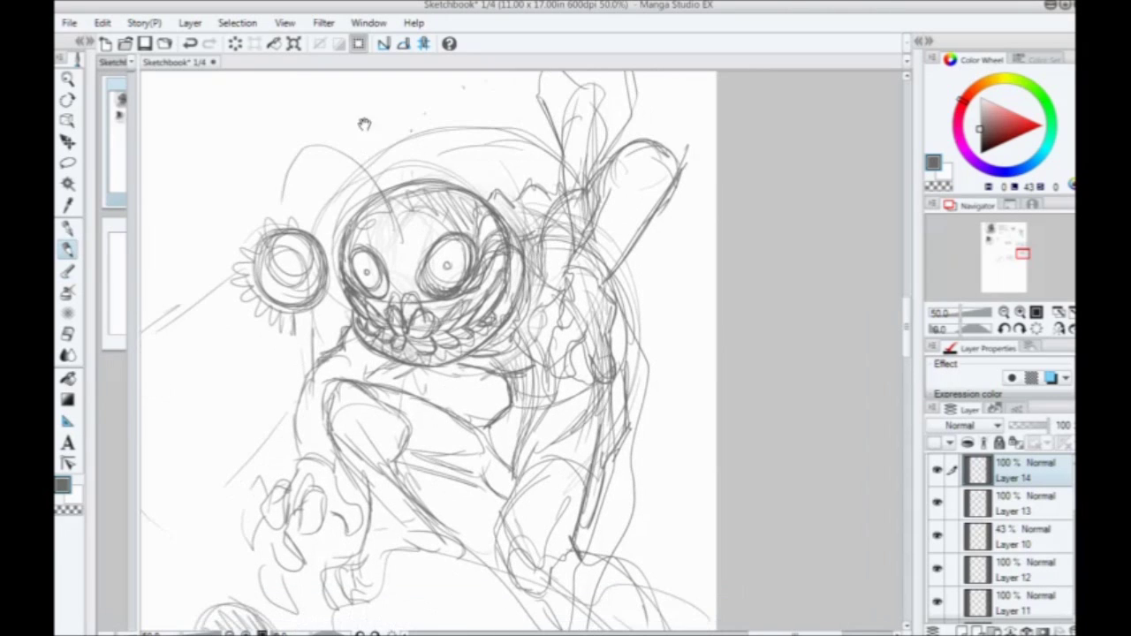
Step: Add a row of pointed spikes down the outer edge of the creature's back
mouse_move(615, 279)
mouse_down()
mouse_move(649, 292)
mouse_move(636, 314)
mouse_move(656, 360)
mouse_move(650, 373)
mouse_up()
mouse_move(652, 376)
mouse_down()
mouse_move(632, 323)
mouse_move(631, 348)
mouse_up()
mouse_move(613, 218)
mouse_down()
mouse_move(605, 290)
mouse_move(622, 263)
mouse_move(620, 302)
mouse_up()
drag(612, 347, 634, 358)
drag(596, 284, 623, 379)
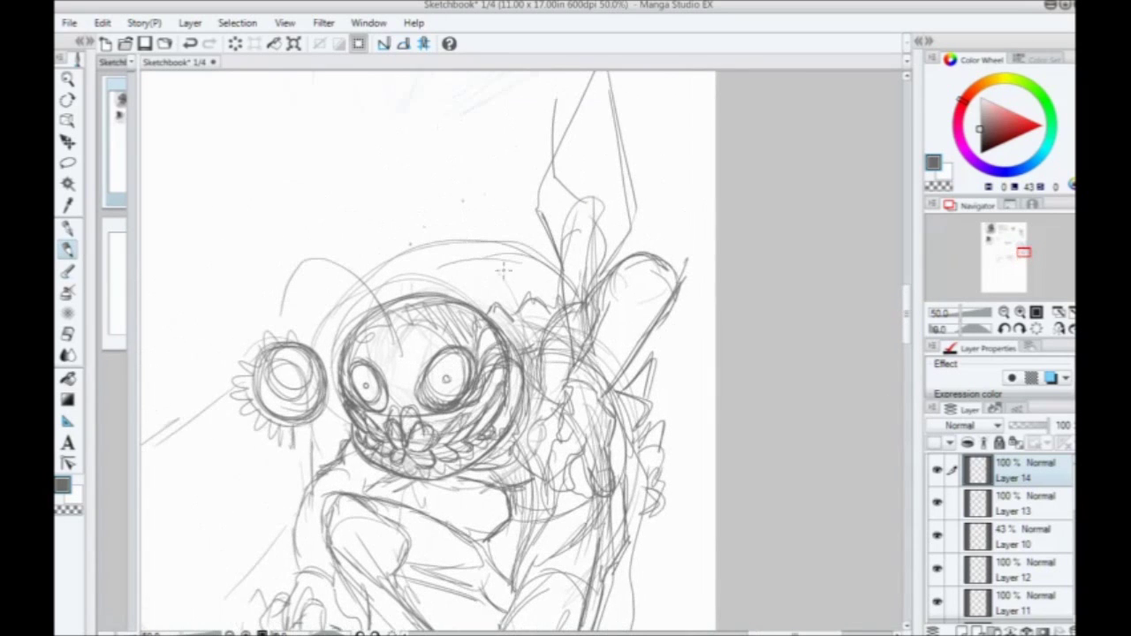
Step: Draw tall spikes above the back of the head and more spikes along the raised form behind the shoulder
mouse_move(511, 310)
mouse_down()
mouse_move(518, 244)
mouse_move(505, 247)
mouse_up()
drag(484, 306, 472, 258)
drag(537, 289, 550, 297)
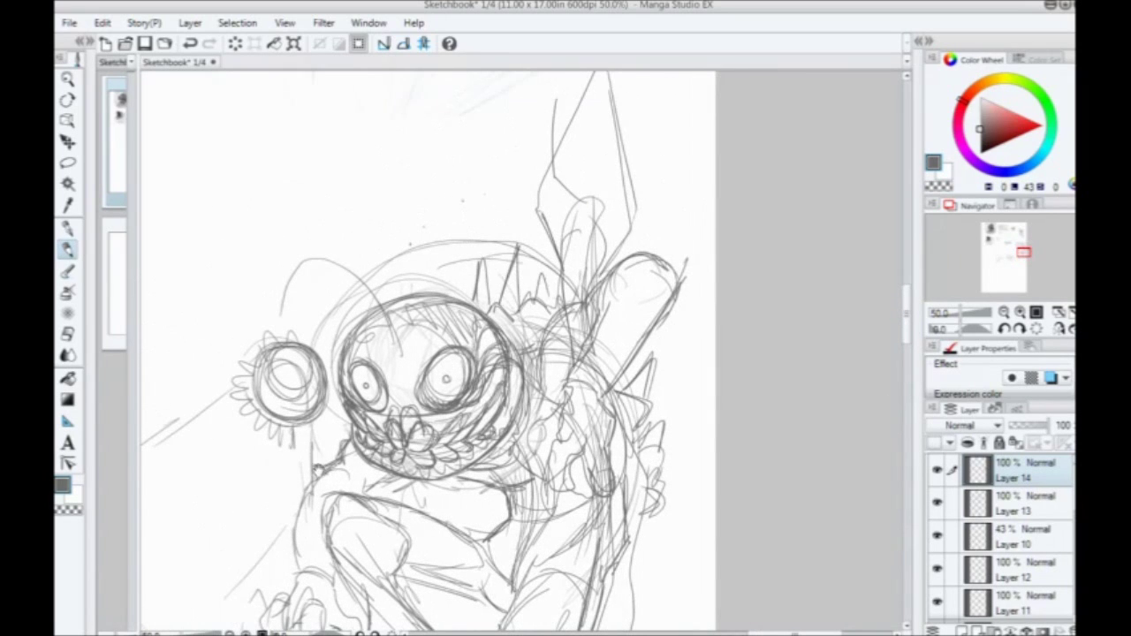
mouse_move(609, 389)
mouse_down()
mouse_move(610, 292)
mouse_move(594, 315)
mouse_move(668, 234)
mouse_move(631, 274)
mouse_up()
mouse_move(655, 237)
mouse_down()
mouse_move(677, 174)
mouse_move(658, 193)
mouse_up()
drag(661, 190, 651, 135)
drag(647, 181, 624, 166)
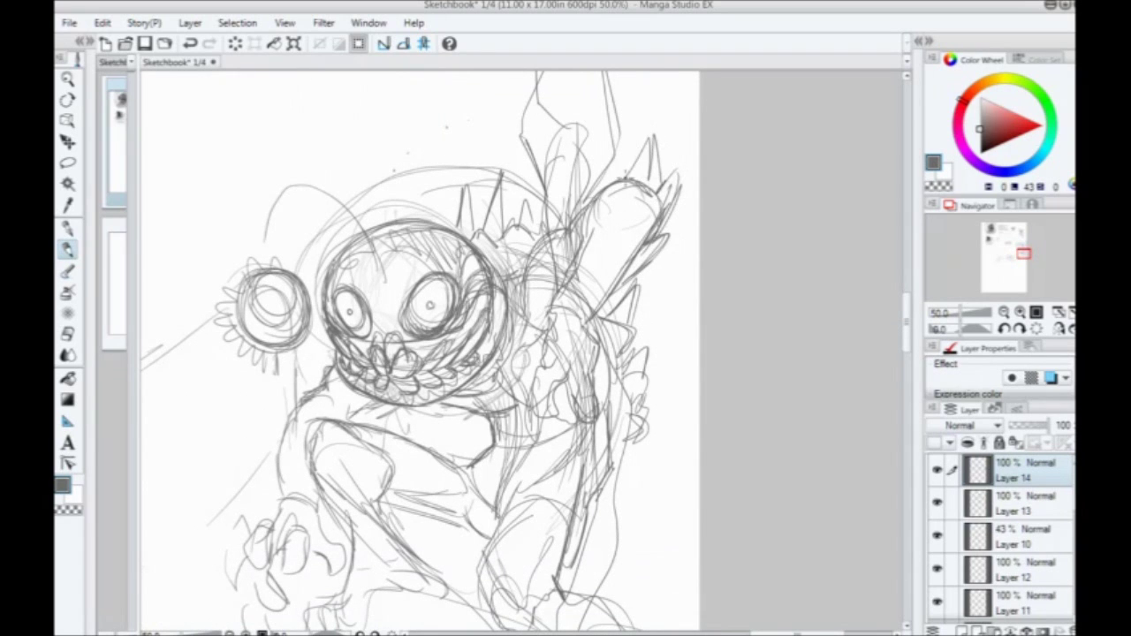
Step: Sketch jagged spikes along the outer edge of the front arm above the clawed hand
drag(266, 443, 348, 308)
drag(359, 369, 350, 299)
drag(351, 300, 360, 334)
drag(361, 317, 396, 244)
mouse_move(347, 371)
mouse_down()
mouse_move(347, 495)
mouse_move(367, 401)
mouse_up()
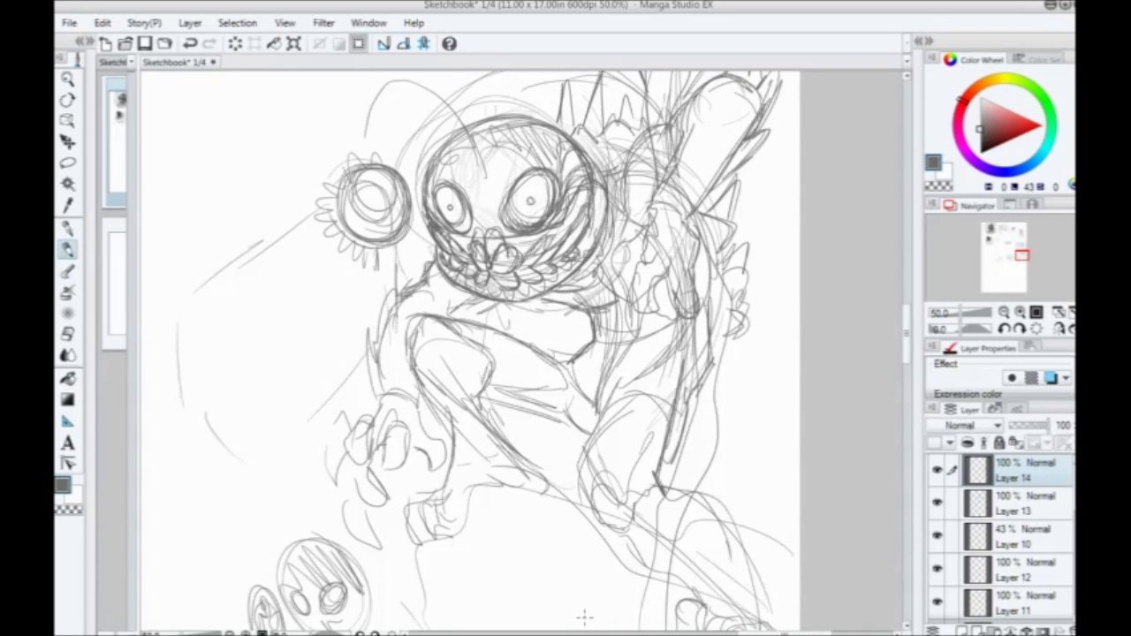
Step: Add short jagged strokes along the underside of the bent leg and firm up the lower back's outer edge
drag(421, 299, 408, 260)
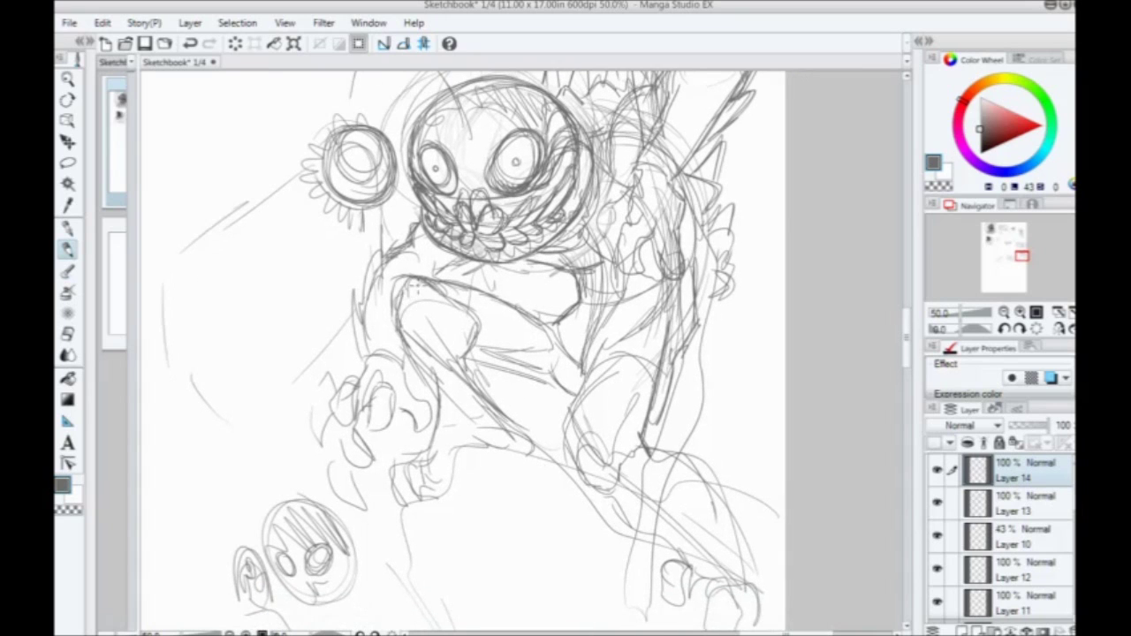
mouse_move(489, 369)
mouse_down()
mouse_move(500, 391)
mouse_move(532, 402)
mouse_up()
mouse_move(417, 347)
mouse_down()
mouse_move(363, 349)
mouse_move(338, 364)
mouse_up()
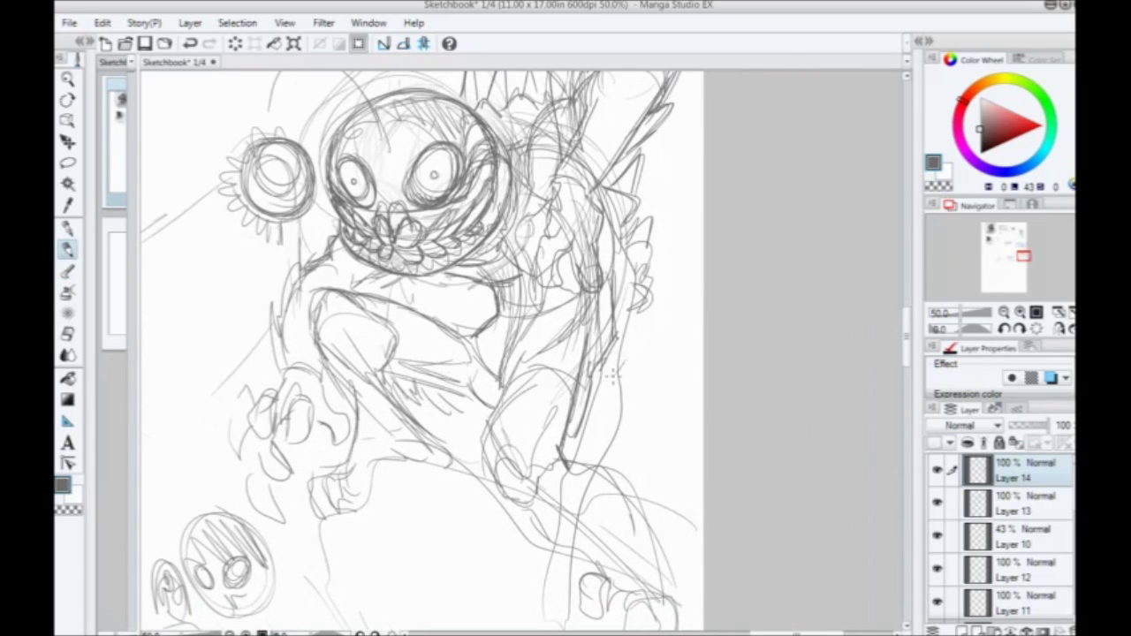
drag(620, 370, 593, 391)
drag(615, 378, 584, 411)
drag(403, 291, 406, 301)
drag(488, 309, 503, 334)
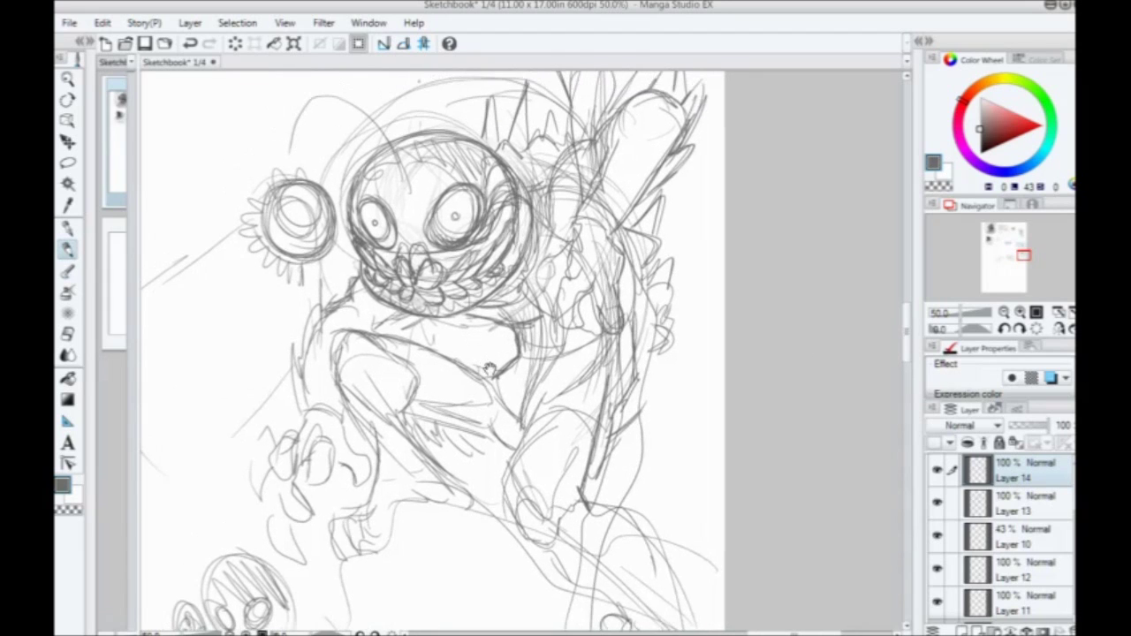
drag(419, 276, 374, 221)
drag(415, 327, 398, 255)
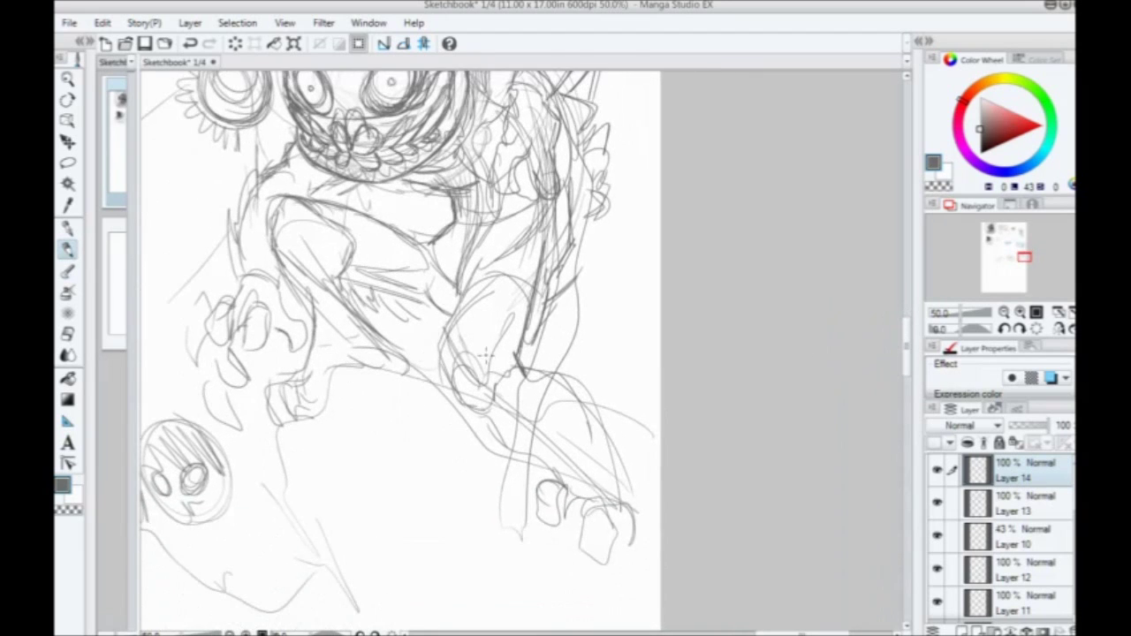
Step: Refine the creature's bent leg and extend long sketch lines past its front foot
drag(442, 343, 491, 393)
mouse_move(289, 410)
mouse_down()
mouse_move(353, 284)
mouse_move(351, 242)
mouse_up()
mouse_move(536, 263)
mouse_down()
mouse_move(640, 346)
mouse_move(722, 440)
mouse_up()
mouse_move(587, 342)
mouse_down()
mouse_move(714, 440)
mouse_move(480, 359)
mouse_up()
mouse_move(419, 318)
mouse_down()
mouse_move(447, 293)
mouse_move(555, 342)
mouse_move(550, 512)
mouse_move(348, 374)
mouse_move(602, 408)
mouse_up()
Step: Sketch a large sphere below the creature's front foot, with curved contour lines crossing over its surface
scroll(326, 421, down, 1)
drag(294, 389, 389, 419)
mouse_move(336, 337)
mouse_down()
mouse_move(426, 430)
mouse_move(386, 313)
mouse_up()
drag(537, 376, 567, 507)
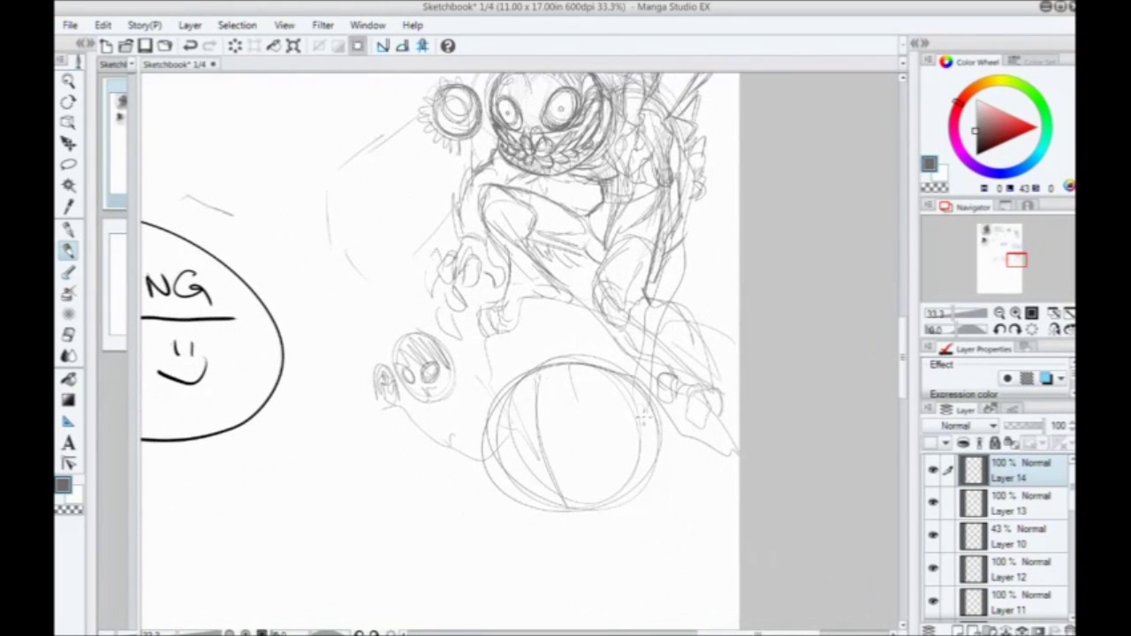
mouse_move(499, 442)
mouse_down()
mouse_move(643, 412)
mouse_move(599, 404)
mouse_up()
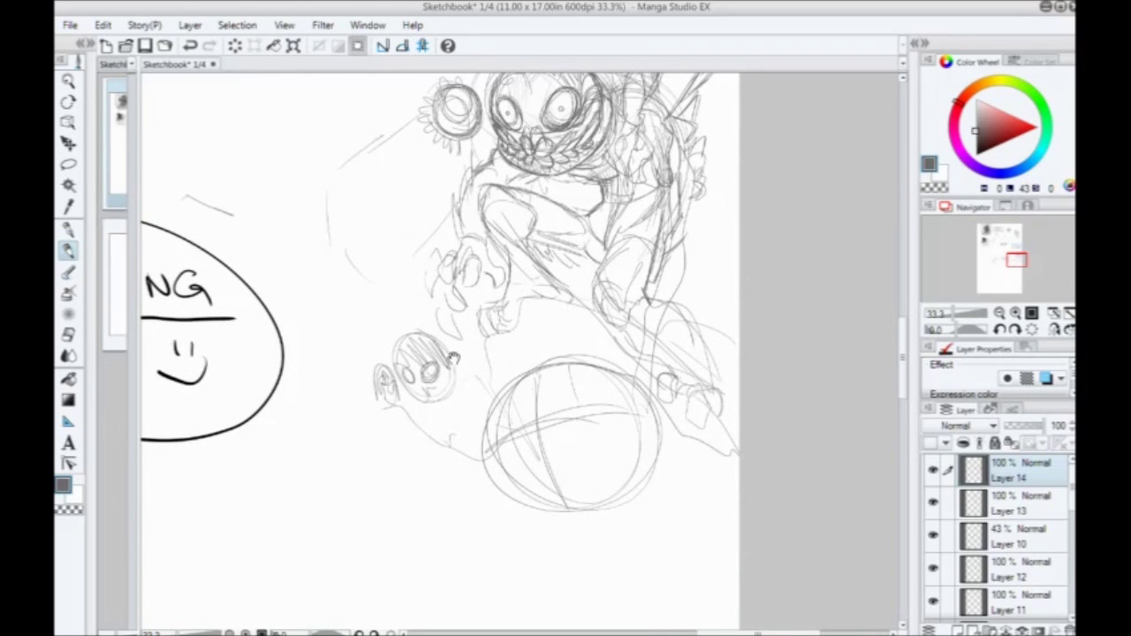
drag(453, 358, 471, 436)
drag(455, 309, 540, 314)
Step: Sketch a tall rectangular panel border enclosing the creature, the small head and the large sphere
scroll(434, 386, down, 1)
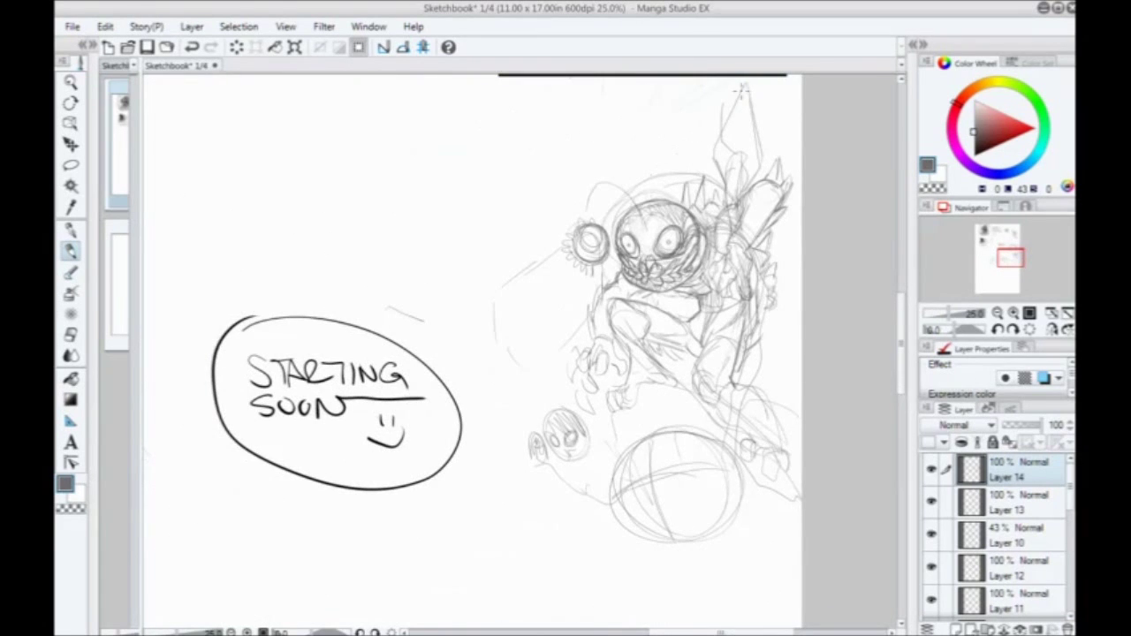
drag(643, 150, 603, 190)
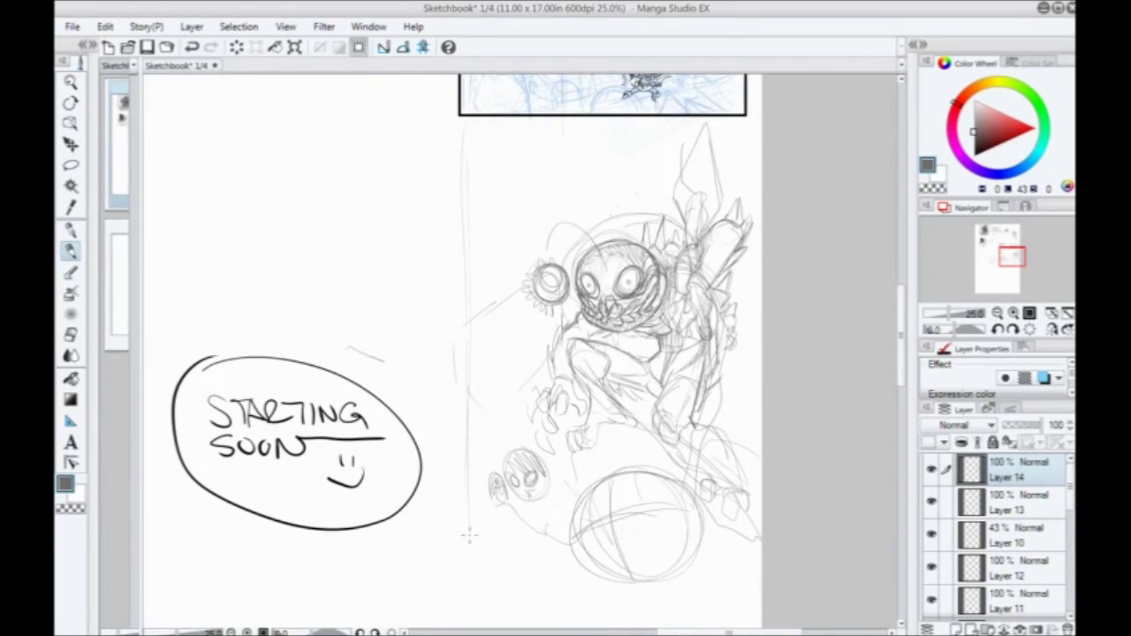
drag(529, 583, 568, 522)
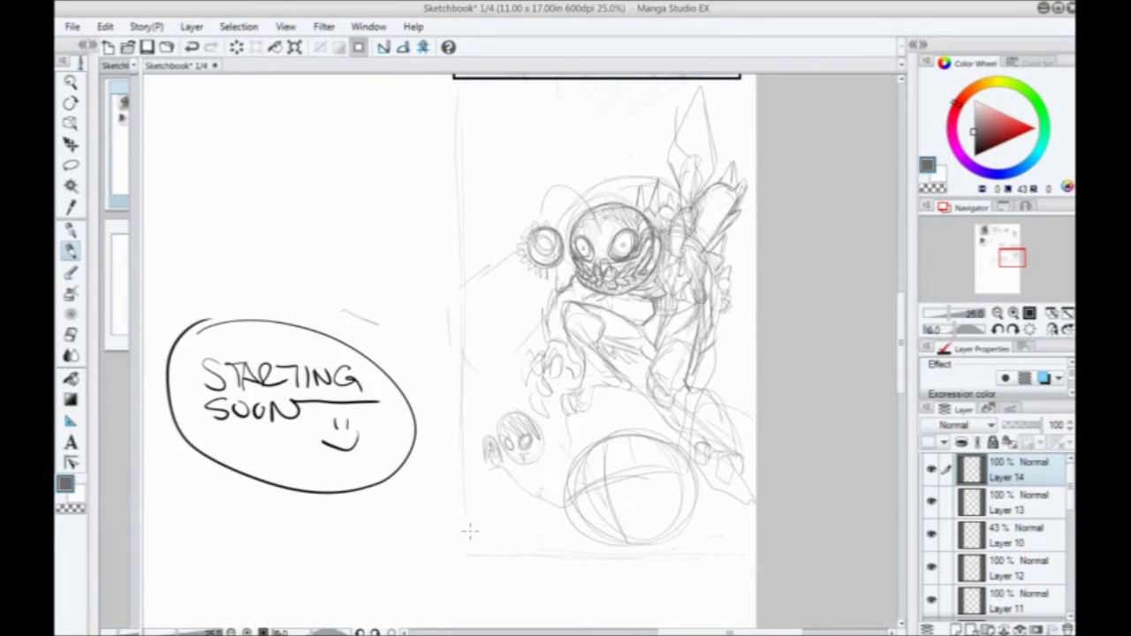
drag(469, 530, 468, 181)
mouse_move(737, 105)
mouse_down()
mouse_move(482, 109)
mouse_move(477, 541)
mouse_up()
mouse_move(476, 533)
mouse_down()
mouse_move(463, 106)
mouse_move(754, 120)
mouse_up()
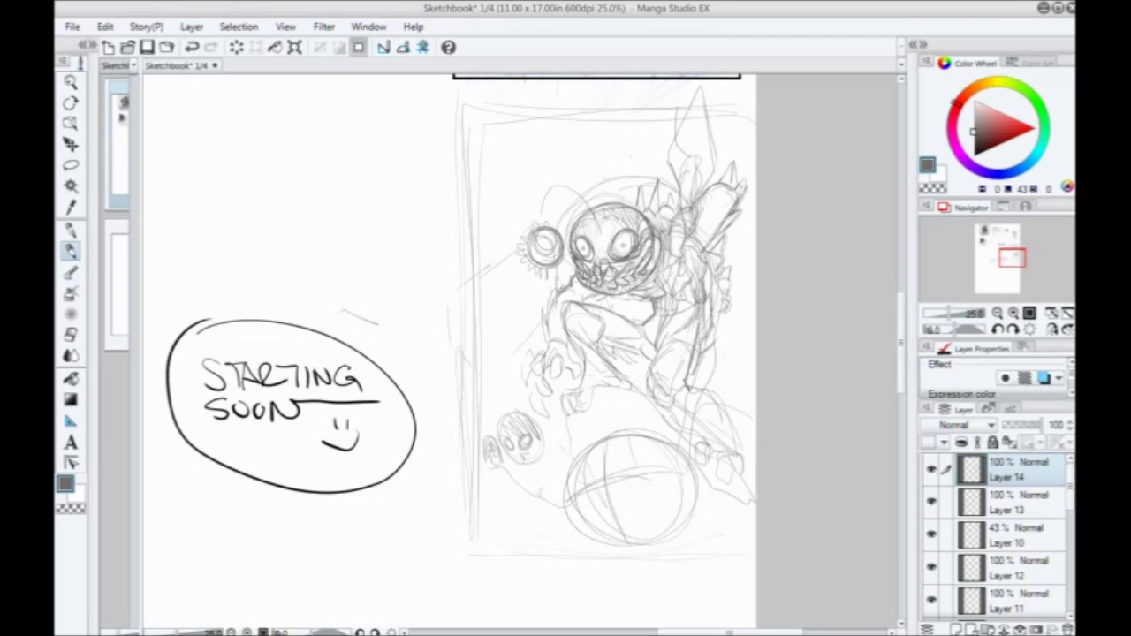
Step: Lasso the whole creature composition, rotate it counter-clockwise within the panel, and deselect it
click(71, 166)
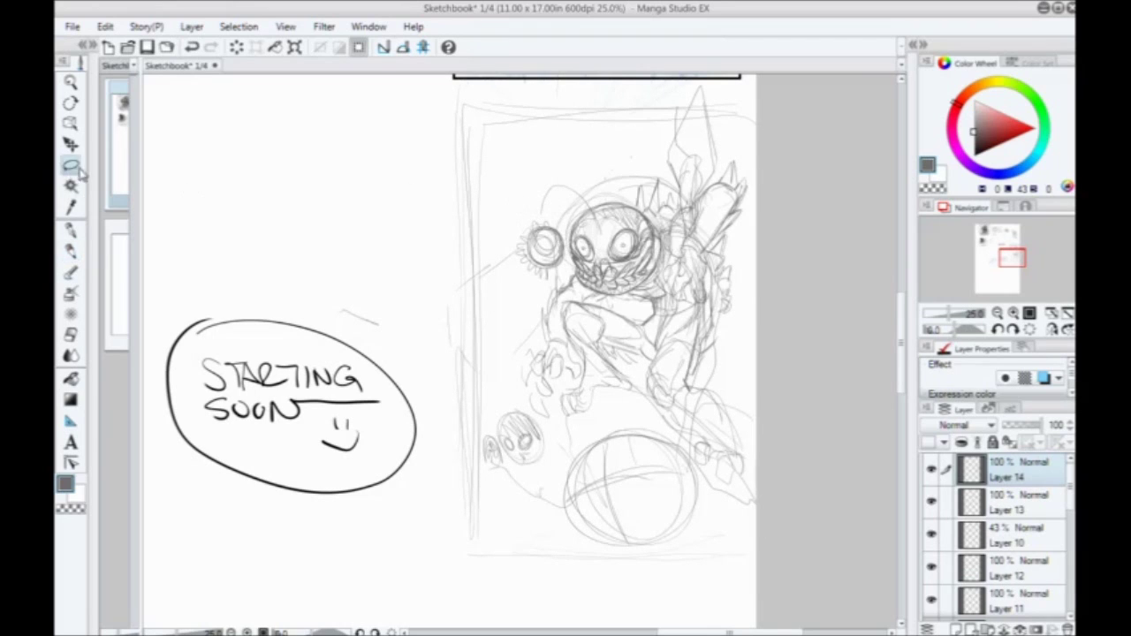
mouse_move(516, 166)
mouse_down()
mouse_move(590, 115)
mouse_move(786, 510)
mouse_move(485, 468)
mouse_move(507, 276)
mouse_up()
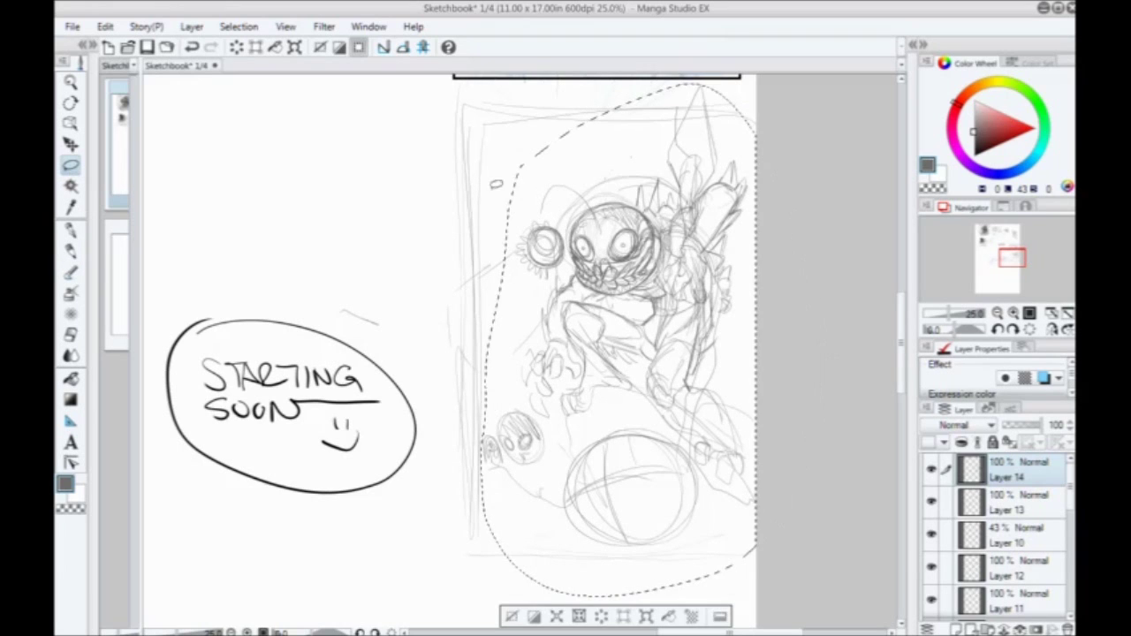
key(ctrl+t)
mouse_move(462, 354)
mouse_down()
mouse_move(456, 325)
mouse_move(488, 499)
mouse_up()
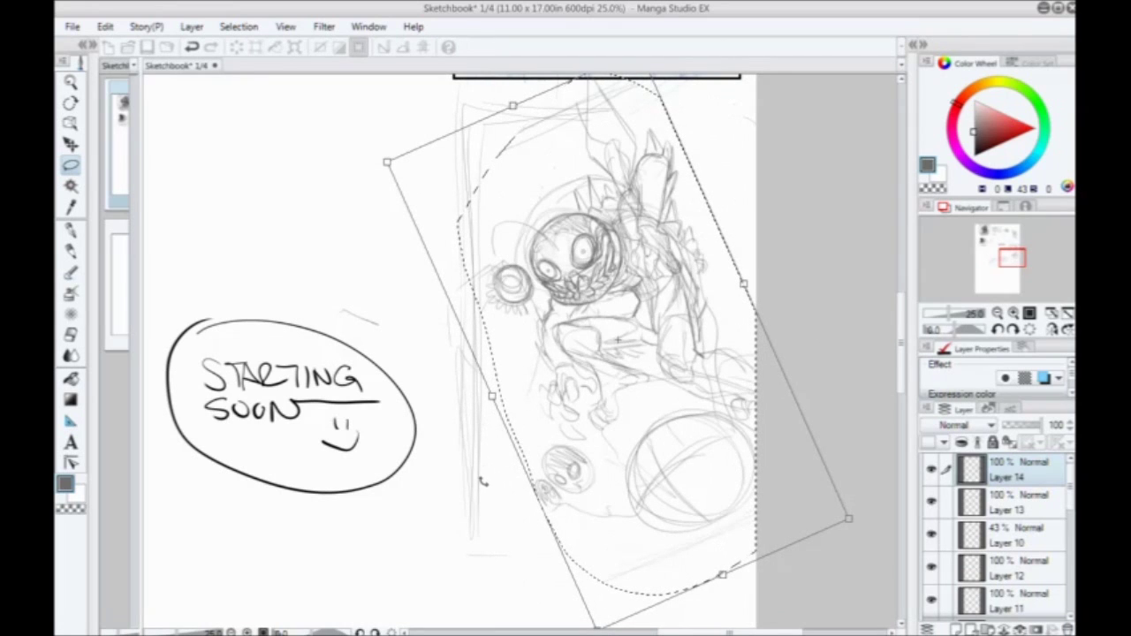
key(Return)
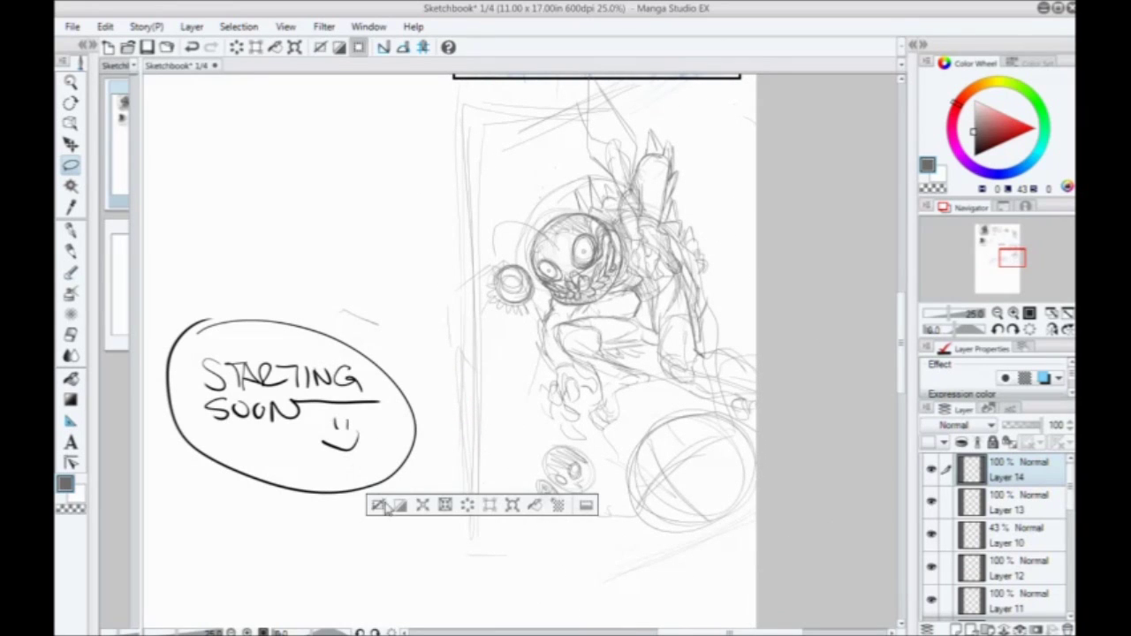
click(382, 504)
Step: Redraw the panel border around the tilted composition with repeated pencil lines along its edges
click(71, 250)
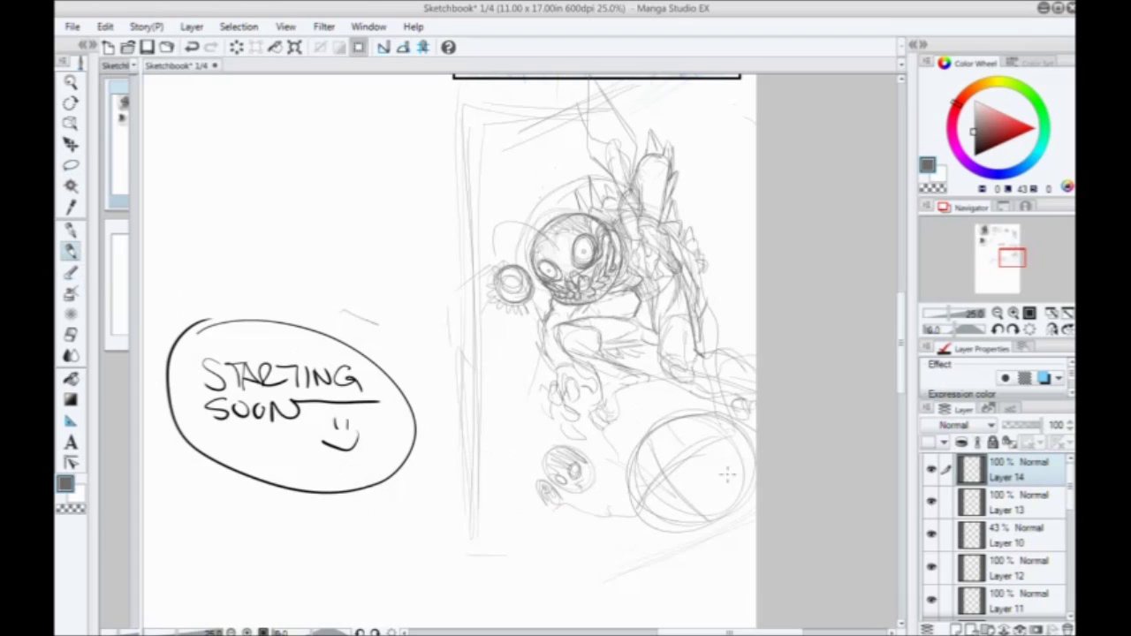
drag(640, 98, 484, 92)
mouse_move(724, 102)
mouse_down()
mouse_move(510, 116)
mouse_move(500, 530)
mouse_move(661, 518)
mouse_up()
drag(749, 531, 495, 511)
mouse_move(462, 98)
mouse_down()
mouse_move(537, 566)
mouse_move(466, 353)
mouse_move(696, 117)
mouse_up()
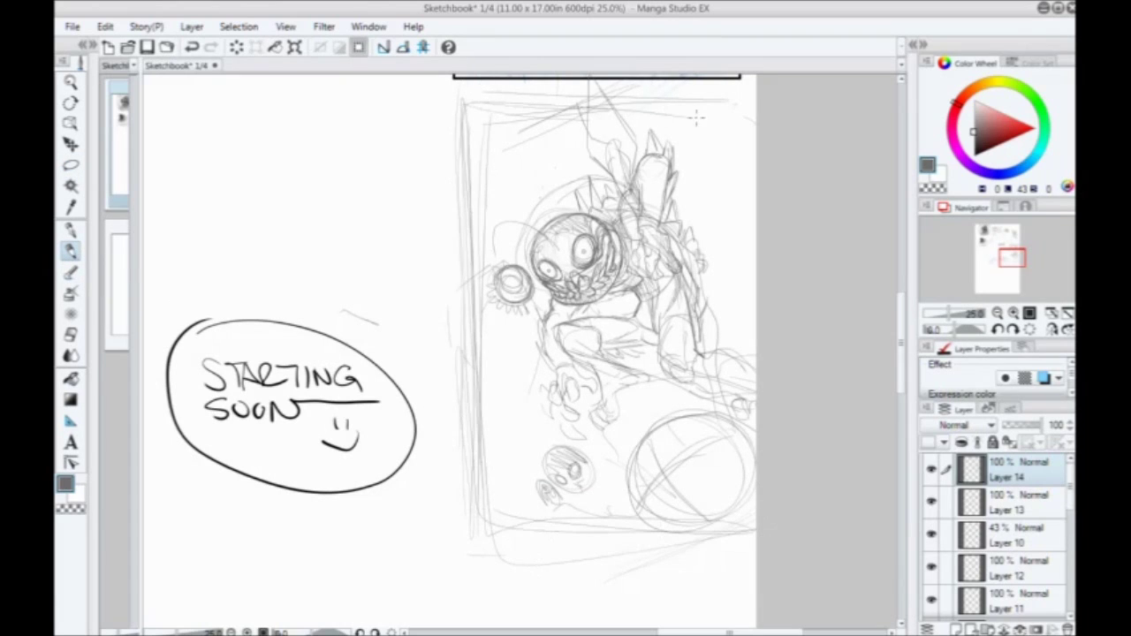
drag(468, 291, 474, 511)
drag(475, 146, 479, 355)
drag(483, 426, 494, 532)
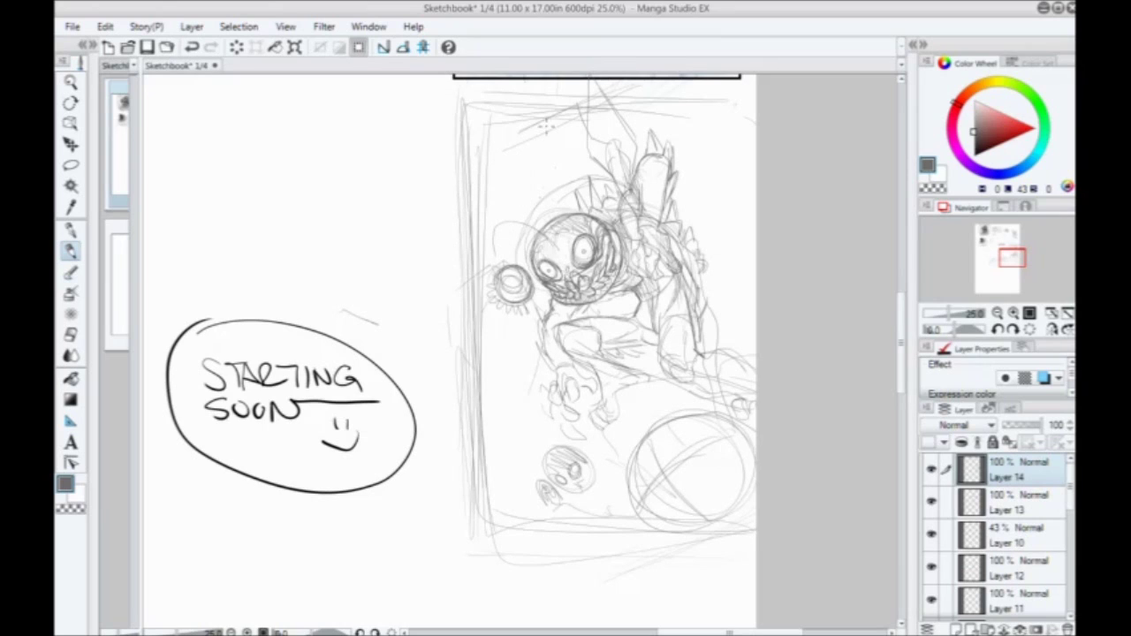
Step: Draw two vertical guide lines dividing the panel roughly into thirds
drag(579, 392, 580, 510)
drag(573, 335, 576, 505)
drag(682, 151, 683, 415)
drag(670, 256, 669, 355)
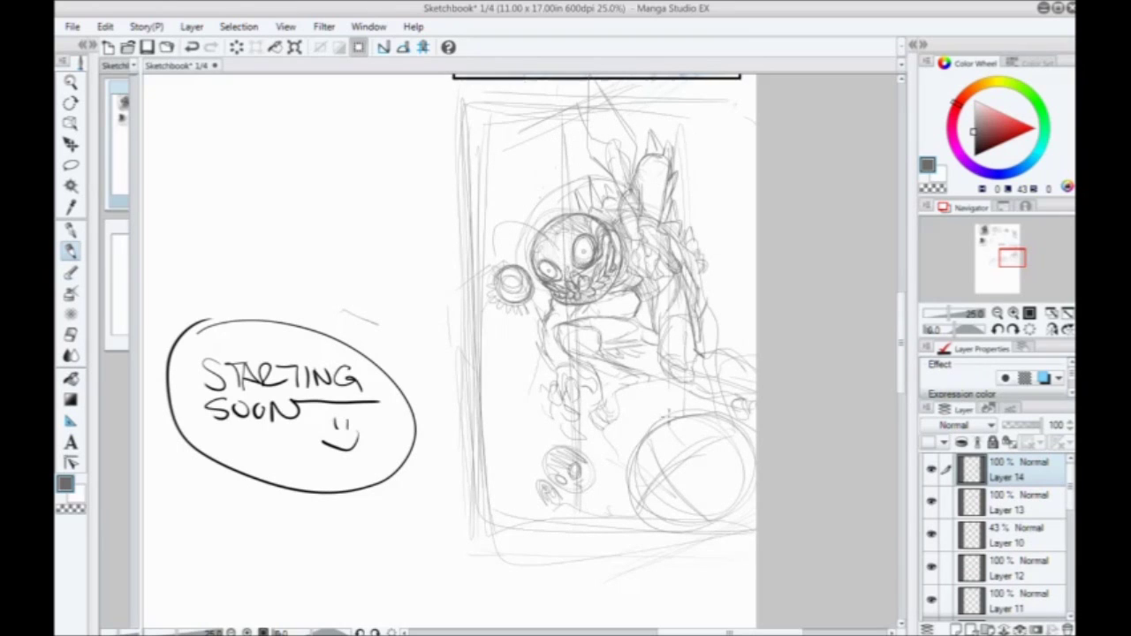
drag(682, 129, 682, 219)
drag(685, 278, 690, 397)
drag(671, 205, 677, 484)
Step: Draw two horizontal guide lines across the panel, one through the creature's head and one below its claws
drag(740, 242, 505, 246)
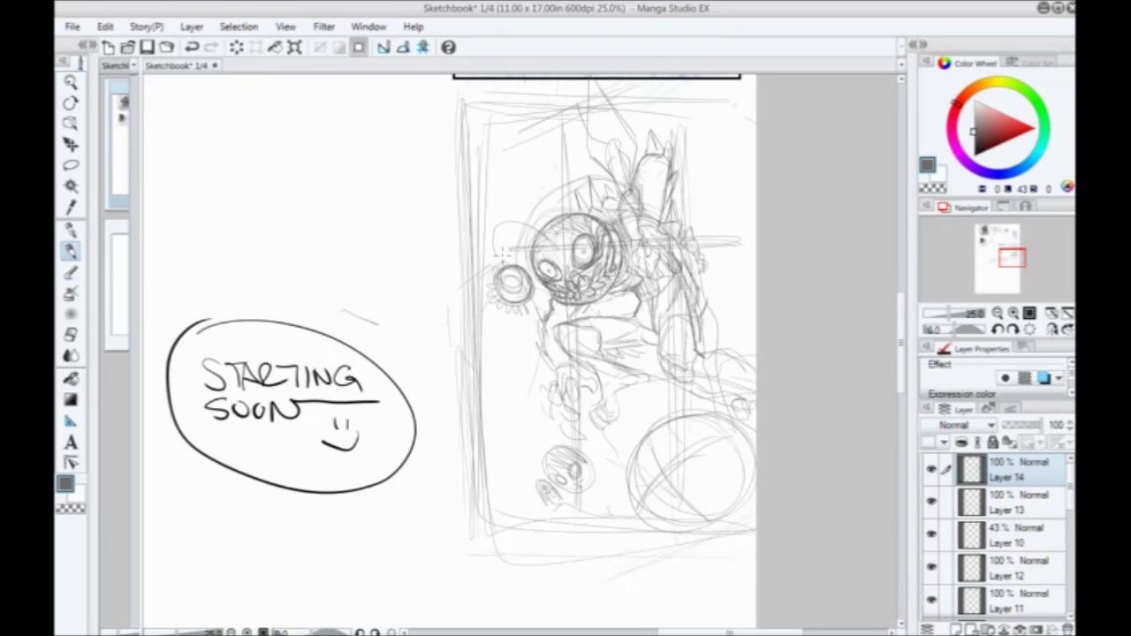
drag(740, 430, 505, 435)
drag(662, 417, 504, 420)
drag(742, 412, 495, 416)
drag(703, 424, 580, 436)
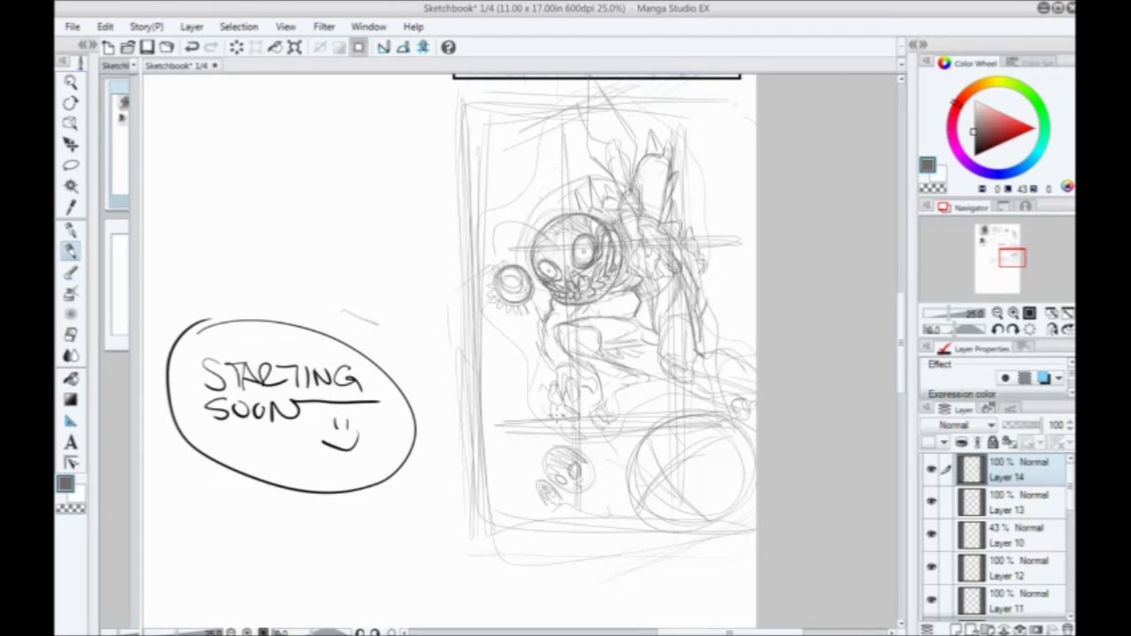
Step: Lasso only the creature, move it slightly up and left within the panel, and deselect it
key(m)
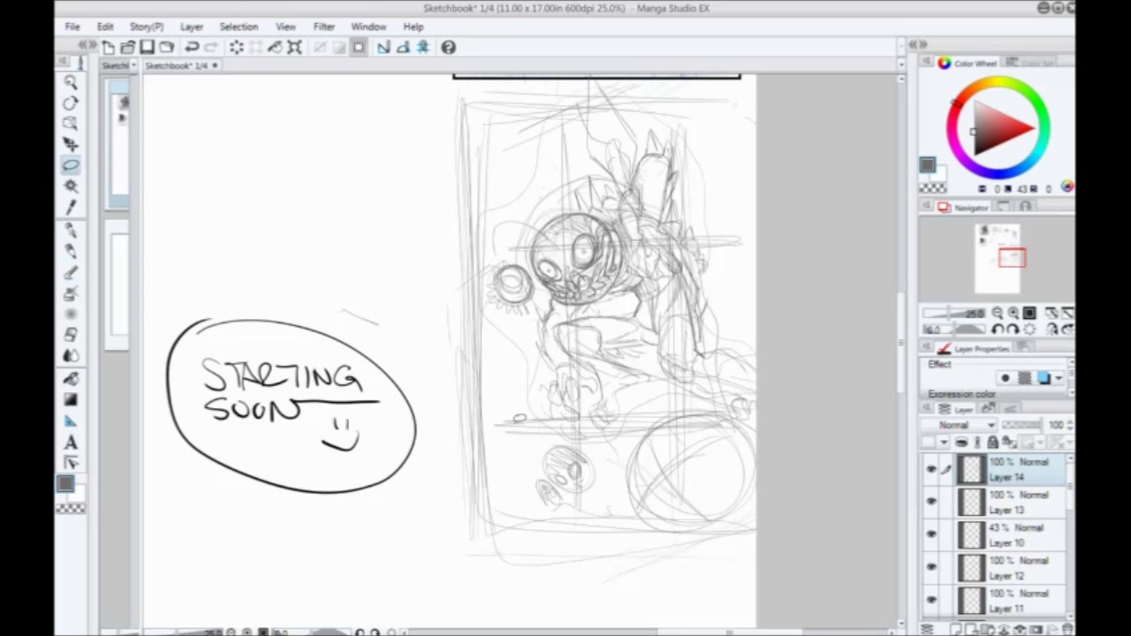
mouse_move(523, 419)
mouse_down()
mouse_move(487, 223)
mouse_move(609, 70)
mouse_move(760, 410)
mouse_move(539, 399)
mouse_up()
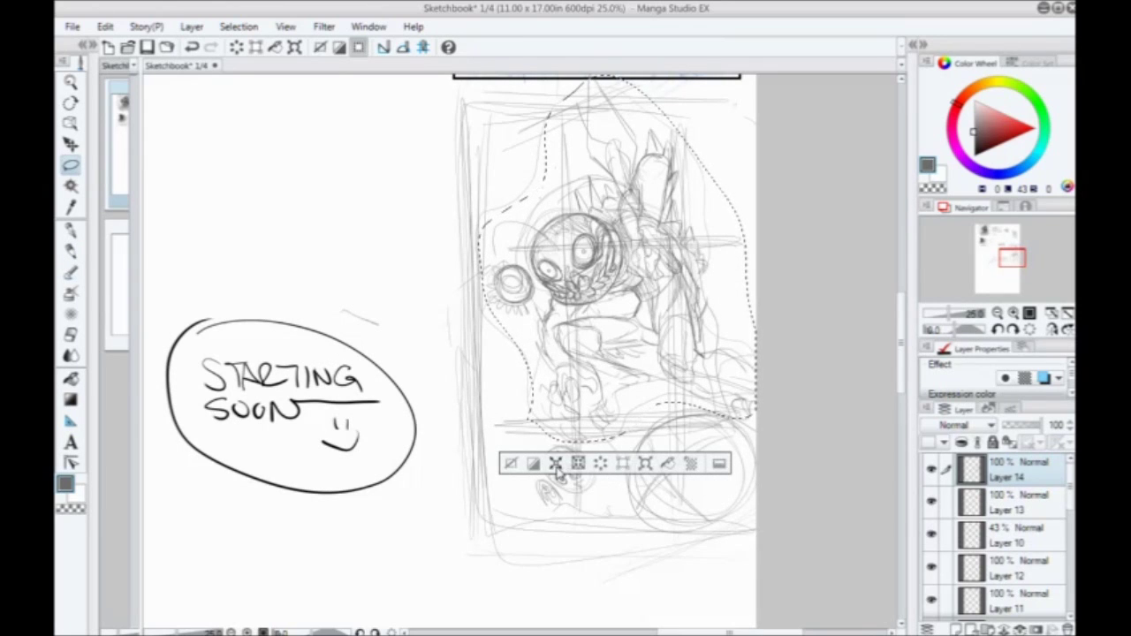
drag(557, 322, 551, 327)
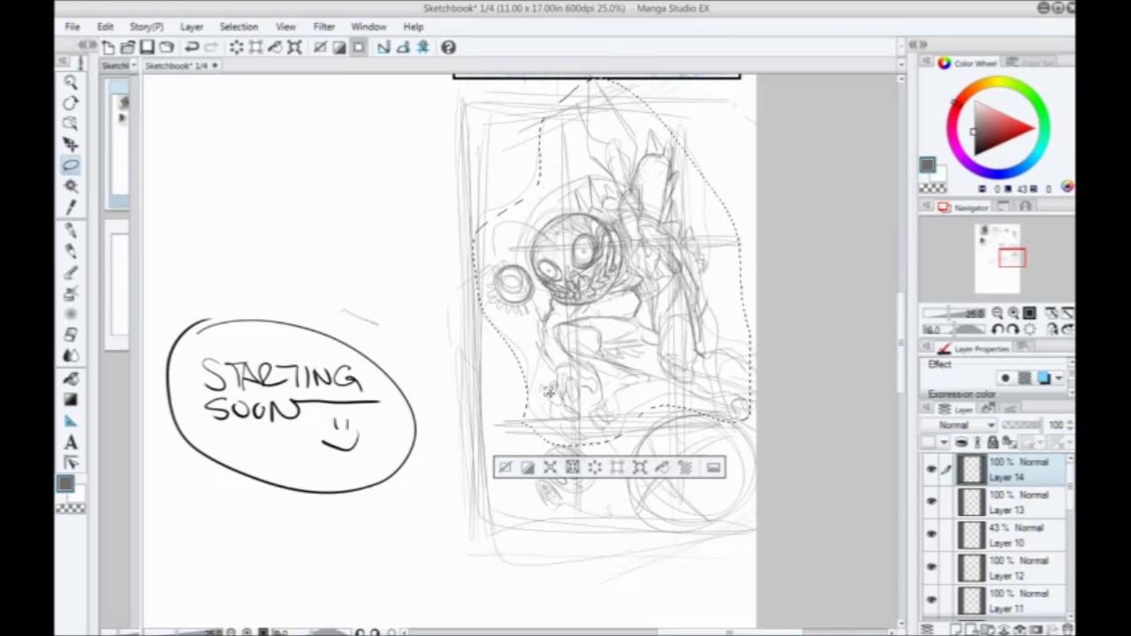
drag(554, 390, 548, 373)
click(506, 440)
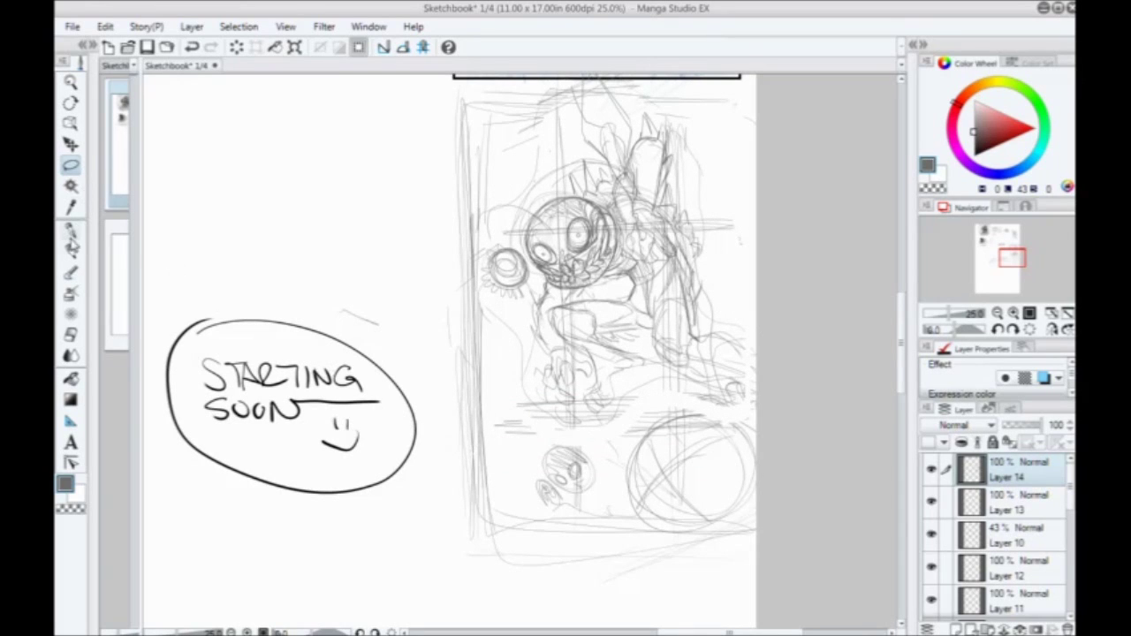
Step: Sketch the ground contour beneath the creature and a tall rounded form along the panel's lower left edge
click(71, 250)
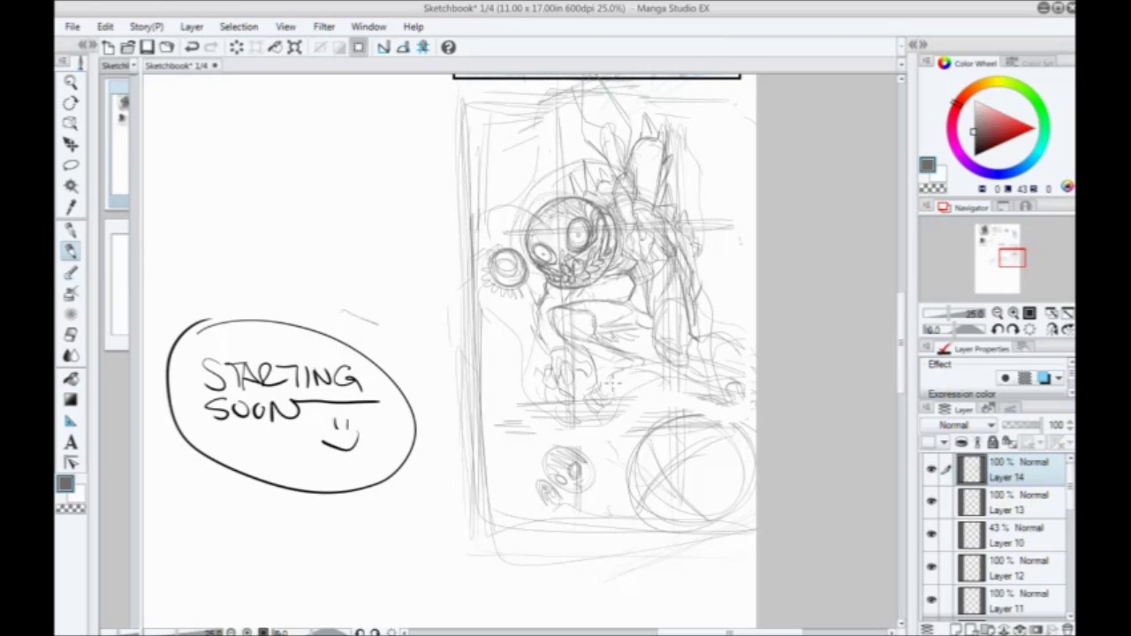
drag(778, 412, 678, 377)
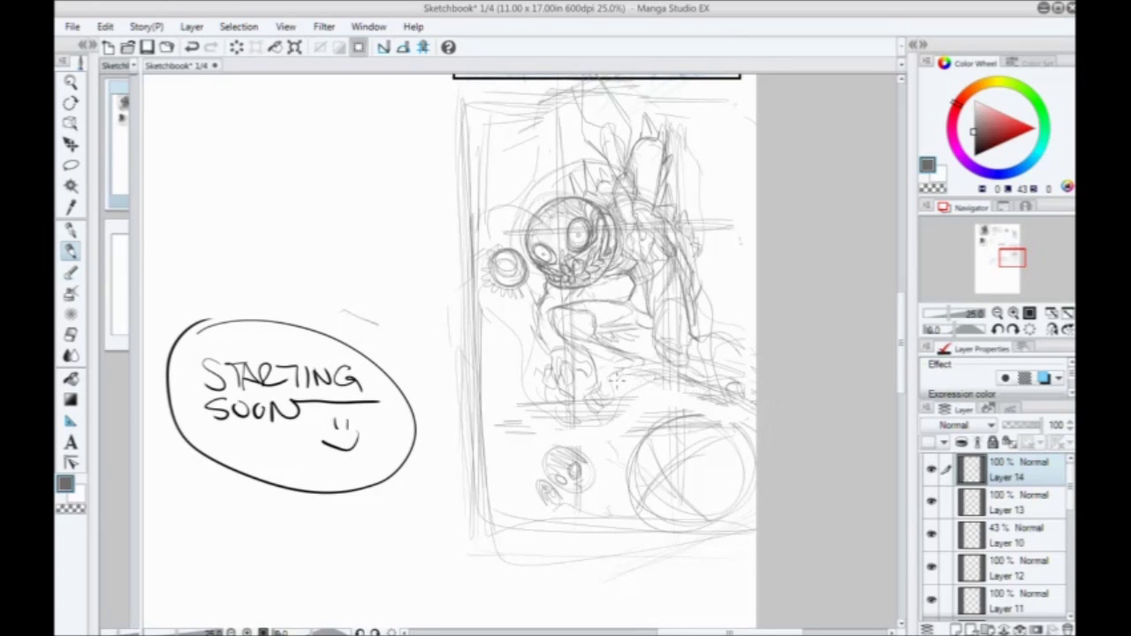
drag(605, 431, 599, 515)
mouse_move(508, 361)
mouse_down()
mouse_move(502, 495)
mouse_move(484, 410)
mouse_up()
drag(507, 341, 491, 465)
Step: Rough in sweeping curved background shapes across the upper part of the panel, on both sides of the creature
drag(477, 251, 483, 168)
drag(492, 96, 527, 196)
drag(735, 134, 679, 173)
mouse_move(681, 92)
mouse_down()
mouse_move(674, 151)
mouse_move(634, 128)
mouse_up()
mouse_move(637, 168)
mouse_down()
mouse_move(732, 152)
mouse_move(751, 230)
mouse_up()
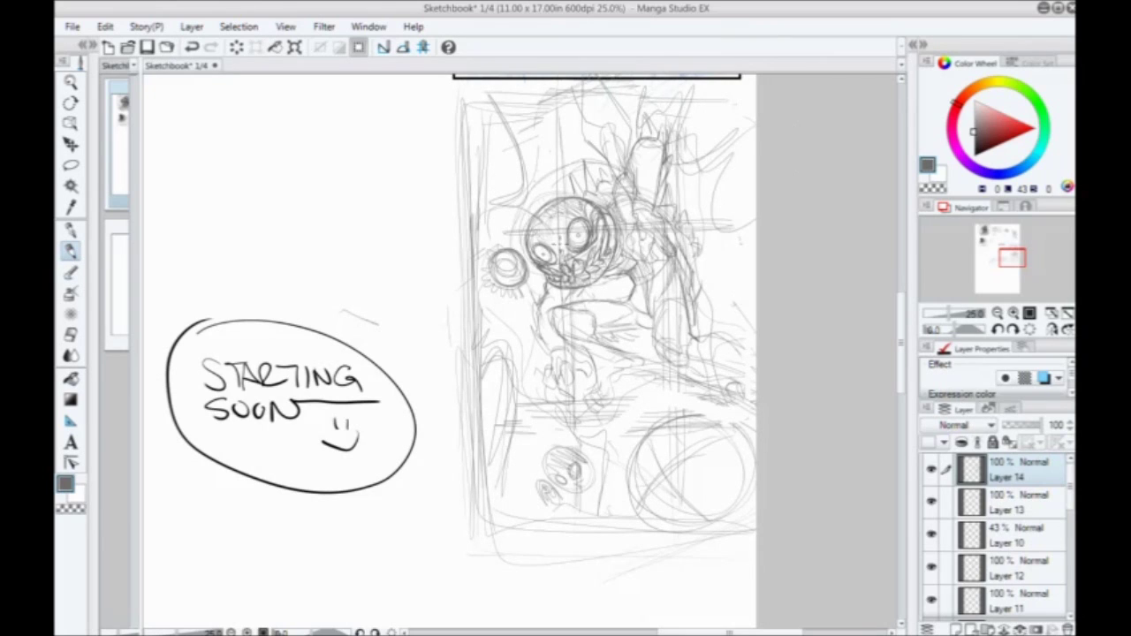
Step: Reinforce the curved shapes in the panel's upper left corner and add small ovals around the little round head
drag(461, 185, 517, 210)
drag(483, 91, 518, 207)
drag(532, 179, 523, 208)
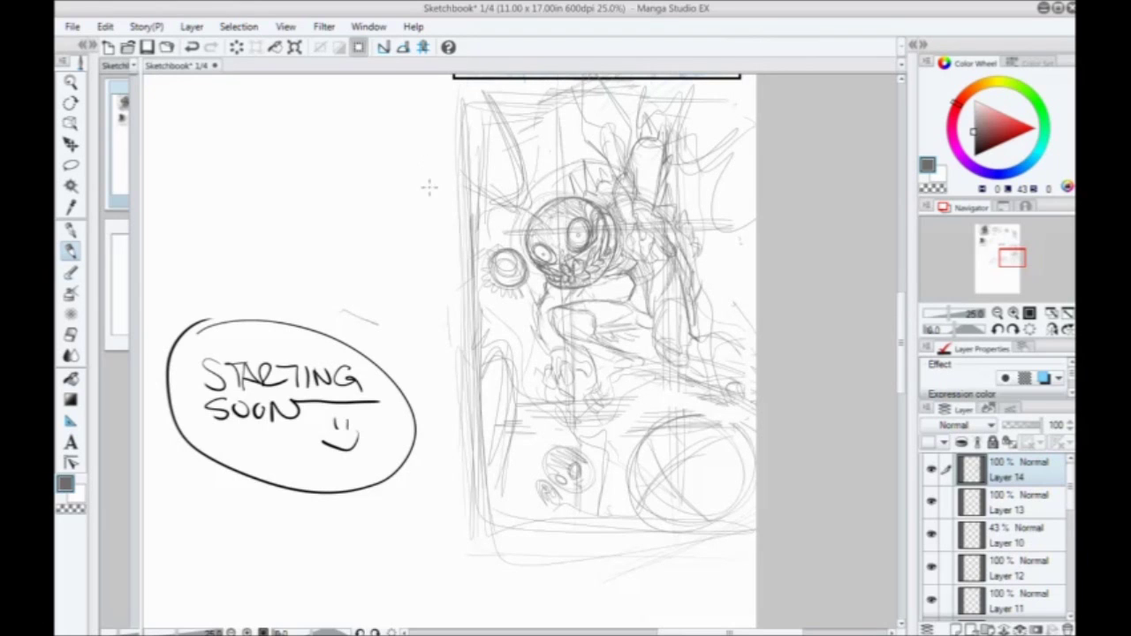
mouse_move(602, 466)
mouse_down()
mouse_move(562, 460)
mouse_move(519, 491)
mouse_up()
drag(526, 451, 535, 430)
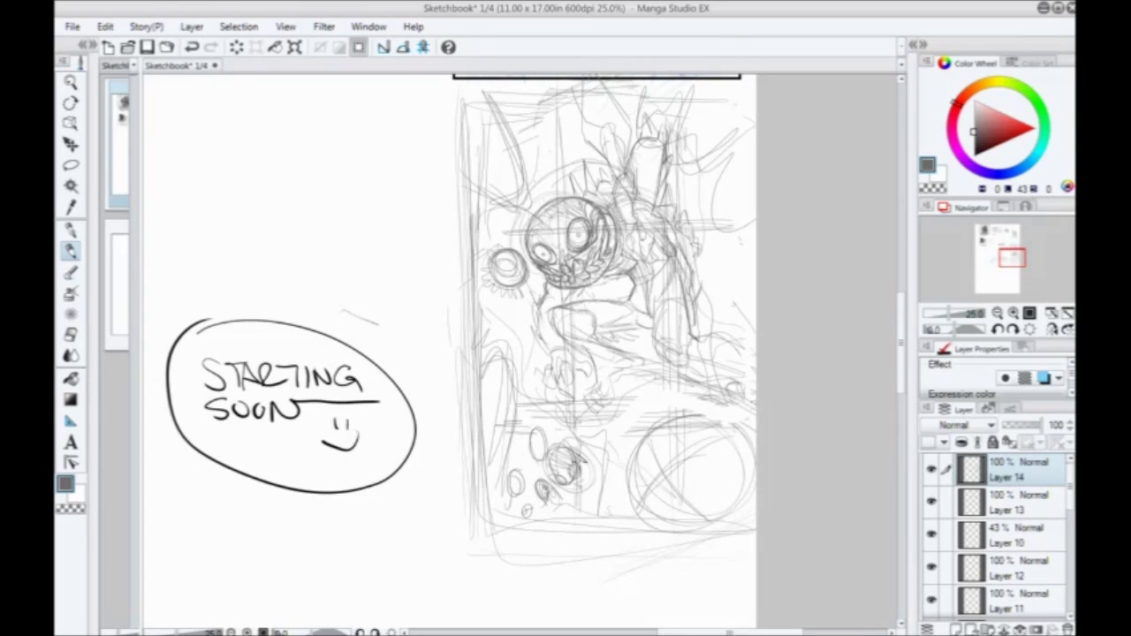
Step: Try adding large concentric arcs around the lower right sphere, and undo them
mouse_move(722, 401)
mouse_down()
mouse_move(636, 477)
mouse_move(742, 353)
mouse_move(632, 521)
mouse_move(753, 316)
mouse_up()
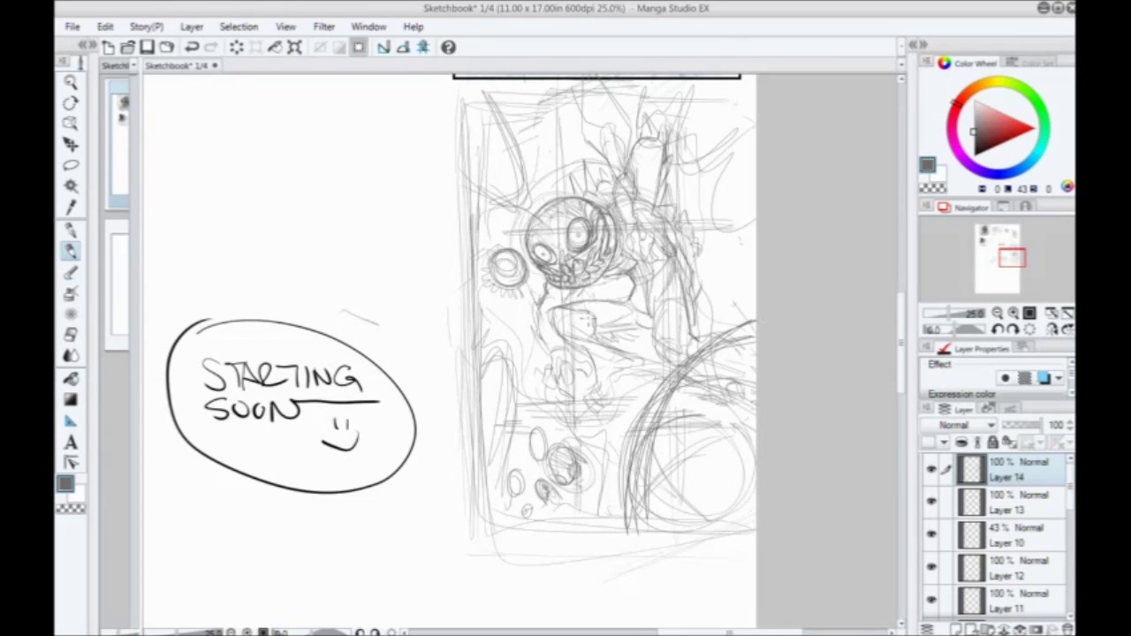
mouse_move(717, 412)
mouse_down()
mouse_move(700, 481)
mouse_move(733, 420)
mouse_move(670, 442)
mouse_move(663, 471)
mouse_move(746, 414)
mouse_up()
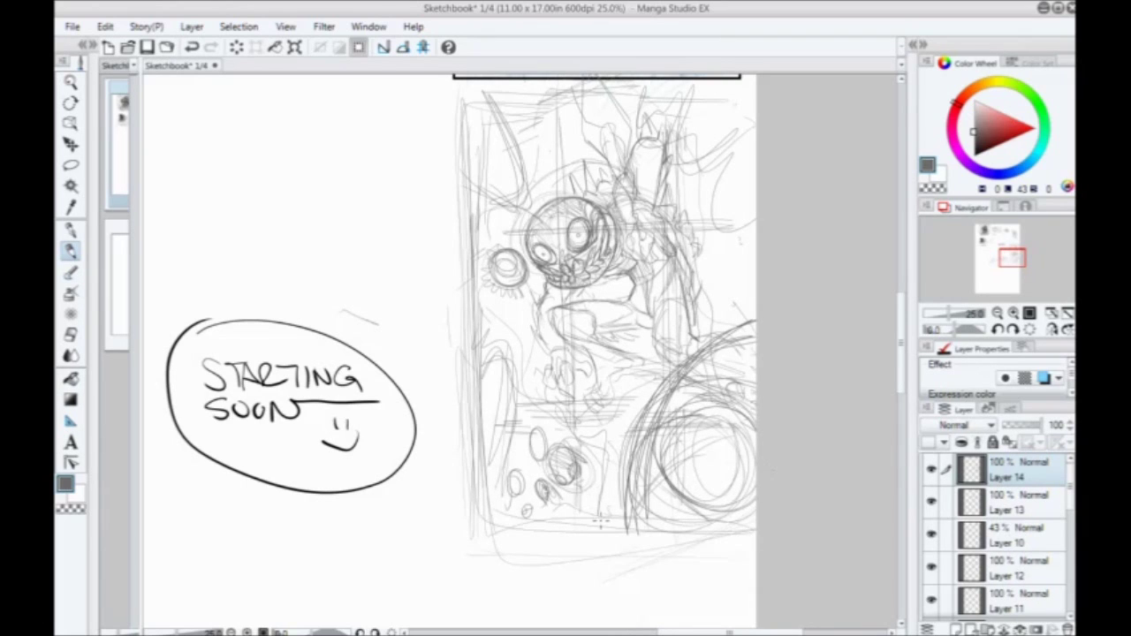
key(ctrl+z)
key(ctrl+z)
key(ctrl+z)
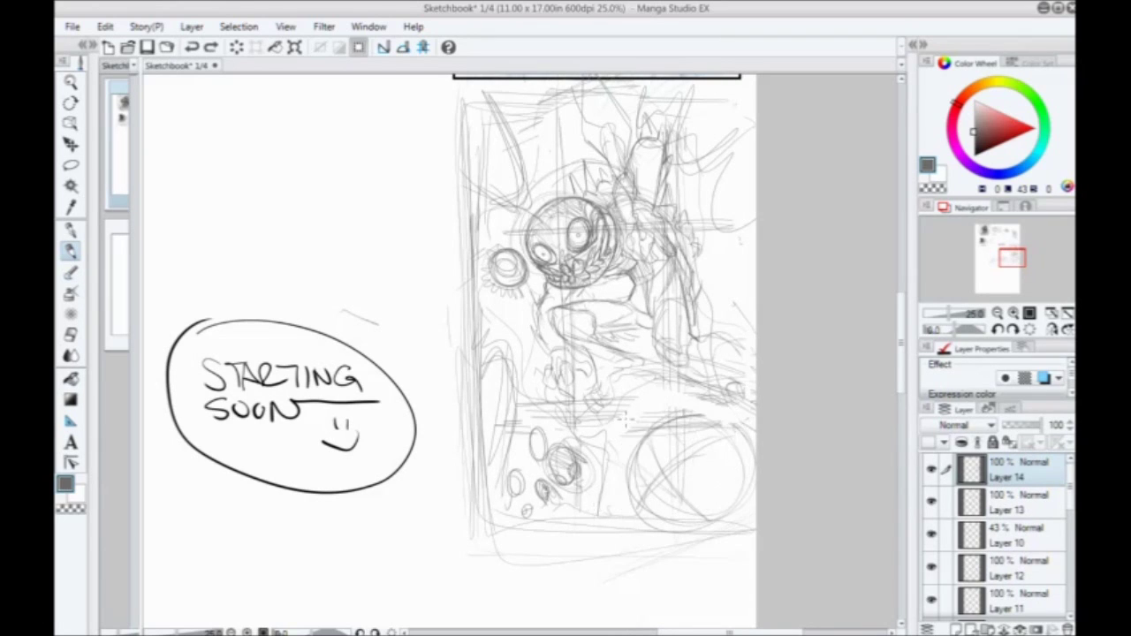
Step: Sketch angular, jagged shards over and beside the lower right sphere, plus short strokes near the panel's right edge
drag(740, 447, 655, 523)
drag(633, 434, 628, 519)
mouse_move(665, 408)
mouse_down()
mouse_move(739, 523)
mouse_move(743, 510)
mouse_up()
drag(703, 426, 654, 386)
mouse_move(661, 406)
mouse_down()
mouse_move(667, 444)
mouse_move(685, 454)
mouse_move(617, 504)
mouse_up()
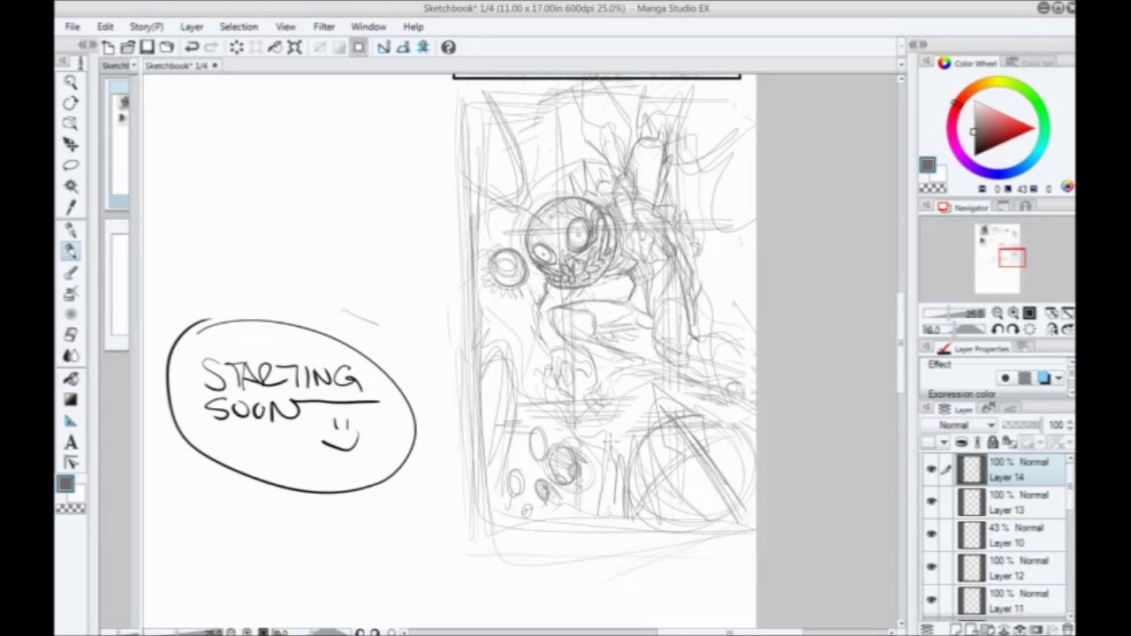
drag(626, 398, 613, 488)
mouse_move(627, 421)
mouse_down()
mouse_move(629, 500)
mouse_move(658, 544)
mouse_up()
drag(739, 300, 755, 332)
drag(726, 268, 755, 308)
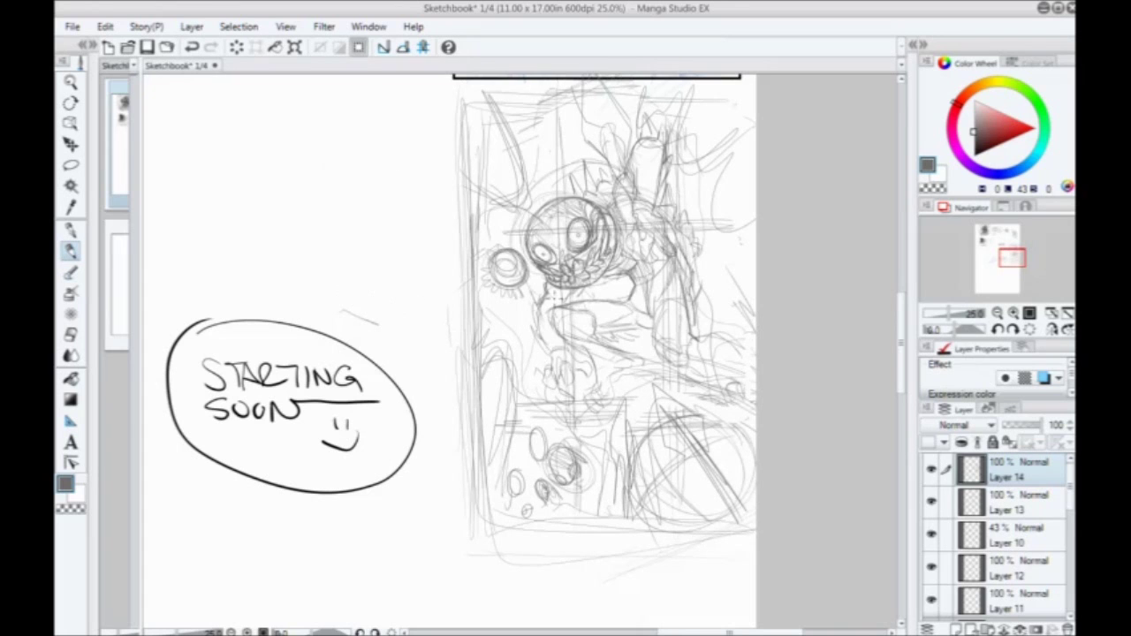
Step: Lighten the rough sketch lines on the creature's raised arm, shoulder and lower body with soft erasing
scroll(397, 318, up, 1)
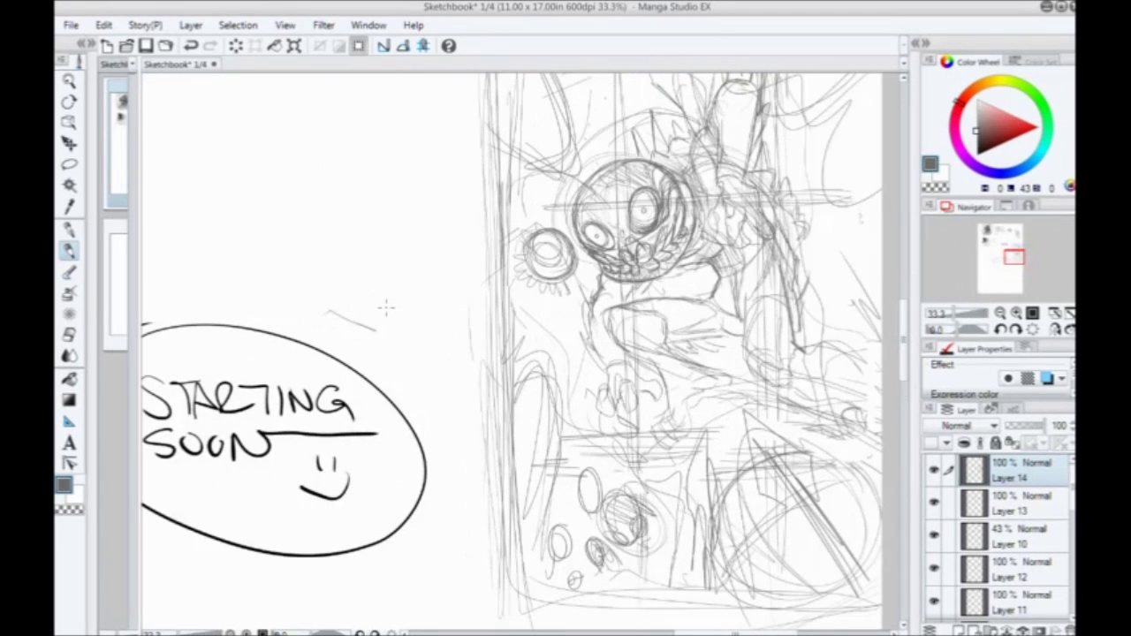
drag(636, 344, 512, 393)
scroll(394, 264, up, 1)
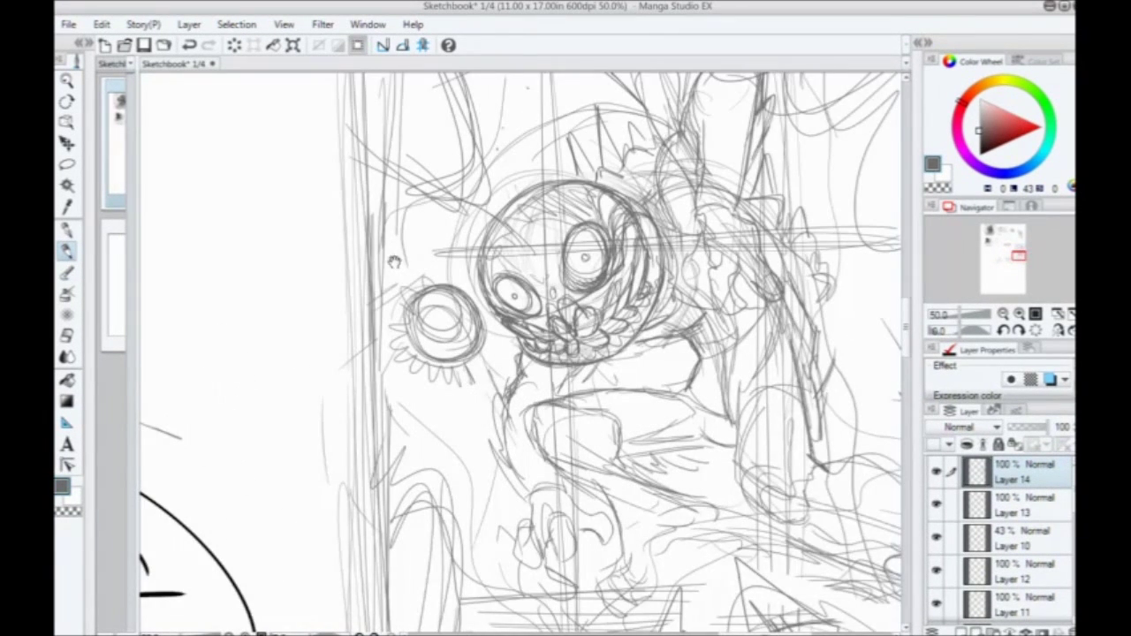
drag(394, 262, 275, 201)
drag(493, 369, 482, 496)
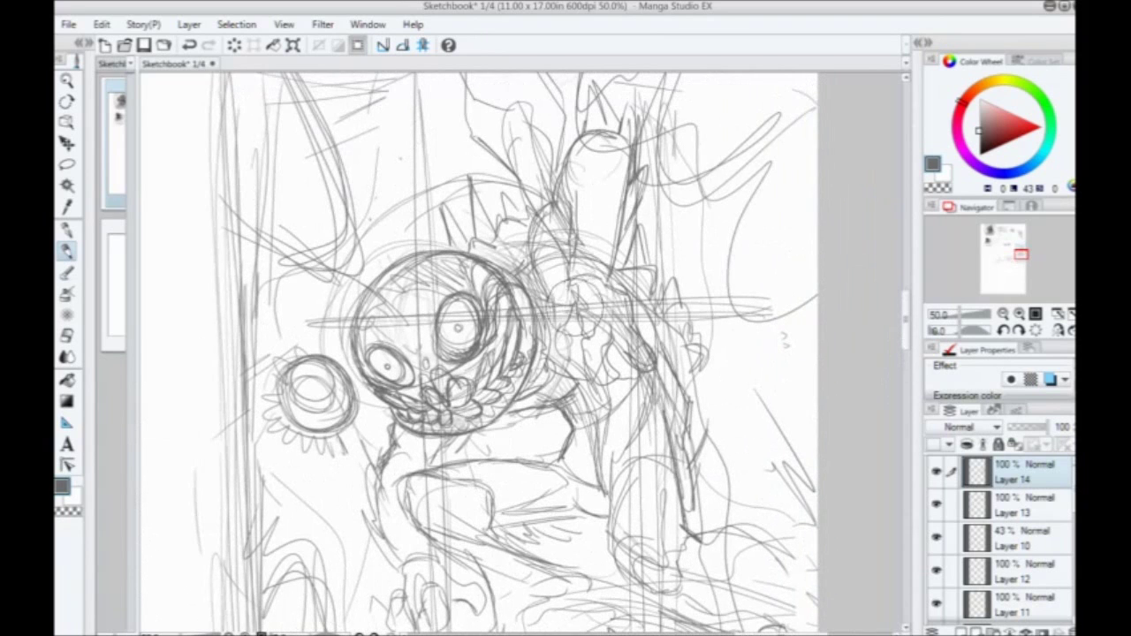
drag(574, 265, 576, 331)
drag(609, 230, 680, 468)
drag(590, 405, 597, 262)
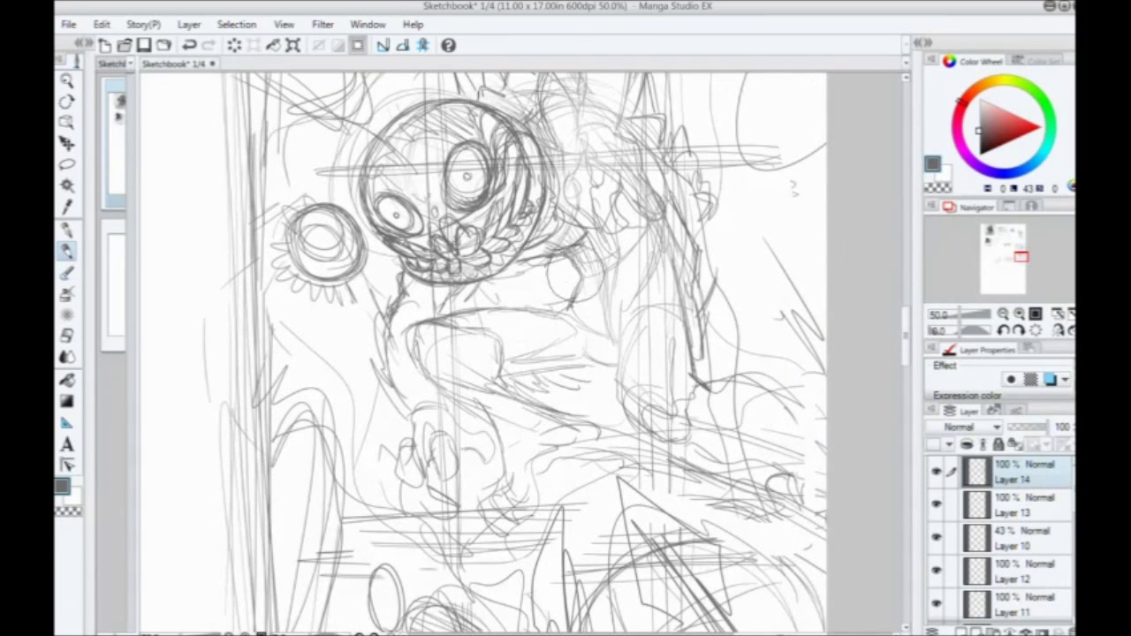
drag(441, 432, 441, 265)
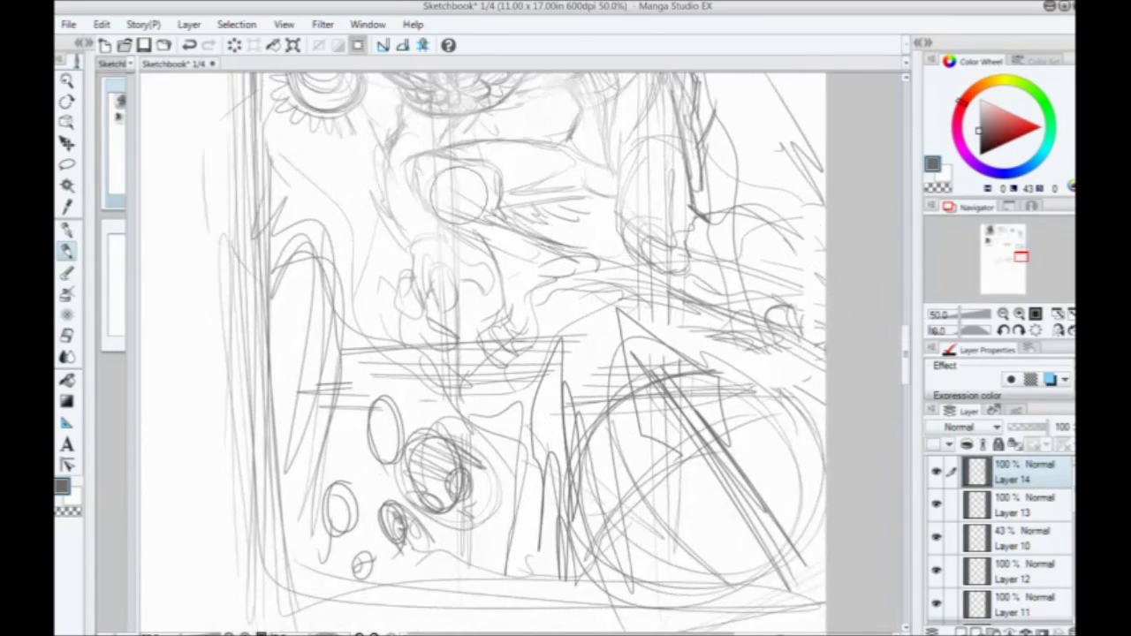
drag(456, 535, 393, 554)
Step: Fade the rough lines of the creature's face, head and surrounding panel, and save the sketchbook file
drag(324, 159, 374, 411)
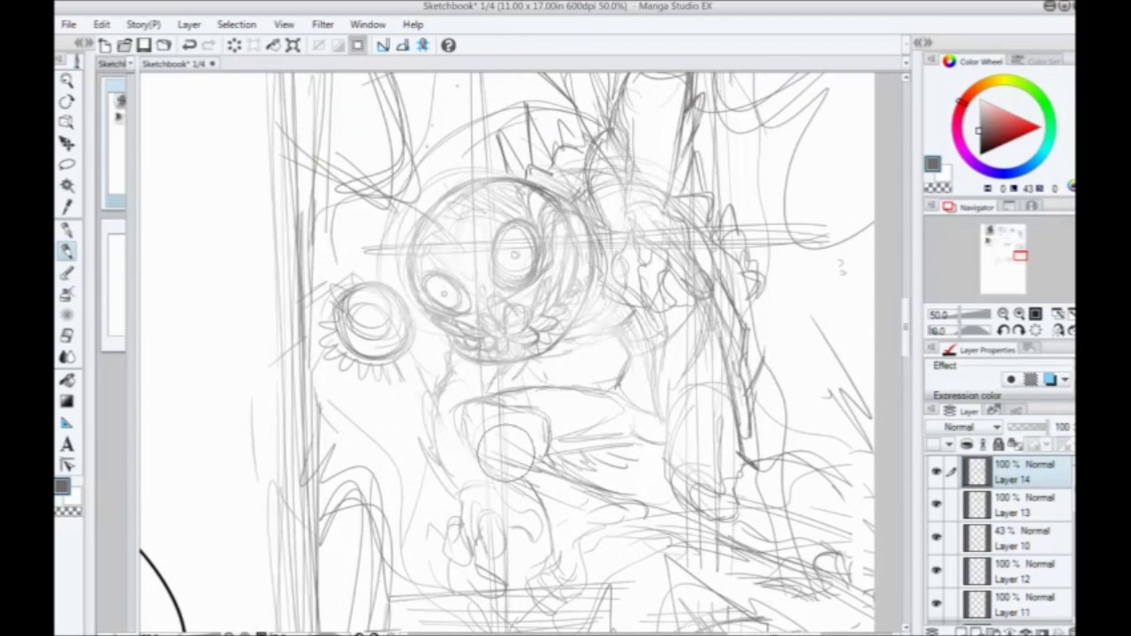
drag(506, 453, 539, 265)
mouse_move(598, 124)
mouse_down()
mouse_move(560, 283)
mouse_move(697, 426)
mouse_move(530, 297)
mouse_move(324, 277)
mouse_move(318, 338)
mouse_up()
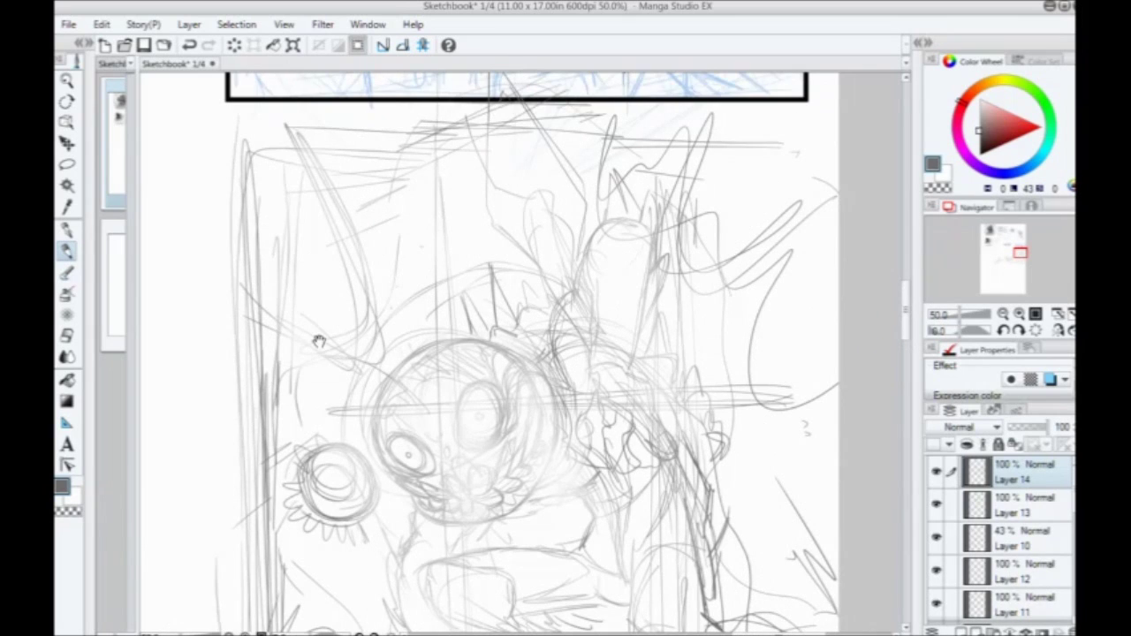
drag(512, 423, 521, 350)
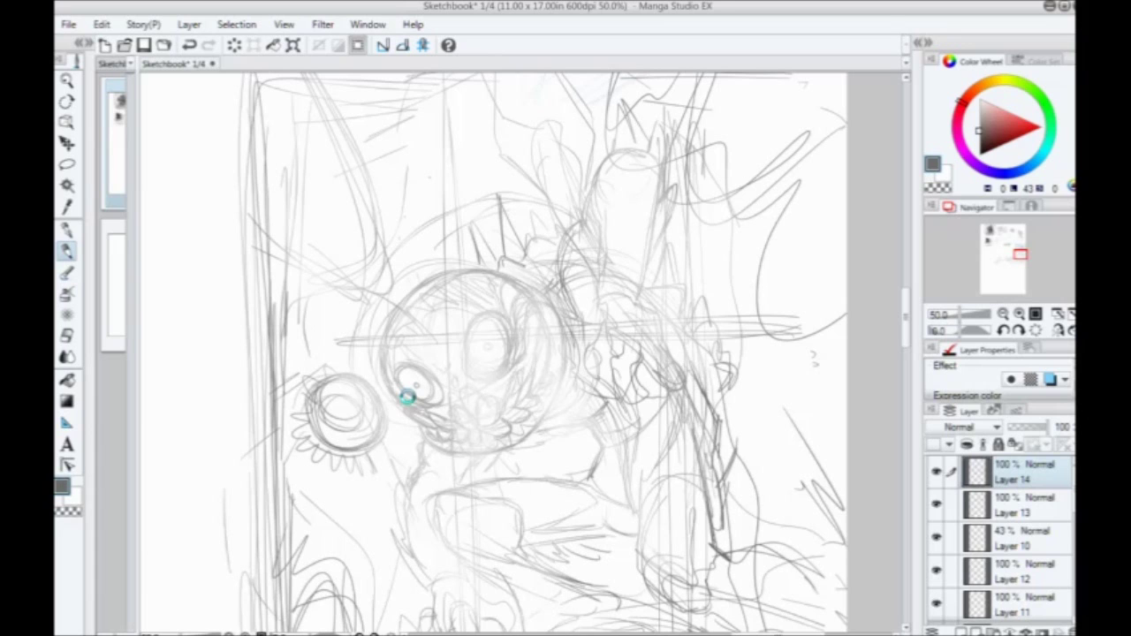
key(ctrl+s)
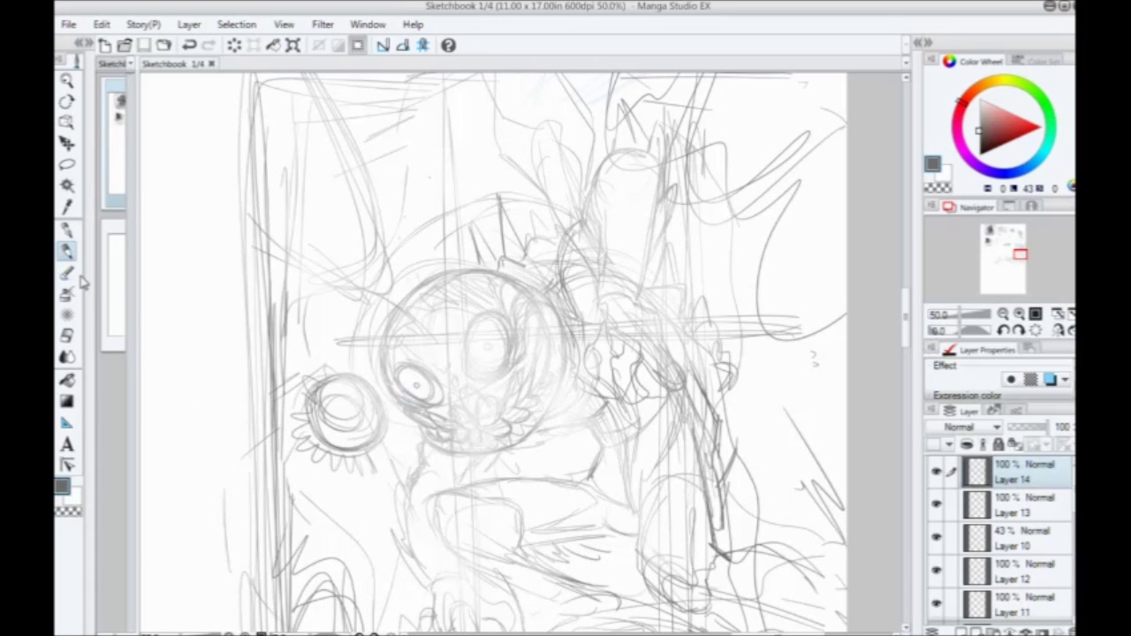
Step: Redraw the side of the creature's head beside the larger eye and its tapered jaw with darker lines
drag(382, 369, 376, 281)
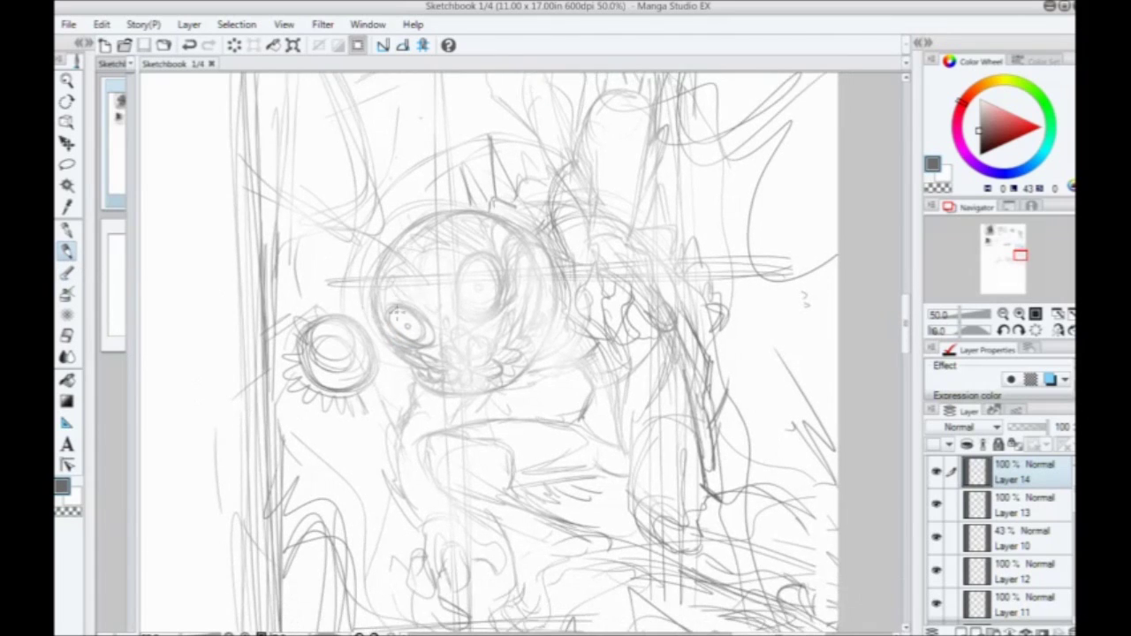
scroll(200, 181, up, 1)
drag(202, 179, 175, 144)
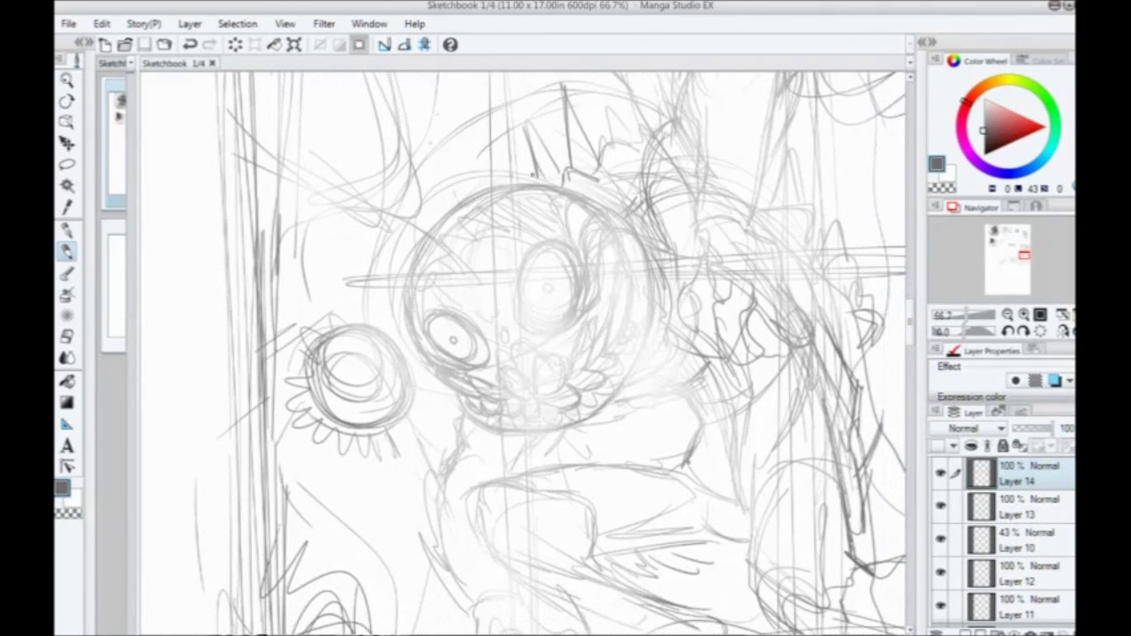
drag(598, 283, 589, 300)
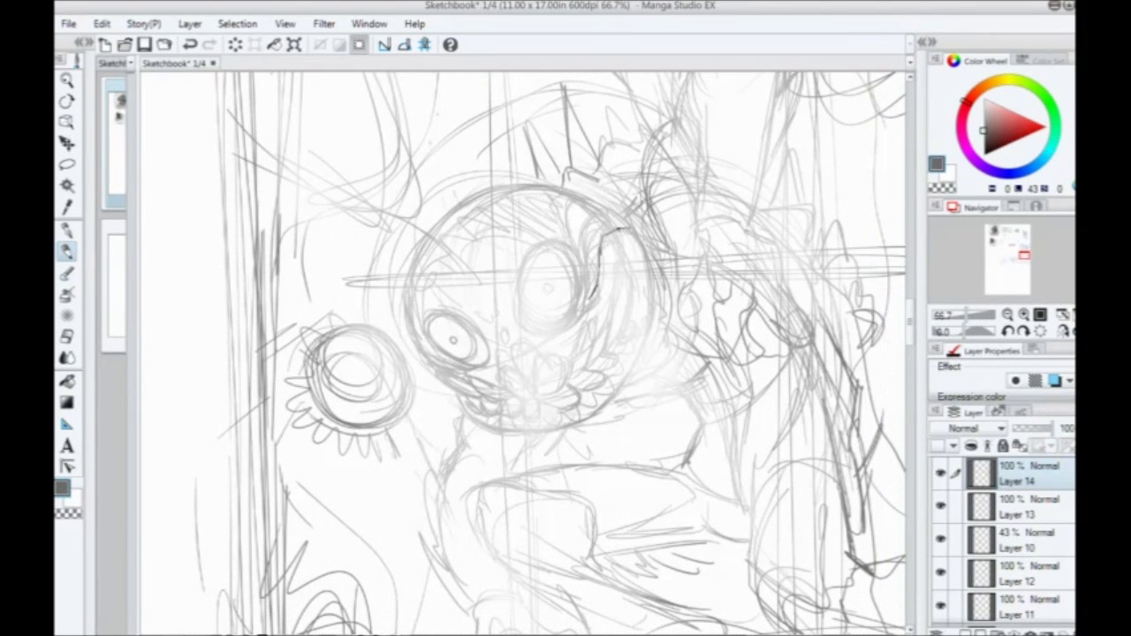
mouse_move(625, 228)
mouse_down()
mouse_move(654, 271)
mouse_move(623, 394)
mouse_move(598, 432)
mouse_move(500, 429)
mouse_move(583, 446)
mouse_move(605, 426)
mouse_move(562, 443)
mouse_move(449, 400)
mouse_move(473, 413)
mouse_up()
drag(433, 380, 479, 421)
drag(386, 368, 375, 459)
Step: Darken the rounded skull contour over the top and side of the creature's head
mouse_move(404, 415)
mouse_down()
mouse_move(409, 348)
mouse_move(587, 283)
mouse_move(601, 318)
mouse_up()
drag(517, 277, 609, 316)
drag(516, 279, 461, 277)
drag(419, 332, 513, 276)
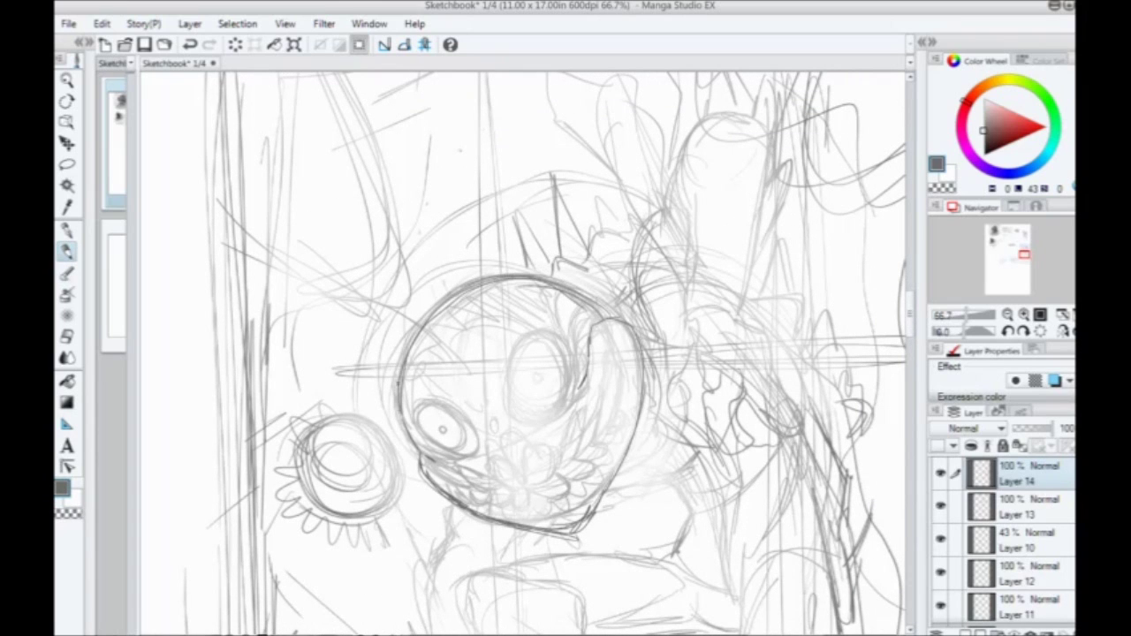
mouse_move(400, 356)
mouse_down()
mouse_move(412, 449)
mouse_move(567, 276)
mouse_up()
mouse_move(446, 358)
mouse_down()
mouse_move(373, 289)
mouse_move(393, 235)
mouse_up()
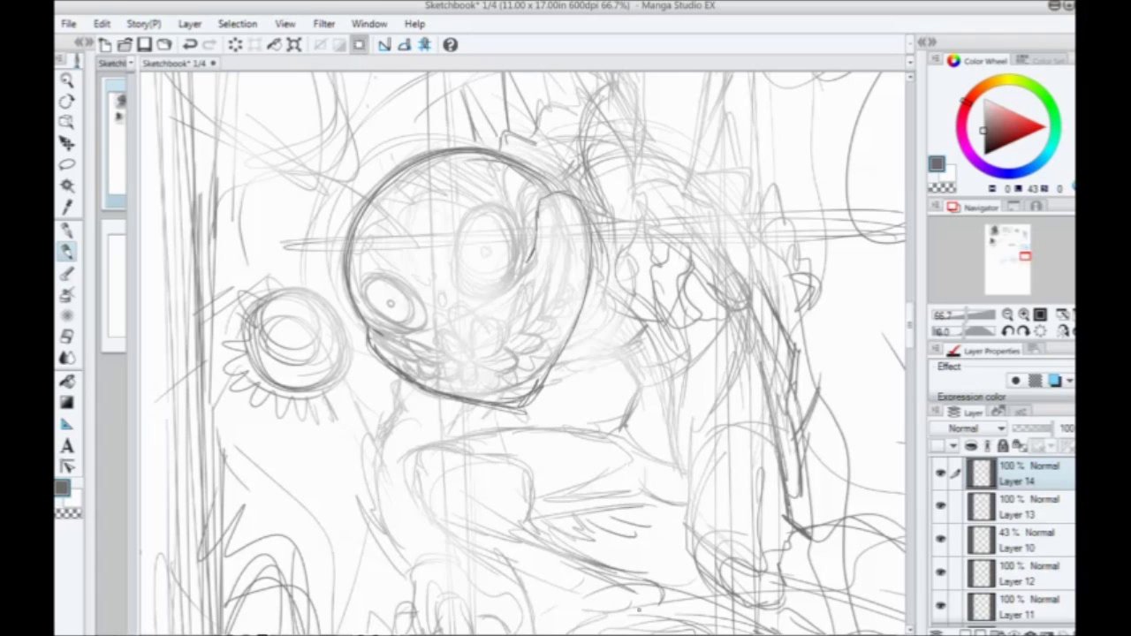
mouse_move(403, 414)
mouse_down()
mouse_move(413, 455)
mouse_move(328, 345)
mouse_up()
drag(331, 429, 328, 371)
drag(382, 323, 403, 431)
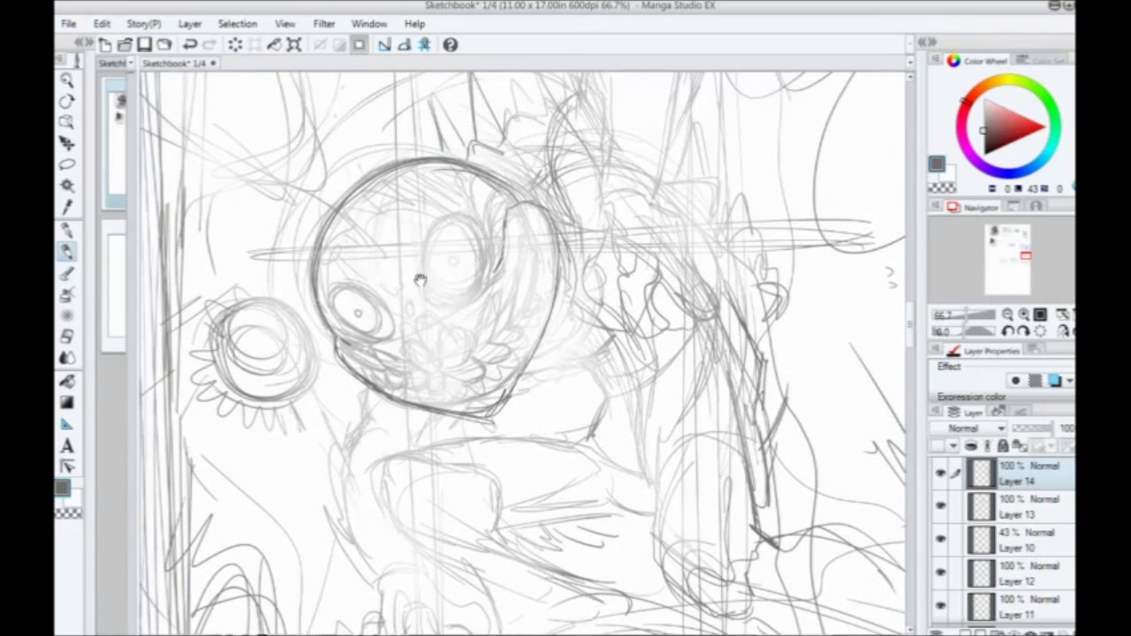
drag(415, 273, 423, 312)
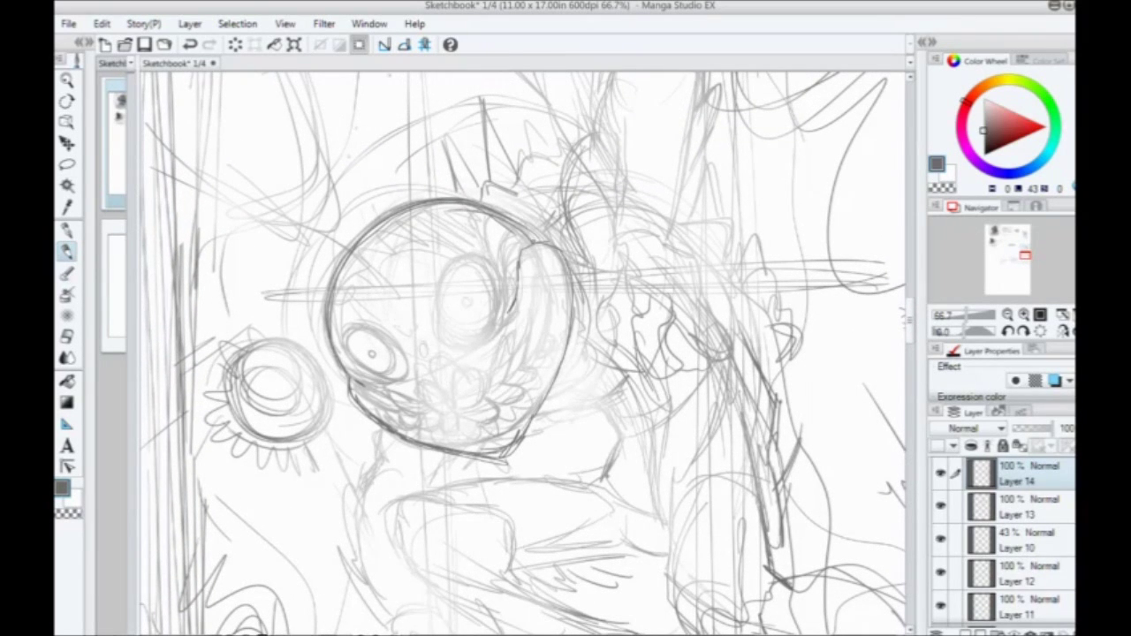
Step: Redraw both eyes as bold tilted ovals with inner lid curves and small round pupils
mouse_move(495, 274)
mouse_down()
mouse_move(455, 362)
mouse_move(442, 292)
mouse_move(460, 364)
mouse_move(438, 342)
mouse_move(502, 318)
mouse_move(486, 358)
mouse_up()
mouse_move(366, 323)
mouse_down()
mouse_move(362, 380)
mouse_move(353, 348)
mouse_move(406, 371)
mouse_move(389, 393)
mouse_up()
mouse_move(343, 344)
mouse_down()
mouse_move(417, 361)
mouse_move(414, 390)
mouse_up()
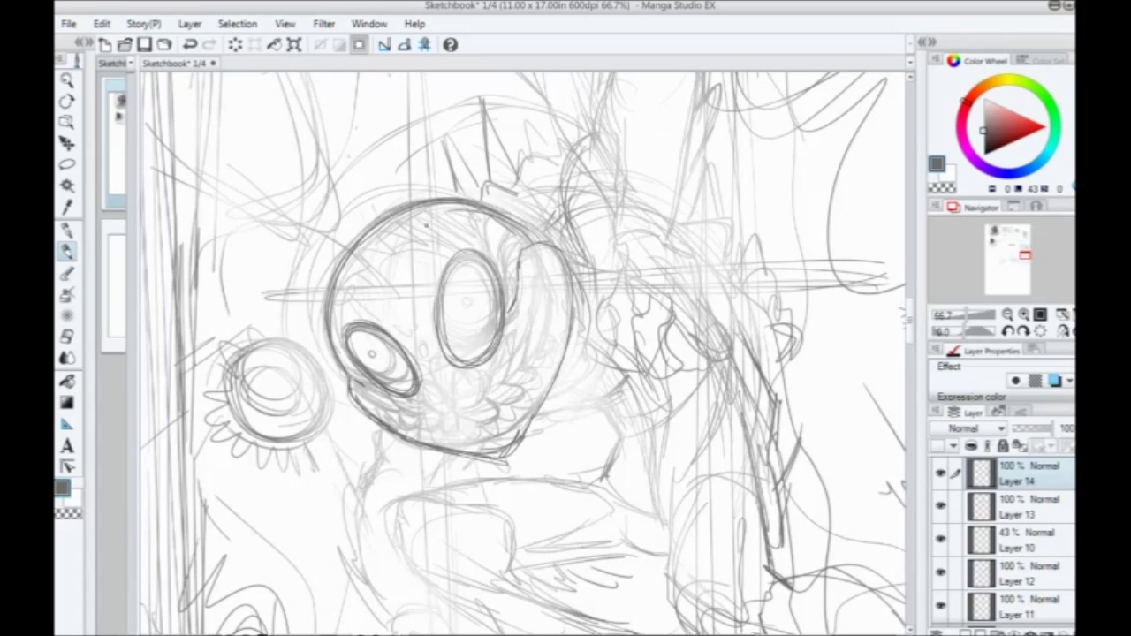
mouse_move(450, 287)
mouse_down()
mouse_move(495, 295)
mouse_move(495, 307)
mouse_move(441, 327)
mouse_move(493, 292)
mouse_move(469, 347)
mouse_up()
mouse_move(389, 329)
mouse_down()
mouse_move(355, 369)
mouse_move(408, 380)
mouse_up()
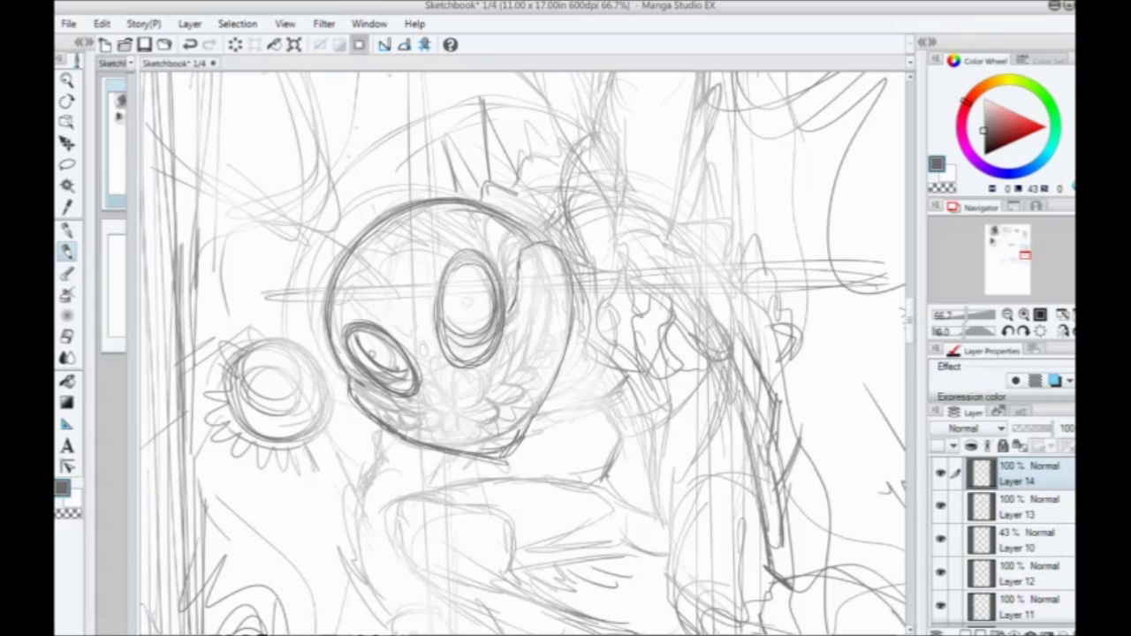
mouse_move(353, 346)
mouse_down()
mouse_move(407, 387)
mouse_move(366, 364)
mouse_up()
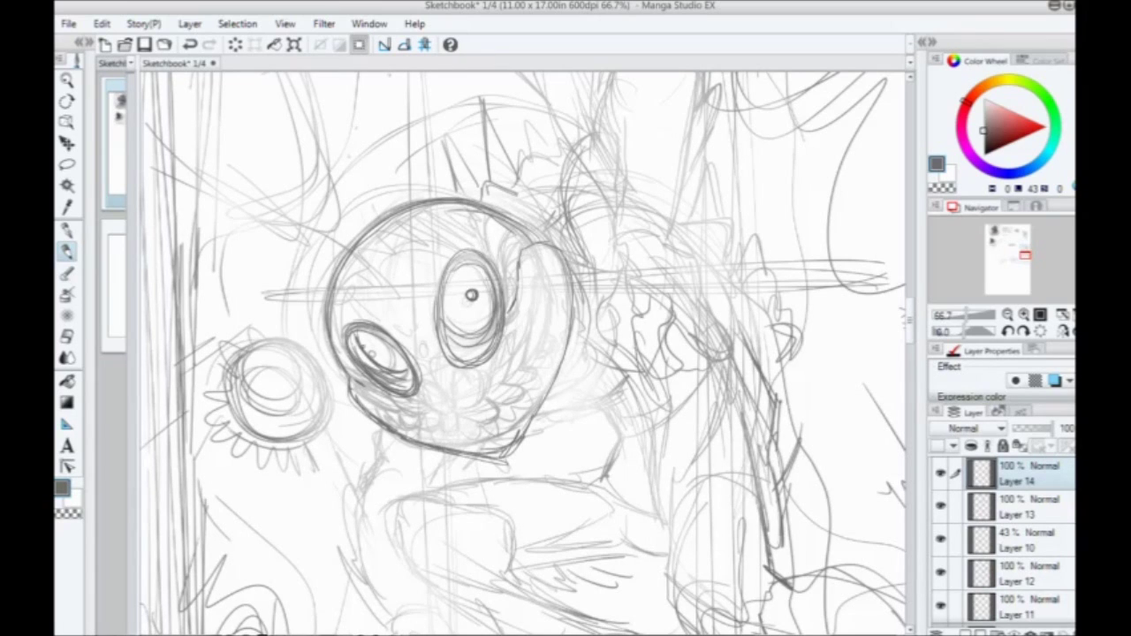
drag(359, 392, 324, 375)
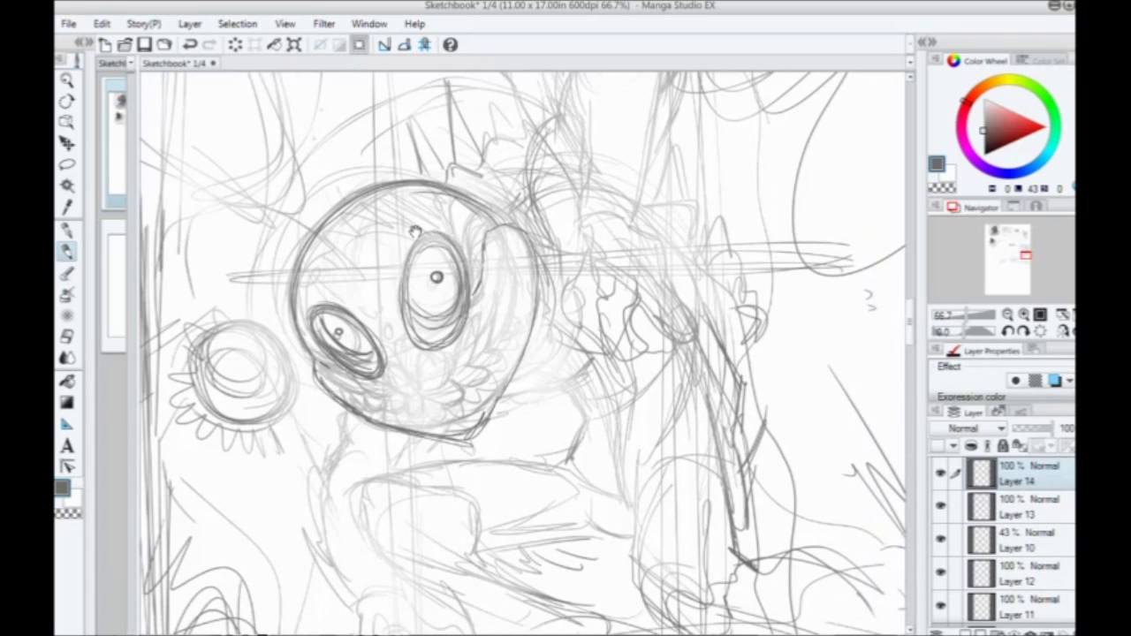
Step: Draw the creature's wide curved grin with overlapping rounded and pointed teeth along both rows
mouse_move(495, 242)
mouse_down()
mouse_move(506, 287)
mouse_move(485, 357)
mouse_up()
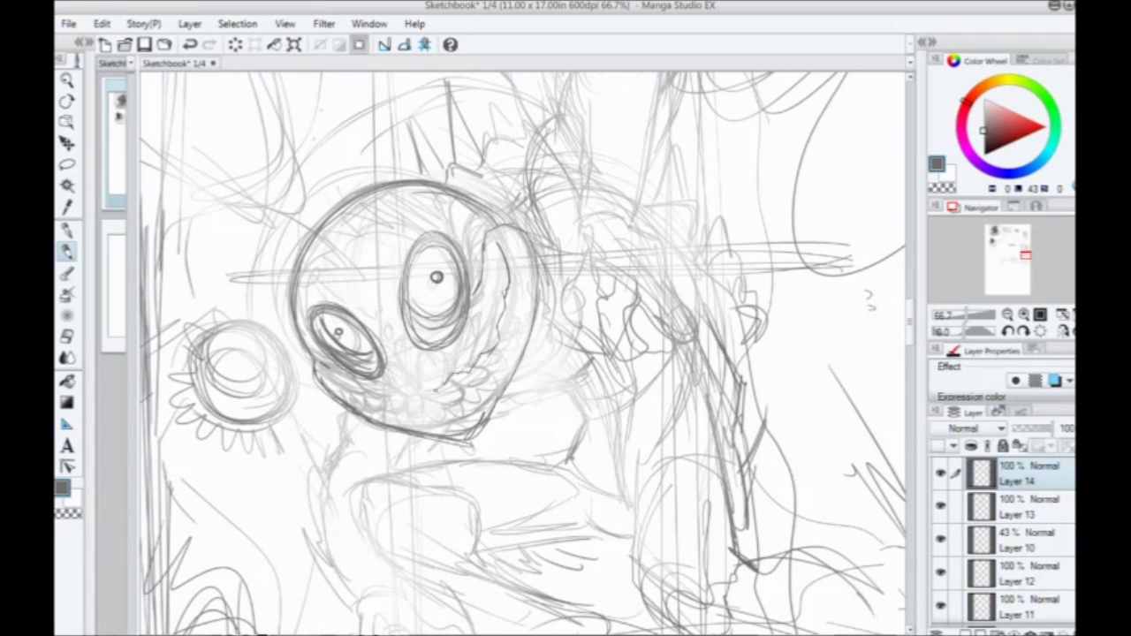
drag(406, 397, 356, 407)
mouse_move(415, 357)
mouse_down()
mouse_move(443, 378)
mouse_move(480, 355)
mouse_move(505, 267)
mouse_move(500, 234)
mouse_up()
drag(394, 380, 414, 364)
mouse_move(399, 404)
mouse_down()
mouse_move(403, 369)
mouse_move(369, 387)
mouse_up()
drag(378, 412, 357, 388)
drag(360, 403, 325, 380)
mouse_move(452, 415)
mouse_down()
mouse_move(433, 392)
mouse_move(498, 359)
mouse_move(521, 307)
mouse_move(509, 286)
mouse_up()
drag(521, 288, 508, 267)
mouse_move(444, 412)
mouse_down()
mouse_move(385, 406)
mouse_move(439, 405)
mouse_move(478, 374)
mouse_up()
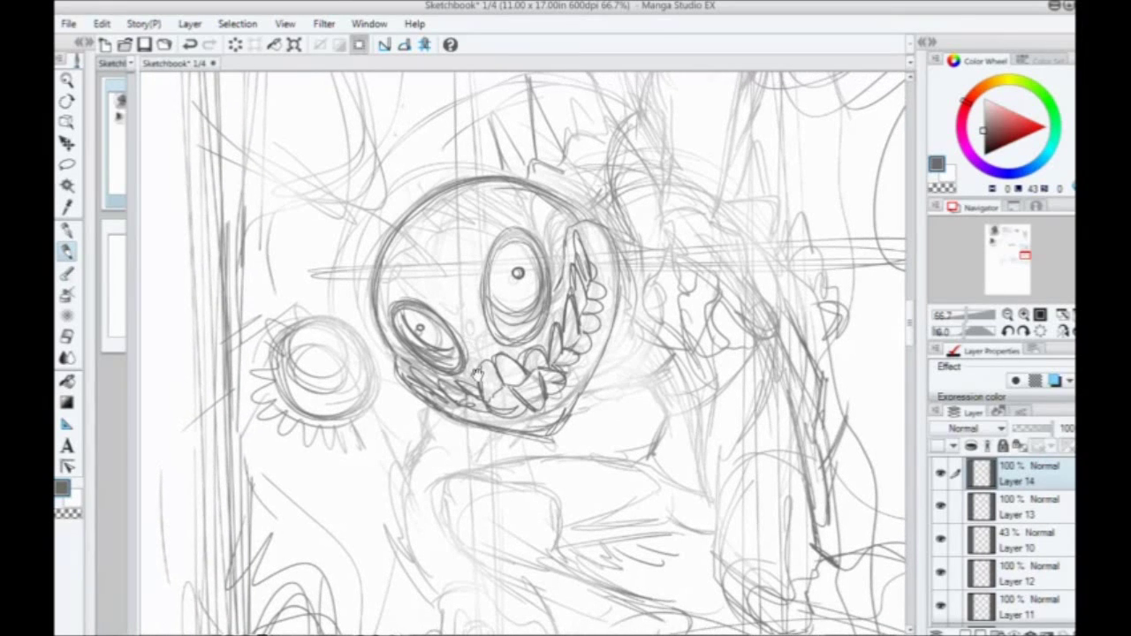
Step: Add wrinkle lines beside the larger eye and cracked, vein-like strokes across the creature's forehead
drag(476, 267, 430, 292)
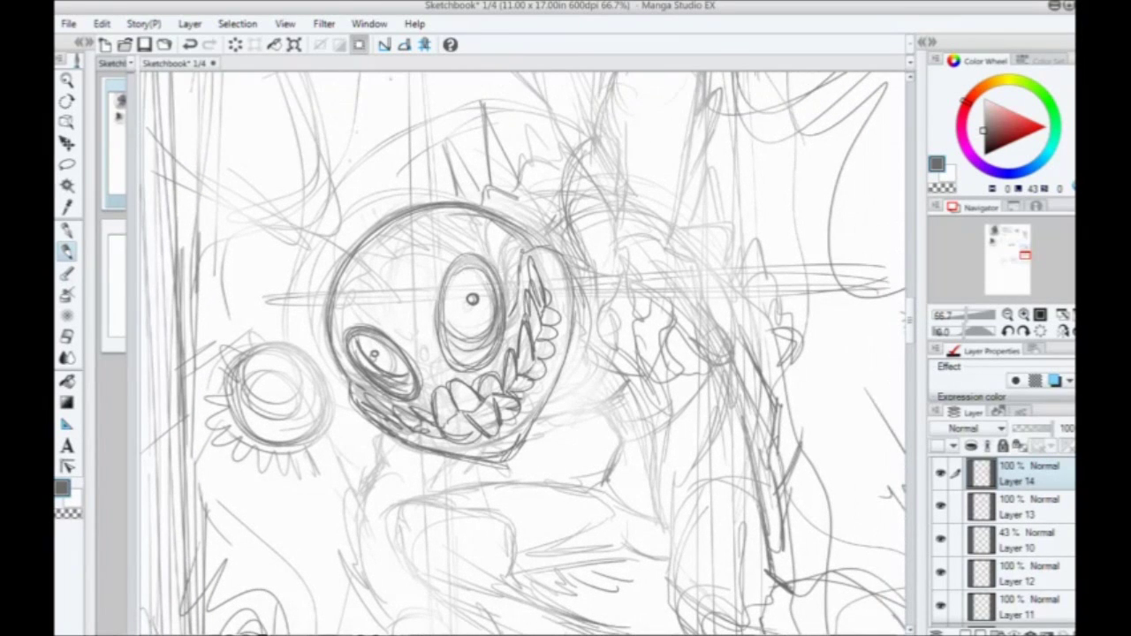
mouse_move(510, 258)
mouse_down()
mouse_move(506, 306)
mouse_move(507, 248)
mouse_move(505, 295)
mouse_up()
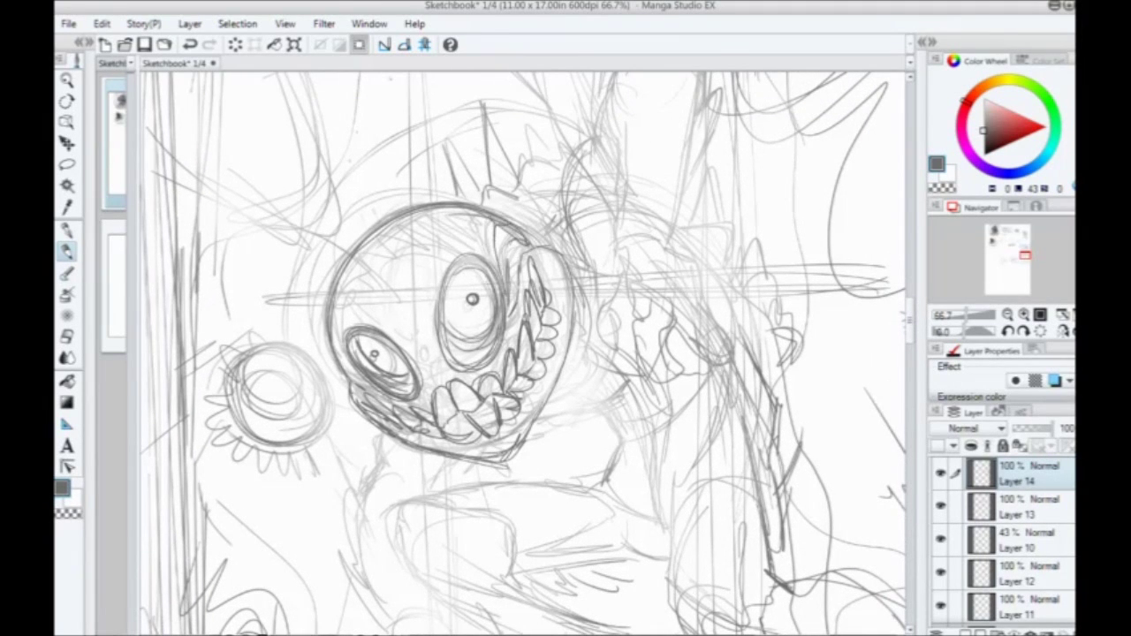
mouse_move(474, 213)
mouse_down()
mouse_move(485, 260)
mouse_move(446, 271)
mouse_move(424, 246)
mouse_move(421, 277)
mouse_up()
mouse_move(410, 227)
mouse_down()
mouse_move(396, 235)
mouse_move(393, 269)
mouse_up()
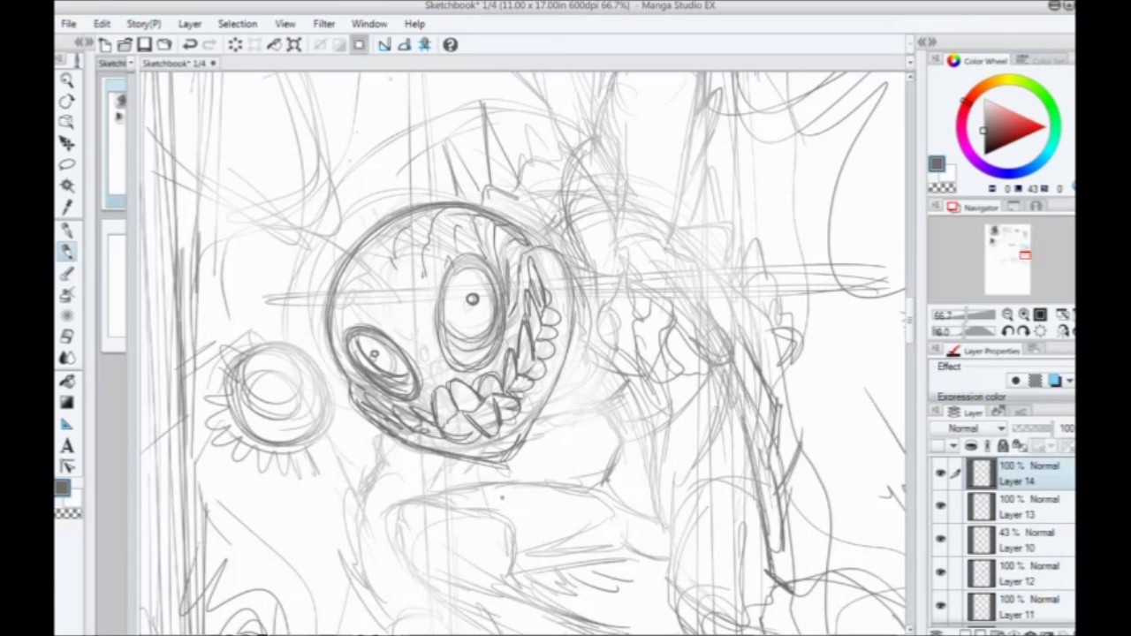
drag(521, 353, 543, 336)
drag(368, 239, 378, 279)
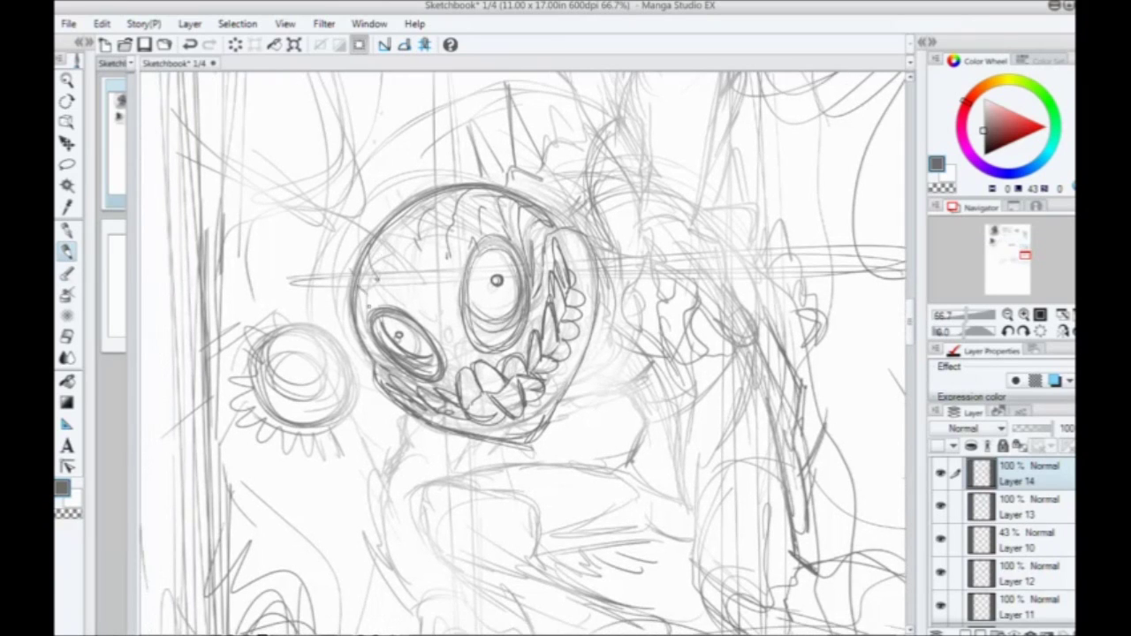
Step: Add small forehead marks and a second contour with short strokes behind the creature's cheek and jaw
drag(521, 353, 492, 306)
drag(391, 270, 403, 285)
drag(522, 344, 455, 355)
drag(311, 336, 323, 346)
drag(484, 332, 472, 350)
drag(498, 323, 483, 338)
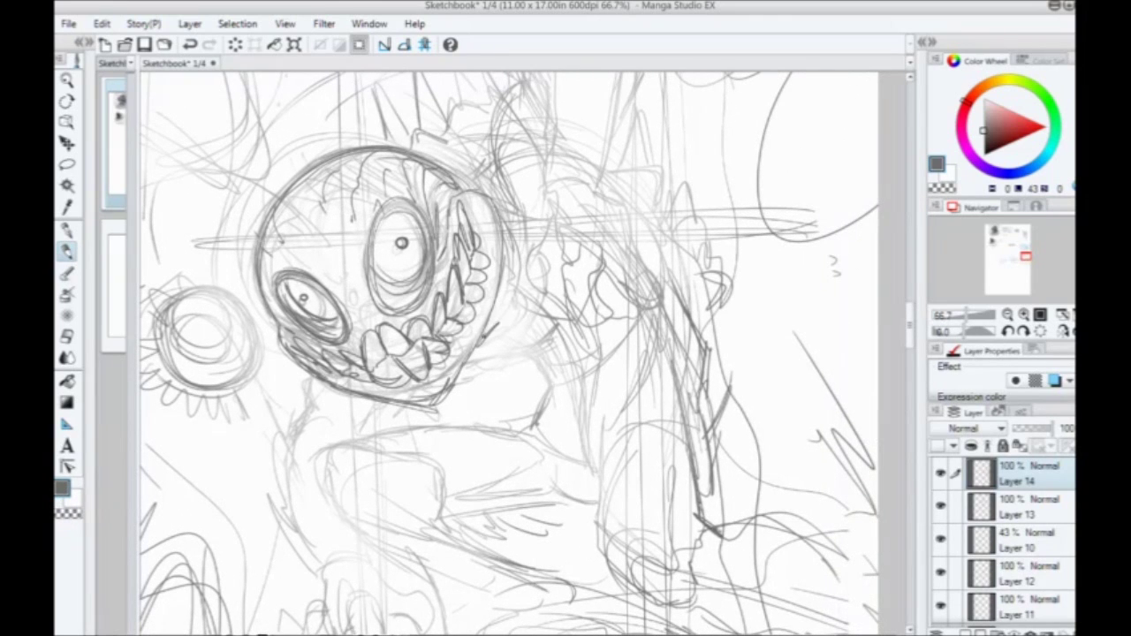
drag(520, 306, 498, 325)
mouse_move(523, 259)
mouse_down()
mouse_move(512, 316)
mouse_move(518, 303)
mouse_move(476, 349)
mouse_move(485, 345)
mouse_up()
drag(444, 363, 456, 382)
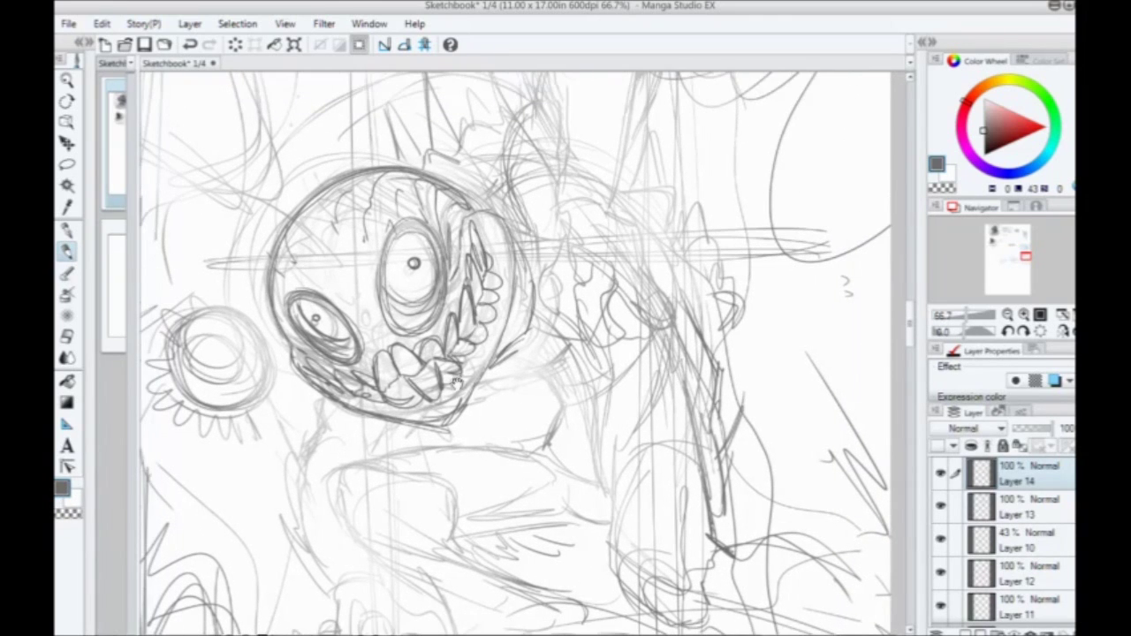
Step: Reinforce the outer edge of the creature's mouth and the underside of its jaw with heavier strokes
drag(510, 235, 497, 352)
drag(500, 330, 466, 395)
drag(502, 219, 505, 327)
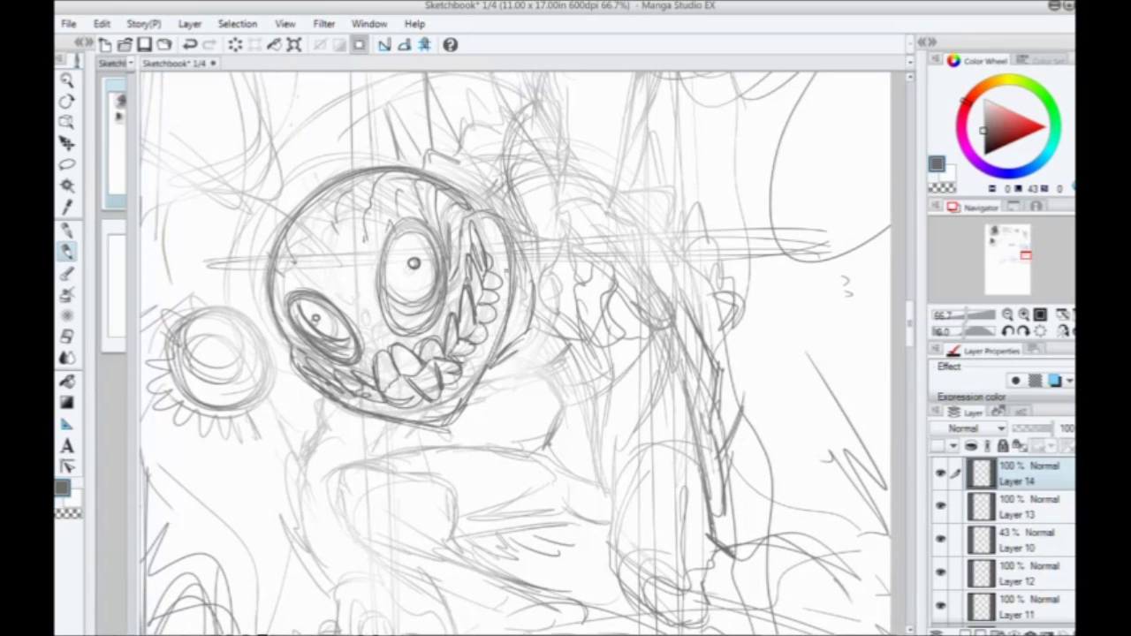
drag(507, 268, 482, 381)
mouse_move(491, 319)
mouse_down()
mouse_move(456, 403)
mouse_move(321, 399)
mouse_up()
mouse_move(447, 430)
mouse_down()
mouse_move(323, 395)
mouse_move(288, 351)
mouse_up()
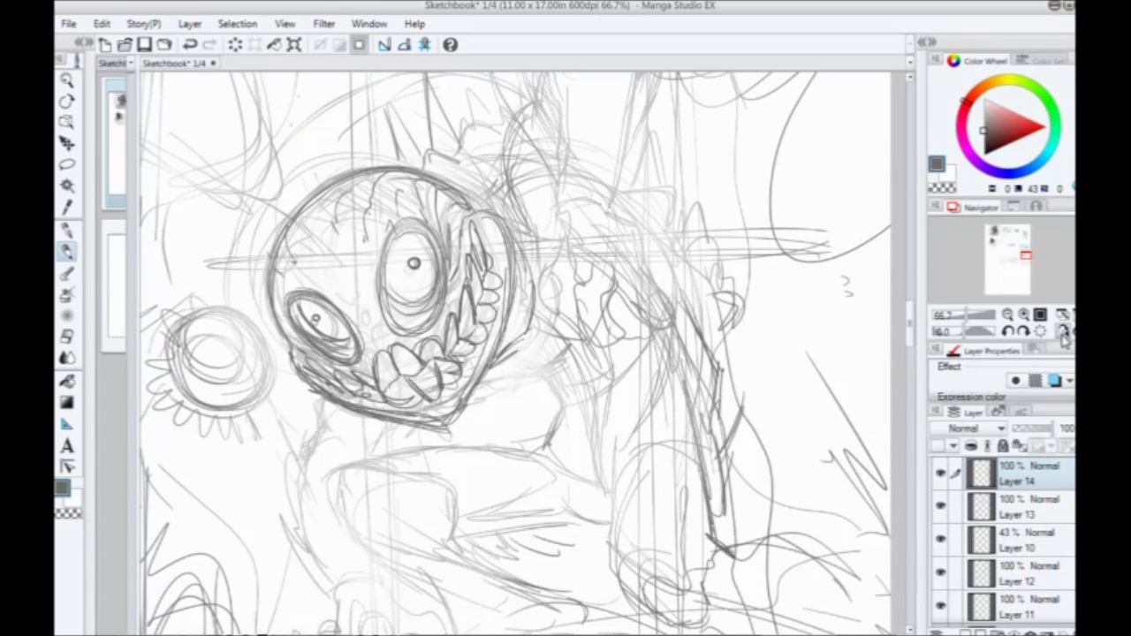
Step: Mirror the canvas view horizontally to check the creature's head
click(1062, 330)
drag(442, 218, 465, 225)
drag(570, 369, 535, 332)
drag(509, 158, 501, 247)
drag(590, 288, 622, 281)
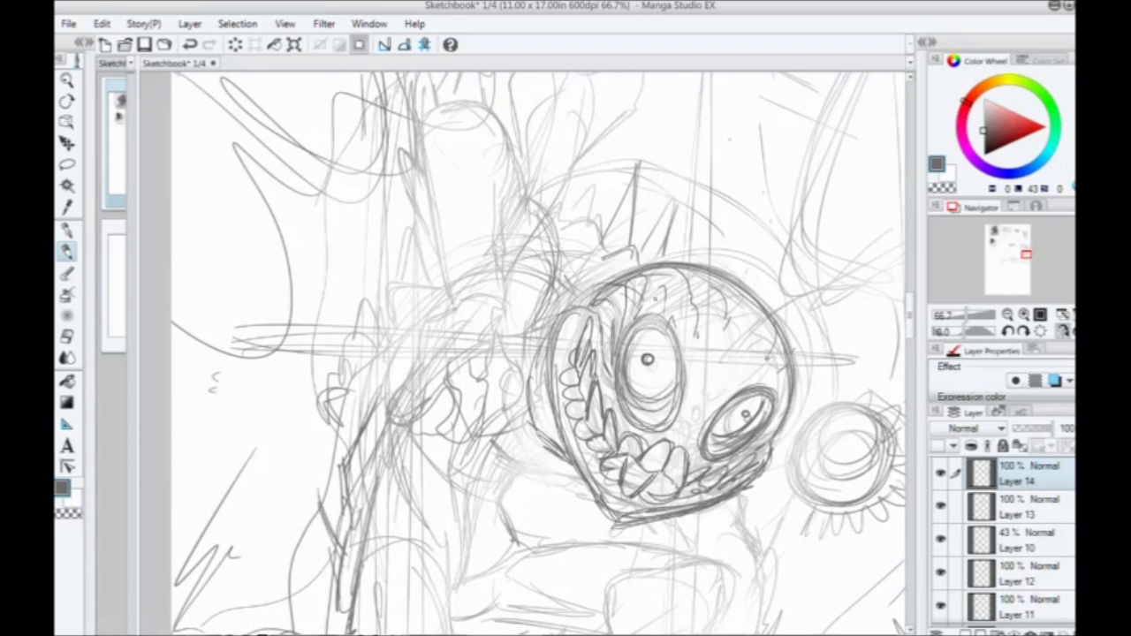
drag(735, 356, 462, 252)
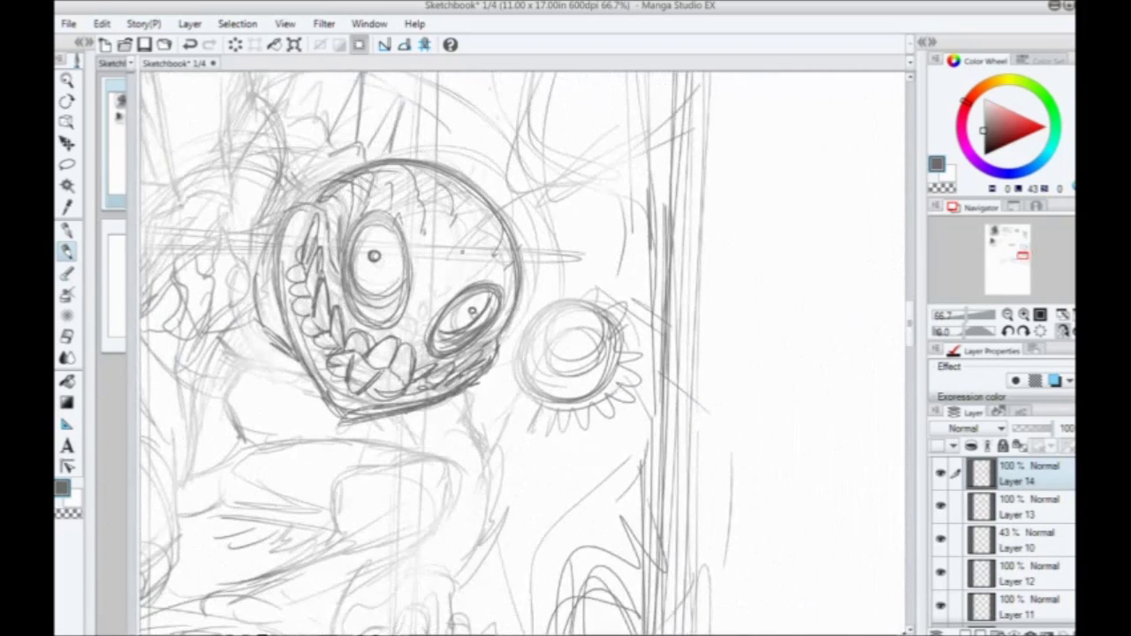
Step: Draw a curved centre line from the forehead between the eyes to the teeth, and touch up the brow
drag(459, 199, 446, 301)
drag(455, 257, 398, 353)
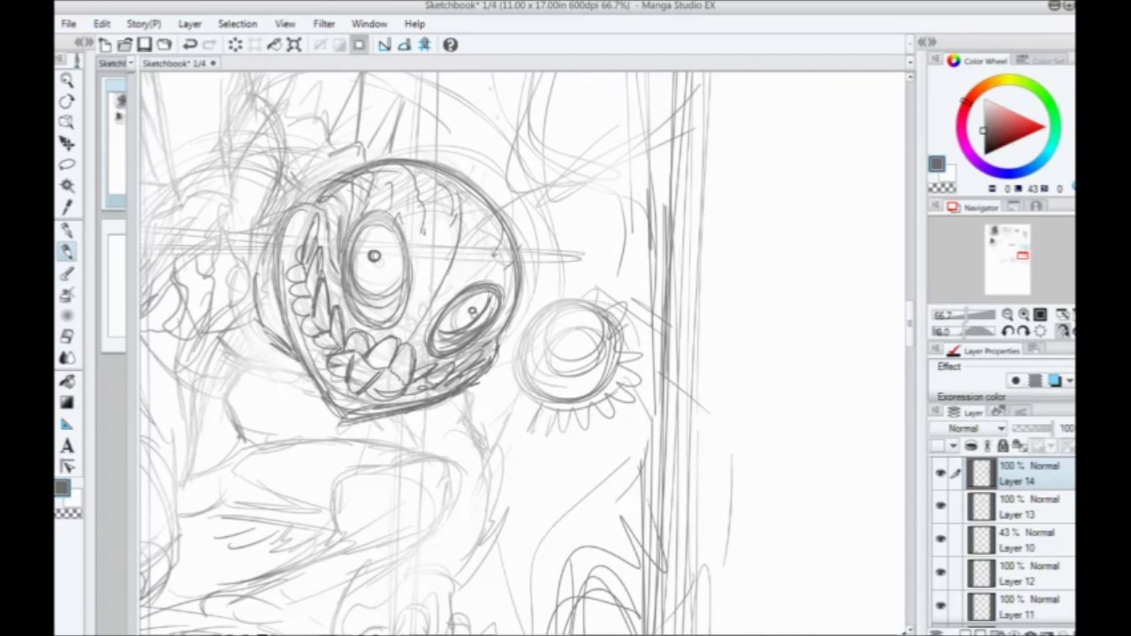
drag(458, 186, 402, 358)
drag(461, 226, 397, 353)
drag(345, 380, 391, 359)
drag(354, 177, 376, 214)
drag(488, 244, 507, 288)
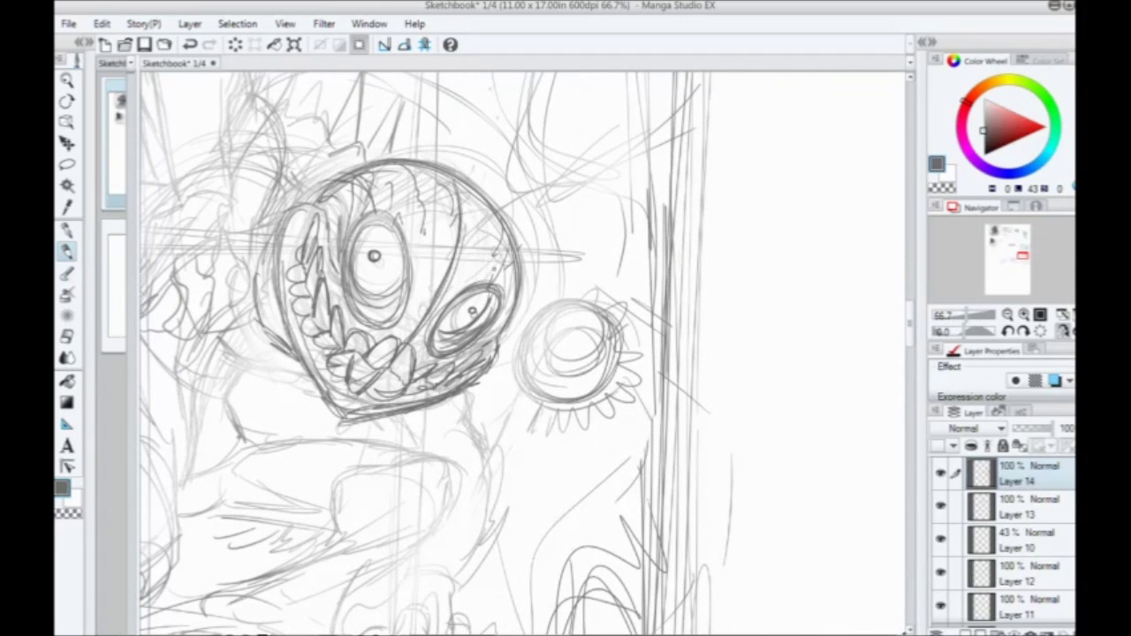
Step: Draw an arching line from the creature's head to the small round head and add concentric arcs around the latter
mouse_move(453, 248)
mouse_down()
mouse_move(510, 188)
mouse_move(610, 300)
mouse_up()
drag(469, 225, 592, 320)
mouse_move(530, 164)
mouse_down()
mouse_move(611, 371)
mouse_move(617, 340)
mouse_move(646, 380)
mouse_move(535, 389)
mouse_up()
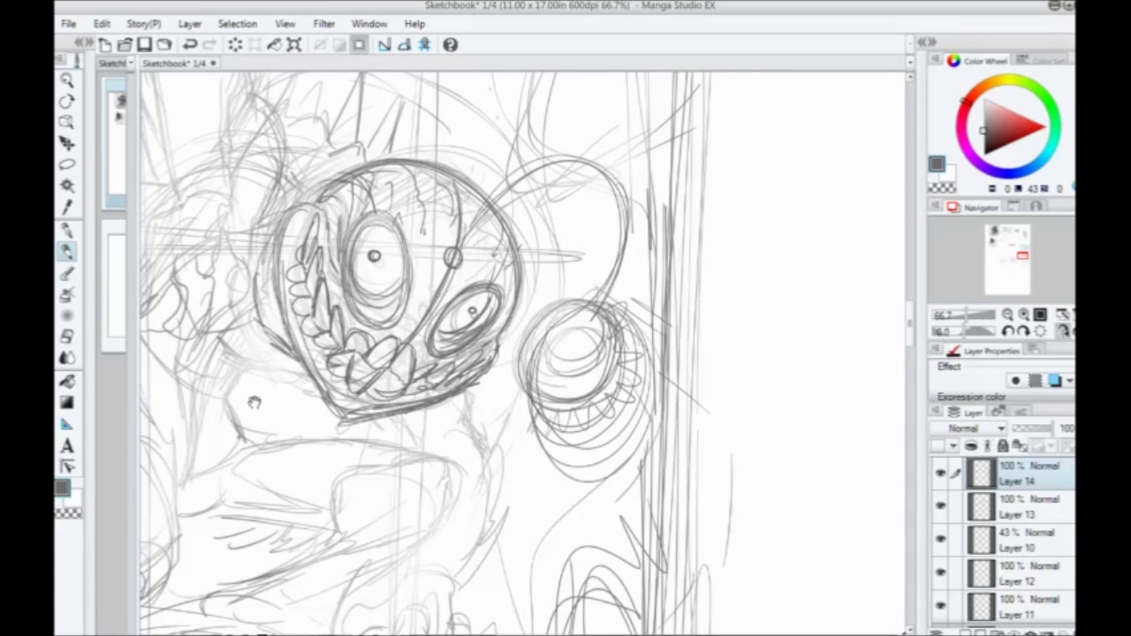
Step: Redraw the creature's neck, chest and shoulder contours behind the head with darker sketch strokes
drag(265, 400, 432, 372)
mouse_move(274, 373)
mouse_down()
mouse_move(350, 306)
mouse_move(289, 256)
mouse_move(465, 370)
mouse_up()
mouse_move(512, 334)
mouse_down()
mouse_move(456, 346)
mouse_move(433, 261)
mouse_move(427, 332)
mouse_move(493, 376)
mouse_move(535, 364)
mouse_move(564, 375)
mouse_up()
mouse_move(457, 405)
mouse_down()
mouse_move(468, 302)
mouse_move(501, 311)
mouse_move(479, 359)
mouse_up()
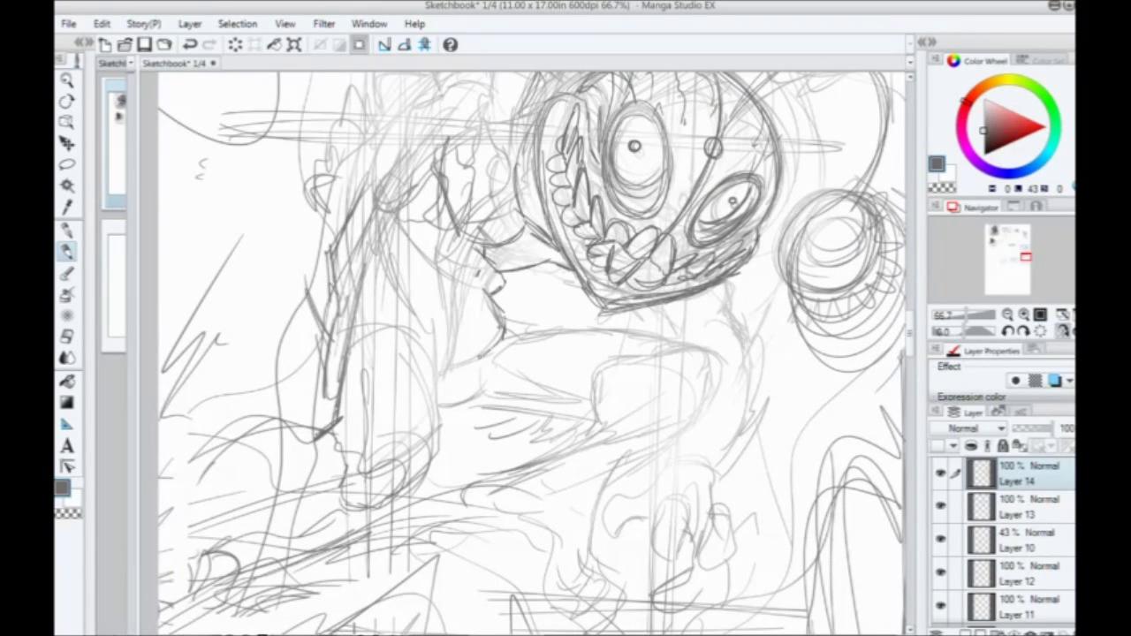
drag(470, 271, 444, 258)
drag(356, 255, 404, 314)
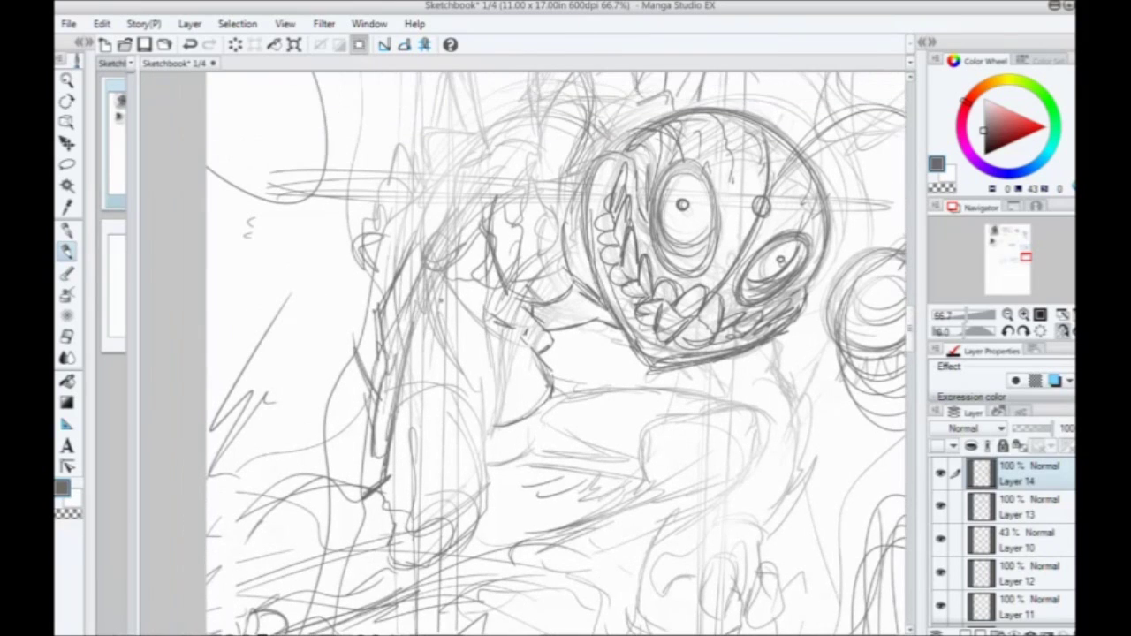
drag(479, 309, 442, 315)
mouse_move(420, 272)
mouse_down()
mouse_move(437, 314)
mouse_move(455, 321)
mouse_up()
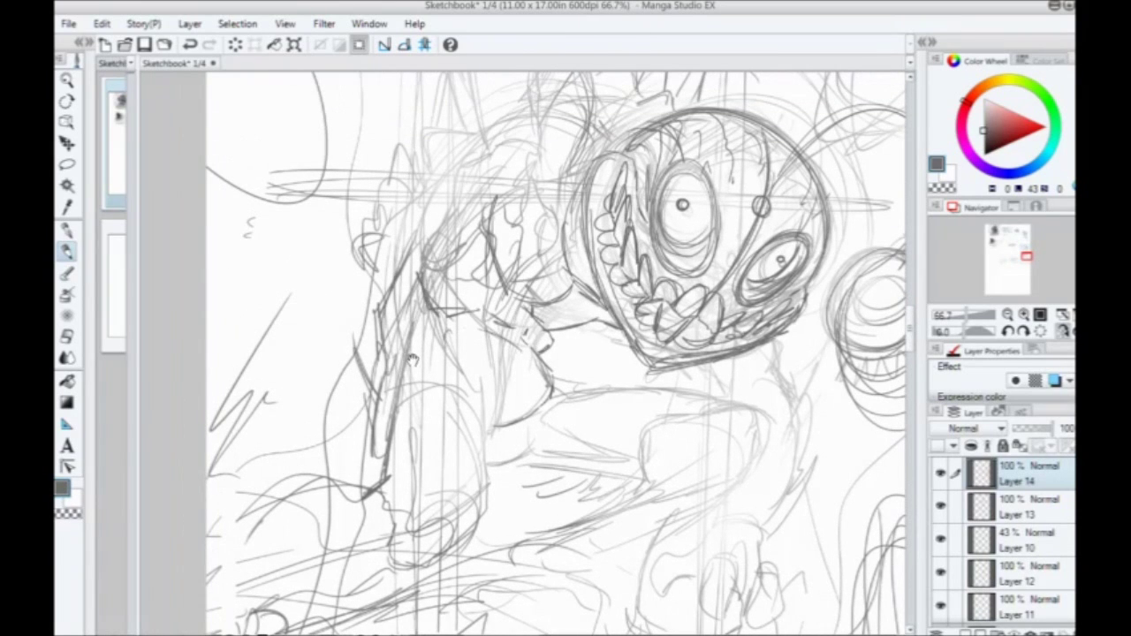
drag(433, 371, 457, 302)
drag(444, 226, 425, 259)
drag(432, 271, 464, 308)
Step: Outline the top of the bent leg, its knee and the shin down to the clawed foot in darker lines
mouse_move(565, 353)
mouse_down()
mouse_move(493, 293)
mouse_move(370, 321)
mouse_move(505, 283)
mouse_move(611, 330)
mouse_move(597, 363)
mouse_move(528, 412)
mouse_move(552, 356)
mouse_up()
drag(603, 333, 569, 359)
drag(608, 302, 553, 385)
mouse_move(587, 326)
mouse_down()
mouse_move(541, 415)
mouse_move(563, 493)
mouse_up()
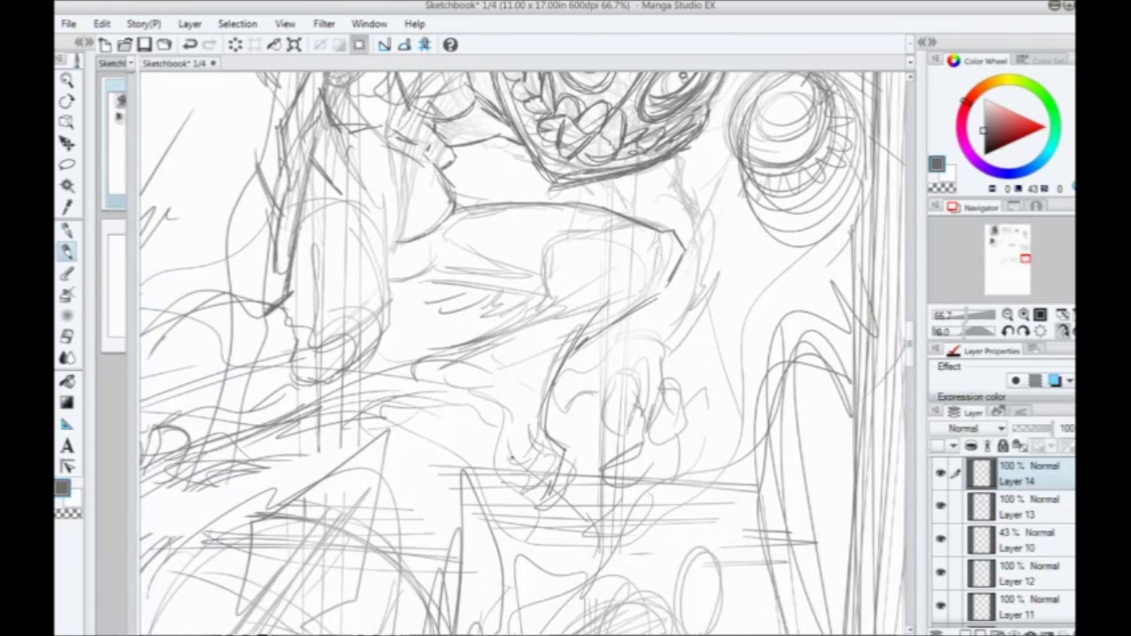
drag(535, 431, 545, 502)
mouse_move(542, 506)
mouse_down()
mouse_move(492, 504)
mouse_move(518, 469)
mouse_up()
mouse_move(496, 419)
mouse_down()
mouse_move(502, 463)
mouse_move(500, 403)
mouse_move(416, 374)
mouse_move(530, 293)
mouse_move(528, 265)
mouse_up()
Step: Darken the inner knee contour and the underside of the bent leg with short, heavy strokes
mouse_move(601, 232)
mouse_down()
mouse_move(526, 255)
mouse_move(620, 238)
mouse_up()
mouse_move(576, 223)
mouse_down()
mouse_move(524, 257)
mouse_move(534, 248)
mouse_up()
mouse_move(405, 299)
mouse_down()
mouse_move(447, 353)
mouse_move(569, 351)
mouse_up()
drag(477, 341, 551, 353)
mouse_move(463, 337)
mouse_down()
mouse_move(578, 349)
mouse_move(515, 348)
mouse_move(469, 325)
mouse_up()
drag(563, 277, 636, 277)
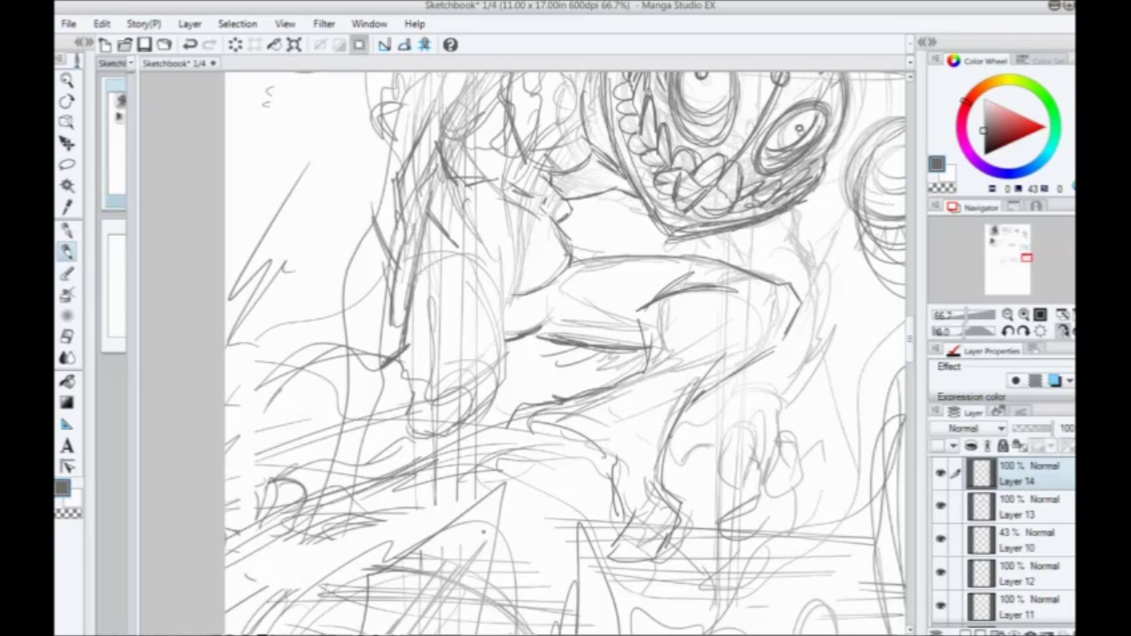
drag(583, 361, 628, 350)
Step: Redraw the outline of the upright near limb, including its long inner edge and rounded end
mouse_move(444, 269)
mouse_down()
mouse_move(439, 380)
mouse_move(555, 356)
mouse_up()
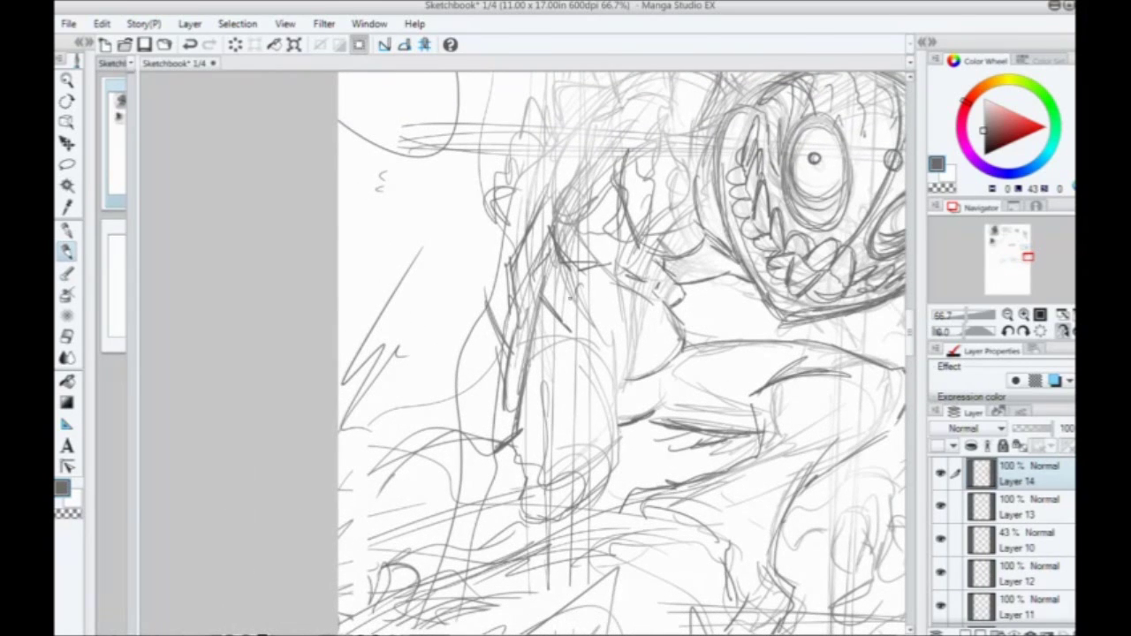
drag(617, 430, 629, 422)
drag(608, 351, 618, 399)
mouse_move(585, 323)
mouse_down()
mouse_move(617, 378)
mouse_move(615, 420)
mouse_up()
mouse_move(569, 325)
mouse_down()
mouse_move(619, 387)
mouse_move(615, 370)
mouse_move(614, 440)
mouse_up()
drag(599, 454, 596, 339)
mouse_move(614, 313)
mouse_down()
mouse_move(612, 348)
mouse_move(590, 374)
mouse_up()
drag(613, 355, 585, 396)
mouse_move(600, 375)
mouse_down()
mouse_move(572, 403)
mouse_move(587, 350)
mouse_up()
mouse_move(574, 403)
mouse_down()
mouse_move(590, 353)
mouse_move(521, 389)
mouse_move(634, 347)
mouse_move(619, 395)
mouse_up()
Step: Add looping, sweeping strokes to the ground beside the upright near limb
drag(605, 411, 491, 467)
mouse_move(573, 418)
mouse_down()
mouse_move(477, 479)
mouse_move(389, 442)
mouse_up()
mouse_move(441, 406)
mouse_down()
mouse_move(465, 303)
mouse_move(539, 287)
mouse_up()
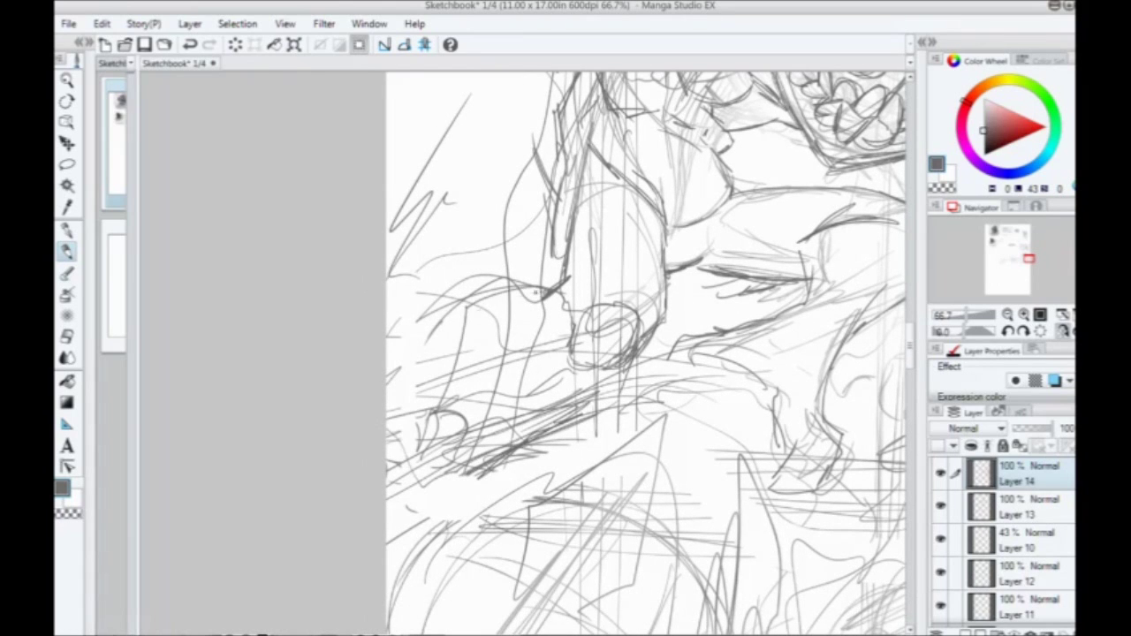
mouse_move(406, 429)
mouse_down()
mouse_move(534, 276)
mouse_move(358, 391)
mouse_move(430, 281)
mouse_up()
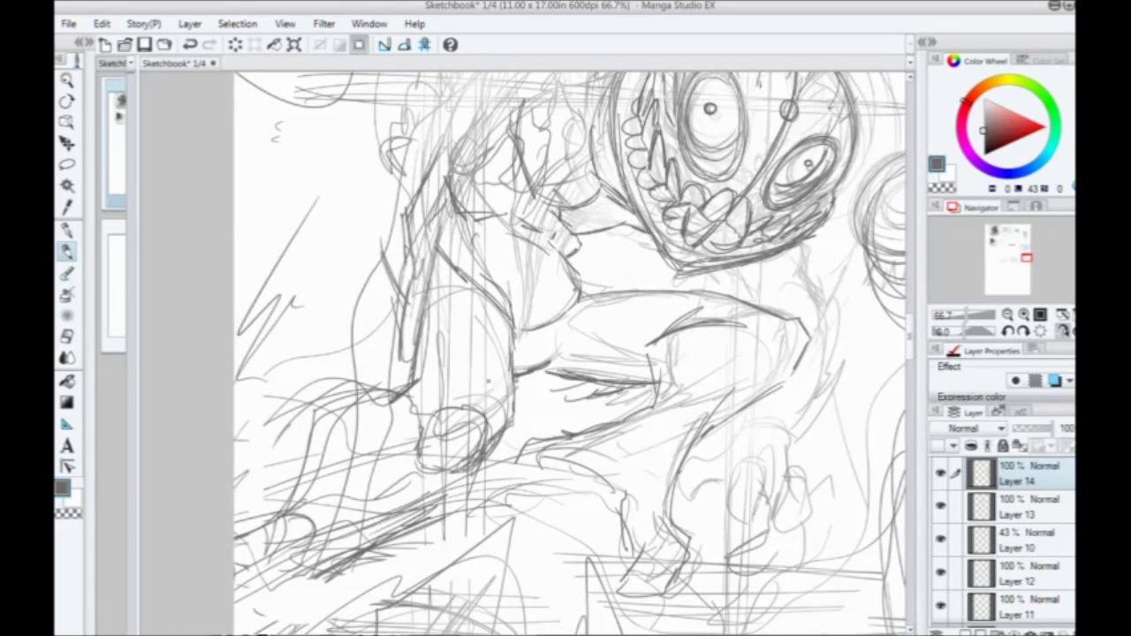
Step: Draw a rounded belly contour between the chest and the bent leg, and undo the stray stroke
drag(514, 341, 506, 422)
drag(454, 266, 511, 334)
drag(500, 367, 480, 381)
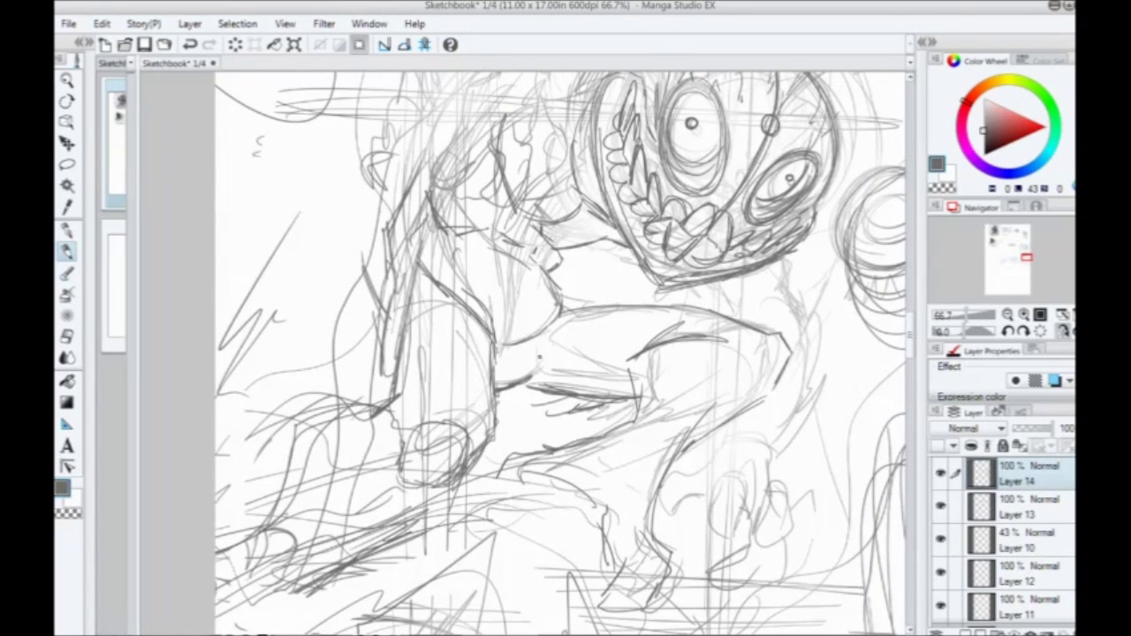
mouse_move(539, 357)
mouse_down()
mouse_move(563, 299)
mouse_move(513, 265)
mouse_move(451, 256)
mouse_move(539, 264)
mouse_move(484, 296)
mouse_up()
drag(506, 336, 477, 450)
key(ctrl+z)
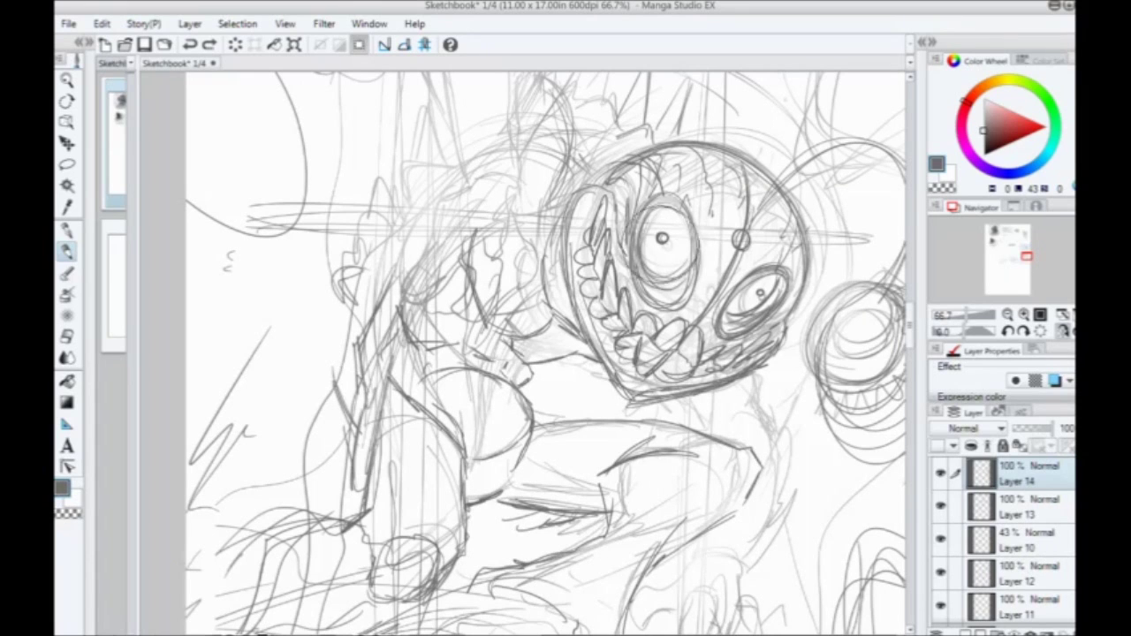
Step: Erase the pupils and inner rings from both of the creature's eyes, leaving clean oval outlines
mouse_move(661, 240)
mouse_down()
mouse_move(674, 244)
mouse_move(656, 271)
mouse_move(664, 281)
mouse_up()
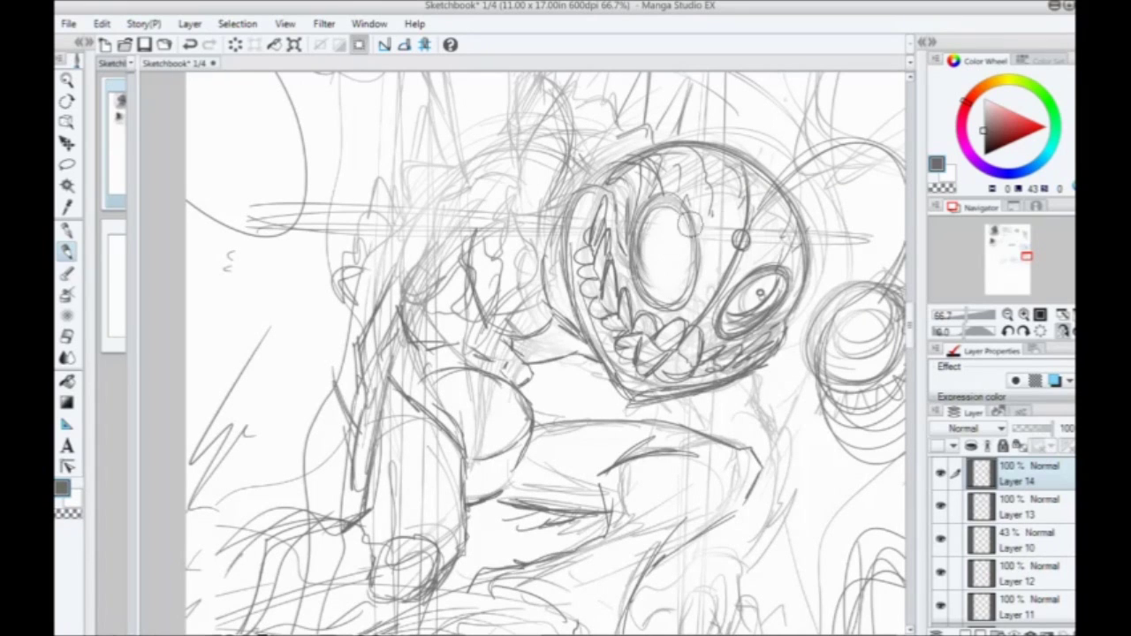
drag(680, 219, 775, 324)
drag(722, 292, 758, 336)
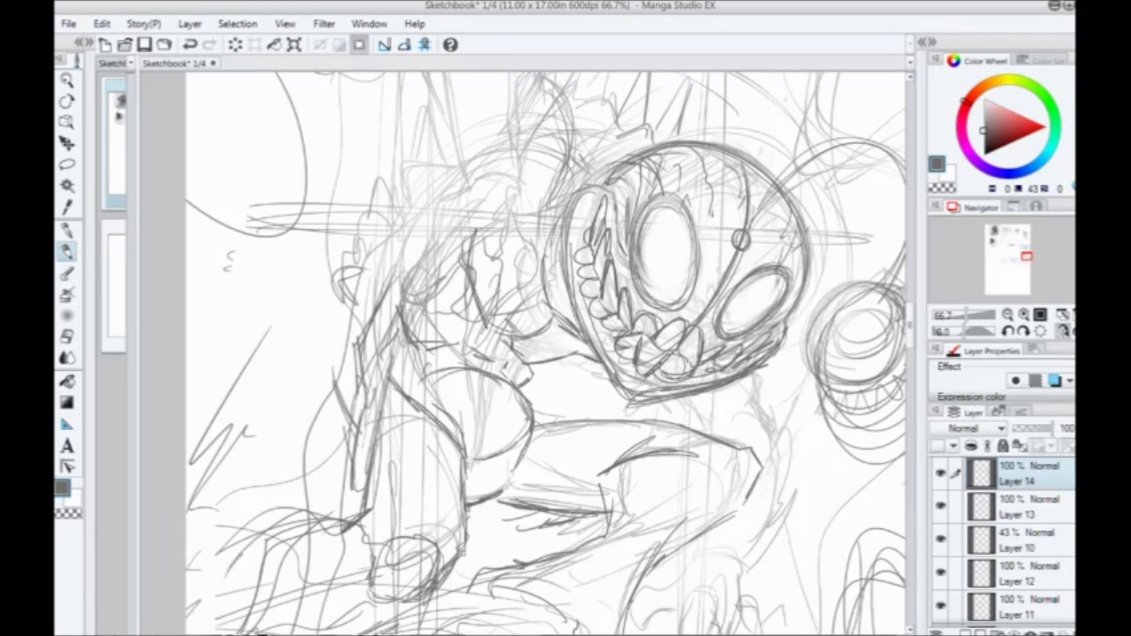
mouse_move(678, 239)
mouse_down()
mouse_move(665, 216)
mouse_move(678, 266)
mouse_up()
drag(682, 209, 673, 271)
drag(682, 216, 673, 259)
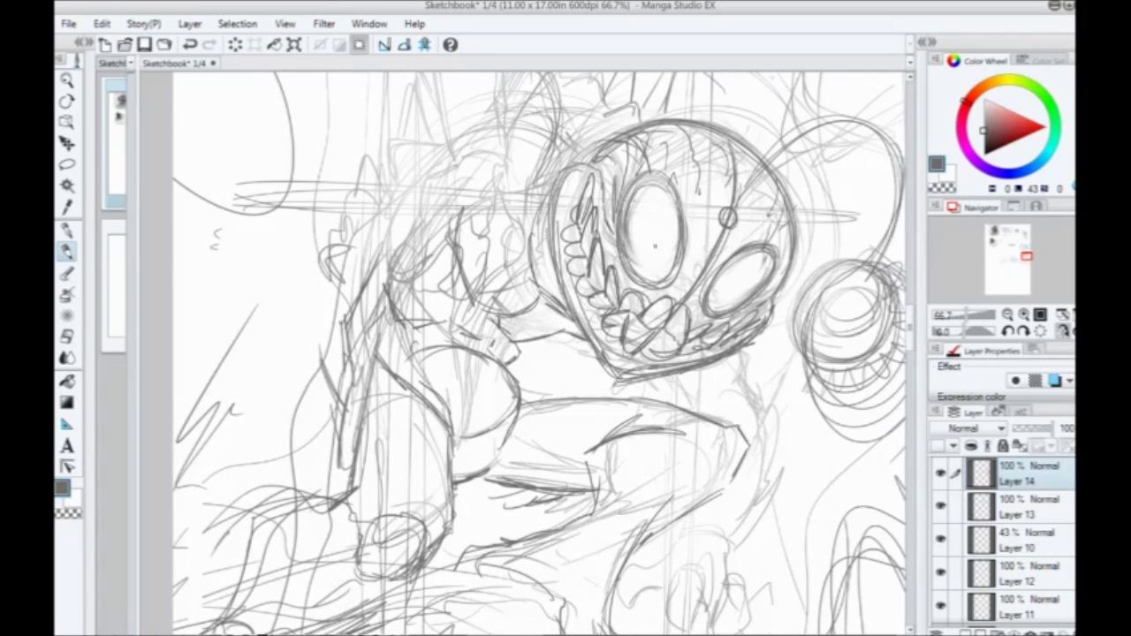
Step: Draw new irises with round highlights and shading lines inside both of the creature's eyes
drag(655, 191, 675, 224)
drag(654, 205, 676, 242)
mouse_move(652, 211)
mouse_down()
mouse_move(669, 244)
mouse_move(636, 279)
mouse_up()
drag(668, 242, 659, 285)
drag(655, 207, 647, 218)
mouse_move(645, 209)
mouse_down()
mouse_move(654, 217)
mouse_move(642, 220)
mouse_up()
mouse_move(682, 265)
mouse_down()
mouse_move(643, 247)
mouse_move(710, 247)
mouse_move(673, 290)
mouse_up()
drag(685, 265, 716, 241)
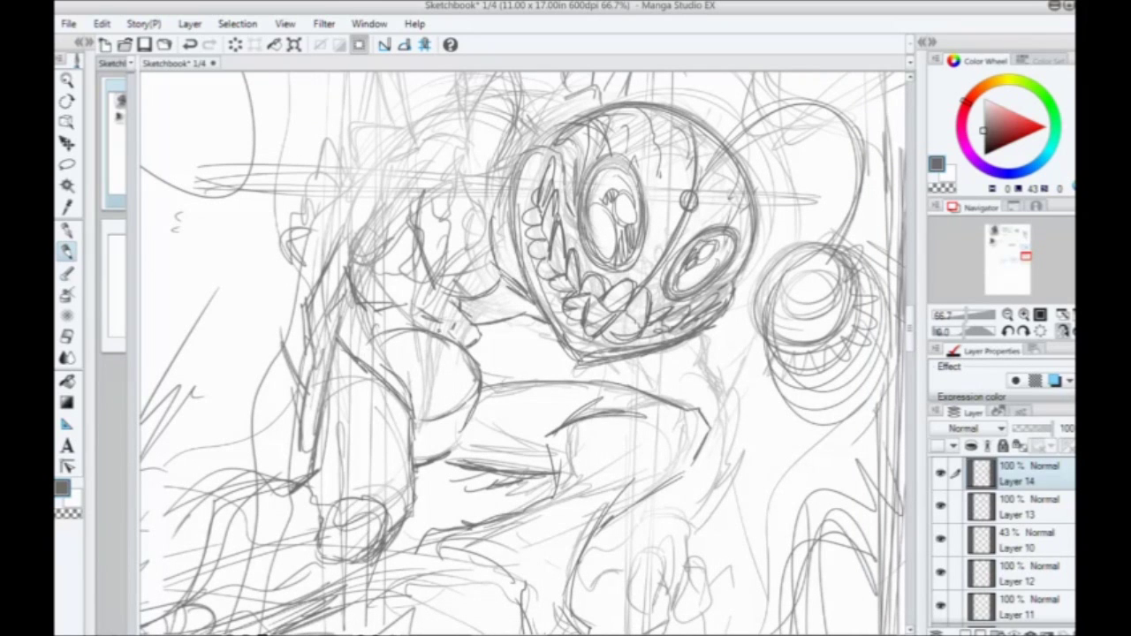
Step: Reinforce the upper outline of the upright near limb where it meets the rounded belly
mouse_move(492, 270)
mouse_down()
mouse_move(473, 402)
mouse_move(405, 299)
mouse_up()
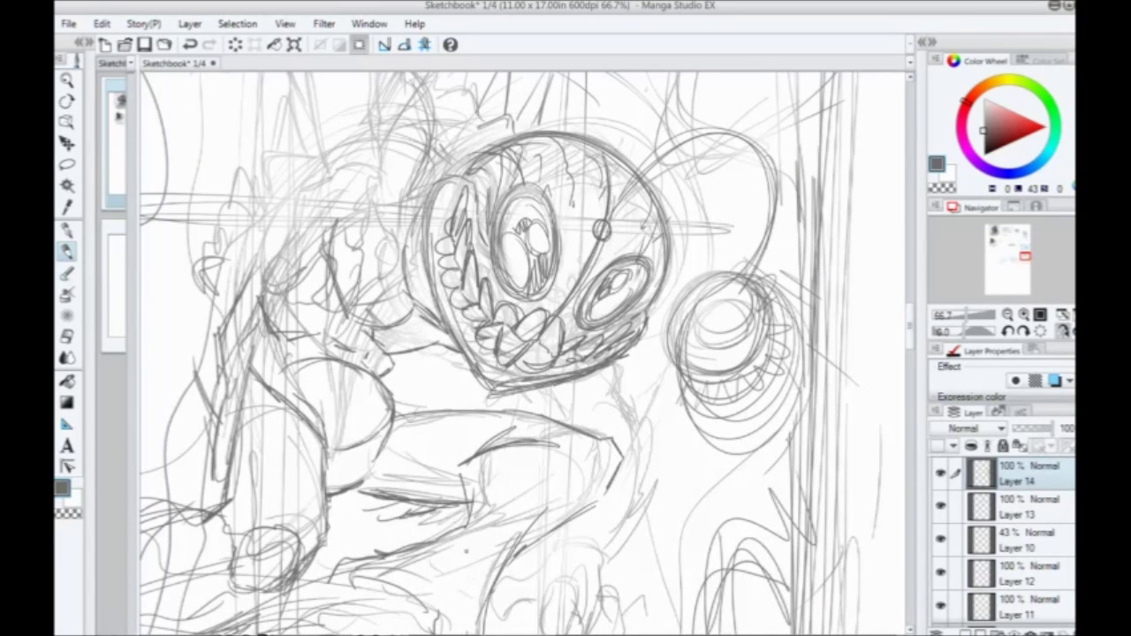
drag(261, 363, 361, 458)
drag(338, 366, 351, 468)
drag(444, 322, 461, 246)
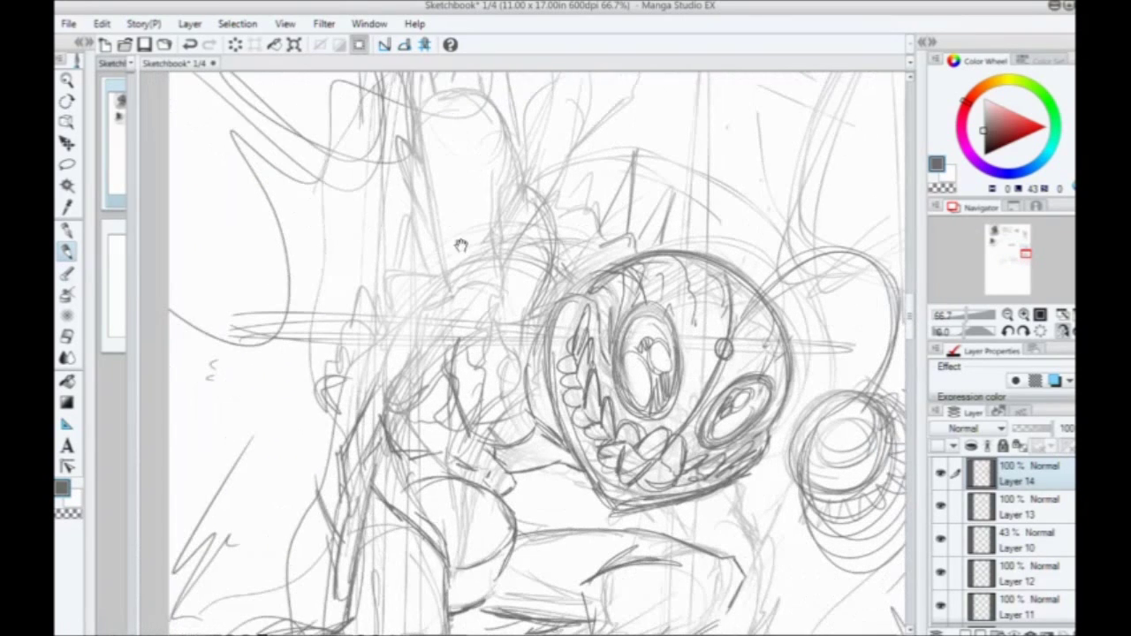
Step: Strengthen the contours of the neck and shoulder directly behind the creature's head
mouse_move(532, 419)
mouse_down()
mouse_move(467, 441)
mouse_move(523, 436)
mouse_up()
drag(517, 392, 527, 280)
drag(515, 392, 504, 316)
mouse_move(517, 417)
mouse_down()
mouse_move(503, 302)
mouse_move(544, 276)
mouse_move(457, 354)
mouse_up()
Step: Outline the raised arm above the shoulder and fill it with long parallel lines up to the pointed tips
mouse_move(514, 313)
mouse_down()
mouse_move(488, 341)
mouse_move(506, 257)
mouse_move(463, 221)
mouse_move(442, 155)
mouse_up()
drag(472, 233, 432, 141)
mouse_move(451, 309)
mouse_down()
mouse_move(456, 346)
mouse_move(447, 256)
mouse_move(460, 203)
mouse_move(417, 131)
mouse_up()
mouse_move(466, 185)
mouse_down()
mouse_move(404, 125)
mouse_move(372, 133)
mouse_move(376, 254)
mouse_move(407, 316)
mouse_up()
drag(364, 231, 417, 352)
drag(414, 344, 406, 397)
drag(434, 345, 362, 272)
mouse_move(357, 260)
mouse_down()
mouse_move(433, 351)
mouse_move(360, 260)
mouse_up()
drag(373, 231, 427, 315)
mouse_move(345, 221)
mouse_down()
mouse_move(414, 298)
mouse_move(399, 270)
mouse_up()
drag(341, 177, 422, 283)
drag(380, 139, 437, 275)
drag(355, 185, 376, 126)
drag(380, 106, 426, 236)
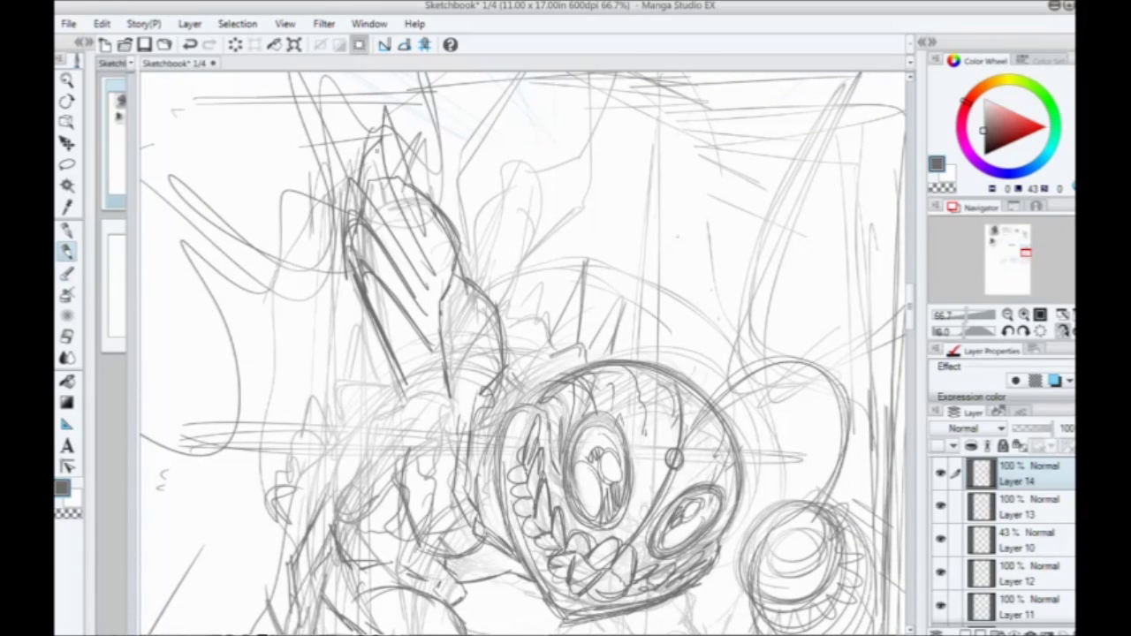
Step: Build up the shoulder and chest behind the head with overlapping rounded strokes
drag(293, 251, 241, 179)
drag(339, 239, 306, 186)
mouse_move(300, 327)
mouse_down()
mouse_move(327, 237)
mouse_move(362, 233)
mouse_move(328, 221)
mouse_move(345, 339)
mouse_move(354, 260)
mouse_move(340, 329)
mouse_up()
mouse_move(320, 267)
mouse_down()
mouse_move(352, 265)
mouse_move(374, 221)
mouse_move(330, 228)
mouse_up()
mouse_move(339, 171)
mouse_down()
mouse_move(284, 240)
mouse_move(317, 336)
mouse_move(329, 297)
mouse_move(292, 263)
mouse_move(309, 219)
mouse_up()
mouse_move(389, 184)
mouse_down()
mouse_move(441, 239)
mouse_move(408, 313)
mouse_move(415, 267)
mouse_move(329, 233)
mouse_move(288, 395)
mouse_up()
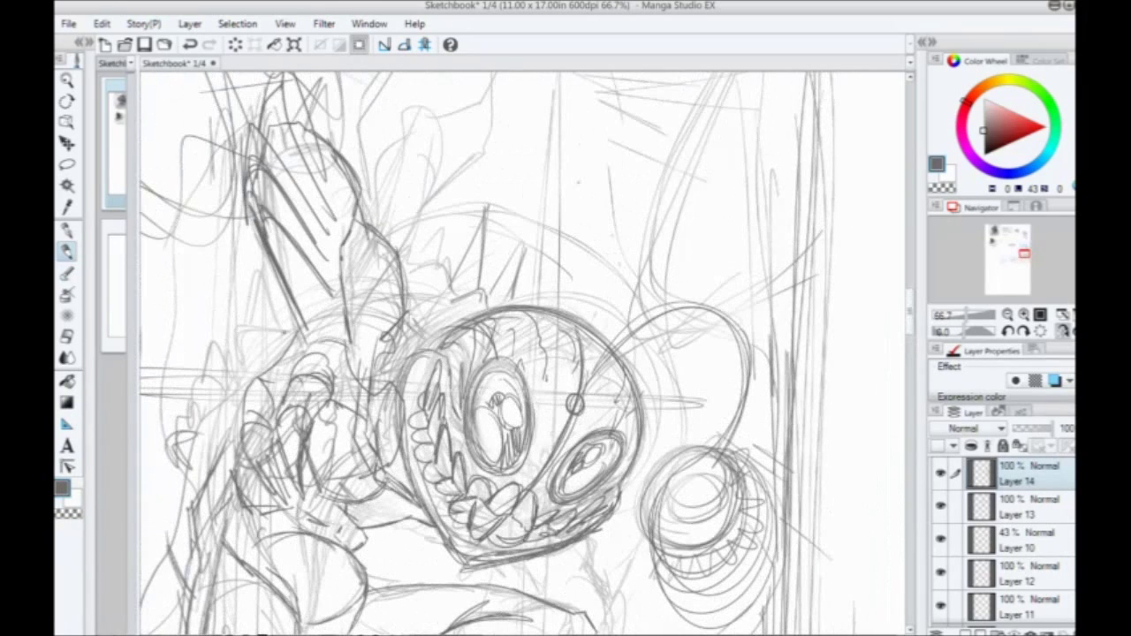
Step: Mirror the canvas view horizontally and define the curved fingers of the clawed hand beside the foot
click(1061, 333)
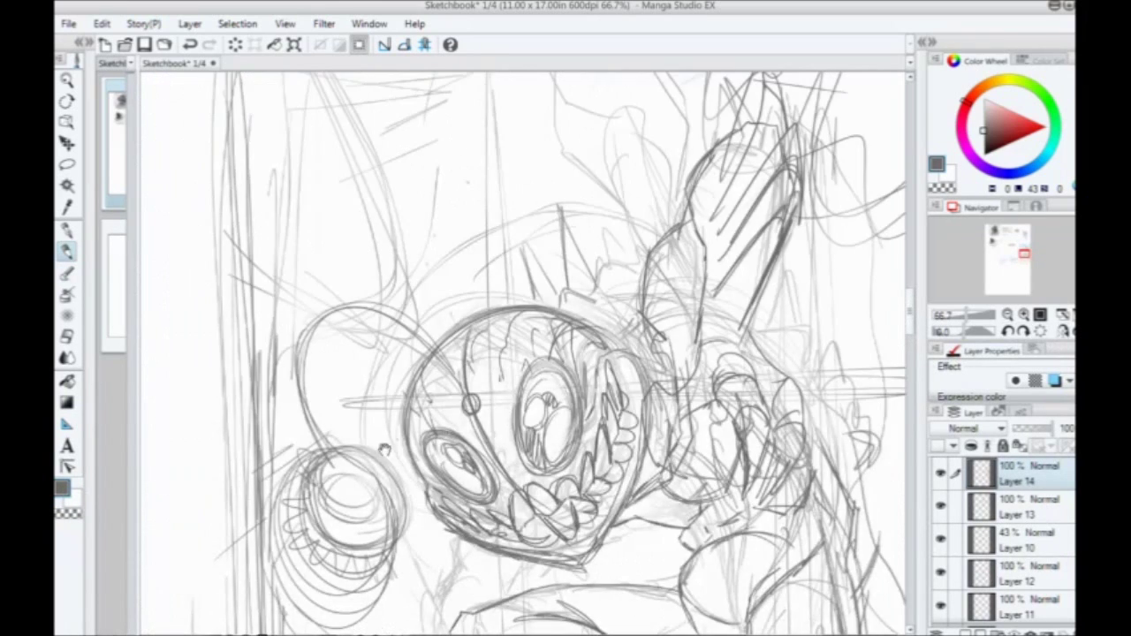
mouse_move(384, 449)
mouse_down()
mouse_move(283, 352)
mouse_move(345, 318)
mouse_move(459, 200)
mouse_up()
drag(485, 427, 483, 391)
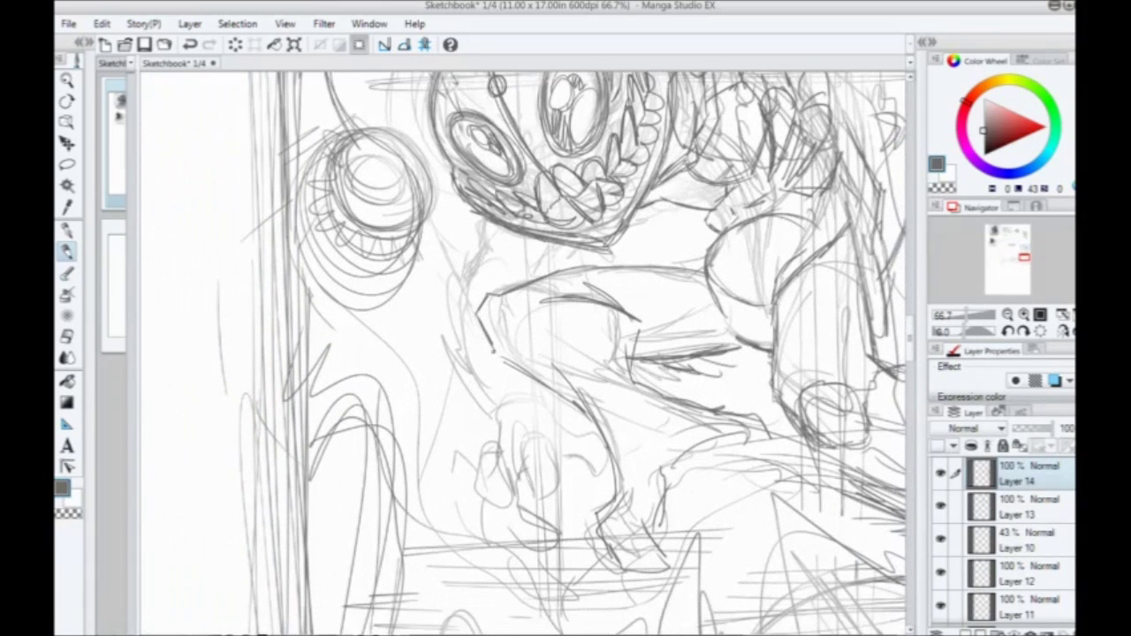
mouse_move(522, 439)
mouse_down()
mouse_move(522, 483)
mouse_move(561, 517)
mouse_move(555, 463)
mouse_move(517, 404)
mouse_move(478, 455)
mouse_move(509, 512)
mouse_move(532, 521)
mouse_up()
mouse_move(531, 521)
mouse_down()
mouse_move(494, 445)
mouse_move(567, 449)
mouse_up()
mouse_move(533, 397)
mouse_down()
mouse_move(561, 430)
mouse_move(629, 434)
mouse_move(606, 463)
mouse_move(562, 457)
mouse_move(535, 401)
mouse_up()
mouse_move(492, 447)
mouse_down()
mouse_move(488, 394)
mouse_move(533, 386)
mouse_up()
Step: Draw the far arm from under the jaw down to the clawed hand with jagged, darker outlines
mouse_move(440, 349)
mouse_down()
mouse_move(431, 400)
mouse_move(452, 371)
mouse_up()
drag(471, 412, 444, 360)
mouse_move(459, 387)
mouse_down()
mouse_move(443, 336)
mouse_move(446, 292)
mouse_up()
drag(458, 309, 454, 281)
drag(461, 336, 456, 281)
mouse_move(467, 324)
mouse_down()
mouse_move(461, 299)
mouse_move(486, 300)
mouse_up()
drag(485, 304, 481, 278)
drag(517, 433, 523, 461)
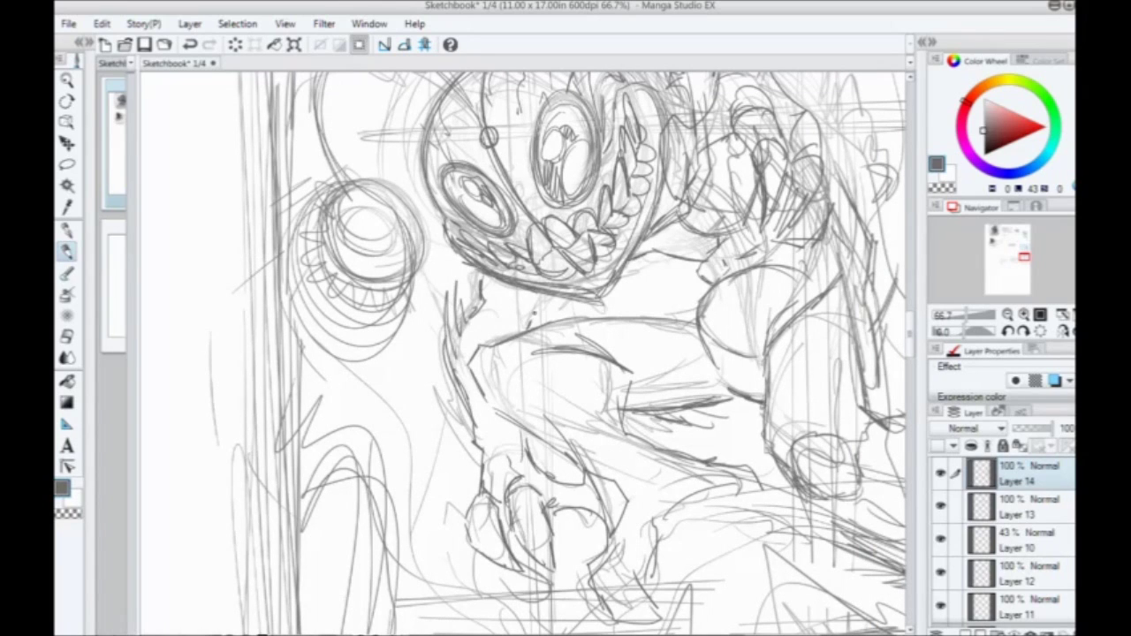
drag(555, 297, 531, 322)
Step: Add spikes above the creature's head and jagged background strokes behind the raised arm and back
scroll(452, 248, down, 2)
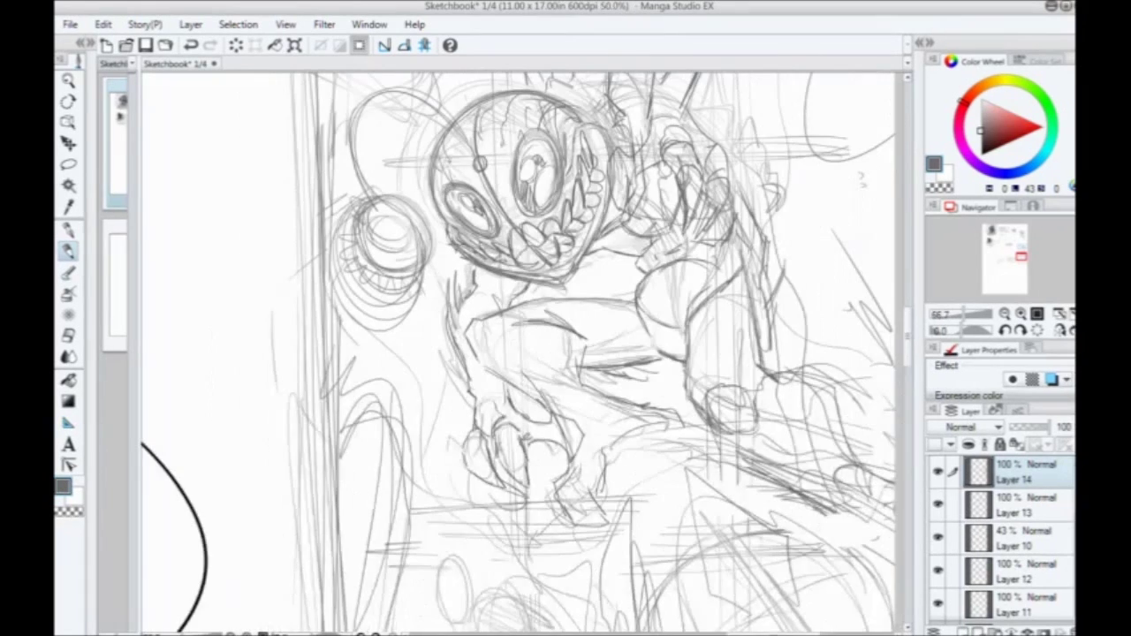
drag(431, 336, 423, 447)
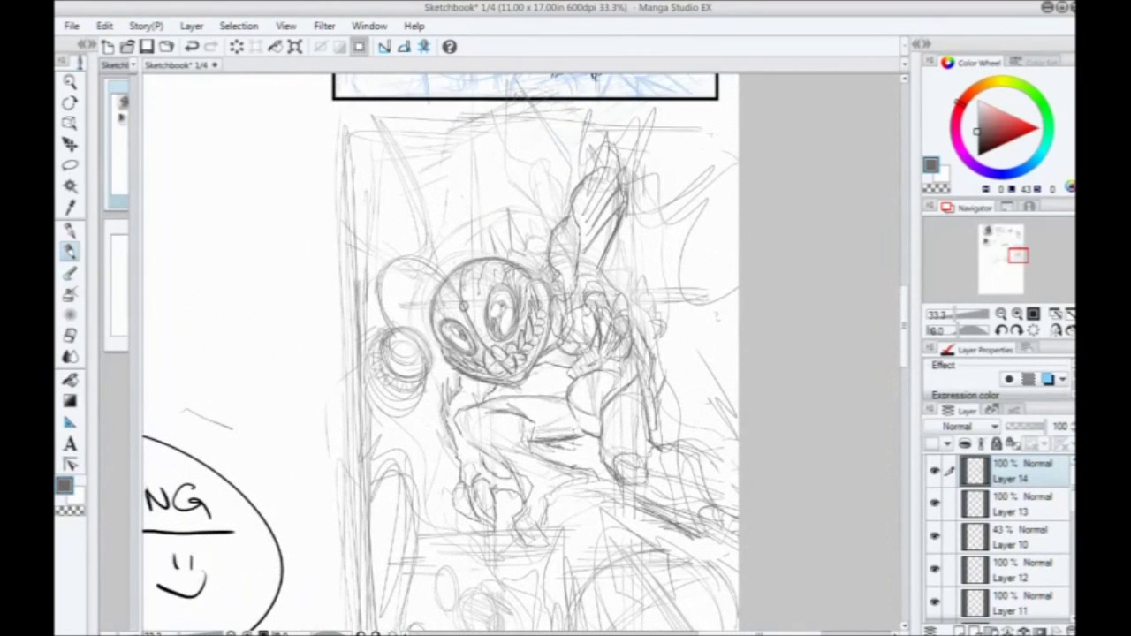
drag(405, 364, 378, 373)
mouse_move(463, 265)
mouse_down()
mouse_move(480, 225)
mouse_move(544, 185)
mouse_up()
mouse_move(601, 222)
mouse_down()
mouse_move(659, 281)
mouse_move(661, 428)
mouse_up()
drag(377, 396, 432, 374)
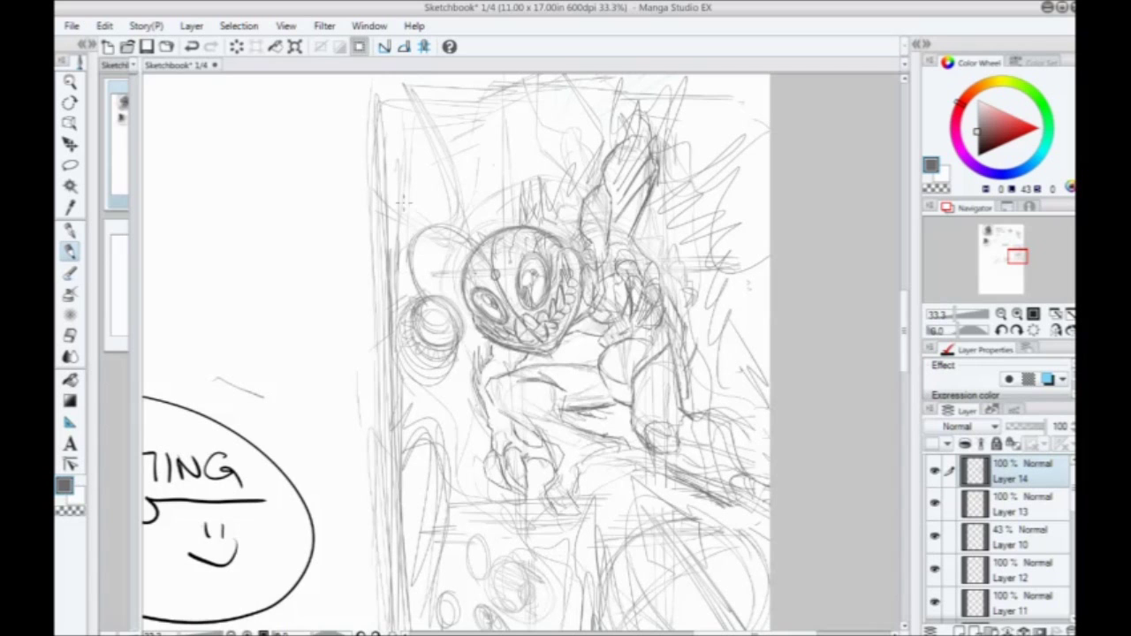
Step: Examine the panel composition both in overview and close up
scroll(225, 375, down, 3)
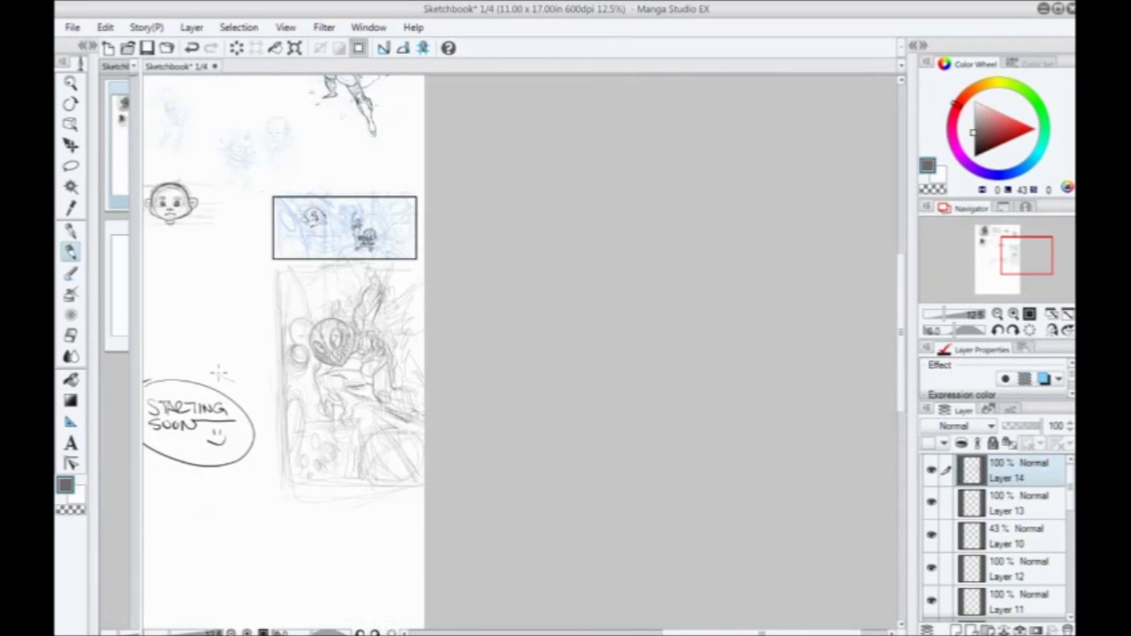
scroll(219, 374, up, 5)
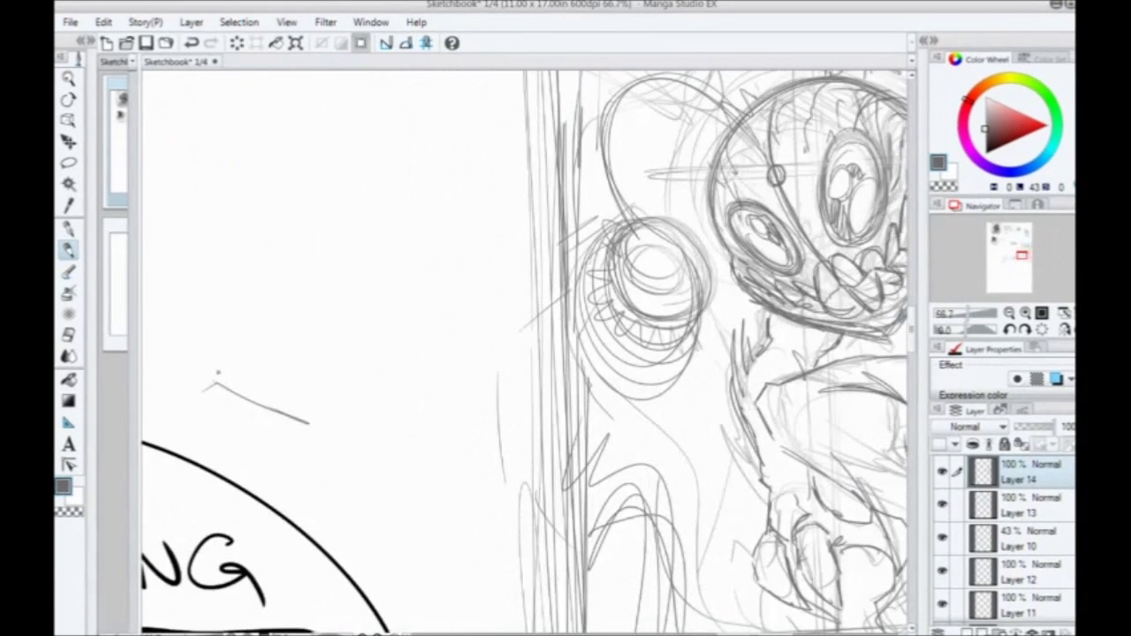
scroll(218, 372, up, 1)
drag(779, 421, 273, 403)
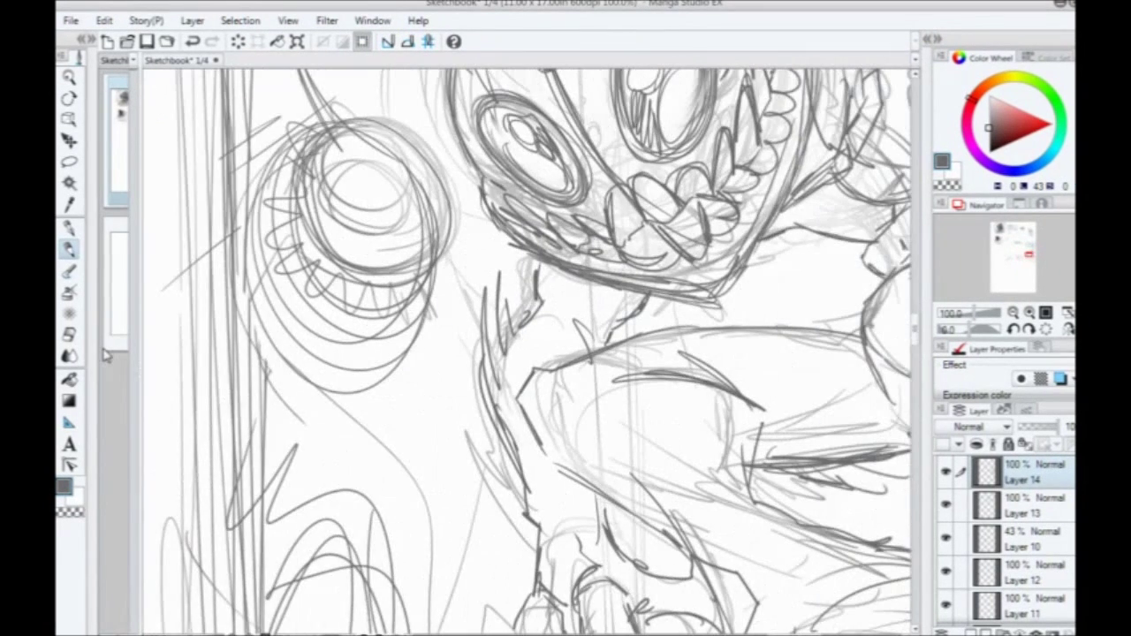
scroll(104, 355, down, 1)
key(ctrl+minus)
key(ctrl+minus)
key(ctrl+minus)
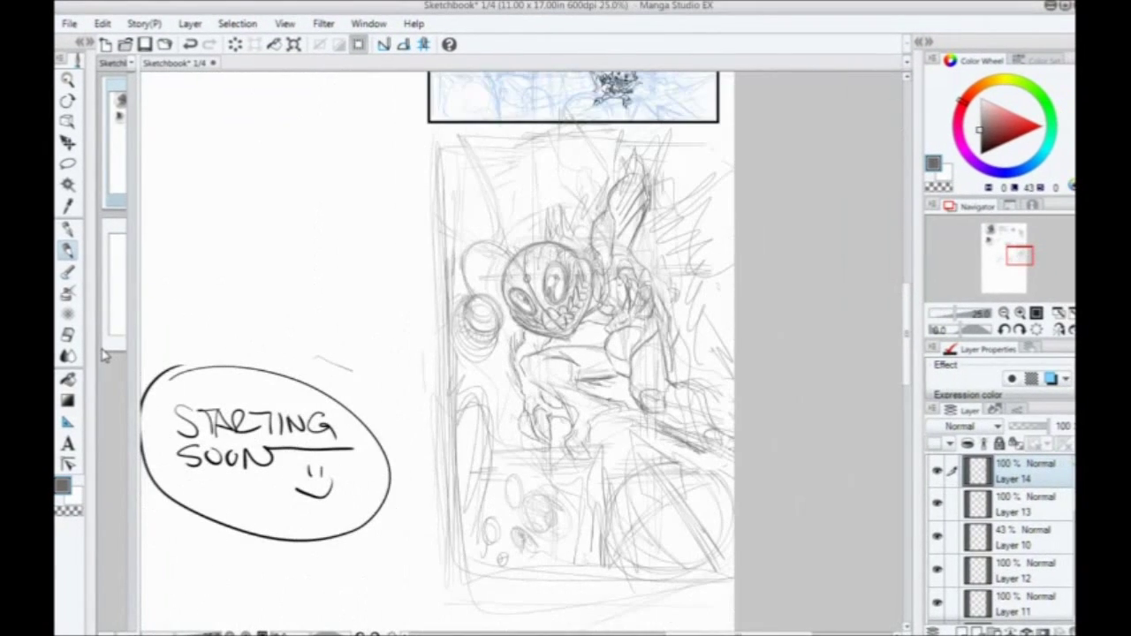
drag(469, 394, 455, 372)
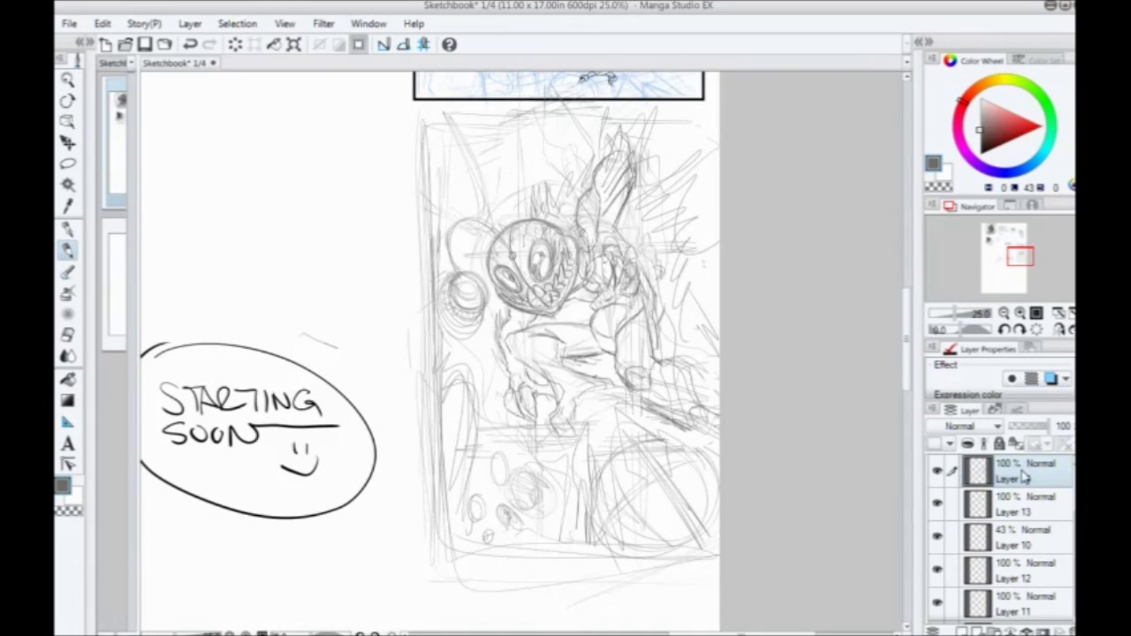
Step: Apply the blue layer color effect to Layer 14 and reduce its opacity to 78%
click(1051, 380)
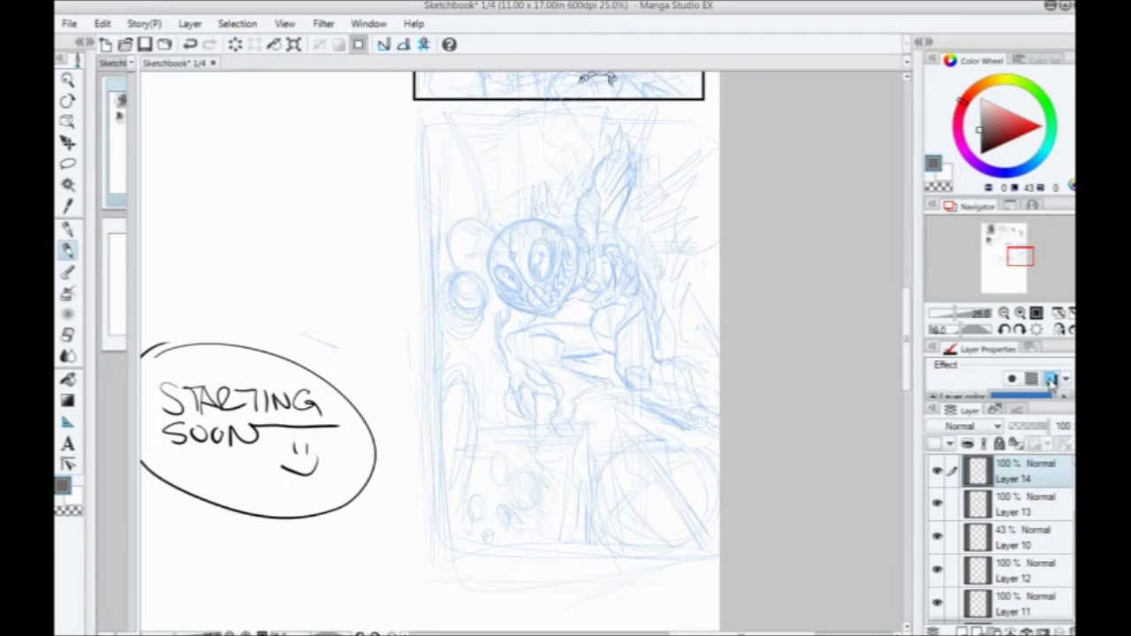
drag(1049, 426, 1044, 426)
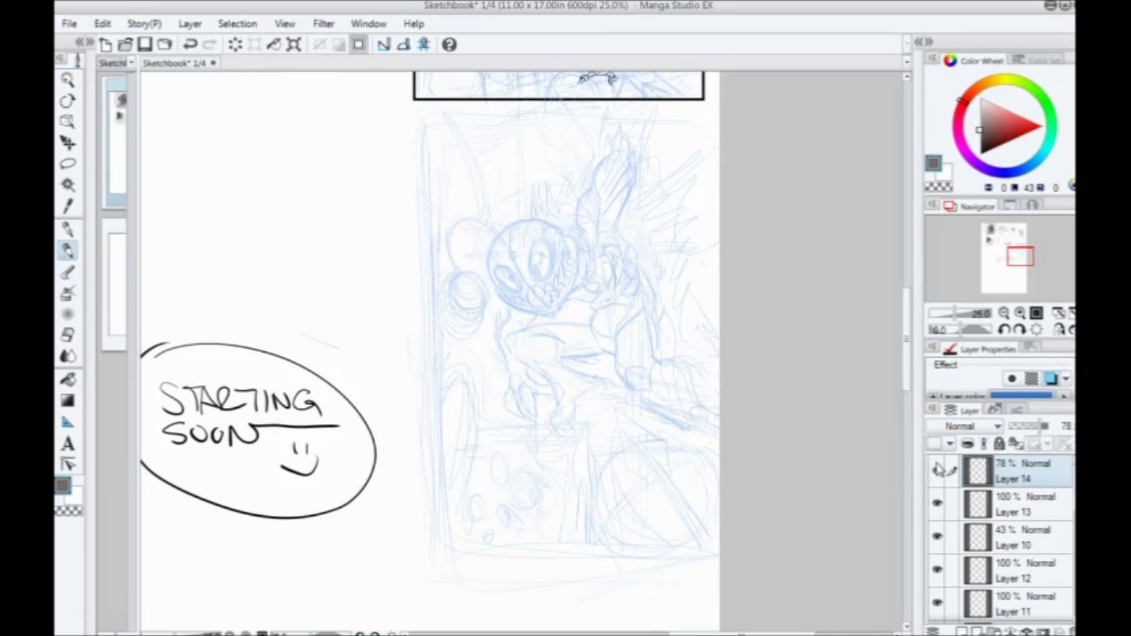
Step: Add a new layer above the blue sketch and frame the creature's head for redrawing
key(ctrl+shift+n)
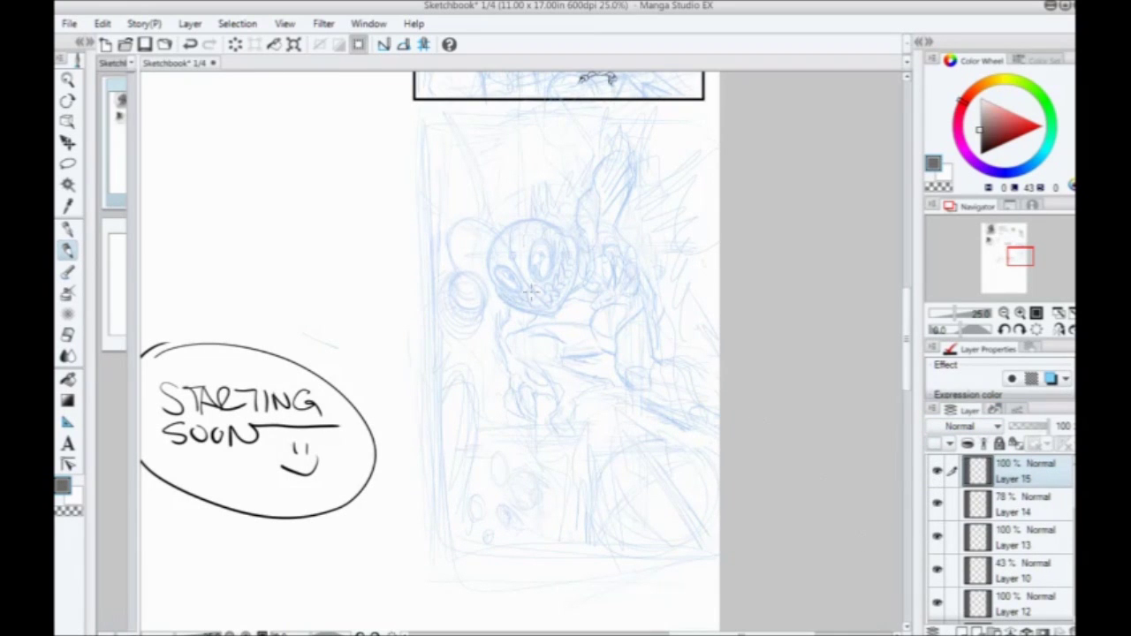
drag(500, 341, 505, 447)
scroll(505, 446, up, 3)
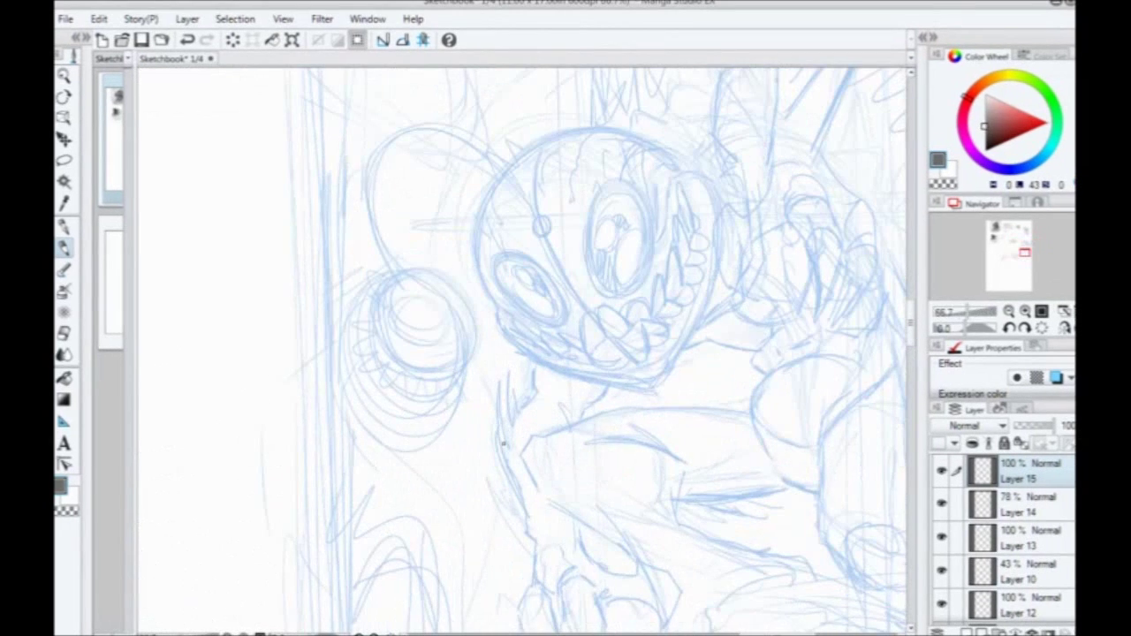
drag(553, 336, 424, 391)
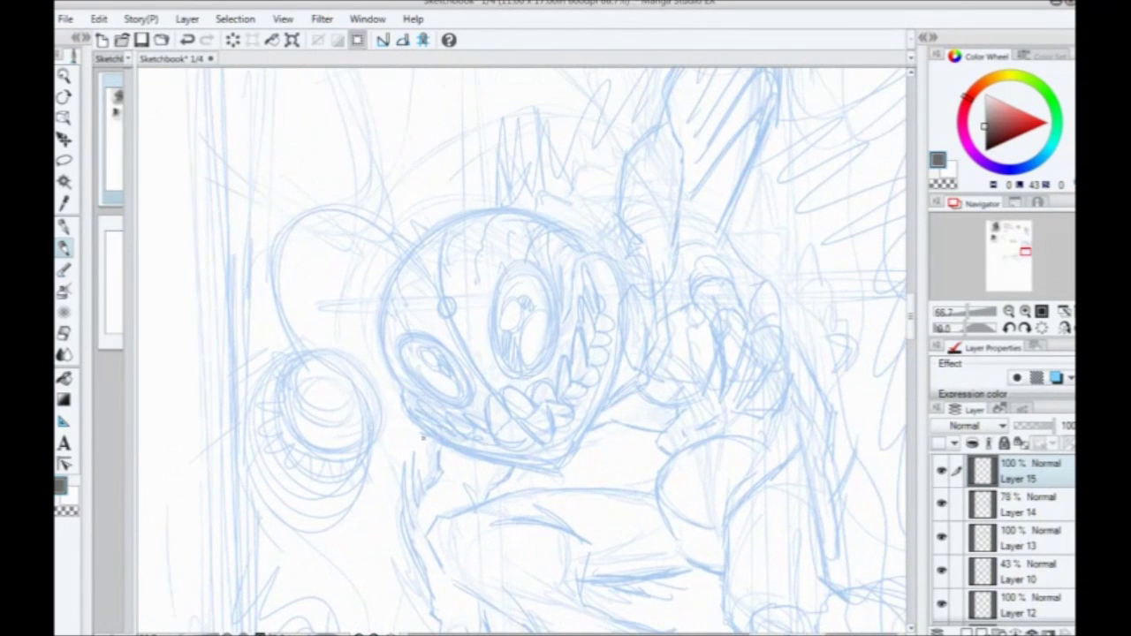
drag(422, 437, 408, 273)
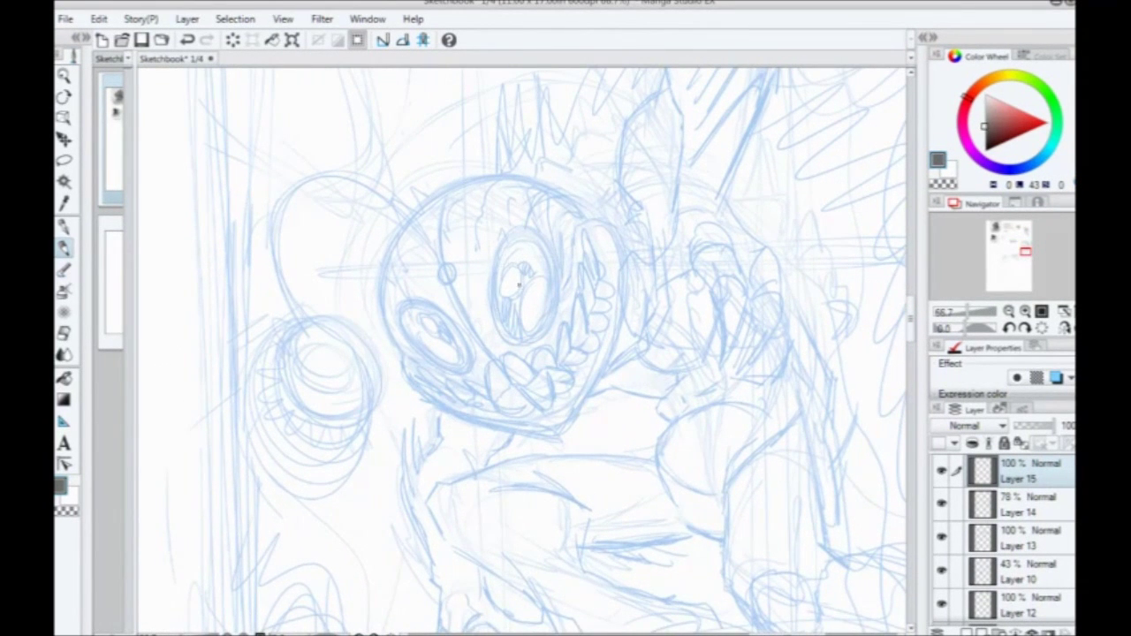
Step: Set the drawing color to black and ink the oval outline of the creature's larger eye on Layer 15
mouse_move(551, 267)
mouse_down()
mouse_move(555, 311)
mouse_move(542, 332)
mouse_up()
key(ctrl+z)
click(984, 152)
drag(555, 281, 555, 261)
mouse_move(503, 235)
mouse_down()
mouse_move(493, 318)
mouse_move(516, 344)
mouse_move(549, 323)
mouse_up()
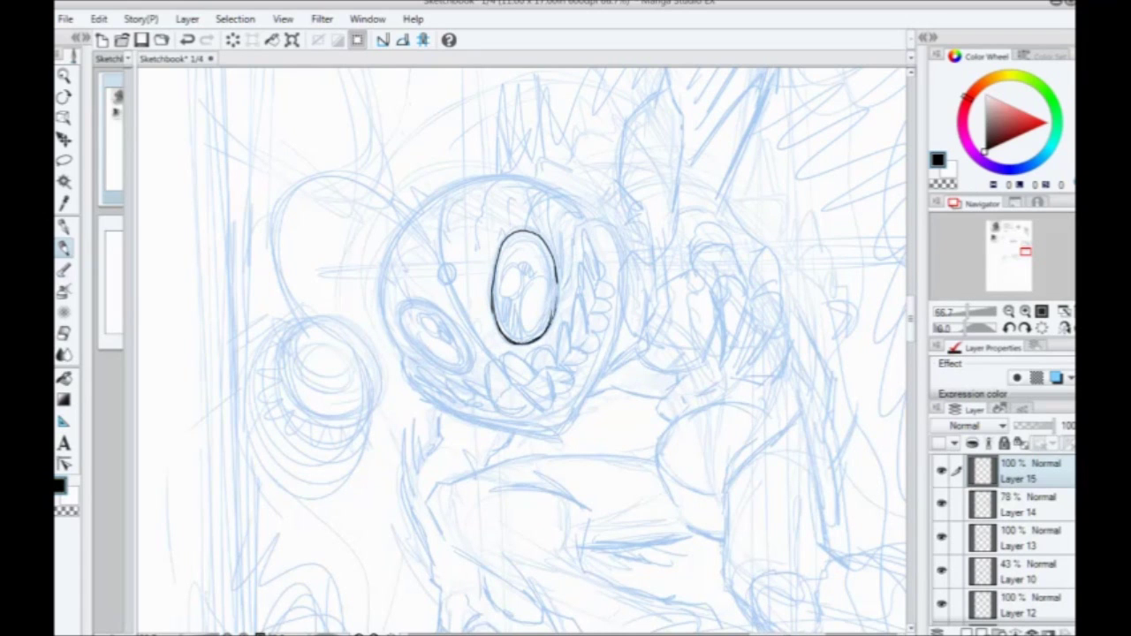
drag(558, 282, 548, 332)
Step: Ink dense black hatching and curved wrinkle lines over the larger eye, with short broken marks around its rim
mouse_move(518, 223)
mouse_down()
mouse_move(558, 263)
mouse_move(561, 237)
mouse_move(524, 207)
mouse_move(536, 210)
mouse_up()
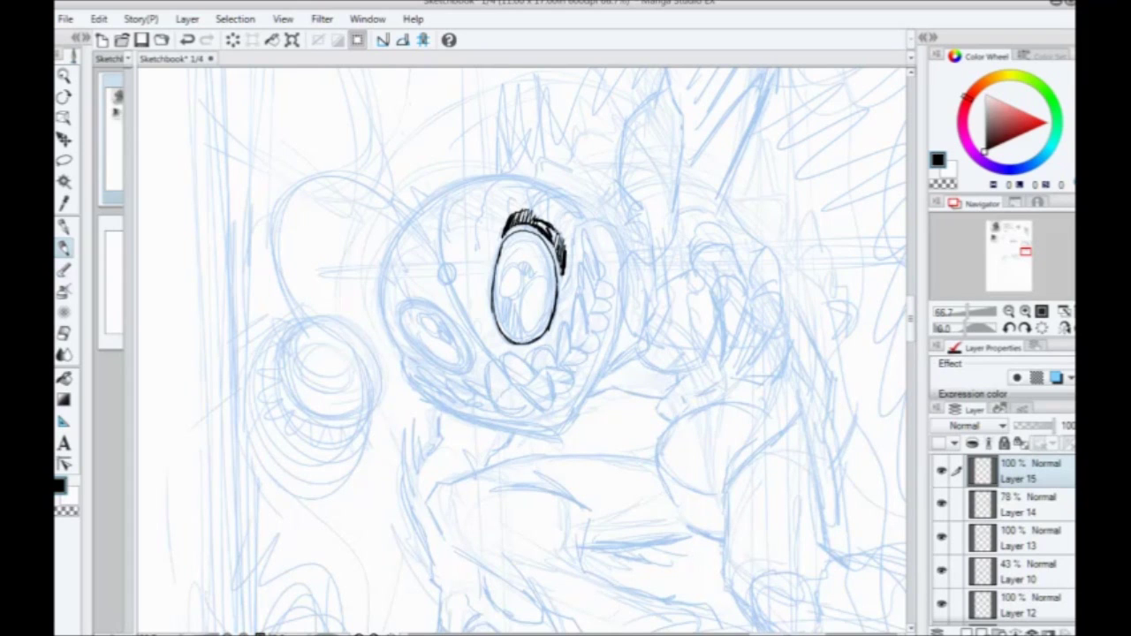
mouse_move(526, 205)
mouse_down()
mouse_move(555, 222)
mouse_move(567, 253)
mouse_up()
drag(507, 217, 495, 237)
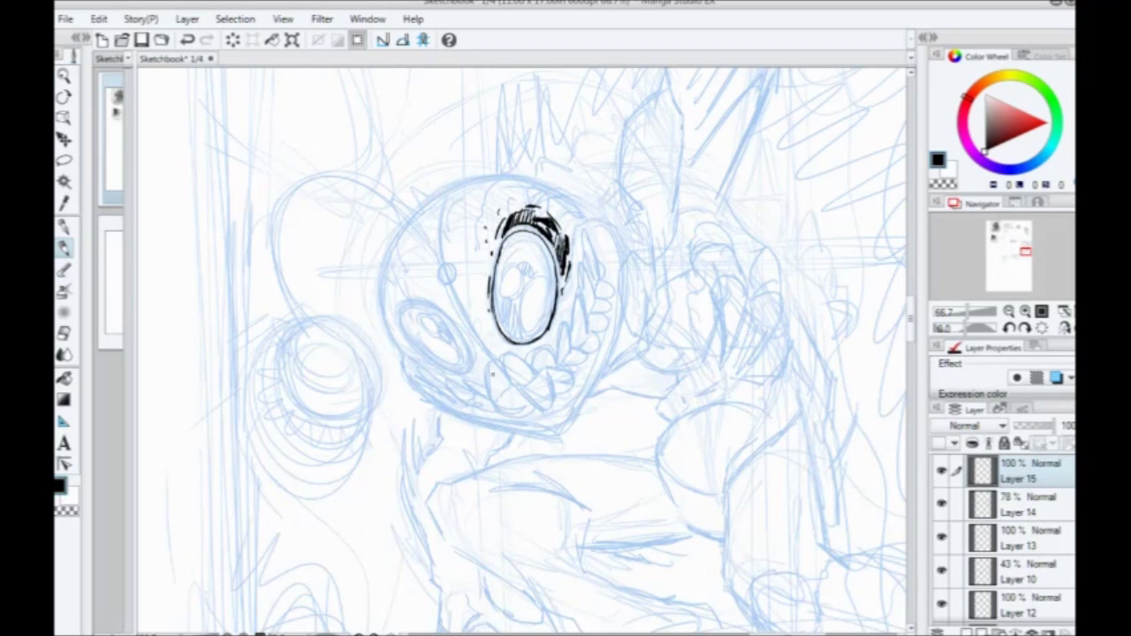
mouse_move(513, 210)
mouse_down()
mouse_move(576, 190)
mouse_move(576, 251)
mouse_up()
drag(562, 211, 579, 244)
click(594, 225)
Step: Ink the angular mouth and jaw contour from beside the larger eye down to the chin, and outline the smaller eye
mouse_move(579, 215)
mouse_down()
mouse_move(581, 233)
mouse_move(624, 231)
mouse_move(640, 265)
mouse_move(608, 364)
mouse_move(562, 447)
mouse_move(500, 425)
mouse_up()
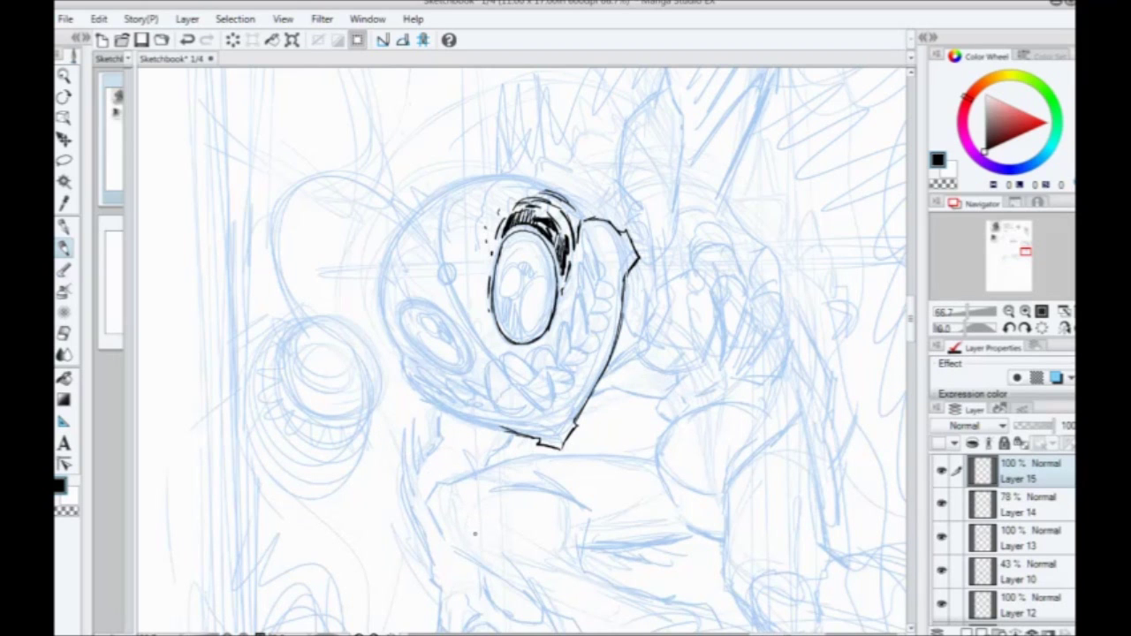
drag(391, 403, 432, 402)
mouse_move(455, 301)
mouse_down()
mouse_move(509, 349)
mouse_move(497, 372)
mouse_move(437, 334)
mouse_move(500, 325)
mouse_move(461, 362)
mouse_up()
drag(402, 340, 446, 436)
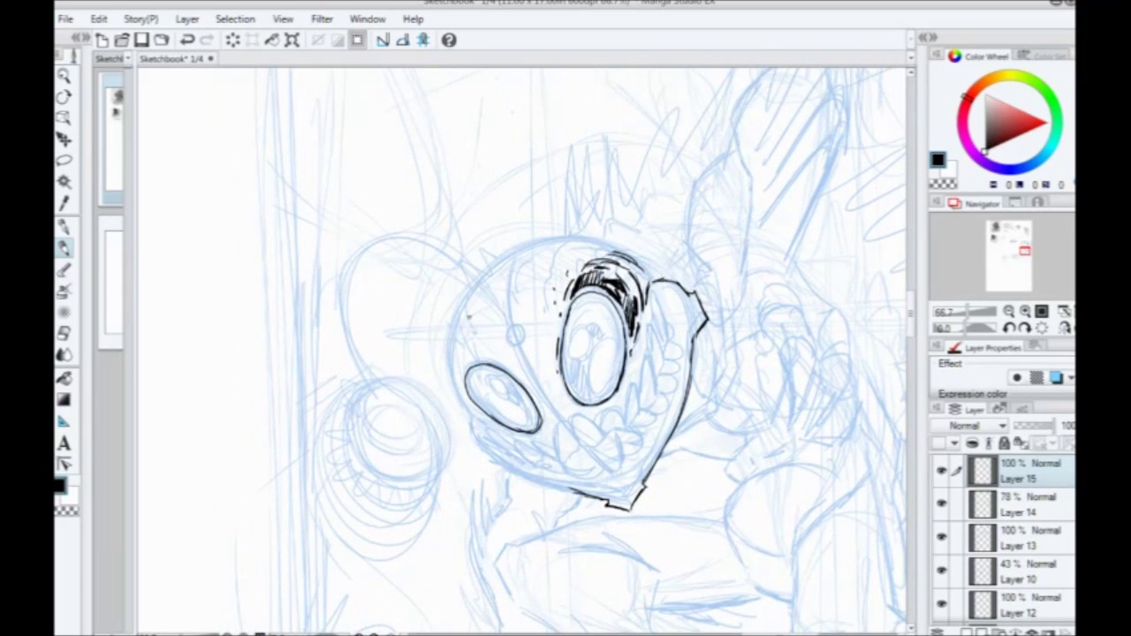
Step: Ink a pointed, heavily shaded brow over the outer corner of the smaller eye, with small marks along its edge
mouse_move(494, 357)
mouse_down()
mouse_move(465, 361)
mouse_move(459, 380)
mouse_move(472, 353)
mouse_move(453, 368)
mouse_move(458, 388)
mouse_move(450, 353)
mouse_move(466, 341)
mouse_up()
drag(468, 340, 452, 339)
drag(458, 338, 458, 389)
drag(467, 382, 456, 396)
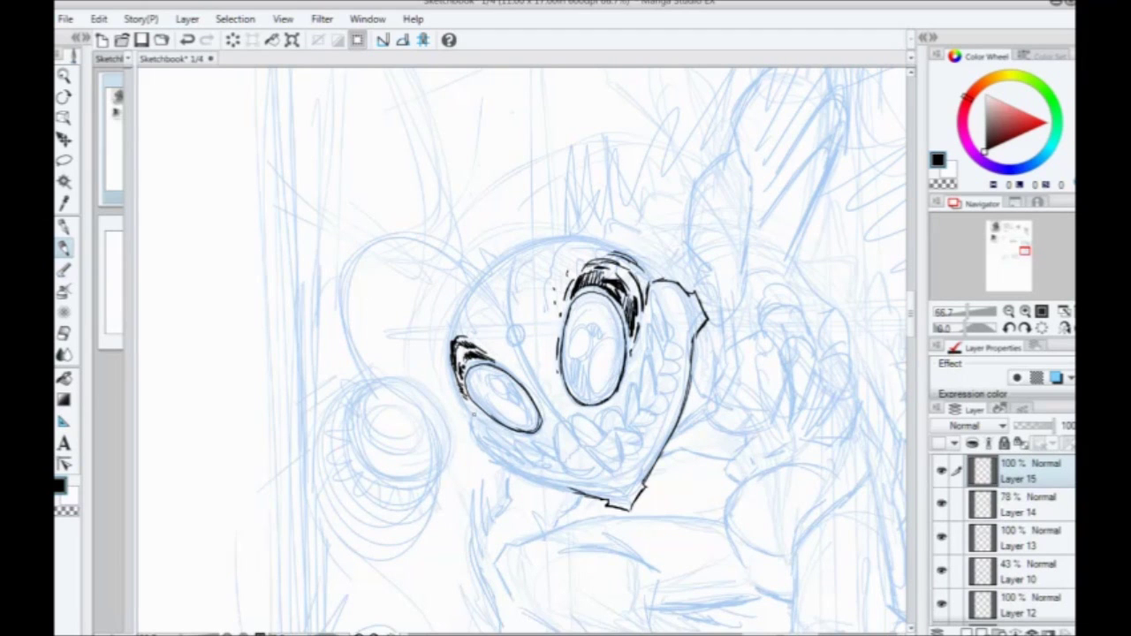
Step: Ink the upper row of pointed teeth from the middle of the grin up along the side of the larger eye
drag(505, 437, 480, 424)
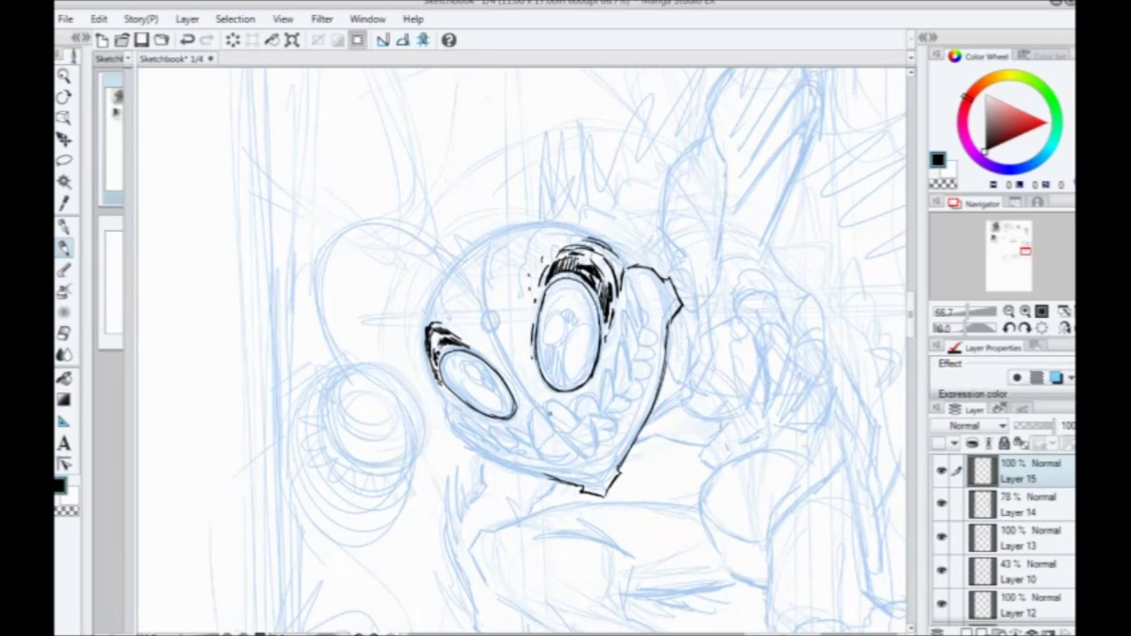
drag(548, 405, 551, 420)
mouse_move(548, 403)
mouse_down()
mouse_move(566, 408)
mouse_move(564, 440)
mouse_move(597, 398)
mouse_move(590, 429)
mouse_move(576, 421)
mouse_move(610, 375)
mouse_move(598, 422)
mouse_up()
mouse_move(601, 382)
mouse_down()
mouse_move(595, 417)
mouse_move(545, 452)
mouse_move(562, 445)
mouse_move(574, 463)
mouse_move(564, 416)
mouse_move(568, 463)
mouse_up()
drag(568, 394, 567, 423)
mouse_move(569, 394)
mouse_down()
mouse_move(585, 434)
mouse_move(575, 439)
mouse_up()
drag(569, 396, 585, 438)
mouse_move(570, 374)
mouse_down()
mouse_move(575, 414)
mouse_move(580, 399)
mouse_up()
drag(573, 350, 587, 380)
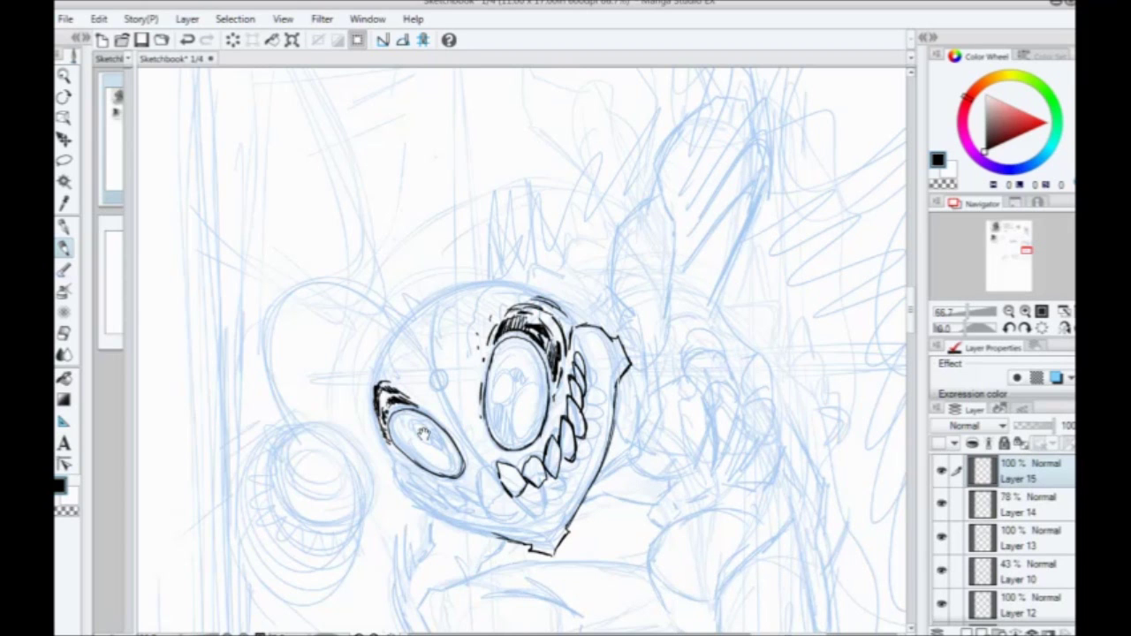
Step: Extend the upper row of teeth beneath the smaller eye to the far corner of the grin
drag(424, 433, 455, 357)
mouse_move(531, 407)
mouse_down()
mouse_move(512, 419)
mouse_move(539, 438)
mouse_move(540, 416)
mouse_move(514, 425)
mouse_move(497, 407)
mouse_move(496, 423)
mouse_up()
mouse_move(496, 422)
mouse_down()
mouse_move(515, 437)
mouse_move(534, 417)
mouse_move(550, 419)
mouse_up()
drag(550, 417, 571, 428)
mouse_move(542, 406)
mouse_down()
mouse_move(553, 422)
mouse_move(535, 419)
mouse_move(554, 424)
mouse_move(521, 407)
mouse_move(540, 418)
mouse_up()
drag(472, 301, 414, 278)
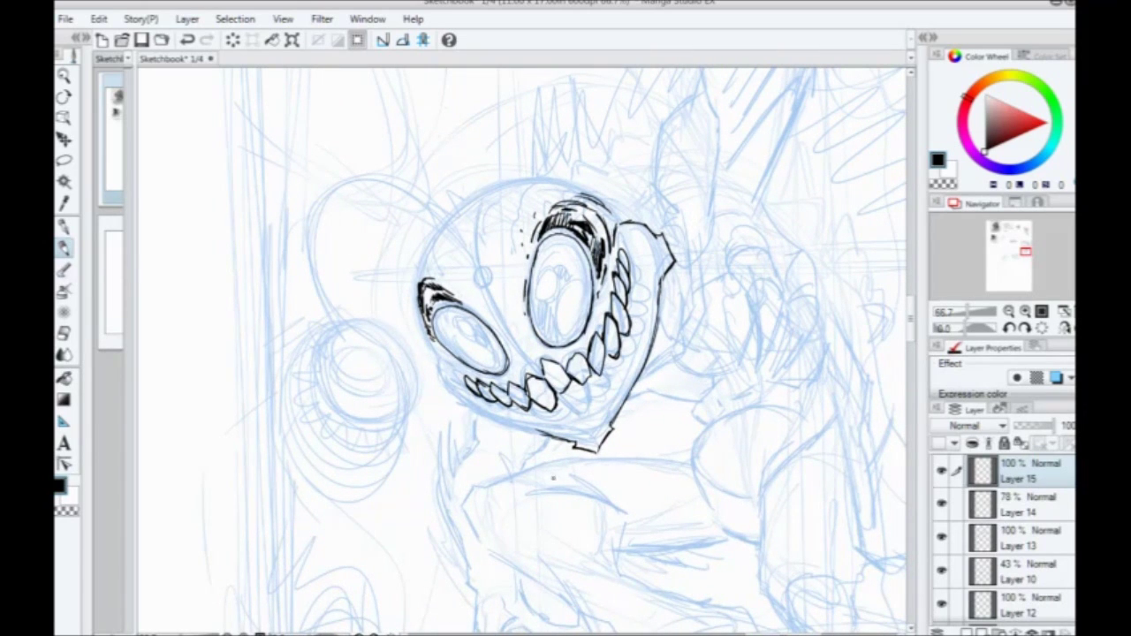
Step: Ink the lower row of pointed teeth along the creature's grin, undoing the last stray stroke
mouse_move(557, 416)
mouse_down()
mouse_move(538, 425)
mouse_move(571, 419)
mouse_move(601, 362)
mouse_move(601, 387)
mouse_up()
drag(569, 339, 530, 361)
drag(562, 396, 589, 315)
mouse_move(499, 451)
mouse_down()
mouse_move(633, 352)
mouse_move(588, 358)
mouse_up()
mouse_move(591, 341)
mouse_down()
mouse_move(574, 357)
mouse_move(553, 345)
mouse_up()
mouse_move(530, 308)
mouse_down()
mouse_move(468, 352)
mouse_move(554, 380)
mouse_move(505, 409)
mouse_move(495, 438)
mouse_up()
mouse_move(466, 385)
mouse_down()
mouse_move(497, 427)
mouse_move(472, 458)
mouse_up()
mouse_move(431, 394)
mouse_down()
mouse_move(416, 444)
mouse_move(385, 407)
mouse_up()
key(ctrl+z)
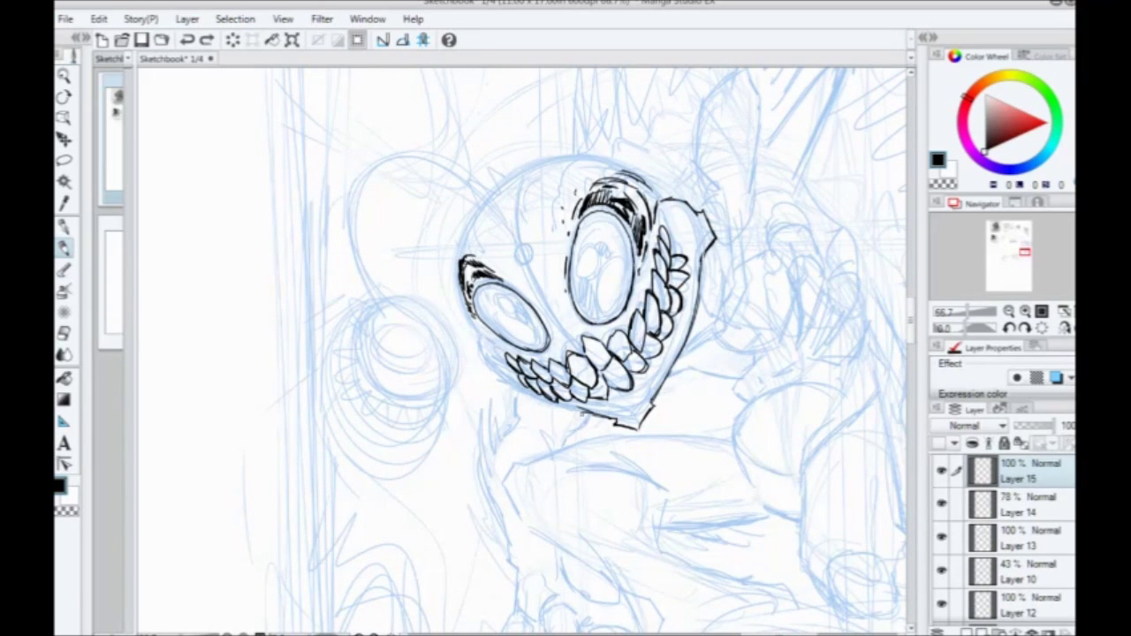
Step: Ink the jagged lower jaw outline and scatter small debris chips and specks around the head
mouse_move(586, 416)
mouse_down()
mouse_move(486, 374)
mouse_move(470, 323)
mouse_move(489, 379)
mouse_move(449, 365)
mouse_move(490, 383)
mouse_up()
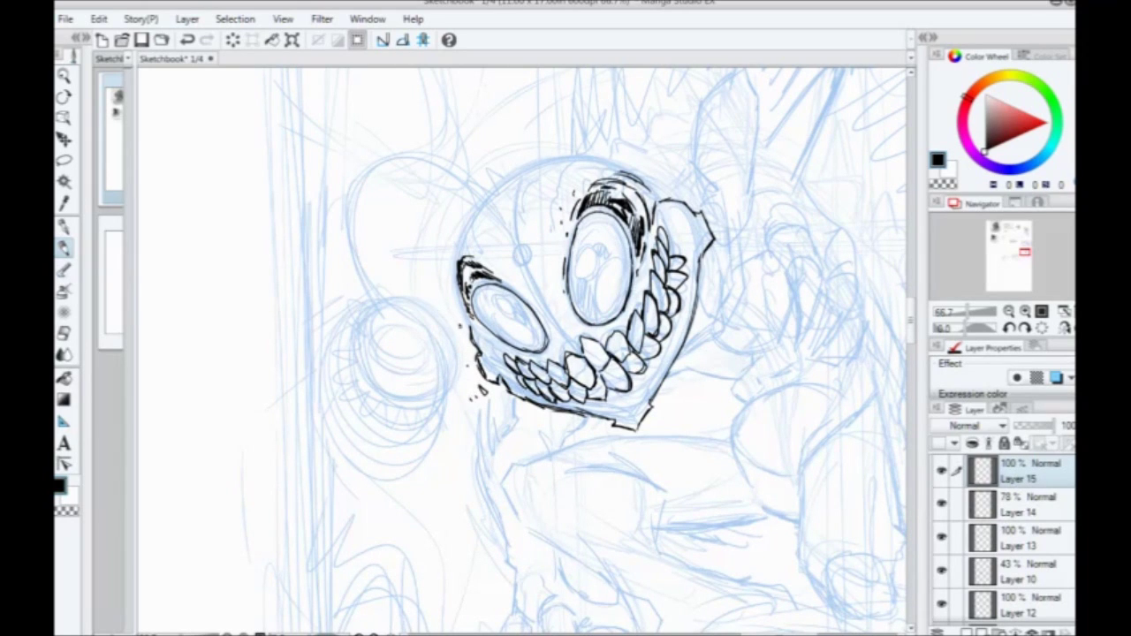
mouse_move(689, 386)
mouse_down()
mouse_move(678, 408)
mouse_move(683, 398)
mouse_move(691, 412)
mouse_move(687, 389)
mouse_up()
click(458, 323)
drag(535, 176, 526, 262)
drag(519, 199, 538, 216)
drag(518, 199, 533, 217)
click(487, 187)
drag(384, 433, 353, 354)
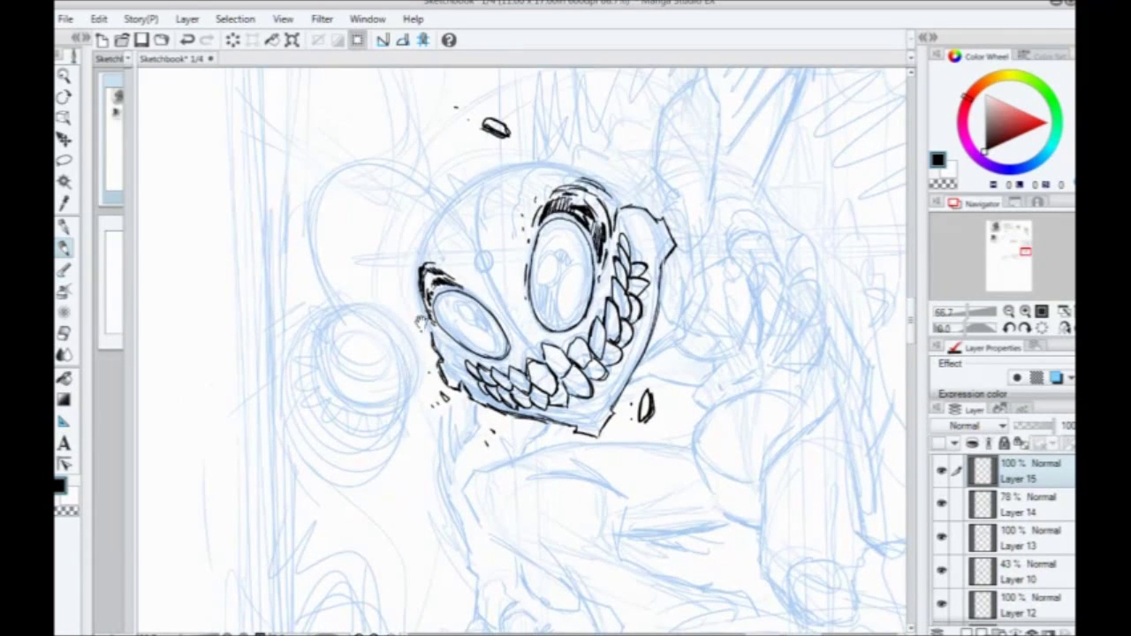
drag(421, 323, 402, 320)
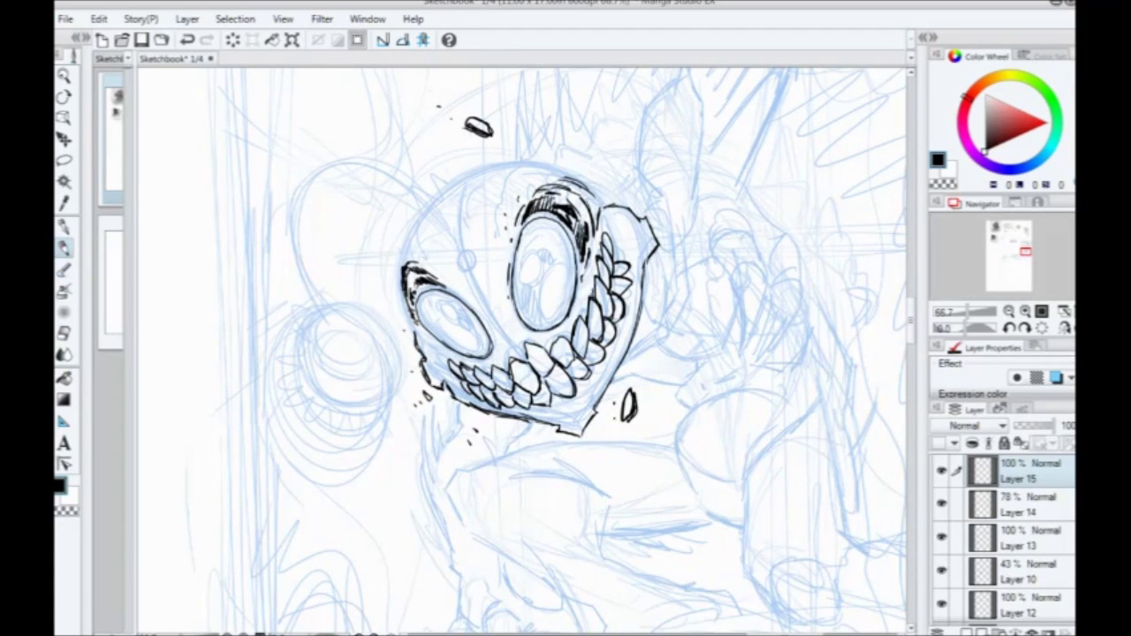
Step: Add black shadows around the teeth at the mouth corner and thicken and hatch the jaw edge down to the chin
mouse_move(594, 296)
mouse_down()
mouse_move(590, 243)
mouse_move(596, 275)
mouse_move(599, 237)
mouse_up()
mouse_move(615, 219)
mouse_down()
mouse_move(609, 263)
mouse_move(604, 238)
mouse_up()
mouse_move(608, 218)
mouse_down()
mouse_move(599, 235)
mouse_move(624, 277)
mouse_up()
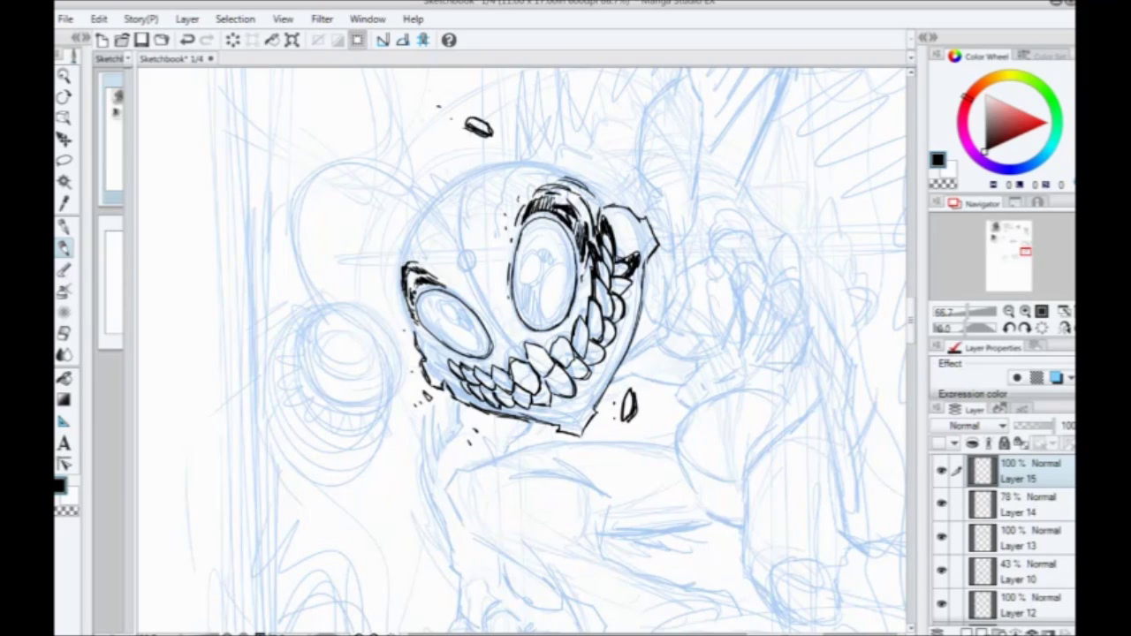
drag(638, 279, 613, 342)
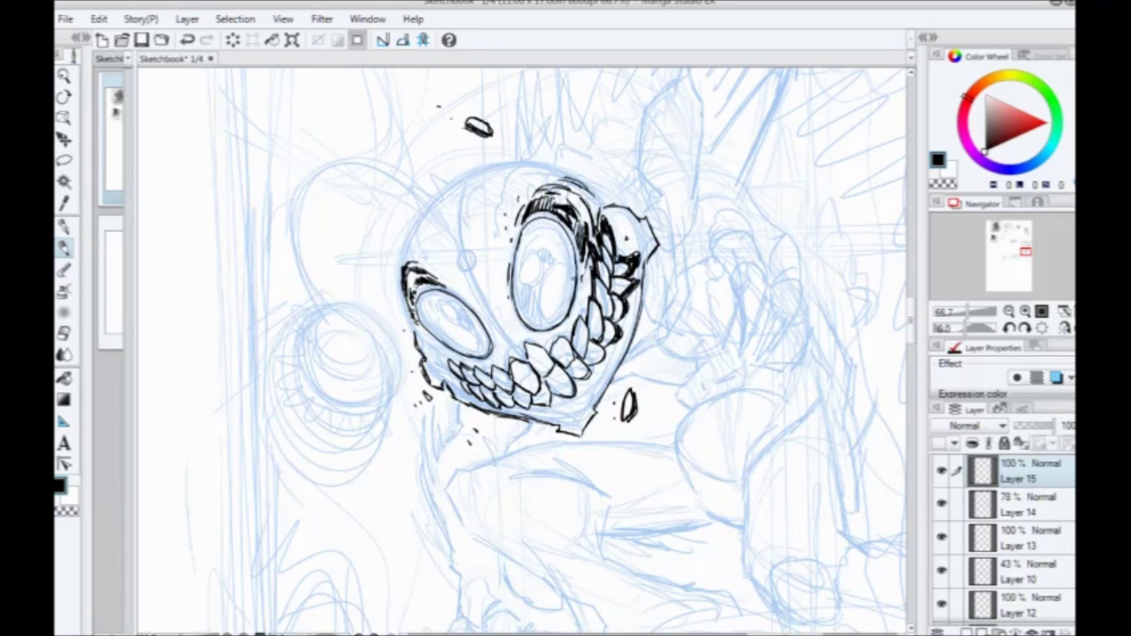
mouse_move(594, 288)
mouse_down()
mouse_move(570, 332)
mouse_move(528, 341)
mouse_move(532, 290)
mouse_move(603, 321)
mouse_up()
mouse_move(618, 262)
mouse_down()
mouse_move(609, 314)
mouse_move(571, 384)
mouse_up()
drag(605, 311, 554, 363)
mouse_move(550, 371)
mouse_down()
mouse_move(561, 403)
mouse_move(553, 382)
mouse_up()
drag(441, 306, 467, 335)
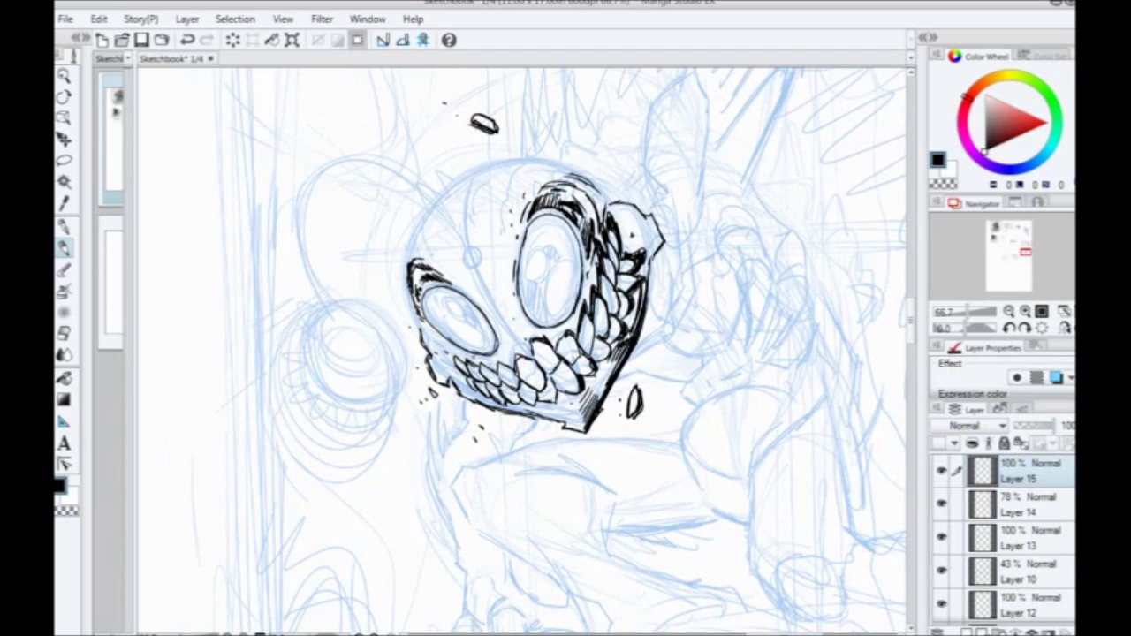
mouse_move(450, 290)
mouse_down()
mouse_move(470, 303)
mouse_move(508, 225)
mouse_move(452, 416)
mouse_up()
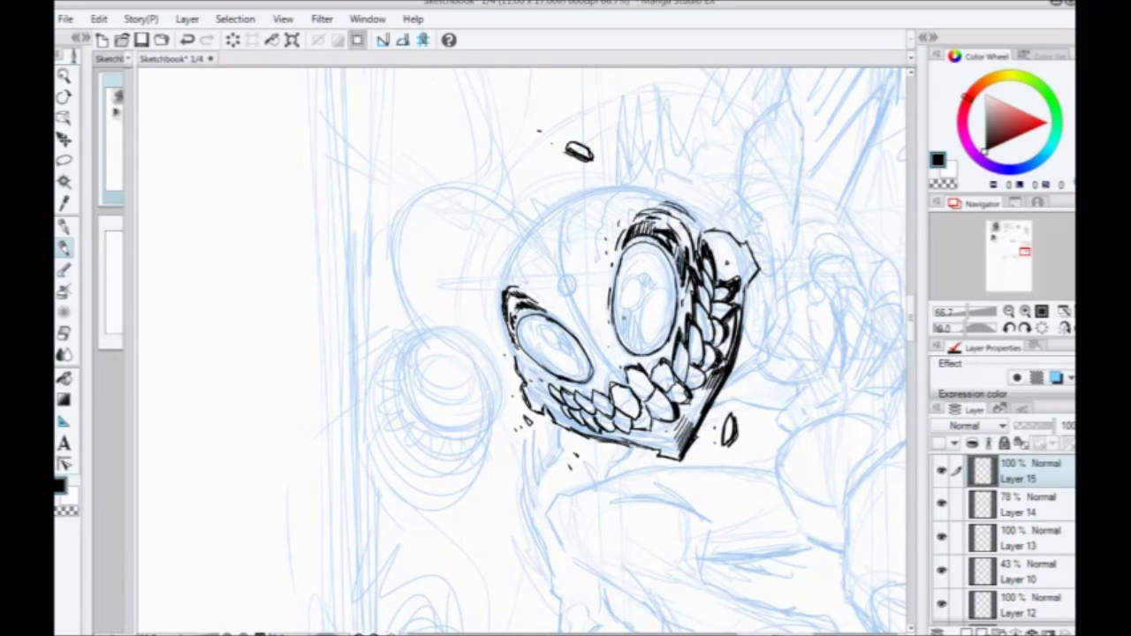
Step: Outline rounded highlight shapes inside the large eye and the smaller eye
mouse_move(623, 320)
mouse_down()
mouse_move(633, 293)
mouse_move(657, 328)
mouse_move(629, 340)
mouse_up()
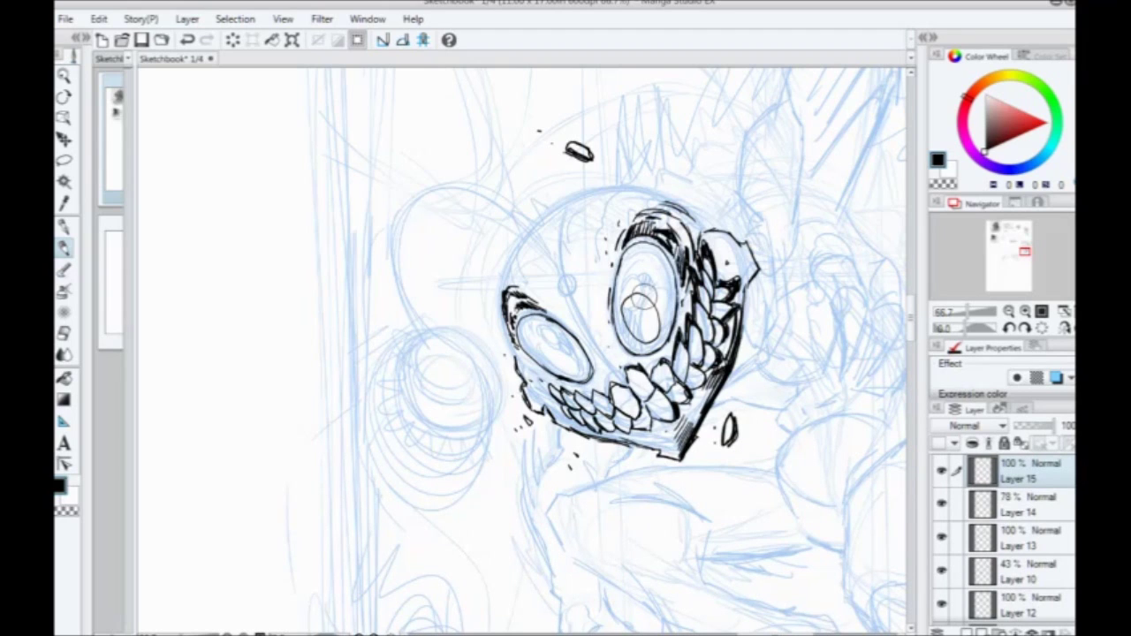
mouse_move(644, 297)
mouse_down()
mouse_move(643, 284)
mouse_move(635, 295)
mouse_up()
key(ctrl+z)
mouse_move(666, 276)
mouse_down()
mouse_move(674, 300)
mouse_move(669, 274)
mouse_up()
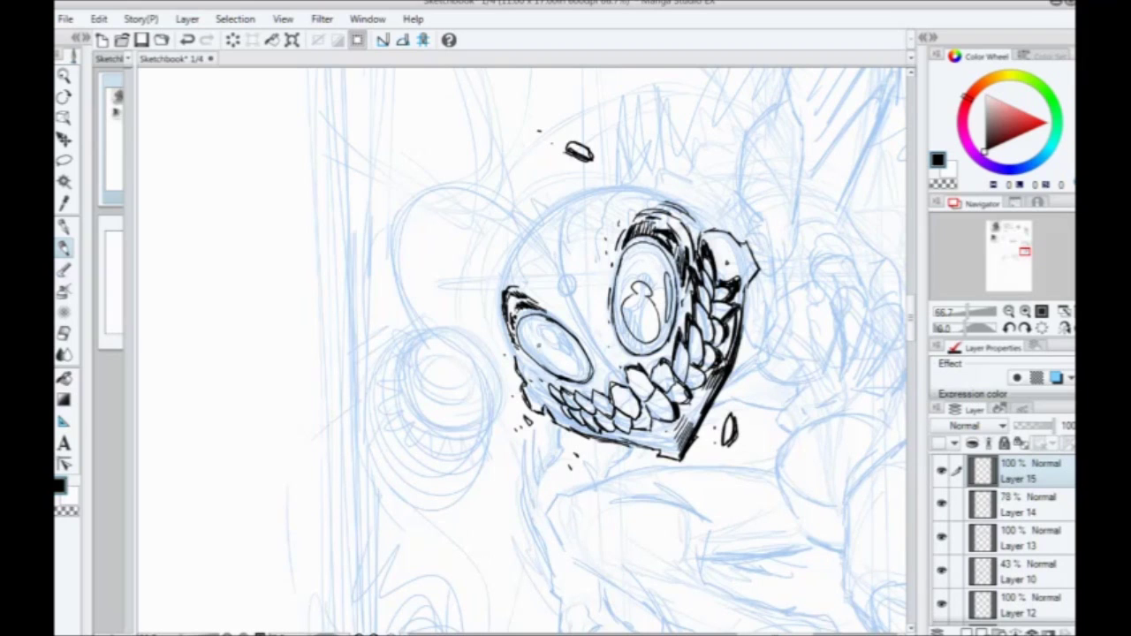
mouse_move(536, 351)
mouse_down()
mouse_move(569, 375)
mouse_move(560, 351)
mouse_move(544, 350)
mouse_up()
Step: Fill the large eye with black around its highlights, using dense hatching strokes in the upper part
mouse_move(673, 279)
mouse_down()
mouse_move(661, 350)
mouse_move(632, 353)
mouse_move(619, 341)
mouse_up()
mouse_move(620, 295)
mouse_down()
mouse_move(615, 321)
mouse_move(621, 302)
mouse_up()
drag(631, 282, 618, 304)
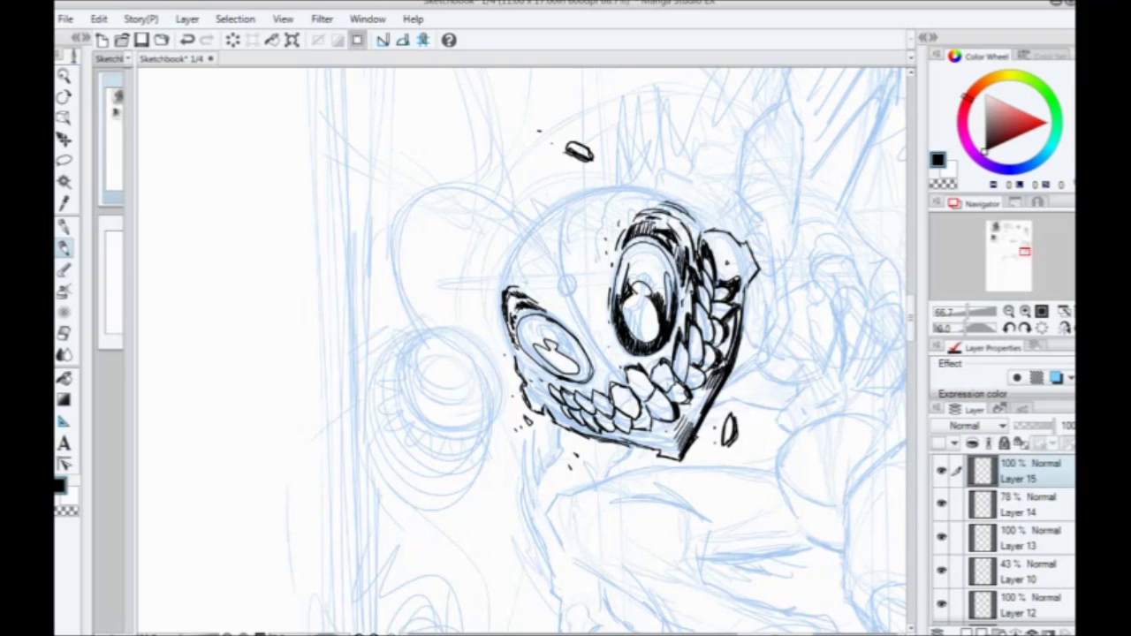
mouse_move(629, 259)
mouse_down()
mouse_move(617, 301)
mouse_move(631, 284)
mouse_move(659, 308)
mouse_move(648, 292)
mouse_up()
drag(657, 261, 649, 298)
drag(654, 258, 640, 284)
drag(645, 258, 629, 281)
mouse_move(636, 249)
mouse_down()
mouse_move(626, 281)
mouse_move(666, 293)
mouse_up()
drag(675, 267, 663, 288)
drag(668, 251, 656, 278)
drag(660, 247, 648, 270)
drag(655, 248, 641, 271)
drag(651, 243, 636, 265)
drag(643, 244, 629, 264)
mouse_move(637, 247)
mouse_down()
mouse_move(619, 269)
mouse_move(631, 253)
mouse_up()
mouse_move(659, 240)
mouse_down()
mouse_move(640, 249)
mouse_move(663, 276)
mouse_up()
drag(676, 263, 666, 286)
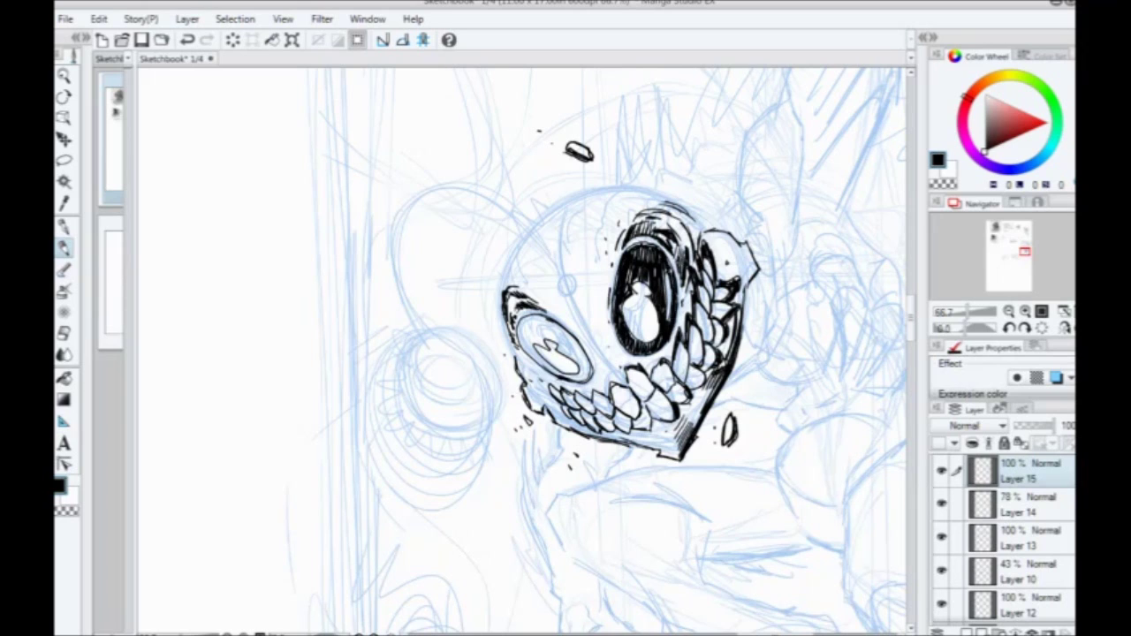
Step: Hide the blue sketch on Layer 14 and fill the smaller eye with black around its highlight
click(941, 503)
drag(539, 316, 562, 331)
drag(542, 317, 588, 356)
mouse_move(562, 342)
mouse_down()
mouse_move(589, 375)
mouse_move(568, 378)
mouse_move(525, 347)
mouse_move(556, 323)
mouse_up()
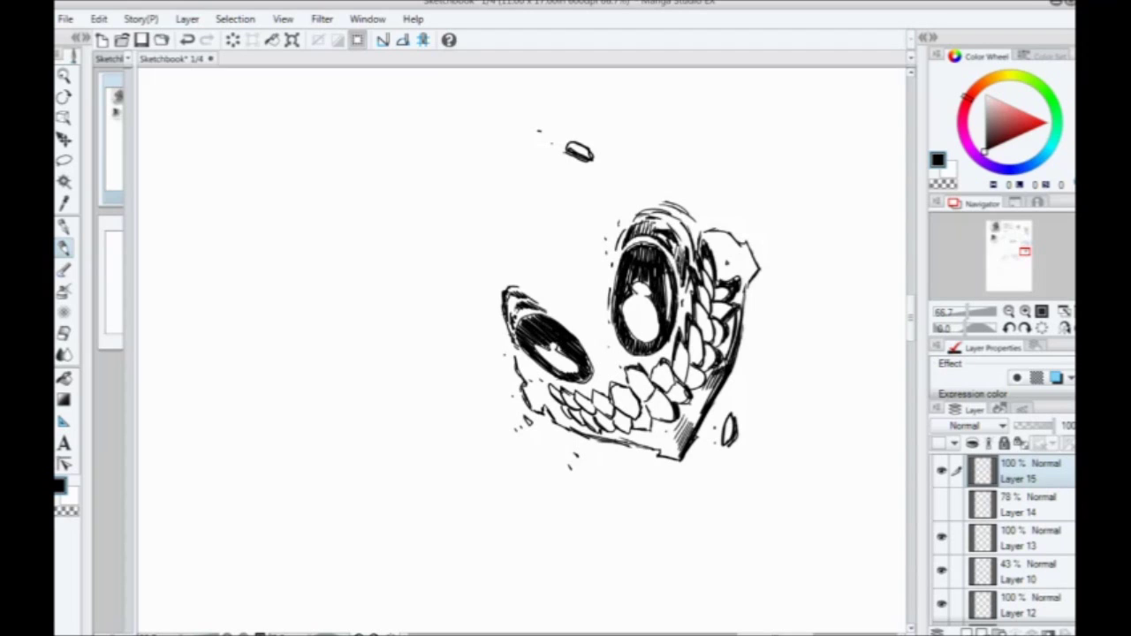
Step: Switch the drawing colour to white and add small highlights and fine light rays inside both eyes
key(x)
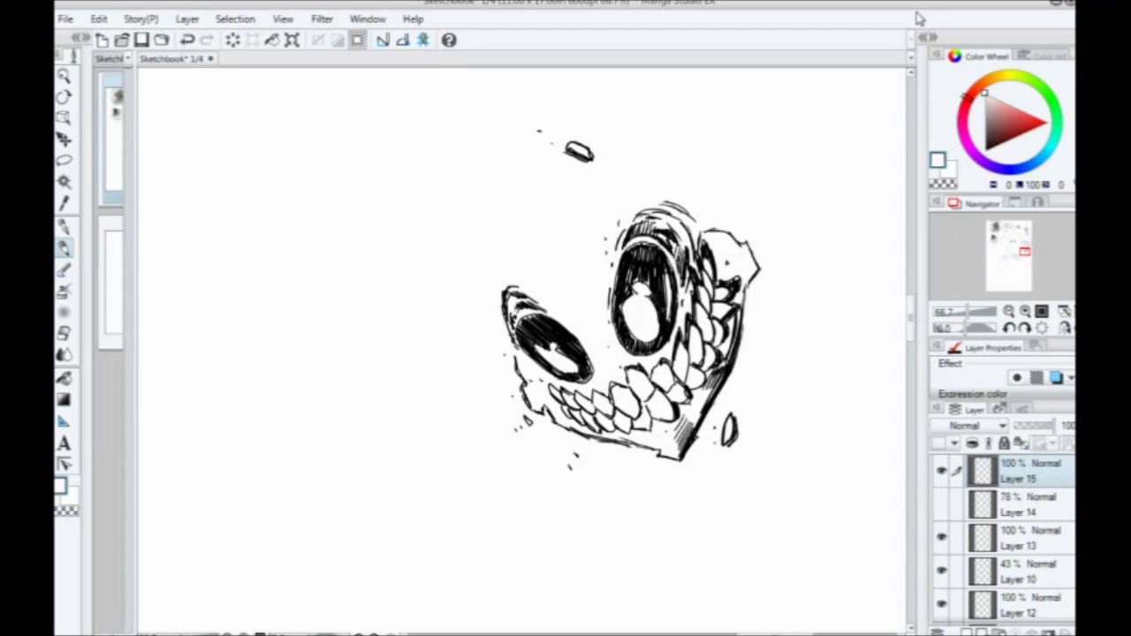
drag(545, 341, 539, 335)
drag(660, 275, 660, 290)
drag(662, 341, 643, 350)
mouse_move(656, 278)
mouse_down()
mouse_move(624, 283)
mouse_move(645, 284)
mouse_up()
key(ctrl+z)
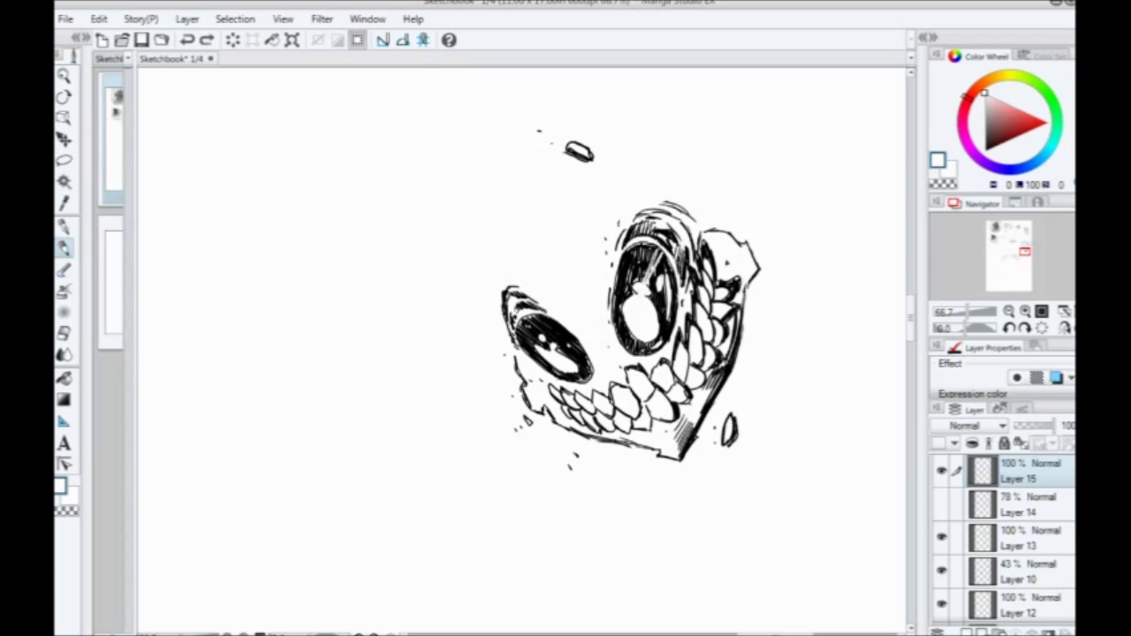
drag(652, 244, 634, 285)
drag(535, 336, 573, 346)
Step: Switch the drawing colour back to black, show Layer 14 again, and add small ink marks around the smaller eye
click(984, 152)
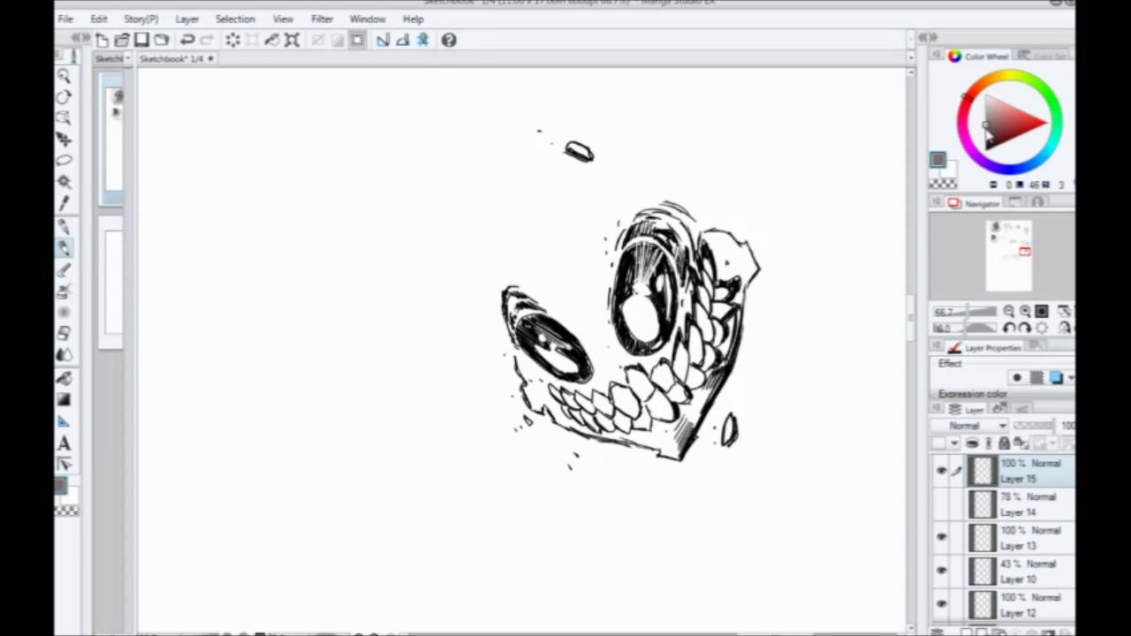
click(942, 505)
drag(544, 423, 494, 414)
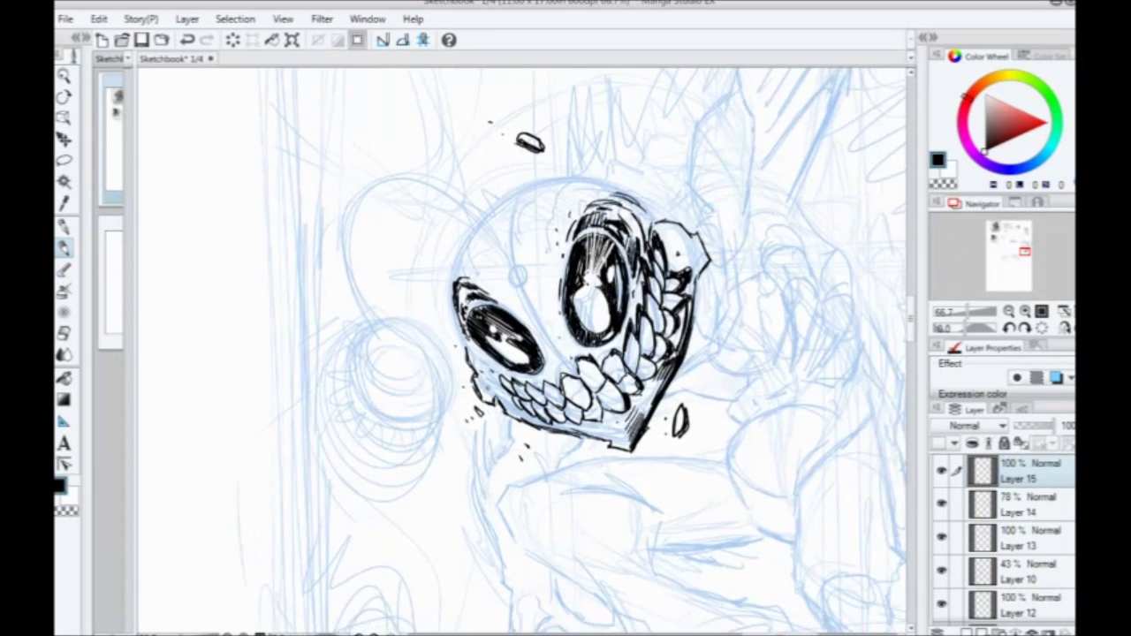
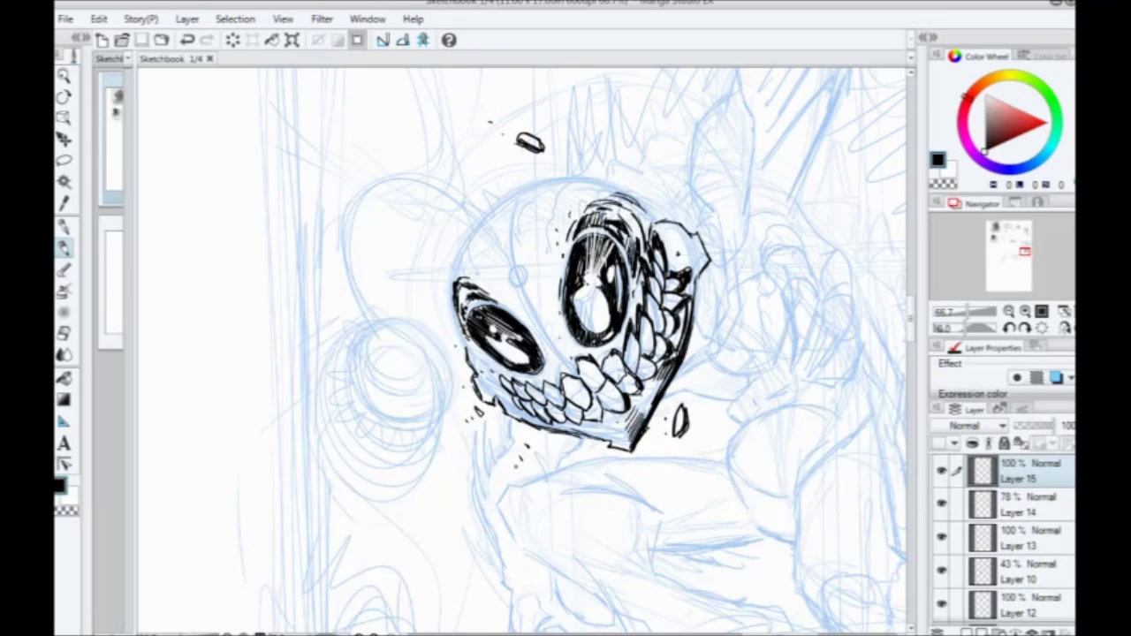
drag(461, 329, 469, 340)
drag(441, 292, 391, 271)
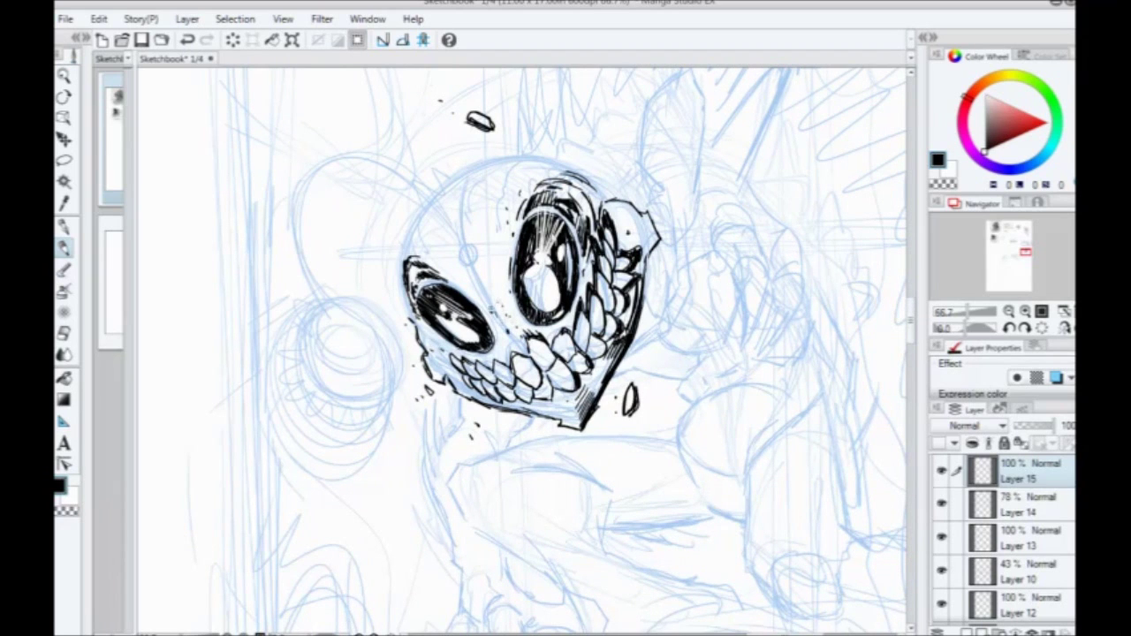
drag(500, 133, 437, 161)
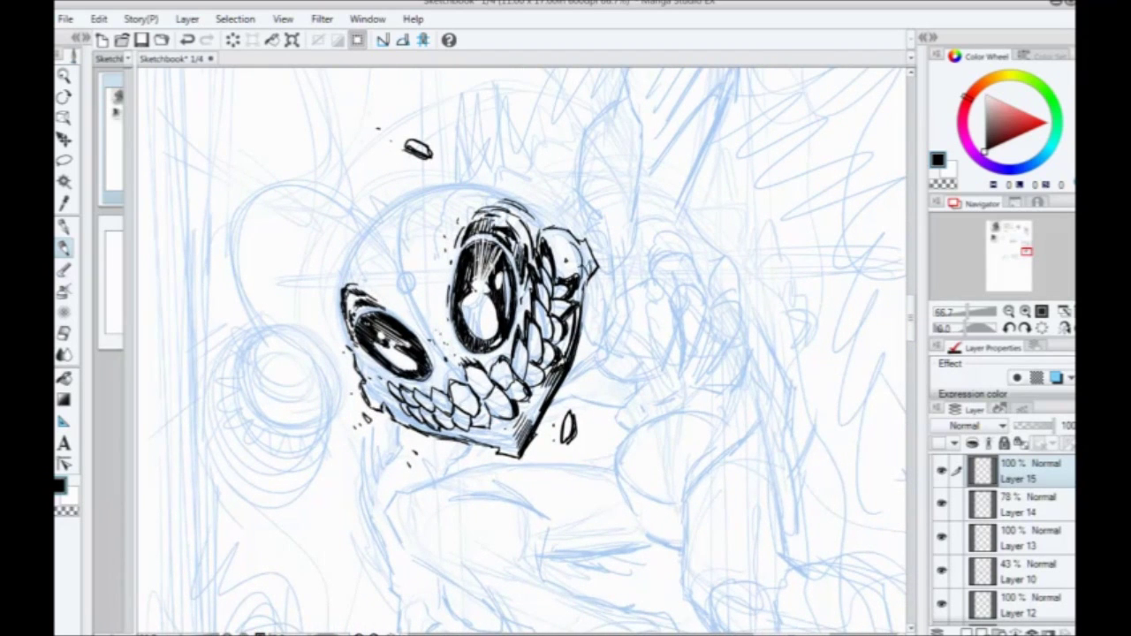
Step: Fill the cheek area behind the mouth corner with dense black shading
mouse_move(584, 238)
mouse_down()
mouse_move(594, 263)
mouse_move(569, 326)
mouse_up()
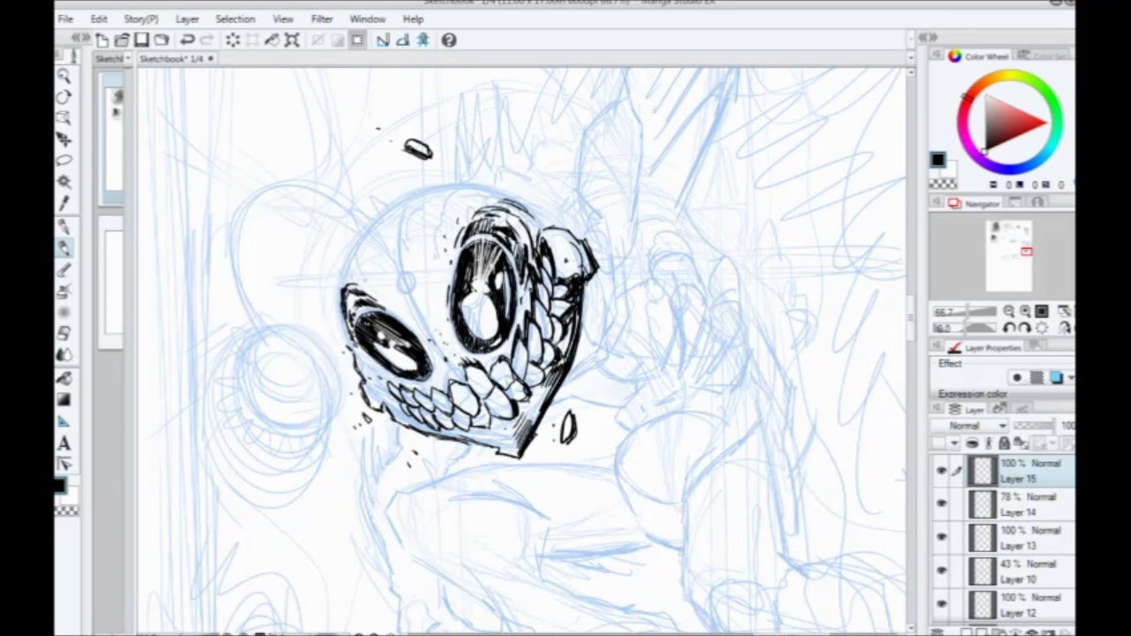
mouse_move(571, 252)
mouse_down()
mouse_move(556, 283)
mouse_move(568, 277)
mouse_up()
mouse_move(571, 231)
mouse_down()
mouse_move(558, 268)
mouse_move(546, 256)
mouse_move(562, 241)
mouse_up()
drag(585, 235, 564, 255)
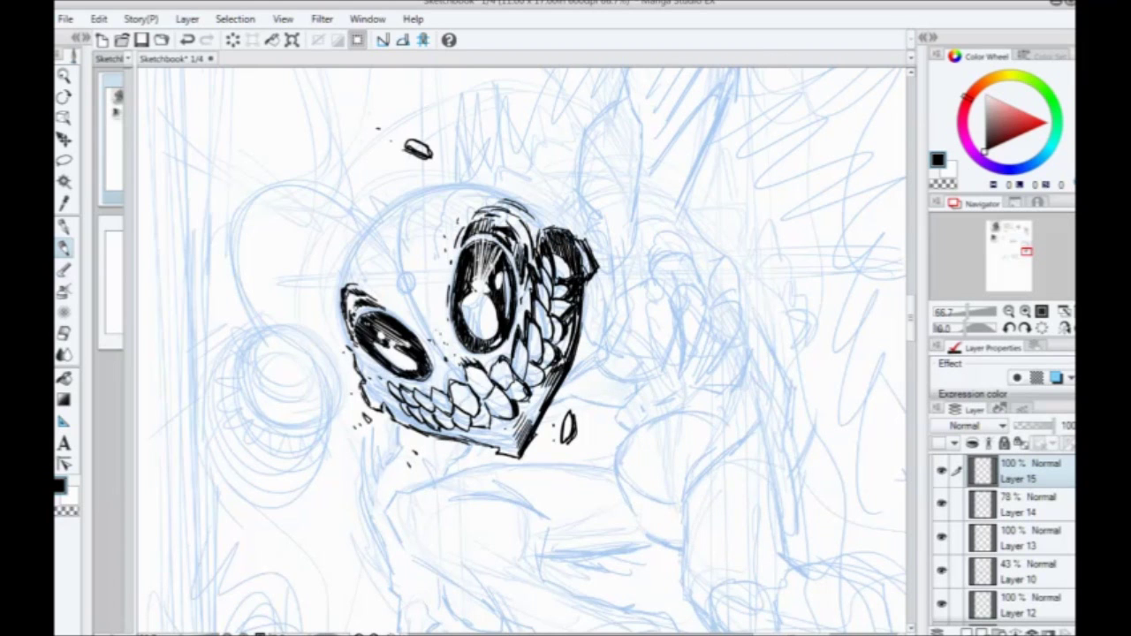
Step: Ink the skull's top contour above the large eye and hatch the forehead beside it
drag(379, 169, 408, 251)
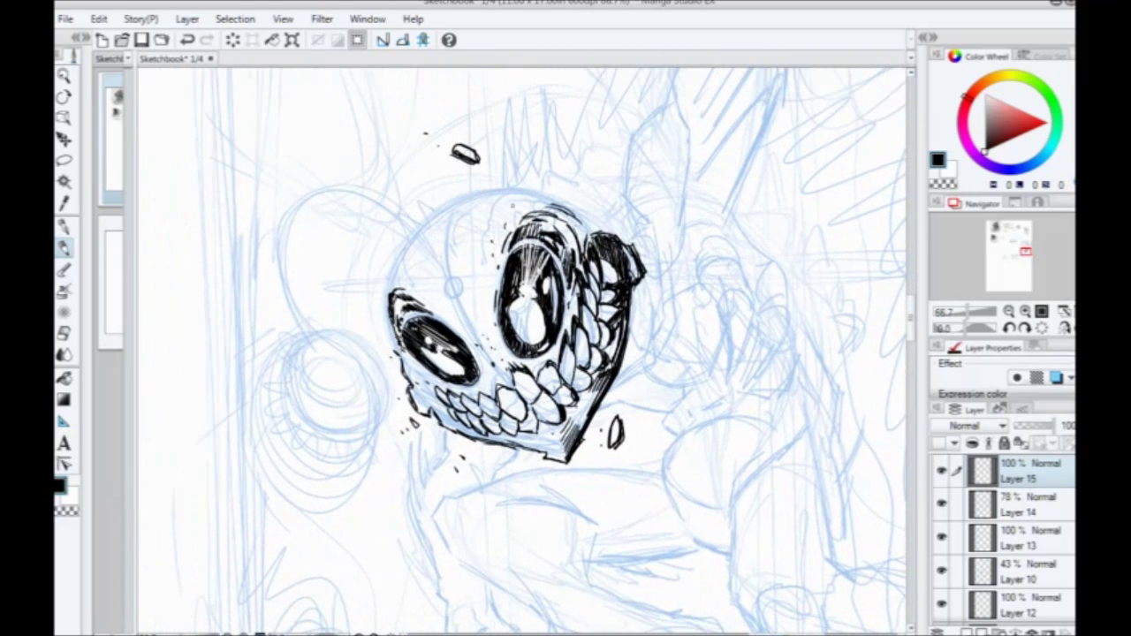
mouse_move(532, 193)
mouse_down()
mouse_move(510, 192)
mouse_move(484, 236)
mouse_up()
drag(472, 253, 482, 250)
drag(475, 271, 482, 258)
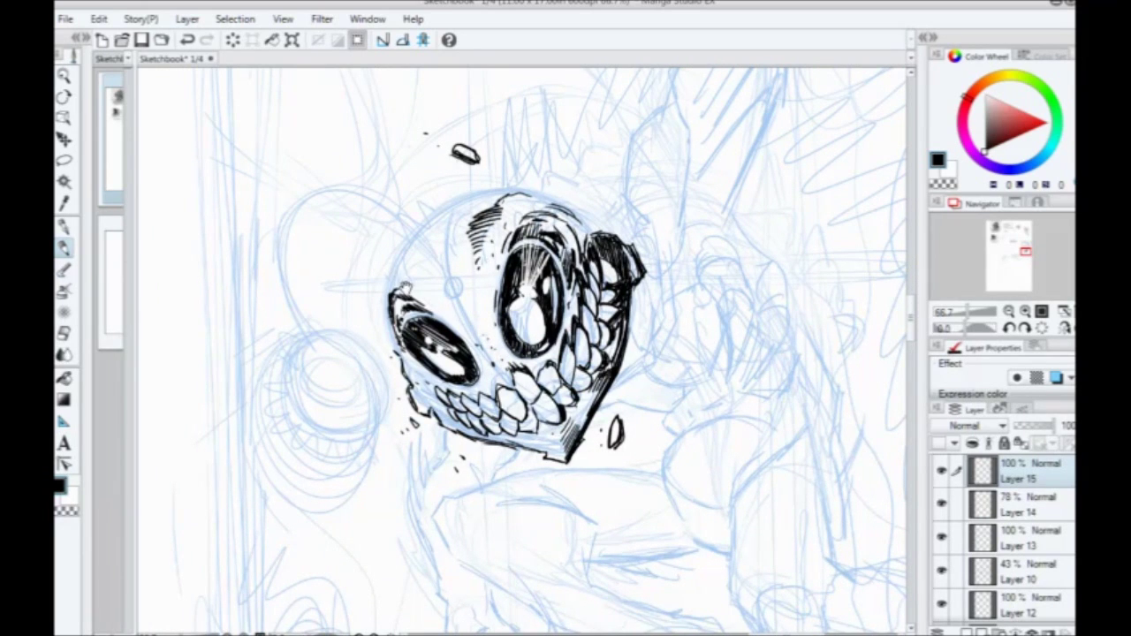
Step: Outline the raised ridges on top of the skull and hatch the groove between them
drag(421, 378, 394, 383)
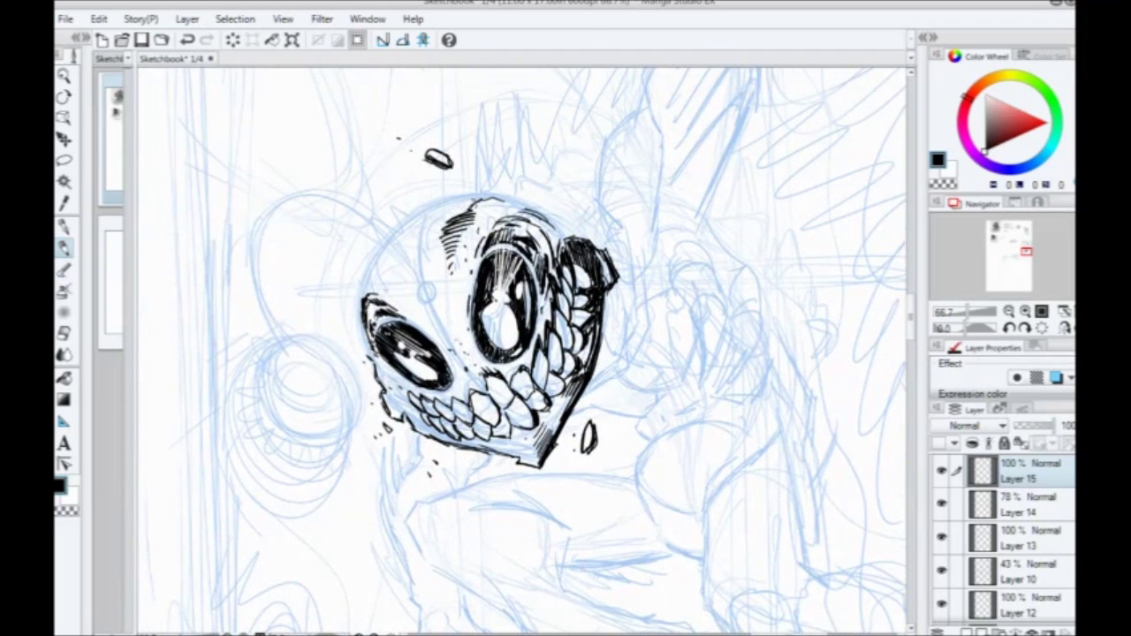
mouse_move(477, 200)
mouse_down()
mouse_move(435, 207)
mouse_move(475, 191)
mouse_move(419, 237)
mouse_move(416, 227)
mouse_move(394, 237)
mouse_move(423, 280)
mouse_up()
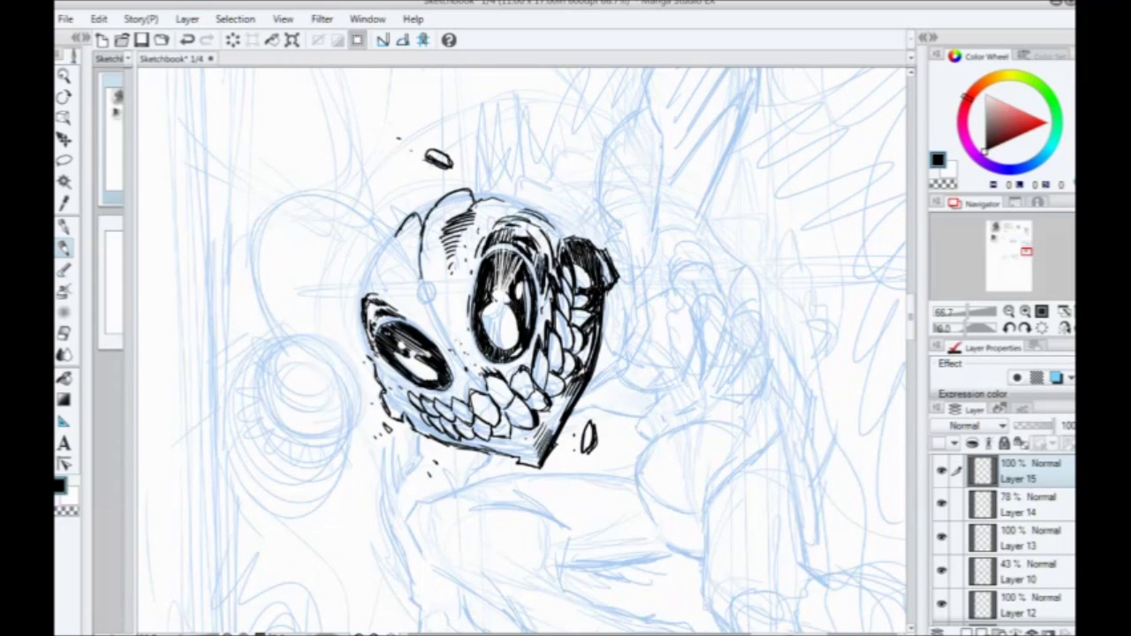
drag(419, 233, 421, 313)
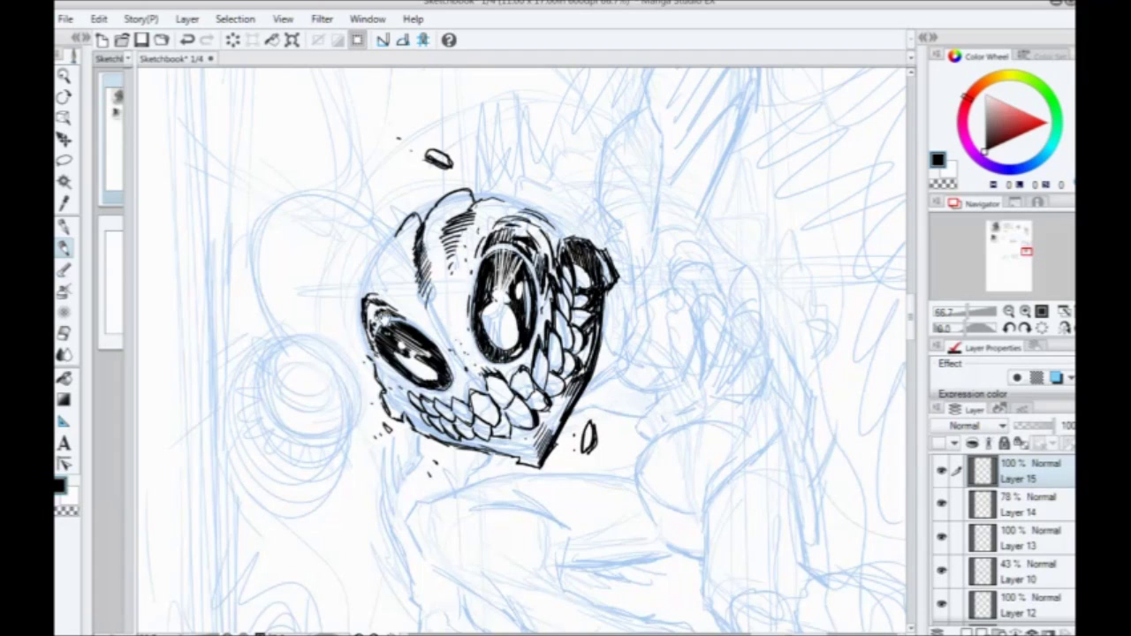
Step: Ink the wrinkled folds between the eyes and along the smaller eye's brow, adding shading lines
mouse_move(431, 272)
mouse_down()
mouse_move(377, 285)
mouse_move(370, 315)
mouse_move(408, 335)
mouse_move(401, 370)
mouse_move(380, 334)
mouse_move(390, 380)
mouse_move(356, 327)
mouse_move(394, 359)
mouse_move(378, 322)
mouse_move(407, 297)
mouse_move(388, 292)
mouse_up()
drag(387, 298, 405, 270)
mouse_move(405, 290)
mouse_down()
mouse_move(405, 272)
mouse_move(408, 284)
mouse_up()
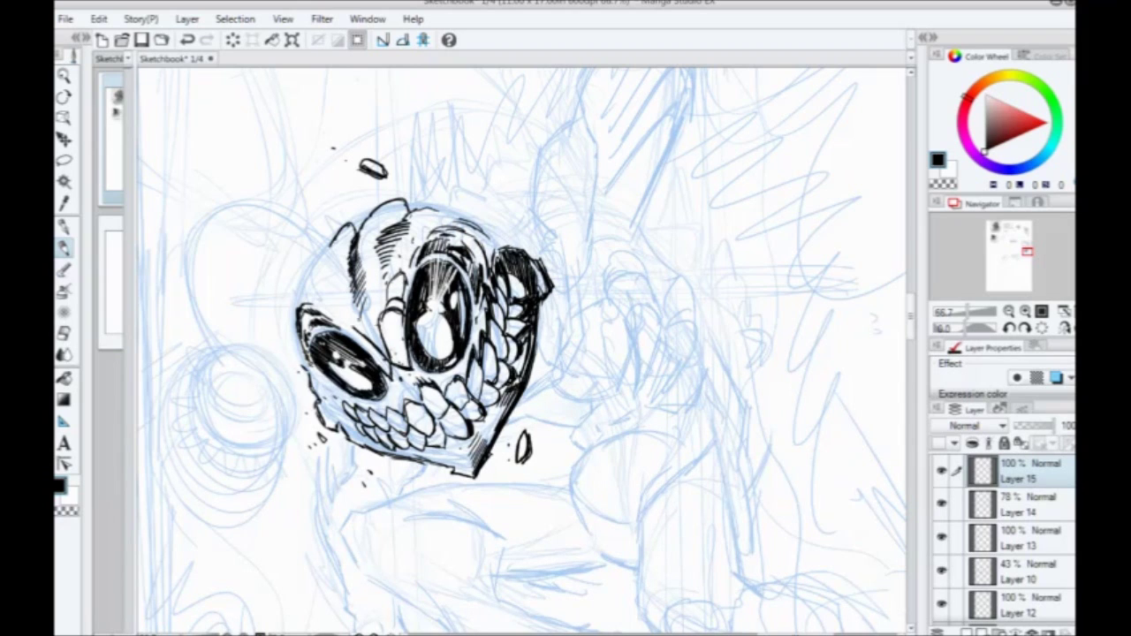
mouse_move(358, 339)
mouse_down()
mouse_move(320, 302)
mouse_move(352, 323)
mouse_up()
drag(409, 367, 436, 370)
drag(385, 368, 383, 395)
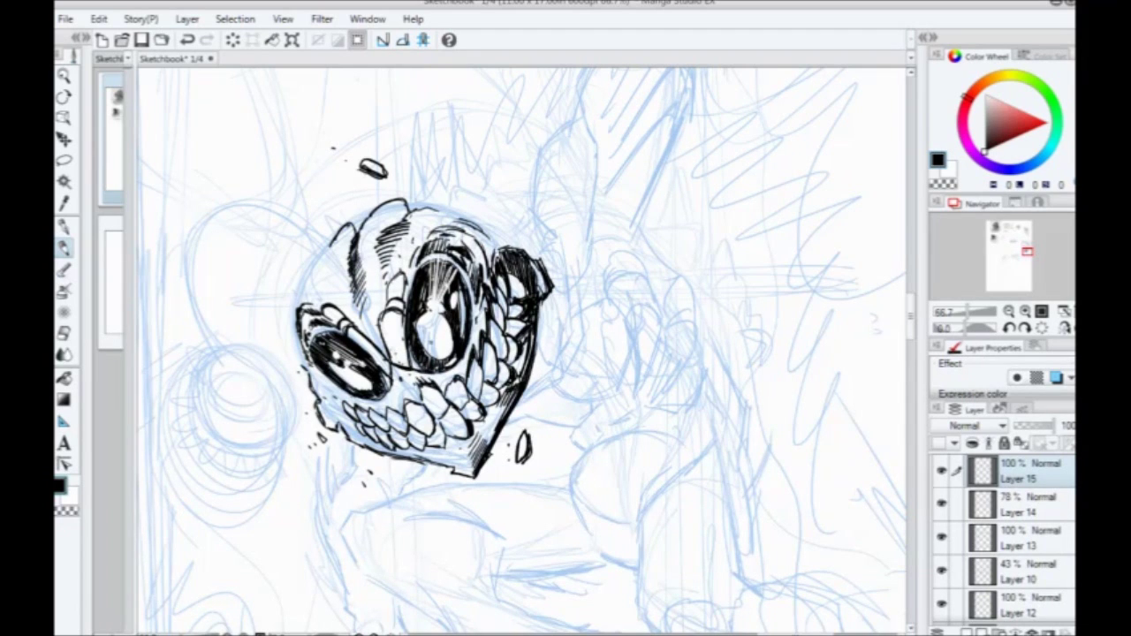
drag(415, 358, 421, 370)
mouse_move(402, 316)
mouse_down()
mouse_move(399, 343)
mouse_move(391, 332)
mouse_up()
drag(311, 399, 310, 381)
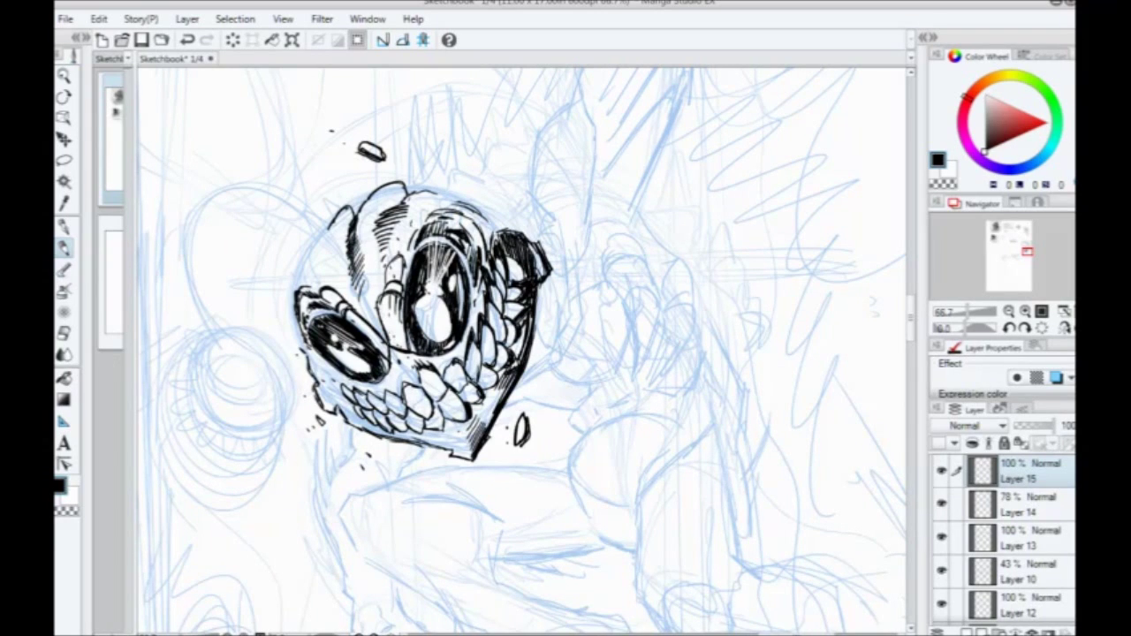
Step: Add short gum lines and shading along the upper edge of the teeth, undoing the last stray stroke
mouse_move(475, 363)
mouse_down()
mouse_move(471, 380)
mouse_move(486, 366)
mouse_up()
drag(493, 328, 488, 362)
mouse_move(403, 388)
mouse_down()
mouse_move(381, 404)
mouse_move(333, 389)
mouse_move(329, 399)
mouse_move(323, 379)
mouse_move(343, 422)
mouse_up()
key(ctrl+z)
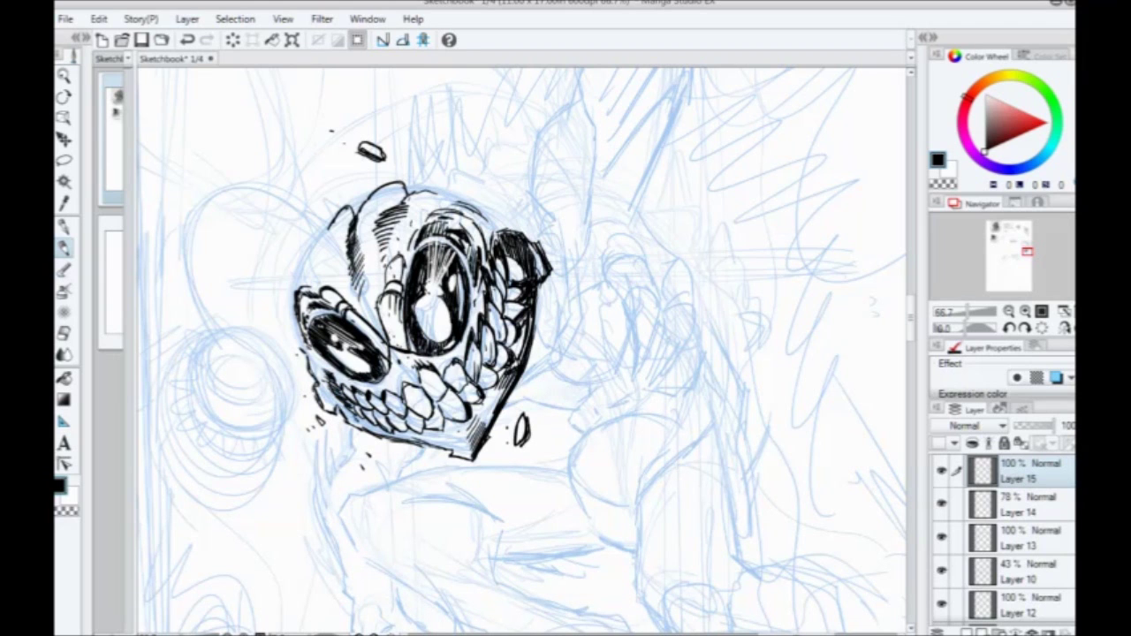
scroll(141, 355, down, 2)
drag(266, 434, 393, 439)
scroll(436, 230, up, 2)
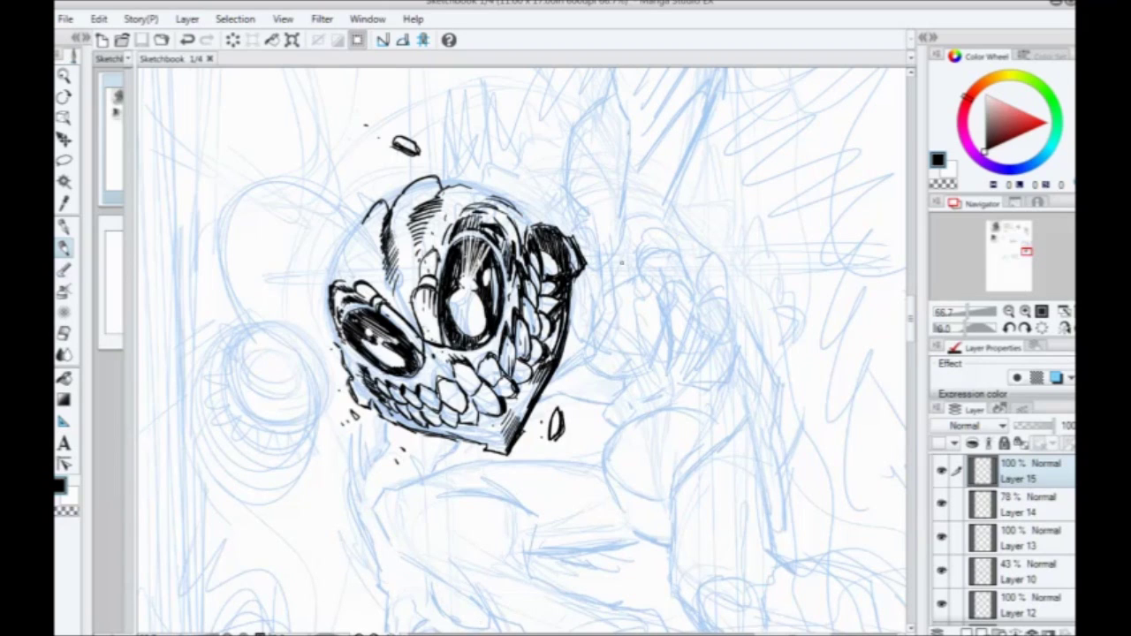
Step: Ink the first long curved claw and the knuckled finger above it on the raised hand beside the head
drag(305, 418, 328, 215)
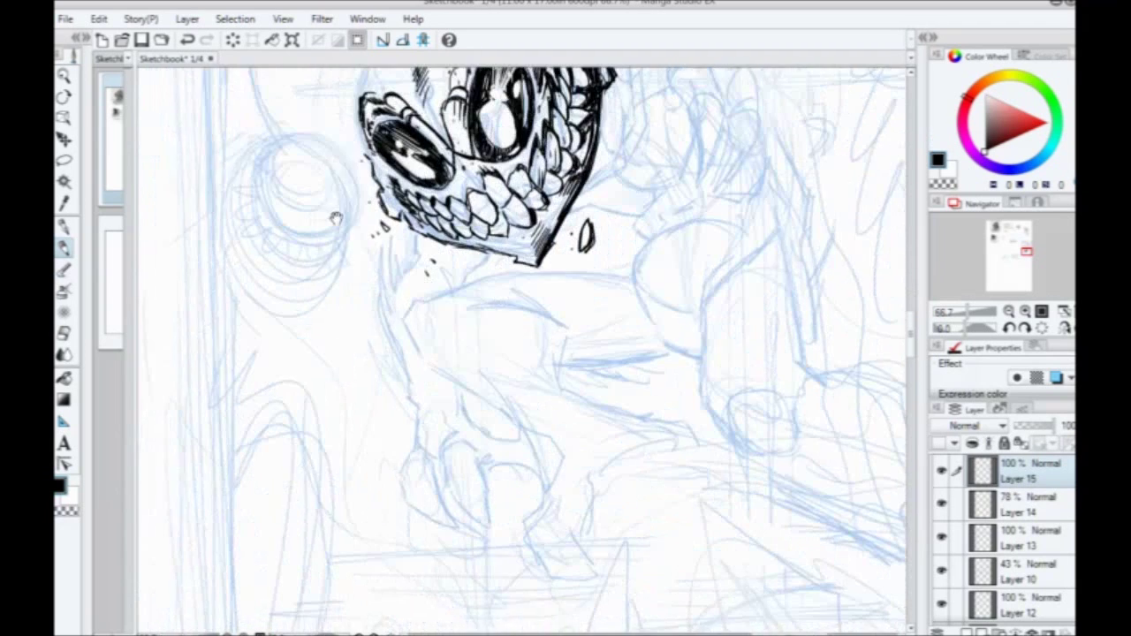
drag(573, 249, 511, 479)
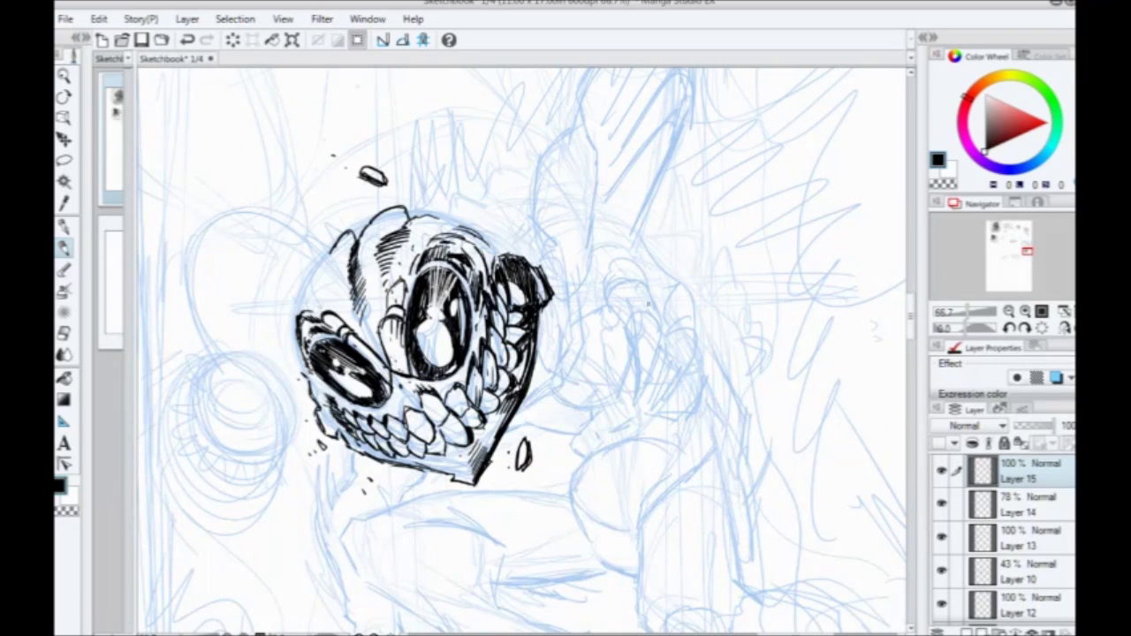
mouse_move(654, 314)
mouse_down()
mouse_move(665, 338)
mouse_move(642, 394)
mouse_up()
drag(662, 353, 632, 407)
mouse_move(666, 339)
mouse_down()
mouse_move(633, 405)
mouse_move(624, 320)
mouse_move(643, 309)
mouse_move(663, 327)
mouse_move(638, 281)
mouse_move(617, 288)
mouse_move(628, 263)
mouse_move(621, 217)
mouse_up()
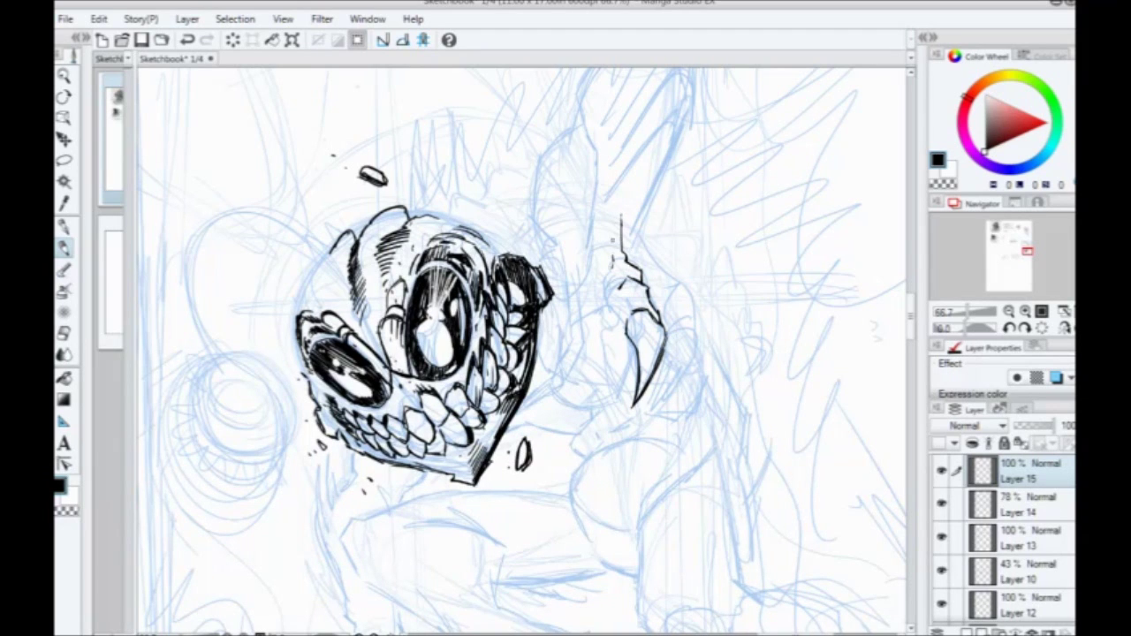
Step: Add knuckle lines to the first finger and ink the outer finger with its long claw beside it
drag(628, 332, 605, 286)
drag(619, 288, 629, 300)
drag(640, 236, 570, 243)
mouse_move(555, 274)
mouse_down()
mouse_move(542, 264)
mouse_move(574, 253)
mouse_move(616, 311)
mouse_move(622, 382)
mouse_move(585, 412)
mouse_move(595, 367)
mouse_move(588, 404)
mouse_up()
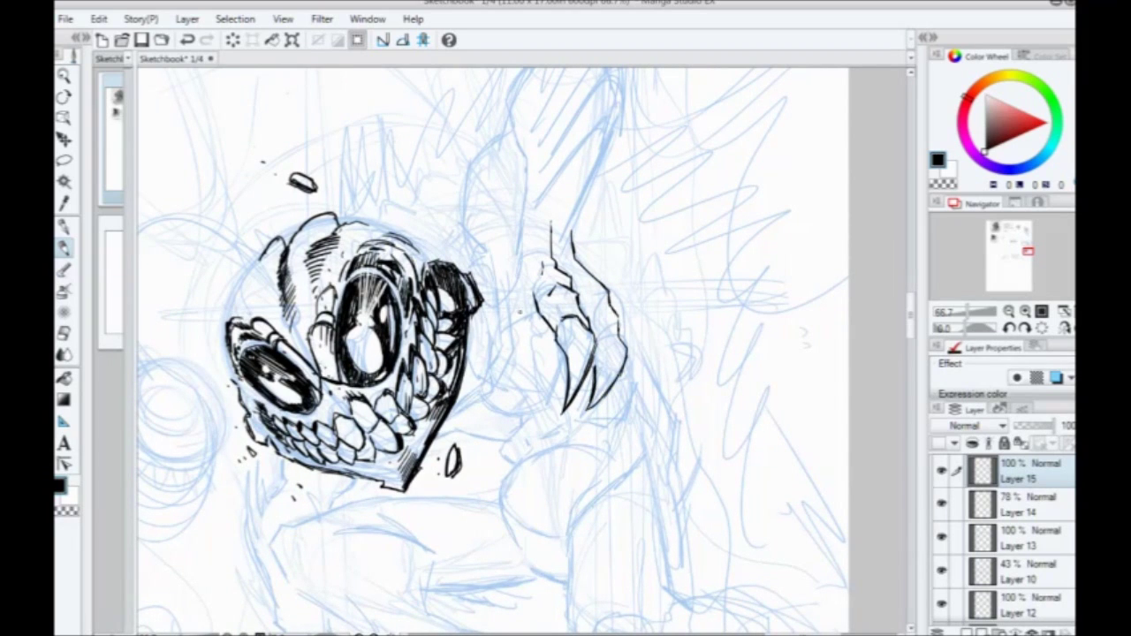
Step: Ink the thumb-side claw, wrist edge and arch between the fingers, thickening the claws' contours
drag(536, 308, 521, 319)
mouse_move(520, 222)
mouse_down()
mouse_move(474, 357)
mouse_move(492, 403)
mouse_move(520, 318)
mouse_move(497, 344)
mouse_move(497, 333)
mouse_move(518, 301)
mouse_move(567, 361)
mouse_move(563, 410)
mouse_move(593, 344)
mouse_move(586, 321)
mouse_up()
mouse_move(571, 289)
mouse_down()
mouse_move(578, 307)
mouse_move(557, 268)
mouse_move(585, 271)
mouse_move(628, 350)
mouse_move(591, 408)
mouse_up()
drag(602, 369, 585, 411)
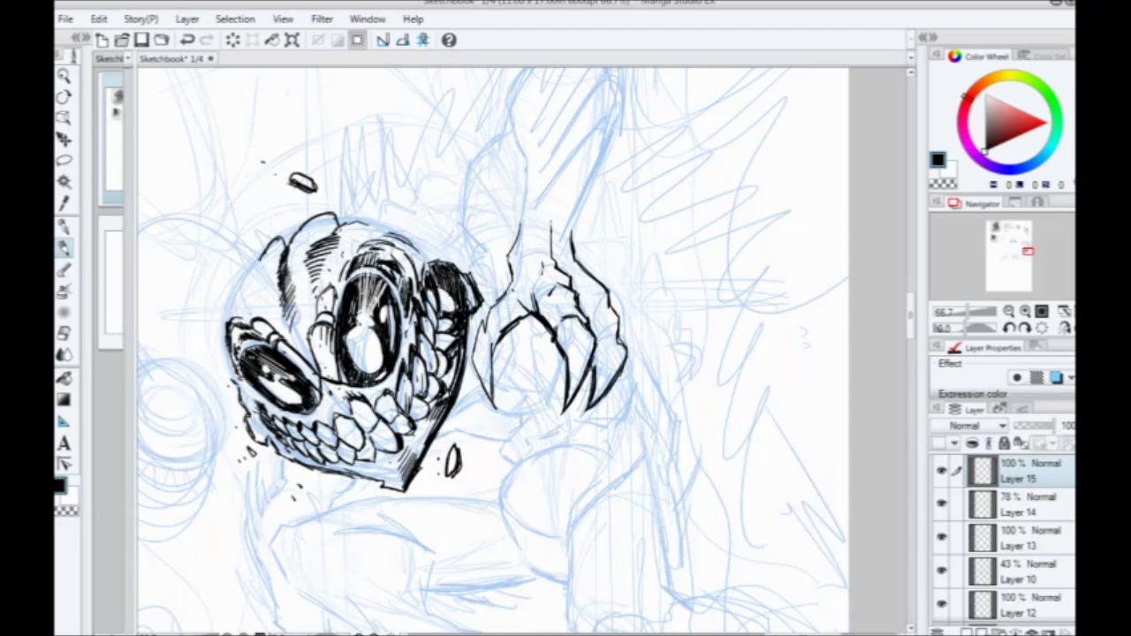
mouse_move(509, 256)
mouse_down()
mouse_move(511, 282)
mouse_move(470, 354)
mouse_move(474, 389)
mouse_move(497, 409)
mouse_up()
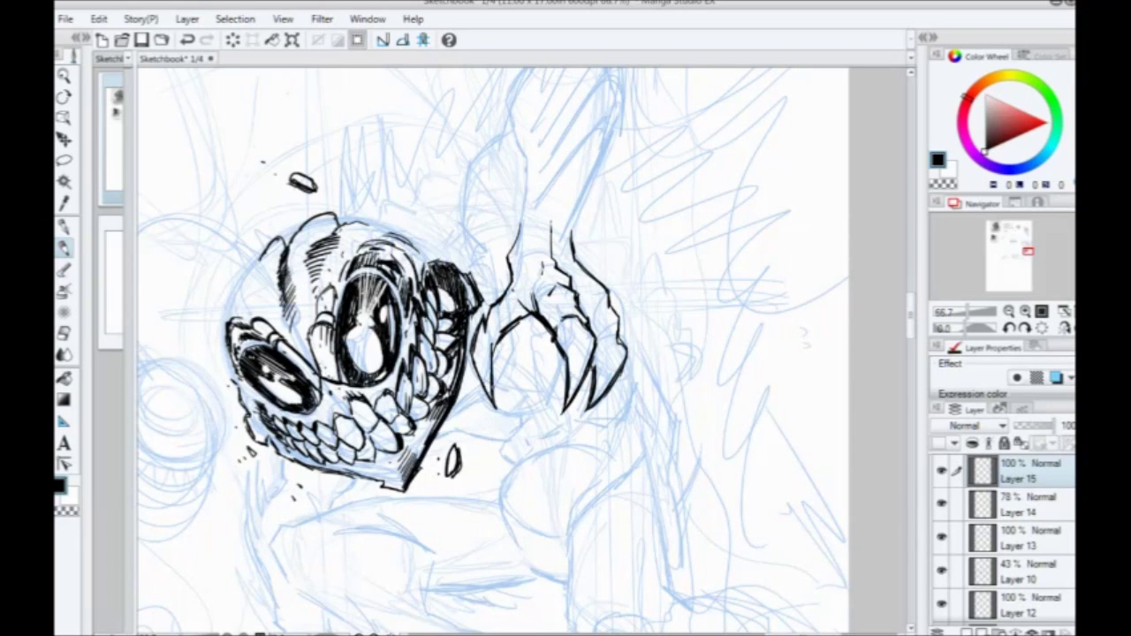
drag(491, 357, 499, 403)
mouse_move(520, 324)
mouse_down()
mouse_move(495, 348)
mouse_move(505, 336)
mouse_up()
drag(527, 291, 518, 311)
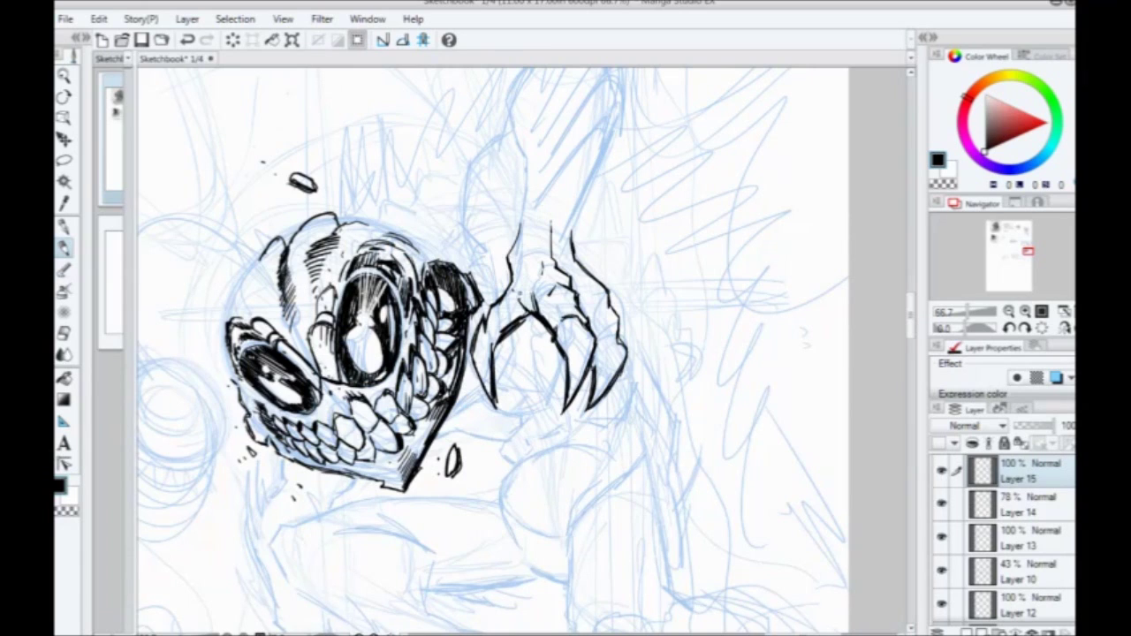
mouse_move(537, 242)
mouse_down()
mouse_move(536, 315)
mouse_move(568, 298)
mouse_up()
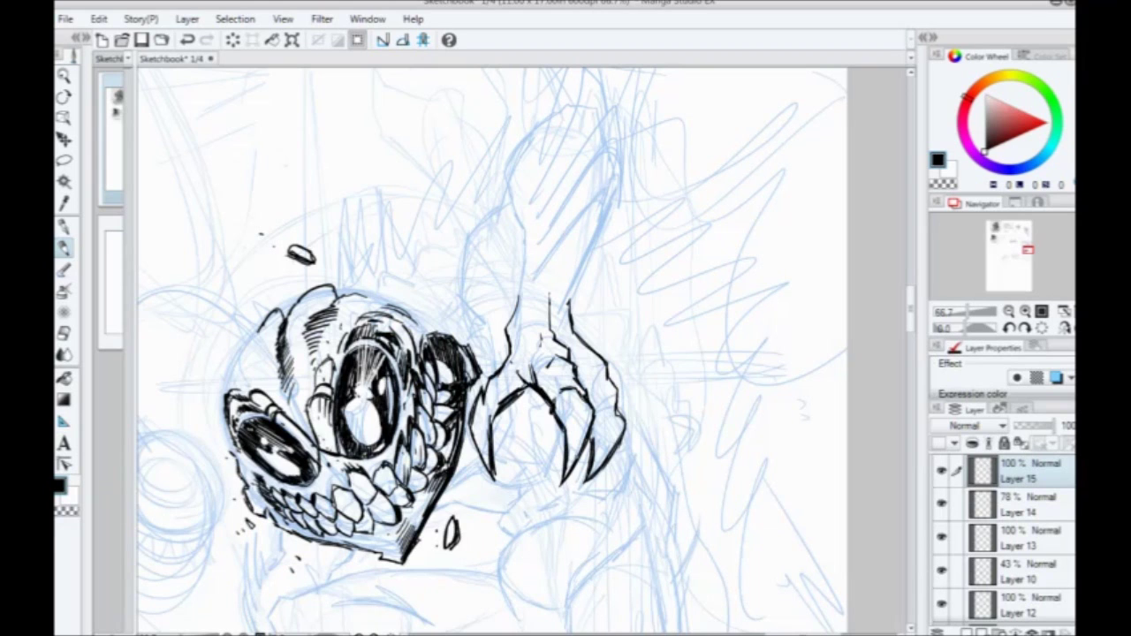
Step: Ink the overlapping pointed fins along the raised forearm's outer edge with dark tips, plus the forearm's inner contour
drag(485, 257, 454, 344)
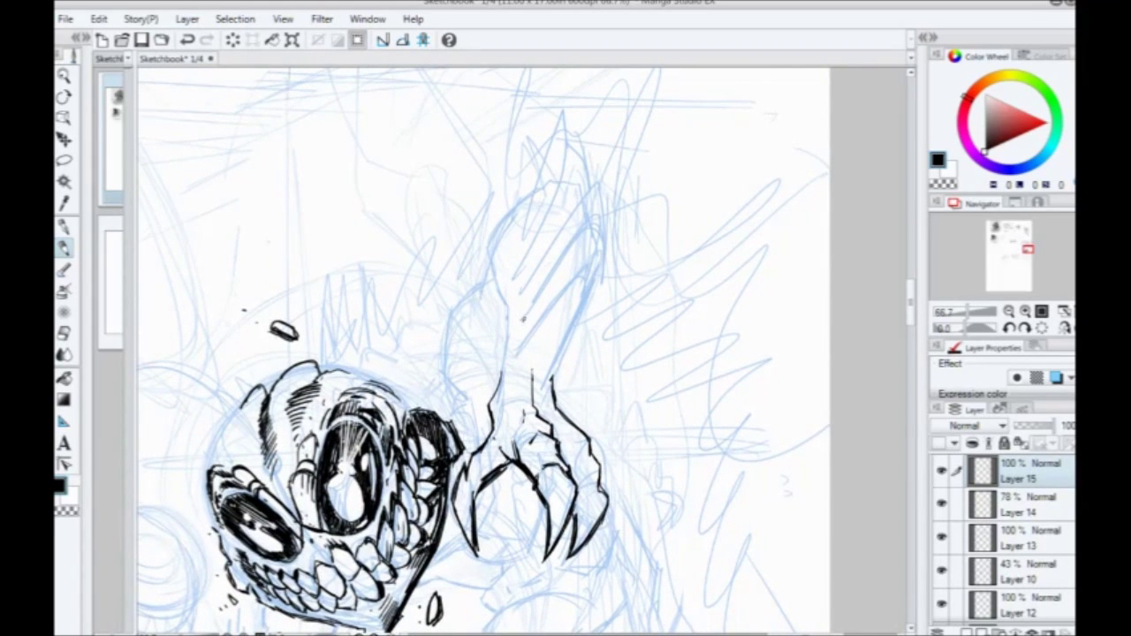
mouse_move(522, 319)
mouse_down()
mouse_move(576, 246)
mouse_move(601, 237)
mouse_move(584, 317)
mouse_move(604, 227)
mouse_move(582, 247)
mouse_move(599, 217)
mouse_move(562, 267)
mouse_up()
mouse_move(603, 221)
mouse_down()
mouse_move(583, 316)
mouse_move(561, 292)
mouse_move(578, 337)
mouse_move(566, 357)
mouse_up()
drag(589, 298, 577, 328)
mouse_move(586, 256)
mouse_down()
mouse_move(588, 303)
mouse_move(582, 310)
mouse_move(579, 256)
mouse_move(534, 325)
mouse_move(574, 268)
mouse_move(612, 284)
mouse_move(602, 303)
mouse_up()
drag(612, 270, 601, 303)
mouse_move(609, 246)
mouse_down()
mouse_move(611, 269)
mouse_move(606, 250)
mouse_move(593, 253)
mouse_up()
drag(600, 240, 578, 264)
drag(585, 251, 535, 386)
drag(544, 347, 541, 369)
mouse_move(545, 340)
mouse_down()
mouse_move(542, 356)
mouse_move(550, 331)
mouse_up()
drag(472, 348, 475, 209)
drag(533, 296, 530, 395)
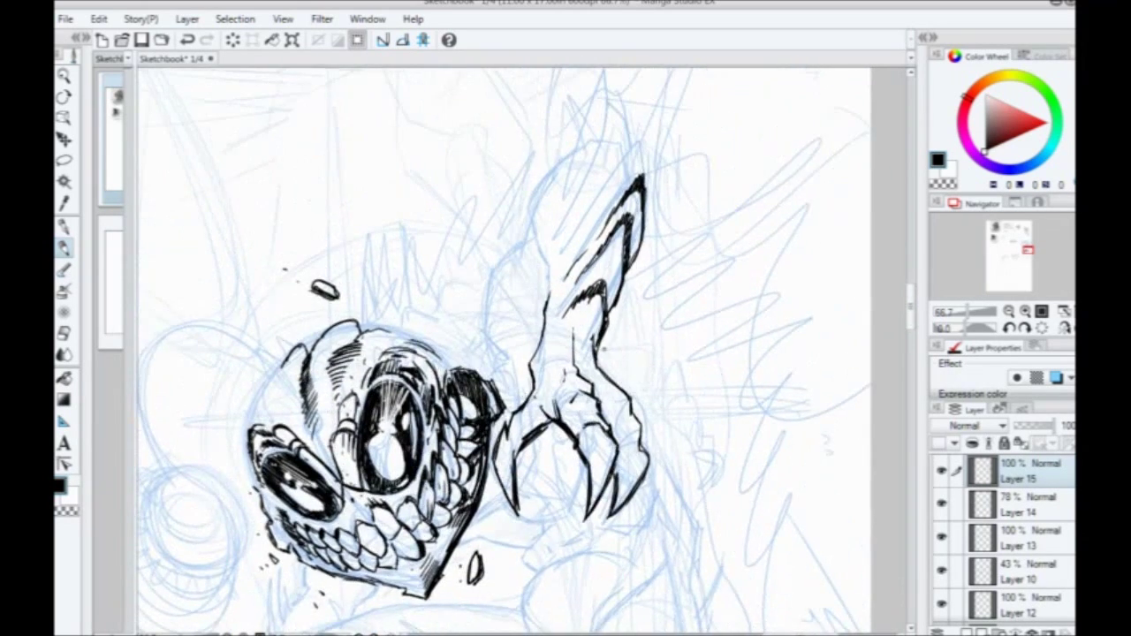
Step: Thicken the outer wrist line and ink the forearm's rounded upper contour, extending the topmost fin with heavy strokes
drag(601, 342, 603, 367)
drag(601, 343, 605, 370)
mouse_move(536, 278)
mouse_down()
mouse_move(518, 326)
mouse_move(510, 292)
mouse_move(527, 265)
mouse_move(602, 206)
mouse_move(620, 231)
mouse_up()
mouse_move(576, 297)
mouse_down()
mouse_move(617, 244)
mouse_move(648, 237)
mouse_move(627, 305)
mouse_up()
drag(646, 224, 629, 305)
mouse_move(644, 217)
mouse_down()
mouse_move(632, 303)
mouse_move(642, 267)
mouse_up()
mouse_move(644, 221)
mouse_down()
mouse_move(637, 278)
mouse_move(614, 258)
mouse_move(642, 205)
mouse_up()
drag(609, 258, 637, 201)
mouse_move(579, 300)
mouse_down()
mouse_move(620, 226)
mouse_move(588, 267)
mouse_up()
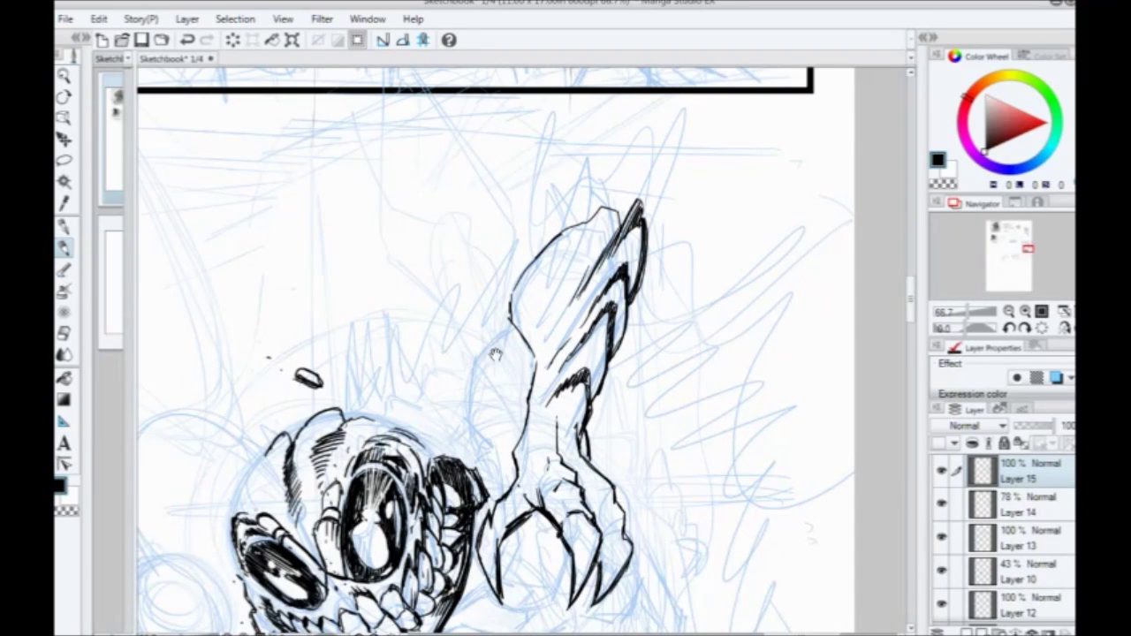
Step: Ink the bulging upper-arm contour between the raised forearm and the head
mouse_move(496, 354)
mouse_down()
mouse_move(496, 245)
mouse_move(575, 145)
mouse_move(534, 217)
mouse_move(534, 233)
mouse_move(566, 265)
mouse_up()
drag(535, 220, 544, 247)
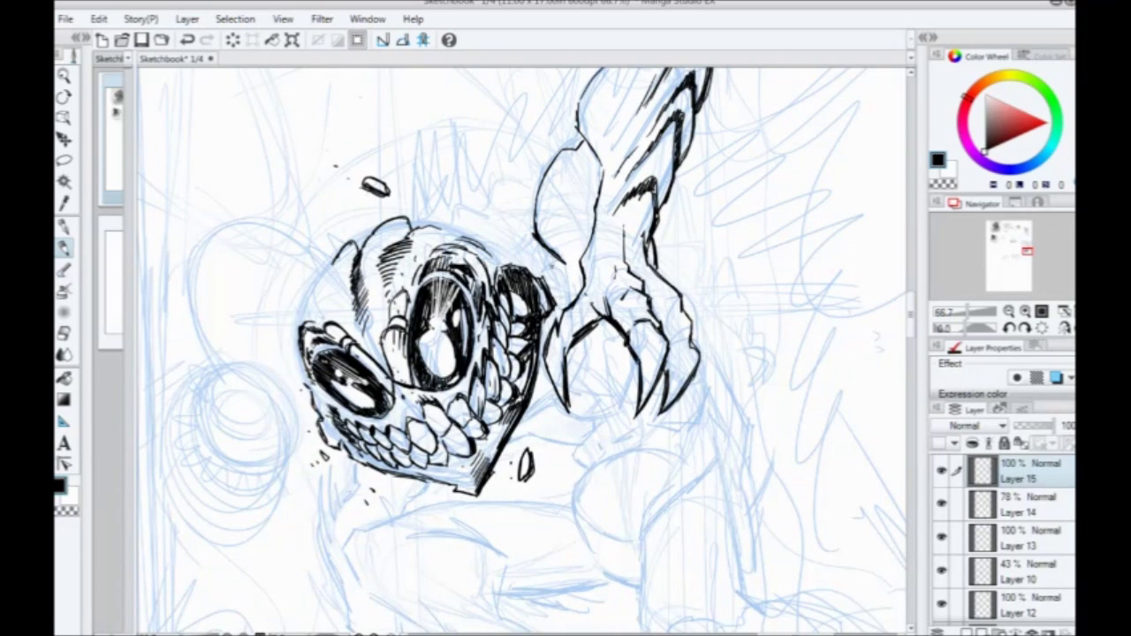
drag(564, 264, 550, 296)
Step: Outline the bent leg below the head, including its top edge, knee and inner contour lines
drag(330, 611, 371, 421)
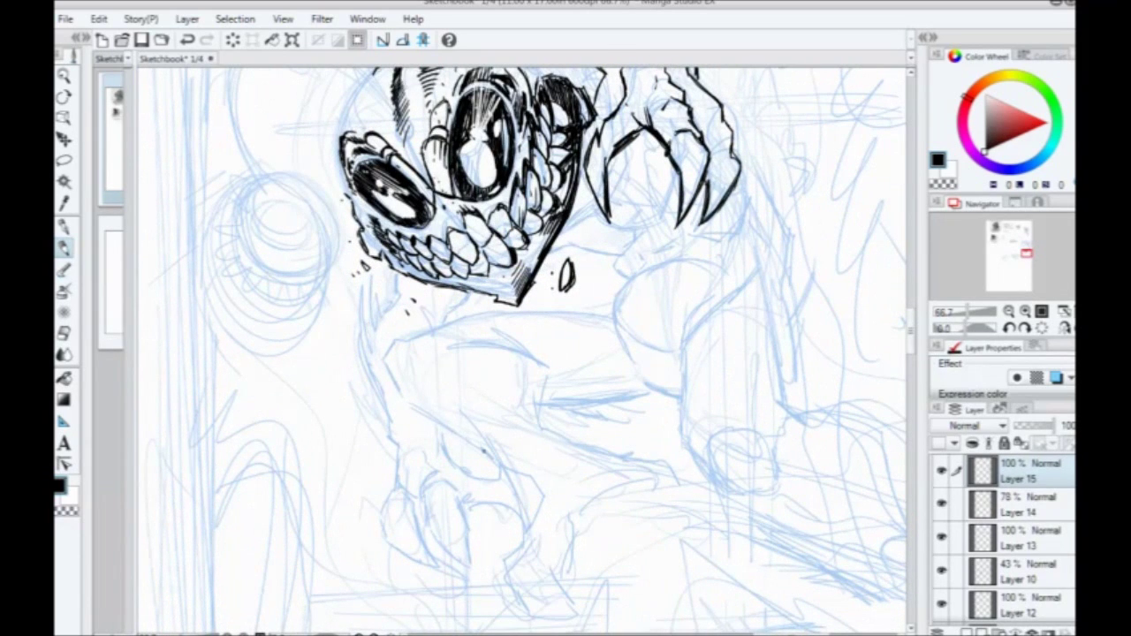
mouse_move(485, 453)
mouse_down()
mouse_move(402, 402)
mouse_move(384, 336)
mouse_move(493, 313)
mouse_move(616, 324)
mouse_up()
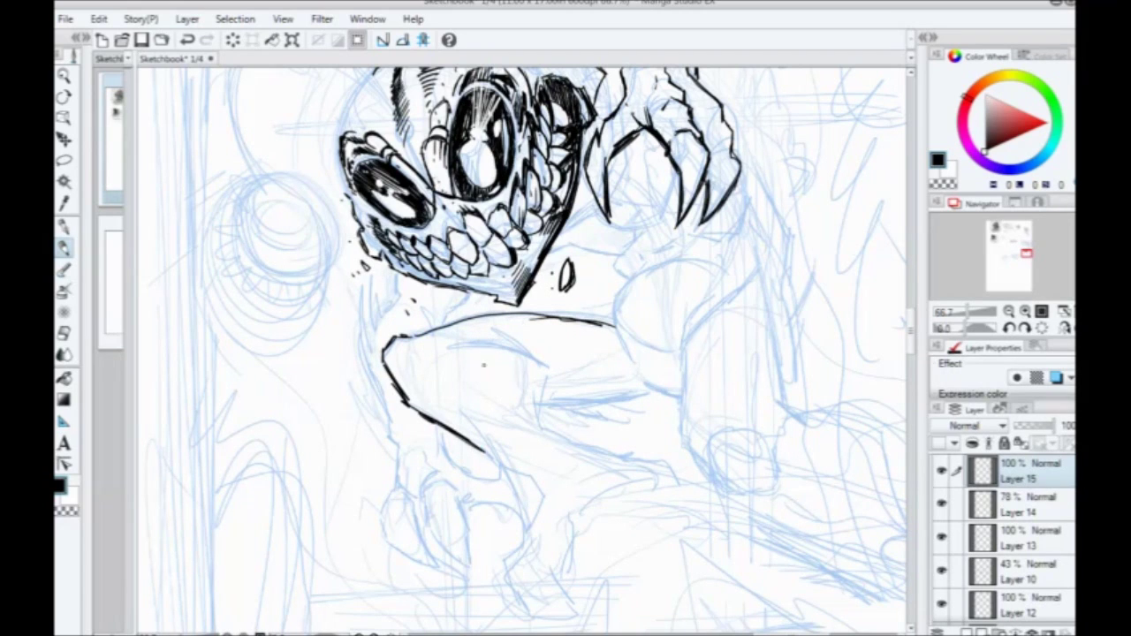
mouse_move(565, 436)
mouse_down()
mouse_move(536, 408)
mouse_move(548, 369)
mouse_move(537, 411)
mouse_up()
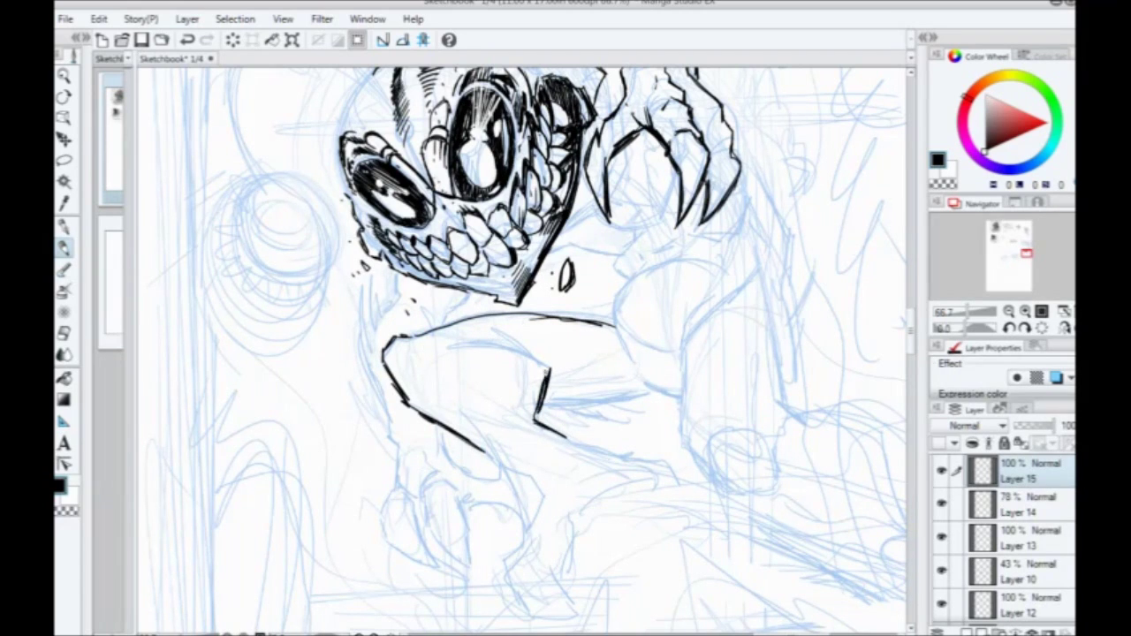
mouse_move(484, 346)
mouse_down()
mouse_move(547, 365)
mouse_move(477, 347)
mouse_move(422, 357)
mouse_up()
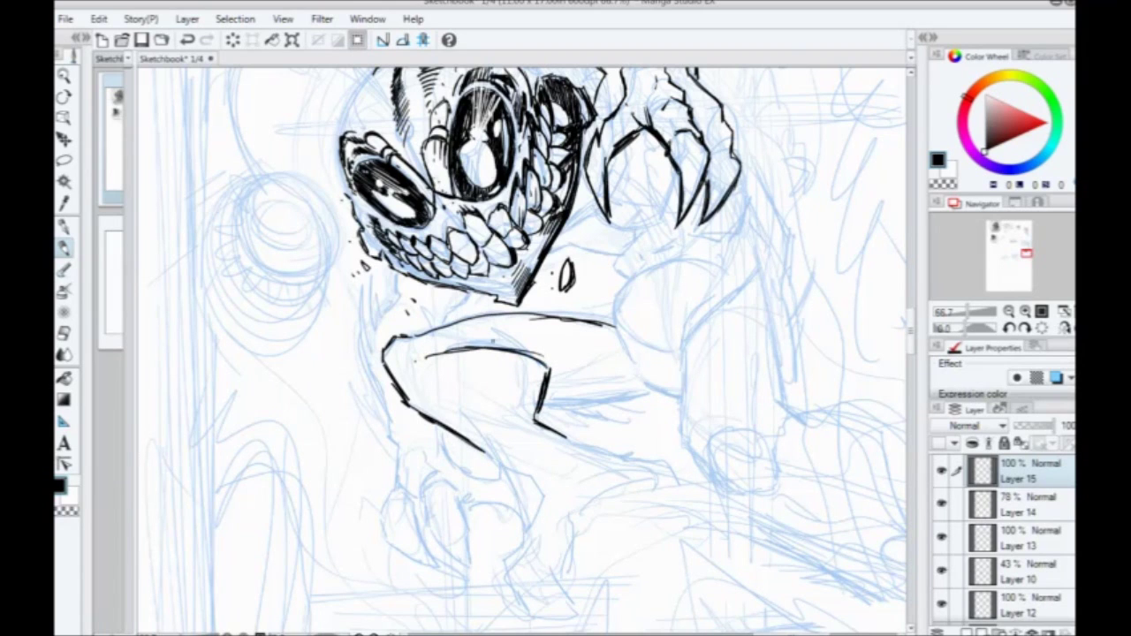
drag(491, 342, 513, 348)
Step: Ink the jagged, tufted lower edge running from the bent leg toward the far leg
mouse_move(543, 407)
mouse_down()
mouse_move(650, 390)
mouse_move(573, 419)
mouse_move(605, 425)
mouse_move(648, 410)
mouse_up()
drag(617, 415, 643, 403)
mouse_move(634, 410)
mouse_down()
mouse_move(673, 396)
mouse_move(643, 382)
mouse_move(674, 399)
mouse_up()
drag(648, 387, 679, 401)
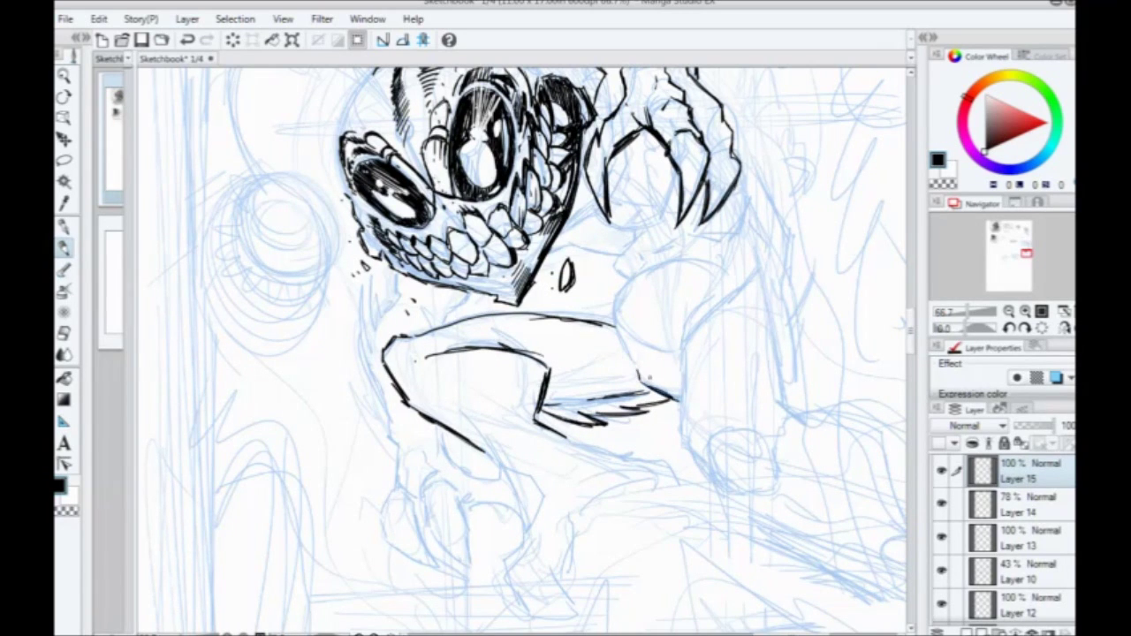
Step: Ink the curved side contour of the rounded far knee below the raised claws and add a short crease
mouse_move(606, 327)
mouse_down()
mouse_move(654, 412)
mouse_move(648, 404)
mouse_up()
mouse_move(643, 355)
mouse_down()
mouse_move(639, 383)
mouse_move(660, 335)
mouse_move(642, 320)
mouse_move(647, 327)
mouse_up()
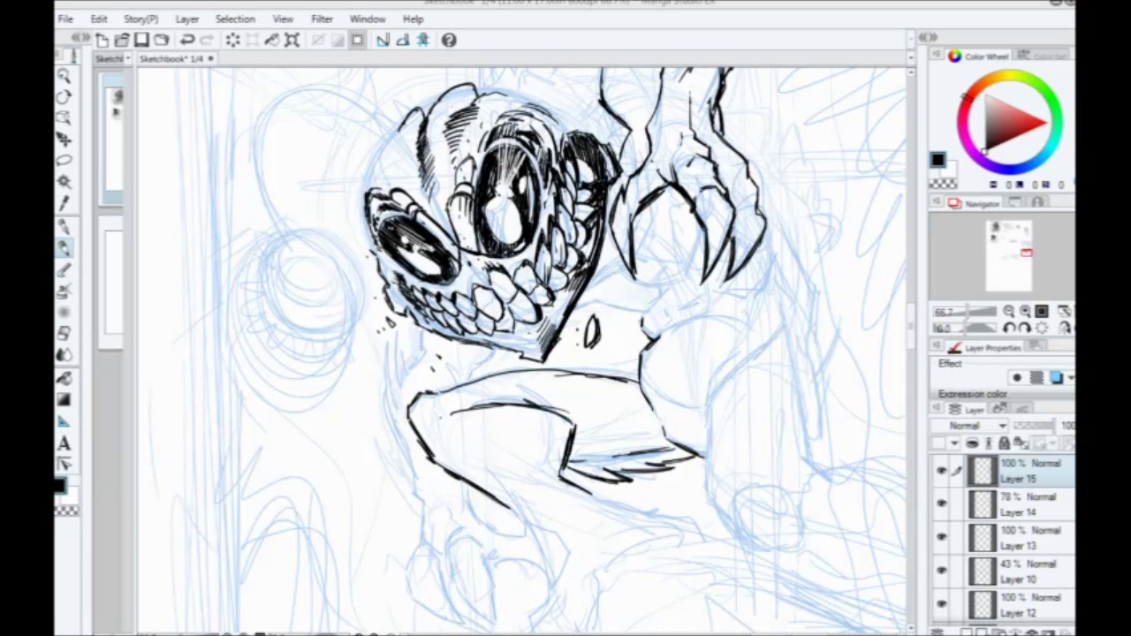
drag(414, 417, 424, 433)
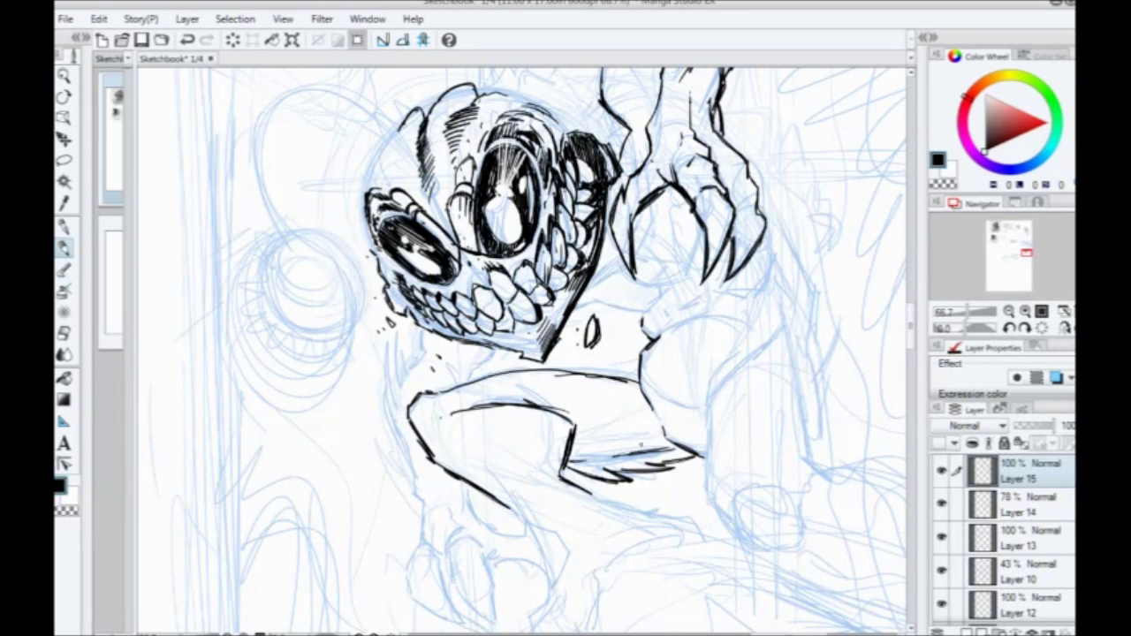
mouse_move(657, 331)
mouse_down()
mouse_move(590, 392)
mouse_move(623, 383)
mouse_up()
drag(603, 406, 601, 423)
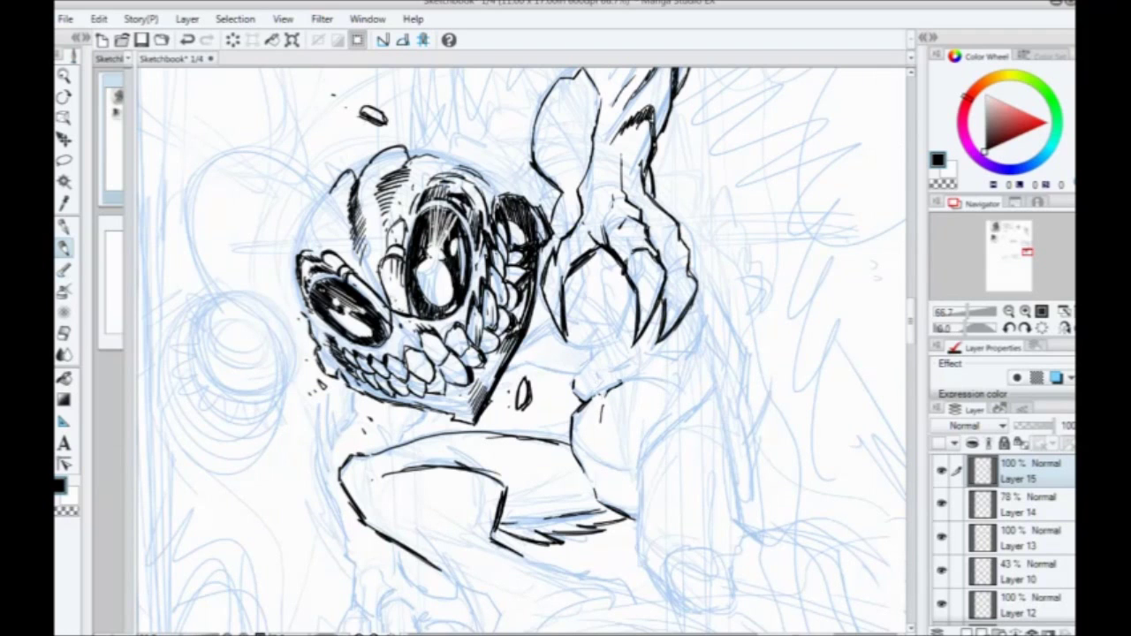
Step: Ink the folded band across the top of the rounded far knee and a short body line beside the jaw
mouse_move(625, 384)
mouse_down()
mouse_move(684, 383)
mouse_move(643, 439)
mouse_move(611, 383)
mouse_move(621, 363)
mouse_move(661, 351)
mouse_up()
drag(583, 387, 608, 372)
mouse_move(524, 380)
mouse_down()
mouse_move(520, 398)
mouse_move(572, 396)
mouse_up()
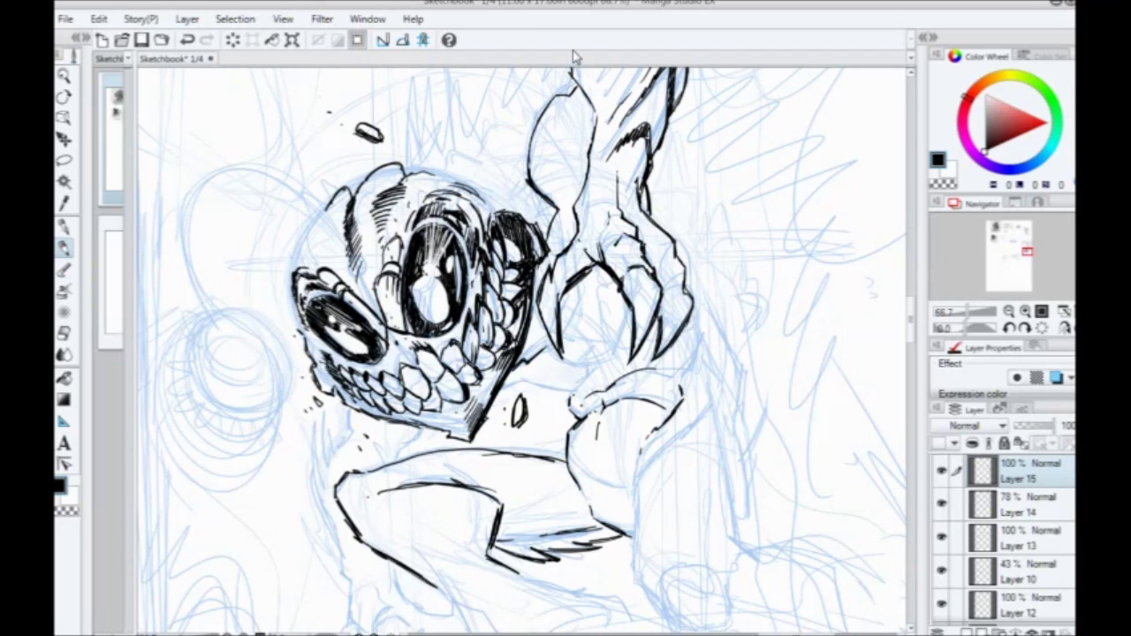
Step: Ink the round orb held inside the raised claws and the body contour between the jaw and far knee
mouse_move(537, 339)
mouse_down()
mouse_move(597, 373)
mouse_move(631, 311)
mouse_up()
drag(579, 372, 571, 399)
mouse_move(573, 392)
mouse_down()
mouse_move(542, 392)
mouse_move(571, 400)
mouse_up()
mouse_move(581, 378)
mouse_down()
mouse_move(566, 414)
mouse_move(525, 381)
mouse_move(501, 391)
mouse_up()
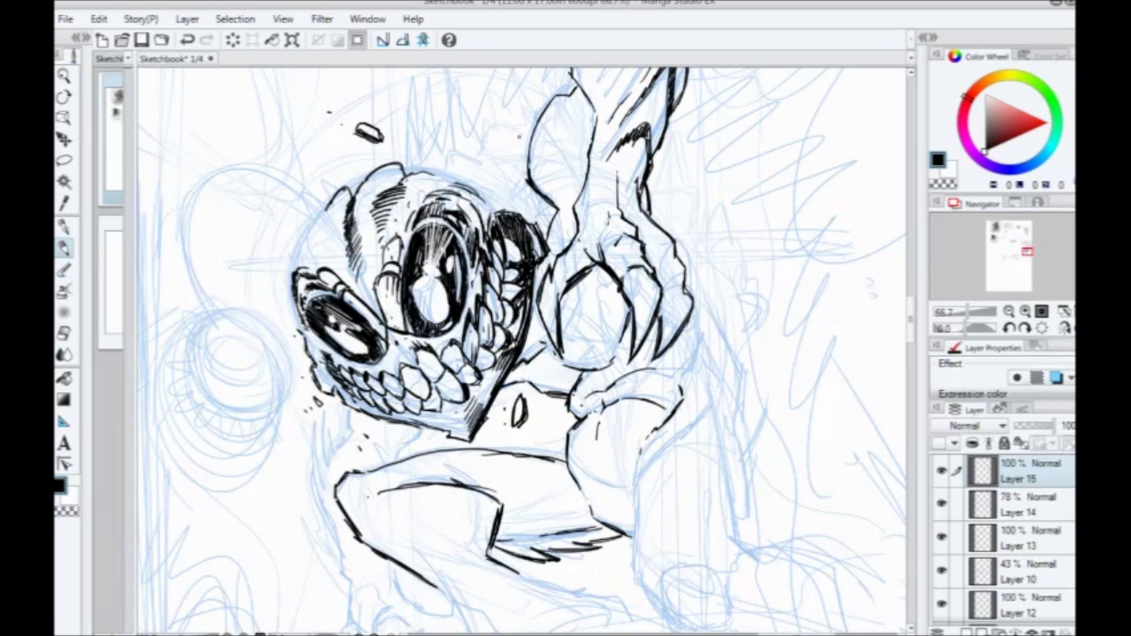
Step: Ink the skull's outer contour beside the smaller eye and across the crown, adding fold lines on the forehead
mouse_move(370, 170)
mouse_down()
mouse_move(406, 275)
mouse_move(355, 334)
mouse_move(364, 366)
mouse_up()
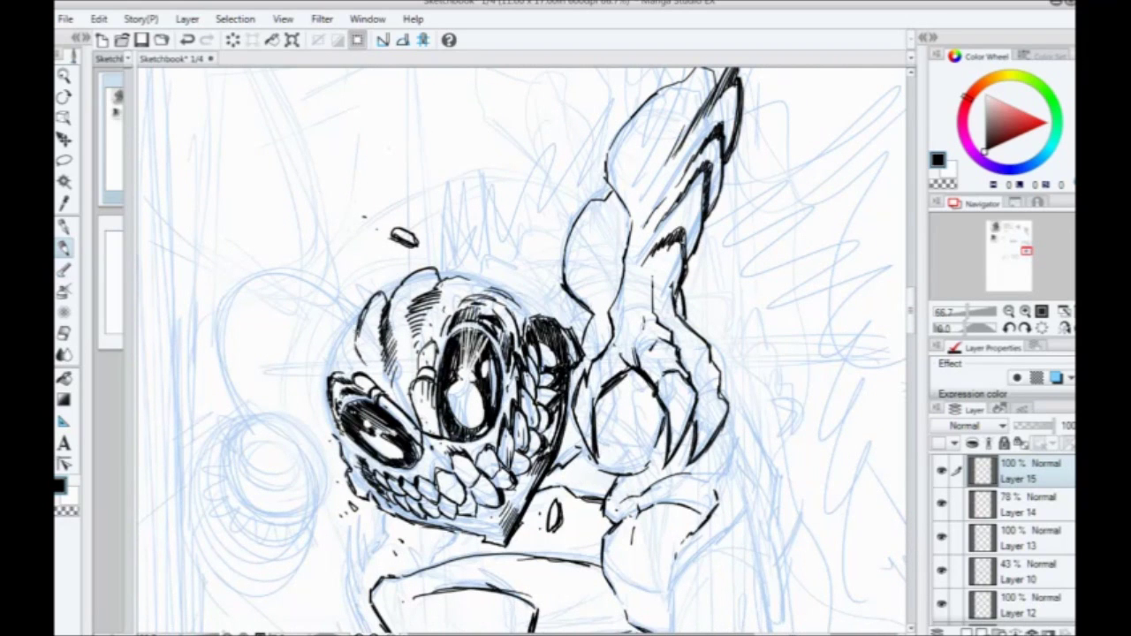
mouse_move(358, 323)
mouse_down()
mouse_move(336, 364)
mouse_move(325, 363)
mouse_move(324, 398)
mouse_up()
mouse_move(327, 367)
mouse_down()
mouse_move(334, 436)
mouse_move(288, 480)
mouse_up()
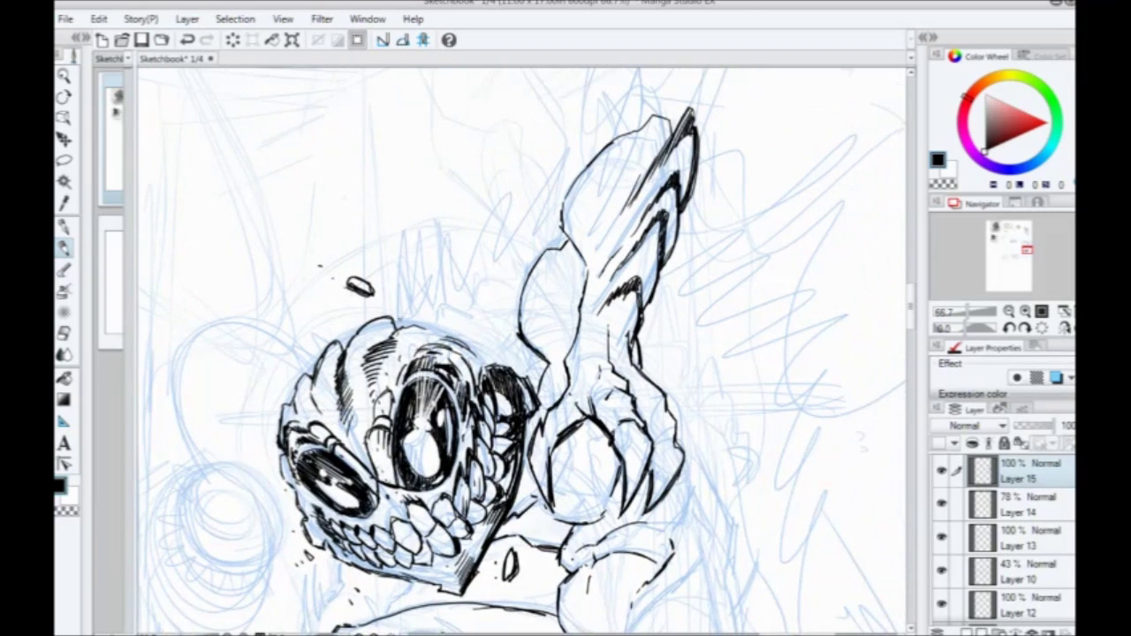
mouse_move(408, 327)
mouse_down()
mouse_move(456, 324)
mouse_move(512, 369)
mouse_up()
mouse_move(272, 457)
mouse_down()
mouse_move(264, 292)
mouse_move(304, 352)
mouse_move(320, 223)
mouse_up()
drag(331, 379, 375, 326)
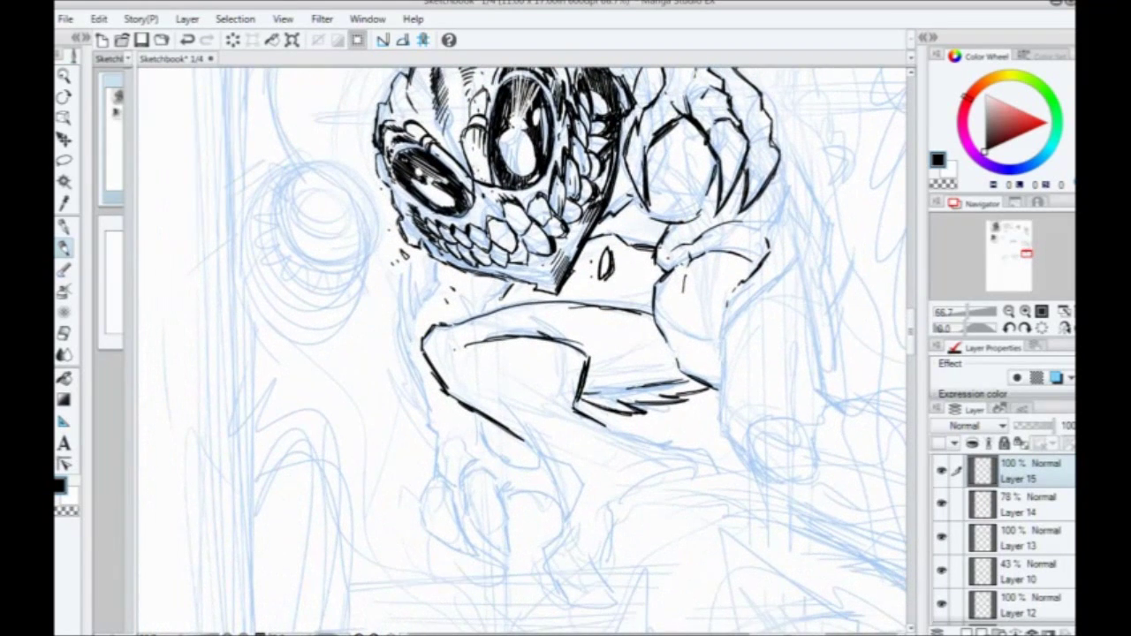
Step: Ink the body line under the jaw and the lowered arm's contours down to the wrist and first claw
drag(495, 294, 516, 275)
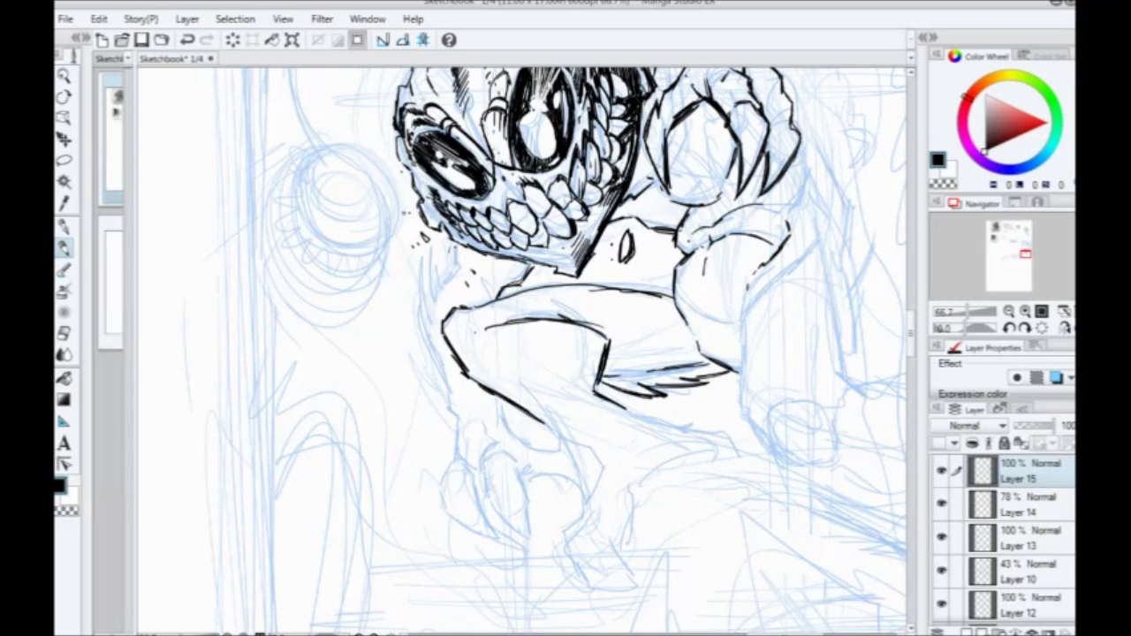
drag(443, 302, 453, 303)
mouse_move(461, 260)
mouse_down()
mouse_move(426, 351)
mouse_move(449, 377)
mouse_up()
drag(446, 423, 434, 402)
drag(433, 352, 460, 415)
mouse_move(440, 366)
mouse_down()
mouse_move(460, 439)
mouse_move(375, 349)
mouse_move(456, 380)
mouse_move(487, 407)
mouse_move(536, 406)
mouse_move(540, 452)
mouse_move(528, 469)
mouse_move(525, 432)
mouse_up()
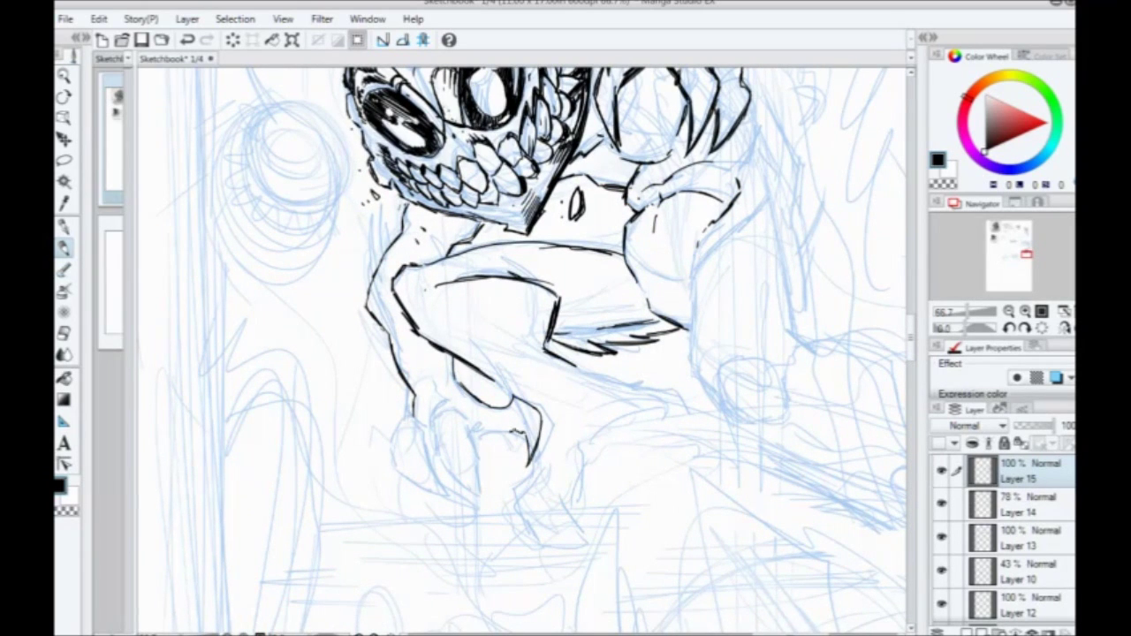
Step: Ink the remaining knuckles and long pointed claws of the lowered hand
mouse_move(479, 436)
mouse_down()
mouse_move(417, 383)
mouse_move(426, 338)
mouse_move(432, 408)
mouse_move(489, 458)
mouse_move(447, 368)
mouse_up()
drag(468, 413, 463, 383)
mouse_move(401, 354)
mouse_down()
mouse_move(418, 365)
mouse_move(405, 420)
mouse_move(456, 451)
mouse_move(429, 396)
mouse_move(410, 522)
mouse_move(356, 369)
mouse_move(392, 363)
mouse_move(367, 389)
mouse_move(388, 300)
mouse_move(418, 309)
mouse_move(380, 460)
mouse_up()
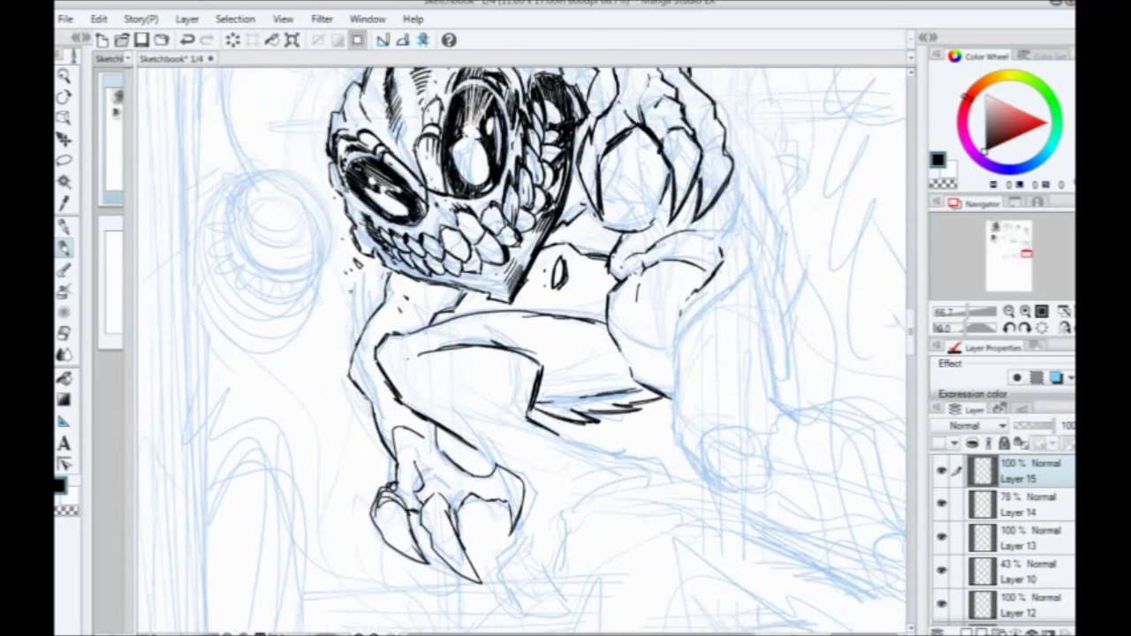
Step: Hatch the lowered arm's outer edge, add elbow and forearm contours, and shade the area beneath the jaw
mouse_move(352, 350)
mouse_down()
mouse_move(378, 258)
mouse_move(488, 301)
mouse_up()
drag(353, 390, 420, 372)
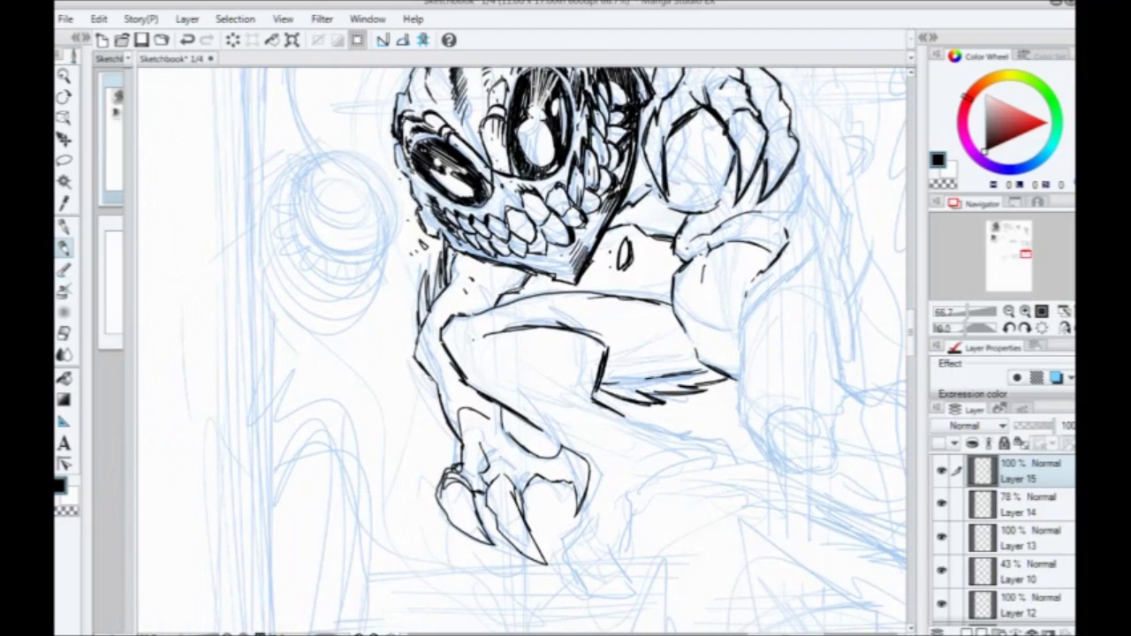
drag(517, 287, 495, 296)
drag(501, 291, 489, 310)
mouse_move(434, 342)
mouse_down()
mouse_move(445, 363)
mouse_move(448, 329)
mouse_move(440, 348)
mouse_move(468, 397)
mouse_up()
drag(440, 387, 452, 415)
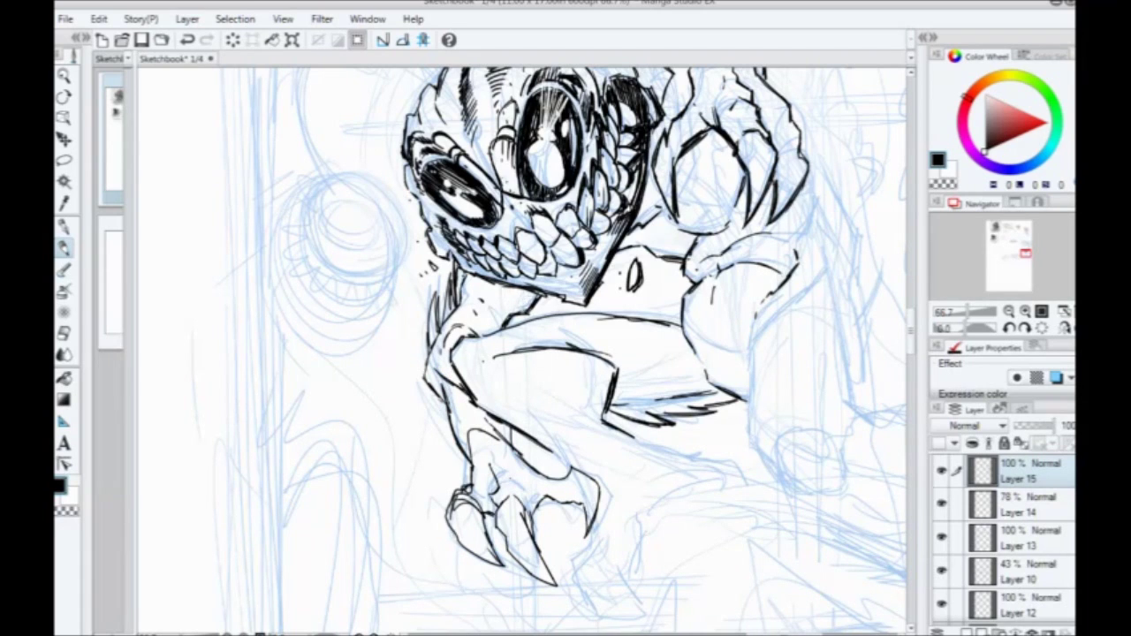
drag(530, 288, 518, 313)
mouse_move(452, 320)
mouse_down()
mouse_move(445, 278)
mouse_move(583, 270)
mouse_move(668, 283)
mouse_move(567, 352)
mouse_up()
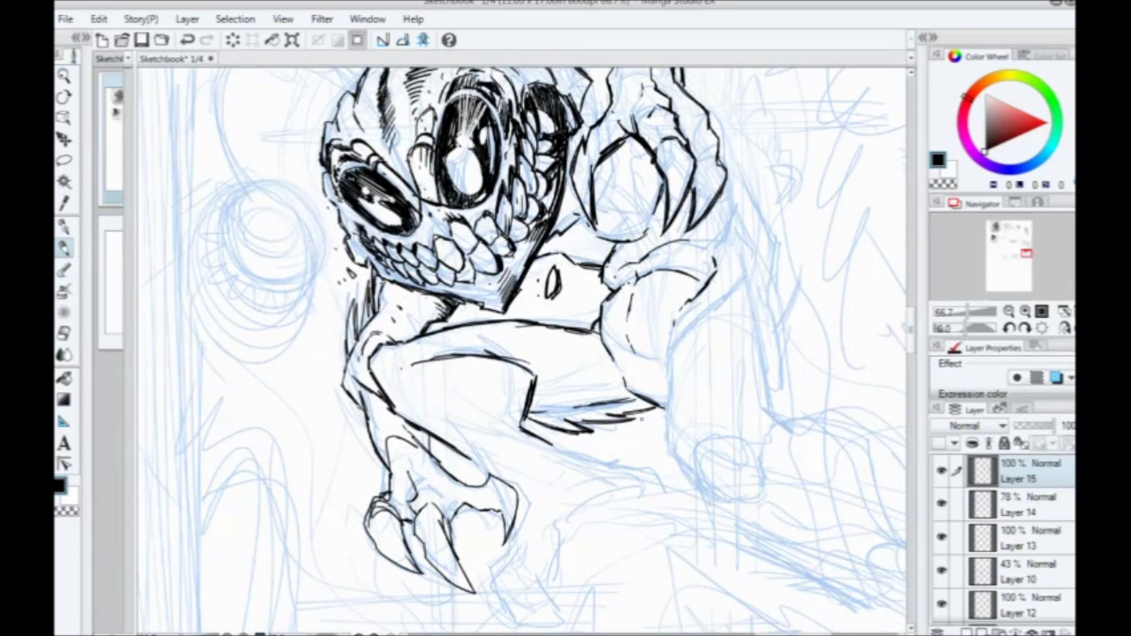
Step: Add crease lines to the rounded far knee and ink the ragged underside of the bent leg
drag(624, 331, 610, 346)
drag(629, 330, 645, 334)
mouse_move(565, 441)
mouse_down()
mouse_move(464, 361)
mouse_move(575, 405)
mouse_up()
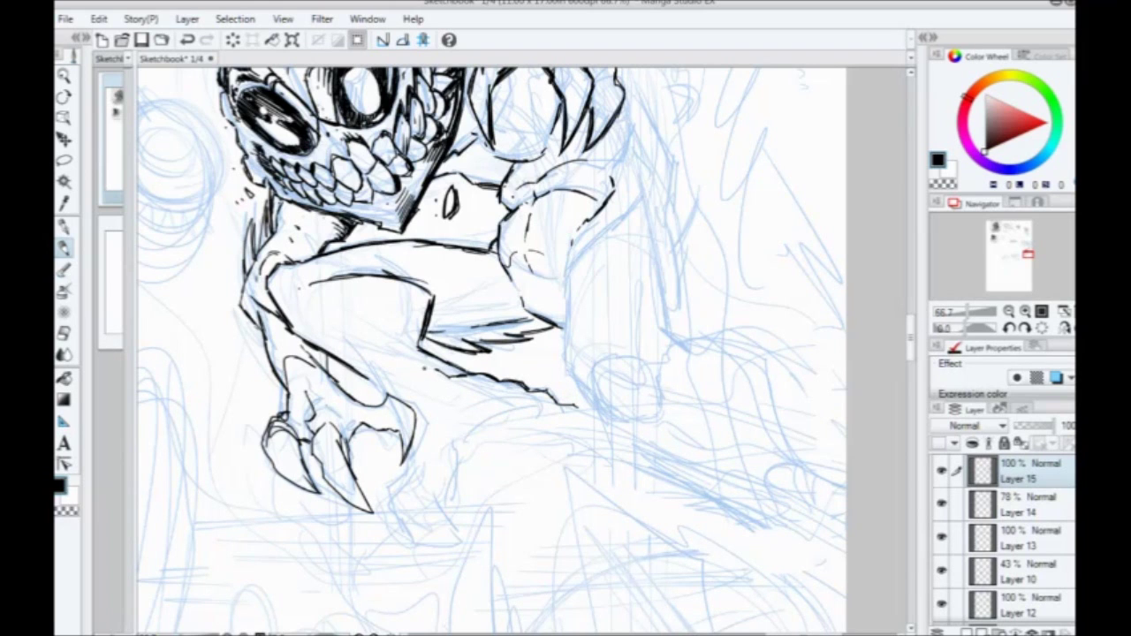
Step: Ink the bent leg's lower contour, shin and foot beneath the lowered clawed hand
mouse_move(343, 360)
mouse_down()
mouse_move(365, 301)
mouse_move(404, 346)
mouse_up()
drag(393, 417, 393, 359)
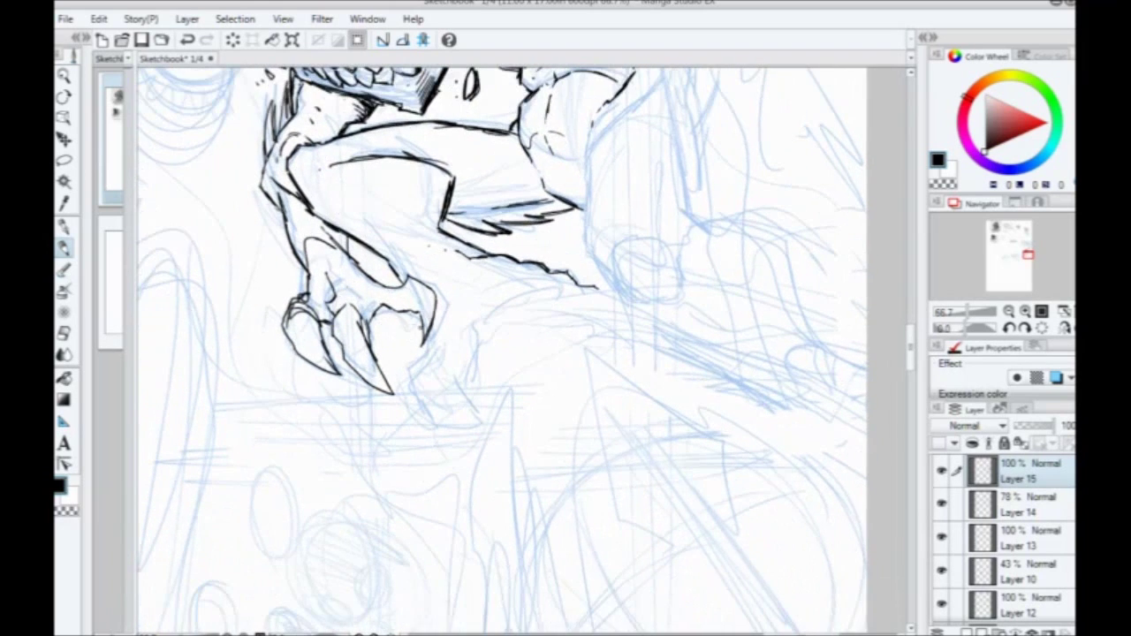
mouse_move(417, 314)
mouse_down()
mouse_move(408, 394)
mouse_move(436, 437)
mouse_move(463, 433)
mouse_move(459, 387)
mouse_move(490, 330)
mouse_move(401, 407)
mouse_move(565, 381)
mouse_up()
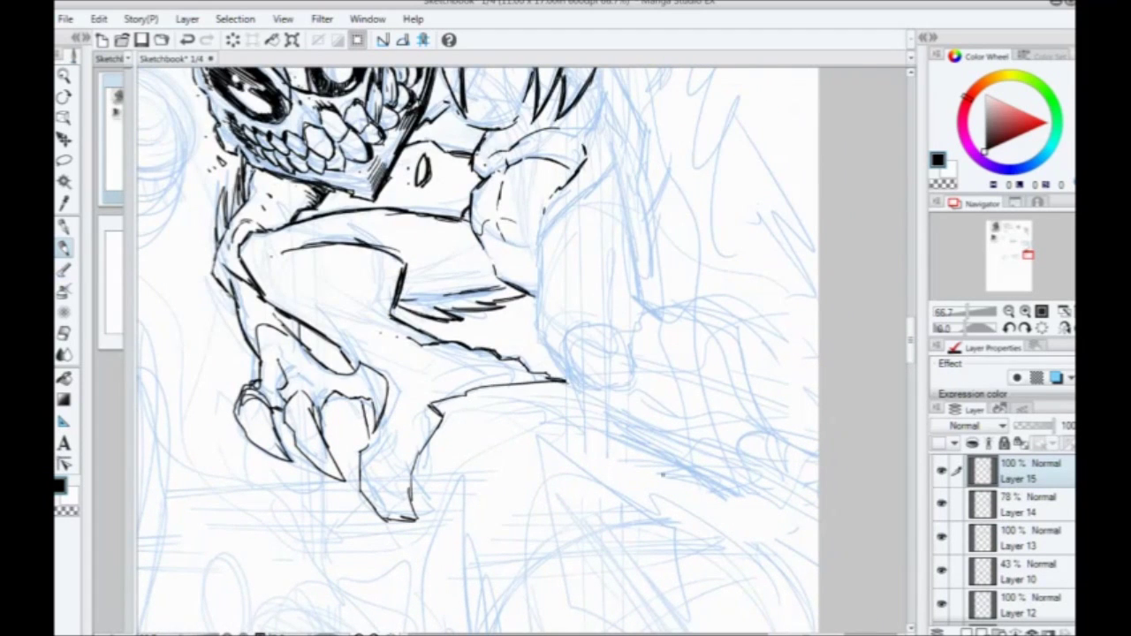
drag(289, 370, 376, 284)
mouse_move(444, 391)
mouse_down()
mouse_move(430, 450)
mouse_move(458, 463)
mouse_move(460, 447)
mouse_up()
drag(419, 411, 375, 562)
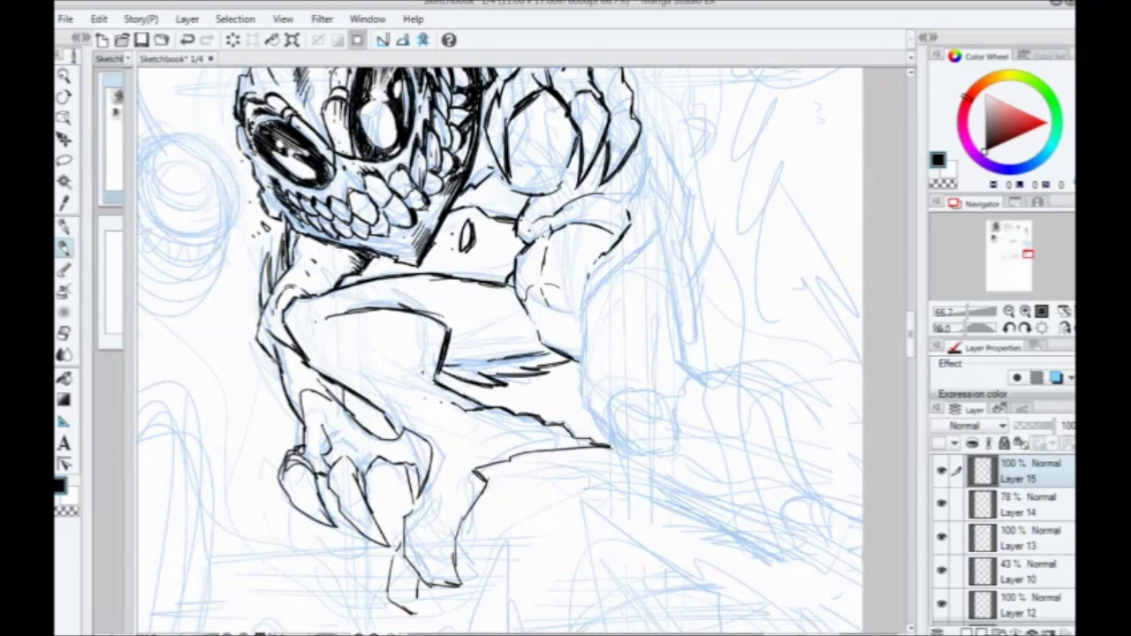
Step: Ink the jagged, spiky contour rising behind the top of the head toward the raised arm
drag(319, 396, 319, 440)
drag(389, 339, 376, 446)
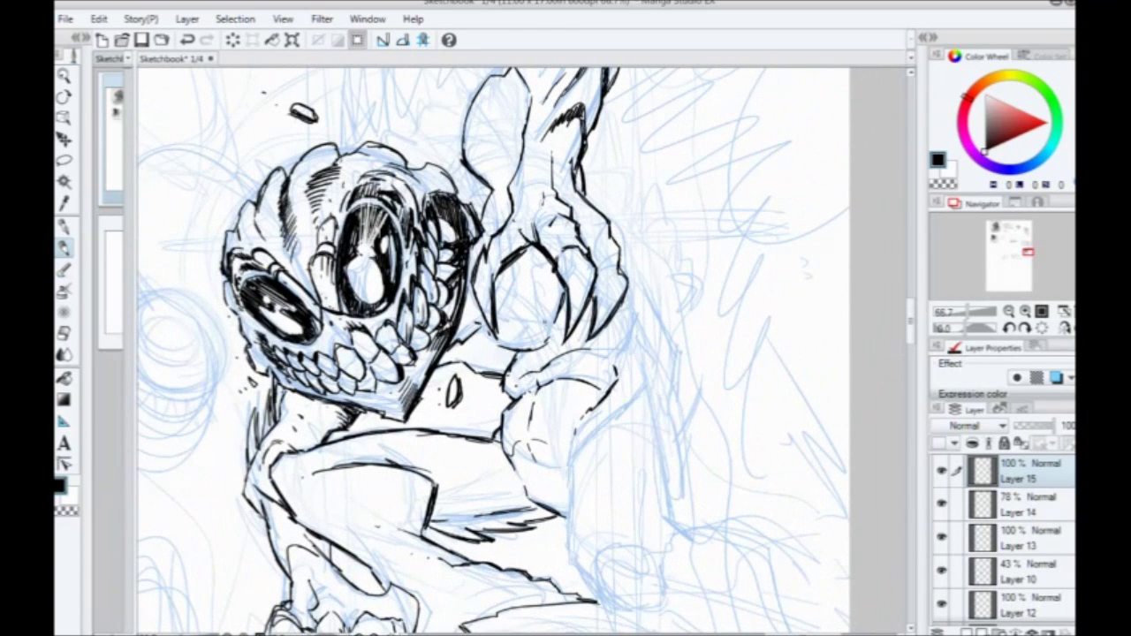
mouse_move(188, 331)
mouse_down()
mouse_move(178, 348)
mouse_move(196, 141)
mouse_up()
drag(319, 251, 313, 459)
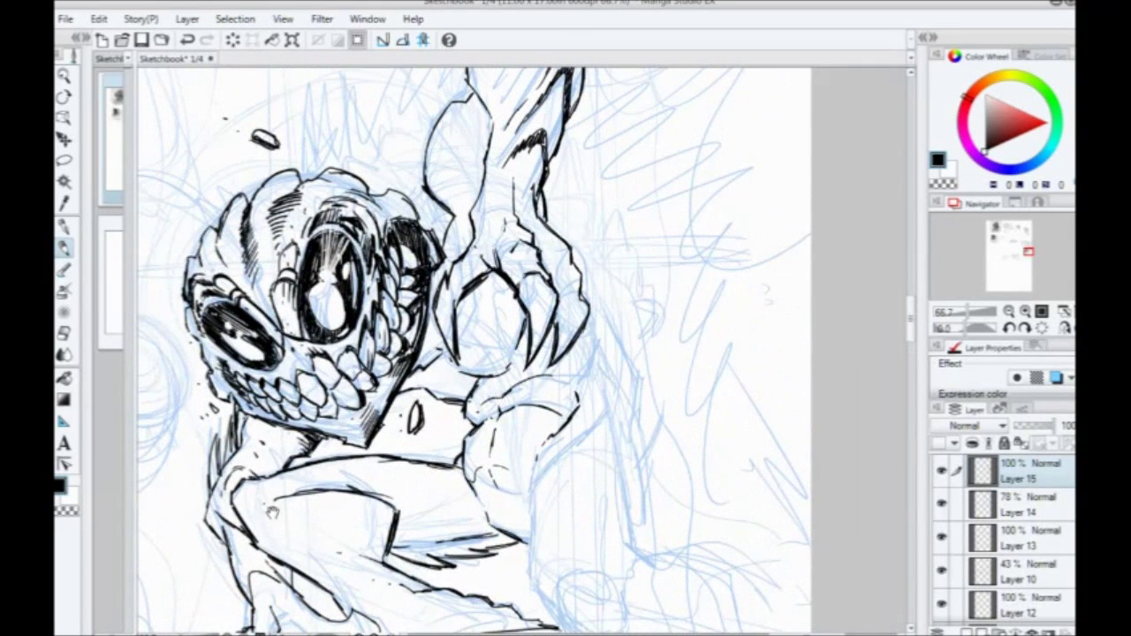
drag(272, 512, 284, 553)
drag(324, 247, 338, 384)
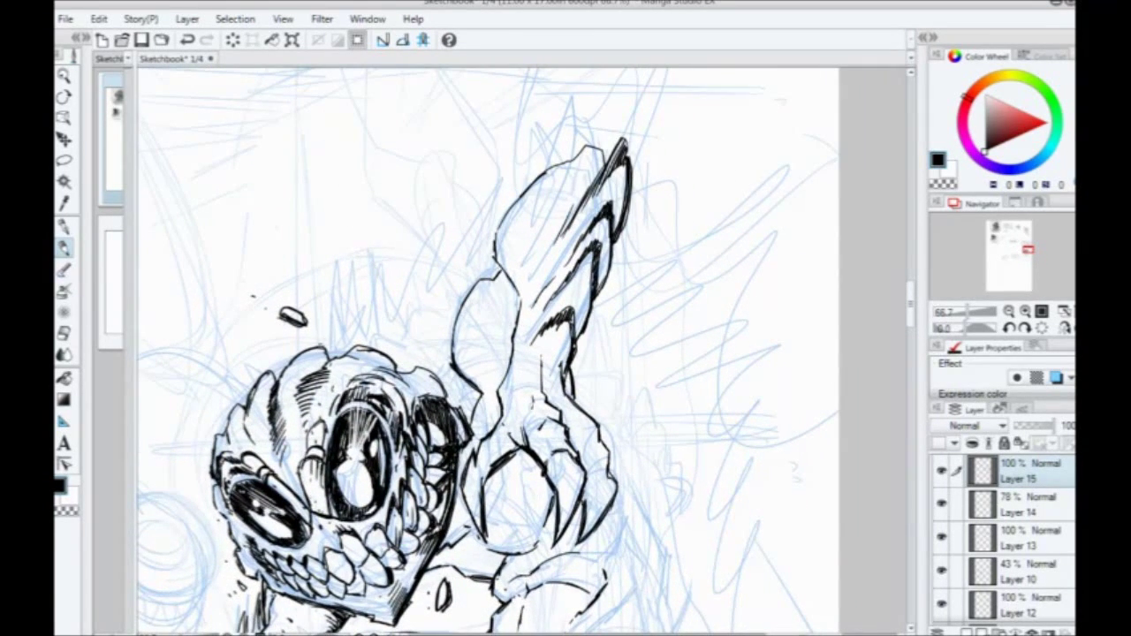
mouse_move(319, 346)
mouse_down()
mouse_move(355, 260)
mouse_move(389, 316)
mouse_move(426, 279)
mouse_move(405, 212)
mouse_move(446, 258)
mouse_move(460, 224)
mouse_move(516, 171)
mouse_move(522, 185)
mouse_up()
drag(307, 464, 337, 372)
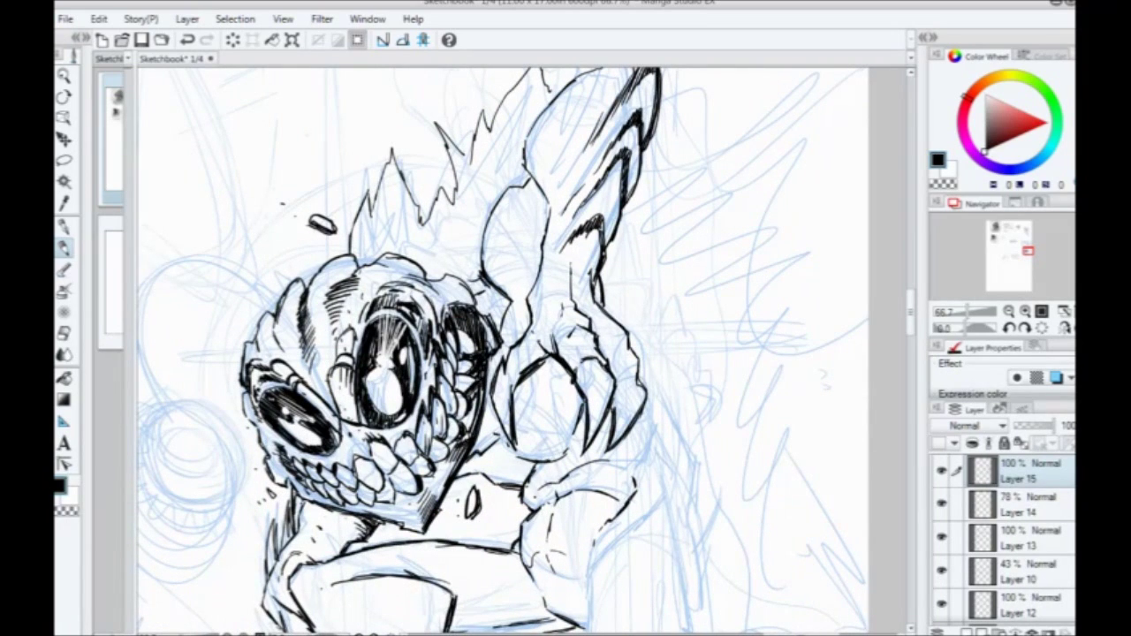
Step: Darken the gap between the back of the head and the raised arm with heavy black strokes
drag(470, 272, 490, 288)
drag(468, 273, 484, 293)
drag(463, 277, 479, 291)
mouse_move(406, 306)
mouse_down()
mouse_move(434, 379)
mouse_move(500, 364)
mouse_move(526, 404)
mouse_up()
drag(510, 365, 531, 388)
drag(506, 368, 529, 391)
mouse_move(507, 369)
mouse_down()
mouse_move(530, 393)
mouse_move(505, 390)
mouse_up()
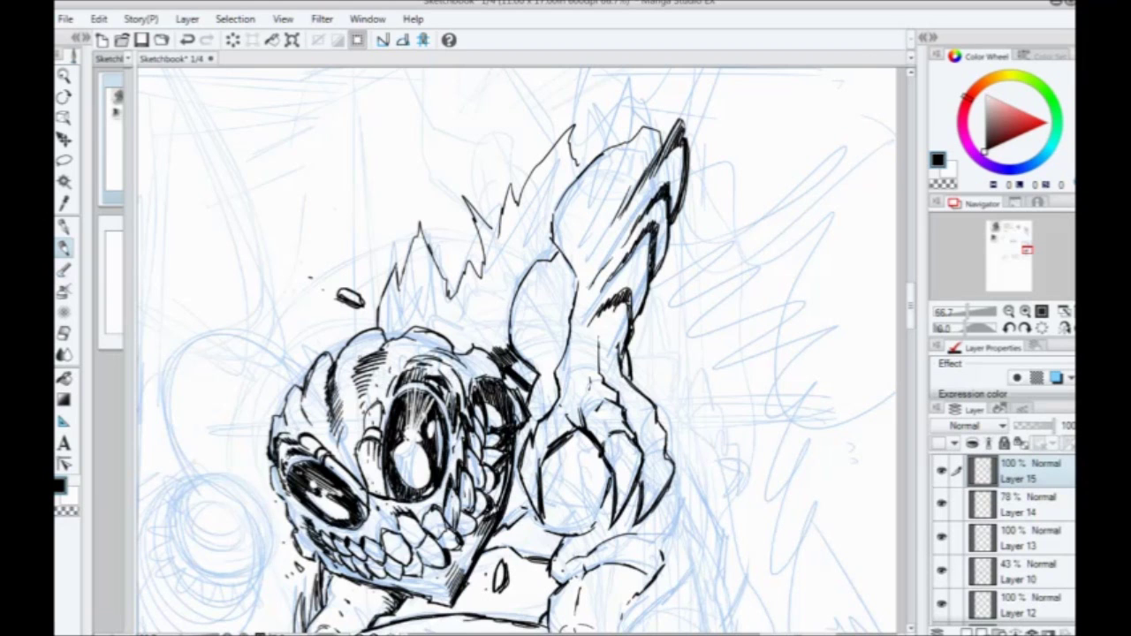
Step: Thicken the raised arm's rounded upper contours and add extra strokes along its spiked outer edge
mouse_move(553, 271)
mouse_down()
mouse_move(506, 175)
mouse_move(491, 259)
mouse_move(472, 256)
mouse_up()
mouse_move(493, 205)
mouse_down()
mouse_move(511, 296)
mouse_move(500, 348)
mouse_move(561, 374)
mouse_up()
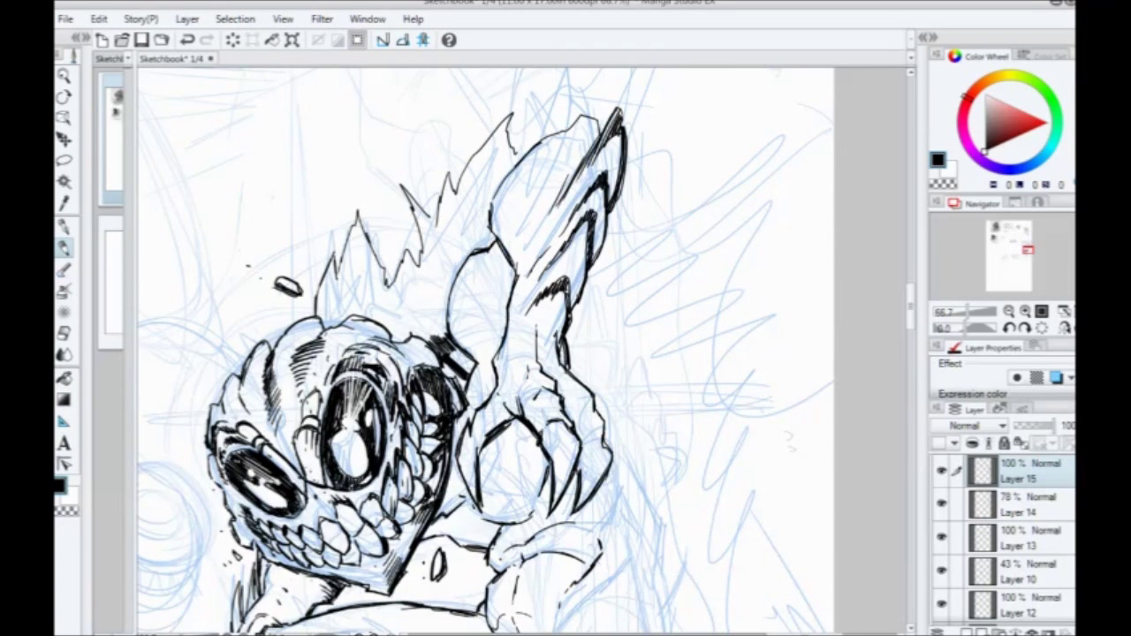
drag(591, 270, 582, 296)
drag(528, 271, 524, 413)
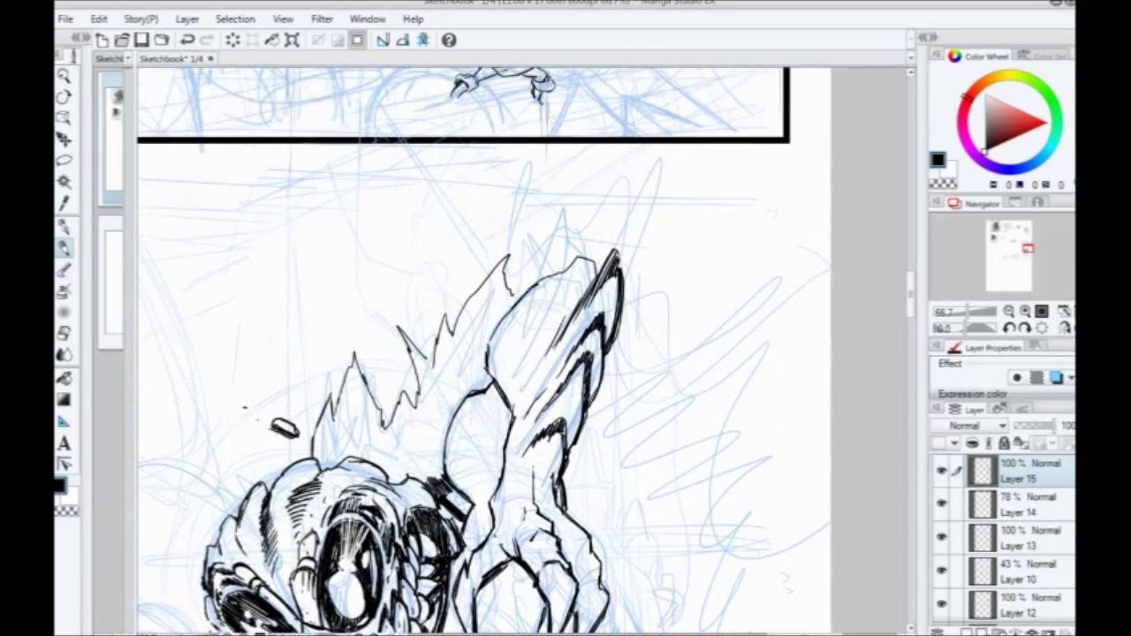
drag(559, 274, 528, 291)
drag(570, 271, 542, 285)
mouse_move(579, 258)
mouse_down()
mouse_move(567, 274)
mouse_move(576, 269)
mouse_up()
mouse_move(597, 262)
mouse_down()
mouse_move(589, 279)
mouse_move(614, 322)
mouse_move(594, 357)
mouse_up()
scroll(486, 353, down, 1)
drag(617, 307, 577, 393)
drag(603, 351, 578, 390)
drag(601, 359, 576, 396)
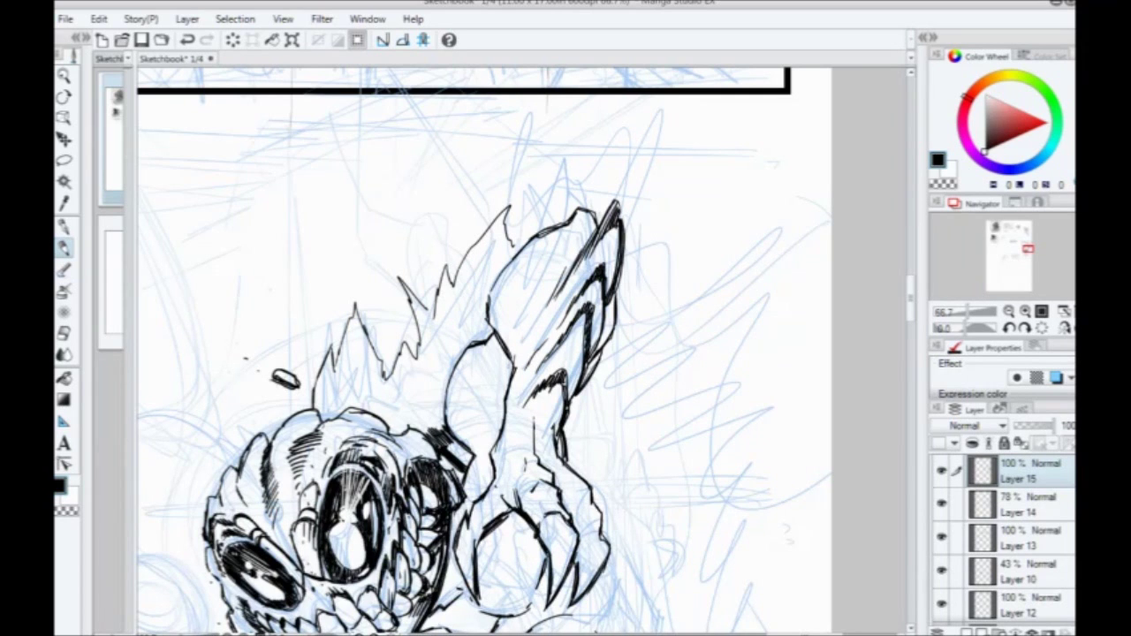
Step: Hatch a dark patch across the rounded inner bulge of the raised arm
drag(411, 394, 437, 247)
mouse_move(530, 201)
mouse_down()
mouse_move(506, 242)
mouse_move(518, 256)
mouse_up()
mouse_move(541, 214)
mouse_down()
mouse_move(525, 242)
mouse_move(495, 254)
mouse_up()
drag(500, 216, 487, 255)
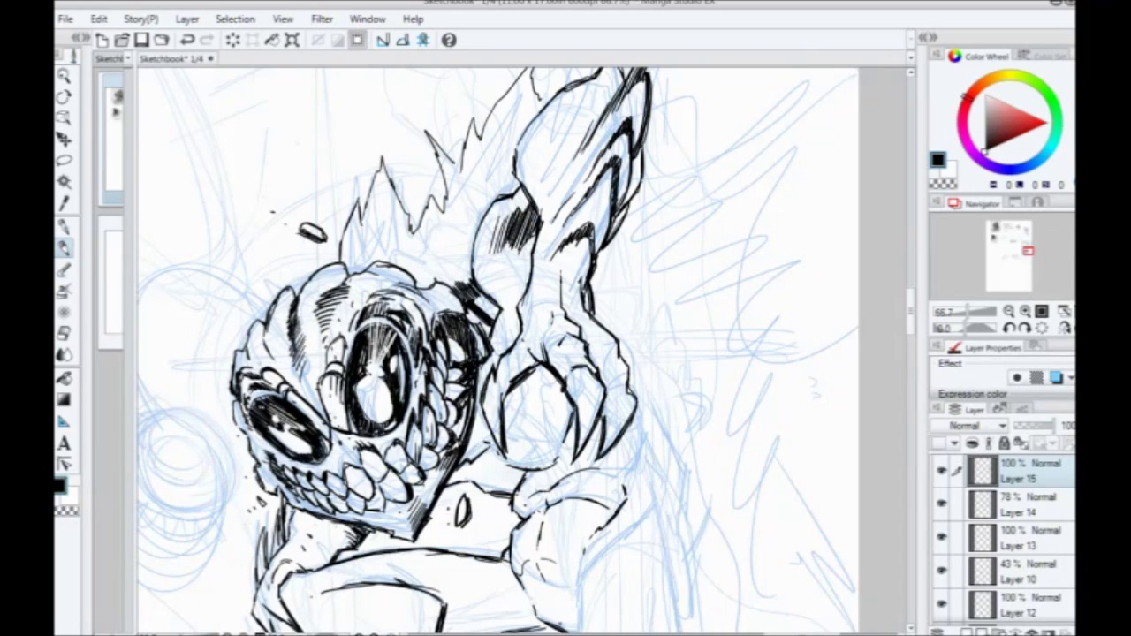
Step: Ink the kneeling leg's outer thigh contour, inner crease and the folds behind its knee
mouse_move(418, 401)
mouse_down()
mouse_move(409, 359)
mouse_move(463, 380)
mouse_move(467, 345)
mouse_up()
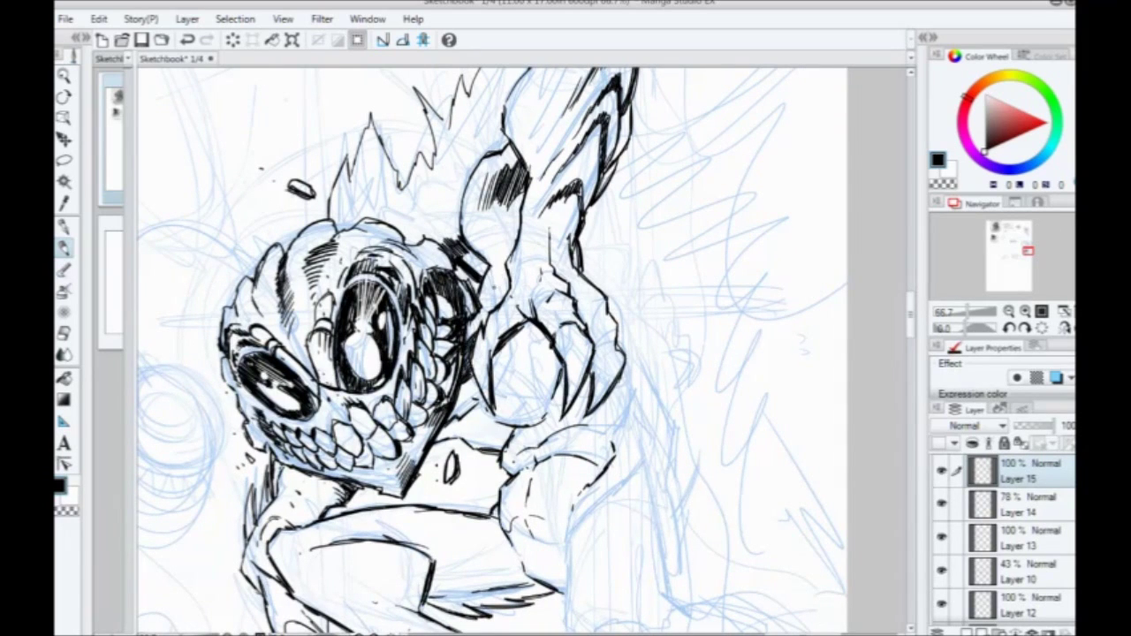
drag(348, 462, 277, 354)
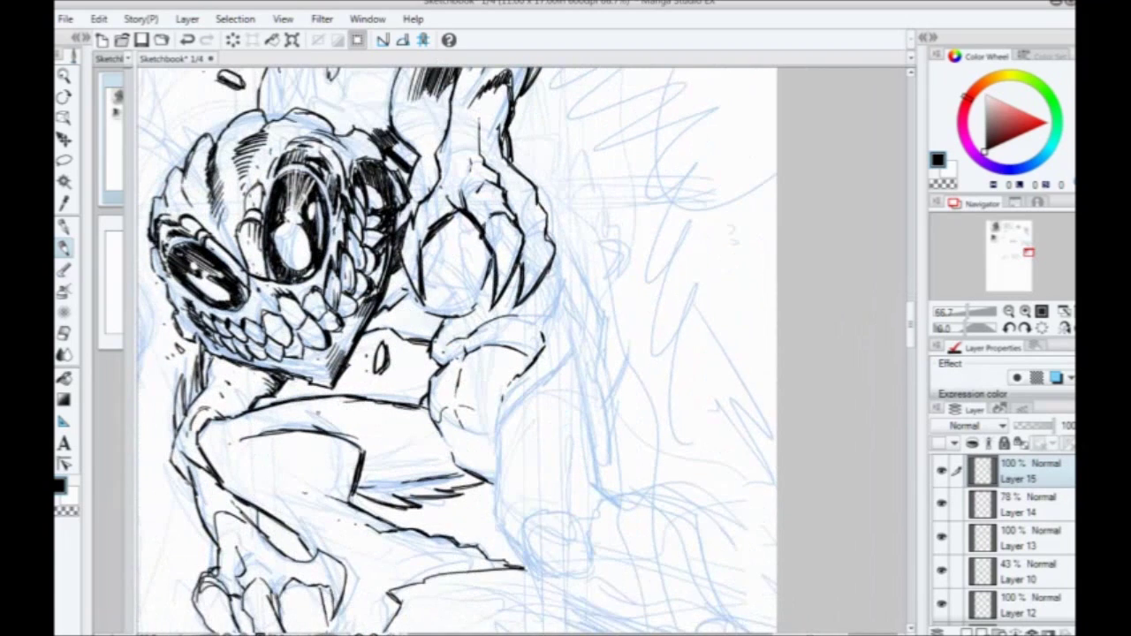
drag(243, 291, 312, 277)
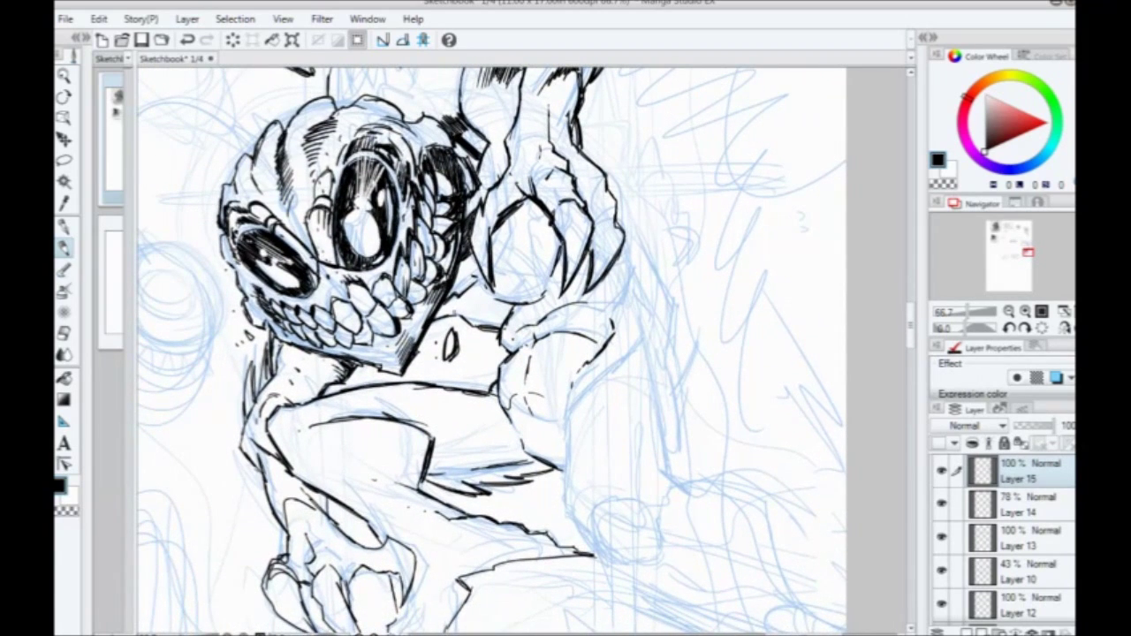
drag(296, 466, 333, 357)
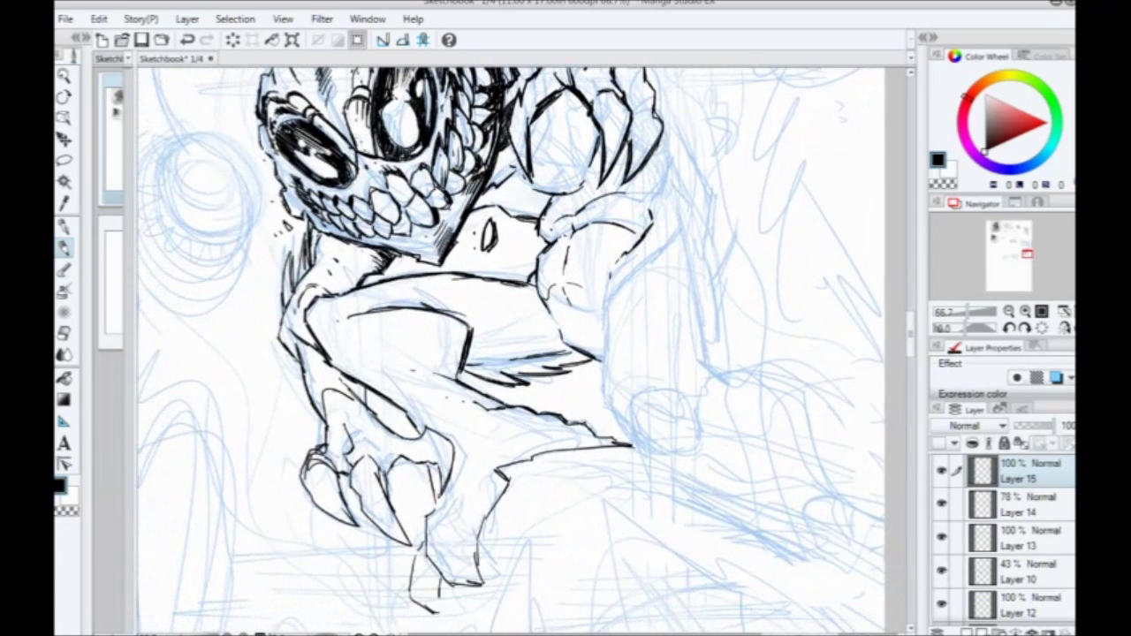
drag(540, 415, 403, 390)
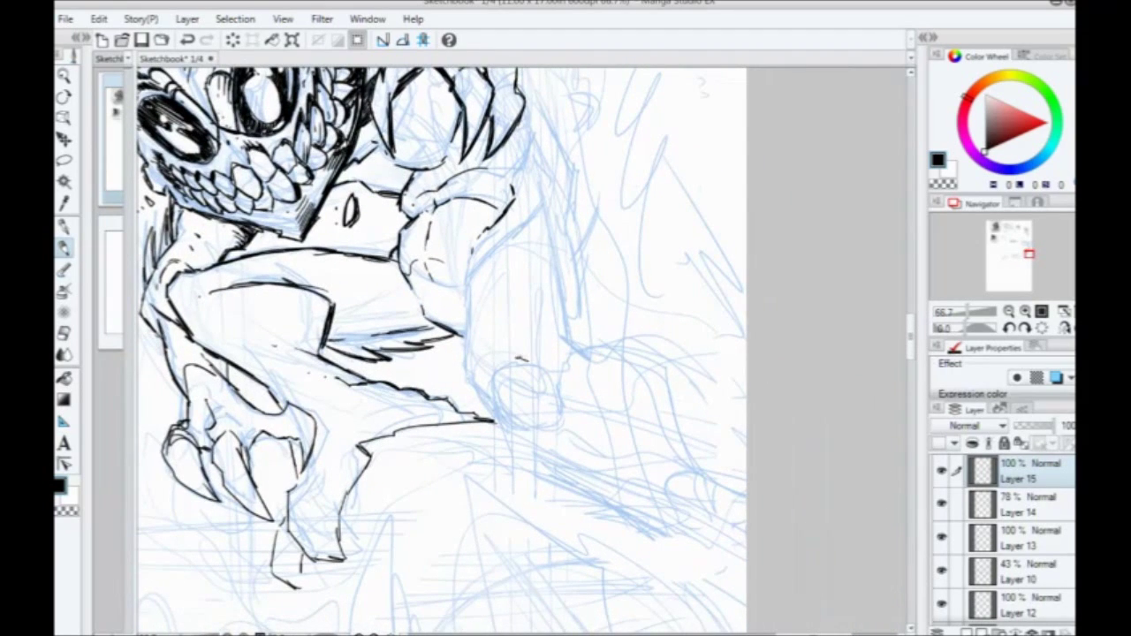
mouse_move(523, 357)
mouse_down()
mouse_move(477, 400)
mouse_move(508, 437)
mouse_move(564, 450)
mouse_up()
click(535, 427)
drag(596, 413, 580, 403)
drag(581, 403, 565, 389)
mouse_move(563, 385)
mouse_down()
mouse_move(540, 367)
mouse_move(490, 458)
mouse_move(487, 353)
mouse_move(548, 269)
mouse_move(587, 325)
mouse_move(568, 433)
mouse_move(536, 414)
mouse_move(561, 286)
mouse_up()
click(528, 396)
mouse_move(561, 286)
mouse_down()
mouse_move(557, 370)
mouse_move(534, 393)
mouse_up()
Step: Ink the front and underside of the kneeling leg's knee over the sketched circle
mouse_move(583, 408)
mouse_down()
mouse_move(470, 380)
mouse_move(484, 427)
mouse_up()
drag(477, 399, 492, 421)
mouse_move(467, 362)
mouse_down()
mouse_move(492, 425)
mouse_move(487, 414)
mouse_up()
mouse_move(441, 362)
mouse_down()
mouse_move(408, 365)
mouse_move(470, 405)
mouse_up()
mouse_move(470, 405)
mouse_down()
mouse_move(511, 392)
mouse_move(556, 430)
mouse_up()
mouse_move(493, 419)
mouse_down()
mouse_move(363, 315)
mouse_move(493, 424)
mouse_up()
drag(348, 434, 428, 426)
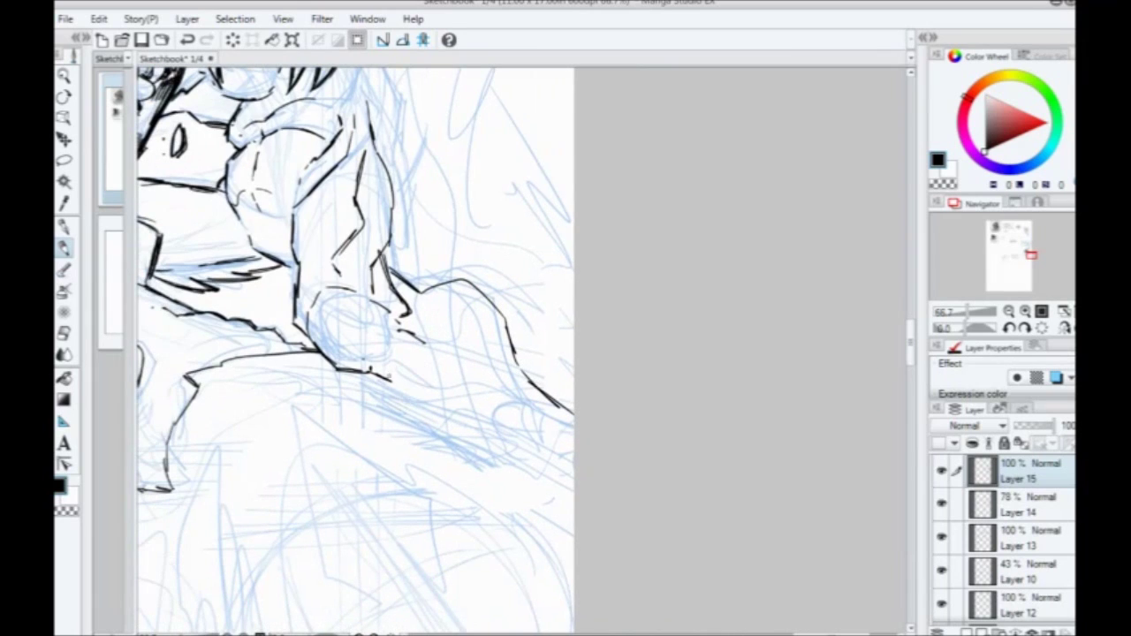
Step: Ink the underside of the trailing lower leg out to the foot, doubling the lines near its end
drag(392, 380, 548, 427)
drag(477, 363, 511, 389)
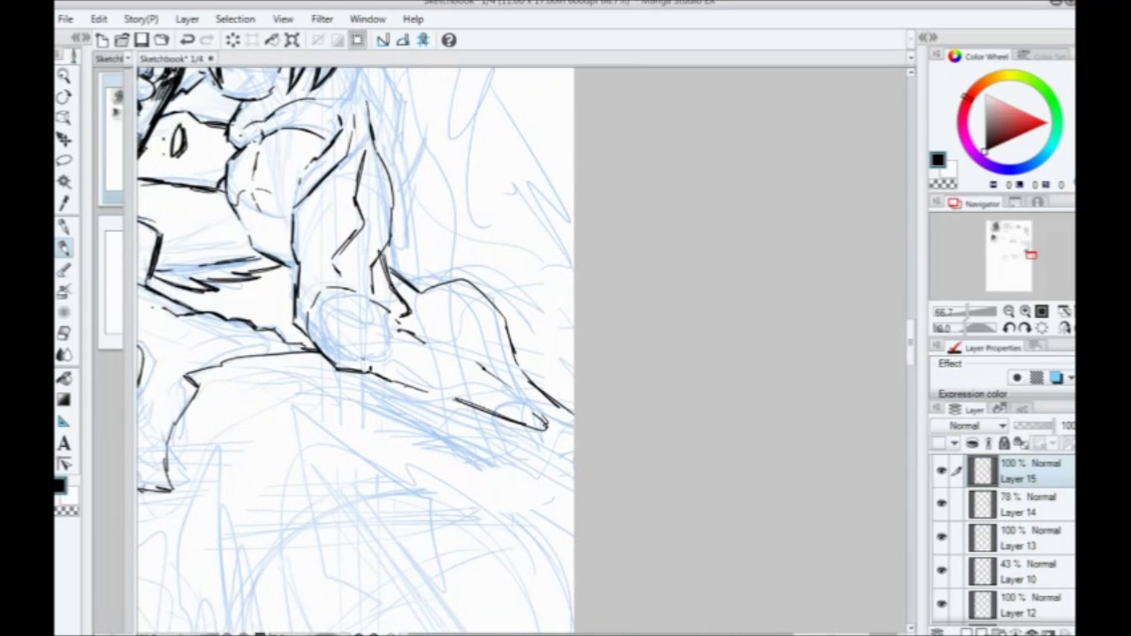
mouse_move(355, 371)
mouse_down()
mouse_move(400, 406)
mouse_move(484, 419)
mouse_up()
drag(420, 411, 496, 420)
drag(400, 404, 472, 420)
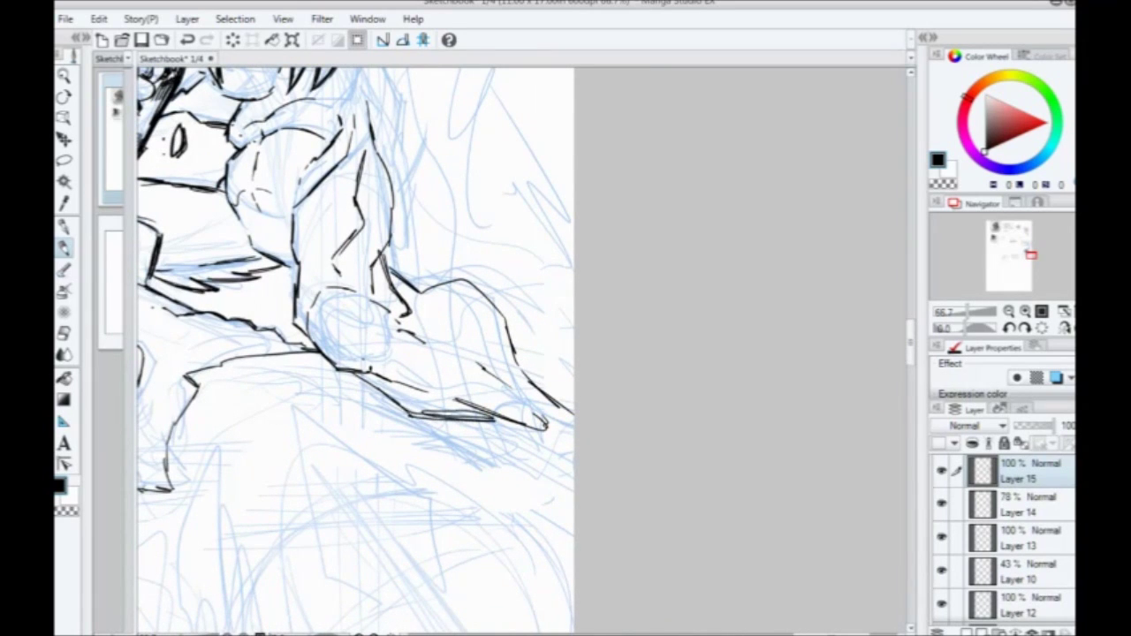
drag(362, 374, 422, 419)
mouse_move(419, 417)
mouse_down()
mouse_move(498, 420)
mouse_move(550, 463)
mouse_up()
Step: Double the kneeling thigh's outer edge and ink the back contour descending from the orb-holding hand
mouse_move(351, 252)
mouse_down()
mouse_move(505, 367)
mouse_move(540, 318)
mouse_move(530, 263)
mouse_up()
mouse_move(442, 265)
mouse_down()
mouse_move(451, 366)
mouse_move(419, 300)
mouse_up()
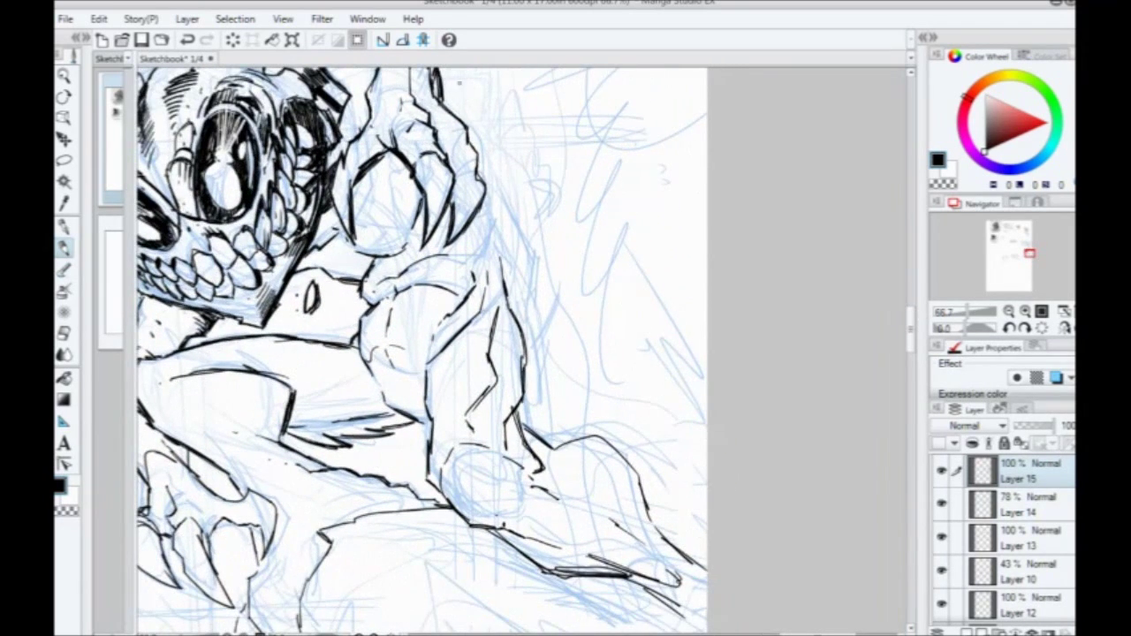
drag(524, 382, 520, 263)
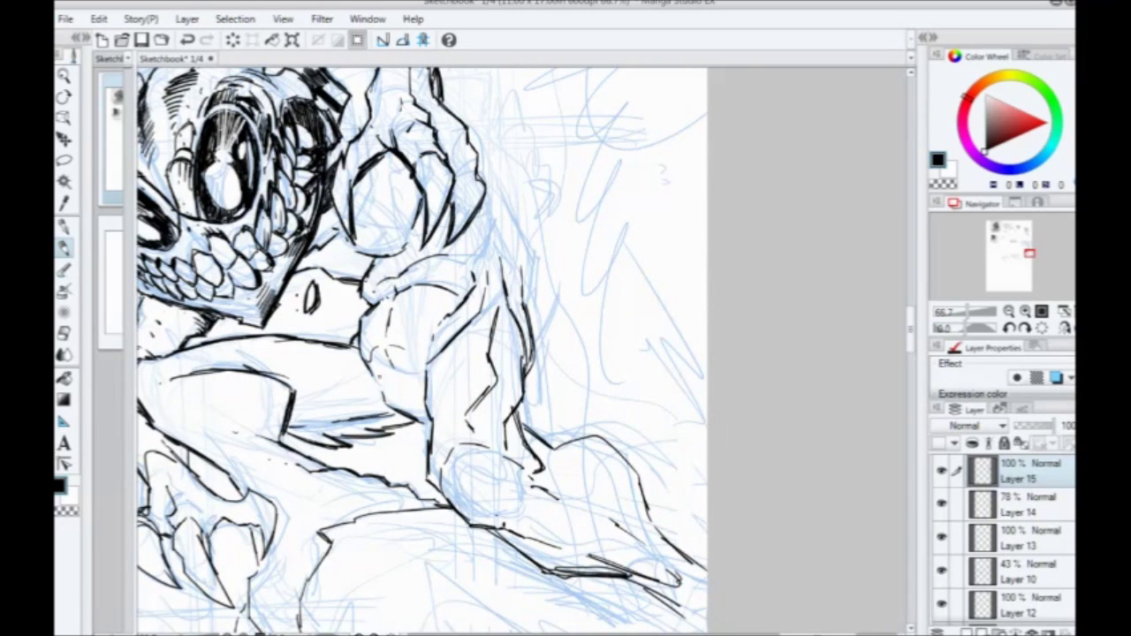
drag(442, 354, 499, 477)
drag(576, 393, 537, 295)
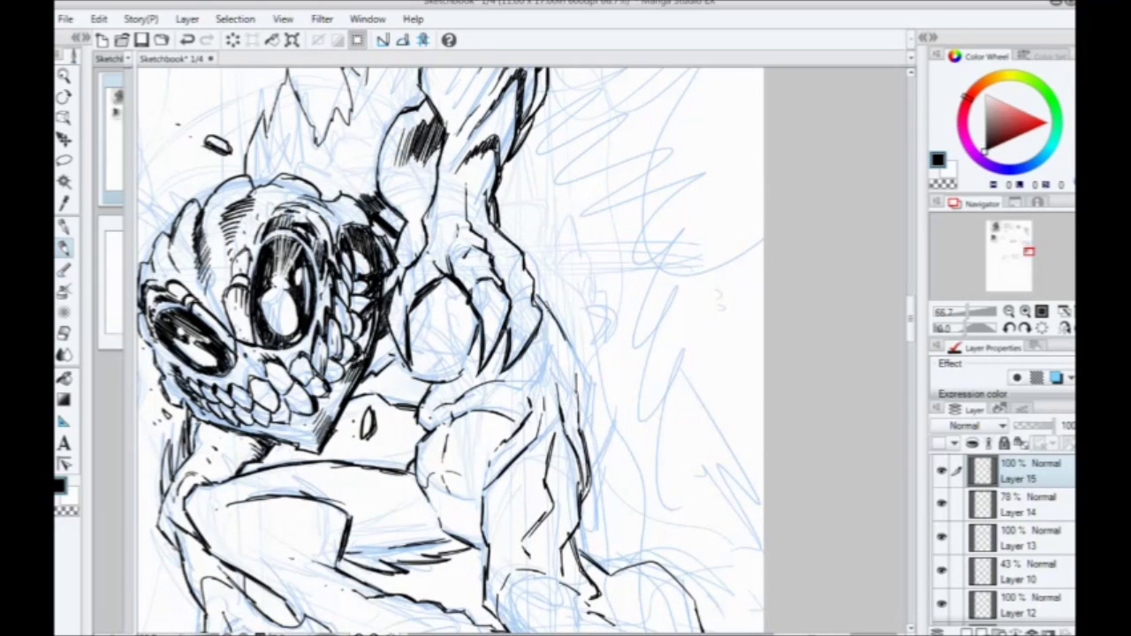
Step: Add a small curve below the orb-holding claws and shade a black crescent along the orb's inner edge
drag(500, 358, 460, 198)
drag(492, 282, 505, 398)
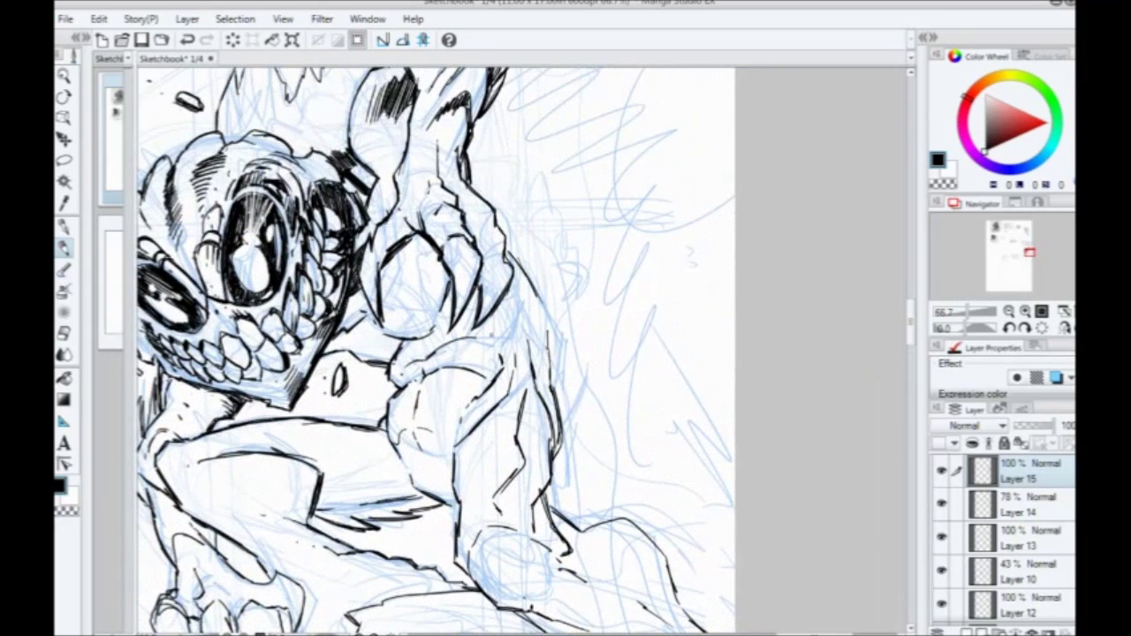
mouse_move(500, 342)
mouse_down()
mouse_move(496, 301)
mouse_move(505, 303)
mouse_move(458, 342)
mouse_up()
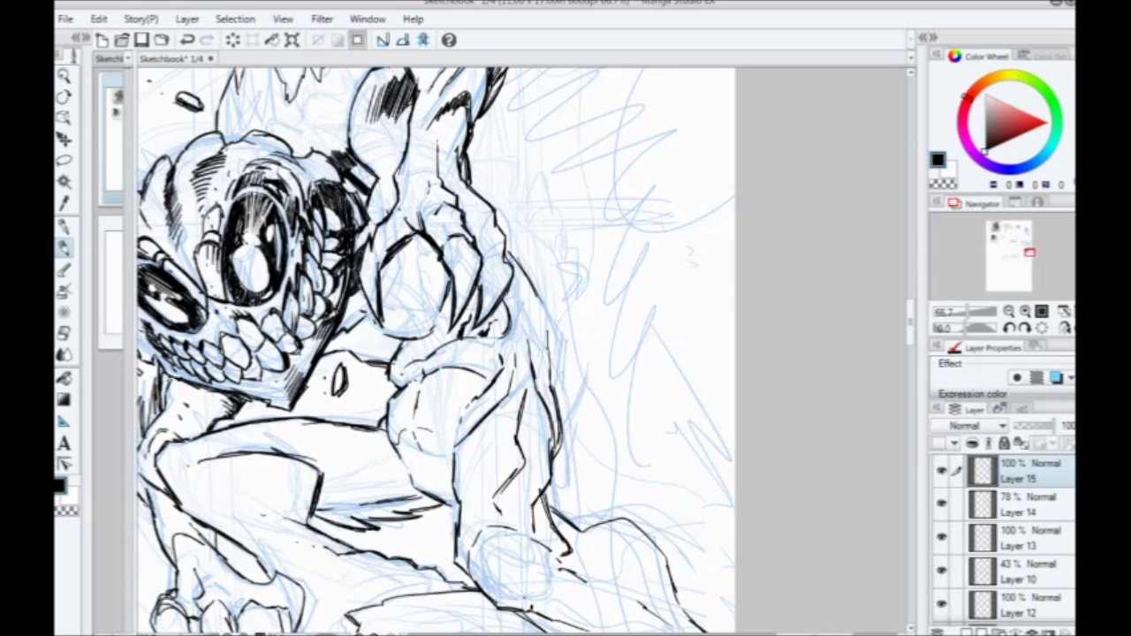
drag(429, 238, 439, 310)
drag(434, 249, 442, 304)
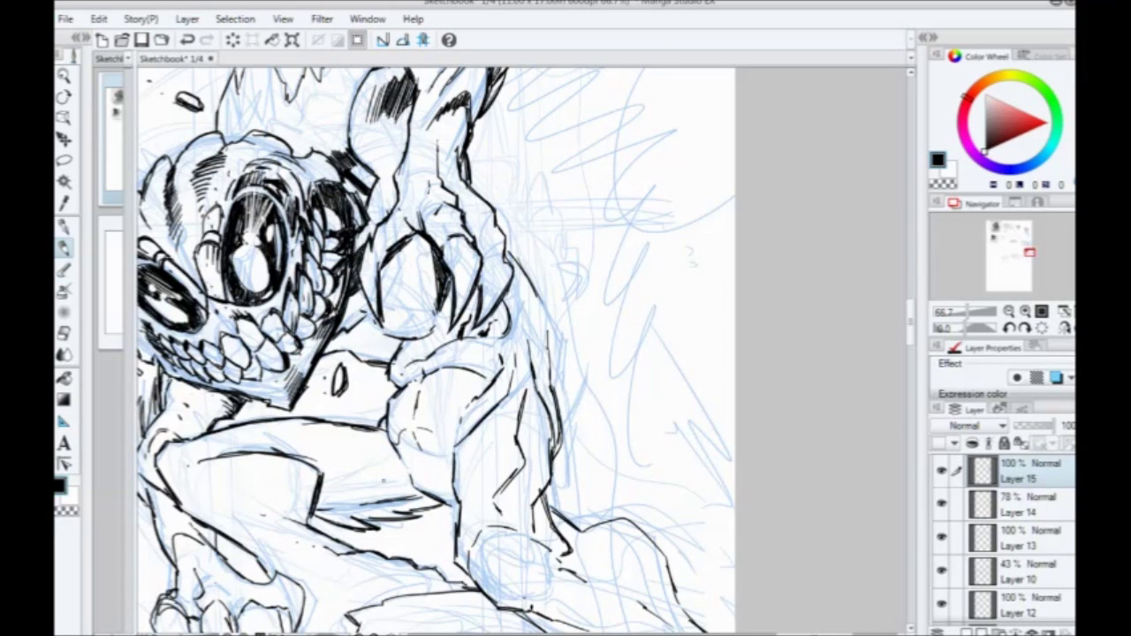
Step: Hatch a shadow beside the rounded knee and blacken the kneeling thigh's inner crease and outer edge
drag(324, 424, 450, 299)
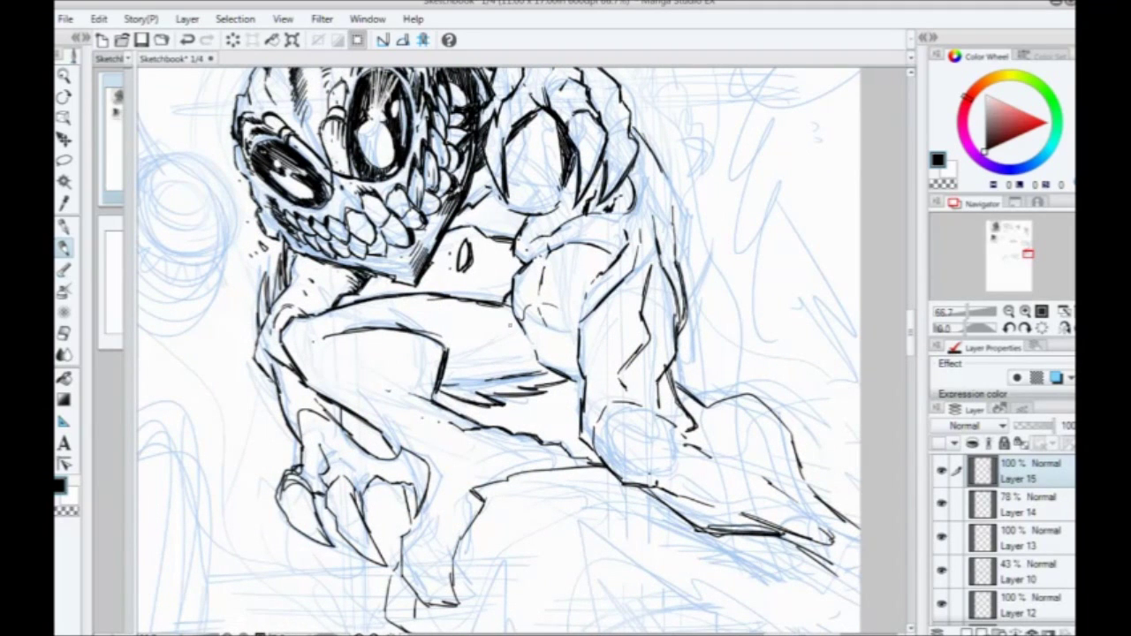
mouse_move(486, 342)
mouse_down()
mouse_move(521, 321)
mouse_move(525, 335)
mouse_move(523, 324)
mouse_move(494, 330)
mouse_up()
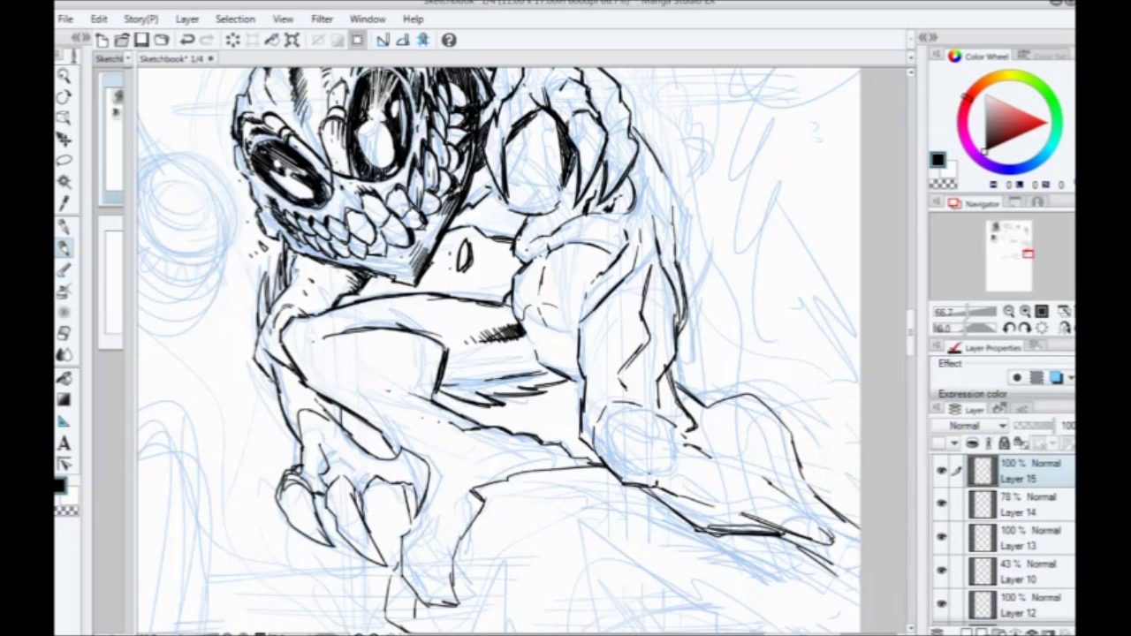
drag(440, 424, 332, 373)
mouse_move(516, 325)
mouse_down()
mouse_move(536, 295)
mouse_move(541, 233)
mouse_up()
drag(535, 262, 543, 227)
mouse_move(553, 276)
mouse_down()
mouse_move(567, 219)
mouse_move(553, 218)
mouse_move(534, 108)
mouse_up()
drag(555, 152, 527, 78)
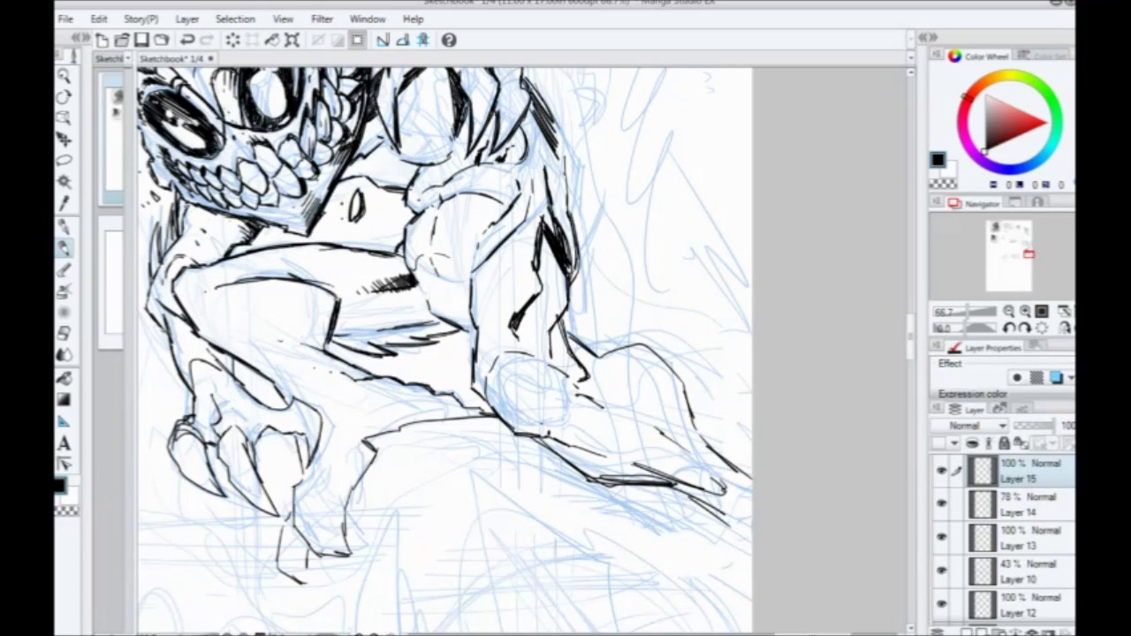
Step: Build up heavy black along the back contour from the orb-holding hand down to the thigh
mouse_move(555, 133)
mouse_down()
mouse_move(532, 87)
mouse_move(567, 159)
mouse_move(566, 217)
mouse_up()
mouse_move(565, 157)
mouse_down()
mouse_move(557, 228)
mouse_move(583, 263)
mouse_move(572, 290)
mouse_up()
drag(575, 219, 586, 247)
mouse_move(444, 359)
mouse_down()
mouse_move(492, 459)
mouse_move(462, 354)
mouse_up()
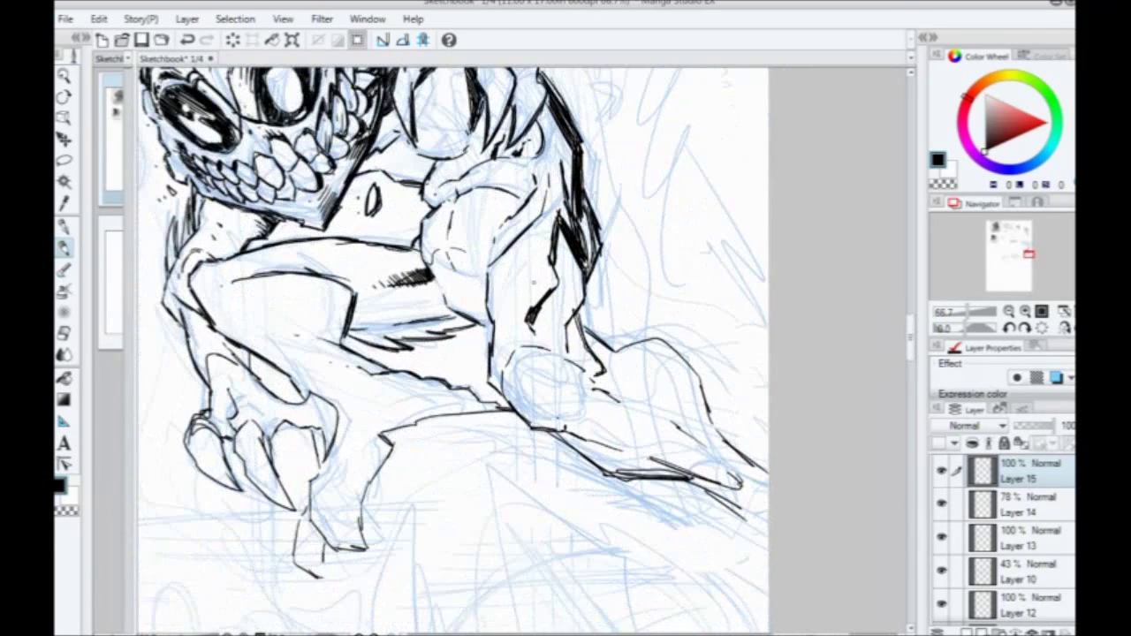
Step: Thicken the shadow behind the kneeling knee and hatch the rear contour of the trailing lower leg
mouse_move(576, 259)
mouse_down()
mouse_move(579, 310)
mouse_move(562, 324)
mouse_move(559, 355)
mouse_up()
mouse_move(580, 316)
mouse_down()
mouse_move(571, 354)
mouse_move(608, 389)
mouse_move(444, 319)
mouse_move(496, 308)
mouse_move(488, 303)
mouse_up()
drag(479, 295, 486, 302)
drag(464, 294, 498, 309)
drag(493, 307, 544, 293)
mouse_move(543, 293)
mouse_down()
mouse_move(582, 331)
mouse_move(570, 361)
mouse_up()
drag(582, 329, 572, 353)
drag(576, 341, 591, 375)
drag(563, 352, 601, 394)
drag(561, 371, 610, 406)
drag(385, 288, 616, 332)
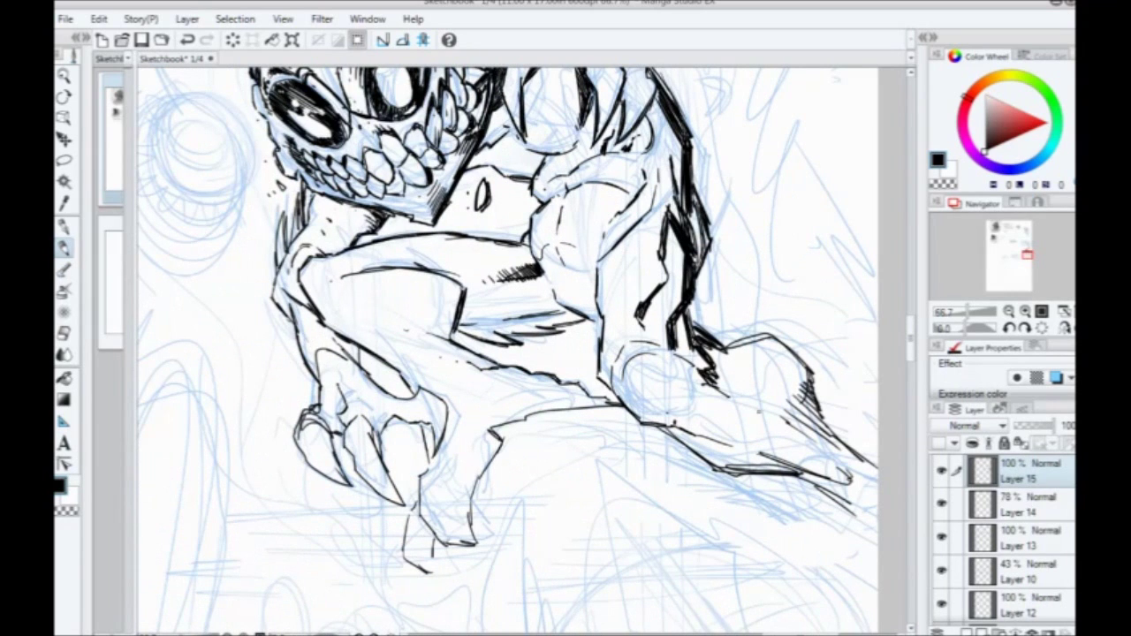
Step: Ink short contour lines behind the raised forearm, linking it toward the creature's back
scroll(151, 208, down, 1)
drag(283, 318, 360, 453)
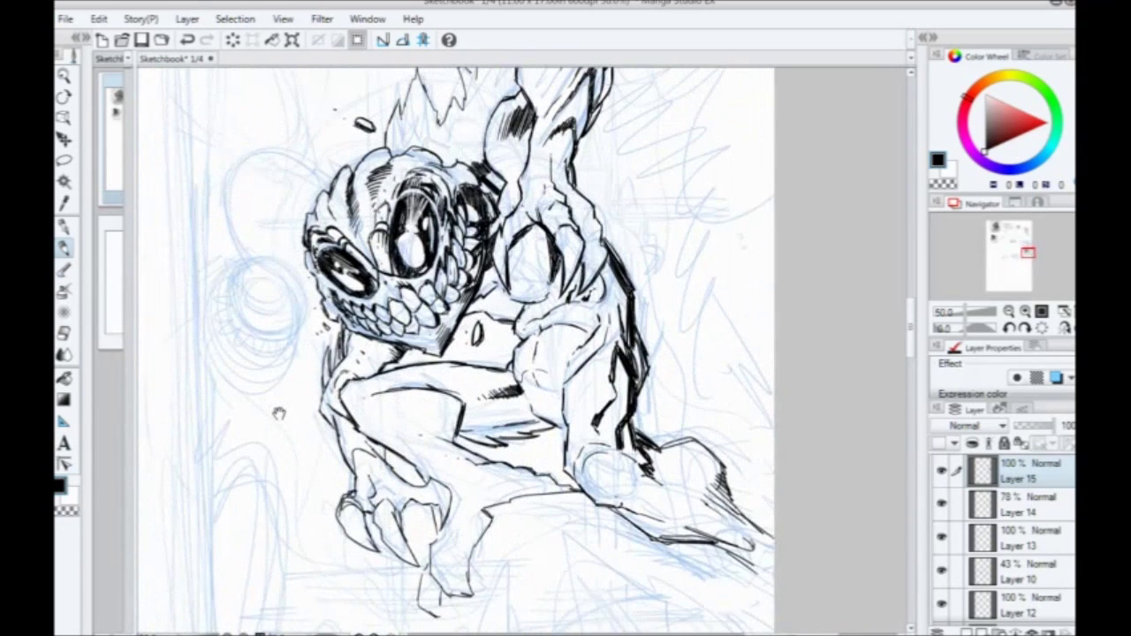
drag(278, 414, 297, 442)
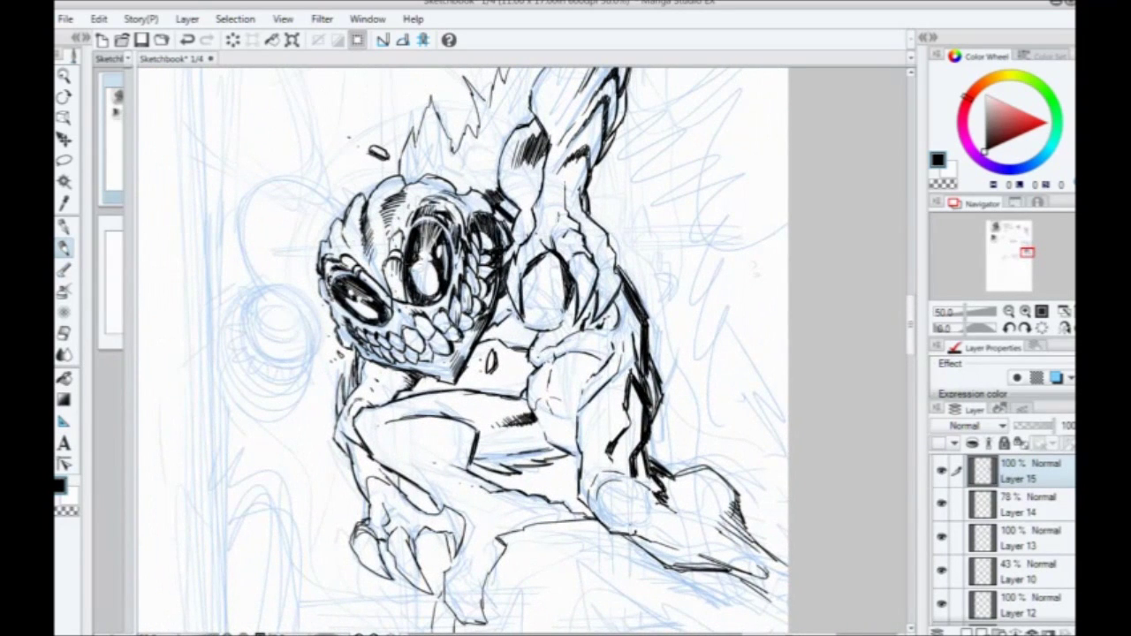
drag(428, 412, 440, 454)
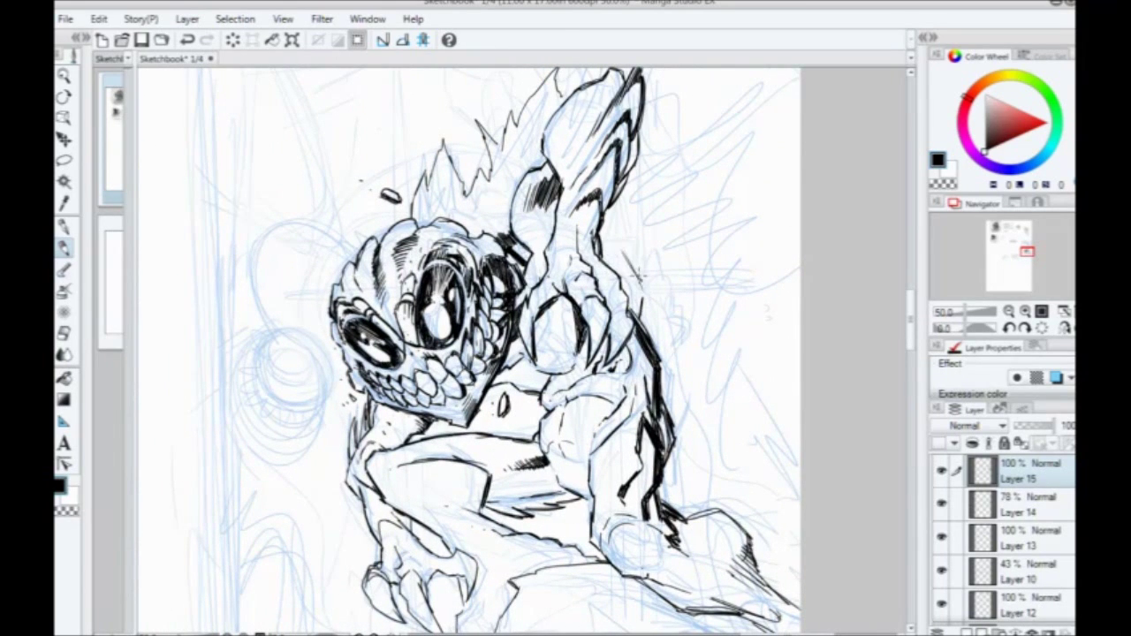
mouse_move(622, 249)
mouse_down()
mouse_move(641, 282)
mouse_move(606, 208)
mouse_move(616, 240)
mouse_up()
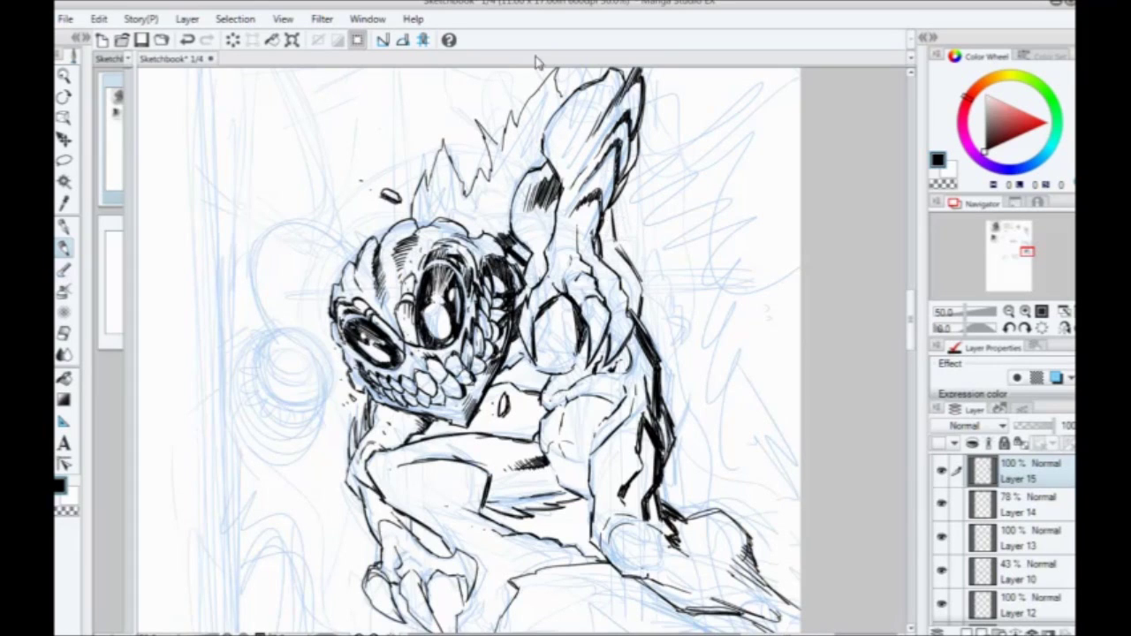
Step: Build up a heavy black contour behind the raised forearm down to the wrist and save the drawing
drag(627, 292, 603, 209)
drag(624, 248, 604, 209)
drag(634, 276, 604, 231)
drag(645, 297, 629, 276)
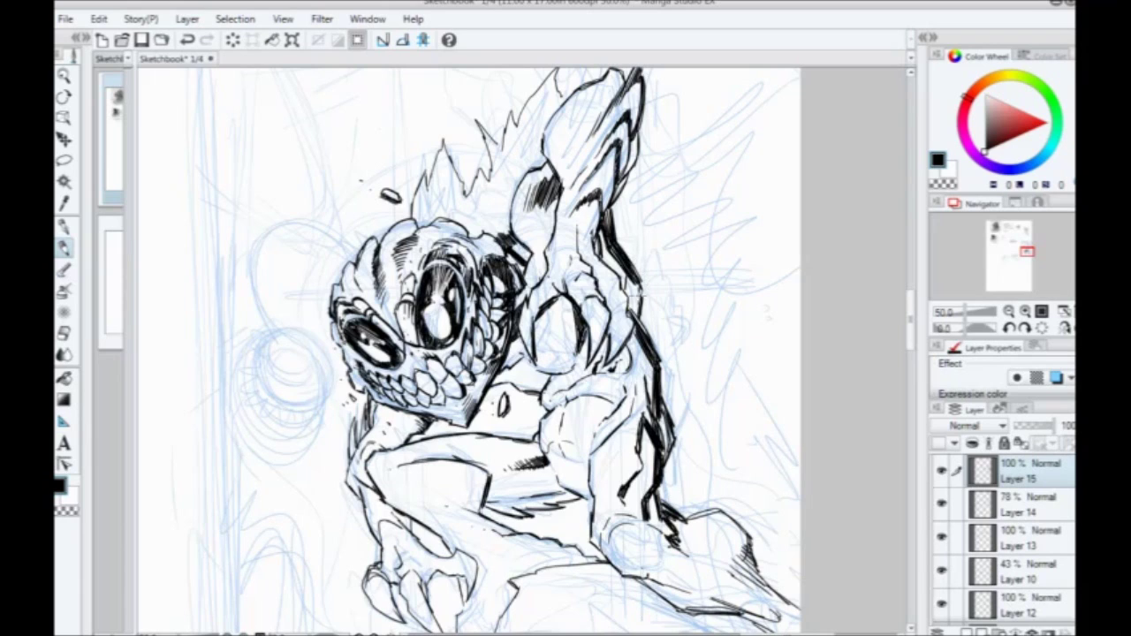
drag(643, 316, 614, 263)
drag(619, 273, 598, 251)
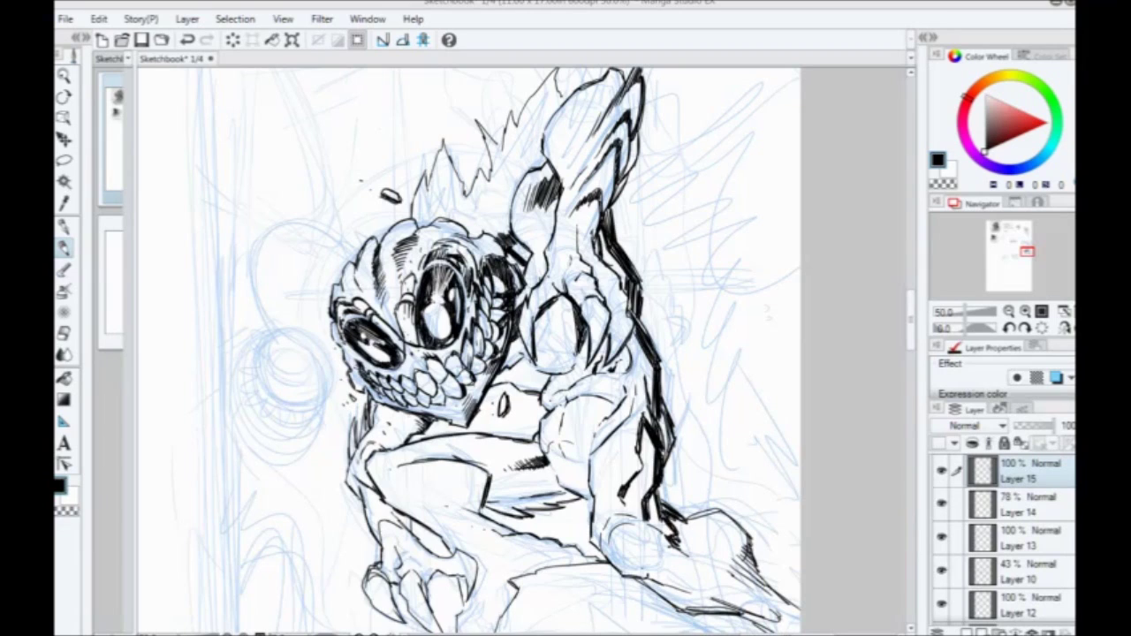
key(ctrl+s)
Step: Thicken the outlines of the raised upper arm and the pointed elbow at the top of the figure
drag(540, 170, 511, 228)
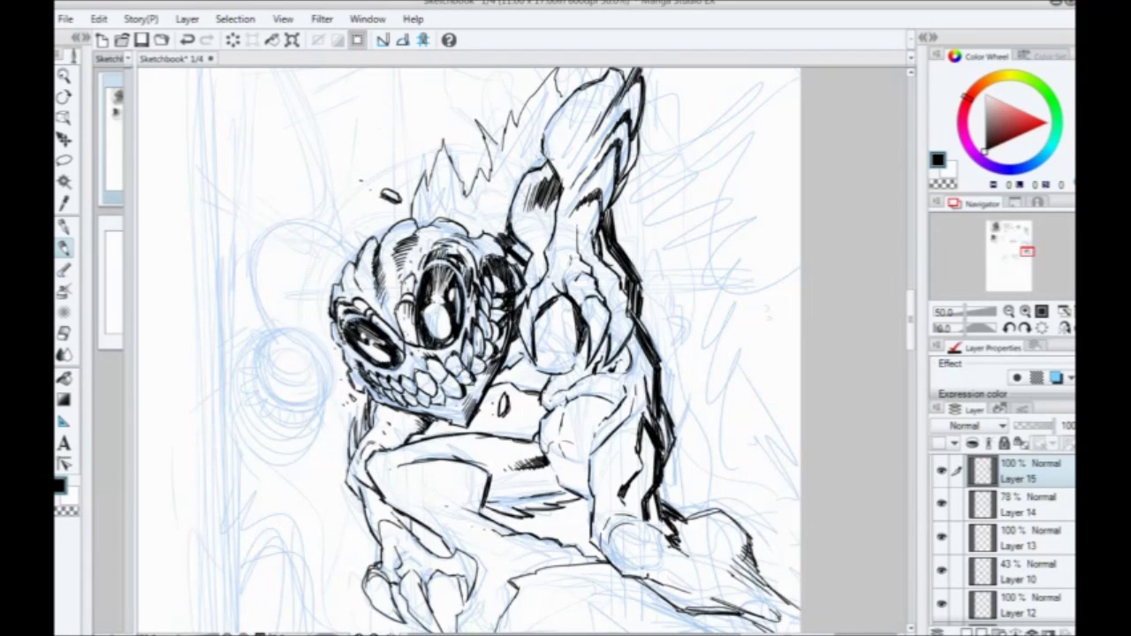
drag(545, 127, 578, 92)
drag(604, 78, 587, 87)
drag(619, 68, 608, 75)
drag(637, 130, 616, 197)
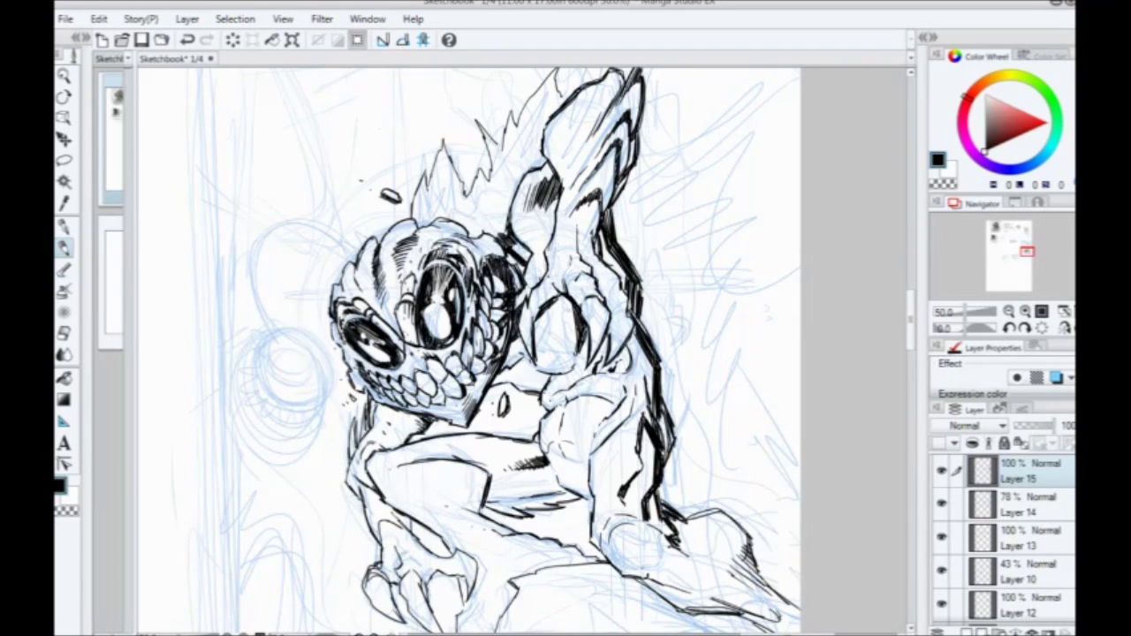
drag(529, 178, 540, 253)
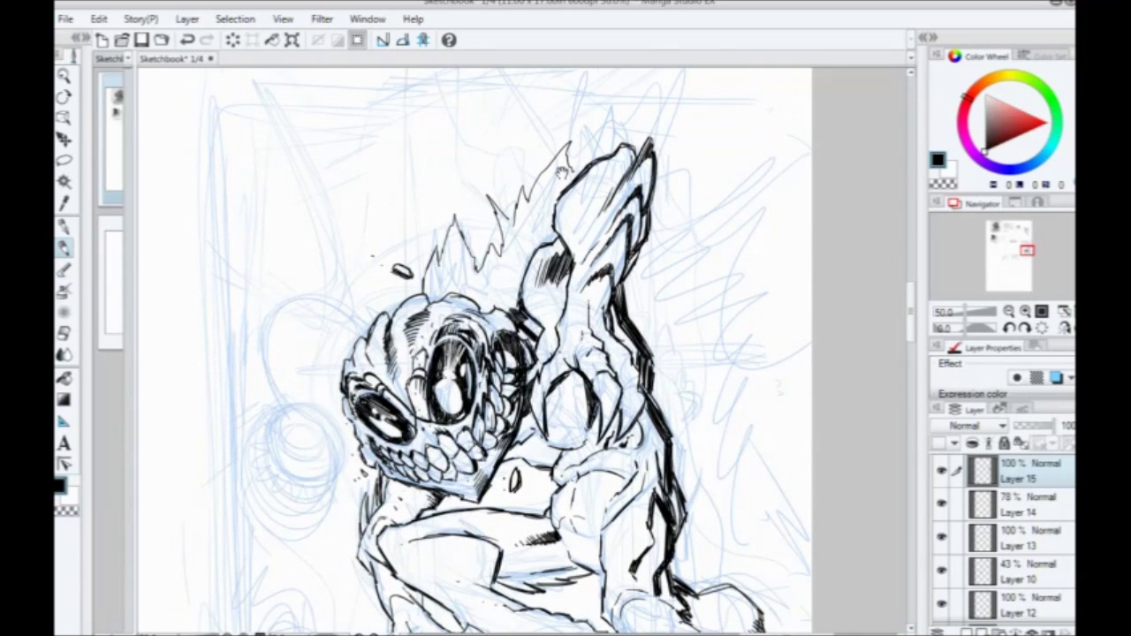
Step: Strengthen the outlines of the jagged spikes between the head and the raised elbow
scroll(477, 354, up, 1)
drag(558, 189, 500, 266)
drag(502, 246, 495, 266)
mouse_move(490, 285)
mouse_down()
mouse_move(477, 299)
mouse_move(522, 232)
mouse_move(510, 236)
mouse_up()
drag(519, 217, 501, 249)
mouse_move(590, 150)
mouse_down()
mouse_move(553, 194)
mouse_move(552, 216)
mouse_move(580, 173)
mouse_up()
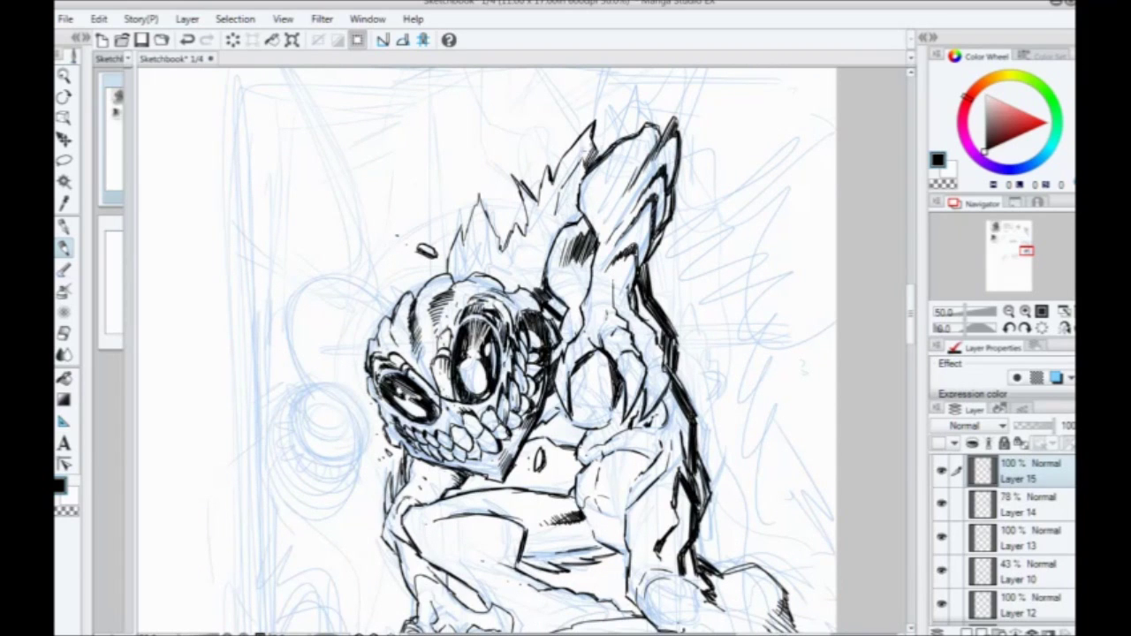
Step: Fill the spikes beside the raised elbow with dense black strokes
drag(597, 129, 550, 198)
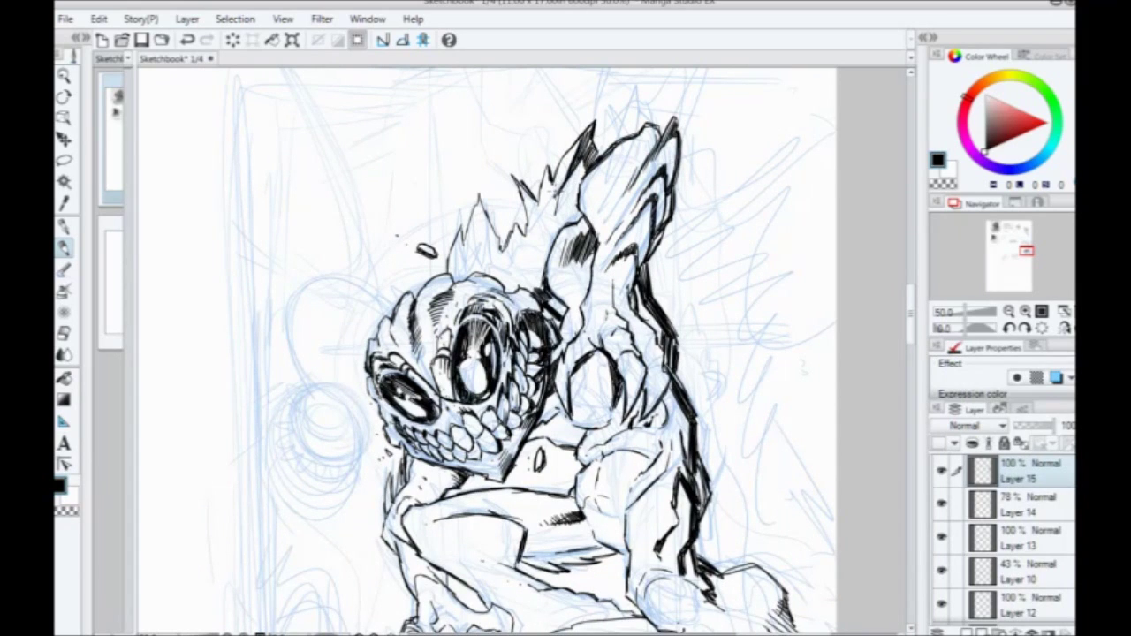
mouse_move(578, 149)
mouse_down()
mouse_move(553, 191)
mouse_move(557, 175)
mouse_up()
drag(590, 127, 542, 239)
mouse_move(553, 194)
mouse_down()
mouse_move(539, 232)
mouse_move(541, 205)
mouse_move(533, 214)
mouse_move(532, 244)
mouse_move(515, 208)
mouse_move(520, 228)
mouse_up()
drag(536, 175, 520, 237)
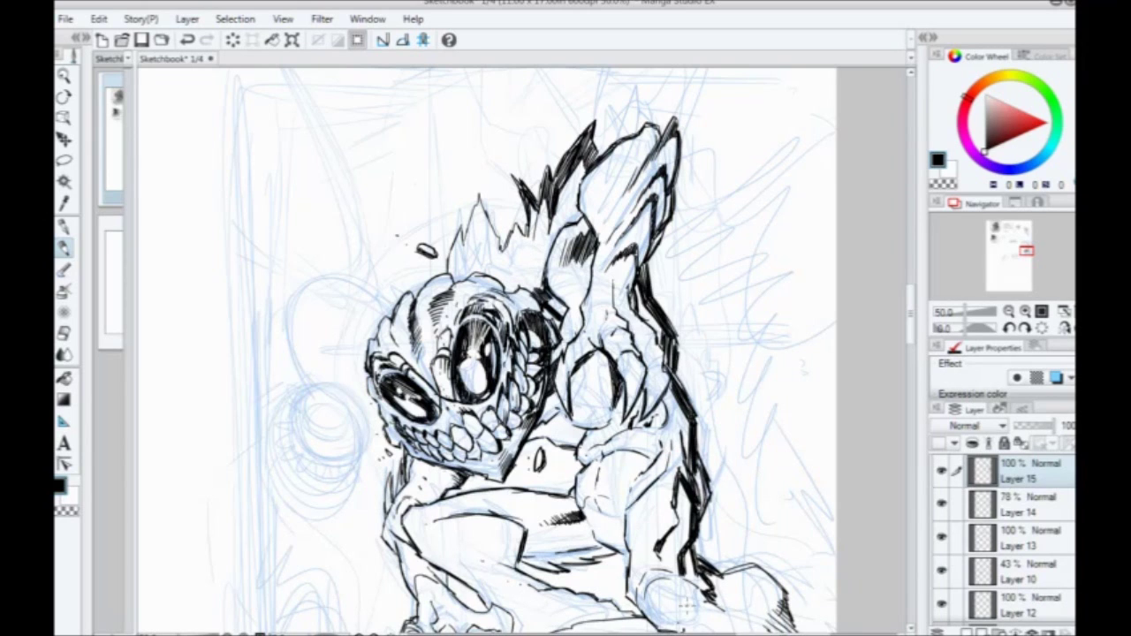
Step: Blacken the tall spike above the head and the band along the top of the skull
drag(440, 267, 454, 252)
mouse_move(491, 181)
mouse_down()
mouse_move(505, 244)
mouse_move(486, 226)
mouse_move(488, 212)
mouse_move(500, 237)
mouse_move(535, 258)
mouse_move(548, 246)
mouse_move(530, 277)
mouse_move(516, 277)
mouse_move(522, 267)
mouse_move(500, 276)
mouse_move(488, 260)
mouse_up()
drag(503, 242, 455, 267)
drag(465, 221, 454, 248)
drag(479, 217, 470, 233)
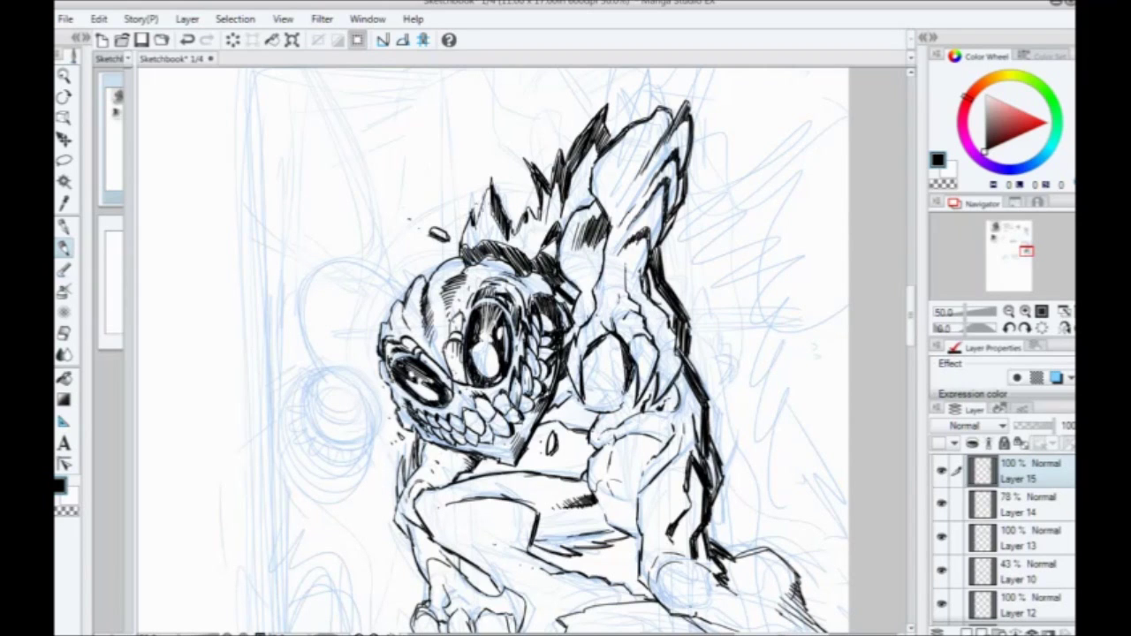
Step: Hatch black shadows into the bases of the spikes between the skull and the raised upper arm
drag(489, 183, 481, 203)
mouse_move(530, 243)
mouse_down()
mouse_move(516, 268)
mouse_move(524, 257)
mouse_move(477, 242)
mouse_up()
drag(494, 228, 475, 240)
mouse_move(548, 212)
mouse_down()
mouse_move(535, 231)
mouse_move(477, 254)
mouse_move(522, 213)
mouse_up()
mouse_move(546, 207)
mouse_down()
mouse_move(525, 218)
mouse_move(540, 211)
mouse_up()
drag(544, 193, 533, 212)
drag(535, 198, 525, 216)
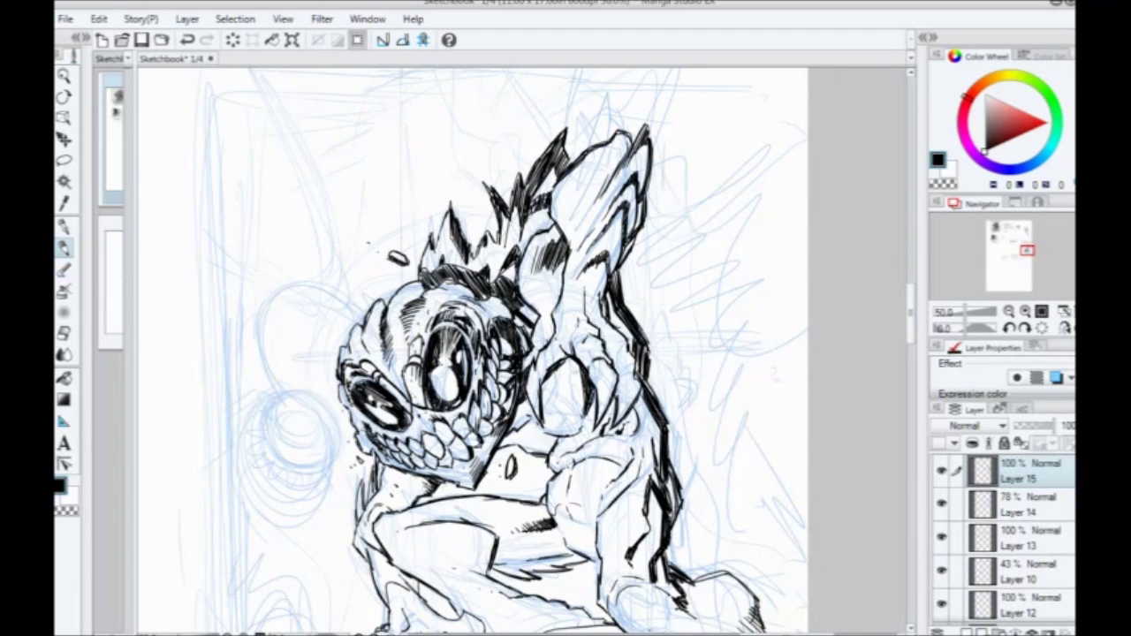
Step: Ink a small pointed spike behind the top of the skull, beside the floating fragment
drag(418, 476, 525, 389)
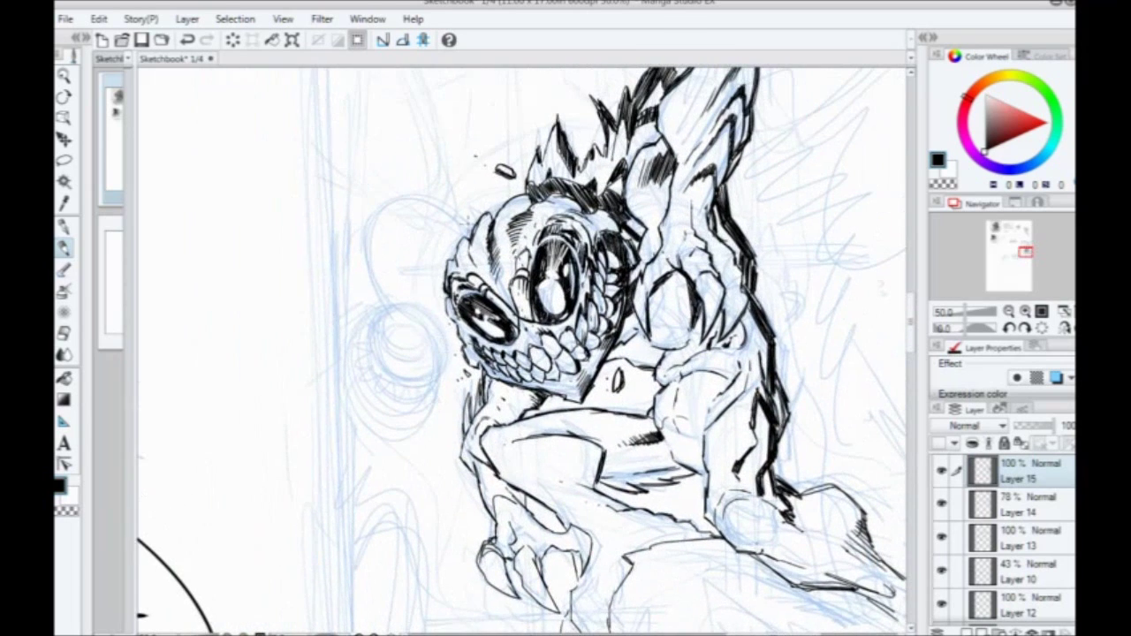
mouse_move(504, 196)
mouse_down()
mouse_move(488, 210)
mouse_move(479, 204)
mouse_up()
drag(530, 310, 437, 399)
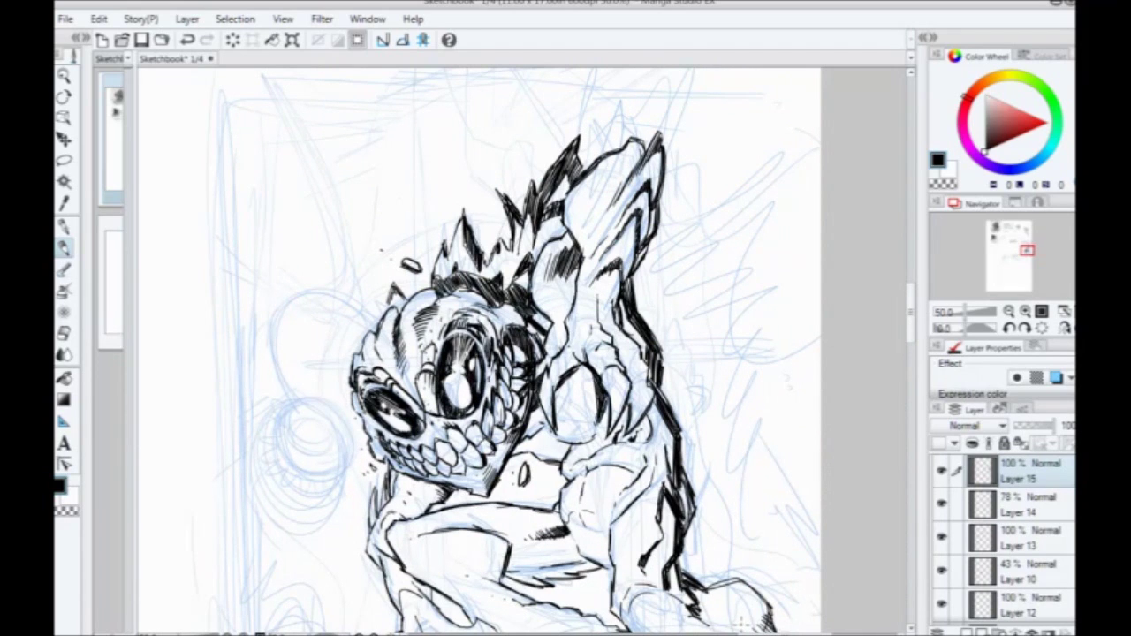
Step: Add a row of small pointed spikes along the creature's back contour, from the raised forearm down to the hip
drag(634, 271, 661, 346)
drag(648, 308, 659, 324)
drag(649, 317, 663, 327)
drag(653, 353, 597, 267)
mouse_move(608, 307)
mouse_down()
mouse_move(626, 320)
mouse_move(622, 332)
mouse_up()
mouse_move(636, 400)
mouse_down()
mouse_move(633, 304)
mouse_move(644, 313)
mouse_move(634, 321)
mouse_up()
drag(627, 293, 638, 313)
drag(617, 265, 635, 282)
drag(634, 283, 631, 284)
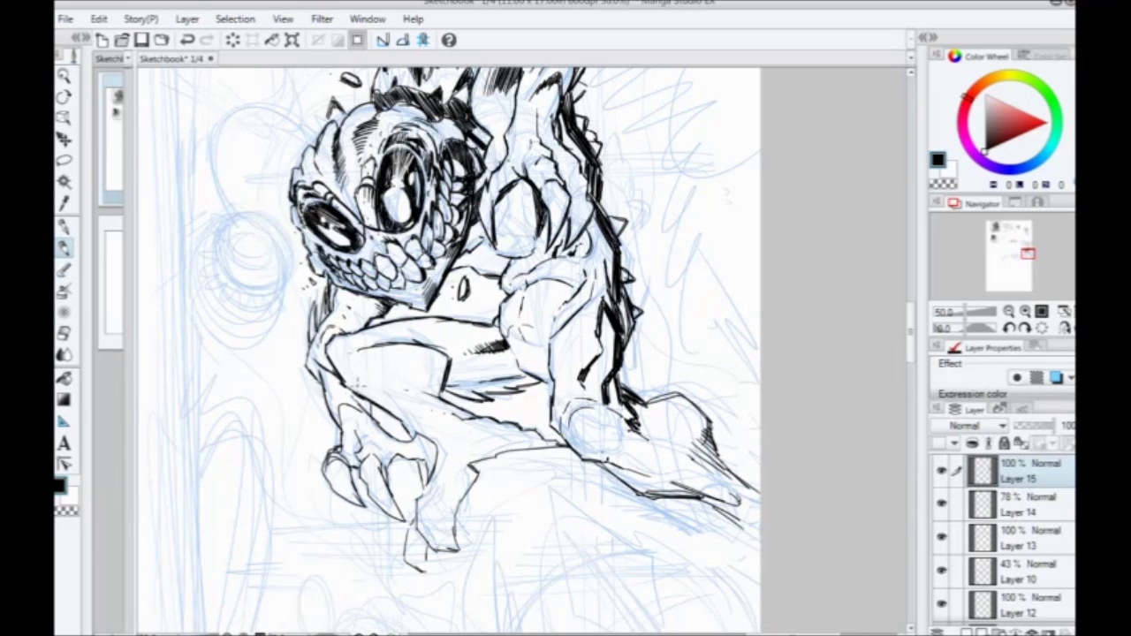
Step: Hatch a curved shadow on the inner end of the bent front limb above the clawed hand
mouse_move(388, 370)
mouse_down()
mouse_move(393, 291)
mouse_move(376, 270)
mouse_move(418, 264)
mouse_up()
drag(436, 258, 417, 269)
drag(434, 263, 420, 281)
drag(433, 269, 407, 279)
drag(432, 273, 378, 299)
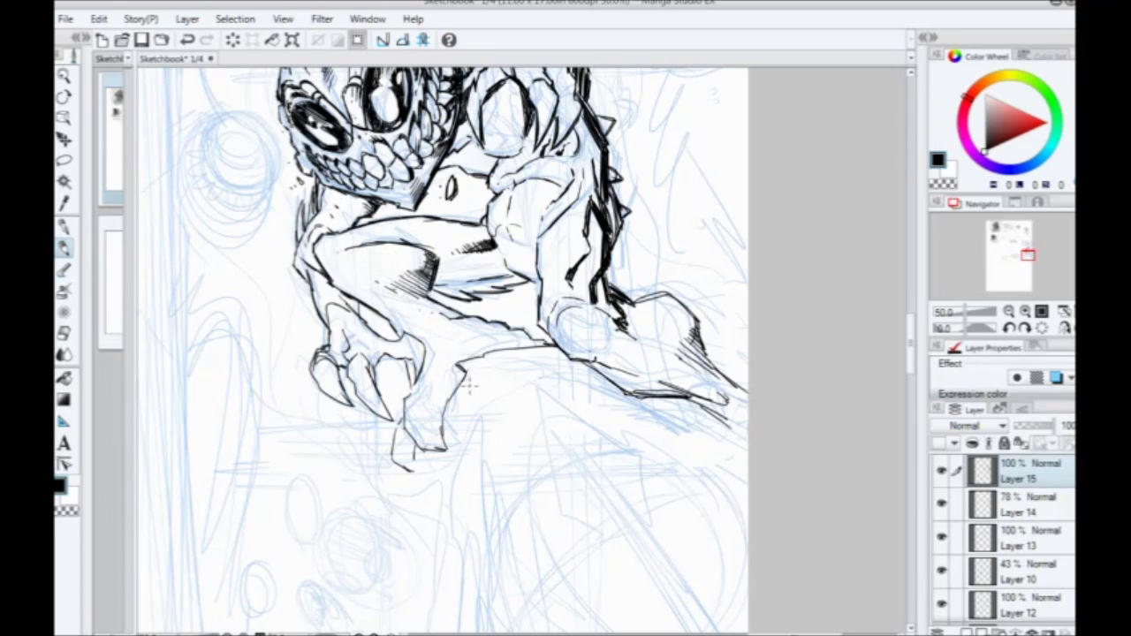
Step: Hatch a dark shadow along the lower limb's upper edge, running toward the rounded kneeling knee
mouse_move(434, 328)
mouse_down()
mouse_move(457, 337)
mouse_move(479, 324)
mouse_up()
mouse_move(449, 307)
mouse_down()
mouse_move(485, 330)
mouse_move(468, 334)
mouse_move(510, 336)
mouse_move(485, 350)
mouse_move(510, 340)
mouse_move(568, 355)
mouse_move(552, 350)
mouse_up()
drag(528, 343, 514, 358)
drag(521, 343, 501, 360)
drag(507, 351, 485, 361)
Step: Hatch a small black shadow in the outer bend of the front limb, below the chin
mouse_move(390, 282)
mouse_down()
mouse_move(395, 299)
mouse_move(371, 275)
mouse_up()
drag(356, 266, 374, 281)
drag(359, 273, 375, 285)
mouse_move(357, 277)
mouse_down()
mouse_move(377, 292)
mouse_move(370, 284)
mouse_up()
drag(356, 269, 368, 282)
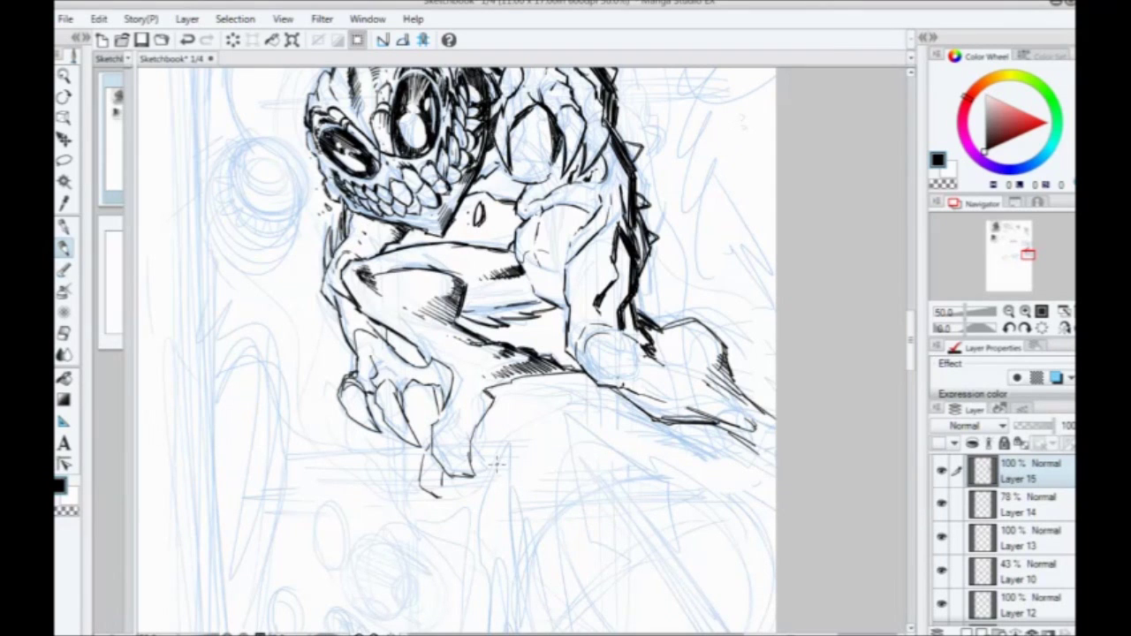
Step: Review the whole sketchbook page, comparing the inked creature with the other sketches around it
drag(324, 424, 442, 487)
scroll(395, 444, down, 1)
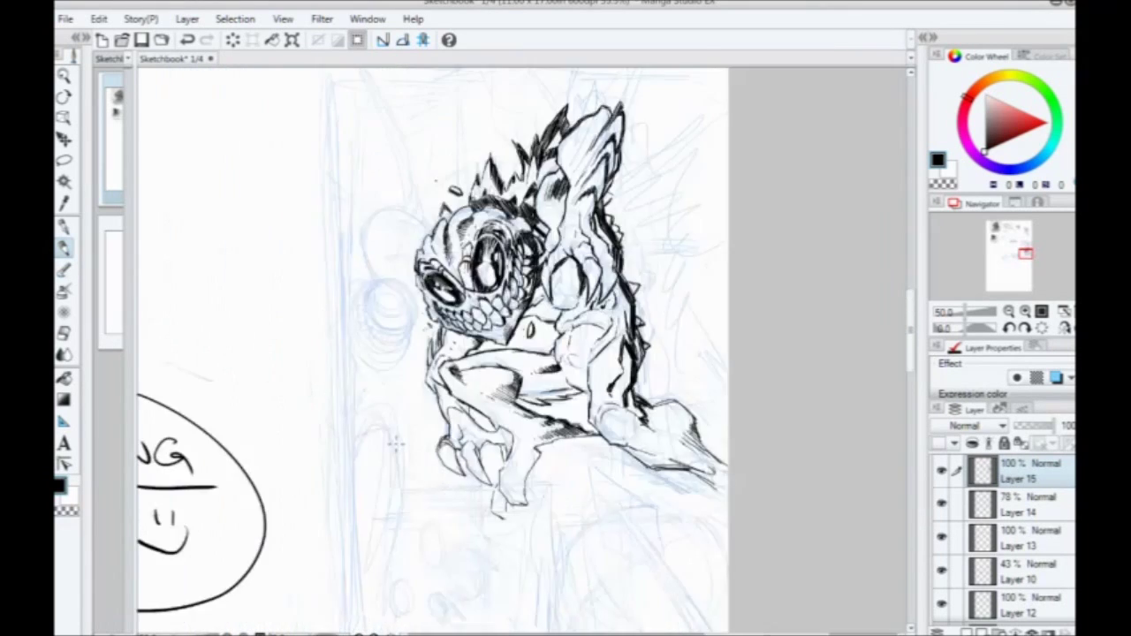
drag(287, 499, 422, 333)
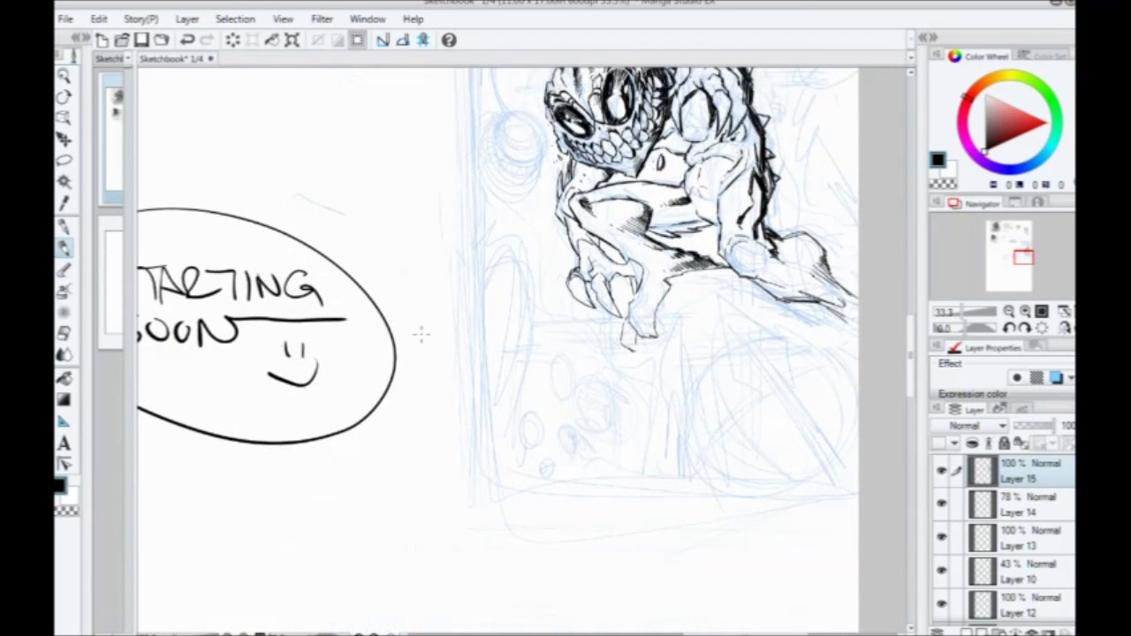
scroll(422, 334, down, 1)
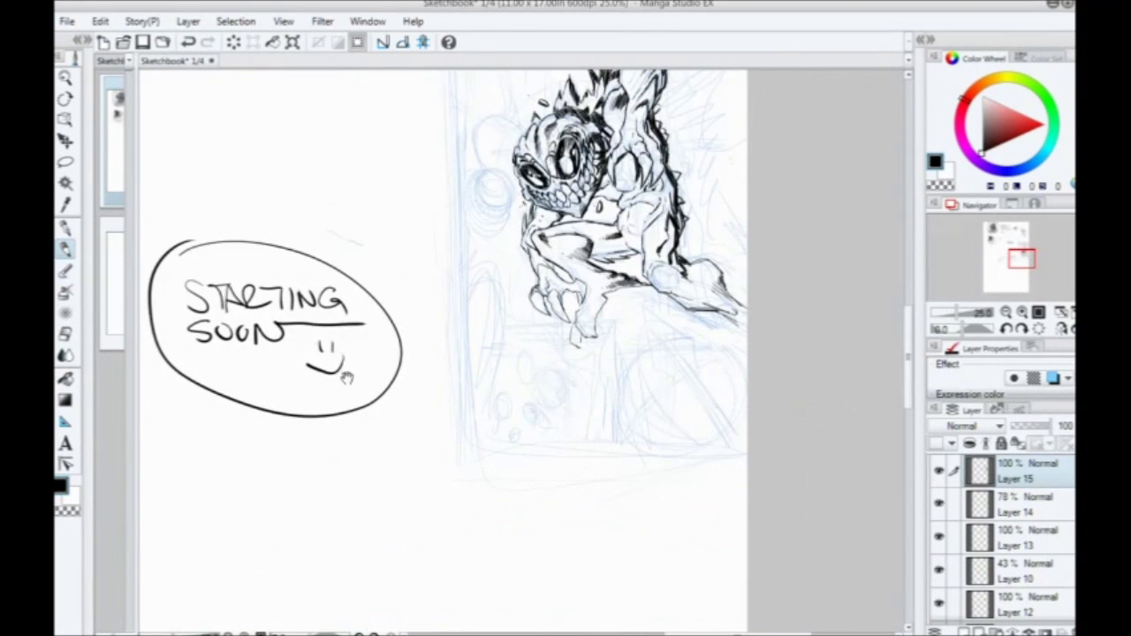
drag(347, 378, 428, 477)
scroll(428, 385, down, 1)
drag(283, 358, 580, 488)
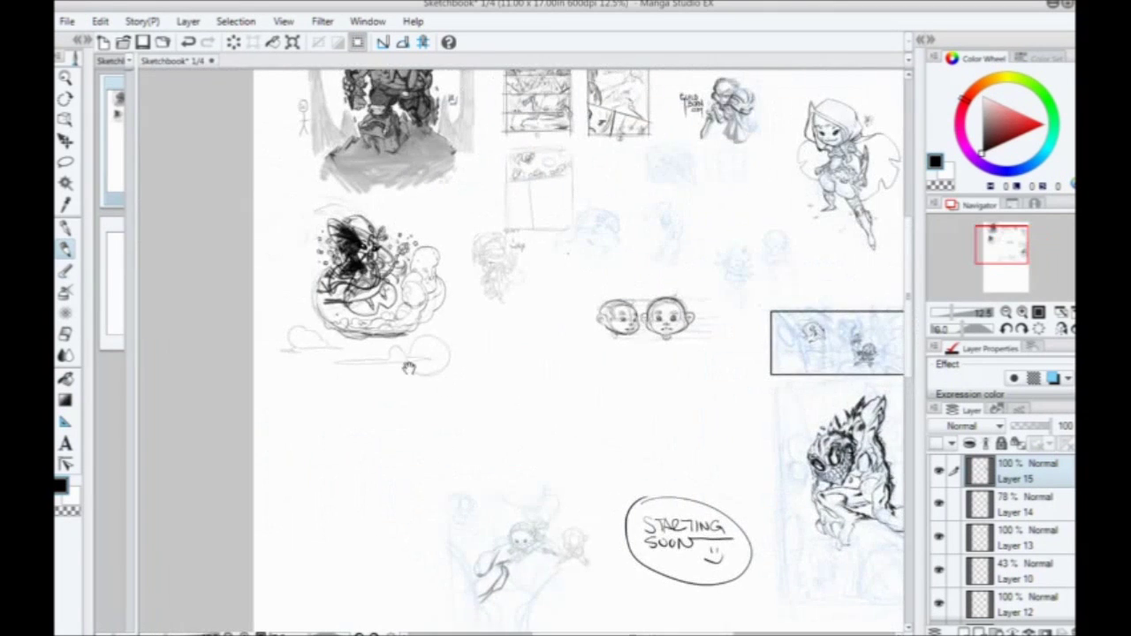
mouse_move(366, 273)
mouse_down()
mouse_move(508, 364)
mouse_move(407, 378)
mouse_up()
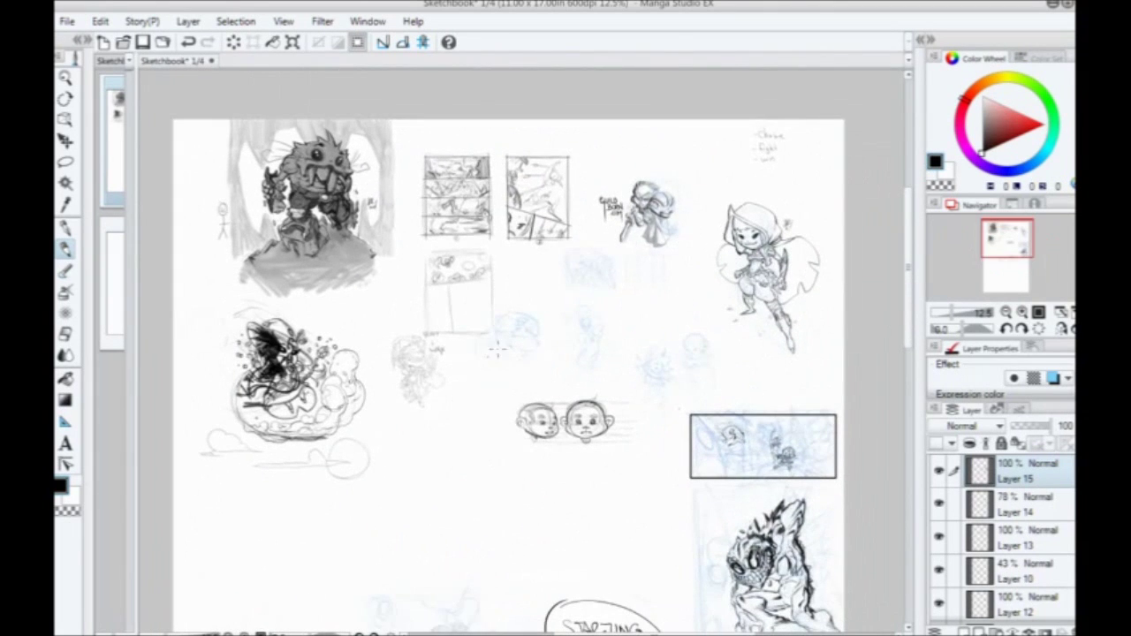
drag(539, 531, 487, 396)
drag(469, 502, 440, 585)
scroll(390, 445, down, 3)
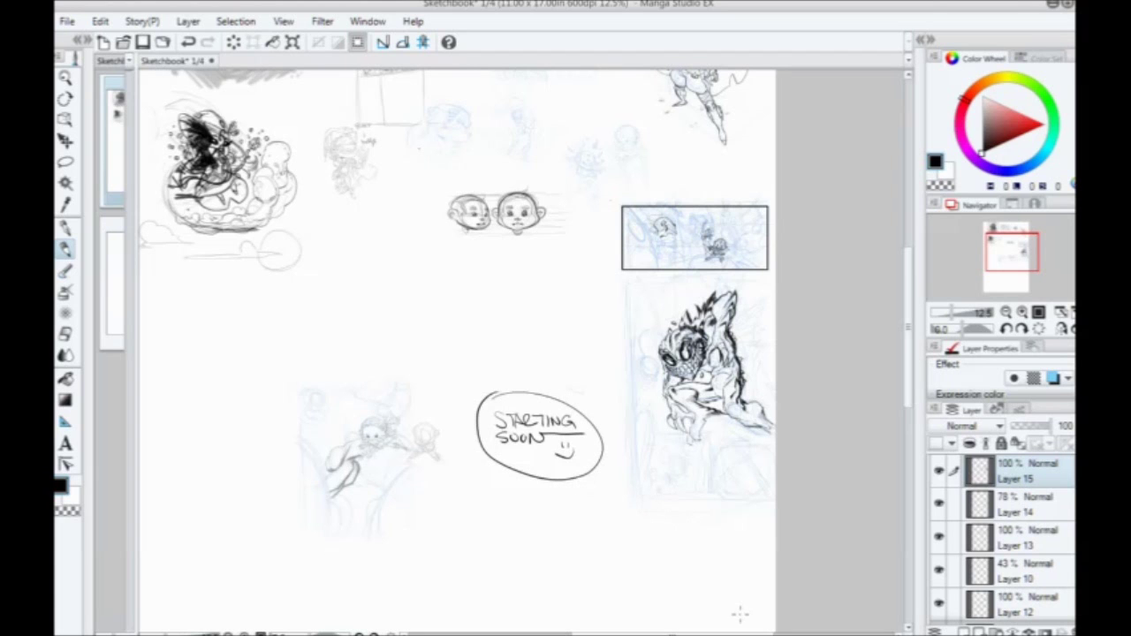
drag(309, 209, 310, 246)
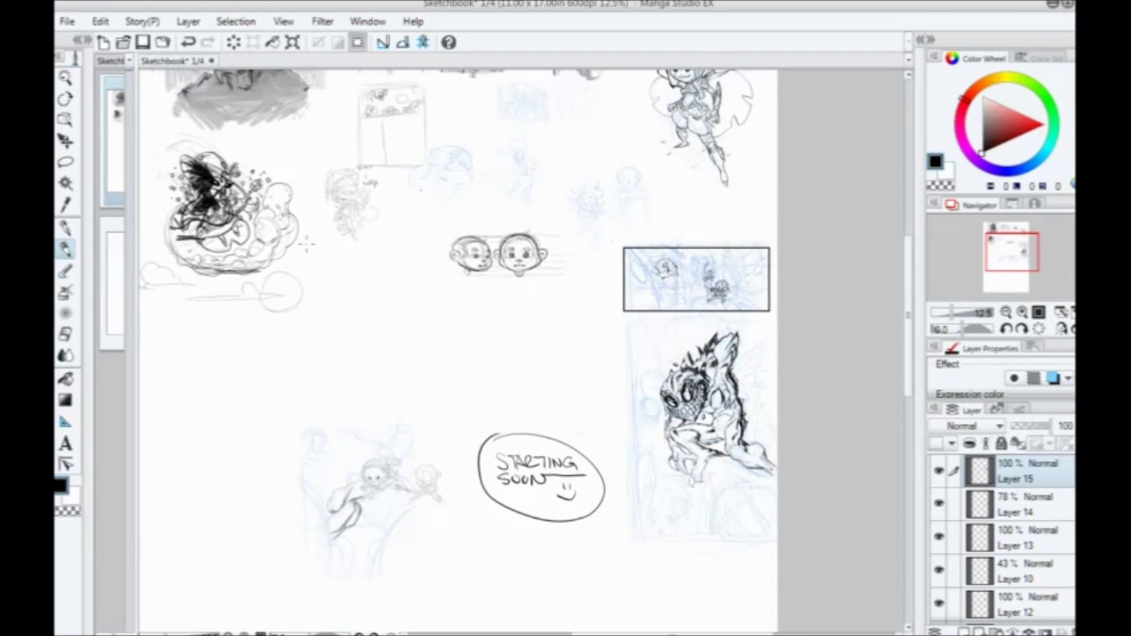
scroll(309, 247, up, 3)
drag(651, 349, 425, 337)
mouse_move(540, 192)
mouse_down()
mouse_move(643, 170)
mouse_move(429, 258)
mouse_move(691, 231)
mouse_up()
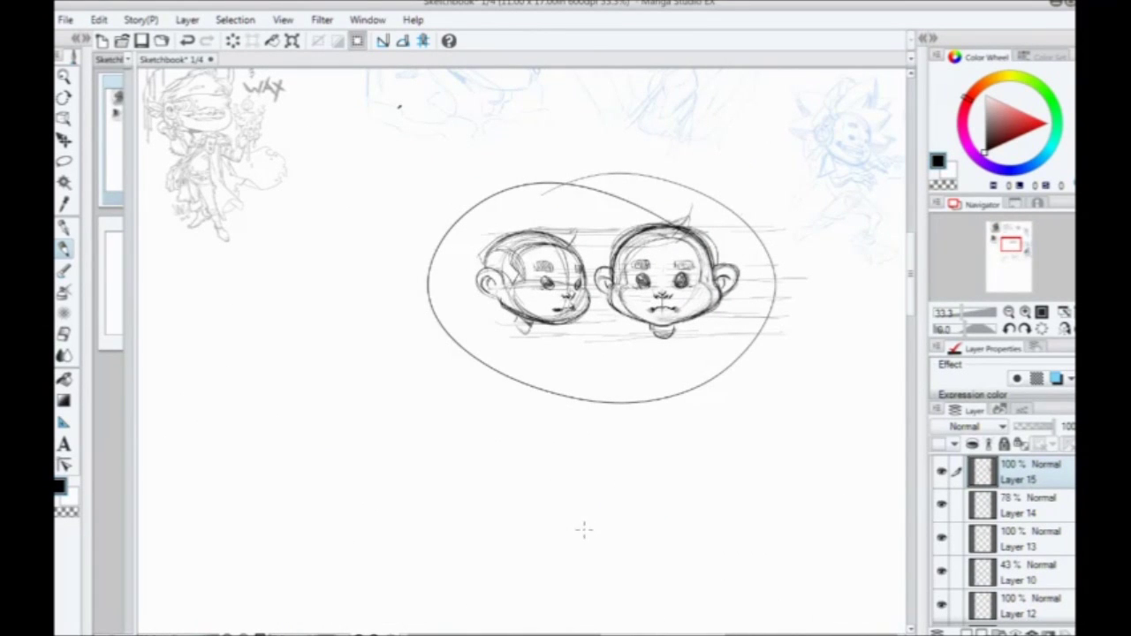
key(ctrl+z)
Step: Sketch a ground line and an upright cylinder with an elliptical top in an empty area of the page
mouse_move(452, 484)
mouse_down()
mouse_move(502, 191)
mouse_move(549, 179)
mouse_up()
mouse_move(449, 442)
mouse_down()
mouse_move(826, 590)
mouse_move(616, 265)
mouse_up()
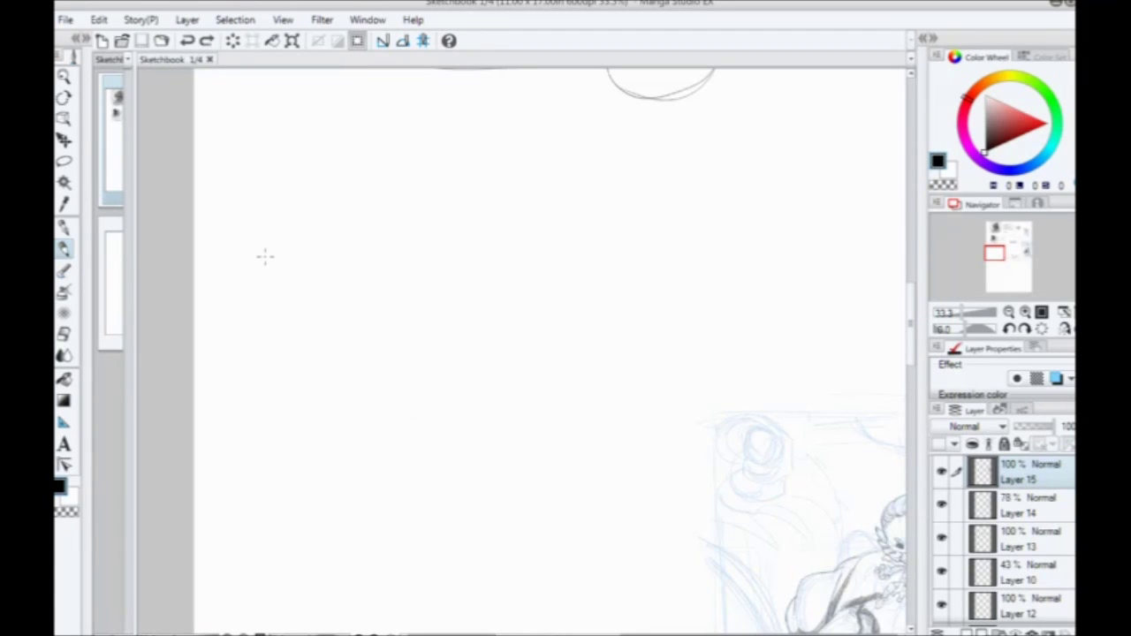
scroll(265, 256, up, 1)
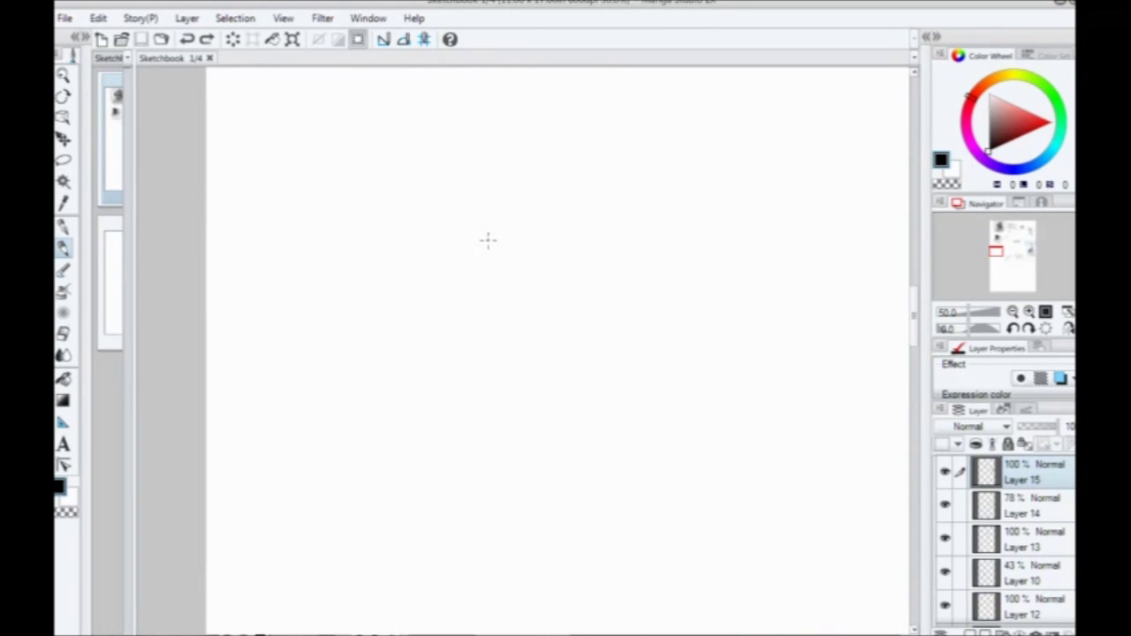
key(b)
click(64, 249)
mouse_move(629, 365)
mouse_down()
mouse_move(320, 365)
mouse_move(291, 374)
mouse_up()
mouse_move(595, 376)
mouse_down()
mouse_move(562, 380)
mouse_move(567, 256)
mouse_move(597, 263)
mouse_move(569, 245)
mouse_move(597, 255)
mouse_up()
mouse_move(568, 256)
mouse_down()
mouse_move(567, 322)
mouse_move(567, 273)
mouse_move(600, 321)
mouse_move(600, 373)
mouse_up()
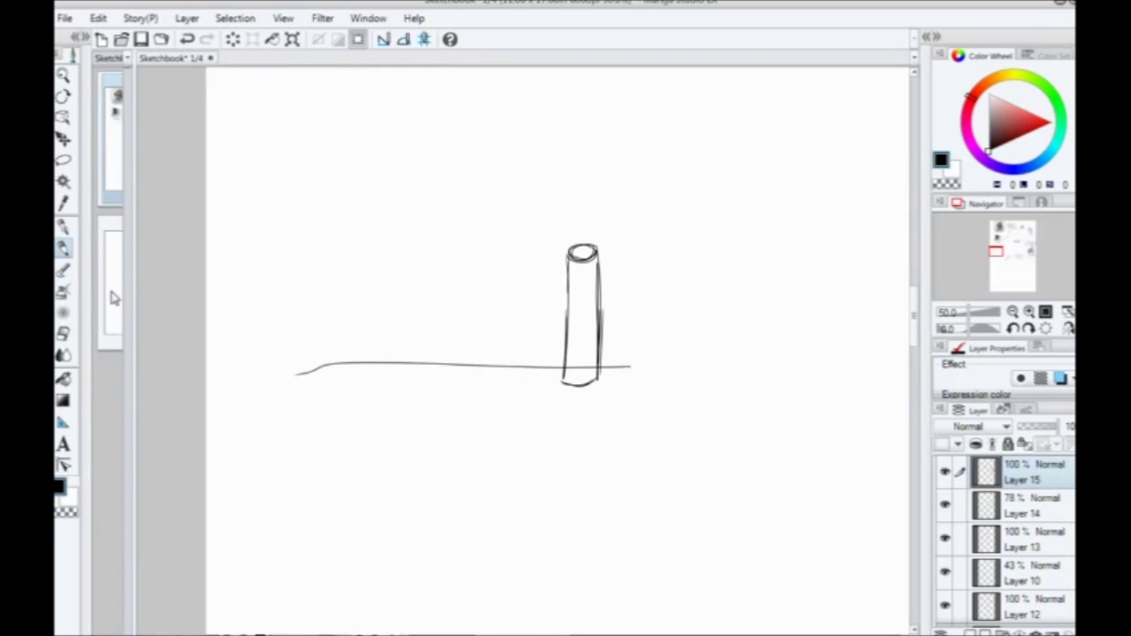
Step: Erase the ground line inside the cylinder with the Harder eraser and return to the inking pen
click(63, 333)
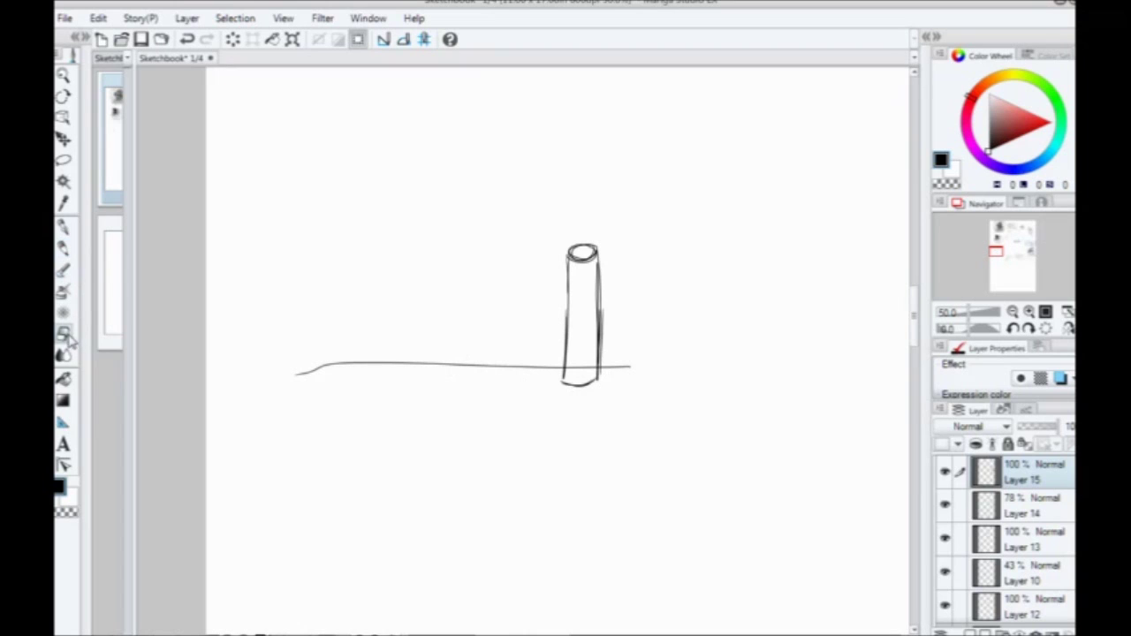
click(81, 38)
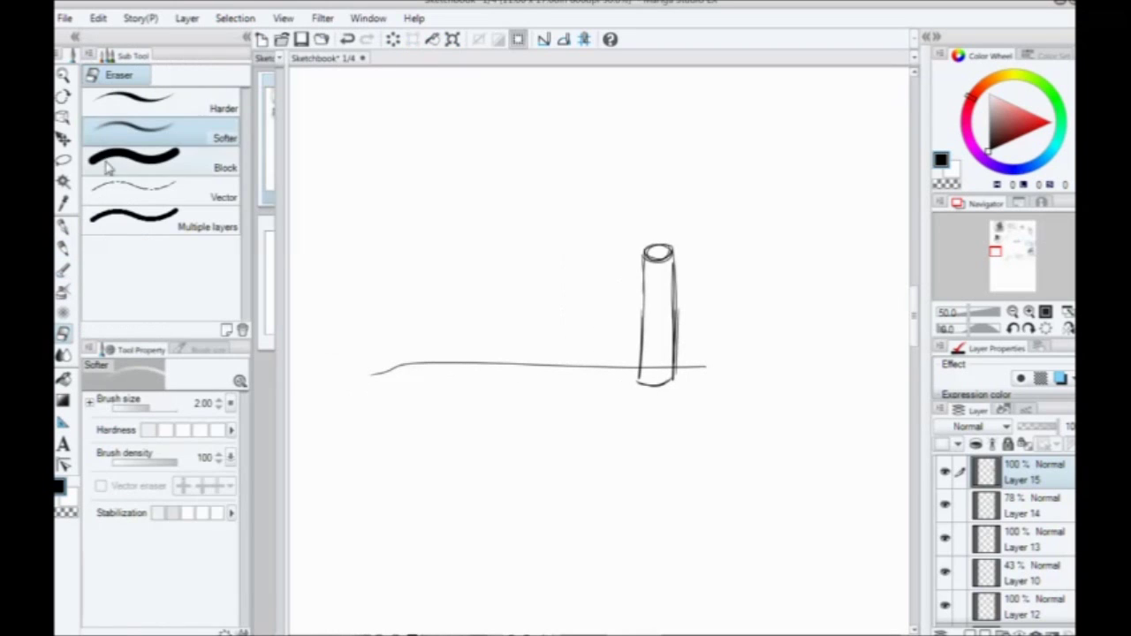
click(126, 104)
click(246, 38)
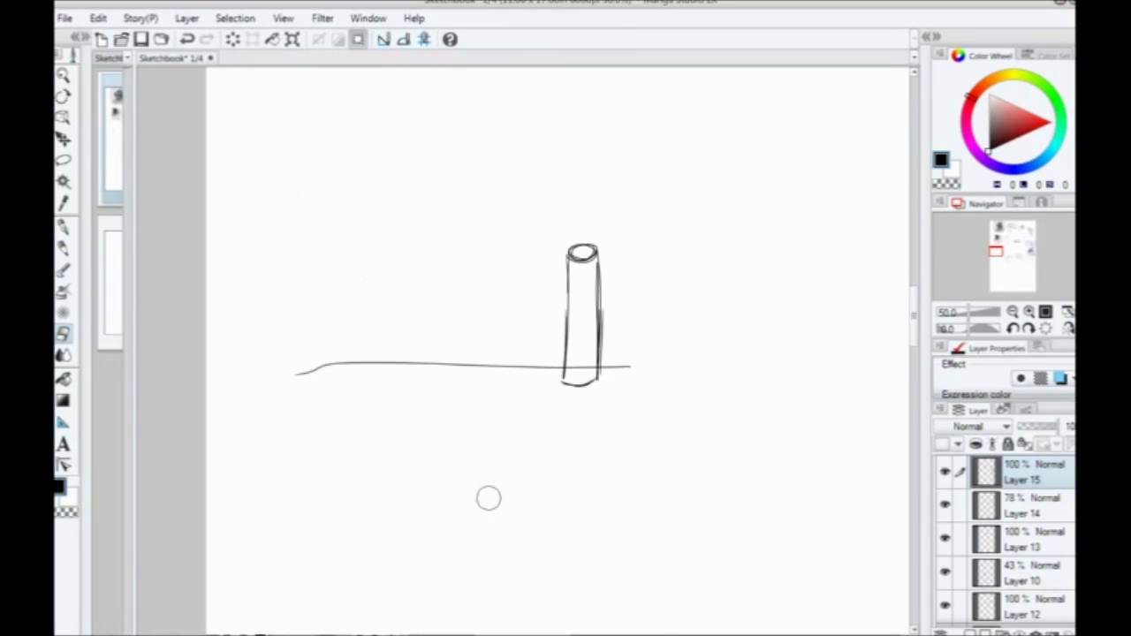
drag(586, 367, 573, 358)
click(63, 249)
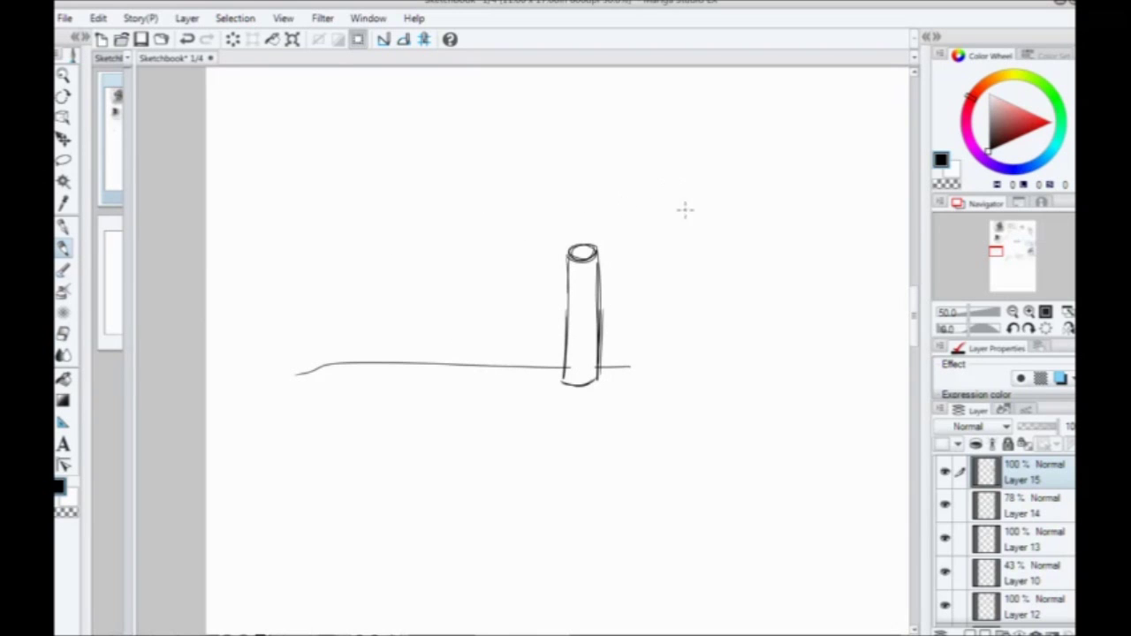
Step: Sketch a smiling sun with broken glow rings above the cylinder and add loose curved lines around the scene
mouse_move(627, 188)
mouse_down()
mouse_move(637, 213)
mouse_move(675, 215)
mouse_move(661, 162)
mouse_move(644, 159)
mouse_move(630, 205)
mouse_move(680, 216)
mouse_move(676, 159)
mouse_move(645, 233)
mouse_move(694, 178)
mouse_move(643, 144)
mouse_move(615, 221)
mouse_move(595, 206)
mouse_move(664, 134)
mouse_move(711, 204)
mouse_move(654, 250)
mouse_move(618, 250)
mouse_up()
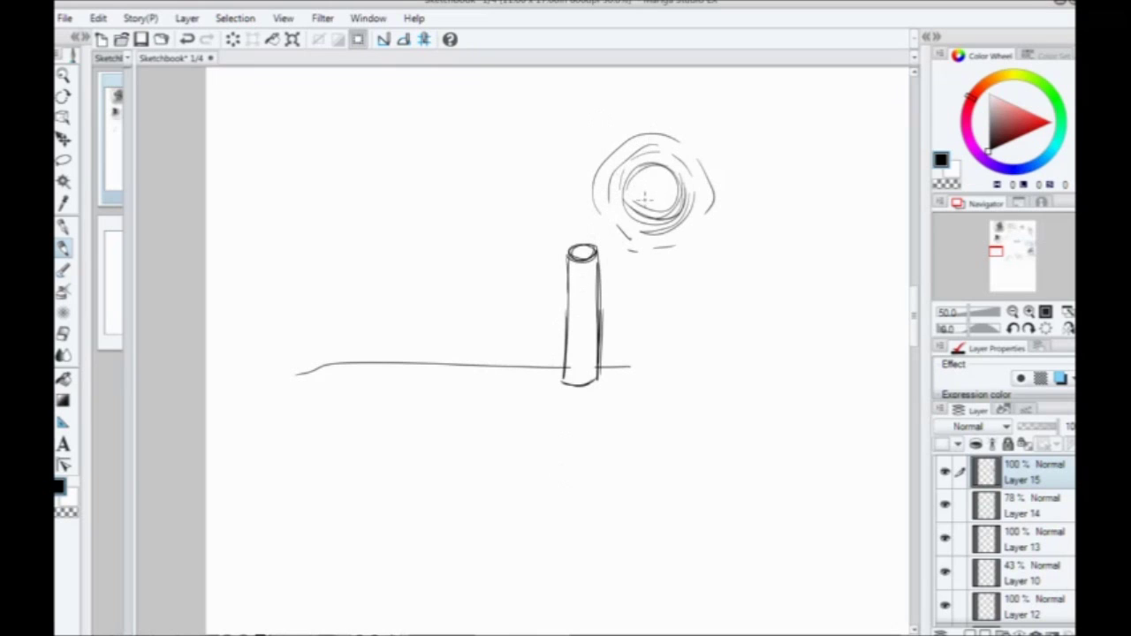
mouse_move(658, 174)
mouse_down()
mouse_move(682, 181)
mouse_move(622, 203)
mouse_move(669, 195)
mouse_move(638, 203)
mouse_move(656, 212)
mouse_up()
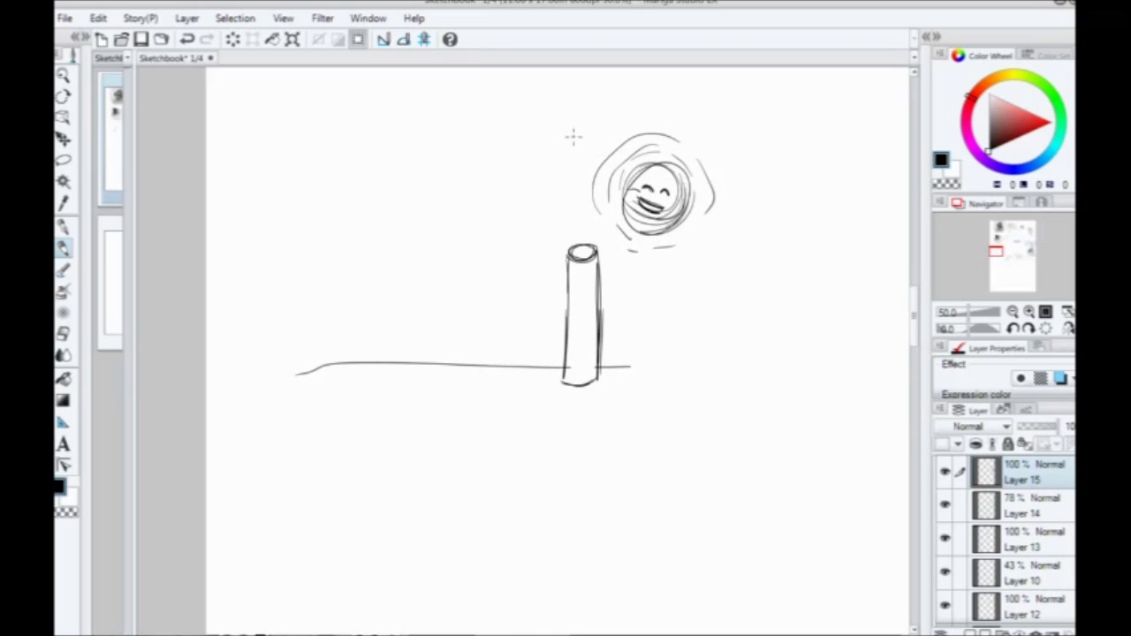
drag(590, 118, 536, 108)
drag(469, 127, 284, 144)
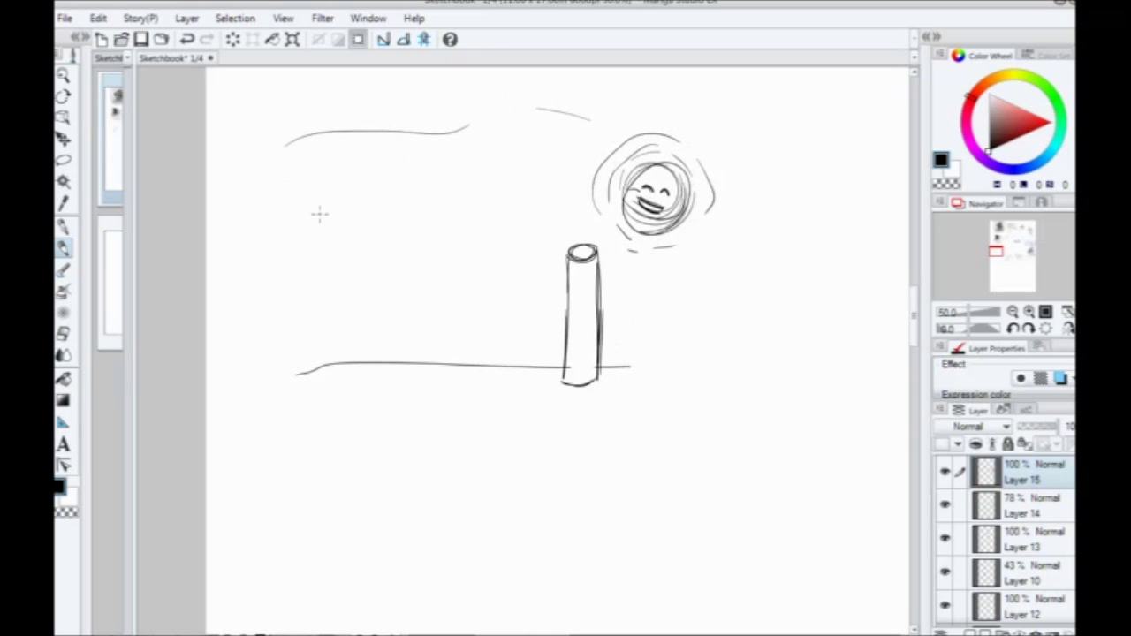
drag(680, 247, 712, 310)
Step: Thicken the cylinder's shaded side, top rim and base, and ink a dark vertical shadow down its middle
drag(566, 256, 564, 380)
drag(568, 291, 565, 360)
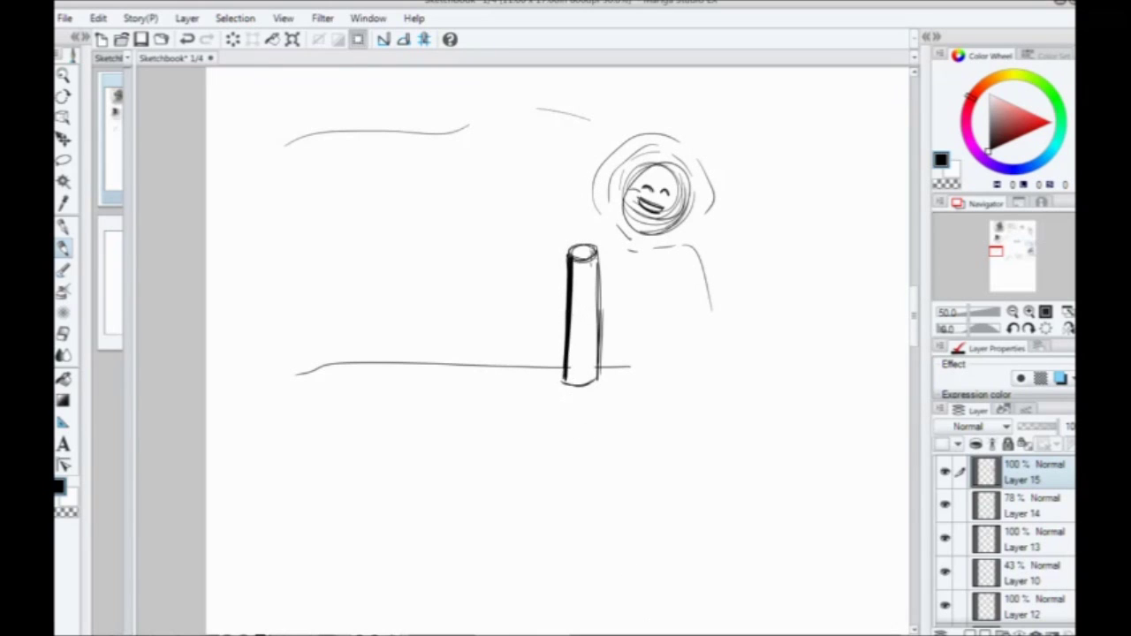
drag(595, 256, 572, 257)
mouse_move(592, 381)
mouse_down()
mouse_move(564, 382)
mouse_move(587, 386)
mouse_up()
drag(584, 265, 580, 377)
drag(583, 316, 582, 381)
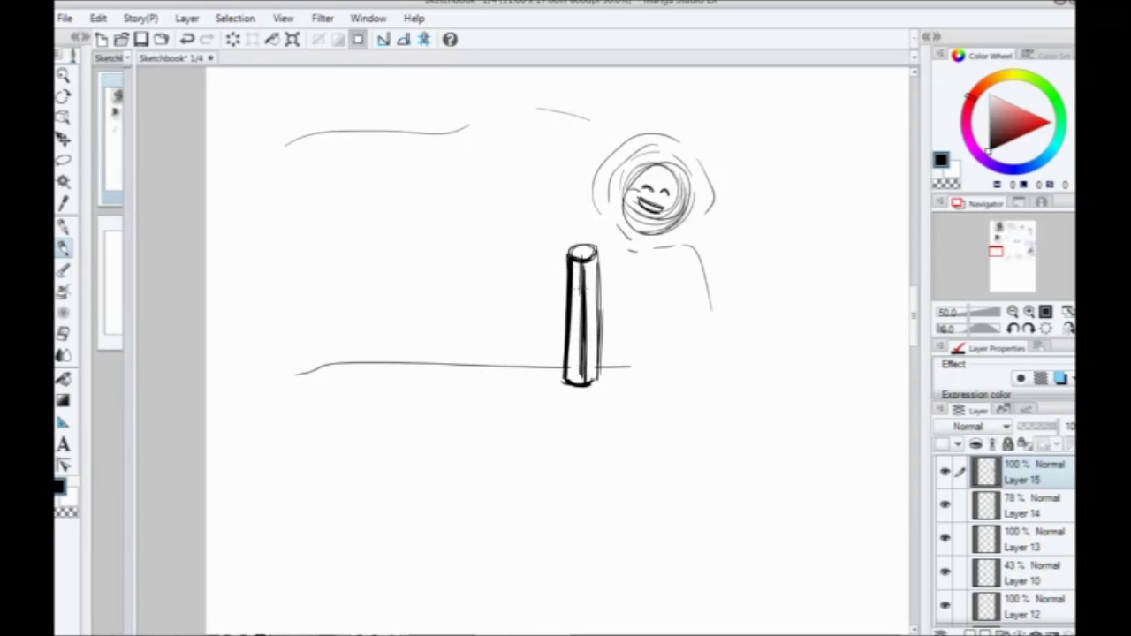
Step: Fill the cylinder's shaded half with dense vertical black strokes, leaving the sunward side white
drag(578, 261, 574, 349)
mouse_move(583, 294)
mouse_down()
mouse_move(572, 383)
mouse_move(576, 371)
mouse_up()
drag(578, 315, 571, 380)
drag(576, 270, 574, 318)
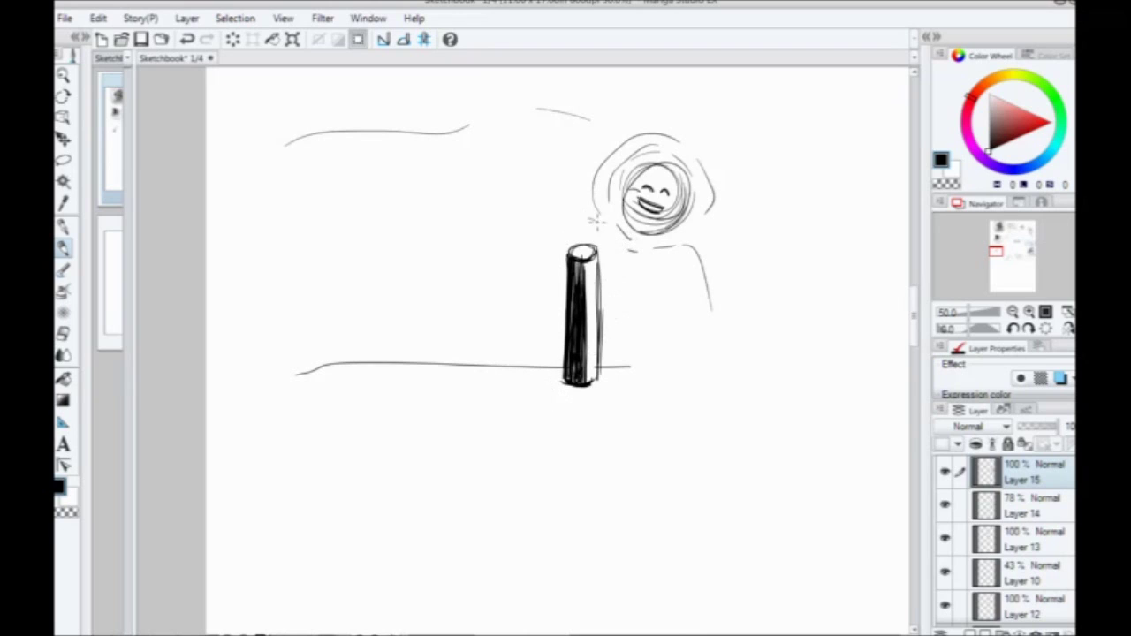
Step: Draw a large loop around the cylinder and undo it
drag(592, 237, 611, 260)
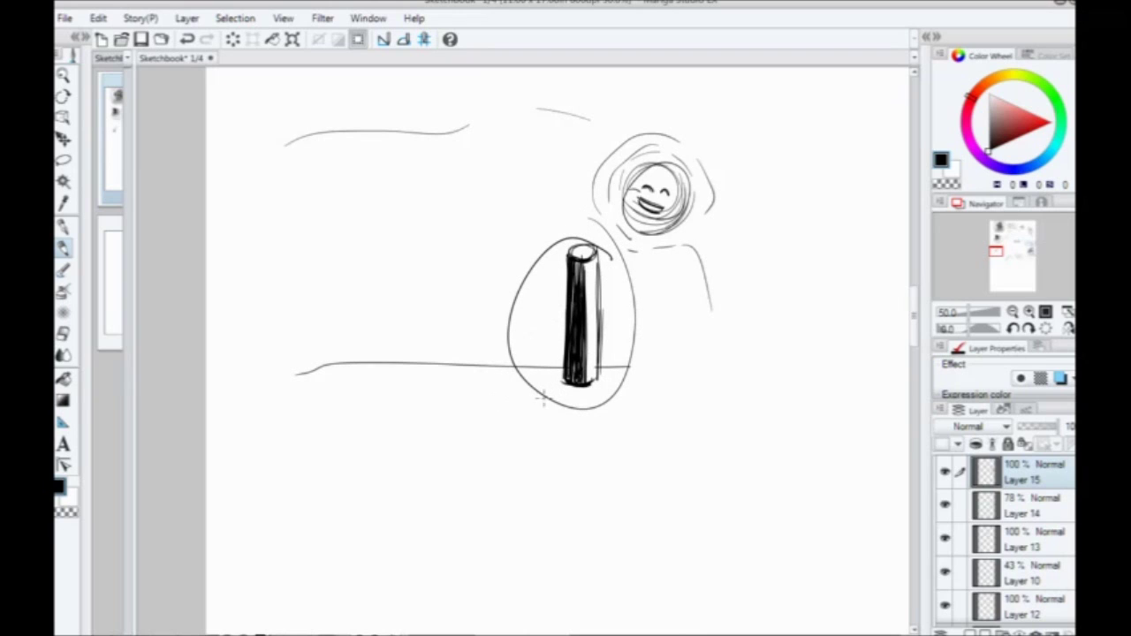
mouse_move(455, 412)
mouse_down()
mouse_move(485, 410)
mouse_move(370, 404)
mouse_move(492, 387)
mouse_move(415, 378)
mouse_up()
key(ctrl+z)
key(ctrl+z)
key(ctrl+z)
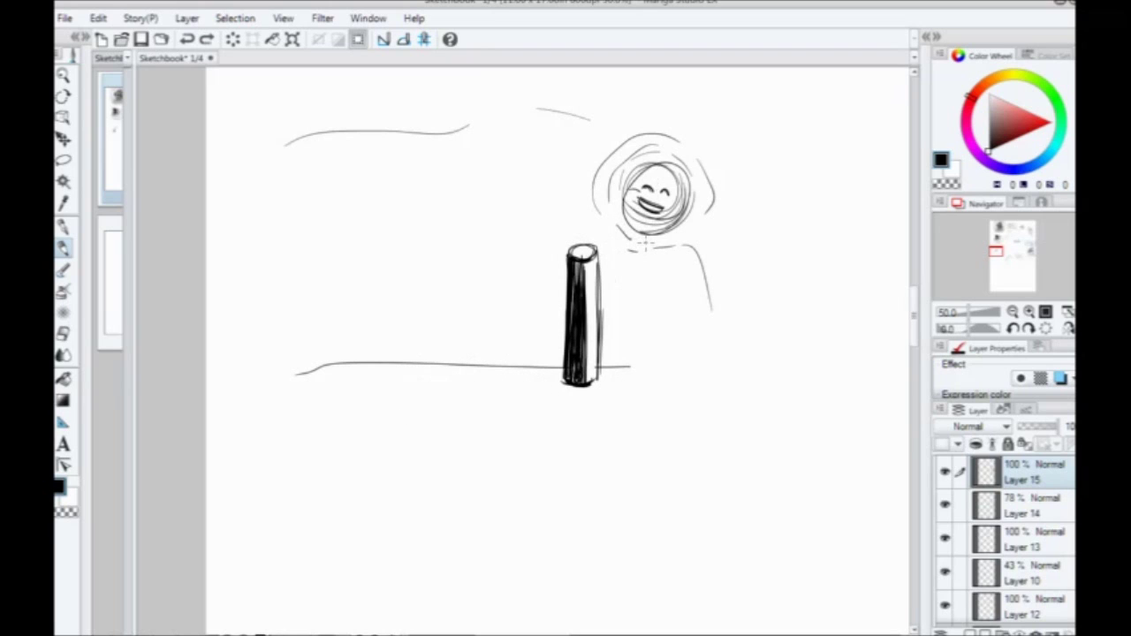
Step: Try projecting light rays from the sun past the cylinder's top and base onto the ground, and undo them
mouse_move(643, 241)
mouse_down()
mouse_move(599, 375)
mouse_move(618, 230)
mouse_move(573, 248)
mouse_up()
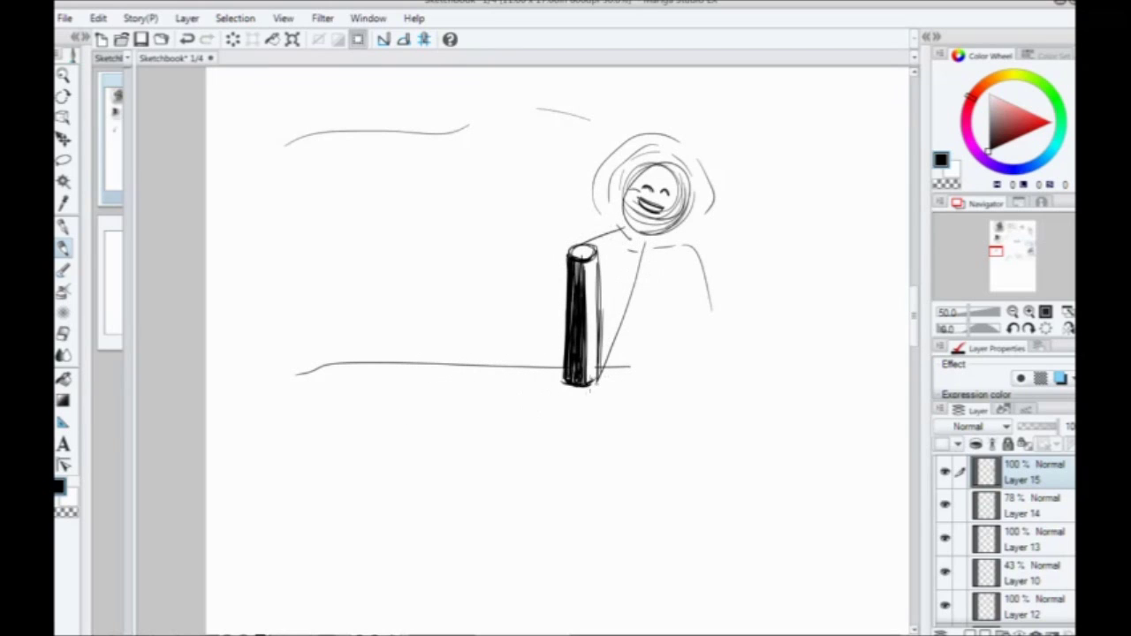
drag(583, 387, 404, 460)
drag(570, 252, 341, 371)
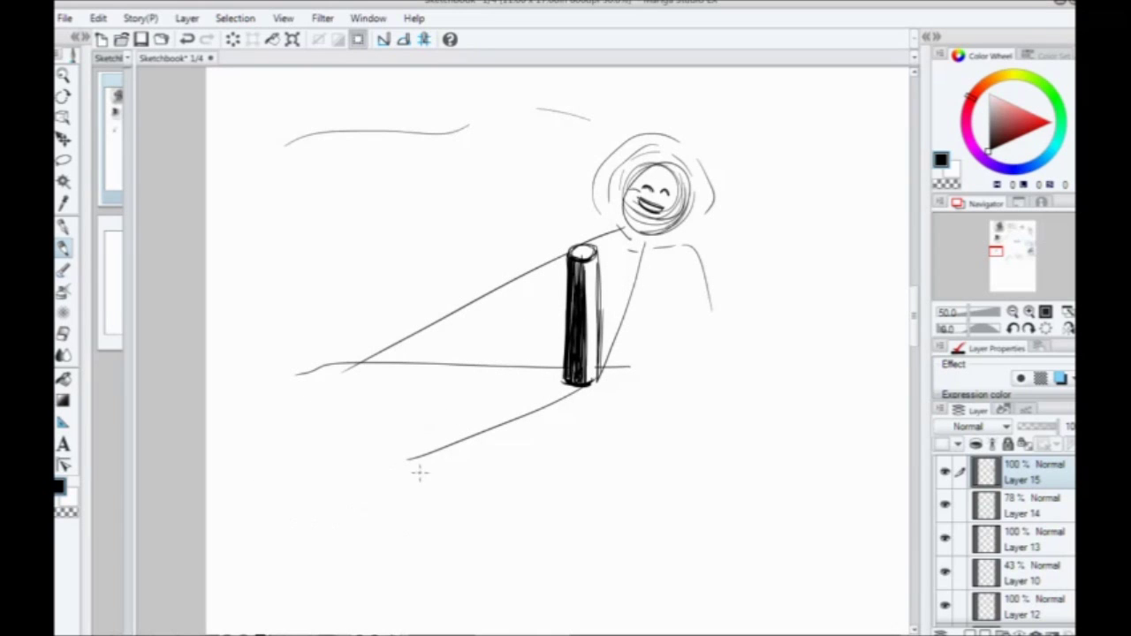
key(ctrl+z)
key(ctrl+z)
key(ctrl+z)
key(ctrl+z)
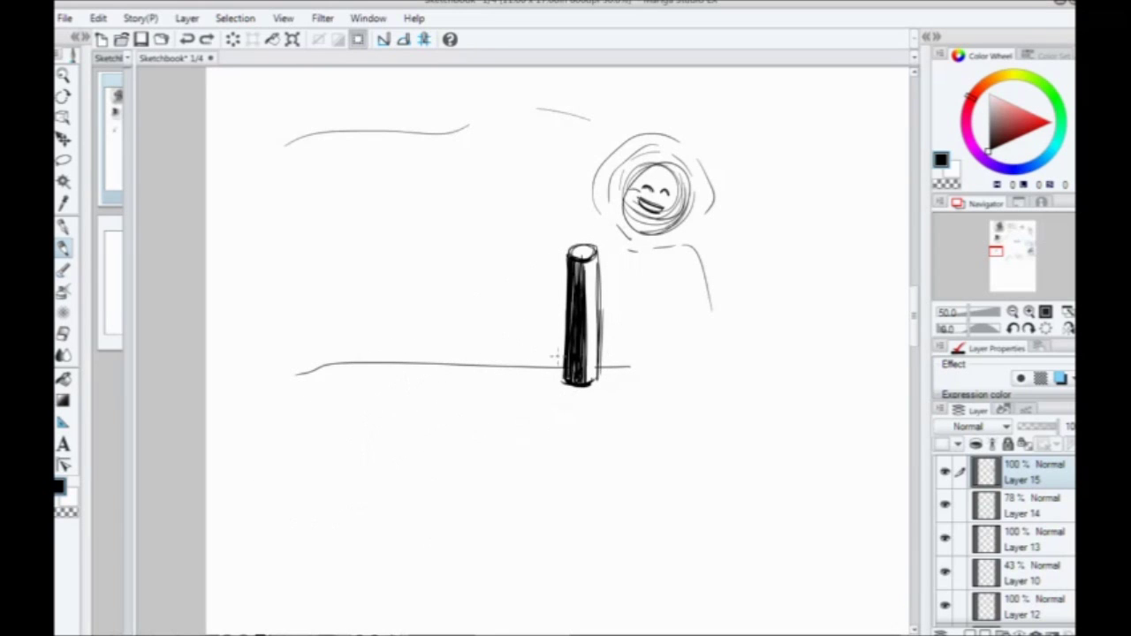
Step: Sketch the cylinder's cast shadow away from the sun, solid black at the base and breaking into spaced hatch lines
mouse_move(580, 386)
mouse_down()
mouse_move(497, 419)
mouse_move(451, 404)
mouse_up()
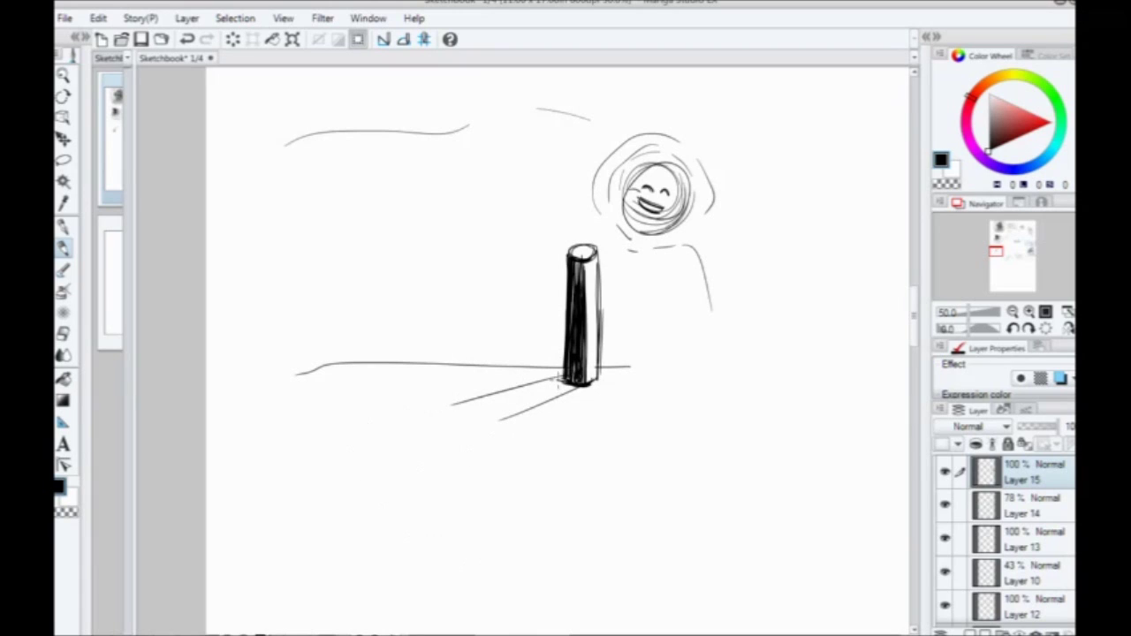
mouse_move(560, 374)
mouse_down()
mouse_move(570, 380)
mouse_move(460, 402)
mouse_move(460, 417)
mouse_move(396, 419)
mouse_move(388, 440)
mouse_move(436, 467)
mouse_up()
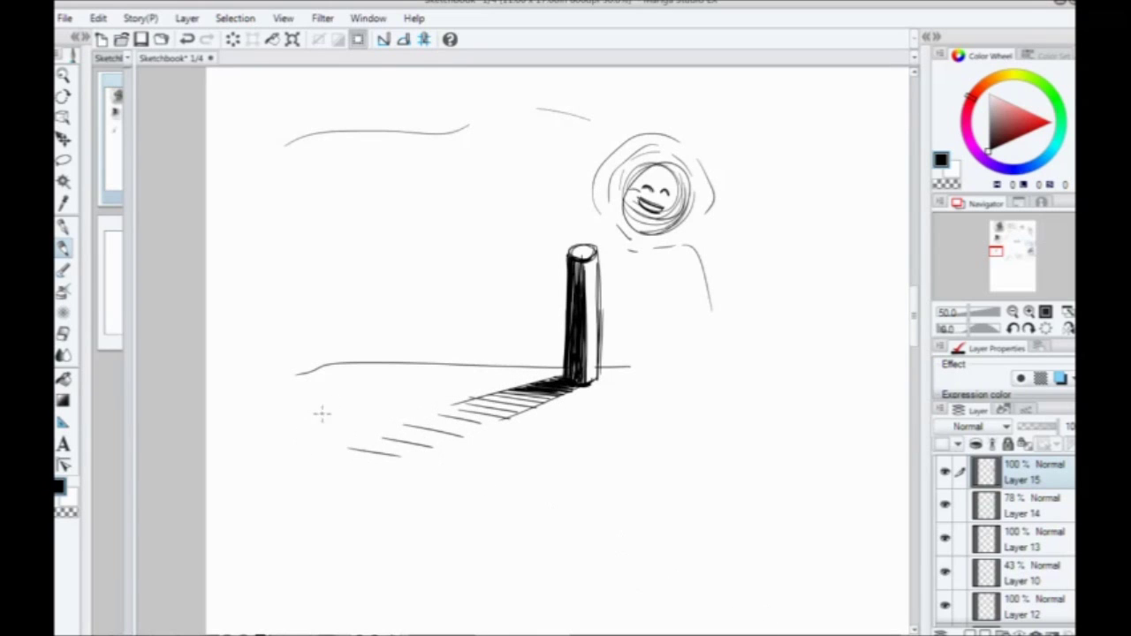
mouse_move(323, 412)
mouse_down()
mouse_move(596, 452)
mouse_move(329, 405)
mouse_up()
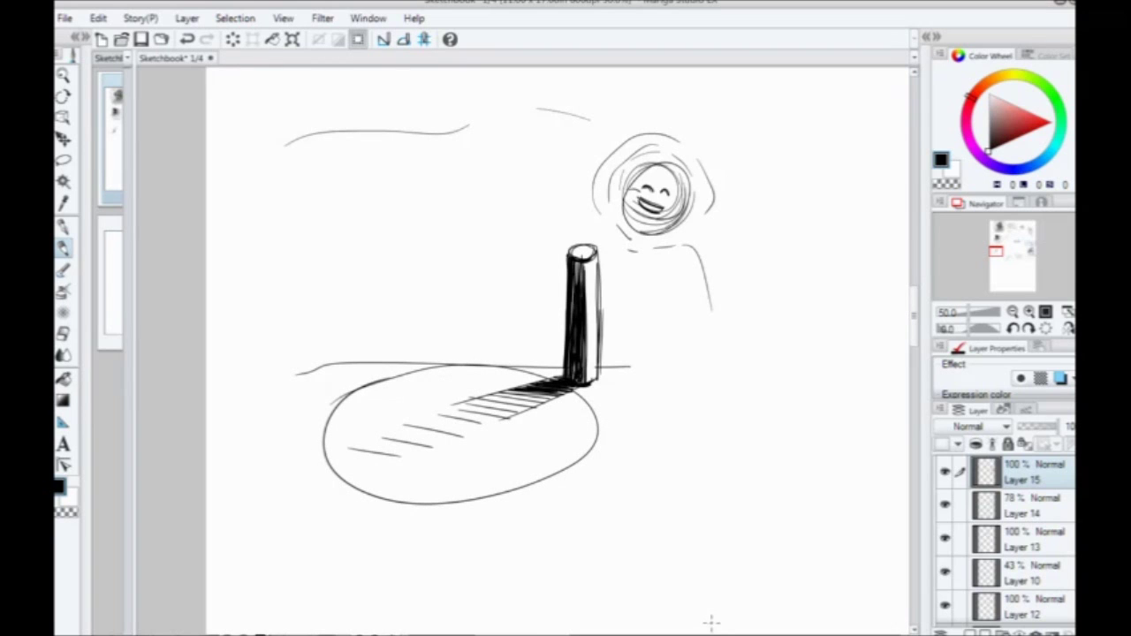
key(ctrl+z)
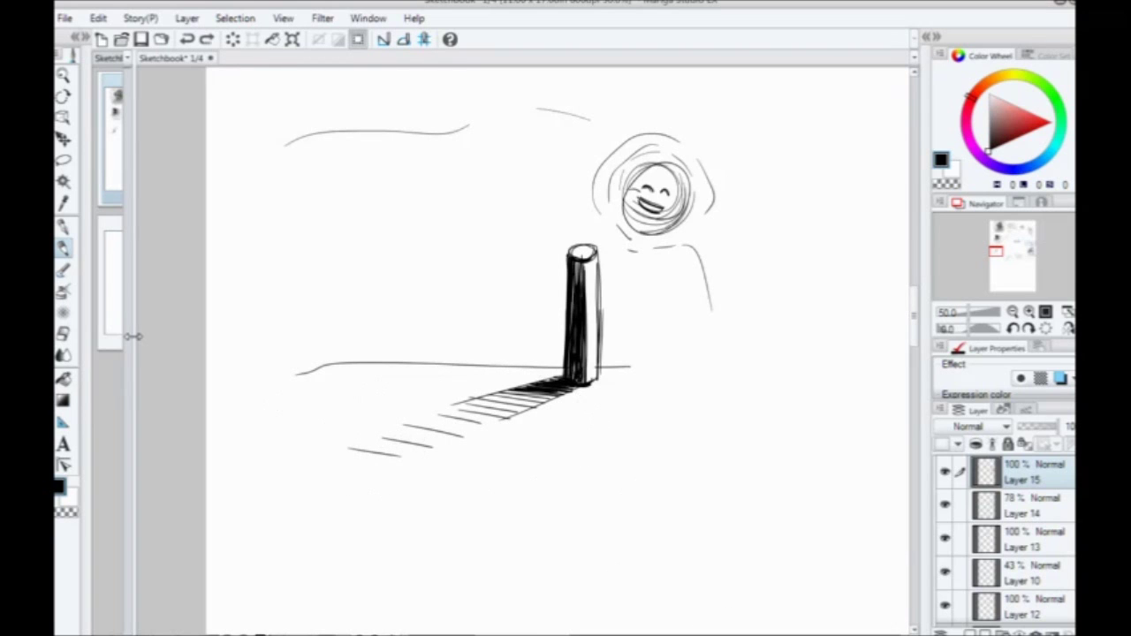
Step: Try curved contour hatching down the cylinder's lit side, and undo the strokes
key(ctrl+plus)
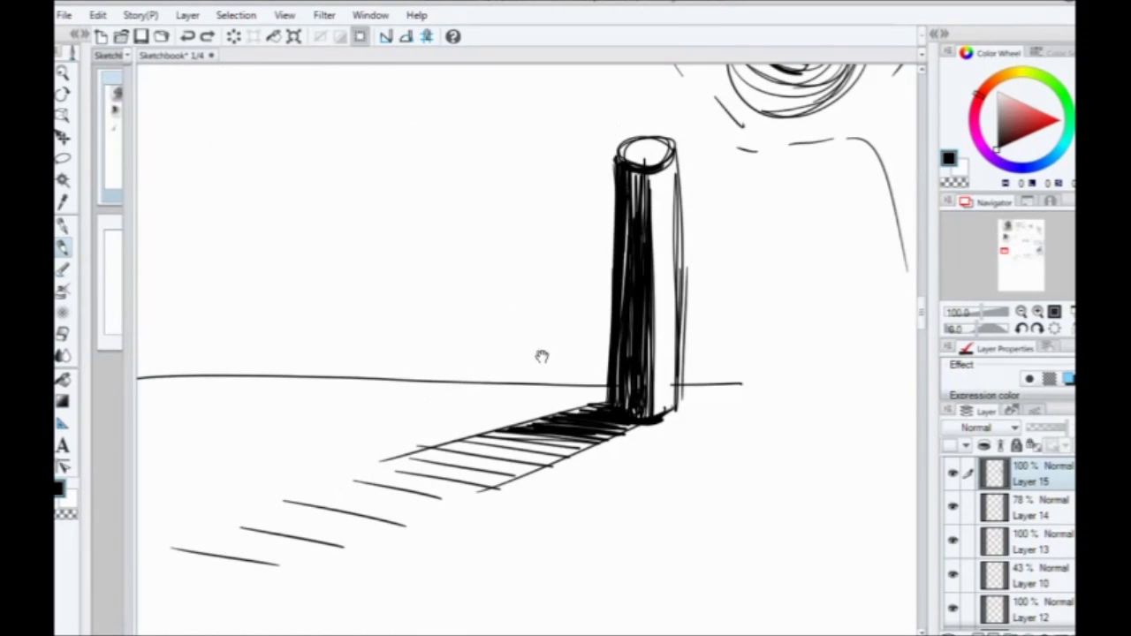
drag(540, 356, 521, 414)
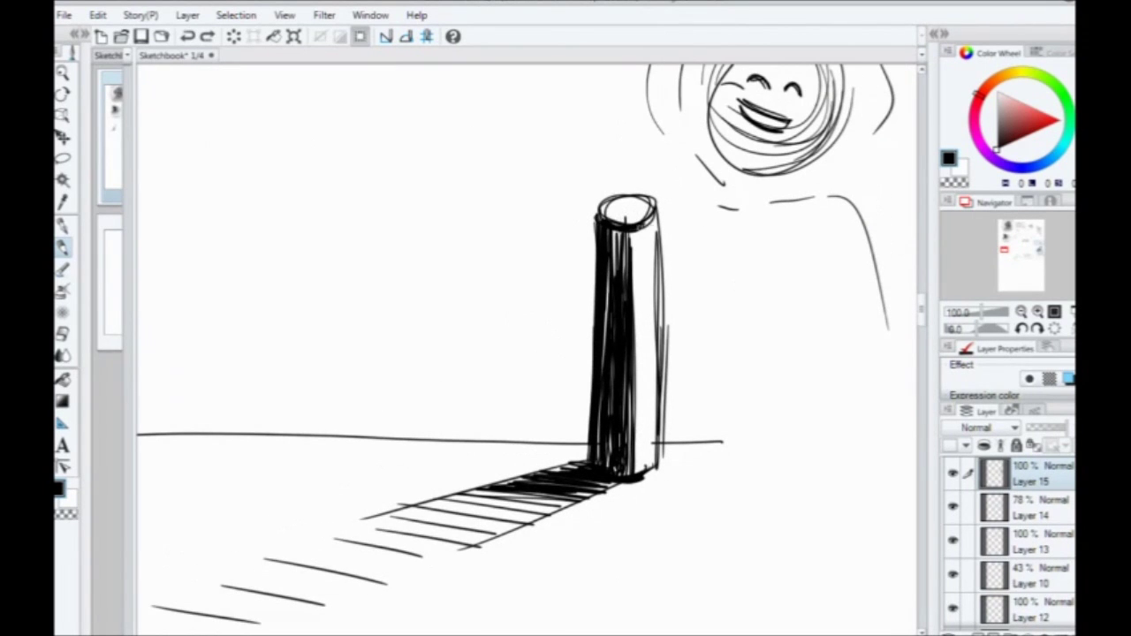
mouse_move(625, 249)
mouse_down()
mouse_move(655, 235)
mouse_move(661, 265)
mouse_up()
drag(634, 300, 661, 281)
drag(635, 320, 663, 297)
drag(635, 339, 662, 318)
drag(642, 362, 663, 346)
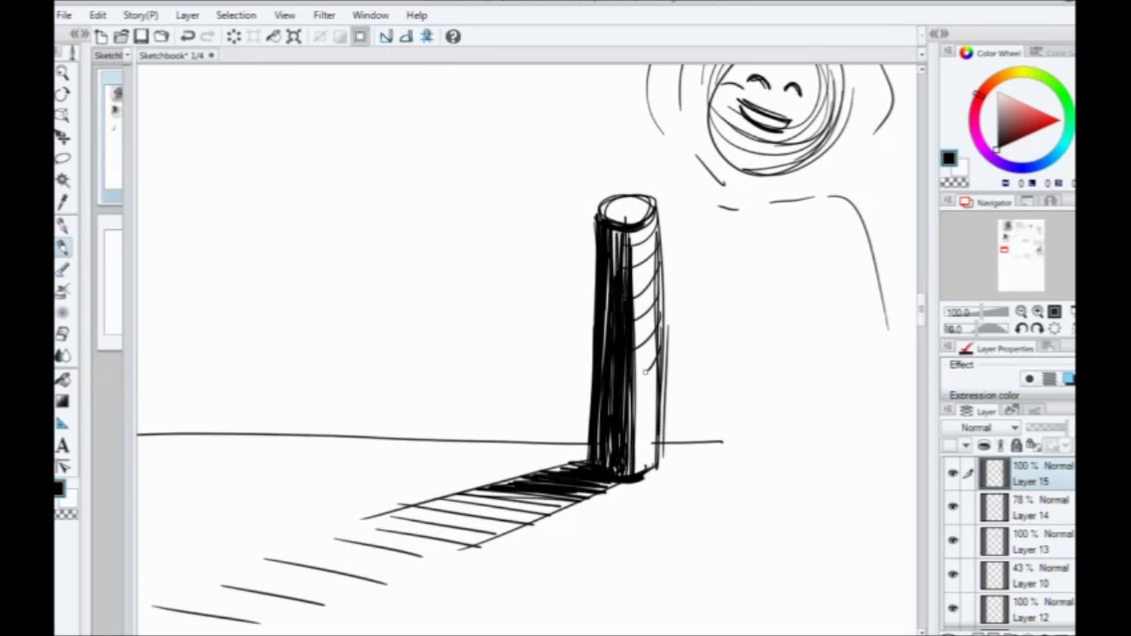
drag(624, 387, 650, 370)
drag(629, 410, 664, 389)
drag(633, 436, 659, 410)
drag(629, 468, 661, 433)
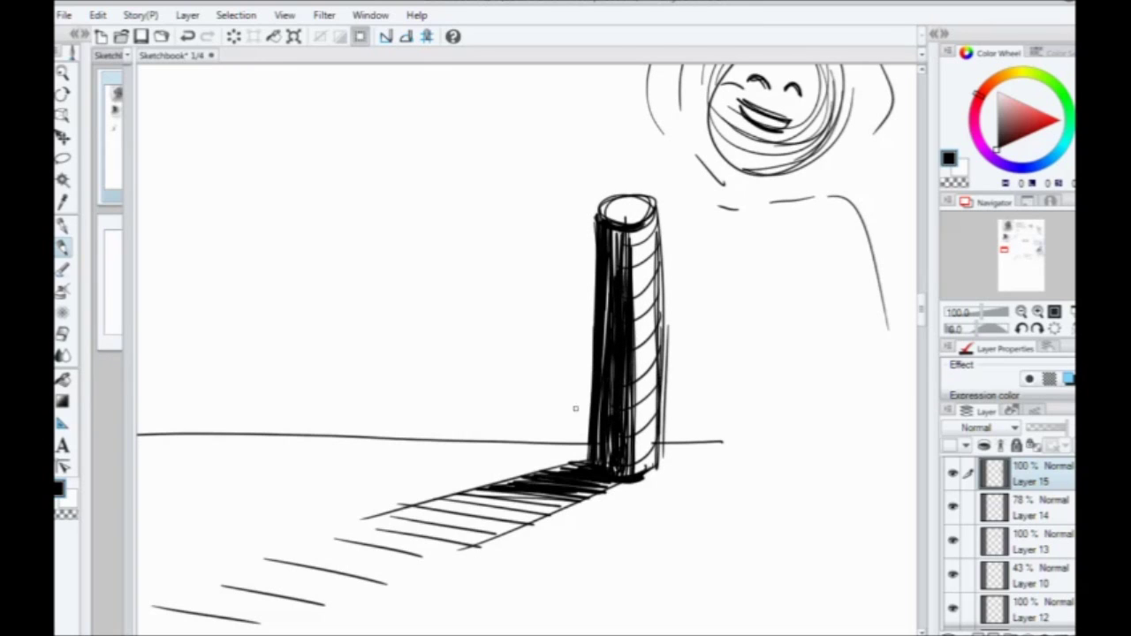
key(ctrl+z)
key(ctrl+z)
key(ctrl+z)
key(ctrl+z)
key(ctrl+z)
key(ctrl+z)
key(ctrl+z)
key(ctrl+z)
key(ctrl+z)
key(ctrl+z)
key(ctrl+z)
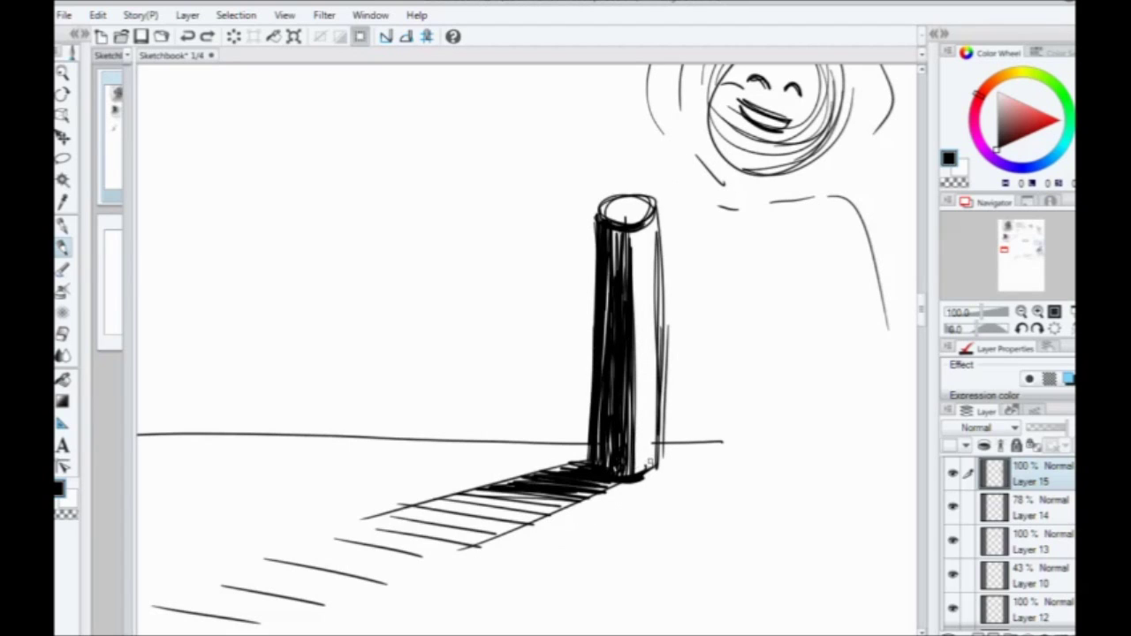
Step: Feather the lower edge of the cylinder's dark core with short tapering hatch strokes
mouse_move(647, 461)
mouse_down()
mouse_move(621, 469)
mouse_move(647, 463)
mouse_up()
mouse_move(636, 446)
mouse_down()
mouse_move(648, 447)
mouse_move(643, 424)
mouse_up()
drag(633, 419, 641, 400)
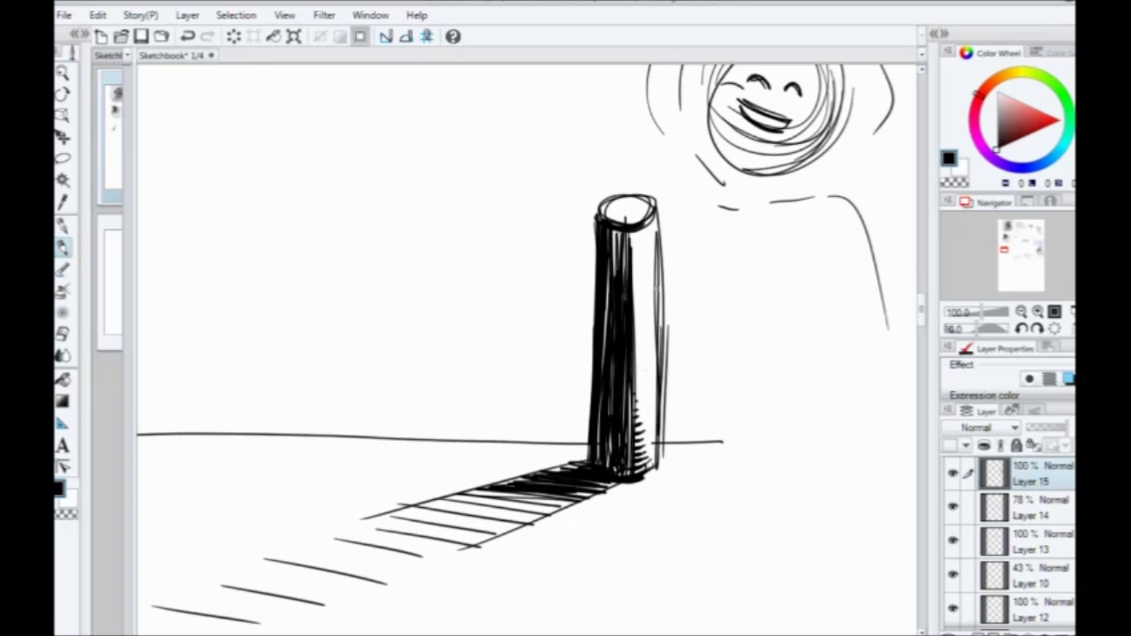
Step: Sketch a large tilted slab with a thin side and bottom edge in the space beside the cylinder
scroll(487, 341, down, 2)
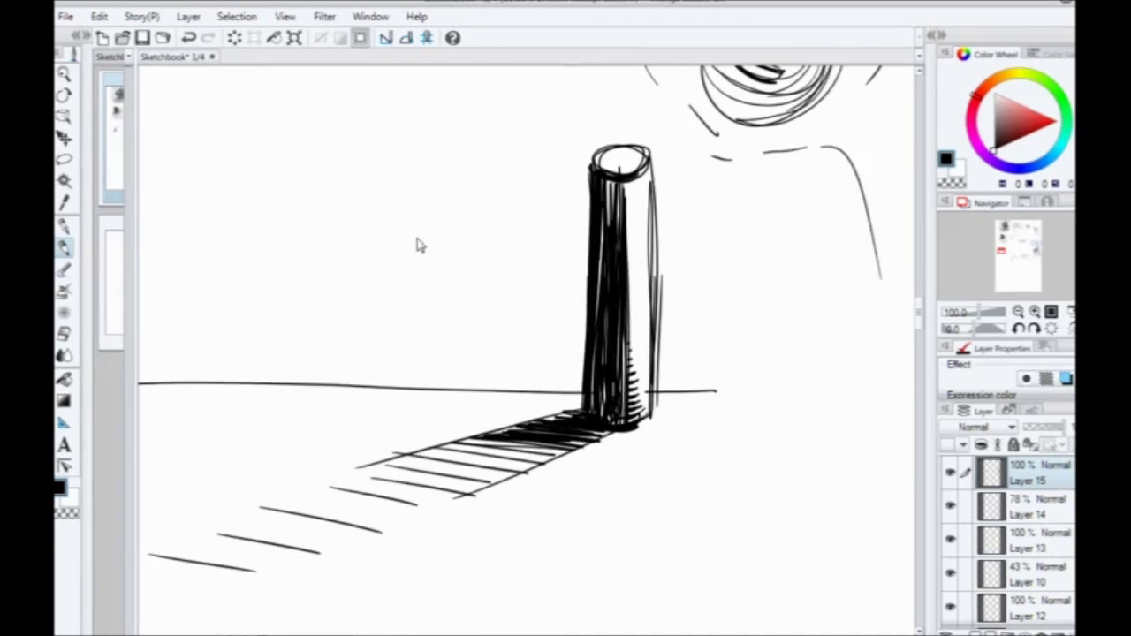
scroll(419, 245, down, 2)
drag(277, 363, 391, 433)
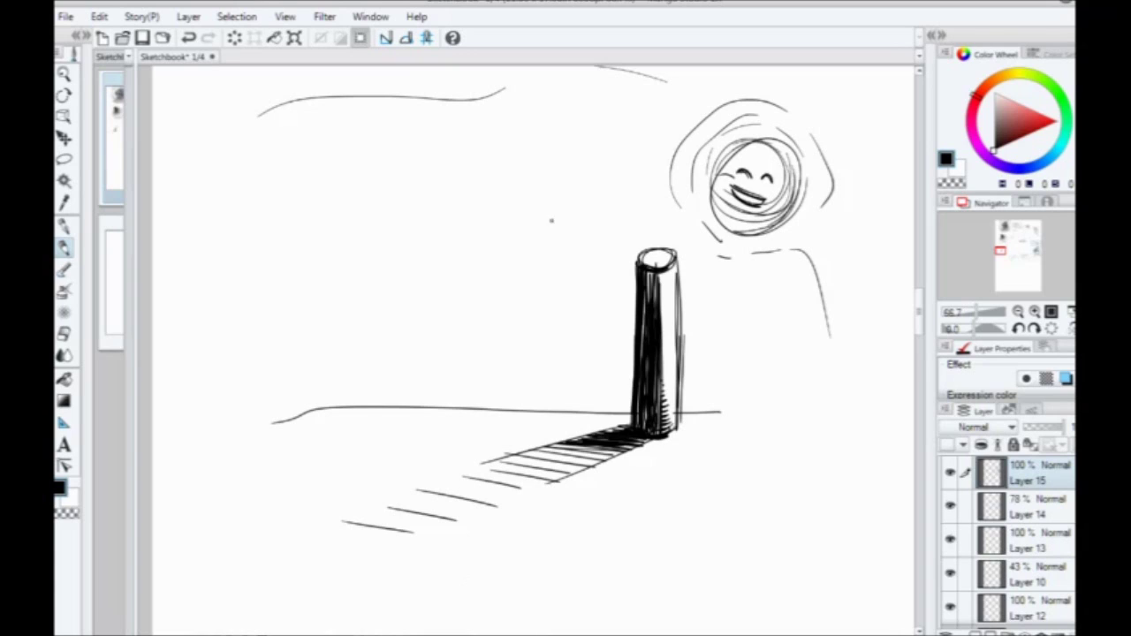
mouse_move(577, 161)
mouse_down()
mouse_move(590, 317)
mouse_move(511, 333)
mouse_move(492, 334)
mouse_move(434, 208)
mouse_move(508, 165)
mouse_move(447, 173)
mouse_move(514, 338)
mouse_up()
drag(450, 186, 438, 215)
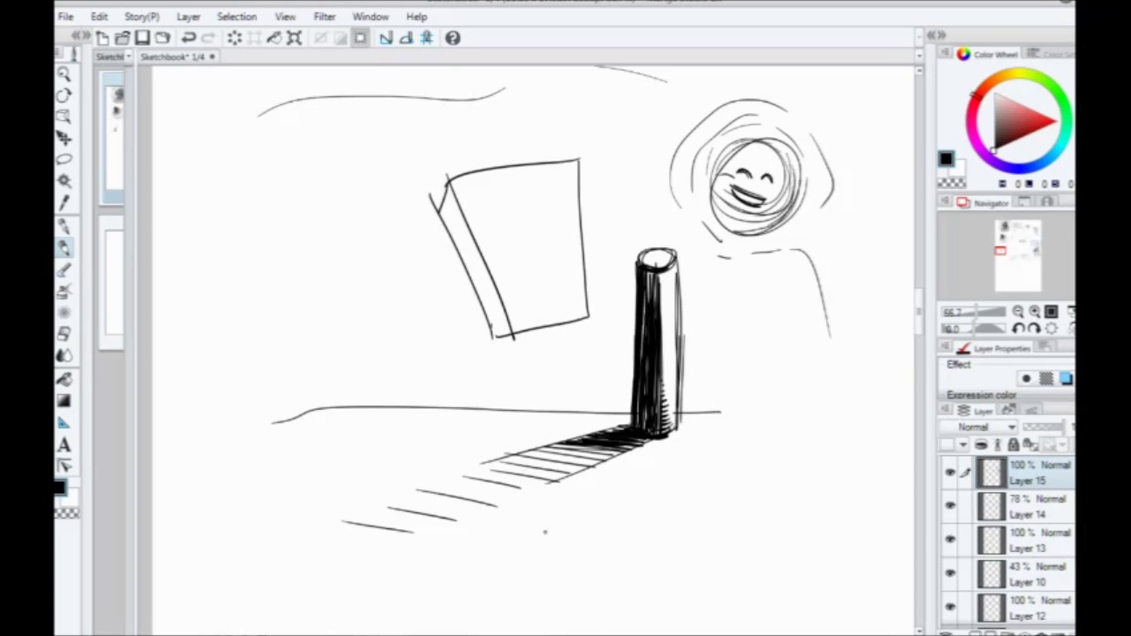
drag(588, 316, 492, 345)
Step: Draw a flat slanted four-sided panel beyond the slab and add a small cube inside it
mouse_move(359, 208)
mouse_down()
mouse_move(426, 347)
mouse_move(334, 366)
mouse_up()
mouse_move(261, 246)
mouse_down()
mouse_move(333, 362)
mouse_move(359, 209)
mouse_up()
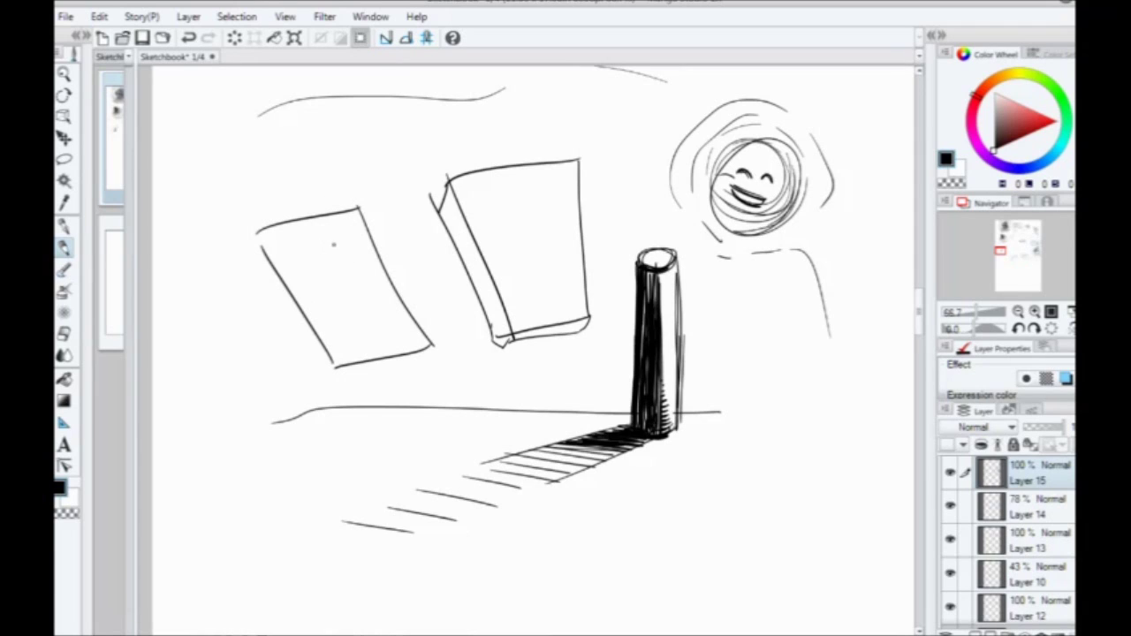
mouse_move(333, 244)
mouse_down()
mouse_move(343, 265)
mouse_move(318, 250)
mouse_move(320, 281)
mouse_move(311, 261)
mouse_up()
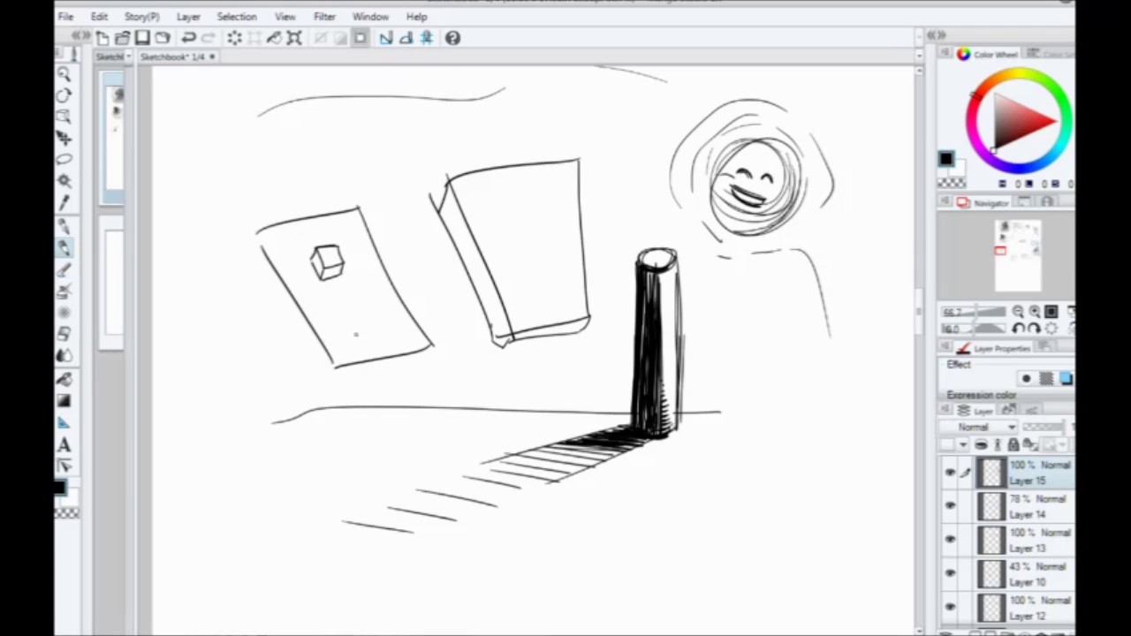
drag(311, 254, 321, 274)
drag(545, 388, 342, 348)
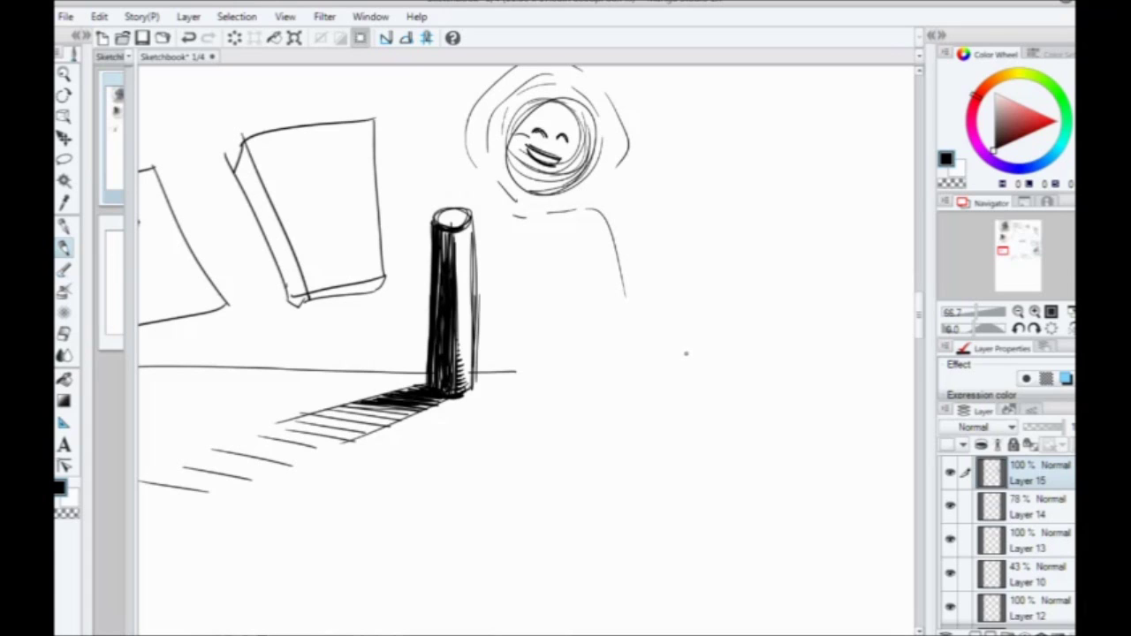
mouse_move(767, 306)
mouse_down()
mouse_move(633, 369)
mouse_move(722, 229)
mouse_up()
mouse_move(768, 364)
mouse_down()
mouse_move(629, 265)
mouse_move(713, 239)
mouse_move(723, 441)
mouse_up()
key(ctrl+z)
key(ctrl+z)
Step: On Layer 14, rough in a blue head oval with vertical centre lines and a brow line beside the cylinder
click(1009, 508)
mouse_move(724, 269)
mouse_down()
mouse_move(714, 424)
mouse_move(698, 256)
mouse_up()
drag(619, 371, 641, 424)
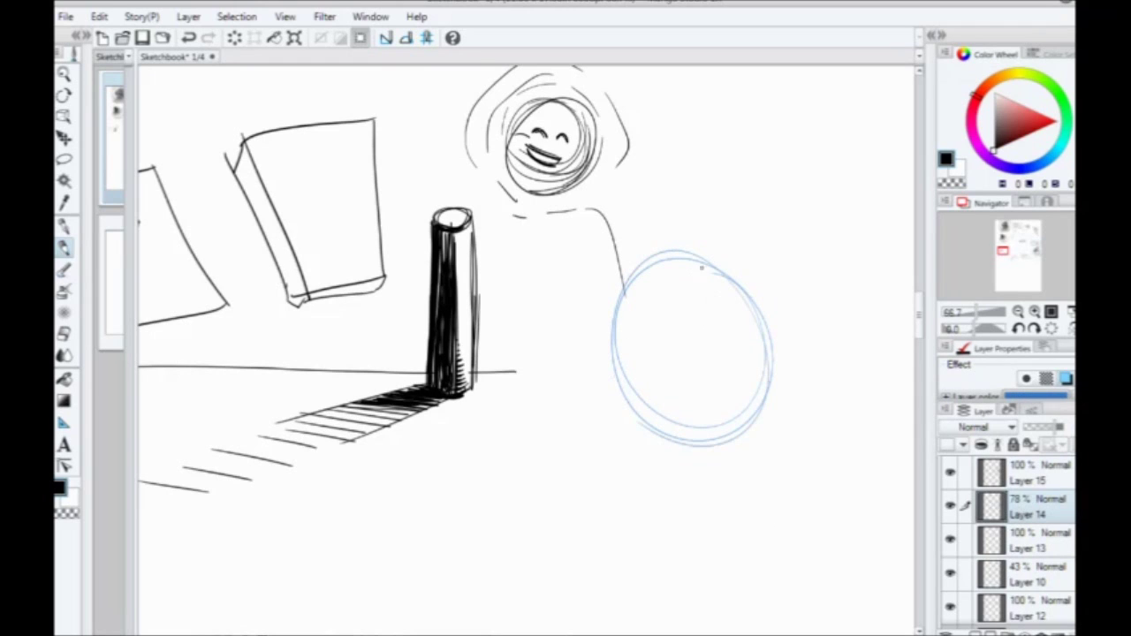
drag(700, 267, 712, 484)
drag(707, 278, 722, 486)
drag(640, 366, 771, 358)
Step: Block in the head's jaw, chin, forehead and side planes with blue construction lines
mouse_move(723, 284)
mouse_down()
mouse_move(728, 469)
mouse_move(753, 478)
mouse_up()
drag(669, 463, 645, 450)
drag(630, 435, 624, 352)
mouse_move(624, 356)
mouse_down()
mouse_move(607, 333)
mouse_move(617, 392)
mouse_up()
mouse_move(752, 477)
mouse_down()
mouse_move(761, 396)
mouse_move(758, 278)
mouse_up()
mouse_move(756, 278)
mouse_down()
mouse_move(721, 263)
mouse_move(665, 312)
mouse_move(666, 266)
mouse_up()
drag(661, 277, 665, 367)
mouse_move(665, 368)
mouse_down()
mouse_move(654, 284)
mouse_move(694, 465)
mouse_up()
drag(666, 412, 700, 480)
mouse_move(651, 276)
mouse_down()
mouse_move(611, 329)
mouse_move(747, 265)
mouse_up()
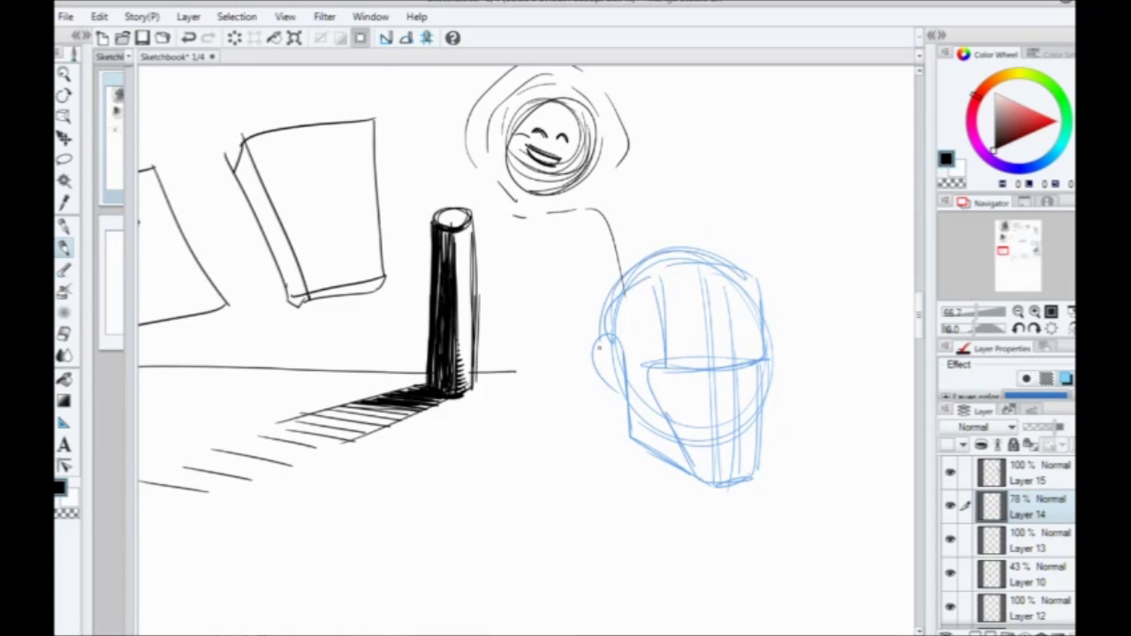
Step: Add the ear and neck to the blue head and rough in its nose, eyes, mouth, chin, brow and cheek
mouse_move(602, 342)
mouse_down()
mouse_move(619, 505)
mouse_move(719, 568)
mouse_up()
drag(623, 488, 658, 541)
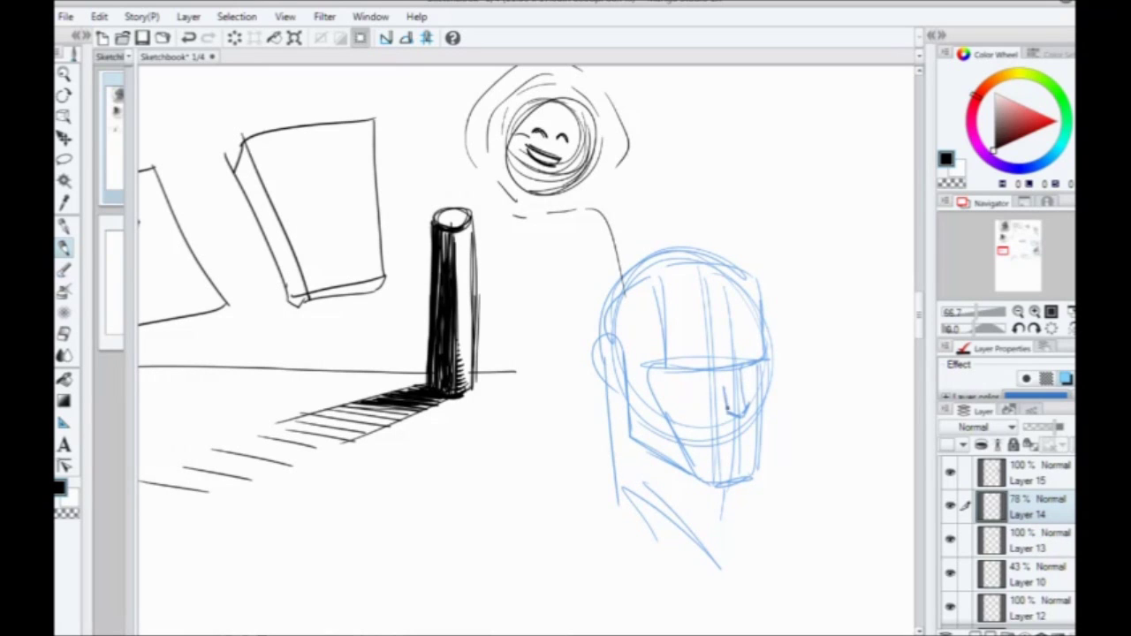
mouse_move(716, 378)
mouse_down()
mouse_move(728, 418)
mouse_move(721, 409)
mouse_up()
drag(677, 372, 709, 375)
click(749, 371)
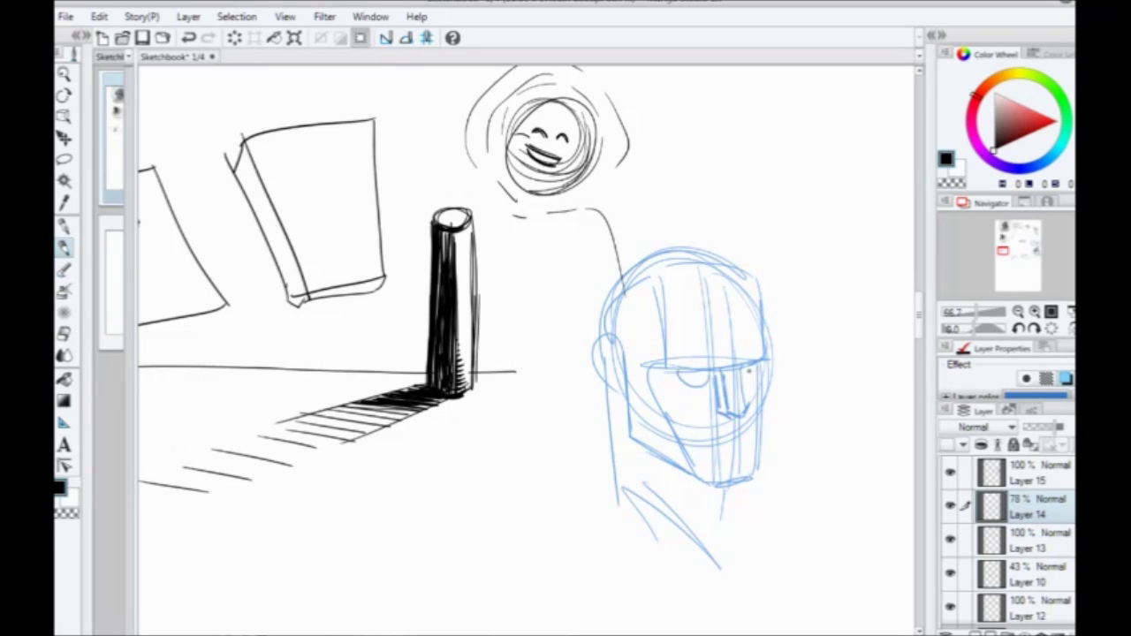
mouse_move(687, 421)
mouse_down()
mouse_move(735, 444)
mouse_move(740, 477)
mouse_move(673, 432)
mouse_up()
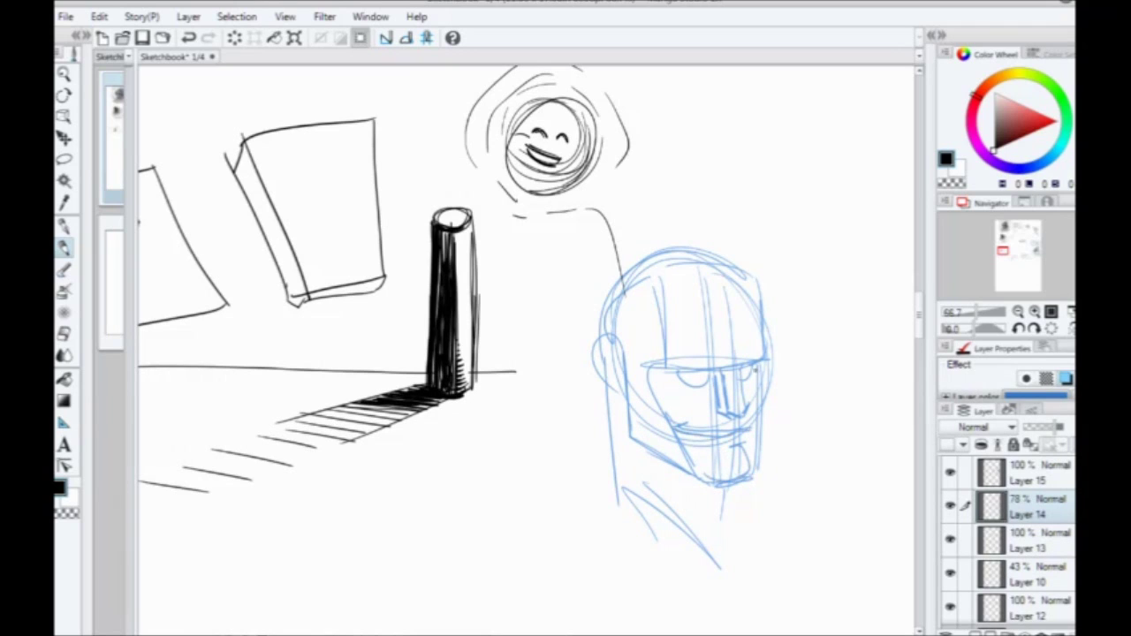
mouse_move(751, 475)
mouse_down()
mouse_move(760, 369)
mouse_move(737, 336)
mouse_move(679, 346)
mouse_up()
mouse_move(756, 334)
mouse_down()
mouse_move(699, 260)
mouse_move(601, 352)
mouse_move(618, 403)
mouse_move(657, 424)
mouse_move(689, 401)
mouse_up()
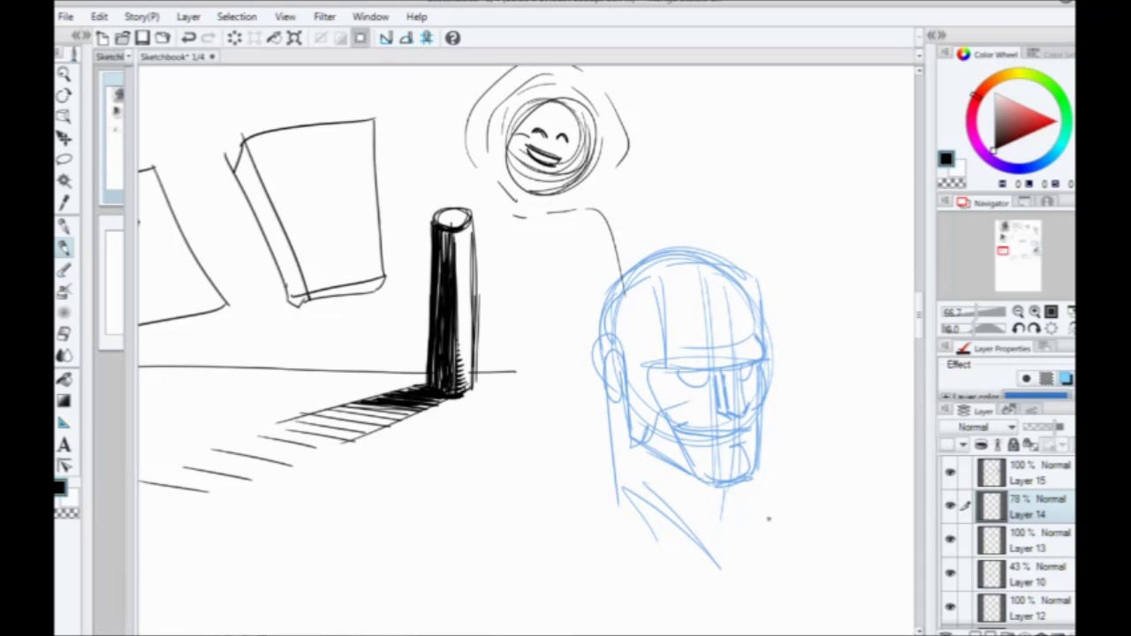
Step: On Layer 15, ink the head's nose, both eyes and the brow edge in black over the blue sketch
click(1029, 476)
scroll(579, 309, up, 1)
drag(579, 309, 459, 243)
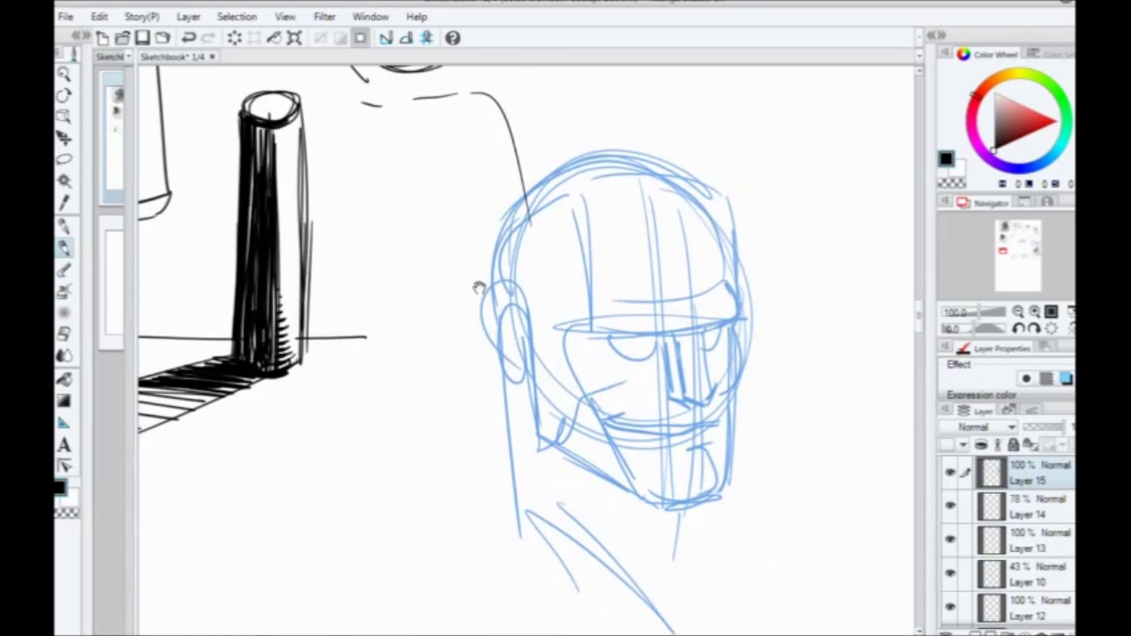
mouse_move(707, 321)
mouse_down()
mouse_move(709, 390)
mouse_move(684, 388)
mouse_up()
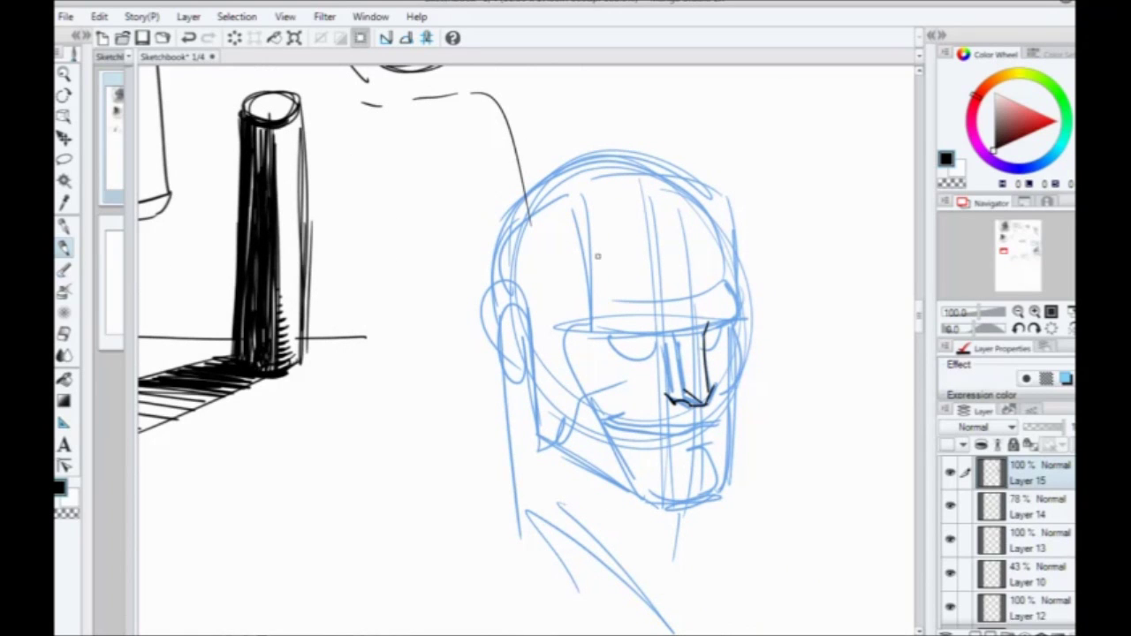
drag(628, 311, 636, 335)
drag(693, 412, 691, 395)
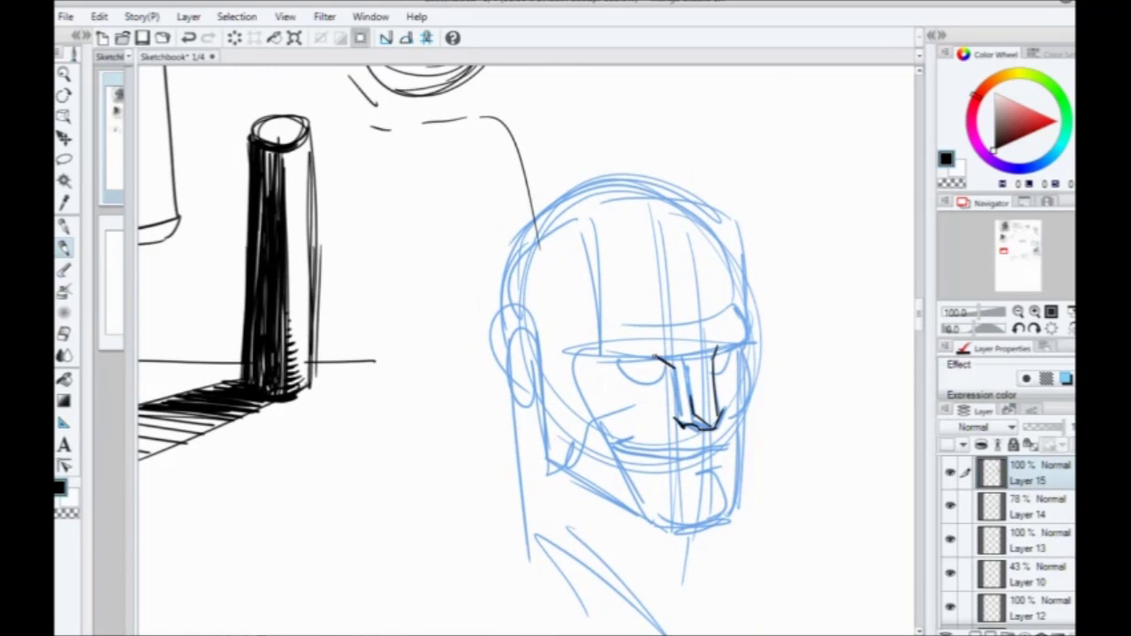
mouse_move(657, 358)
mouse_down()
mouse_move(604, 358)
mouse_move(656, 370)
mouse_move(603, 370)
mouse_up()
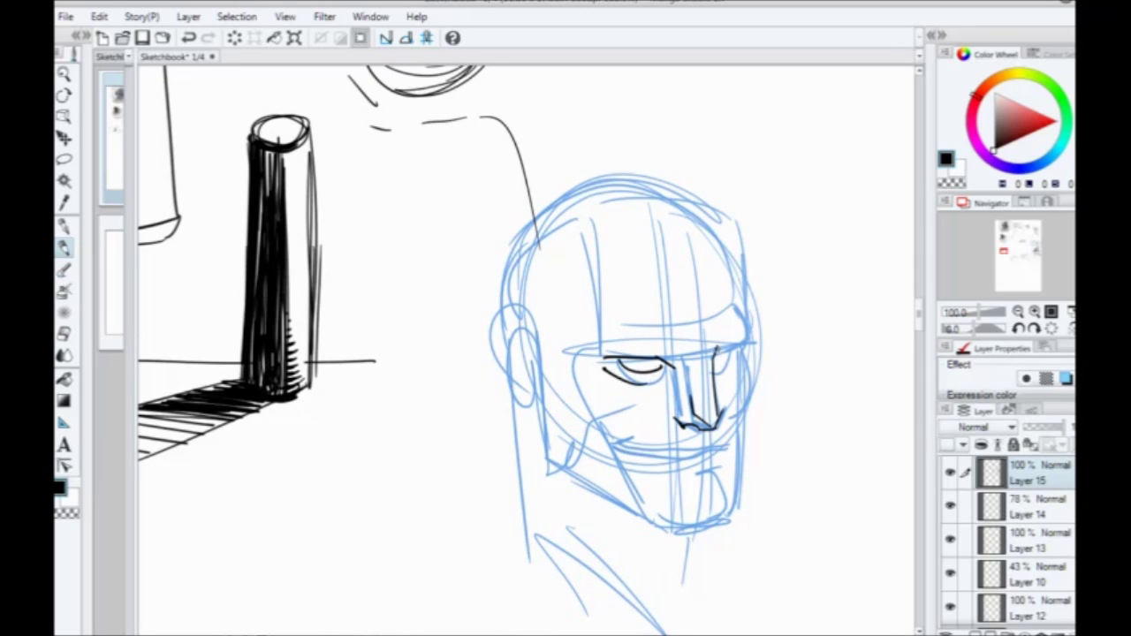
mouse_move(716, 352)
mouse_down()
mouse_move(747, 341)
mouse_move(728, 371)
mouse_move(744, 342)
mouse_move(730, 237)
mouse_move(645, 194)
mouse_move(534, 219)
mouse_up()
key(ctrl+z)
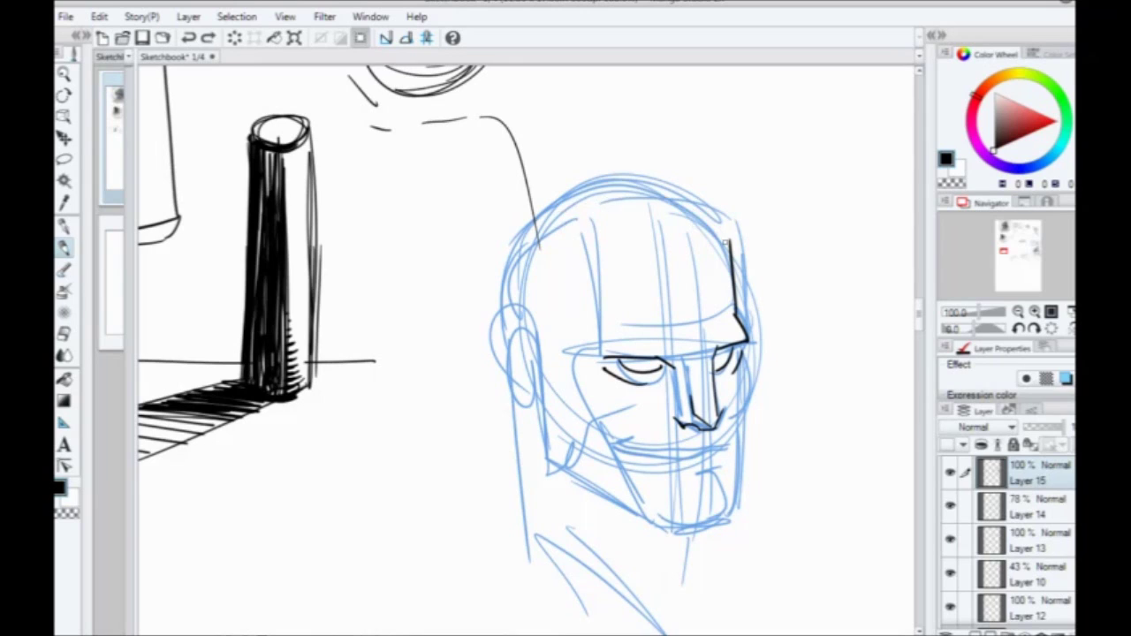
Step: Ink the outline of the skull, ear and jaw, and add the mouth line and cheek crease
mouse_move(729, 240)
mouse_down()
mouse_move(677, 194)
mouse_move(514, 269)
mouse_move(513, 324)
mouse_up()
mouse_move(542, 350)
mouse_down()
mouse_move(521, 389)
mouse_move(540, 456)
mouse_move(565, 482)
mouse_move(678, 535)
mouse_move(733, 493)
mouse_move(739, 367)
mouse_up()
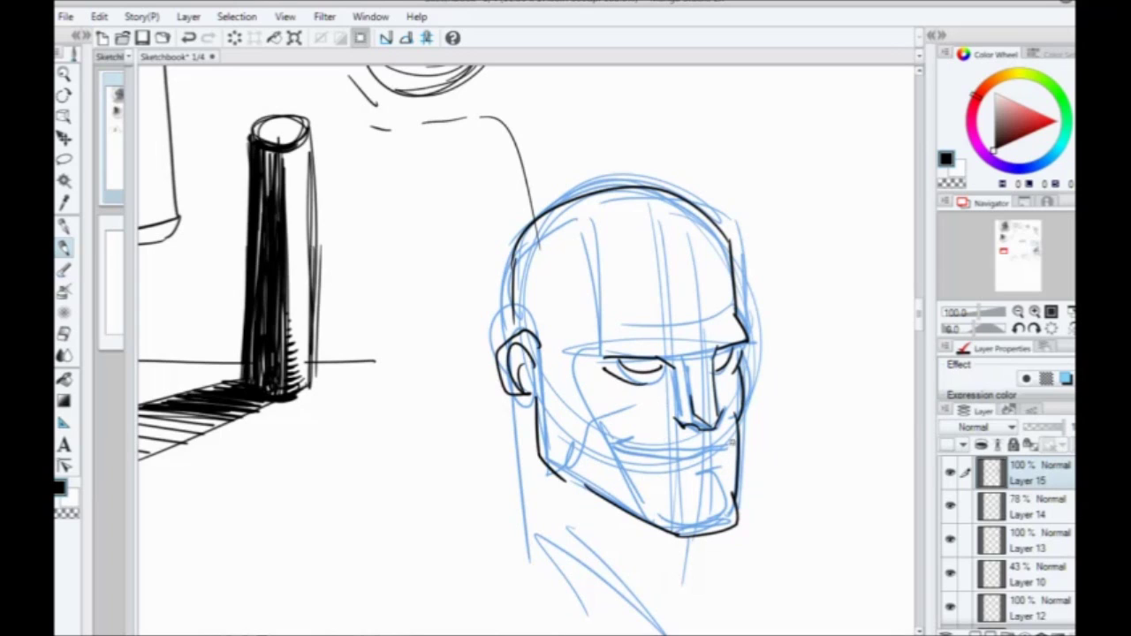
drag(717, 449, 606, 460)
drag(636, 409, 596, 424)
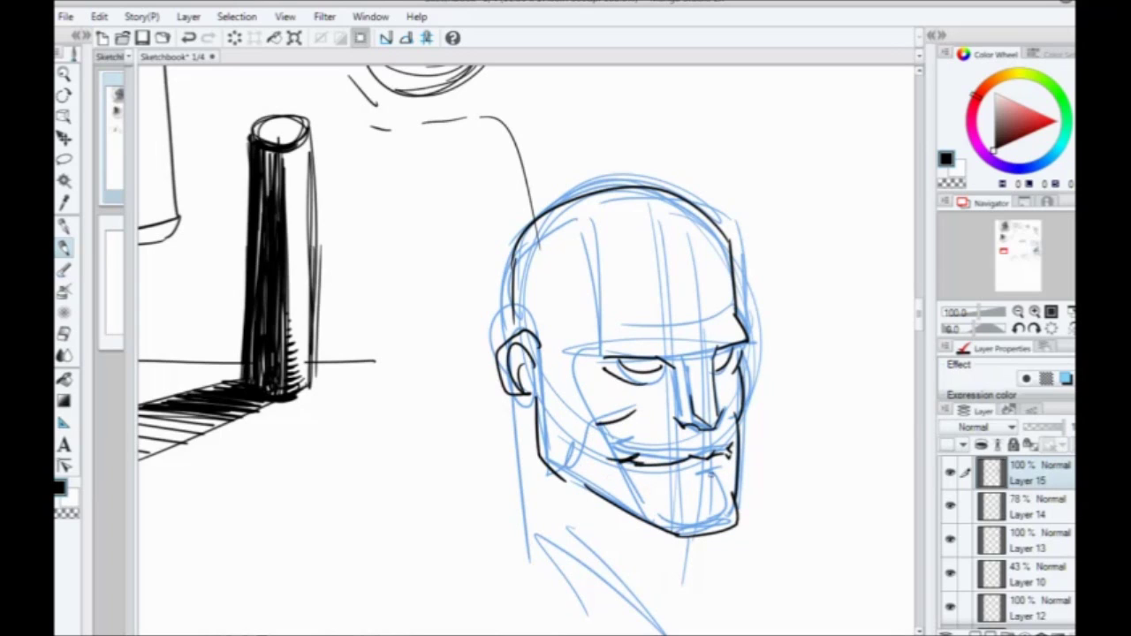
Step: Ink the crease under the lower lip, the chin's curves, the front and back of the neck, and the two neck-muscle lines
drag(717, 473, 649, 495)
drag(646, 501, 699, 505)
drag(501, 470, 497, 359)
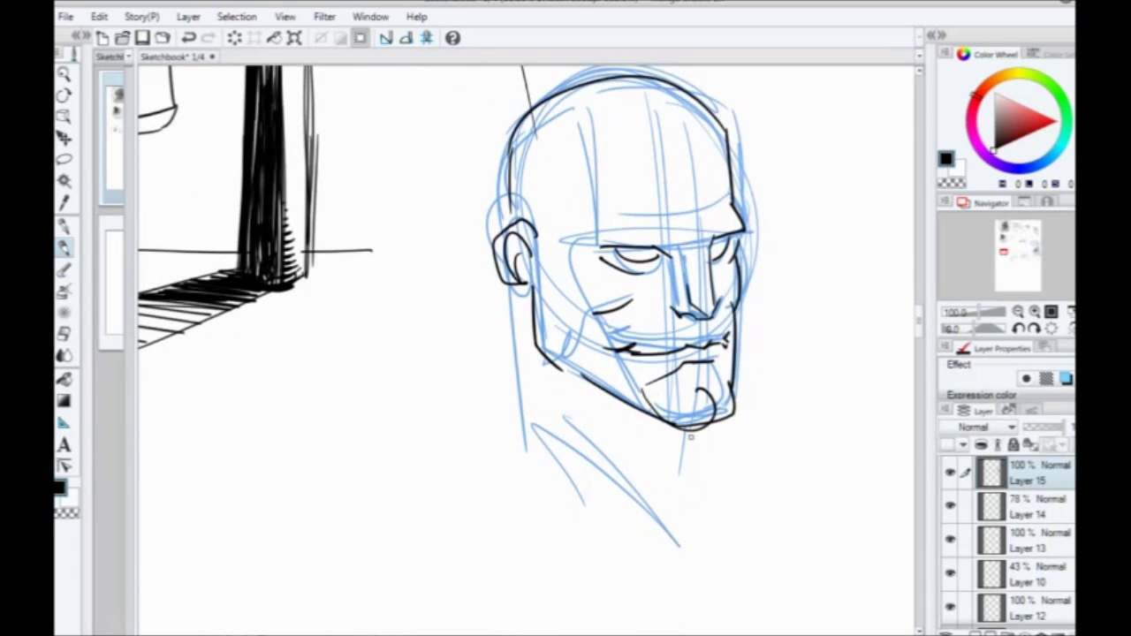
drag(693, 433, 689, 513)
mouse_move(560, 378)
mouse_down()
mouse_move(651, 493)
mouse_move(669, 520)
mouse_up()
drag(566, 421, 668, 516)
drag(505, 287, 526, 459)
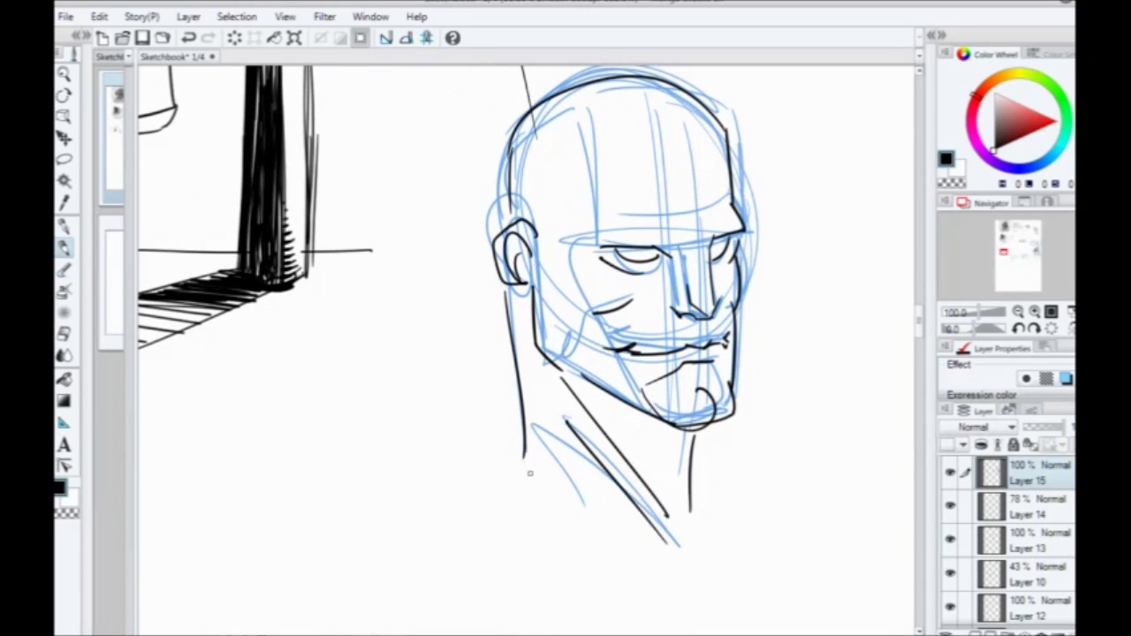
Step: Hide the blue sketch on Layer 14, ink a curved line across the upper forehead, and draw thick black eyebrows over both eyes
click(950, 505)
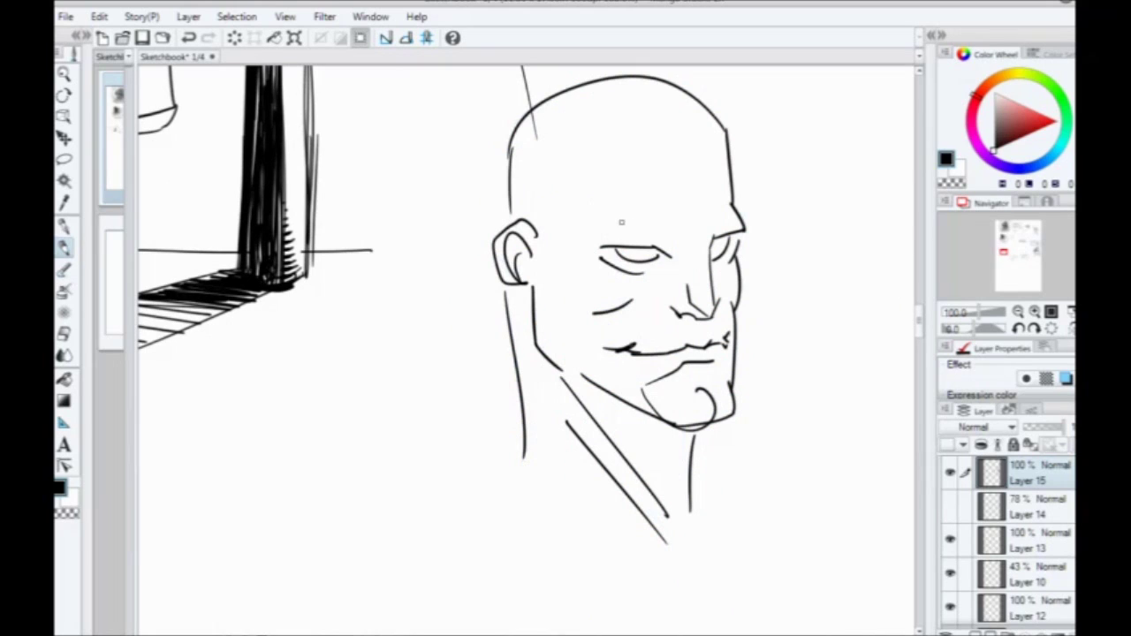
mouse_move(499, 231)
mouse_down()
mouse_move(492, 159)
mouse_move(688, 91)
mouse_move(576, 161)
mouse_up()
drag(579, 291, 523, 376)
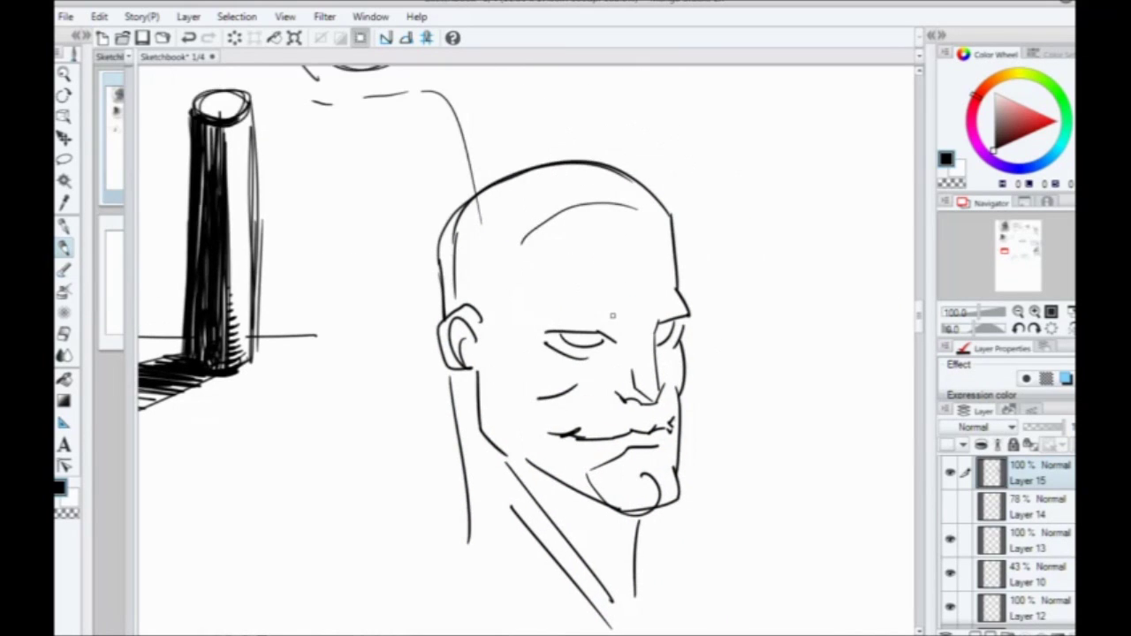
drag(612, 324, 539, 324)
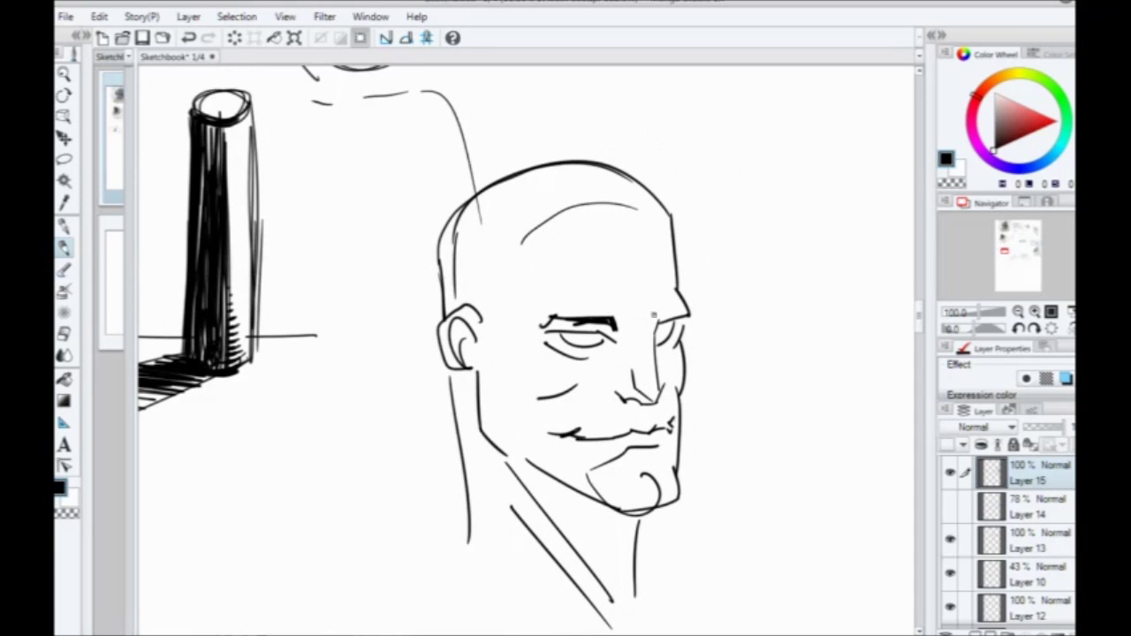
drag(654, 320, 687, 306)
drag(564, 280, 490, 307)
drag(362, 381, 466, 362)
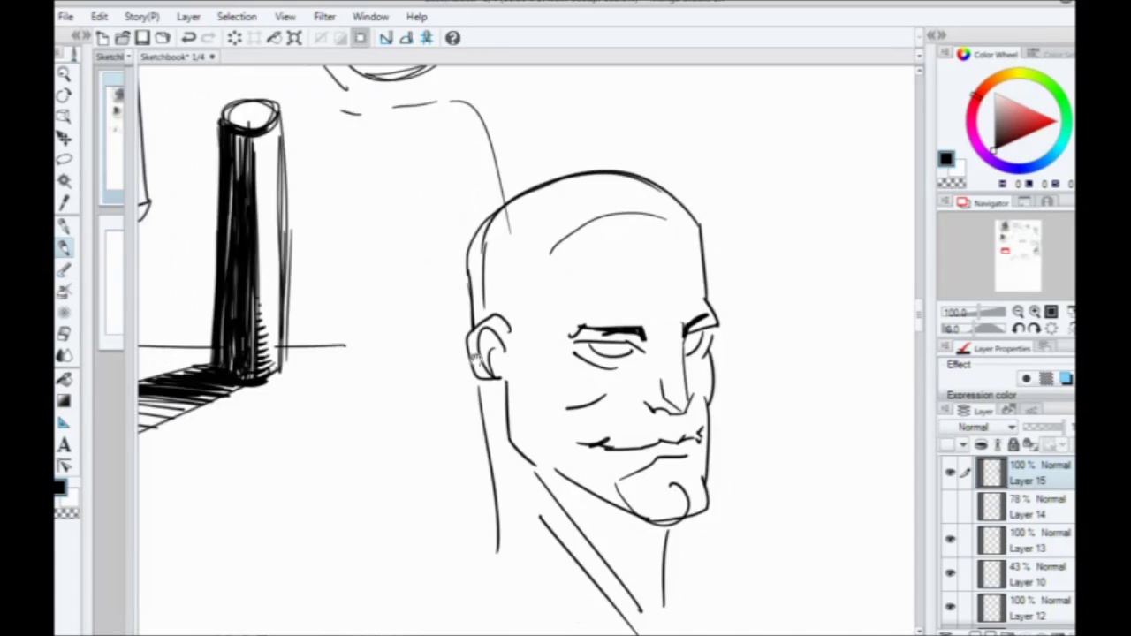
Step: Sketch a small circle with a cone-like form beside the head, and add a new layer between Layer 15 and Layer 14
mouse_move(356, 217)
mouse_down()
mouse_move(395, 256)
mouse_move(356, 213)
mouse_move(426, 263)
mouse_up()
mouse_move(426, 249)
mouse_down()
mouse_move(371, 297)
mouse_move(344, 271)
mouse_up()
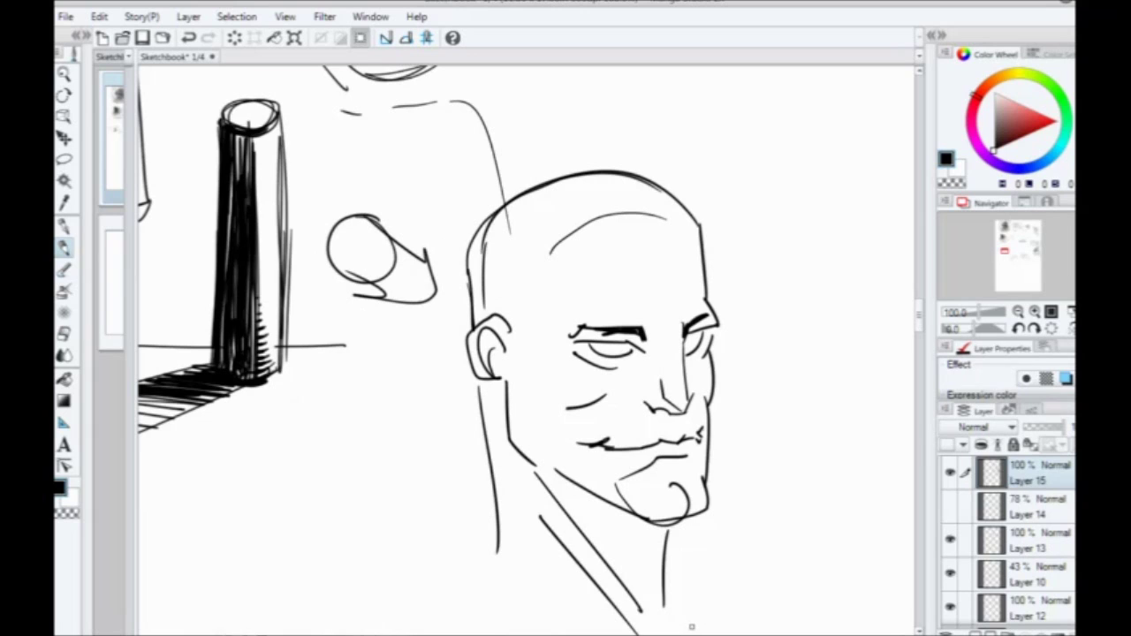
click(1029, 508)
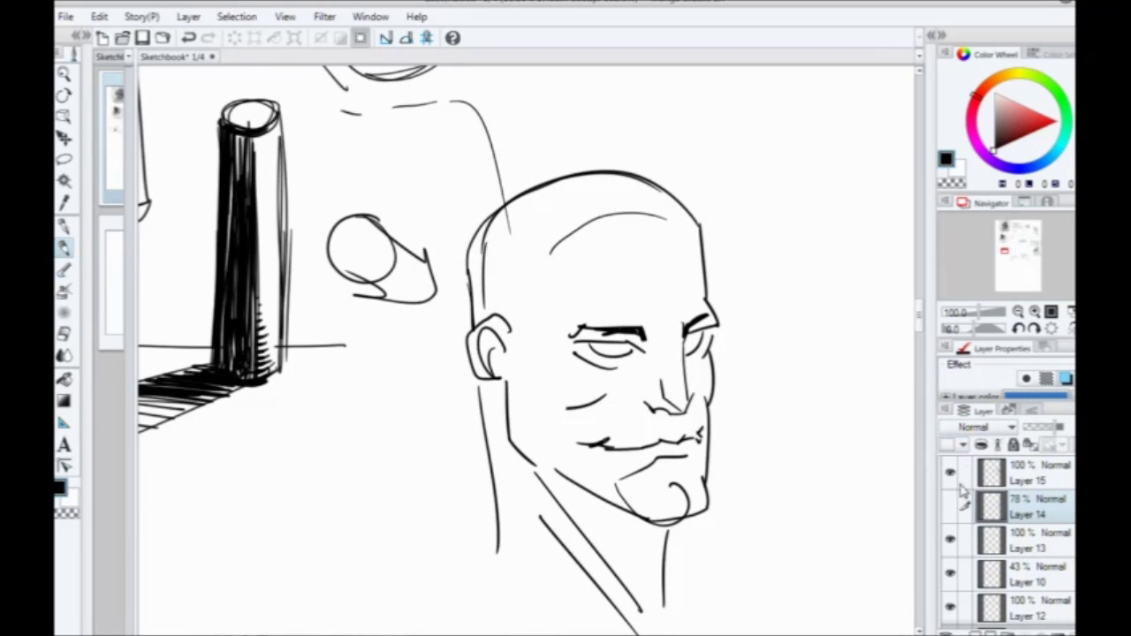
key(ctrl+shift+n)
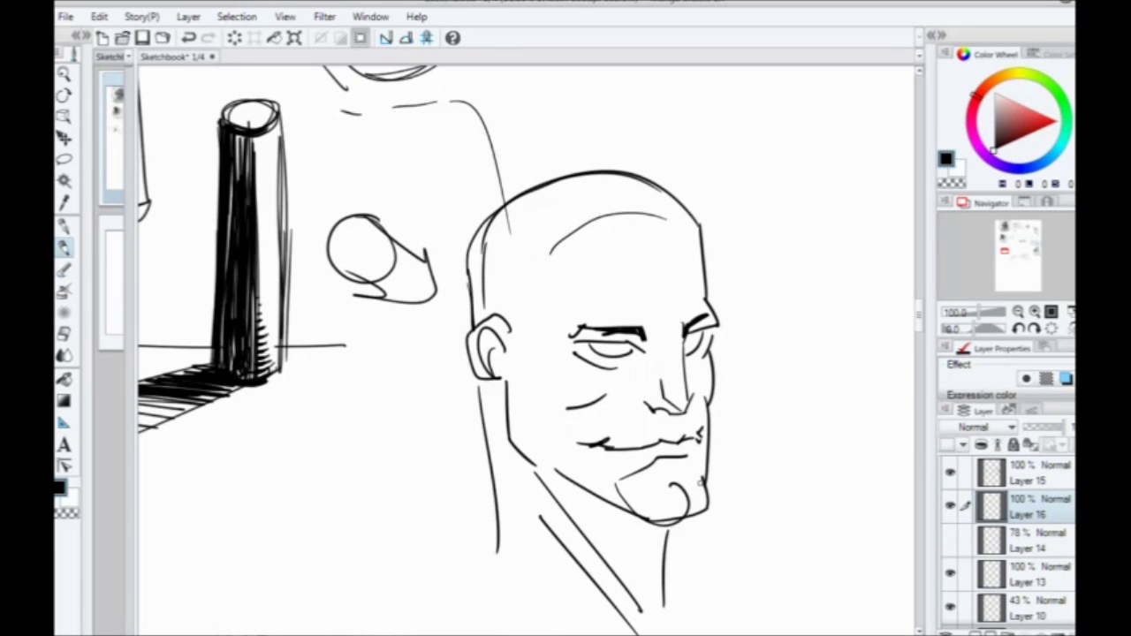
drag(434, 365, 447, 367)
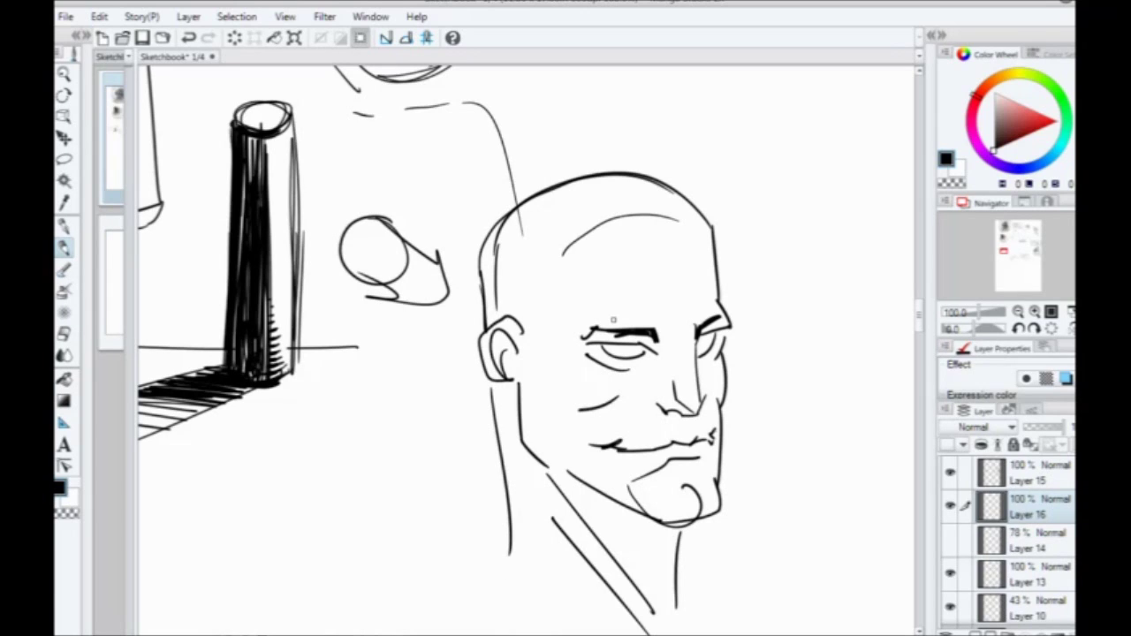
Step: On Layer 15, thicken the forehead's far edge, the brow corner and the shadow side of the nose
click(1022, 477)
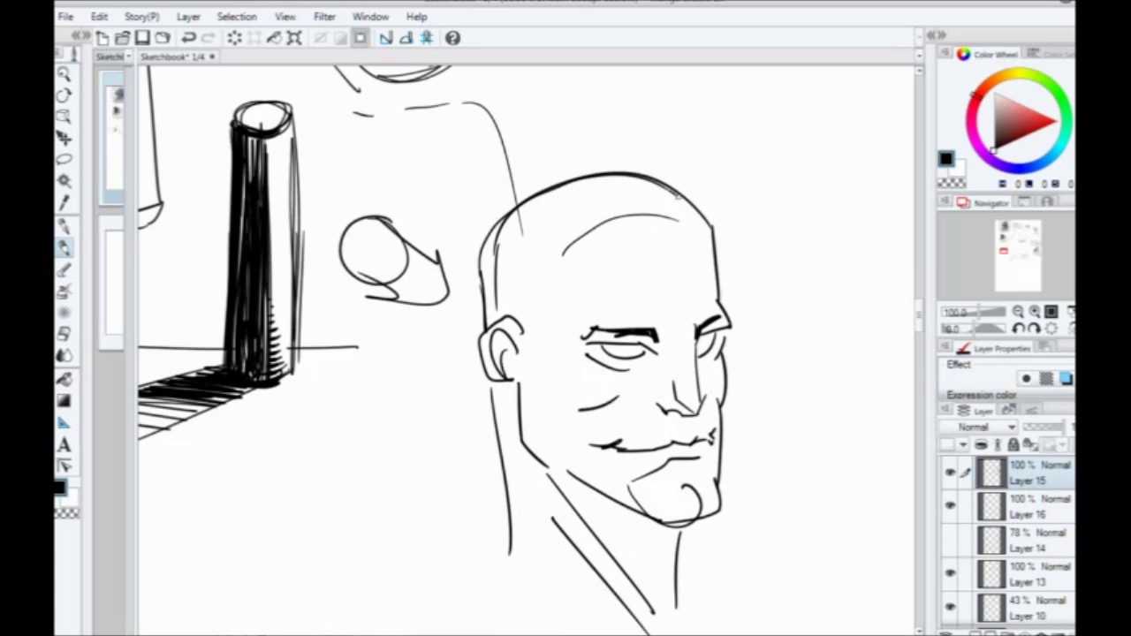
mouse_move(677, 196)
mouse_down()
mouse_move(710, 221)
mouse_move(715, 295)
mouse_up()
mouse_move(714, 251)
mouse_down()
mouse_move(730, 325)
mouse_move(691, 341)
mouse_move(698, 385)
mouse_up()
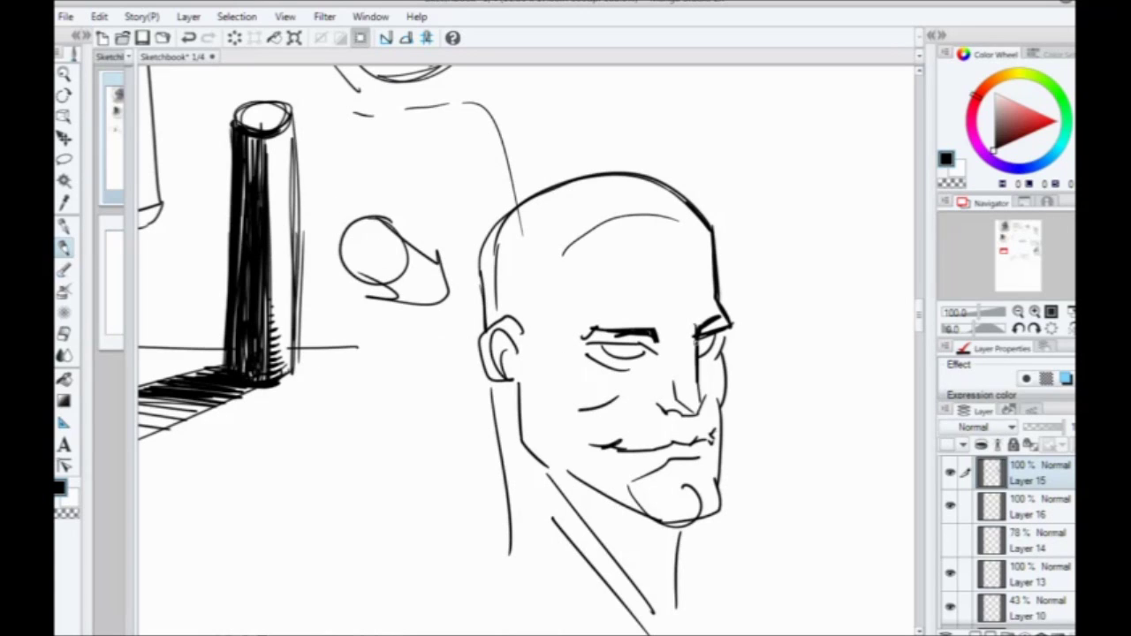
drag(696, 342, 702, 403)
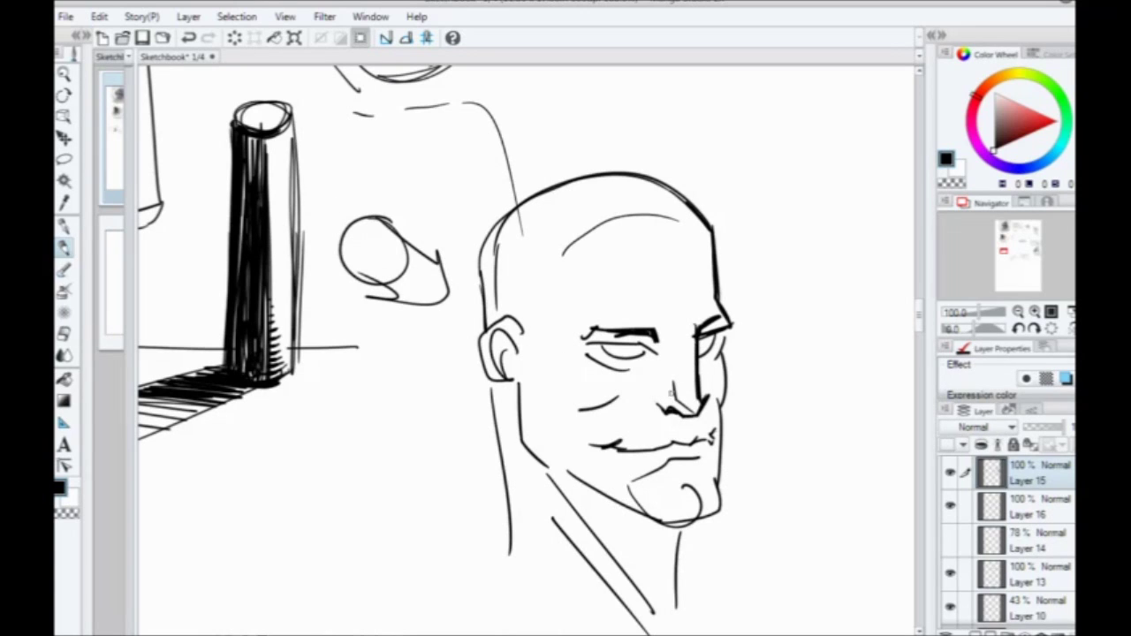
Step: Thicken the far cheek, chin, jawline, underside of the ear, front of the neck, lower-lip crease and near eye
mouse_move(725, 327)
mouse_down()
mouse_move(723, 504)
mouse_move(691, 523)
mouse_move(651, 524)
mouse_move(587, 482)
mouse_up()
mouse_move(497, 376)
mouse_down()
mouse_move(522, 385)
mouse_move(490, 382)
mouse_up()
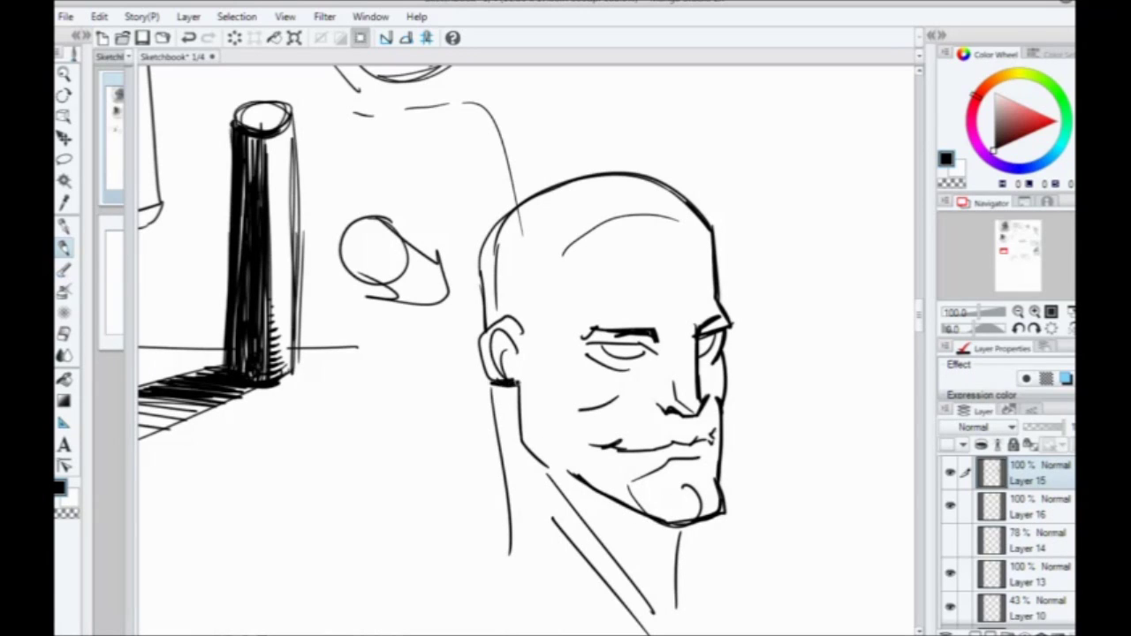
drag(521, 442, 585, 486)
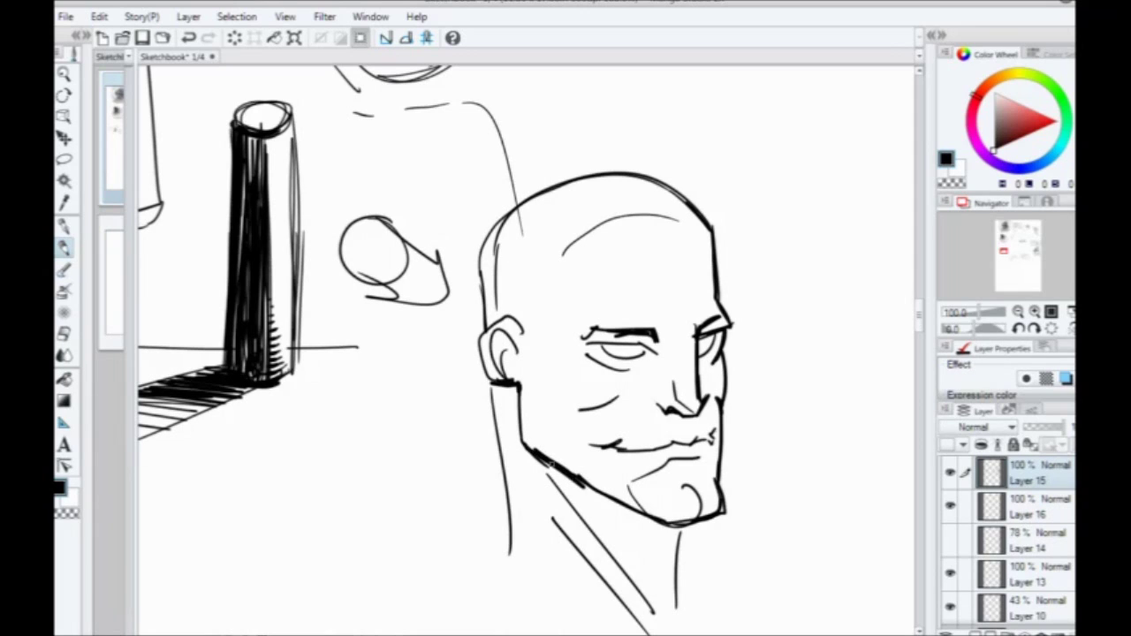
mouse_move(682, 529)
mouse_down()
mouse_move(654, 583)
mouse_move(674, 609)
mouse_up()
drag(670, 461, 700, 458)
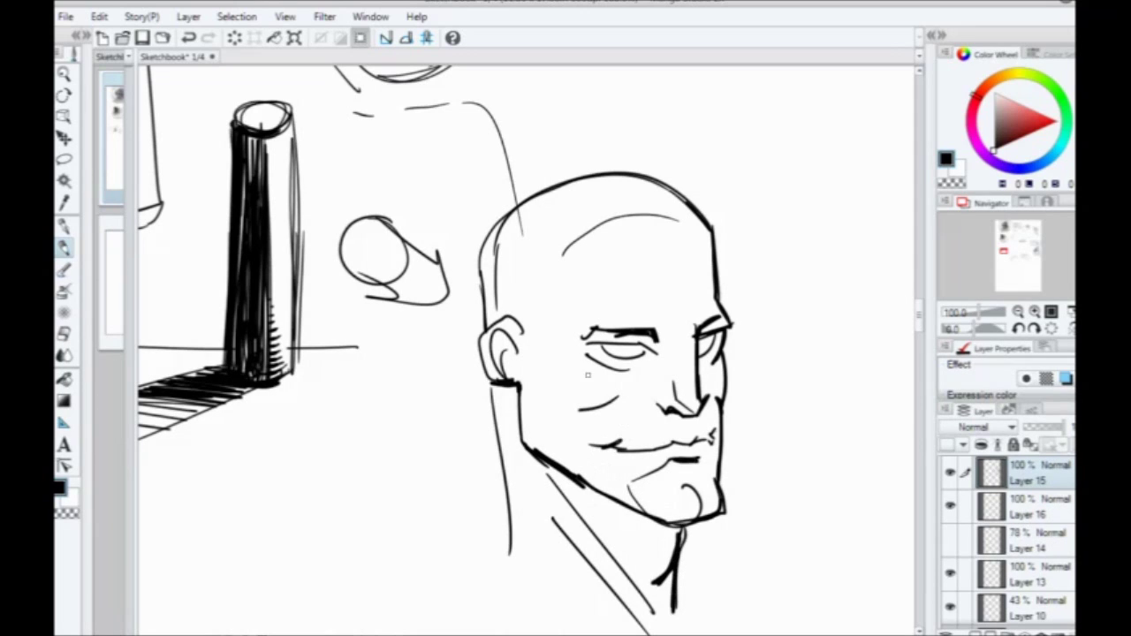
drag(640, 344, 599, 347)
Step: Make Layer 16 active and set up the Oil paint brush with a medium grey color
click(1013, 508)
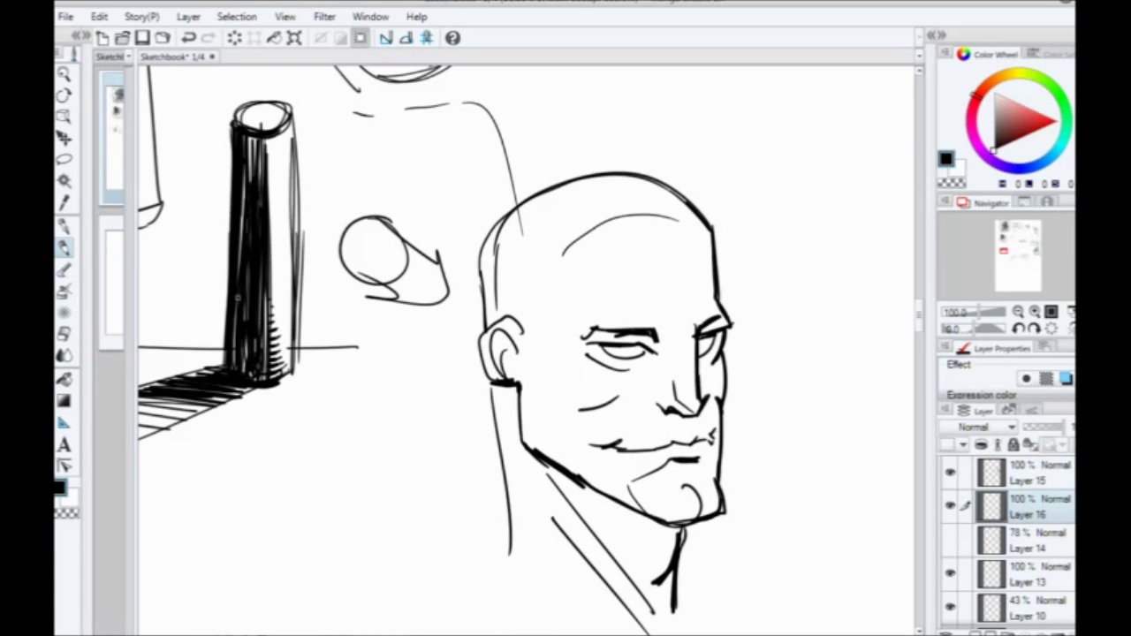
click(86, 35)
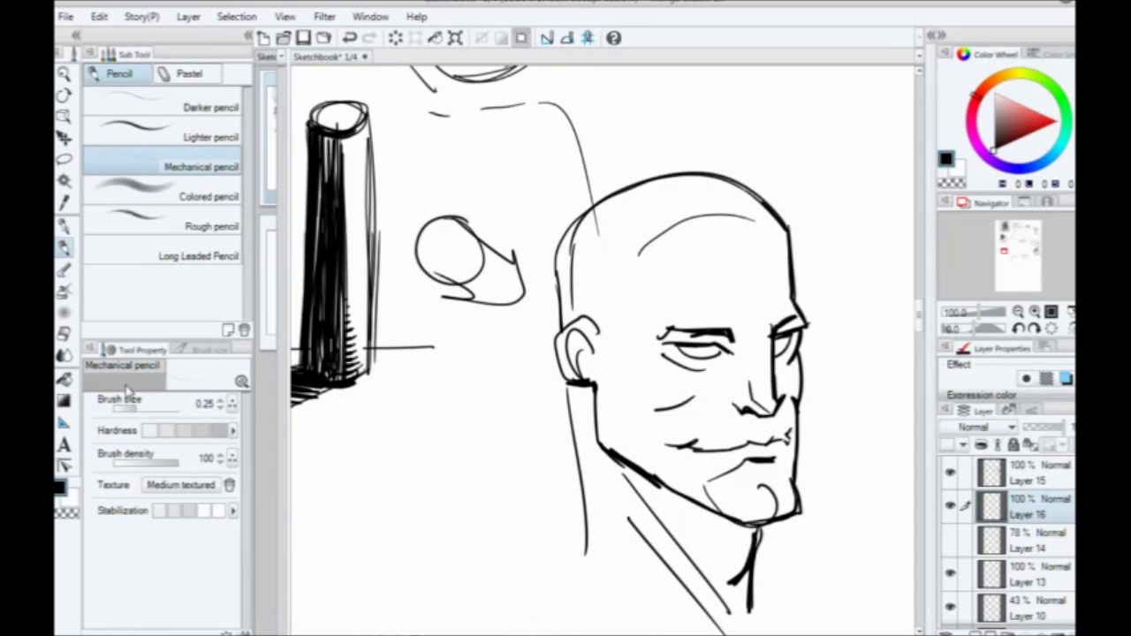
click(66, 277)
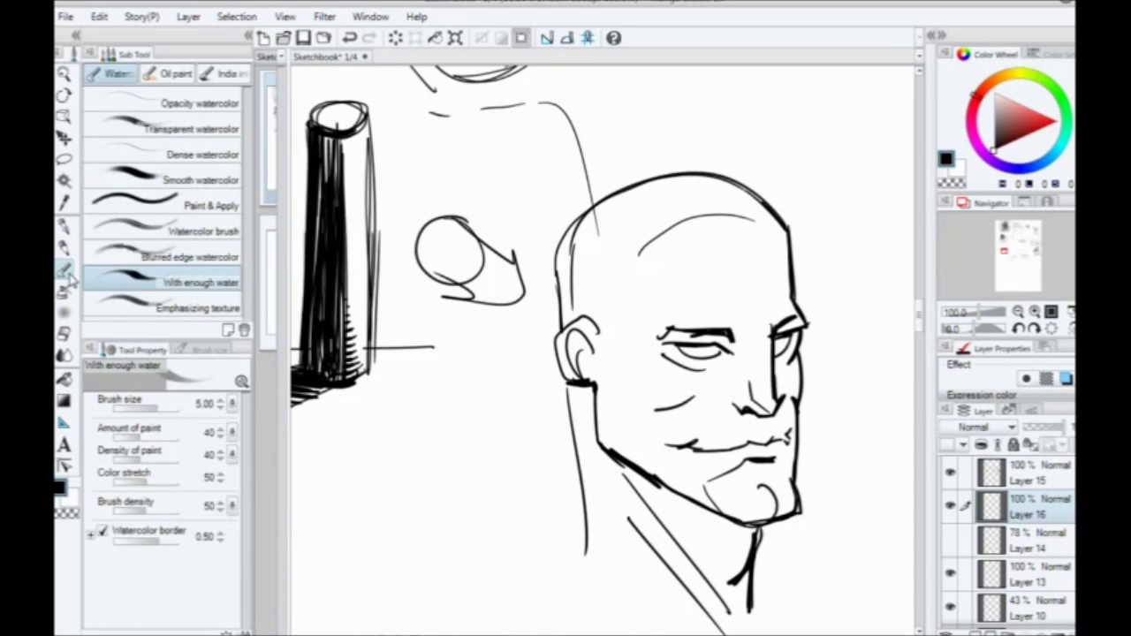
click(173, 76)
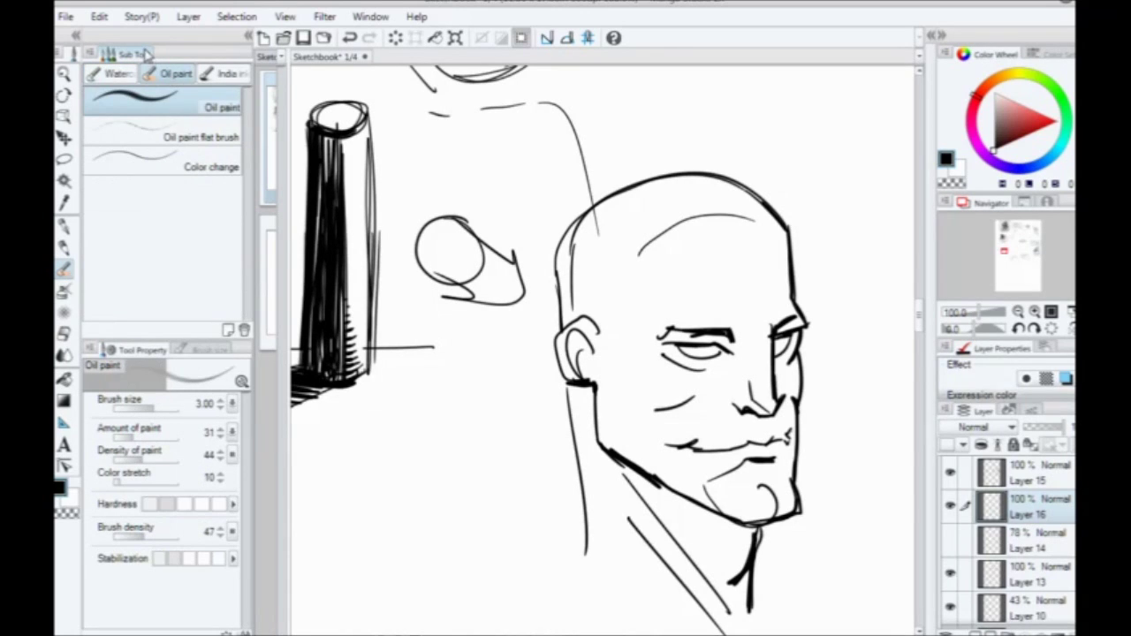
click(994, 116)
drag(658, 287, 655, 382)
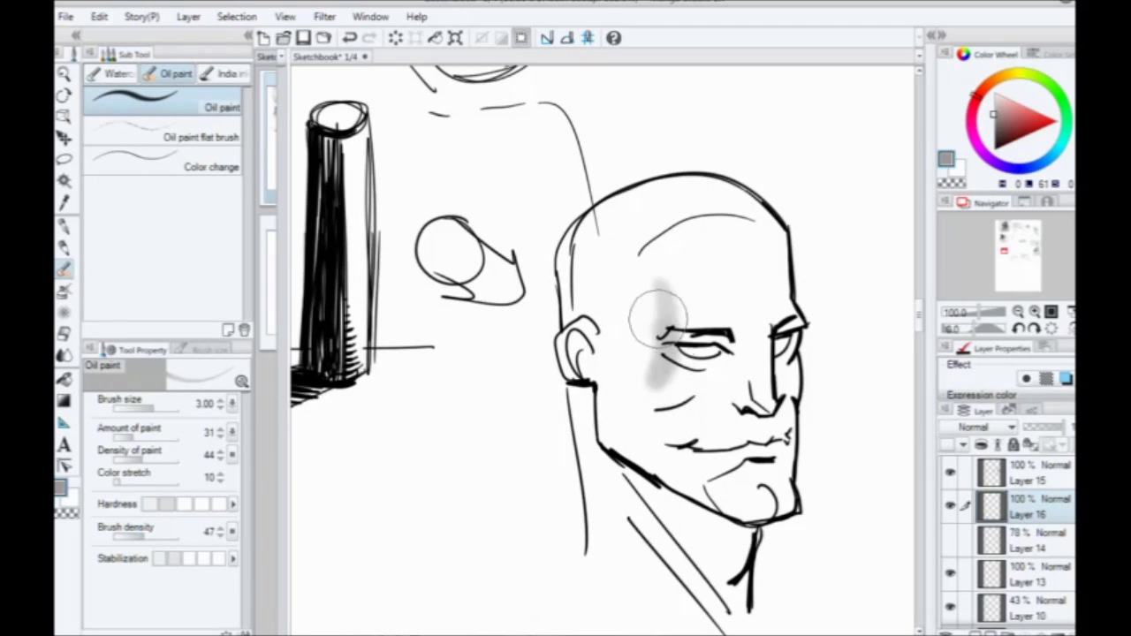
drag(657, 314, 607, 386)
key(ctrl+z)
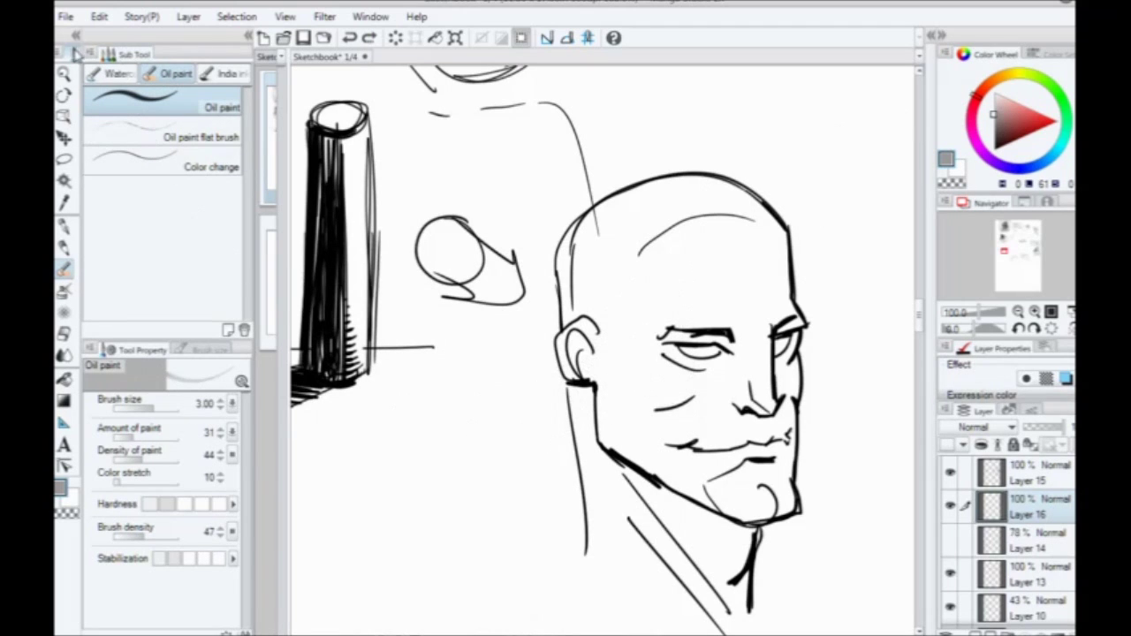
Step: Cover the entire head and neck with a medium grey wash on Layer 16
click(248, 35)
drag(447, 375, 406, 338)
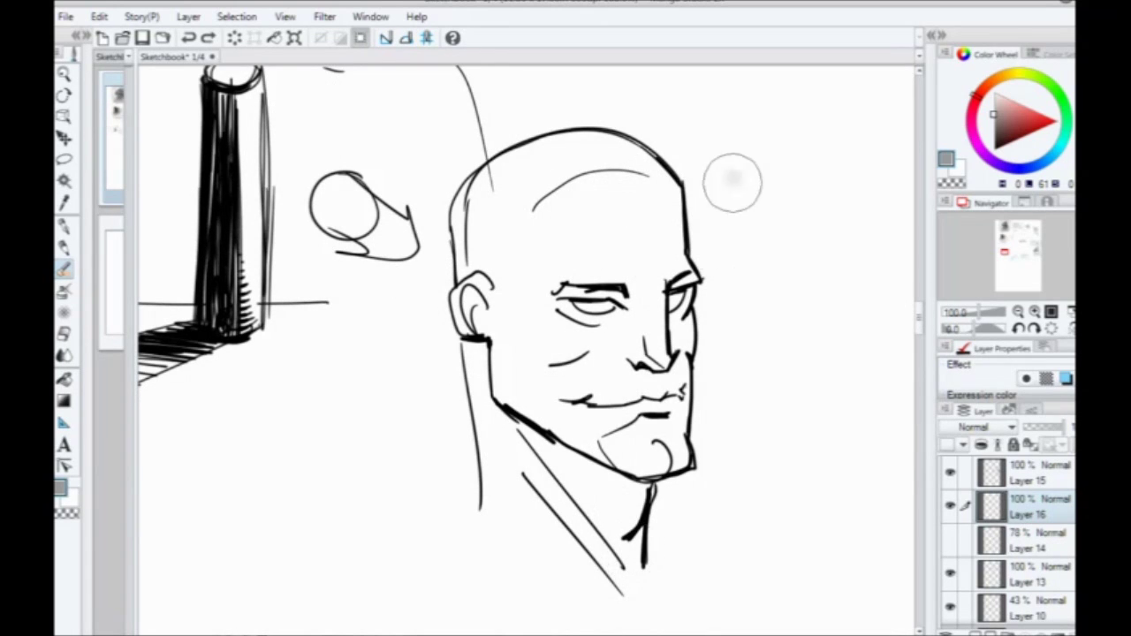
mouse_move(732, 182)
mouse_down()
mouse_move(467, 575)
mouse_move(698, 157)
mouse_move(645, 517)
mouse_move(561, 335)
mouse_move(471, 374)
mouse_move(574, 159)
mouse_move(544, 332)
mouse_move(468, 176)
mouse_move(653, 159)
mouse_move(513, 425)
mouse_move(659, 369)
mouse_move(607, 450)
mouse_move(661, 530)
mouse_move(585, 252)
mouse_move(444, 307)
mouse_move(456, 510)
mouse_up()
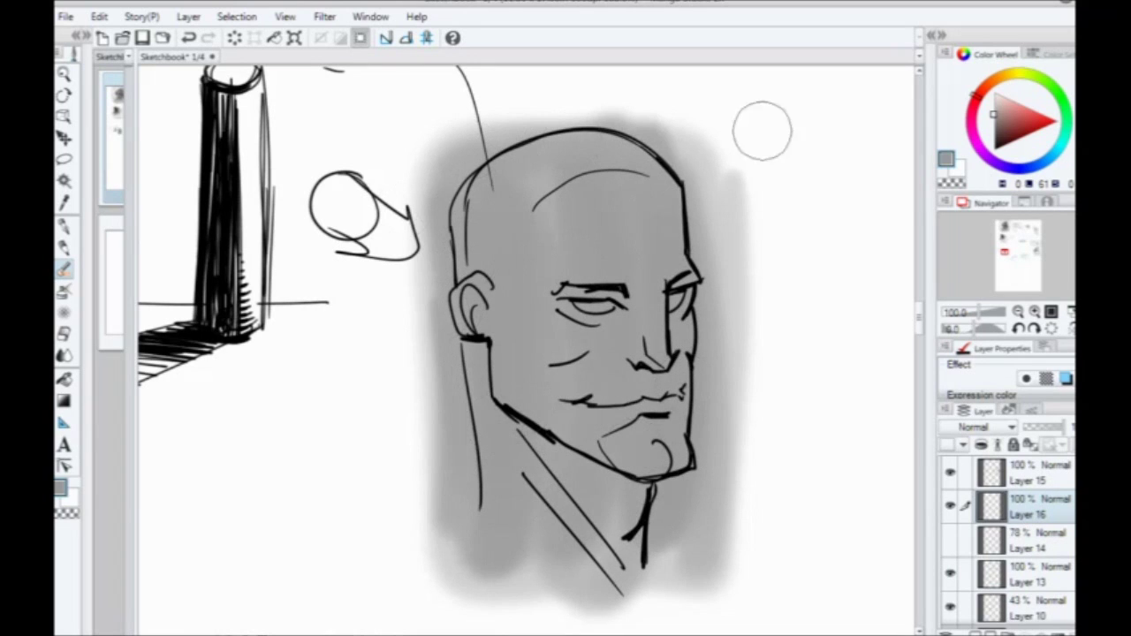
Step: Darken the front plane of the forehead down to the brow with progressively darker greys and black
click(993, 126)
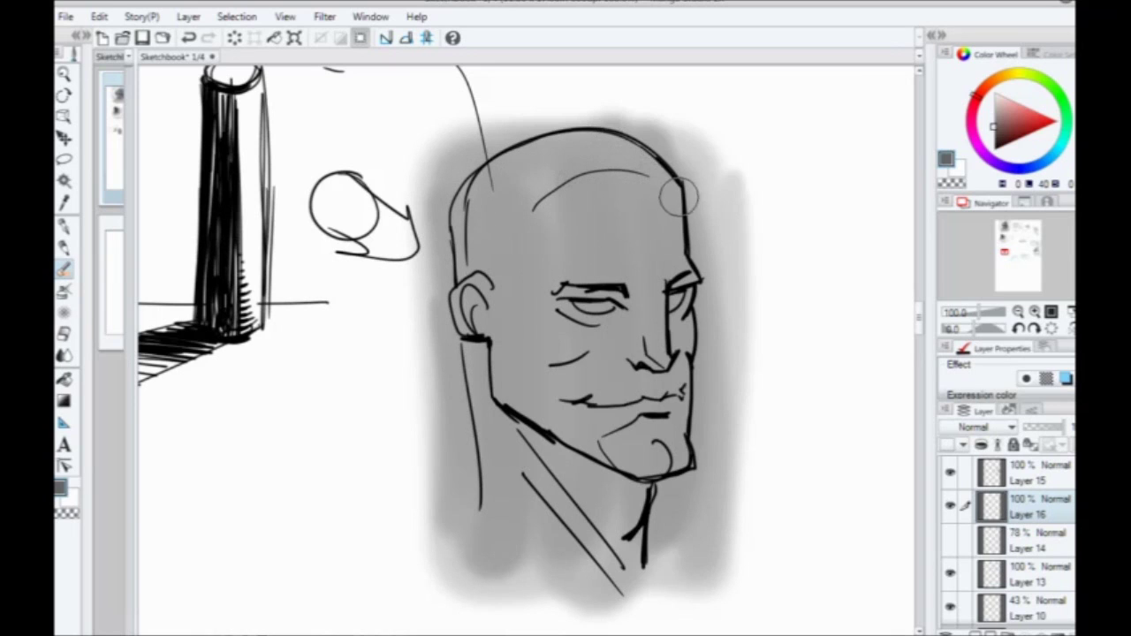
click(993, 146)
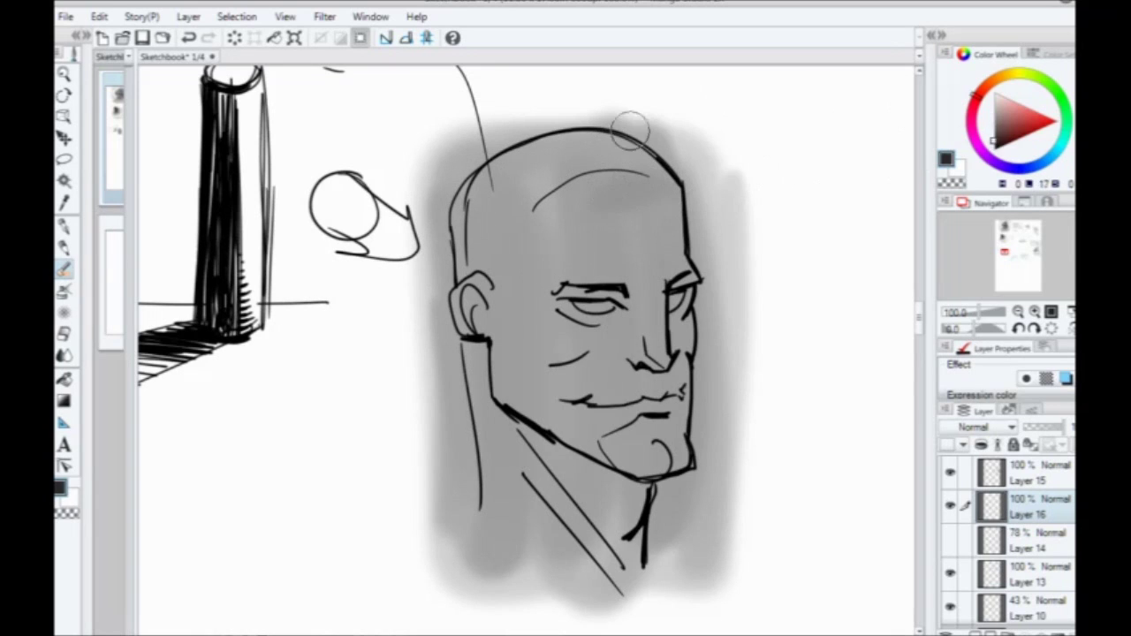
drag(606, 197, 558, 212)
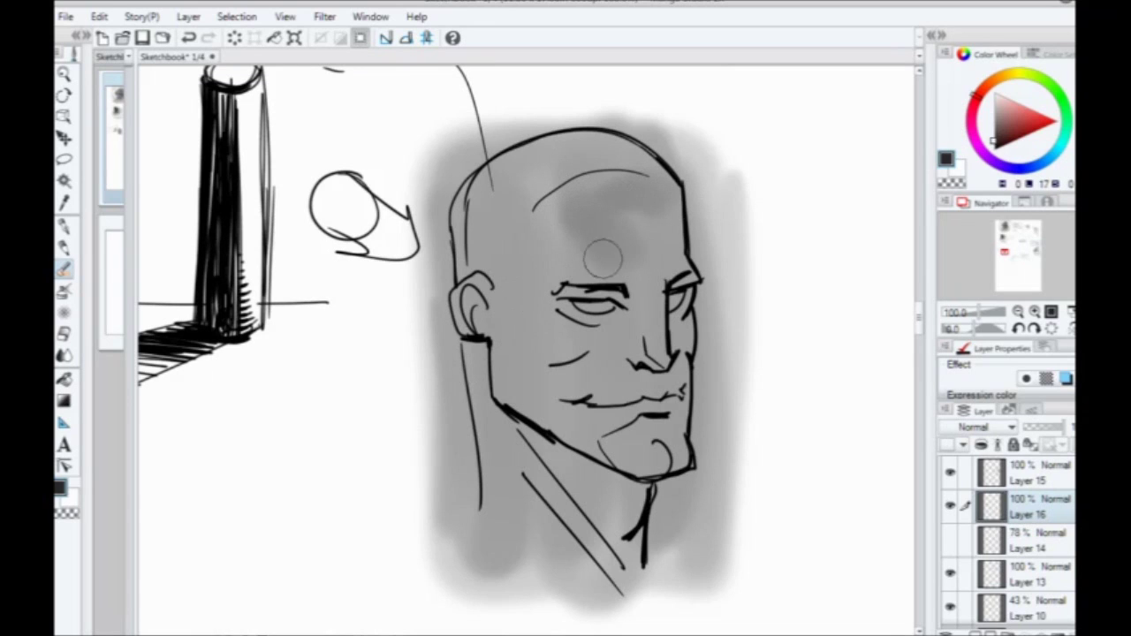
click(992, 151)
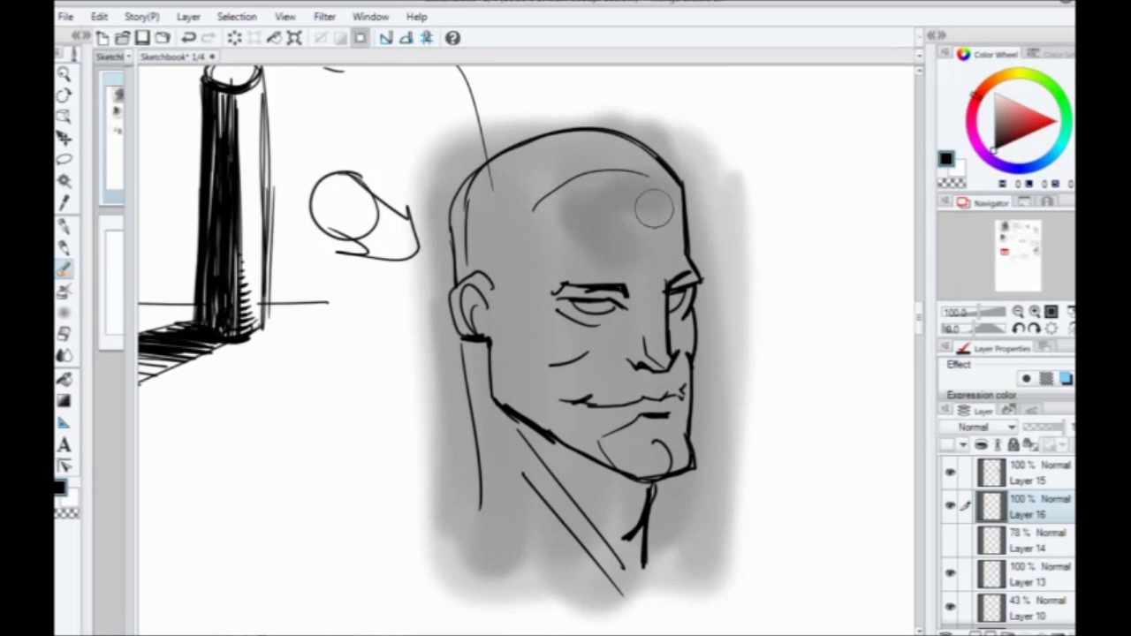
mouse_move(652, 197)
mouse_down()
mouse_move(618, 253)
mouse_move(573, 226)
mouse_move(575, 214)
mouse_move(550, 235)
mouse_move(662, 222)
mouse_move(657, 274)
mouse_move(610, 300)
mouse_move(566, 305)
mouse_move(592, 314)
mouse_move(581, 291)
mouse_up()
Step: Shade the eye sockets, far cheek, underside of the chin, near cheek, area beside the ear and front of the neck
drag(682, 283, 675, 382)
mouse_move(662, 443)
mouse_down()
mouse_move(642, 466)
mouse_move(563, 442)
mouse_up()
mouse_move(645, 391)
mouse_down()
mouse_move(663, 389)
mouse_move(649, 375)
mouse_up()
mouse_move(580, 360)
mouse_down()
mouse_move(518, 383)
mouse_move(498, 295)
mouse_move(490, 322)
mouse_move(477, 298)
mouse_up()
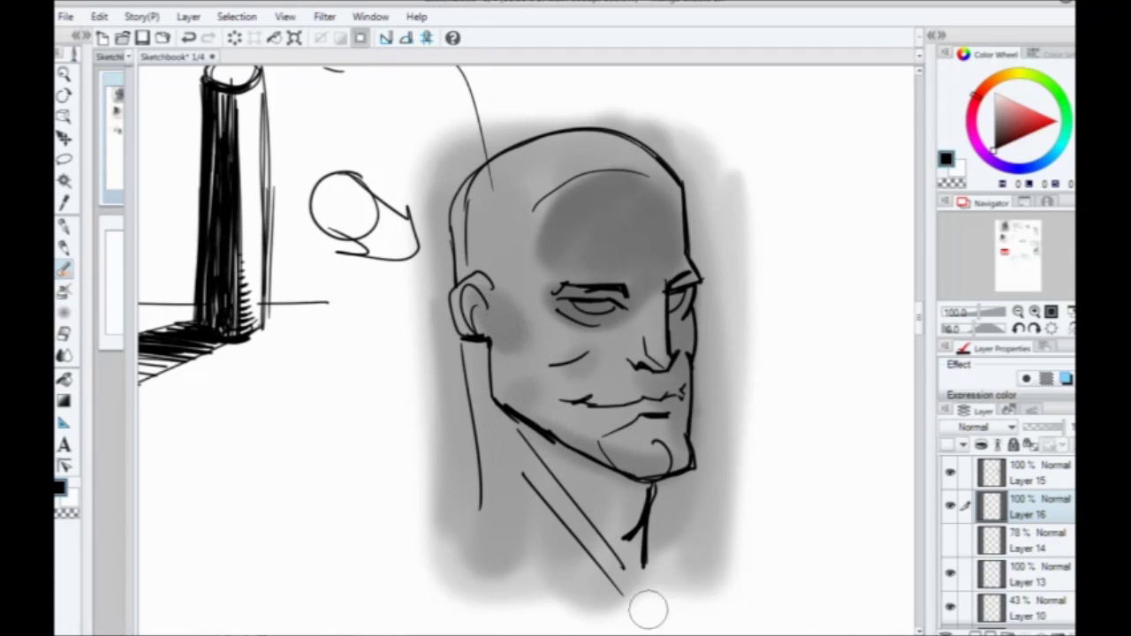
mouse_move(609, 512)
mouse_down()
mouse_move(601, 558)
mouse_move(610, 526)
mouse_move(622, 568)
mouse_up()
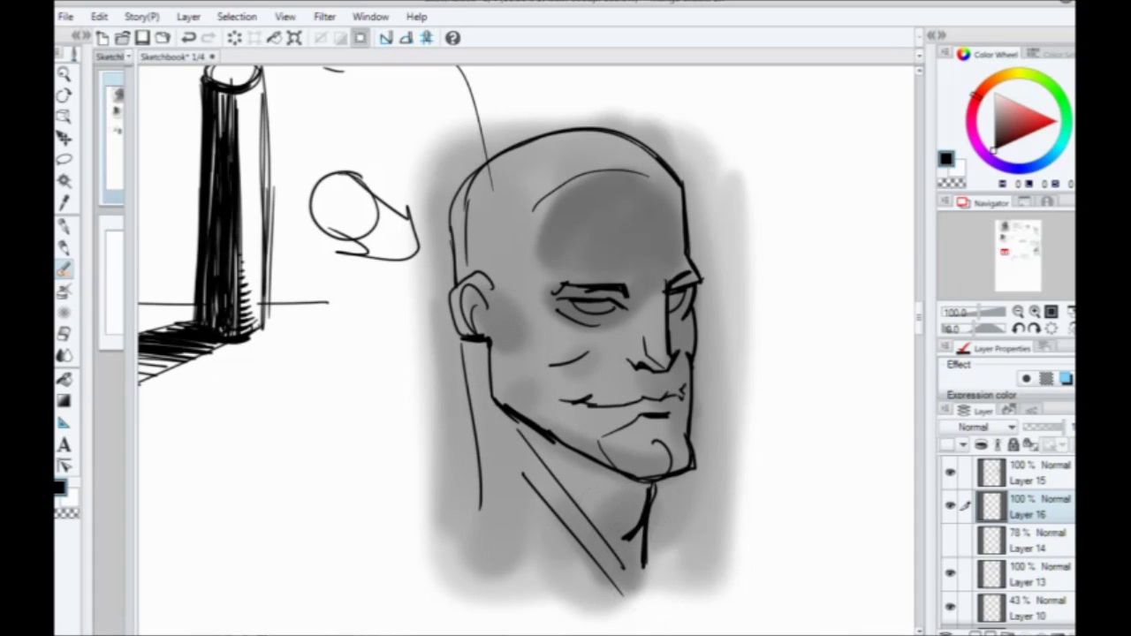
Step: Return to the line art on Layer 15 with the pencil tool
click(1034, 476)
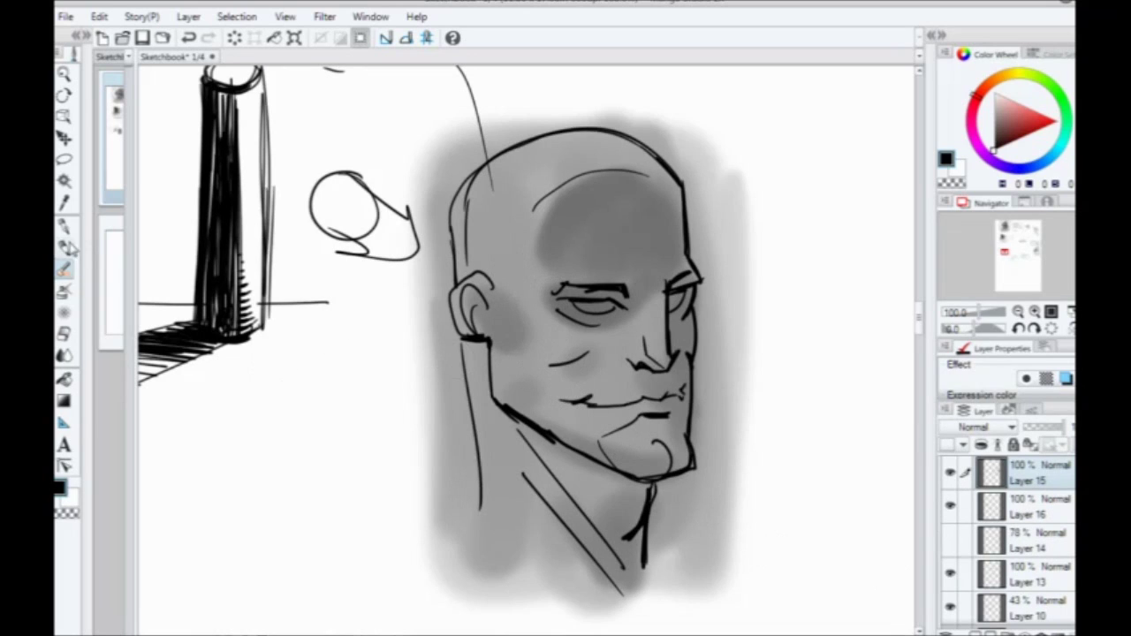
click(67, 248)
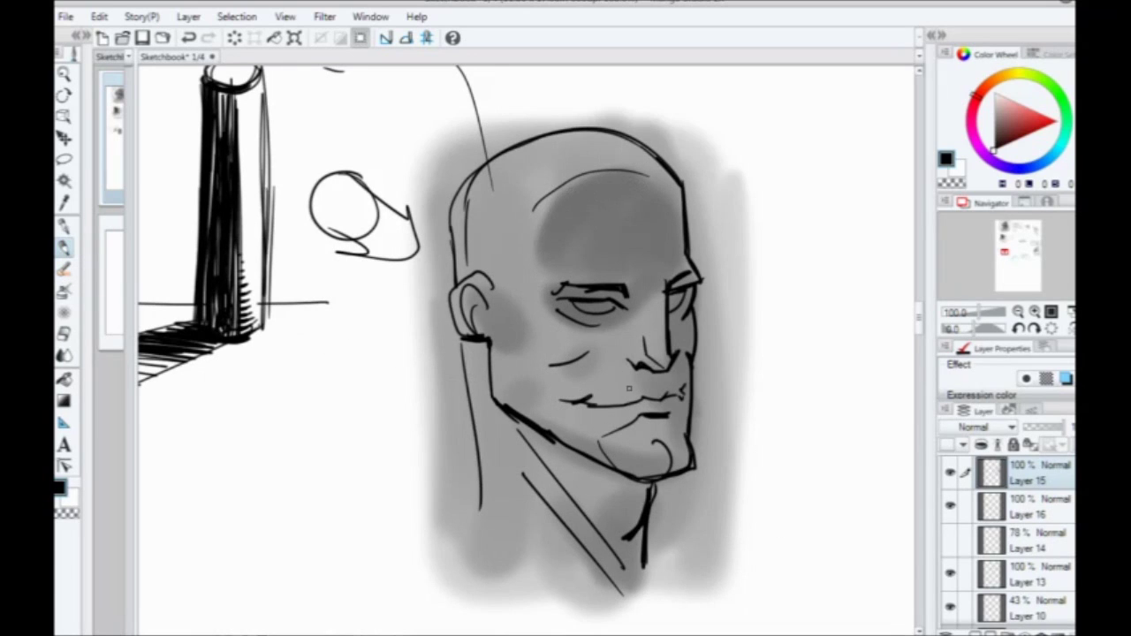
drag(615, 215, 640, 242)
drag(637, 214, 613, 246)
key(ctrl+z)
key(ctrl+z)
Step: Outline the shaded forehead plane down to the brow, and add contour lines at the inner eye corner and below the nose
mouse_move(680, 191)
mouse_down()
mouse_move(587, 177)
mouse_move(546, 204)
mouse_move(547, 257)
mouse_up()
mouse_move(535, 215)
mouse_down()
mouse_move(543, 286)
mouse_move(547, 265)
mouse_up()
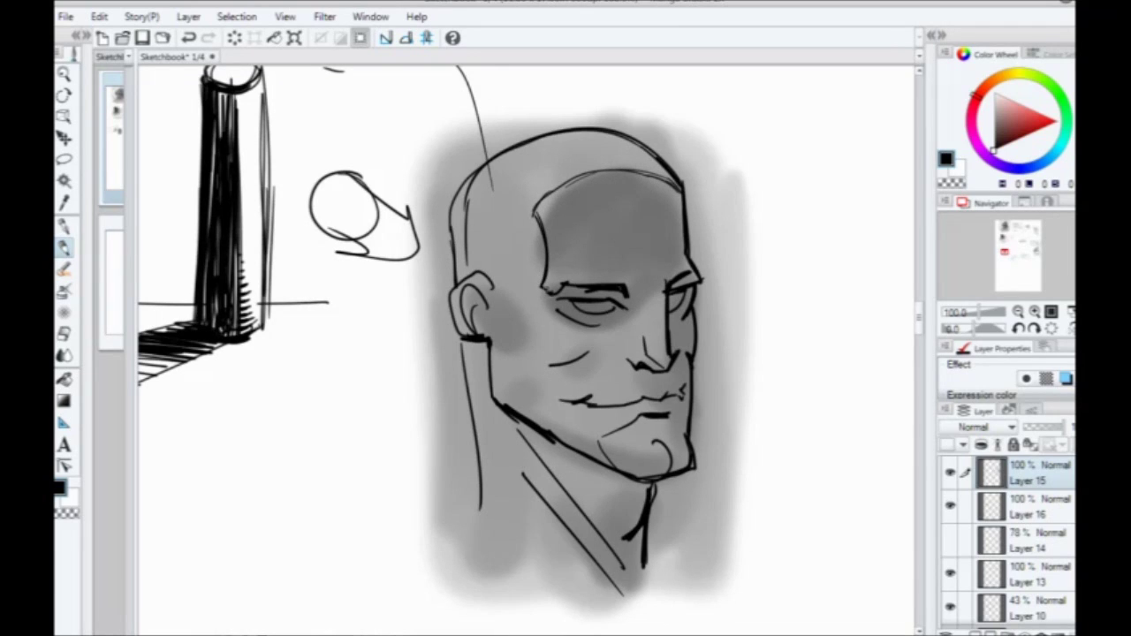
drag(562, 184, 677, 182)
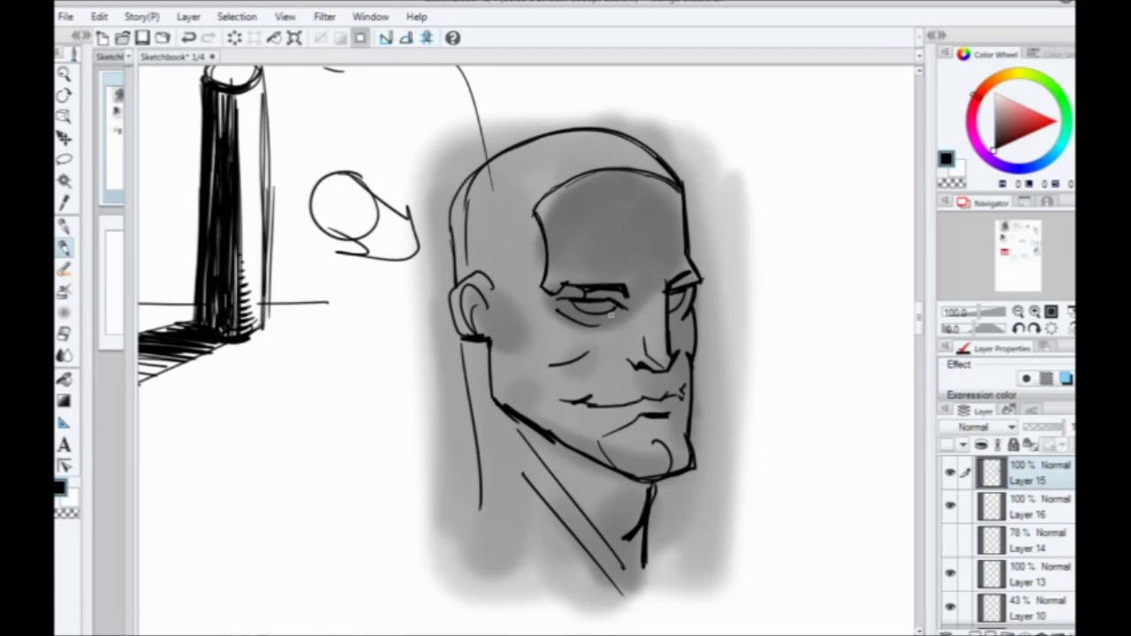
mouse_move(624, 308)
mouse_down()
mouse_move(608, 319)
mouse_move(630, 320)
mouse_move(670, 288)
mouse_move(636, 303)
mouse_up()
drag(642, 376, 658, 389)
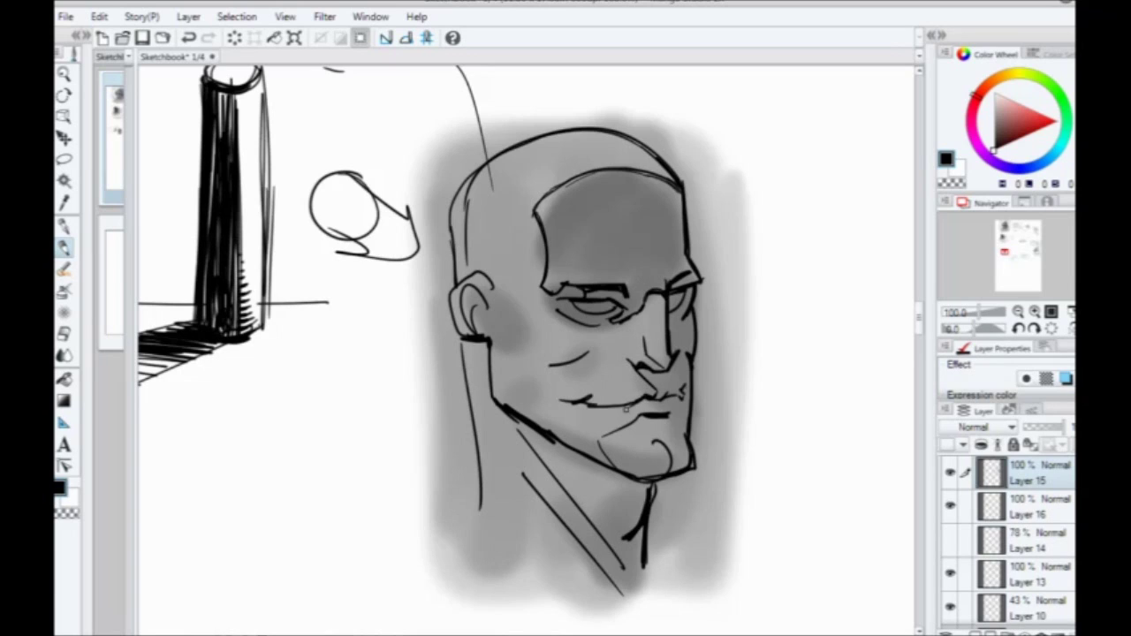
Step: Outline the shadow shapes around the lips and chin, and mark the far cheek and forehead planes with small X's
mouse_move(679, 395)
mouse_down()
mouse_move(659, 431)
mouse_move(632, 434)
mouse_move(654, 445)
mouse_move(654, 463)
mouse_up()
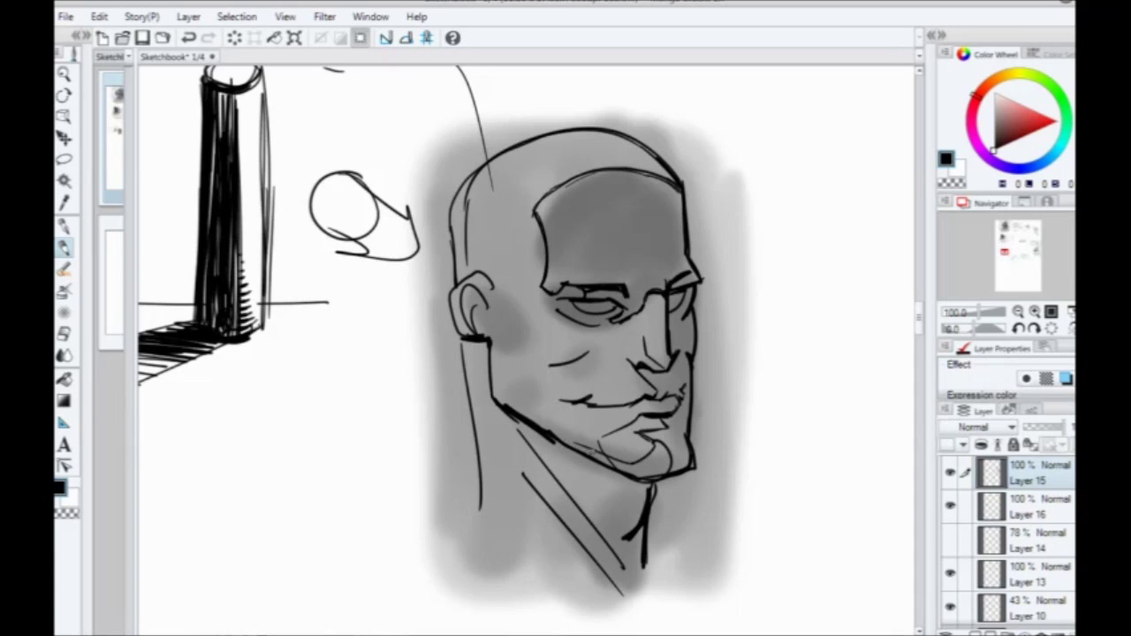
drag(676, 328, 683, 337)
drag(683, 329, 675, 336)
drag(627, 240, 636, 250)
drag(635, 243, 627, 250)
Step: Outline the wedge-shaped cheek shadow and the cast shadow running under the jaw onto the neck
mouse_move(590, 350)
mouse_down()
mouse_move(573, 370)
mouse_move(544, 371)
mouse_move(562, 371)
mouse_up()
drag(521, 422, 594, 482)
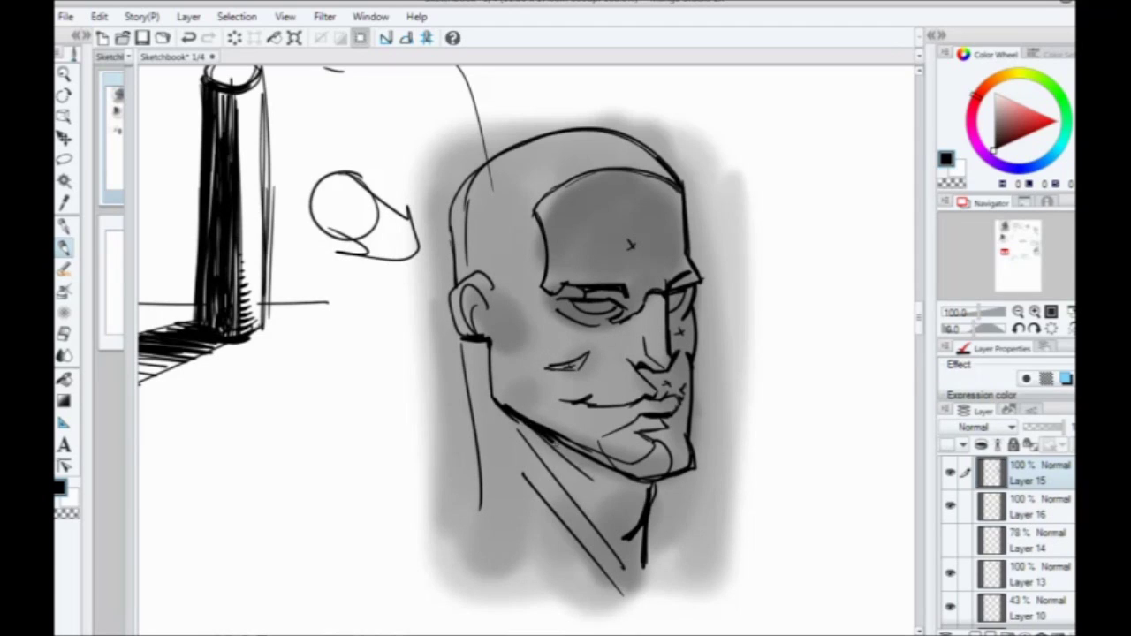
drag(559, 447, 619, 507)
mouse_move(618, 509)
mouse_down()
mouse_move(609, 525)
mouse_move(624, 541)
mouse_up()
drag(590, 341, 571, 339)
key(ctrl+z)
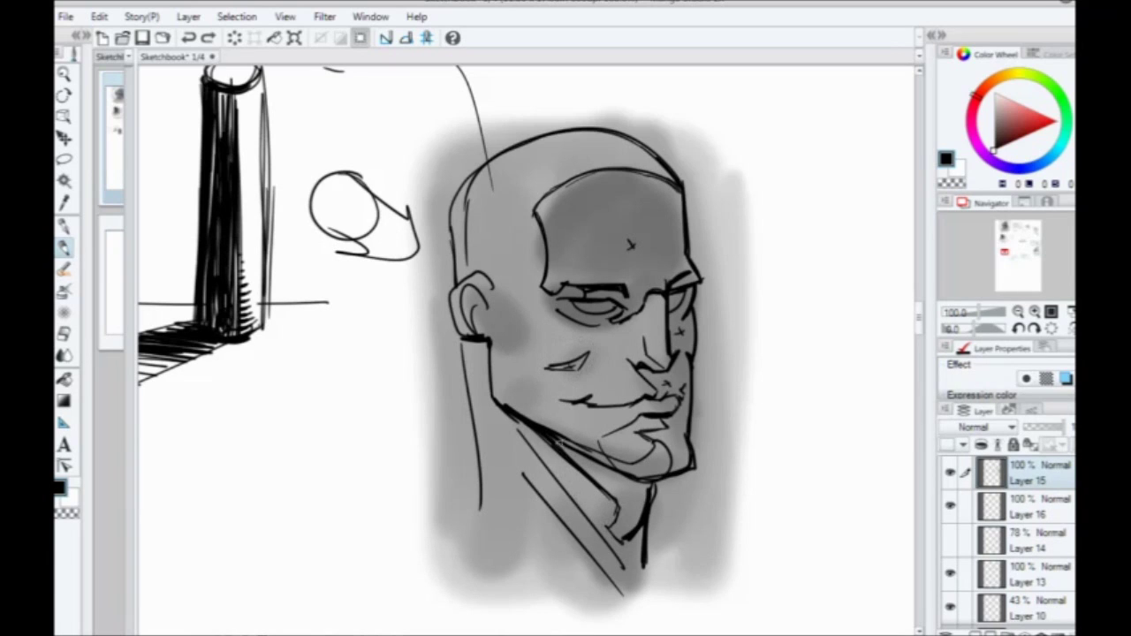
Step: Close the shadow shape down the front of the neck, mark it with X's, and darken the inside of the ear
drag(615, 483, 629, 579)
drag(647, 528, 630, 592)
drag(638, 551, 633, 559)
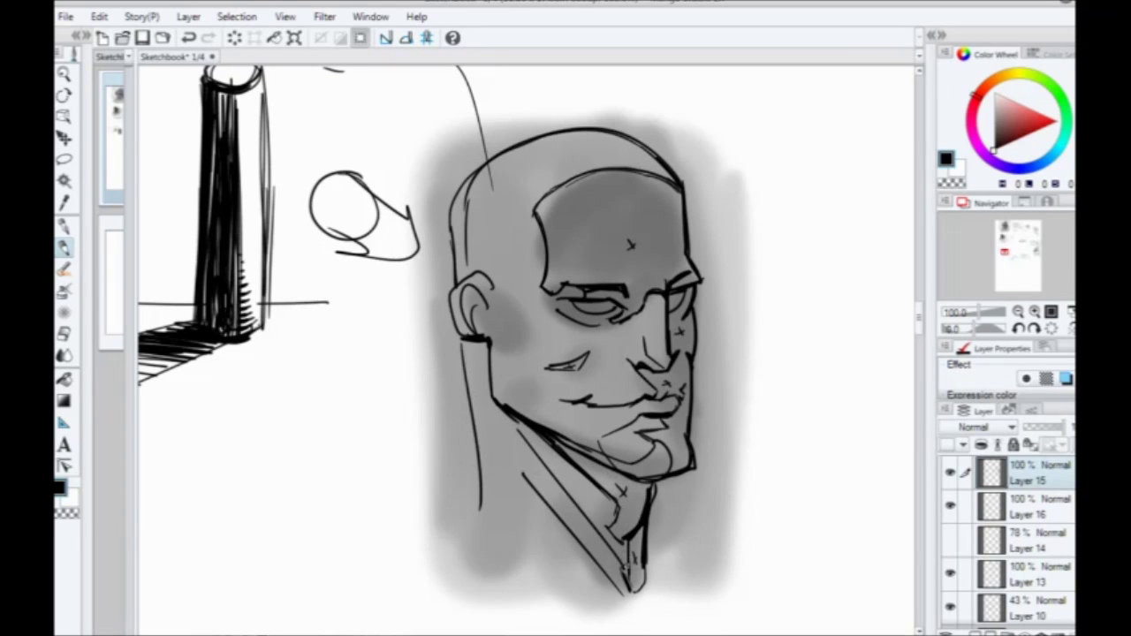
mouse_move(476, 290)
mouse_down()
mouse_move(483, 306)
mouse_move(465, 317)
mouse_up()
drag(470, 293, 461, 320)
Step: Hide the grey shading on Layer 16 and close the outline gaps at the lower tip of the neck shadow
click(950, 506)
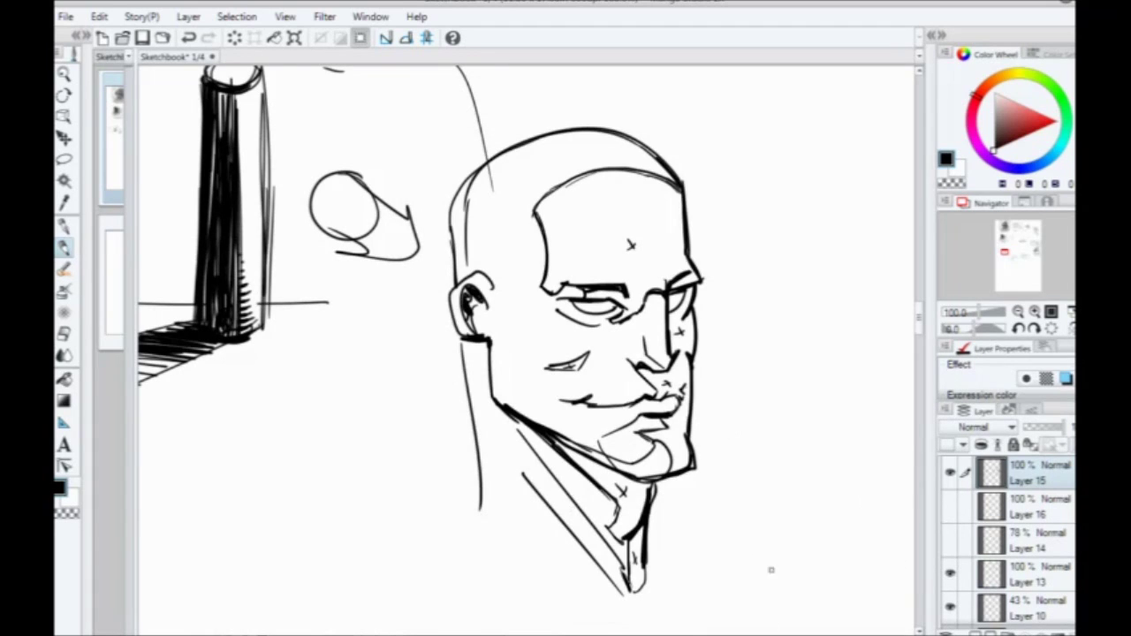
drag(645, 567, 629, 601)
drag(634, 568, 631, 597)
drag(624, 544, 633, 572)
drag(611, 535, 622, 544)
Step: Fill the forehead plane, far side of the face, upper eyelid and cheek wedge with solid black
click(63, 379)
click(583, 233)
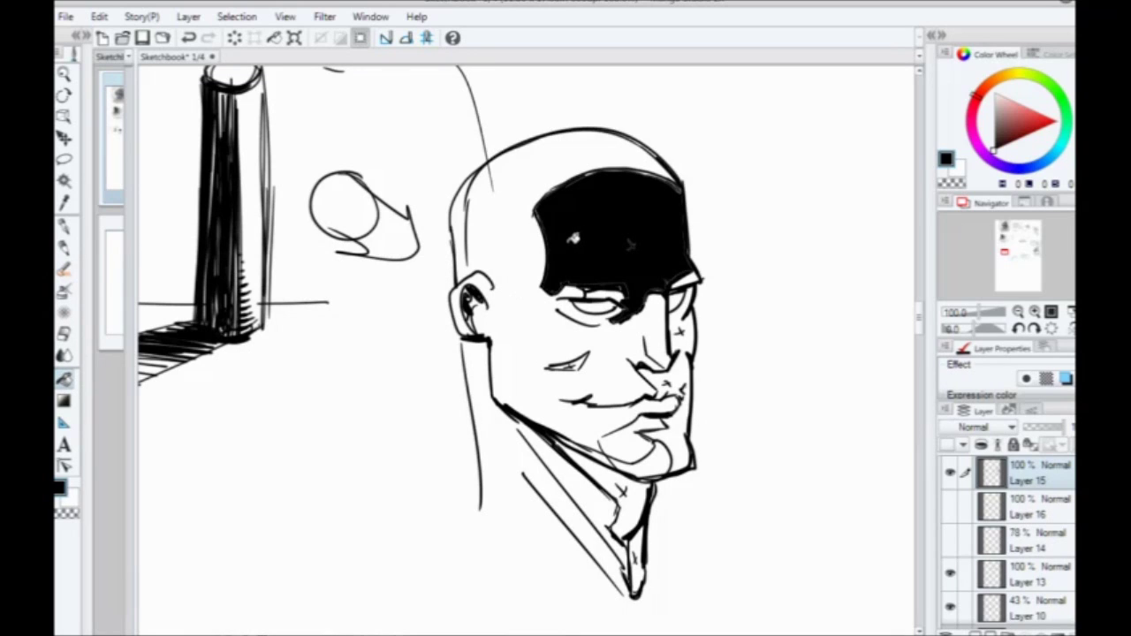
click(678, 325)
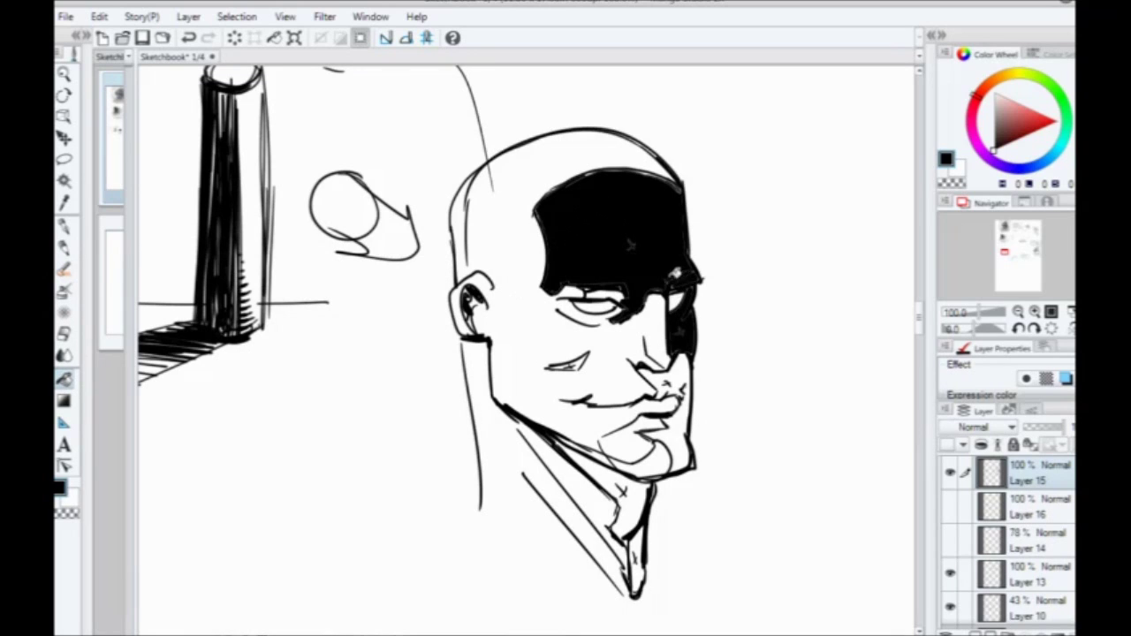
click(596, 291)
click(580, 362)
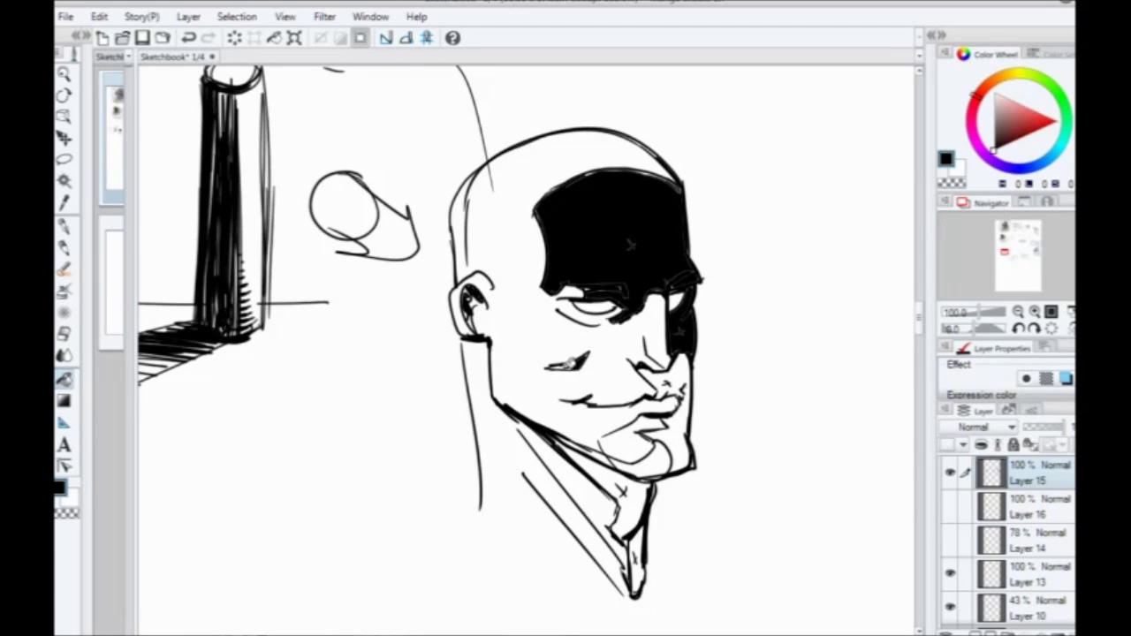
Step: Fill the shadows under the nose, lip, chin and jaw and on the neck with black, and pencil in the remaining gaps
click(659, 375)
click(654, 422)
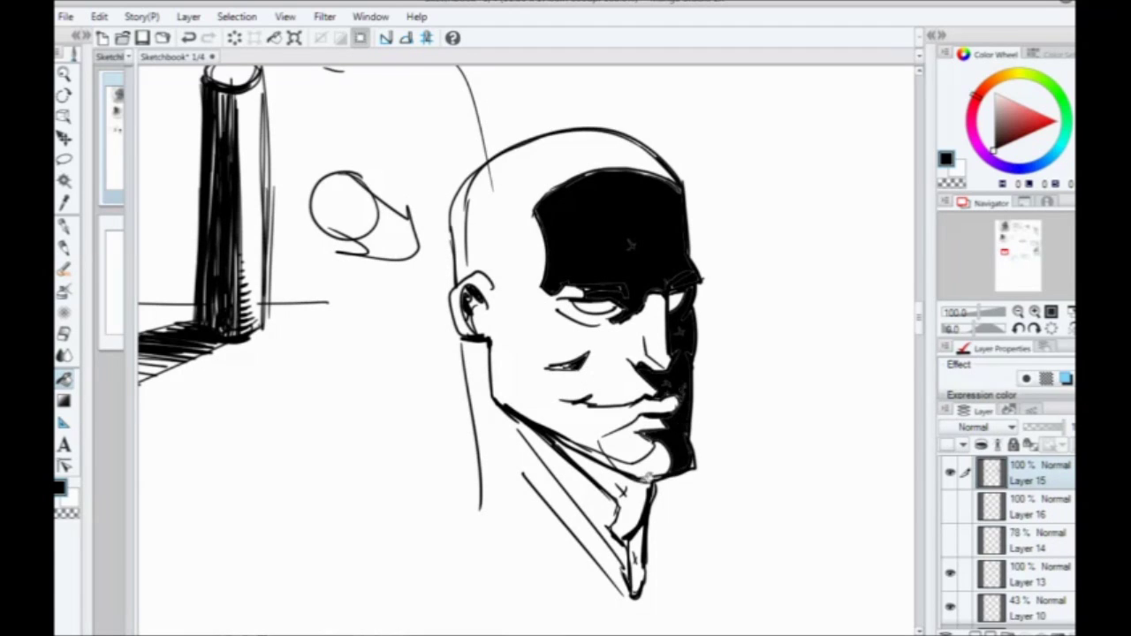
click(641, 467)
click(614, 469)
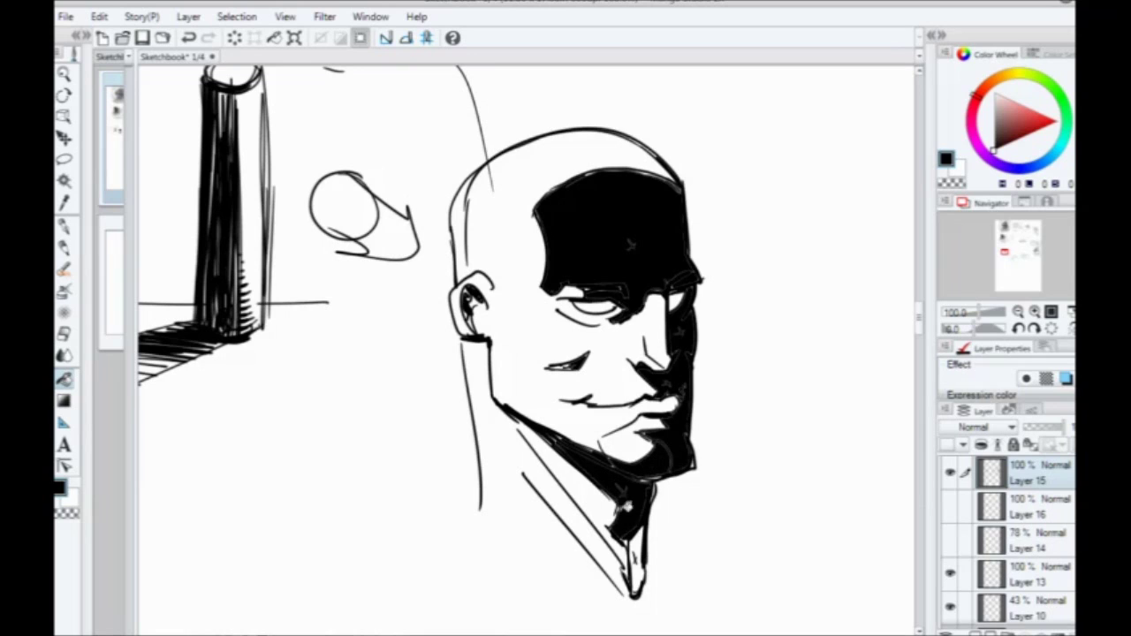
click(638, 544)
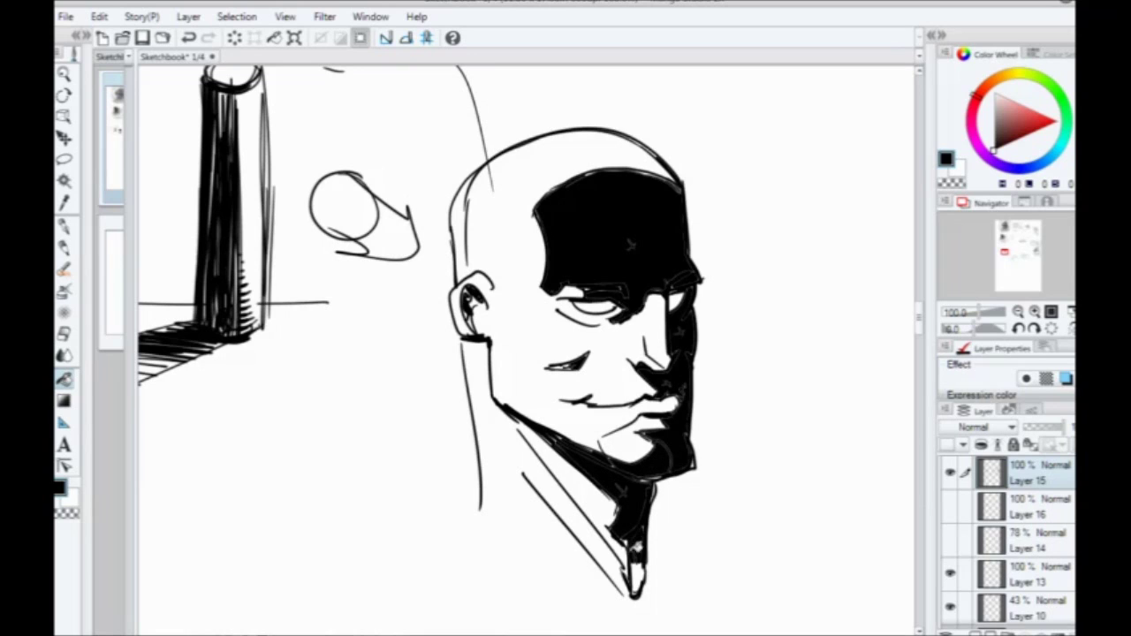
click(63, 247)
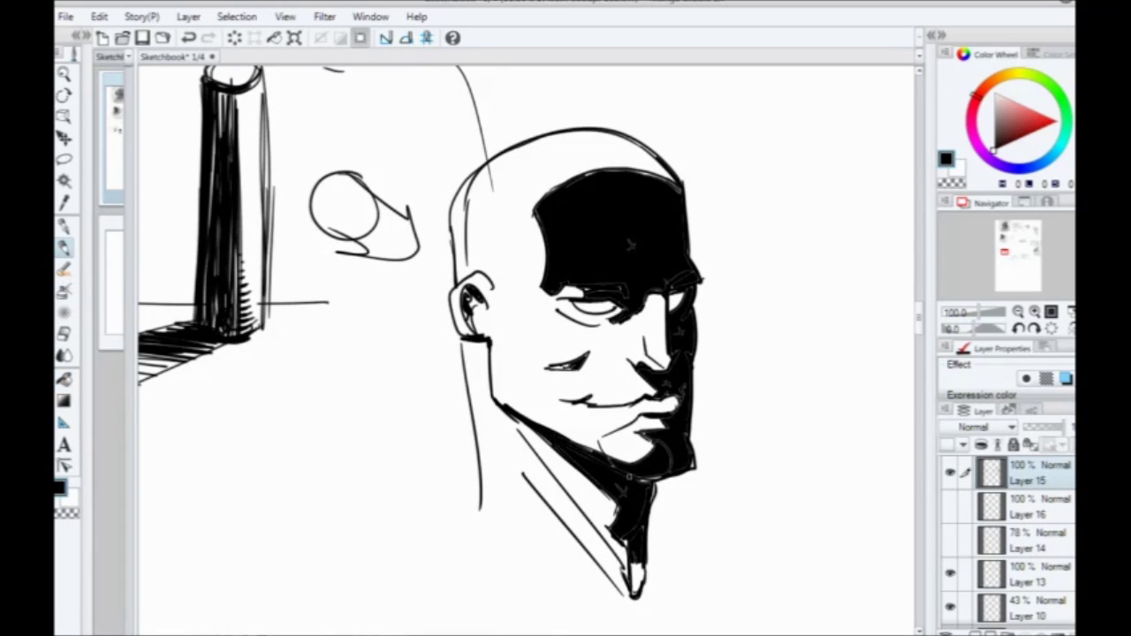
drag(636, 560, 635, 596)
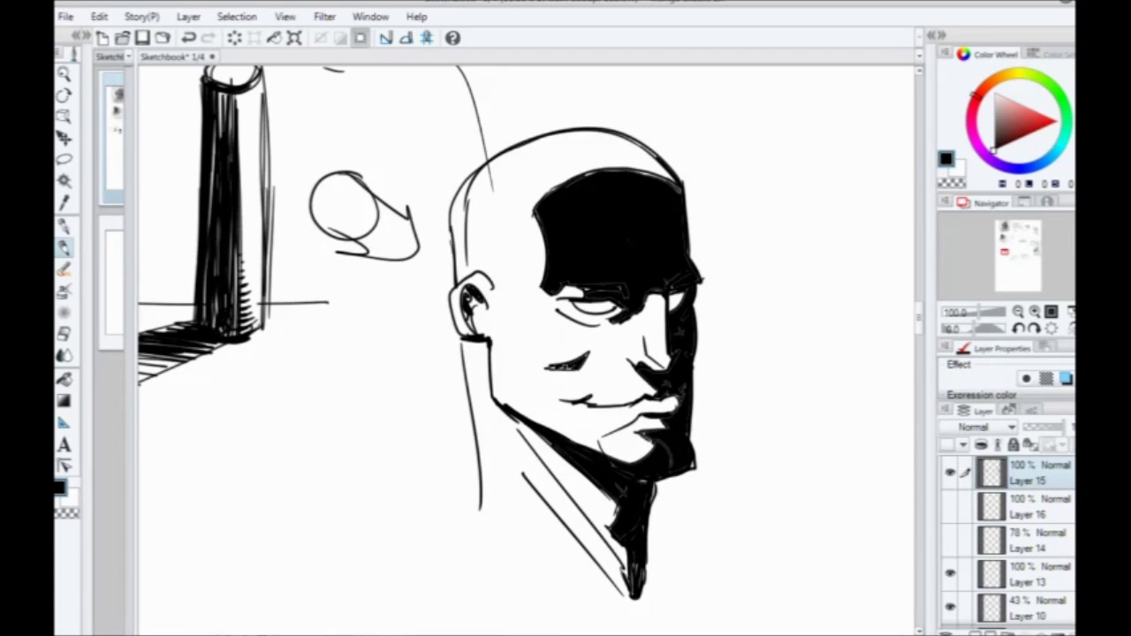
Step: Show Layer 16 again and feather the edges of the cheek shadow, mouth corner and chin shadow with short hatch strokes
click(950, 506)
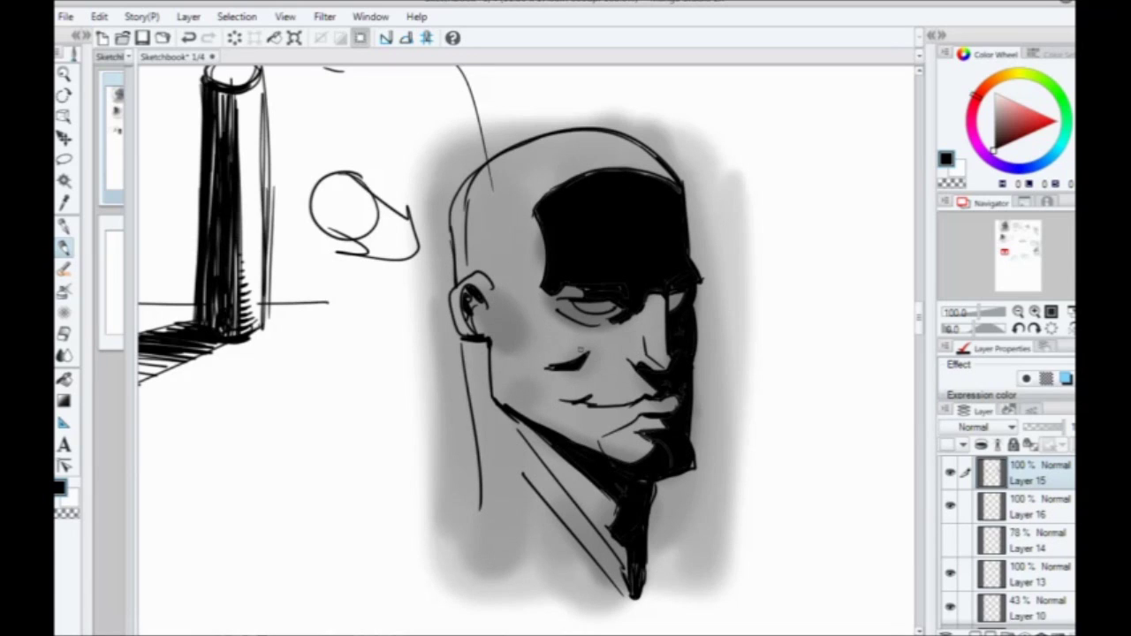
mouse_move(554, 362)
mouse_down()
mouse_move(566, 367)
mouse_move(563, 386)
mouse_up()
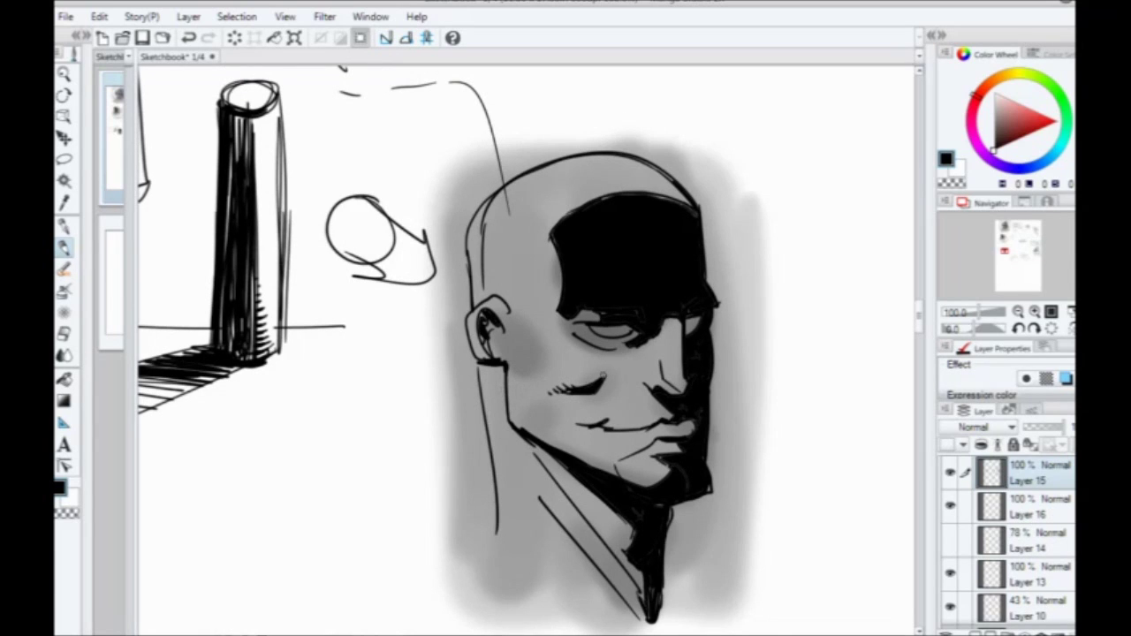
drag(602, 377, 608, 370)
drag(583, 415, 575, 408)
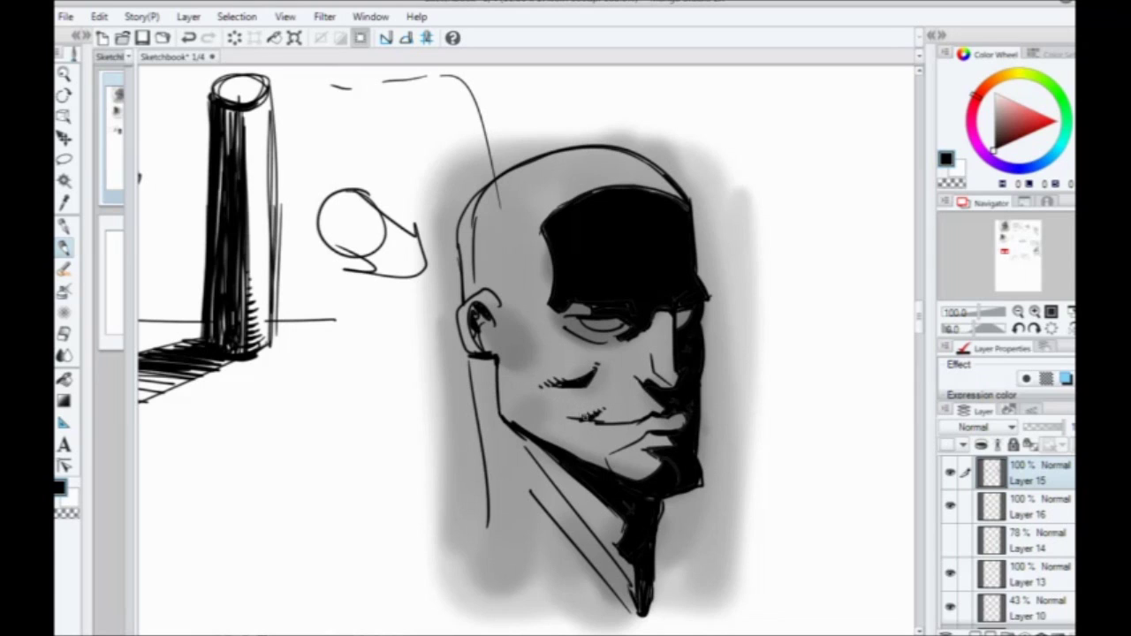
drag(575, 416, 577, 425)
drag(564, 419, 606, 416)
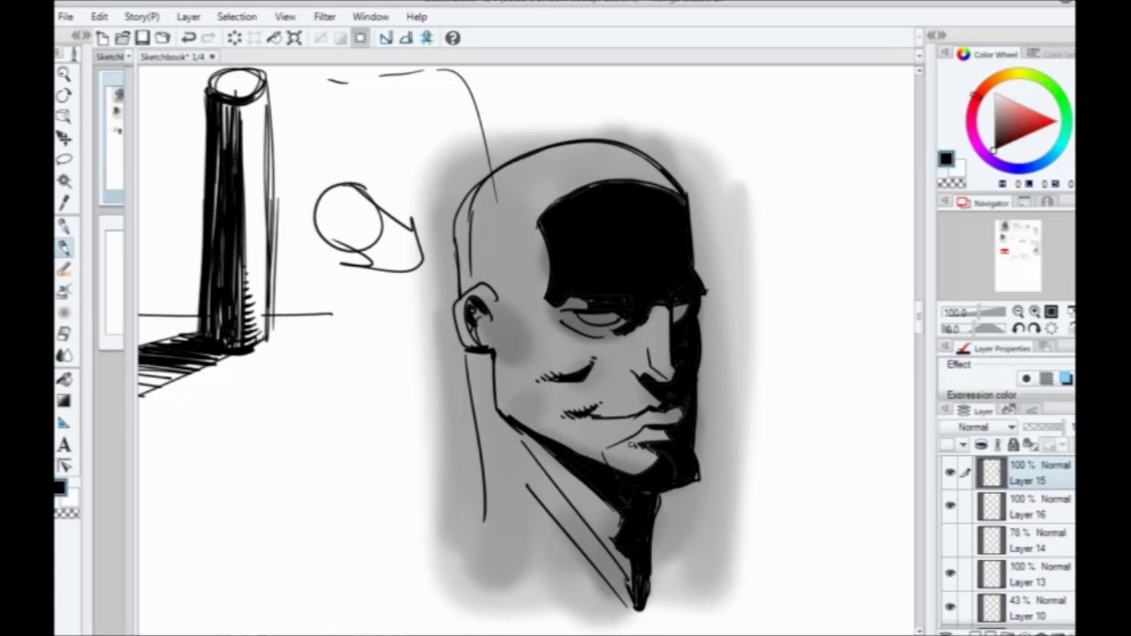
Step: Hatch short strokes from the upper edge of the black forehead plane toward the far side of the skull
drag(570, 371, 591, 416)
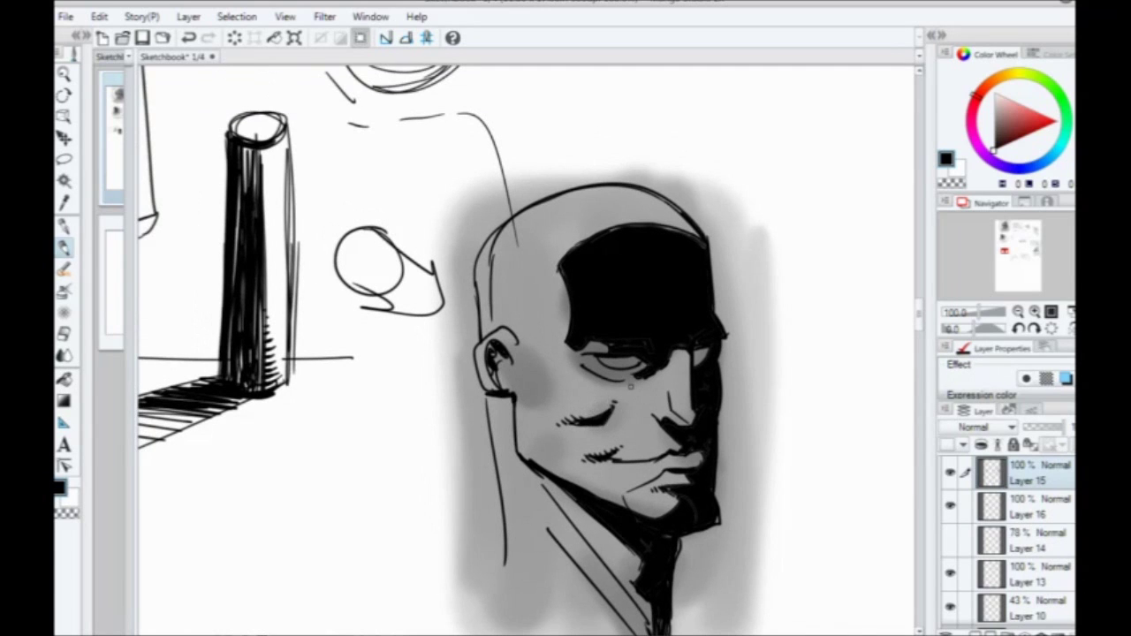
drag(597, 329, 631, 385)
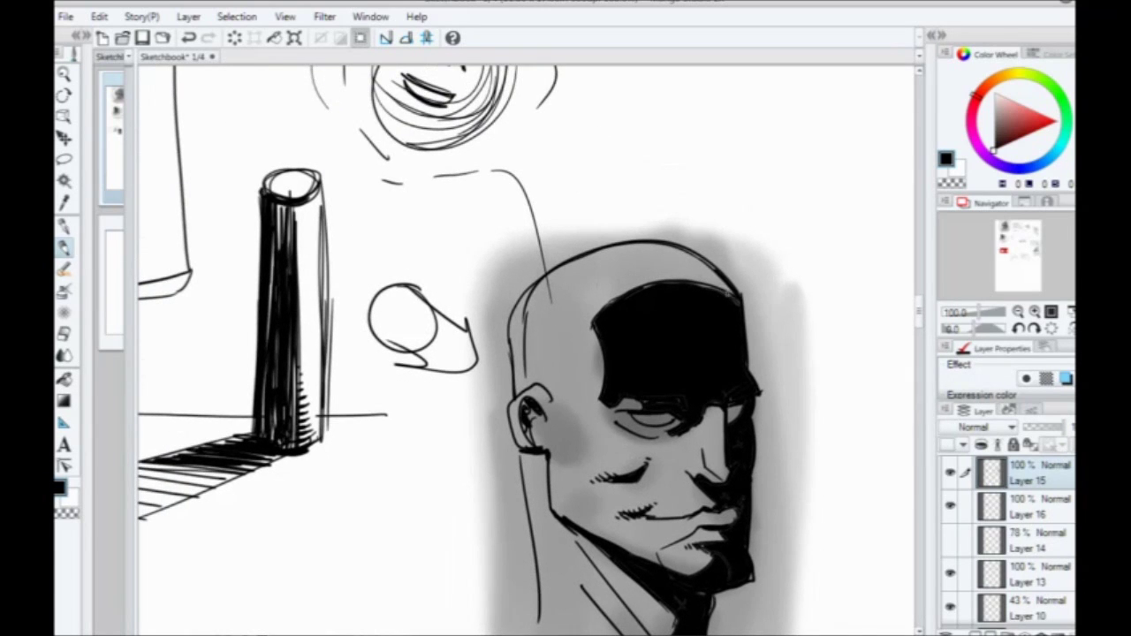
mouse_move(728, 288)
mouse_down()
mouse_move(676, 255)
mouse_move(609, 253)
mouse_up()
key(ctrl+z)
mouse_move(695, 267)
mouse_down()
mouse_move(708, 282)
mouse_move(688, 282)
mouse_up()
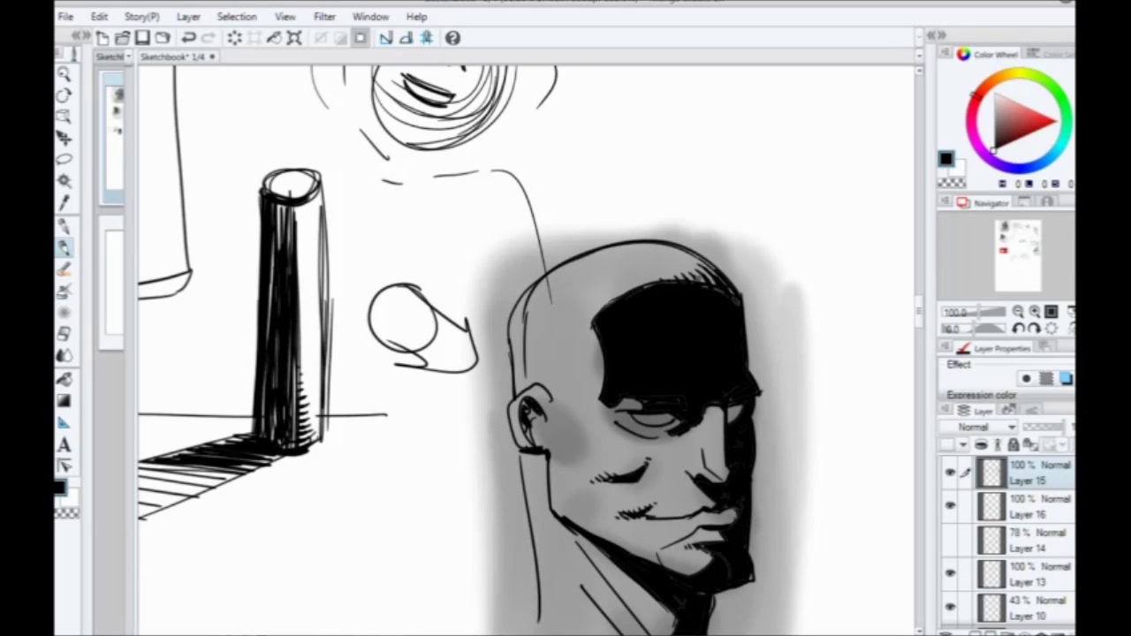
drag(695, 282, 704, 275)
drag(698, 281, 713, 271)
Step: Draw the irises in both eyes and add small dots along the edge of the neck shadow
drag(546, 460, 539, 388)
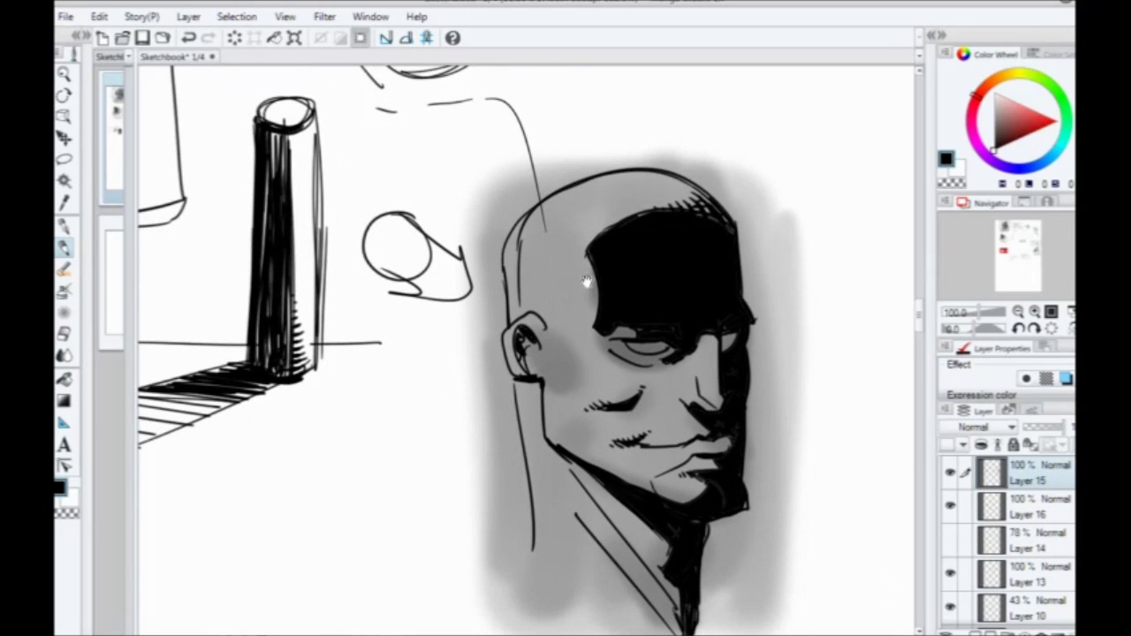
drag(654, 345, 642, 346)
drag(729, 334, 724, 350)
scroll(518, 433, down, 3)
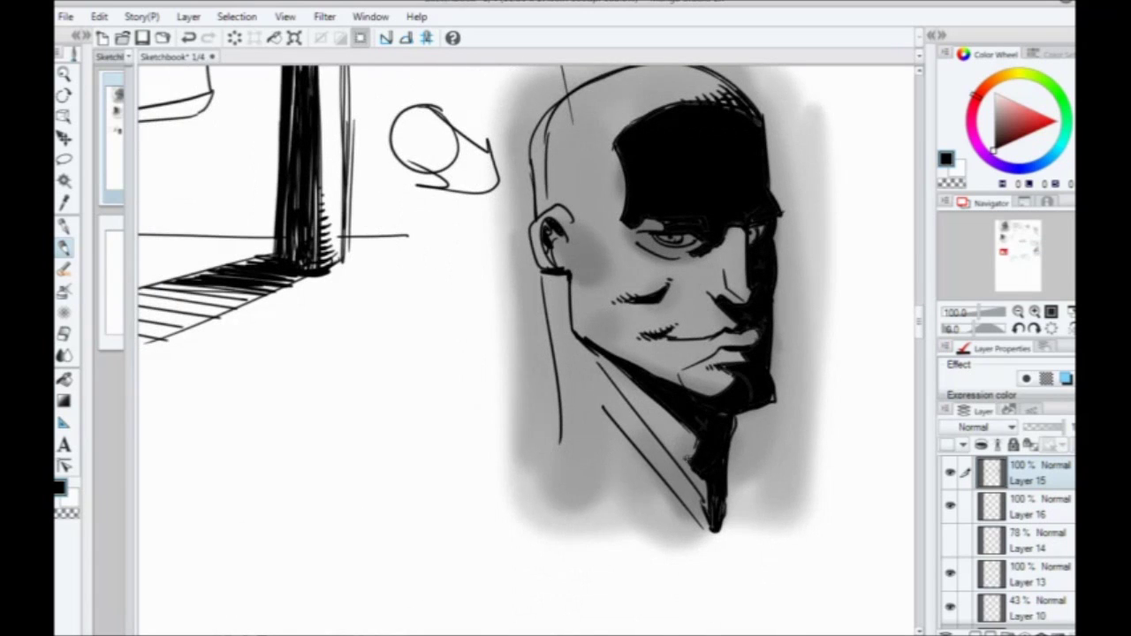
drag(690, 458, 683, 453)
Step: Hide the grey shading on Layer 16 to review the black-and-white head by itself
click(949, 505)
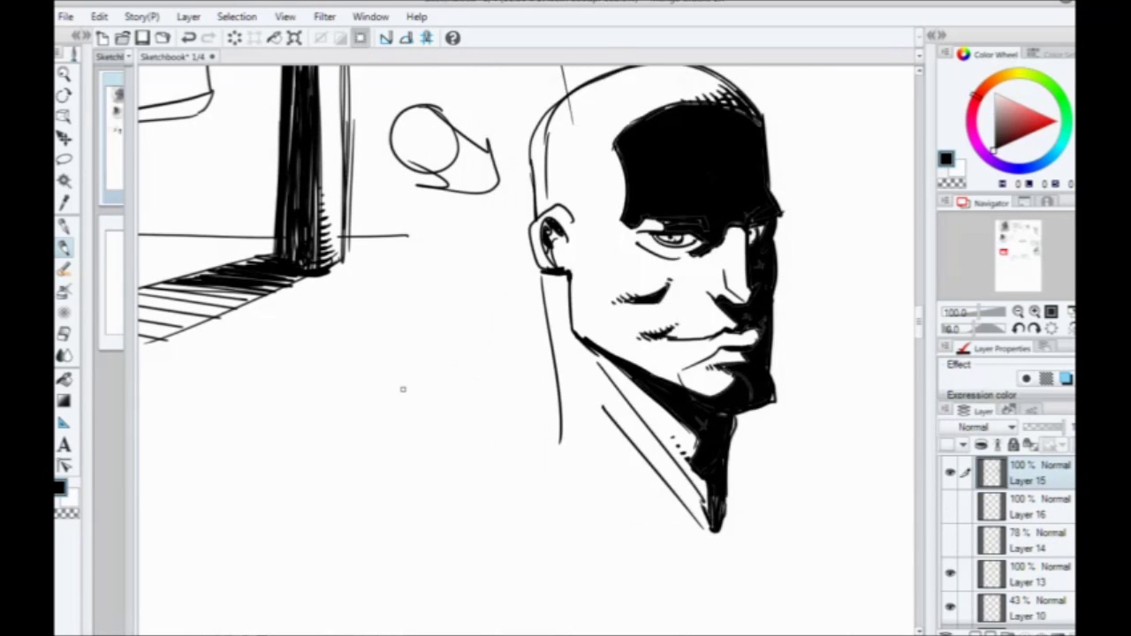
scroll(394, 386, down, 1)
drag(477, 424, 490, 424)
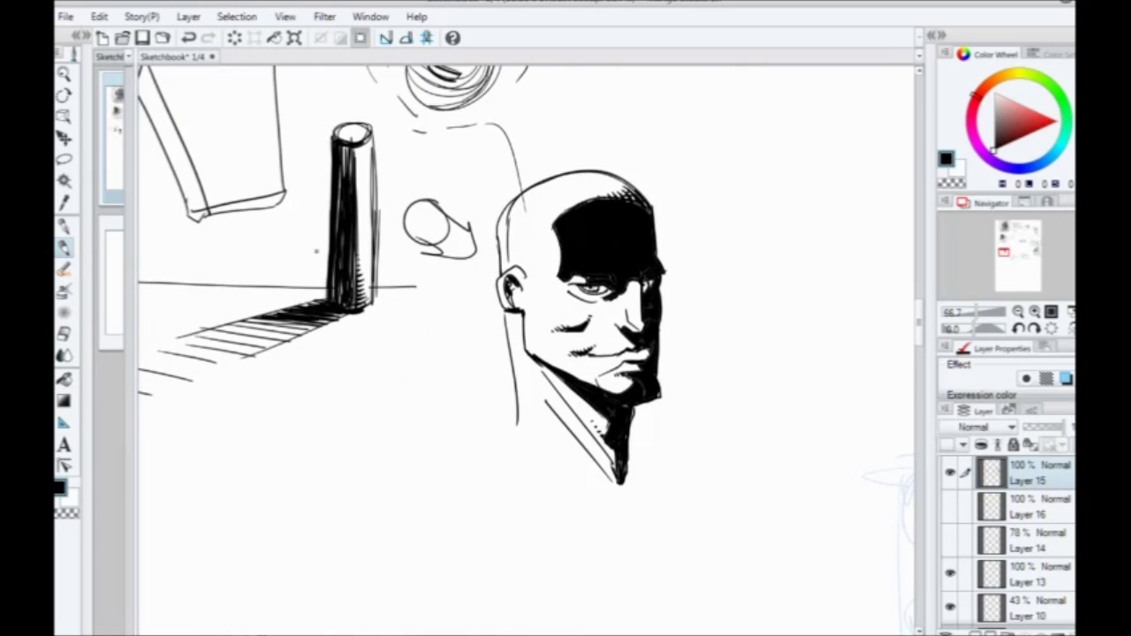
scroll(317, 251, up, 1)
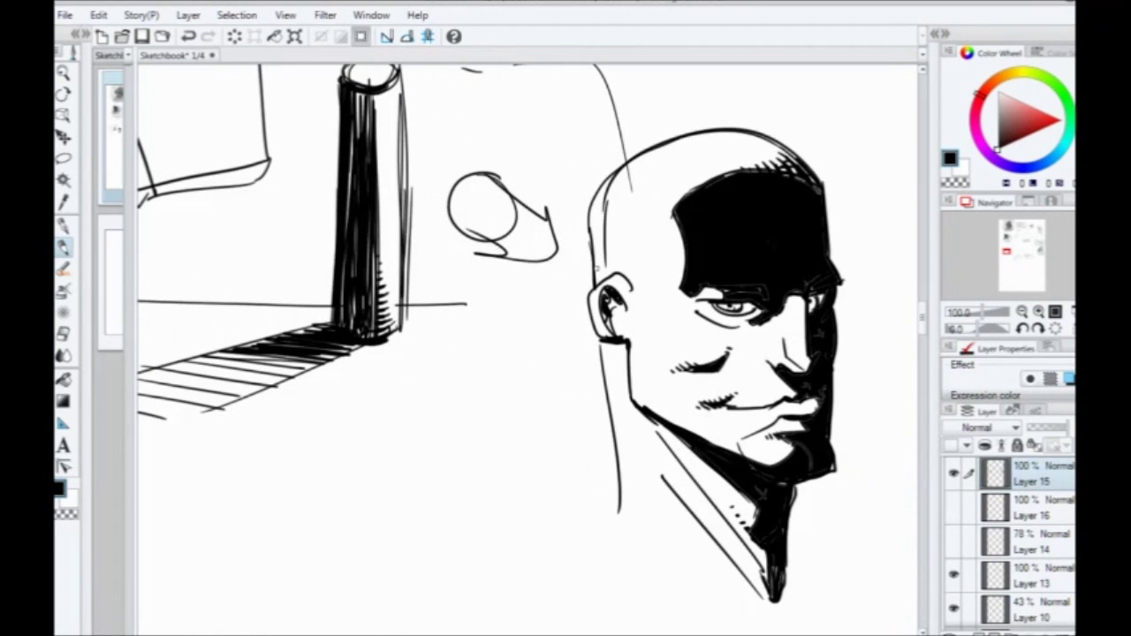
drag(650, 431, 496, 436)
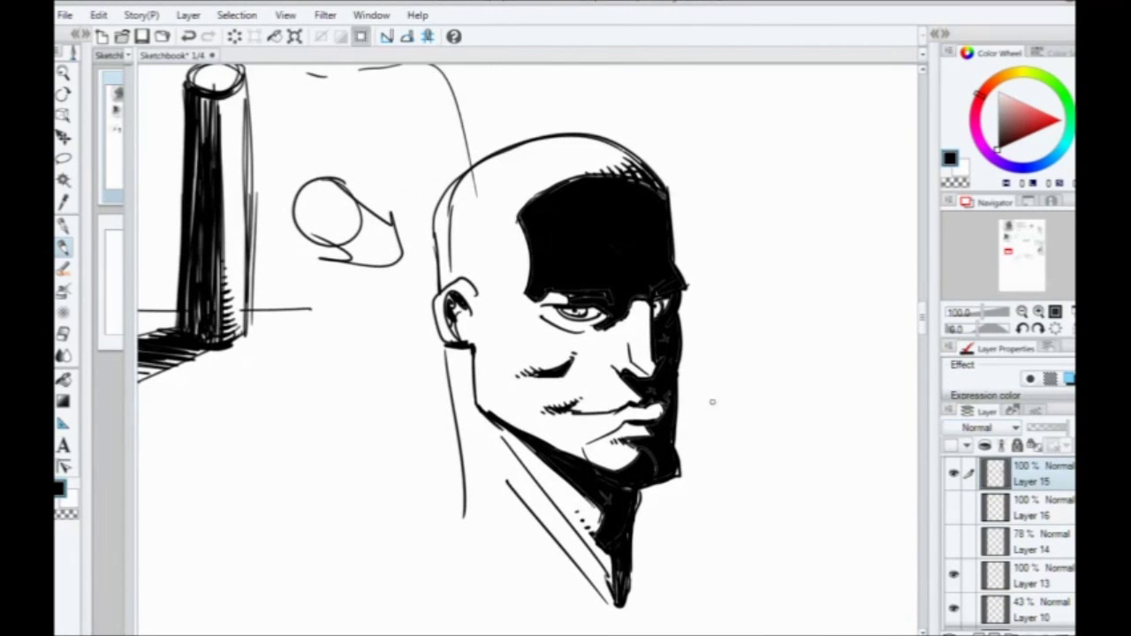
Step: Switch the drawing colour to white and draw a thin rim light along the jawline and chin
drag(1003, 141, 988, 72)
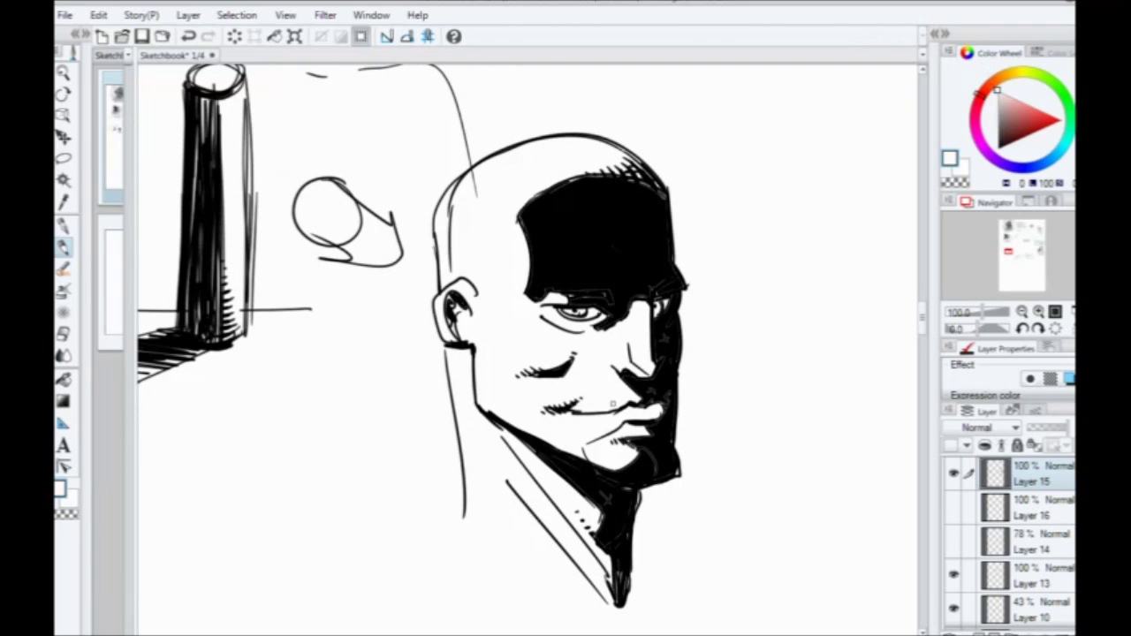
drag(659, 541, 579, 432)
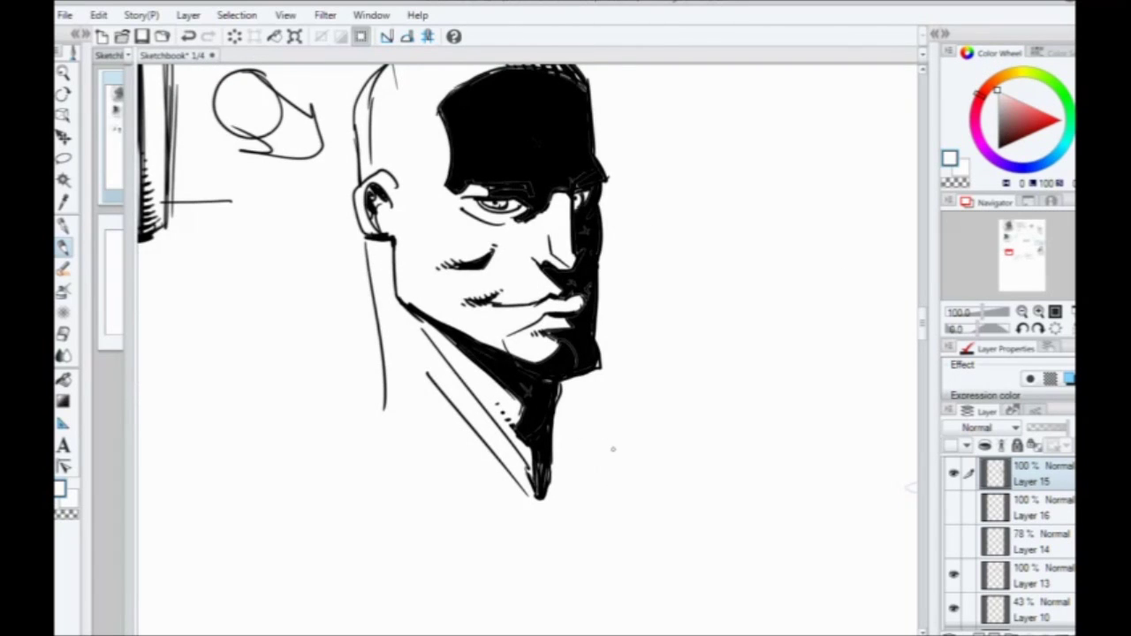
drag(608, 369, 630, 420)
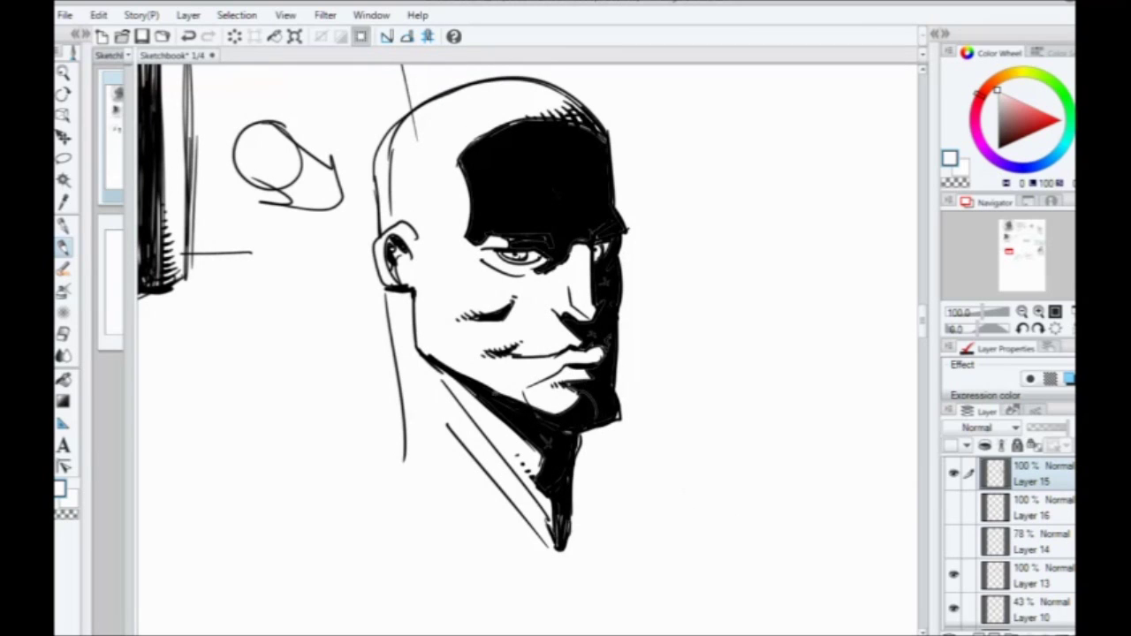
mouse_move(496, 400)
mouse_down()
mouse_move(563, 431)
mouse_move(602, 421)
mouse_move(540, 426)
mouse_move(470, 383)
mouse_move(554, 430)
mouse_move(612, 418)
mouse_move(610, 366)
mouse_move(604, 385)
mouse_up()
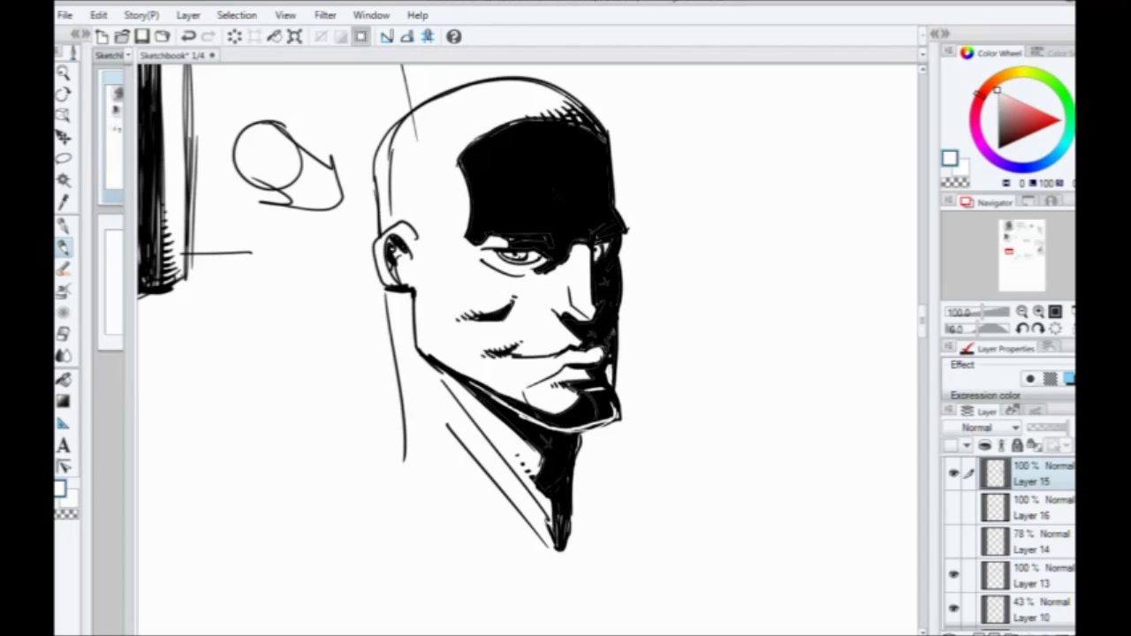
Step: Add white rim lights along the far cheek, far brow, forehead edge and front of the neck
drag(613, 336, 611, 292)
drag(618, 227, 596, 242)
drag(597, 189, 596, 141)
mouse_move(569, 389)
mouse_down()
mouse_move(563, 432)
mouse_move(544, 436)
mouse_move(564, 485)
mouse_up()
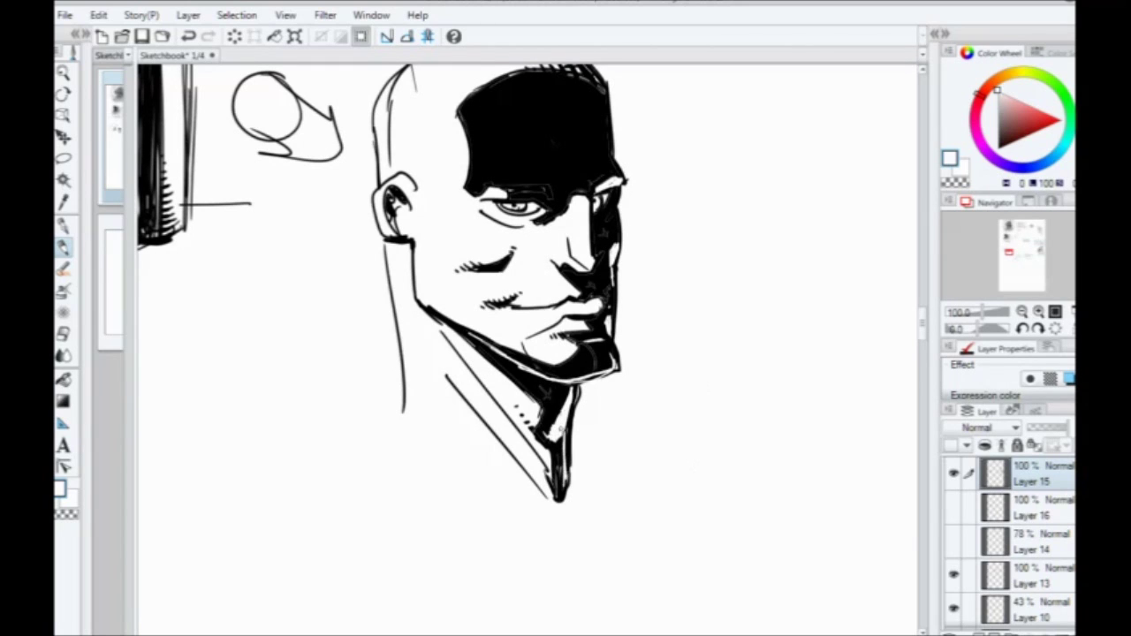
scroll(383, 297, up, 1)
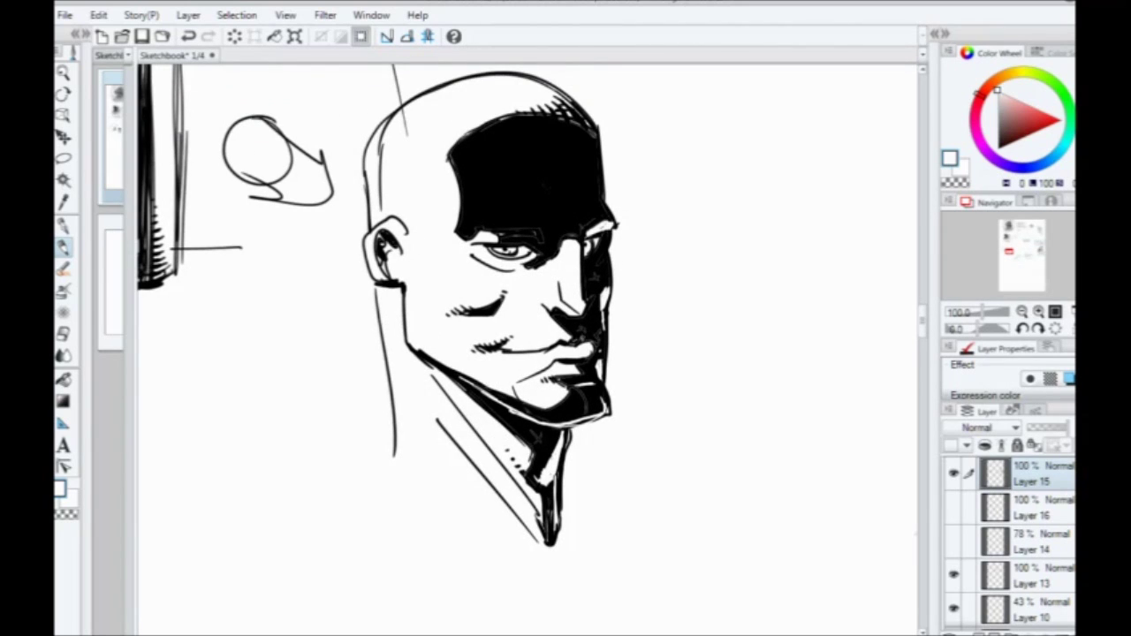
drag(486, 323, 476, 379)
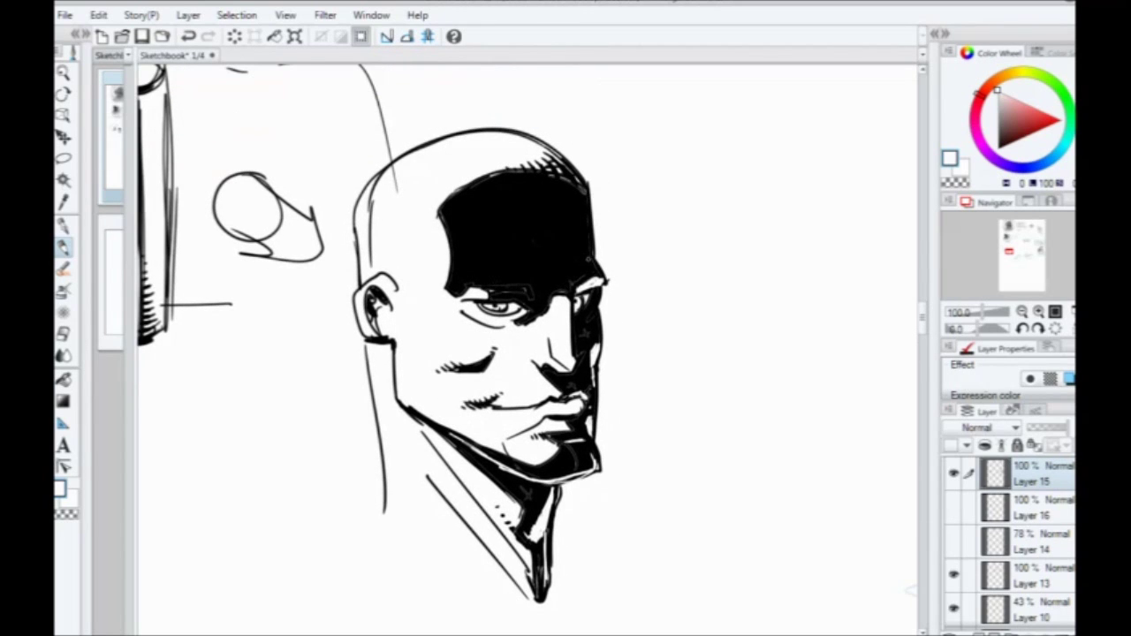
Step: Paint a white hatched wedge highlight in the black forehead above the far brow, and touch up the neck highlight
mouse_move(589, 258)
mouse_down()
mouse_move(573, 255)
mouse_move(583, 235)
mouse_up()
mouse_move(584, 235)
mouse_down()
mouse_move(588, 256)
mouse_move(579, 251)
mouse_up()
drag(535, 262, 570, 239)
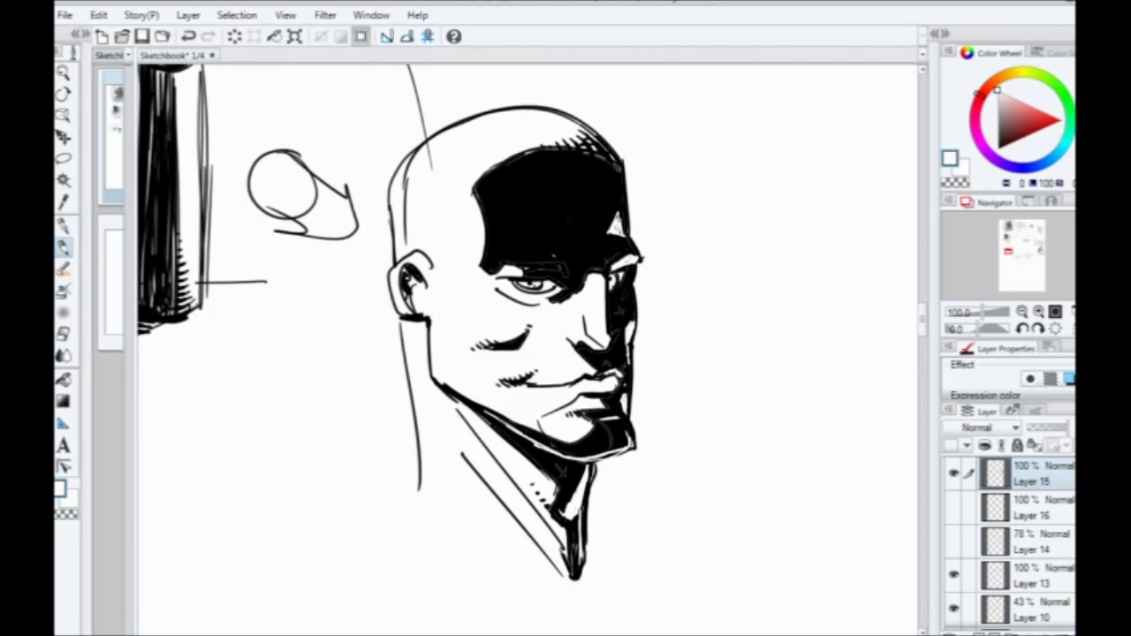
mouse_move(621, 217)
mouse_down()
mouse_move(610, 224)
mouse_move(610, 212)
mouse_up()
drag(568, 504, 566, 511)
Step: Place small white specks and a short curved stroke within the black forehead plane
click(578, 242)
click(547, 233)
drag(495, 200, 538, 237)
click(511, 224)
Step: Hatch short white strokes into the black shadow at the front of the chin
drag(624, 449, 608, 451)
drag(630, 439, 610, 446)
drag(626, 432, 611, 438)
drag(621, 426, 610, 432)
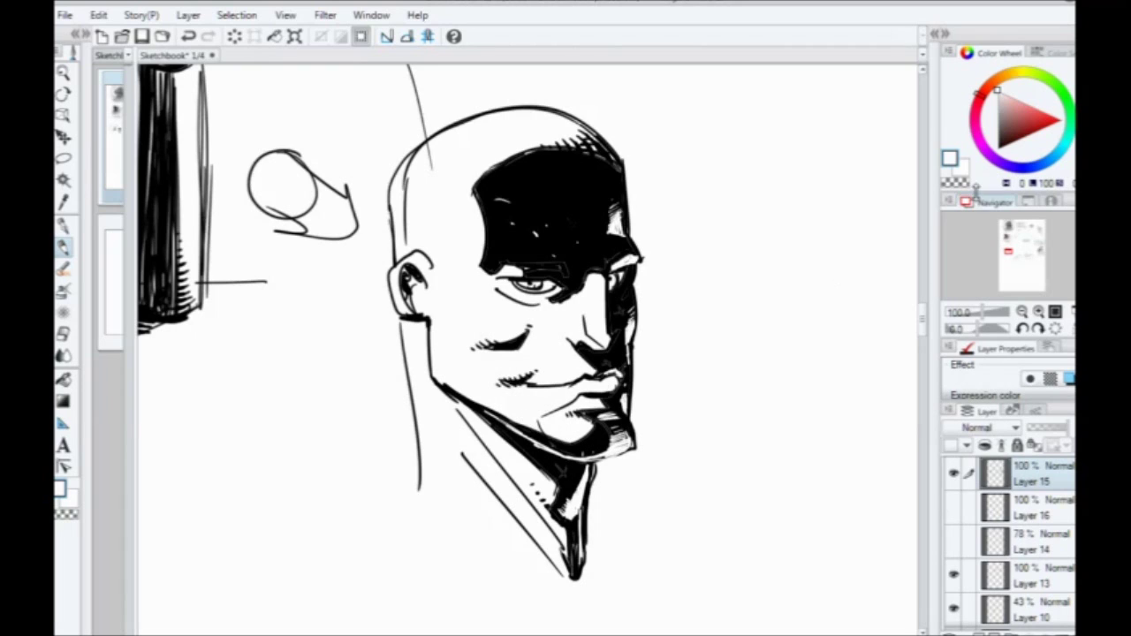
Step: Outline a curved shadow shape from the near ear down to the cheek and fill it with dense black hatching
key(x)
drag(437, 274, 461, 344)
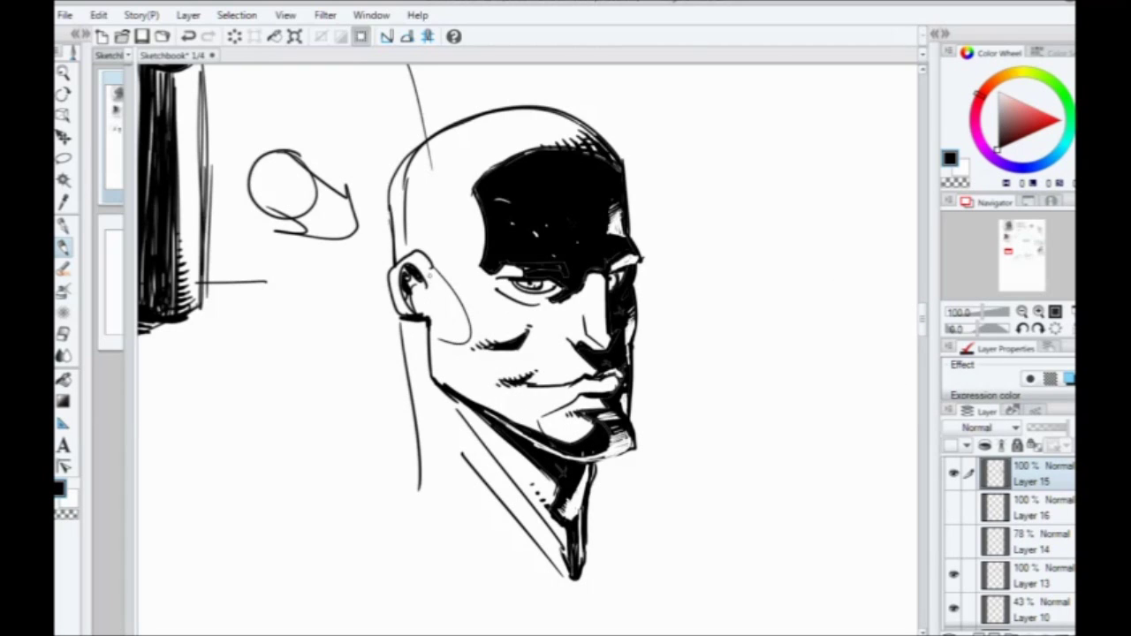
drag(423, 270, 468, 322)
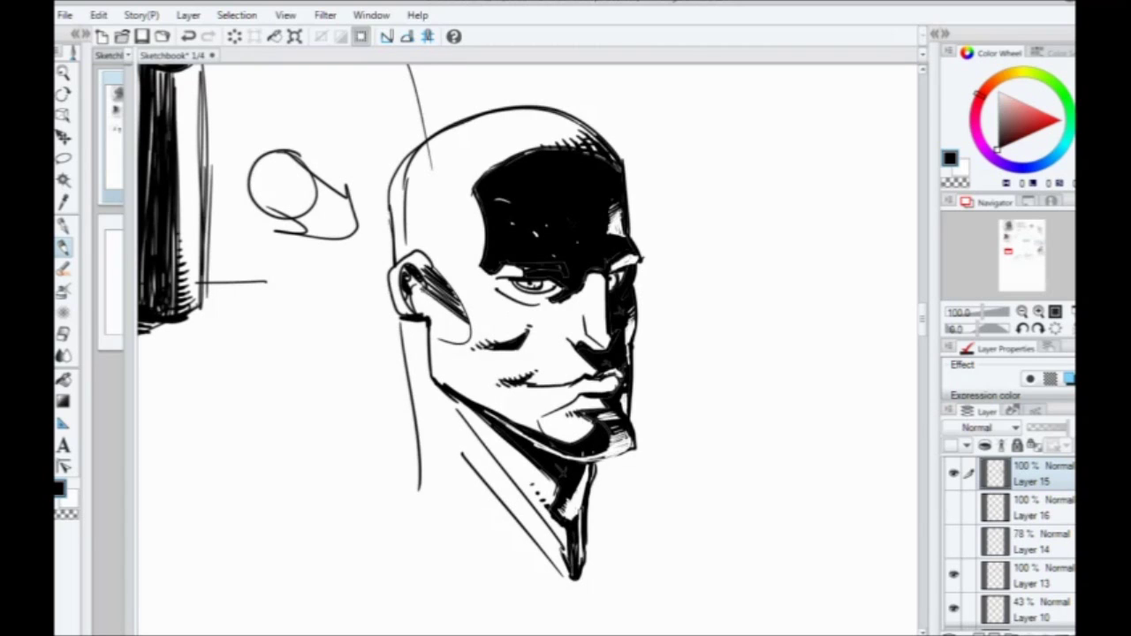
mouse_move(423, 294)
mouse_down()
mouse_move(474, 334)
mouse_move(452, 345)
mouse_up()
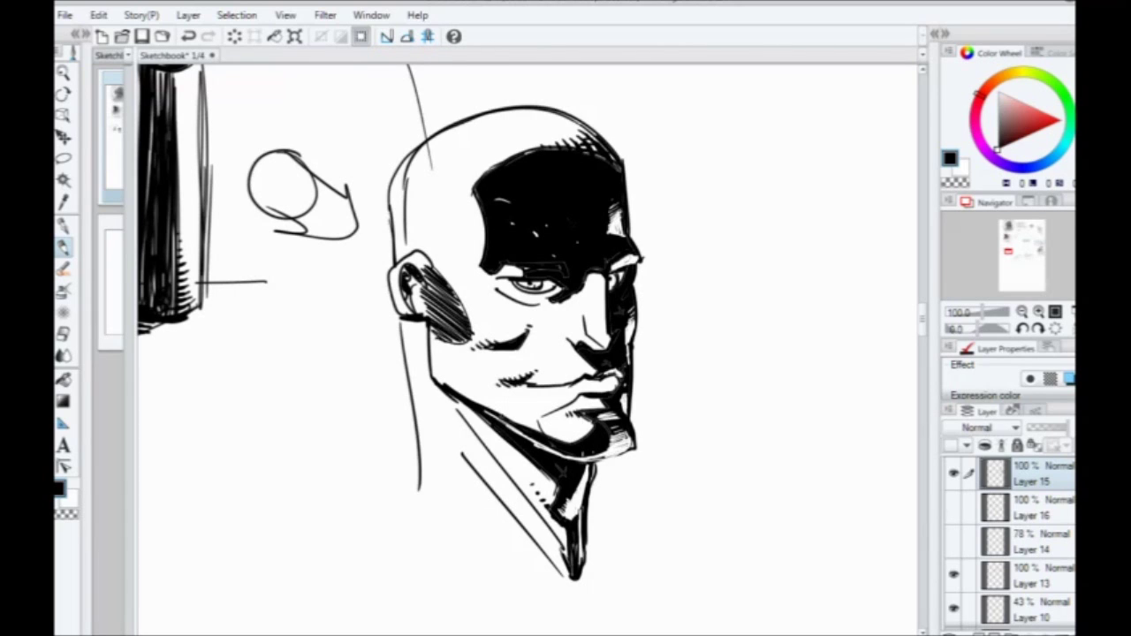
mouse_move(442, 265)
mouse_down()
mouse_move(463, 329)
mouse_move(429, 274)
mouse_move(404, 289)
mouse_move(407, 313)
mouse_move(428, 323)
mouse_move(428, 304)
mouse_up()
drag(458, 311, 438, 334)
Step: Sketch both shoulder lines out from the base of the neck, with short strokes marking their outer ends
mouse_move(424, 484)
mouse_down()
mouse_move(532, 581)
mouse_move(246, 510)
mouse_move(281, 508)
mouse_up()
drag(226, 540, 263, 563)
mouse_move(594, 479)
mouse_down()
mouse_move(714, 523)
mouse_move(674, 554)
mouse_up()
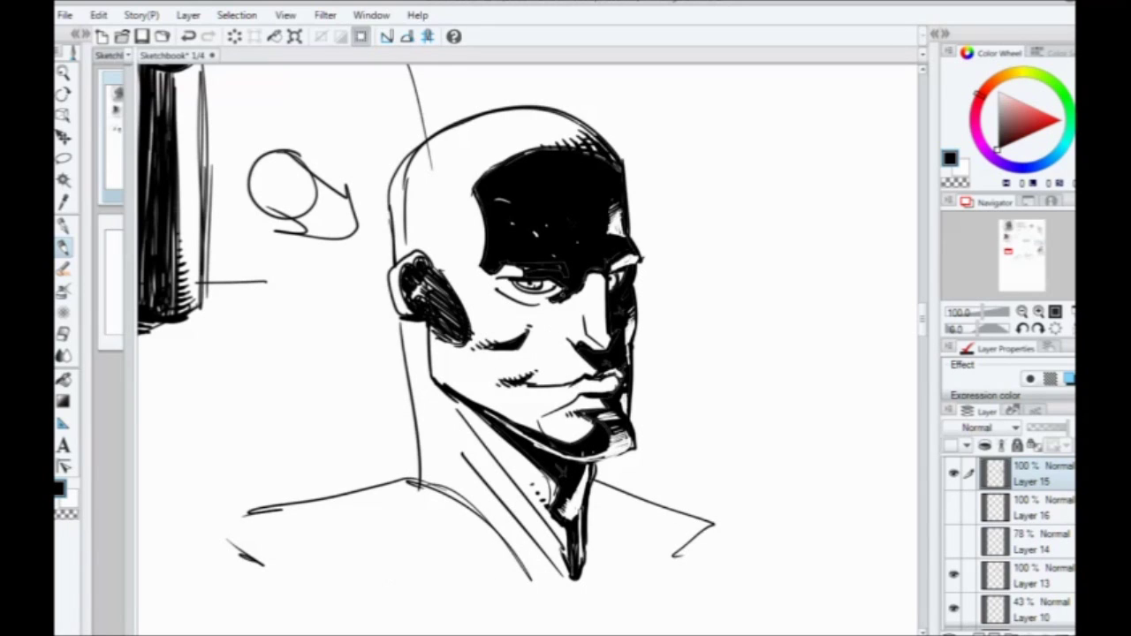
Step: Outline an angular shadow plane under the near eye and down the cheek, and blacken the outer part of the eye socket
mouse_move(610, 293)
mouse_down()
mouse_move(533, 323)
mouse_move(498, 323)
mouse_move(494, 385)
mouse_move(464, 395)
mouse_move(490, 387)
mouse_move(496, 350)
mouse_move(607, 294)
mouse_move(502, 315)
mouse_move(484, 274)
mouse_move(583, 293)
mouse_move(559, 309)
mouse_up()
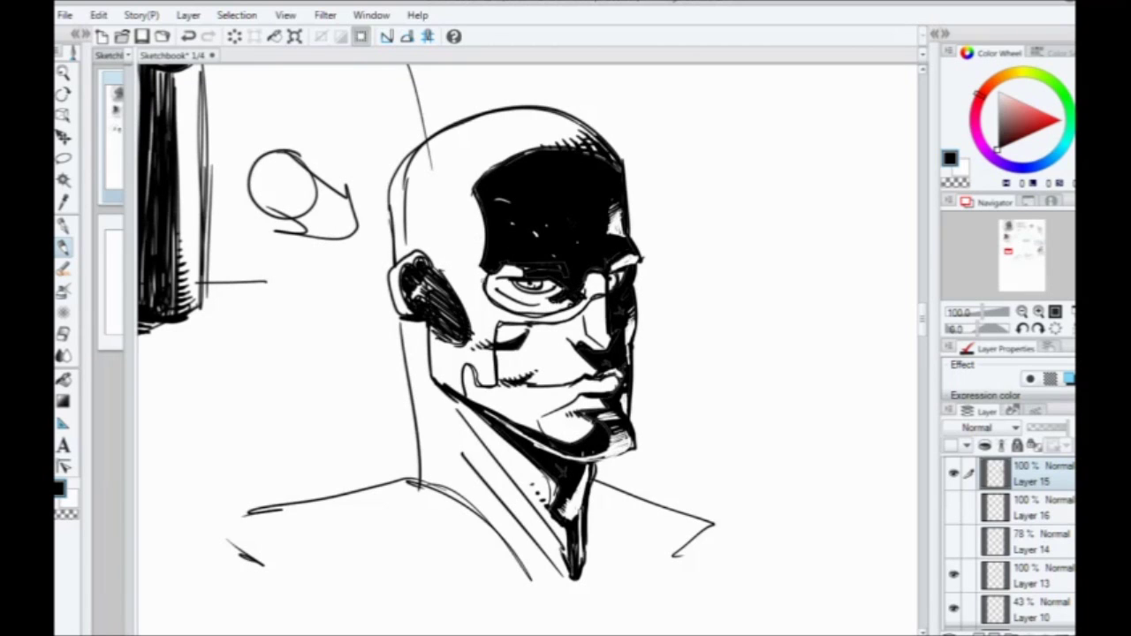
drag(490, 280, 507, 299)
mouse_move(486, 286)
mouse_down()
mouse_move(504, 302)
mouse_move(506, 332)
mouse_move(518, 328)
mouse_up()
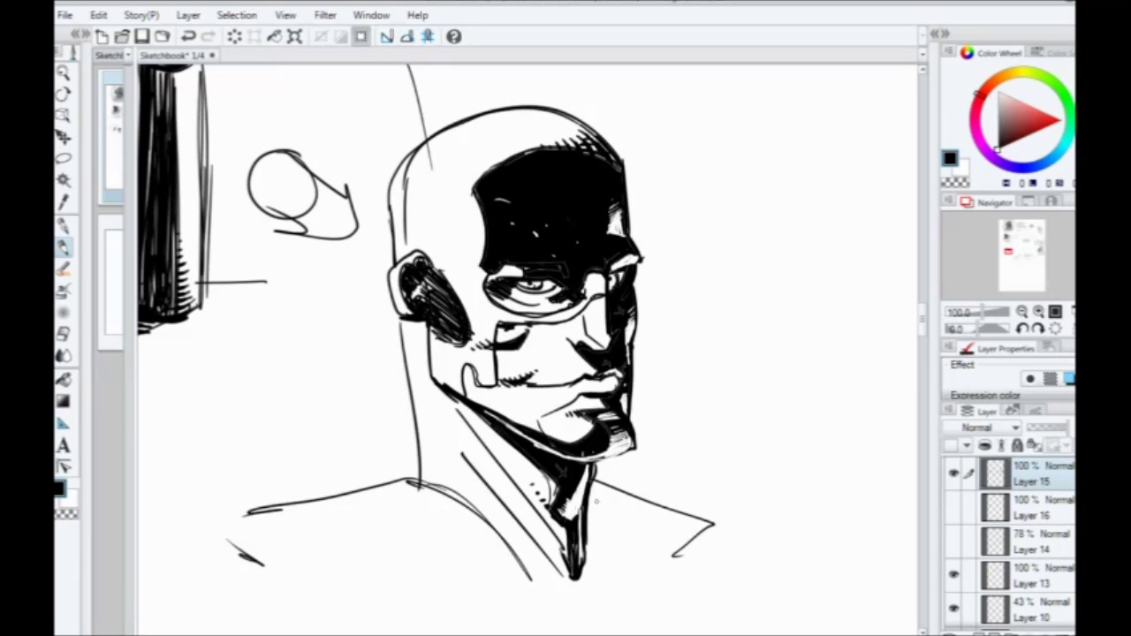